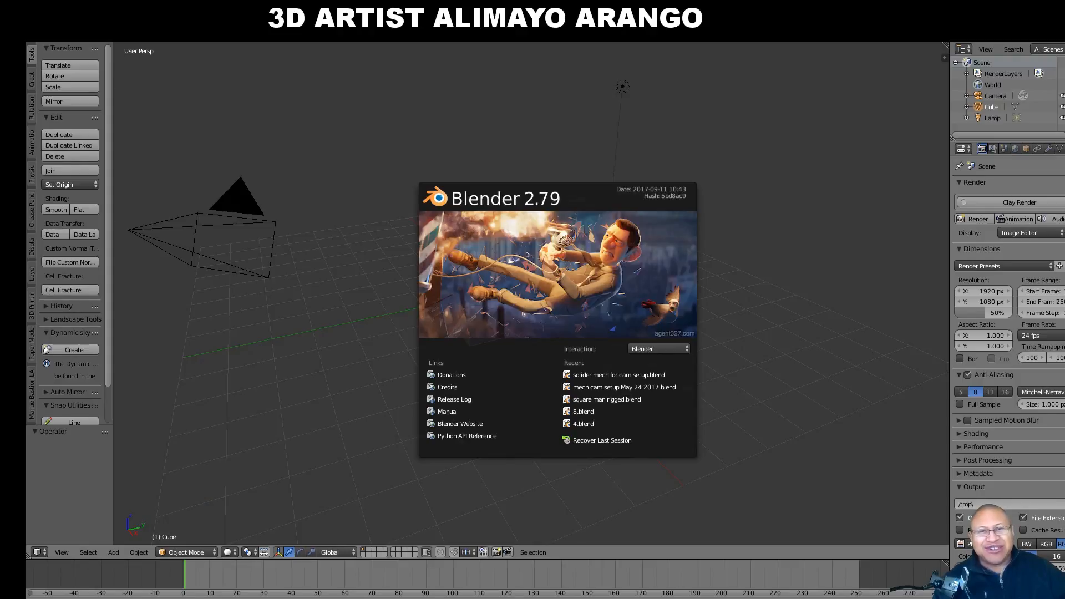
- Dismiss the splash screen, open the user preferences and check the input settings for mouse selection
{"action": "left_click", "coordinate": [864, 397]}
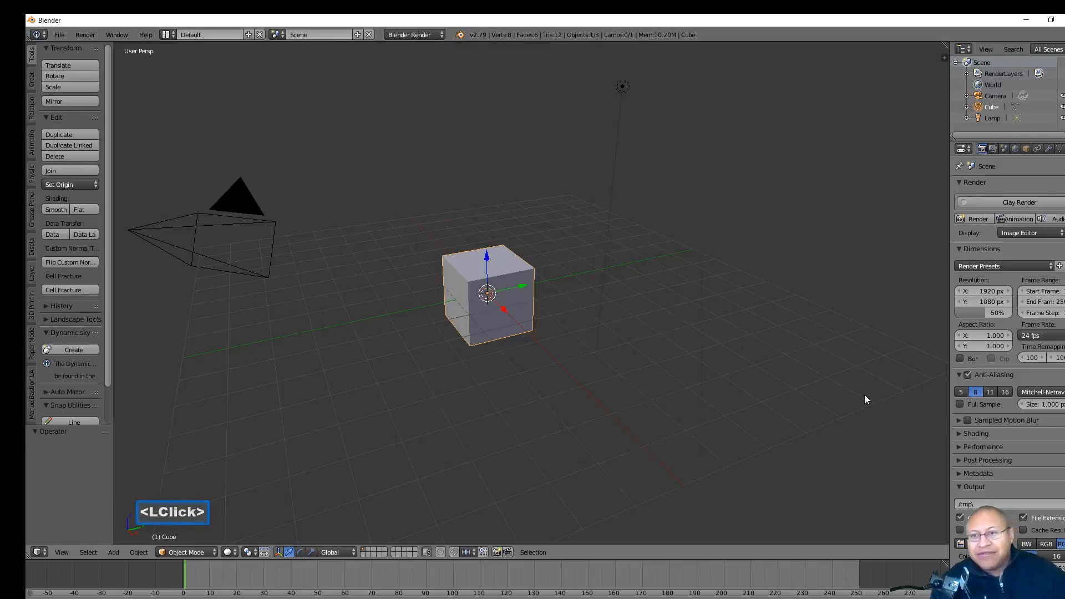
{"action": "left_click", "coordinate": [59, 35]}
{"action": "left_click", "coordinate": [100, 158]}
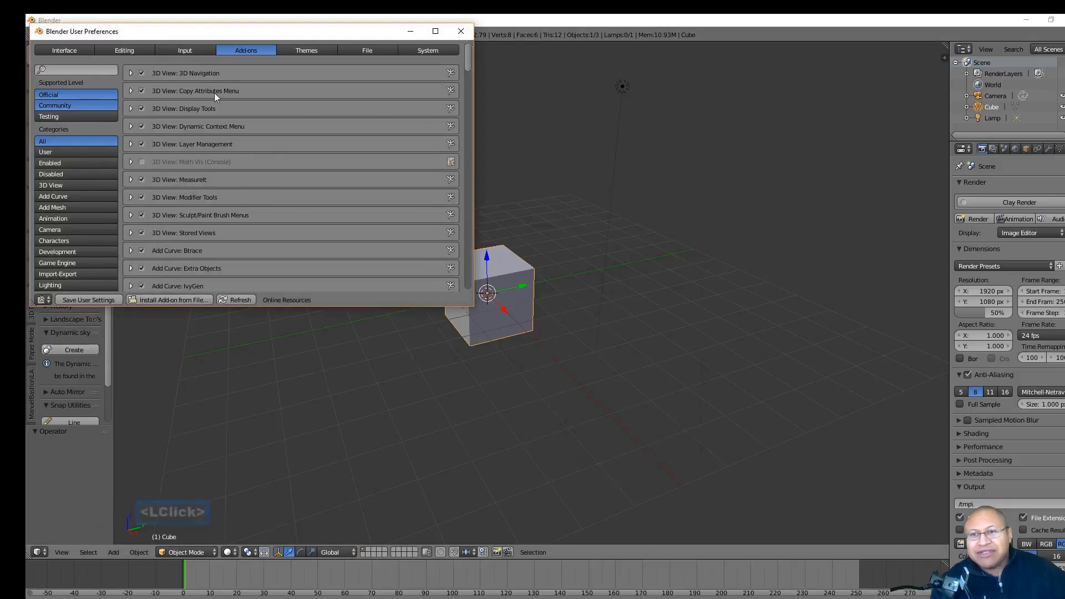
{"action": "left_click", "coordinate": [198, 51]}
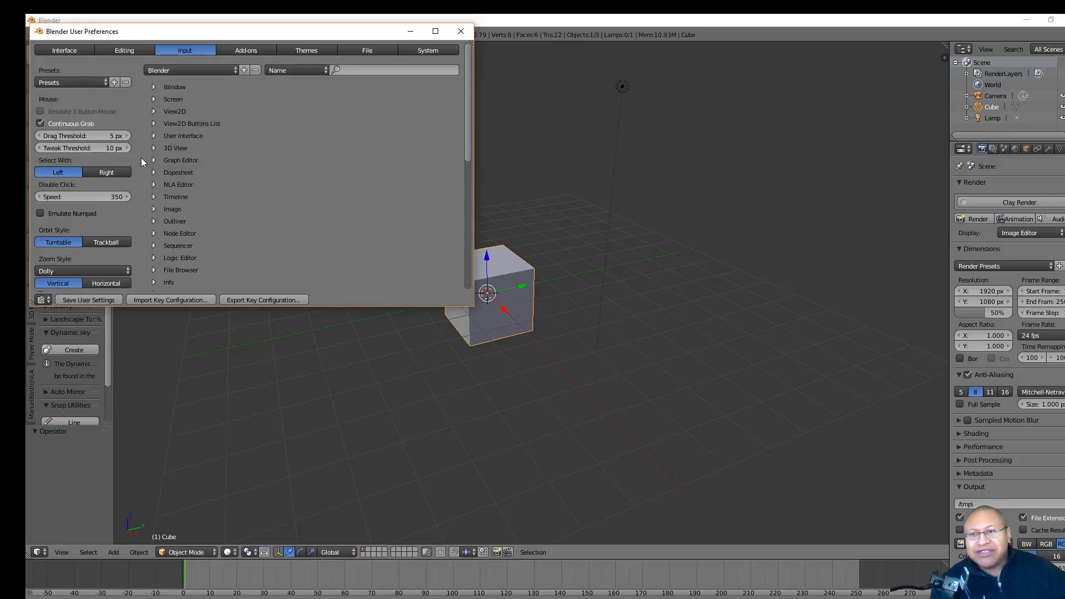
- Examine the whole add-ons list for the enabled mesh, object, render and UV add-ons, and close the preferences
{"action": "left_click", "coordinate": [258, 49]}
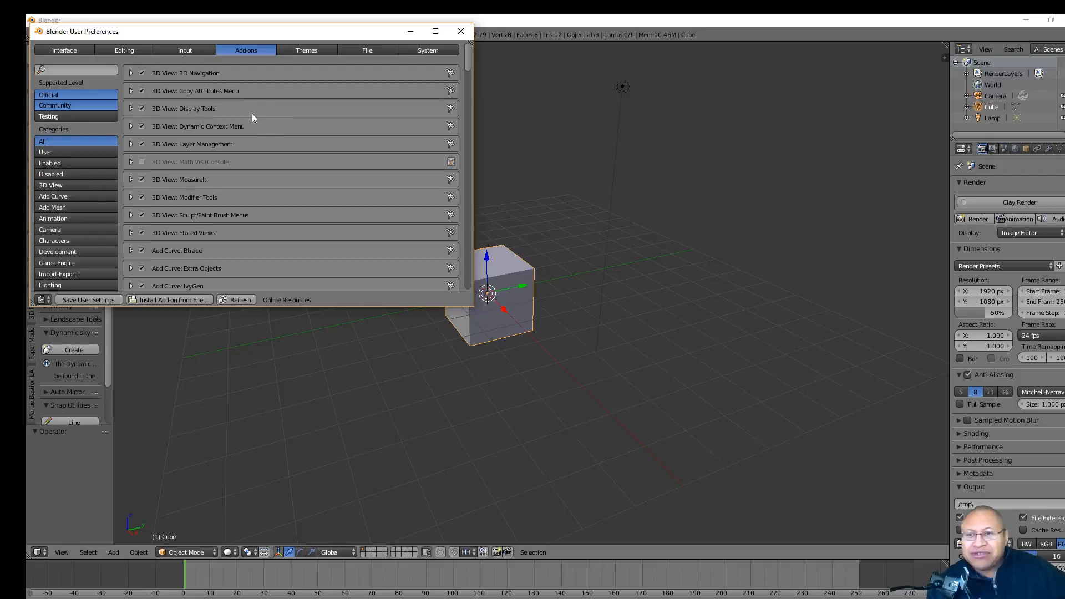
{"action": "left_click_drag", "start_coordinate": [468, 59], "coordinate": [461, 191]}
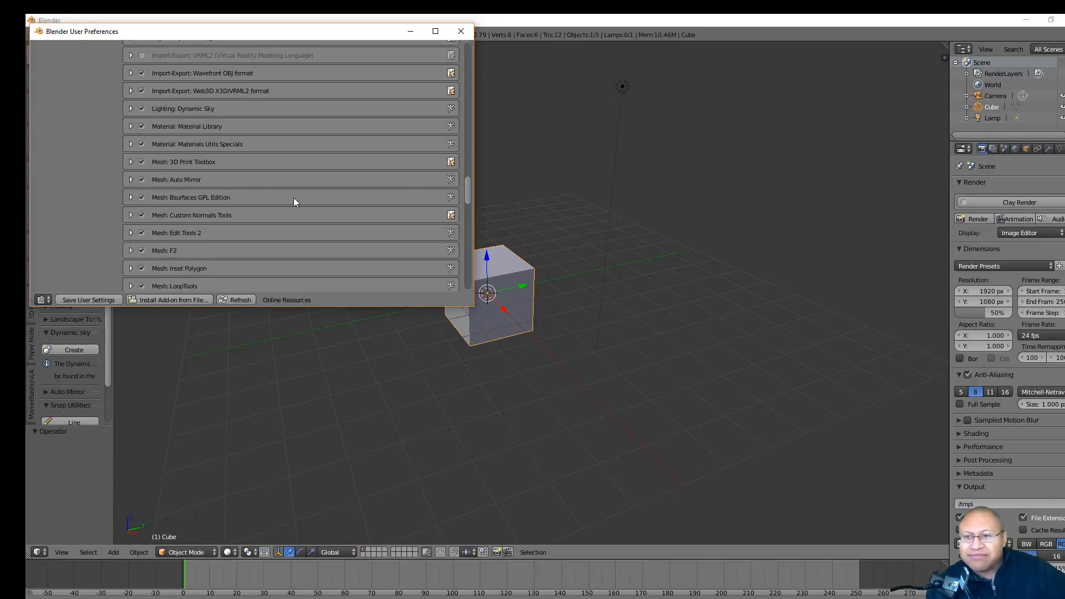
{"action": "left_click_drag", "start_coordinate": [470, 191], "coordinate": [473, 203]}
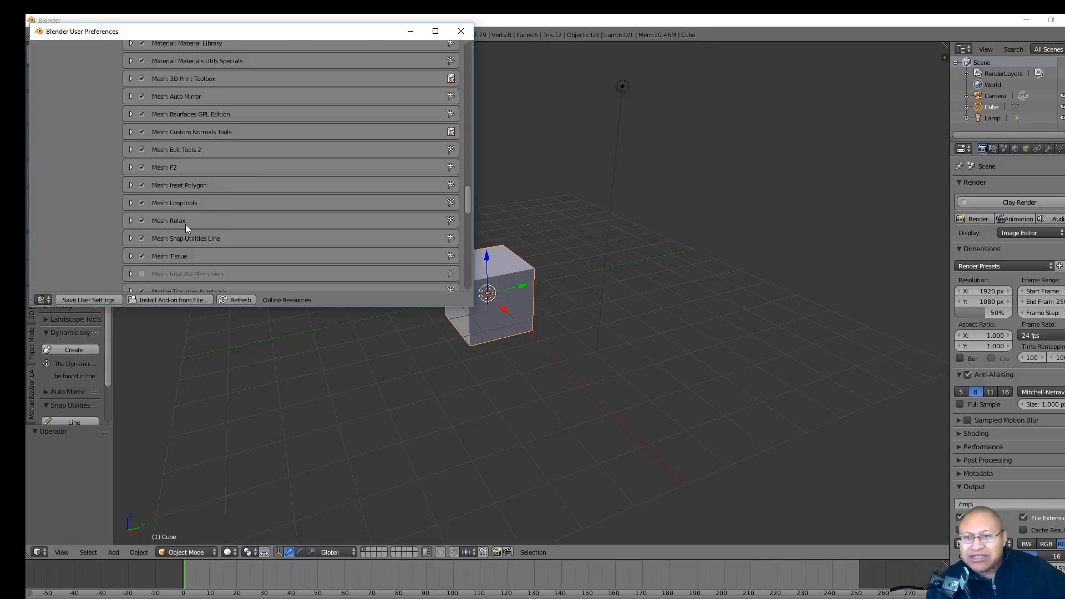
{"action": "left_click_drag", "start_coordinate": [468, 200], "coordinate": [466, 240]}
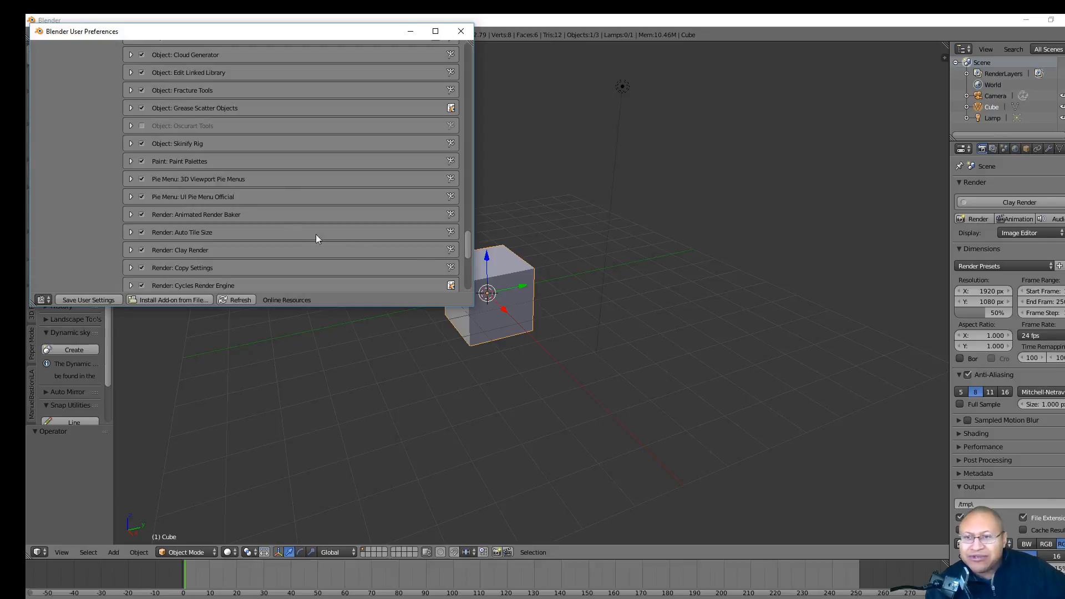
{"action": "left_click_drag", "start_coordinate": [468, 242], "coordinate": [467, 261]}
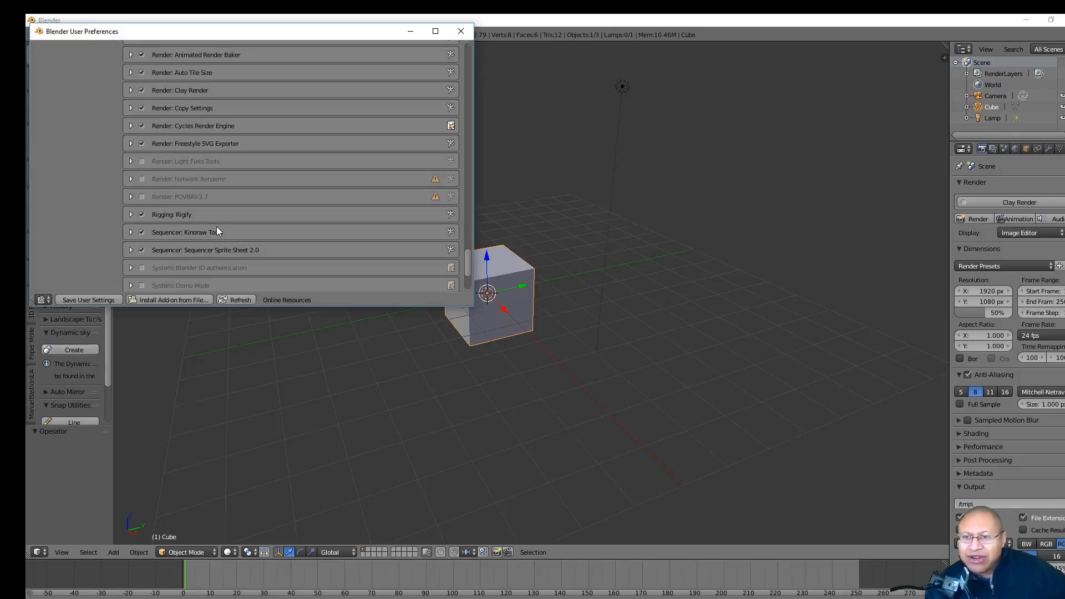
{"action": "left_click_drag", "start_coordinate": [468, 261], "coordinate": [469, 281]}
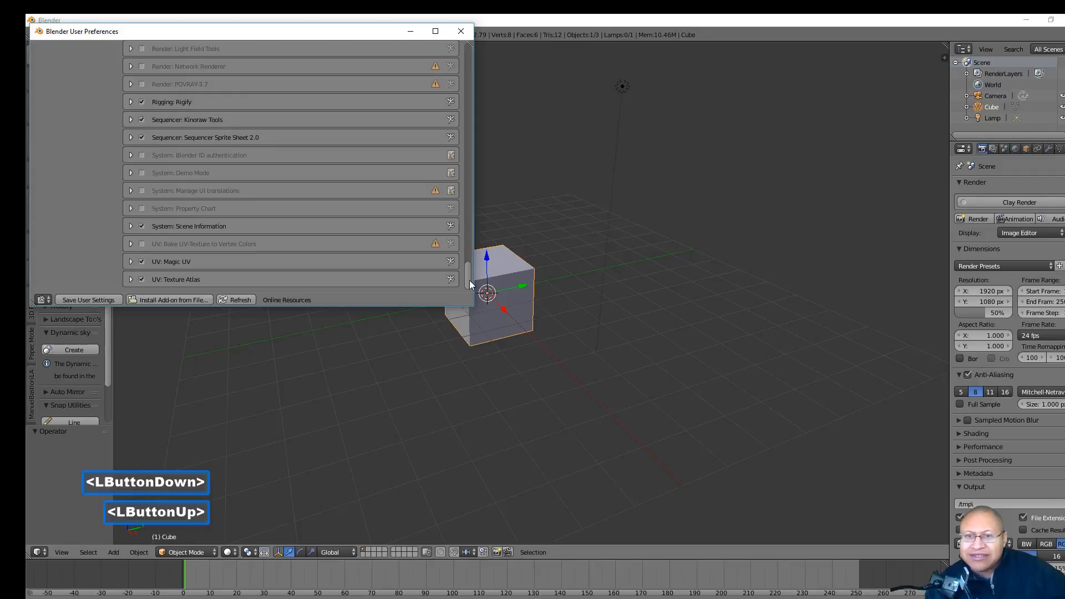
{"action": "left_click", "coordinate": [461, 33]}
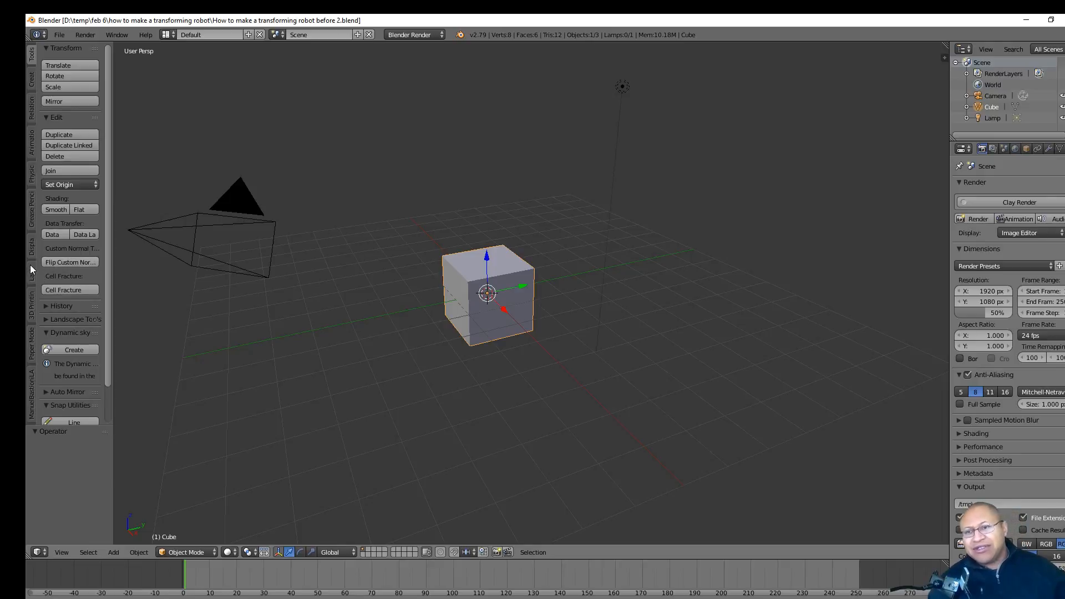
- Bring up the 3D Nav tools and set the viewport to the front orthographic view
{"action": "left_click", "coordinate": [31, 248]}
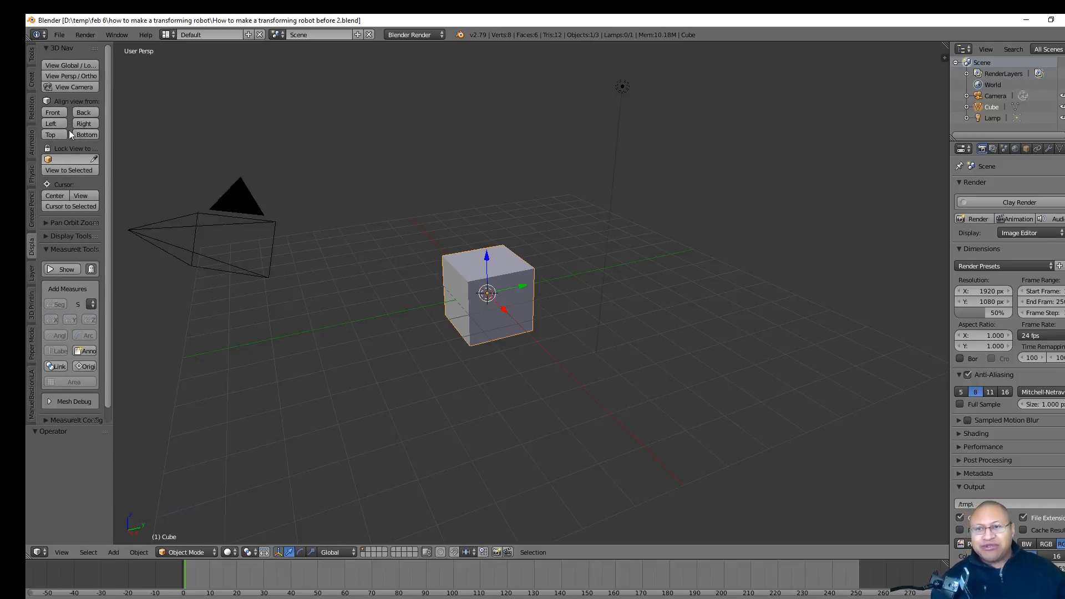
{"action": "mouse_move", "coordinate": [749, 250]}
{"action": "middle_mouse_down"}
{"action": "mouse_move", "coordinate": [737, 273]}
{"action": "mouse_move", "coordinate": [751, 245]}
{"action": "mouse_move", "coordinate": [730, 237]}
{"action": "mouse_move", "coordinate": [739, 255]}
{"action": "mouse_move", "coordinate": [782, 268]}
{"action": "mouse_move", "coordinate": [743, 285]}
{"action": "mouse_move", "coordinate": [719, 280]}
{"action": "mouse_move", "coordinate": [811, 263]}
{"action": "mouse_move", "coordinate": [763, 267]}
{"action": "middle_mouse_up"}
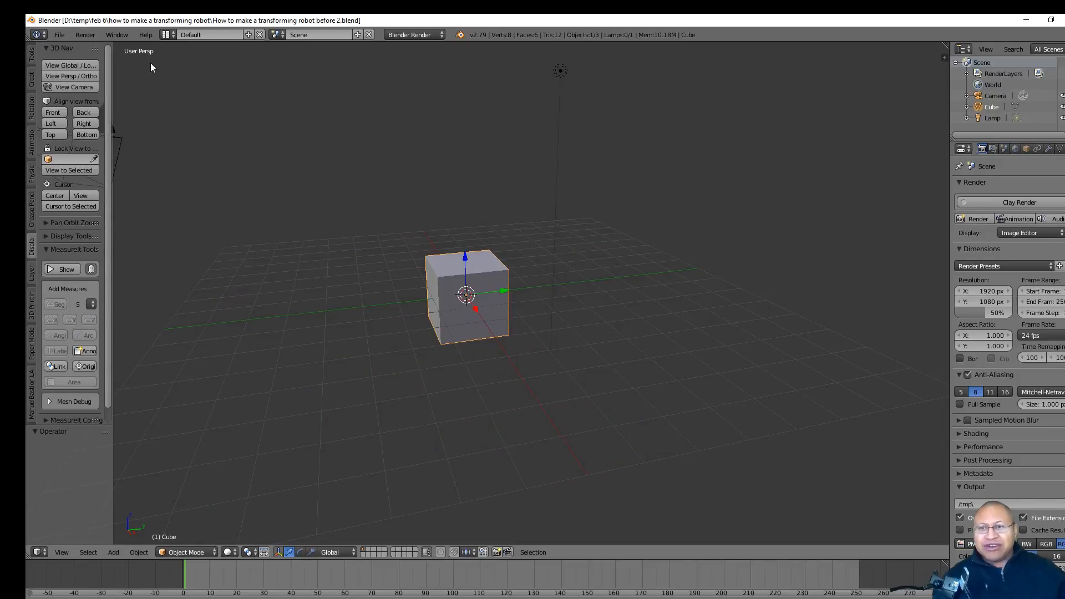
{"action": "left_click", "coordinate": [54, 112]}
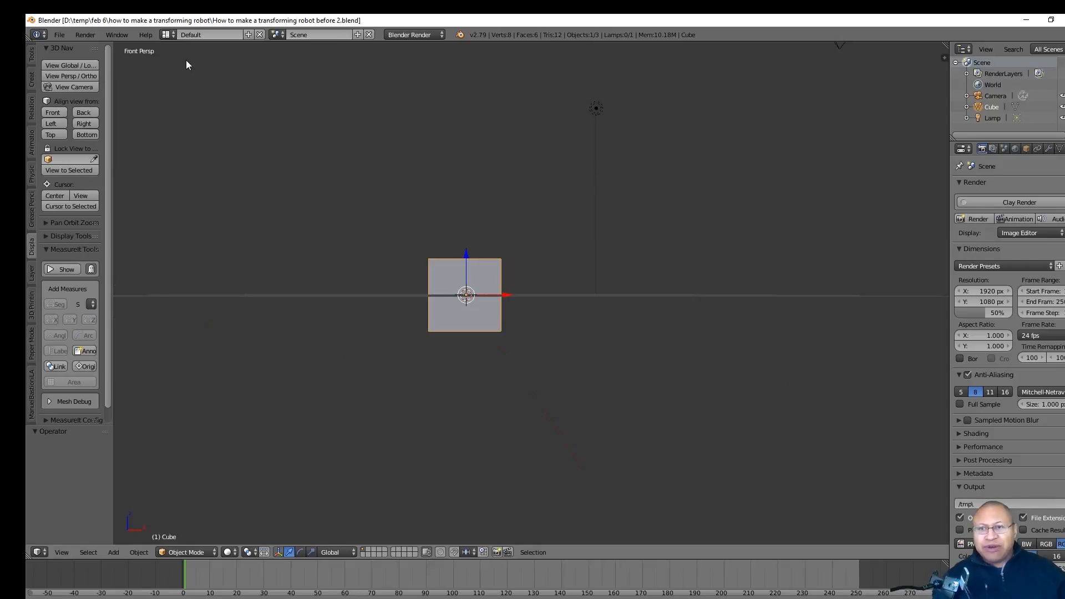
{"action": "left_click", "coordinate": [78, 75]}
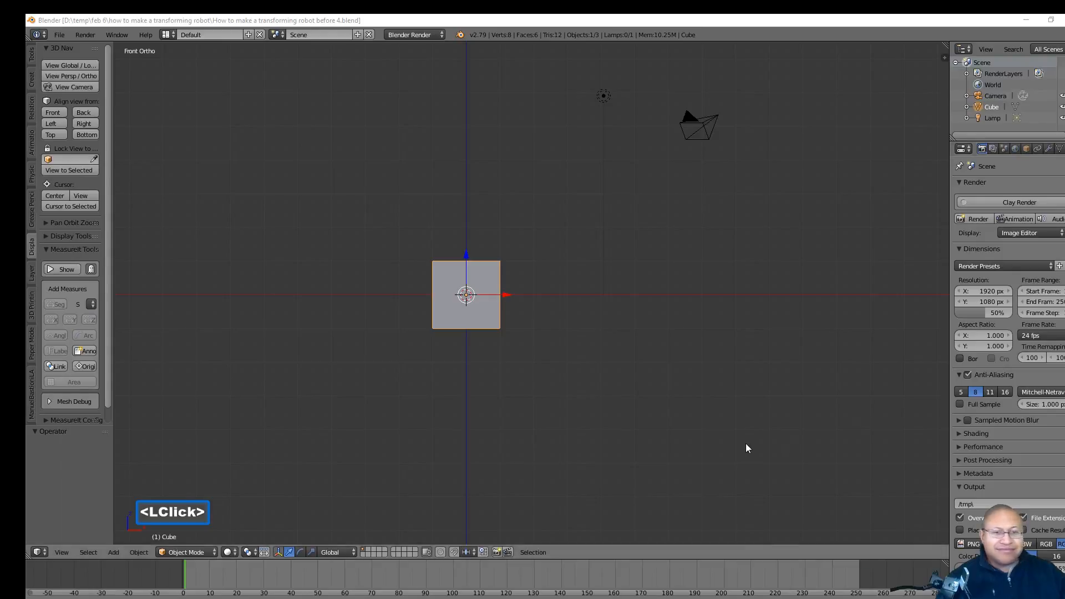
{"action": "left_click", "coordinate": [745, 443]}
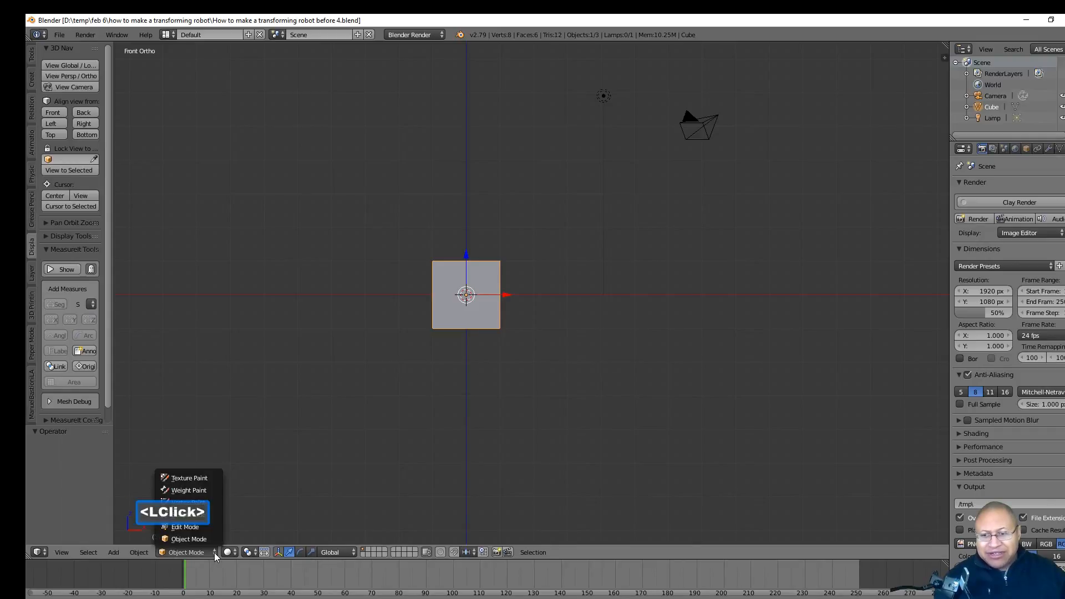
- Put the cube in Edit Mode, deselect all of its geometry and switch to face selection
{"action": "left_click", "coordinate": [209, 526]}
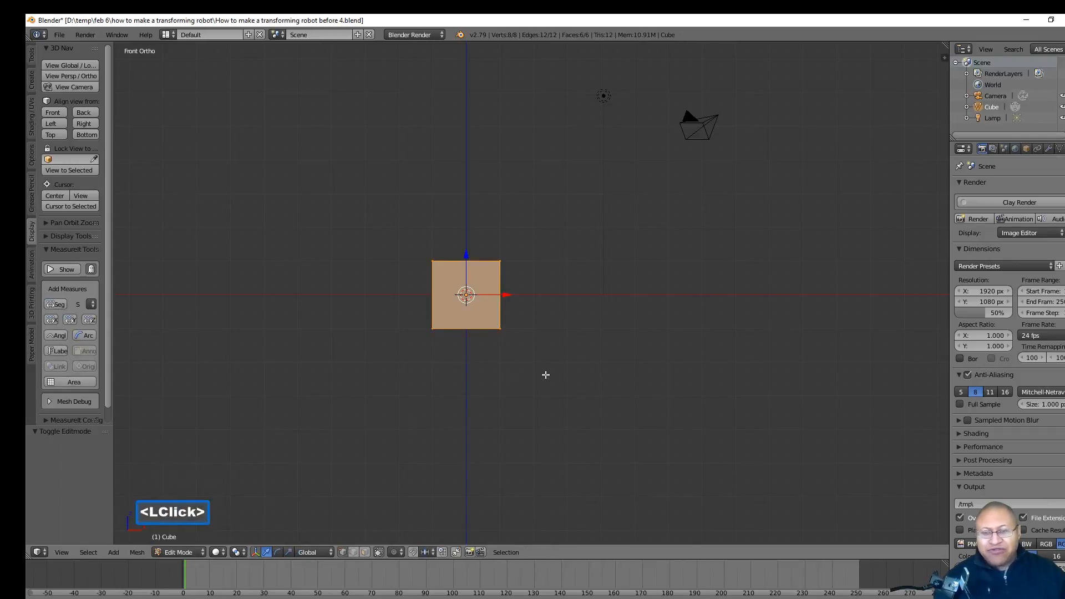
{"action": "middle_click_drag", "start_coordinate": [660, 252], "coordinate": [611, 283]}
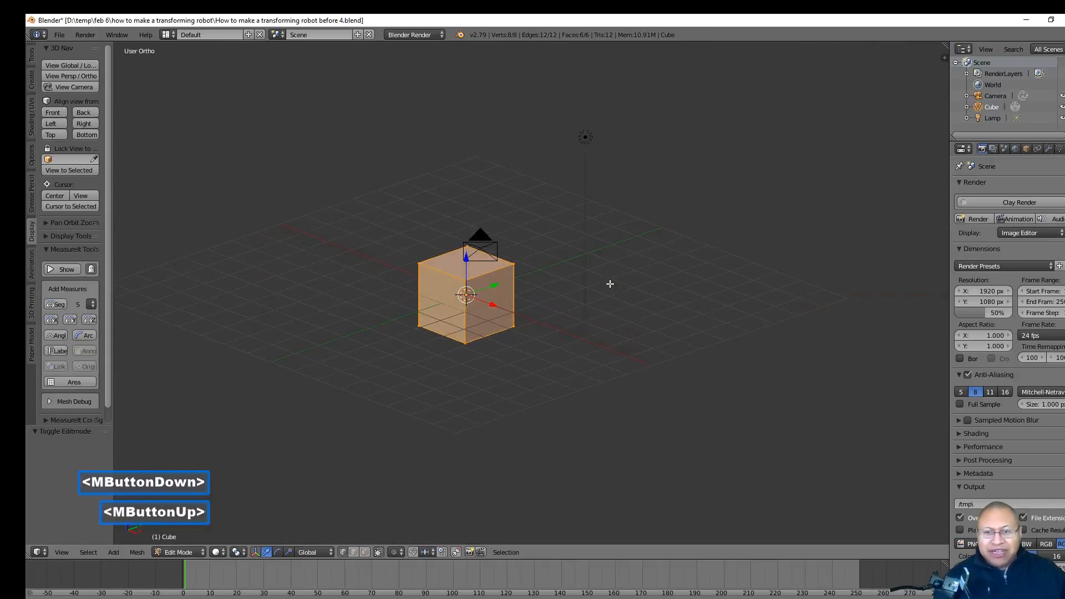
{"action": "middle_click_drag", "start_coordinate": [675, 393], "coordinate": [666, 294], "text": "ctrl"}
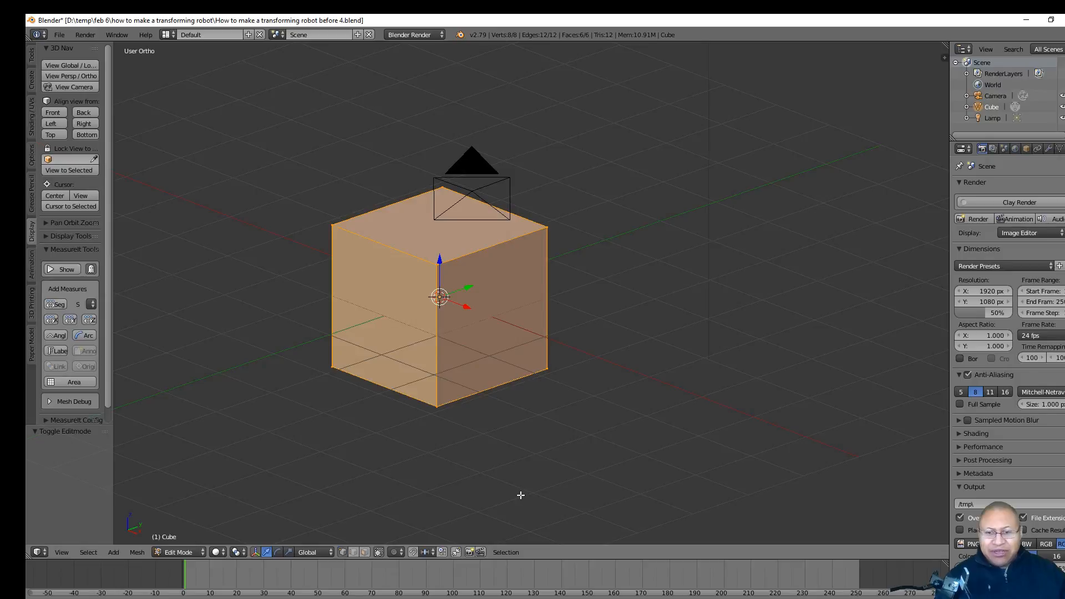
{"action": "key", "text": "a"}
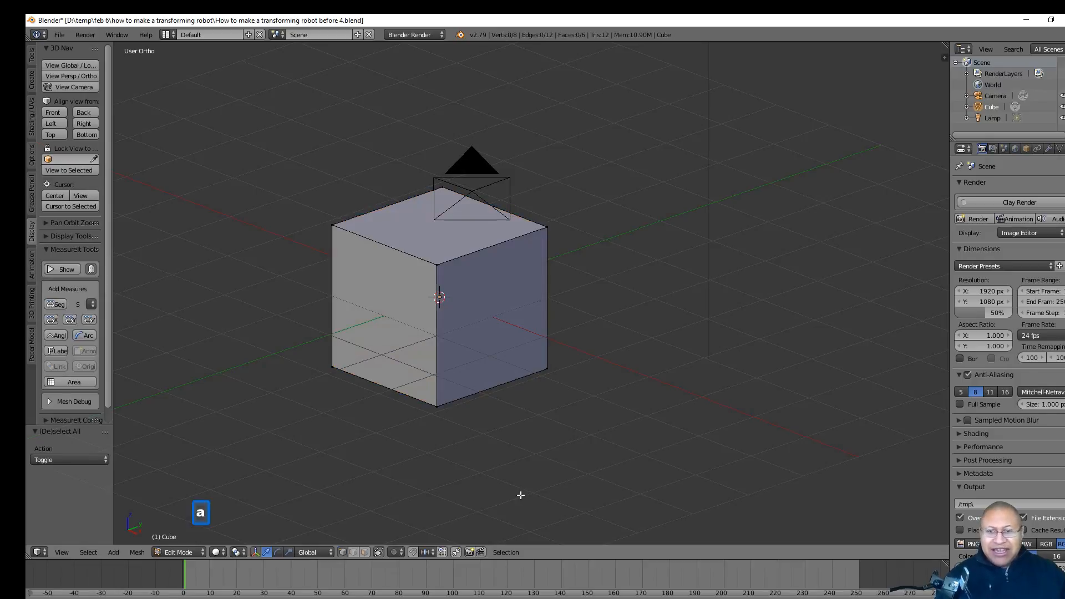
{"action": "left_click", "coordinate": [365, 551]}
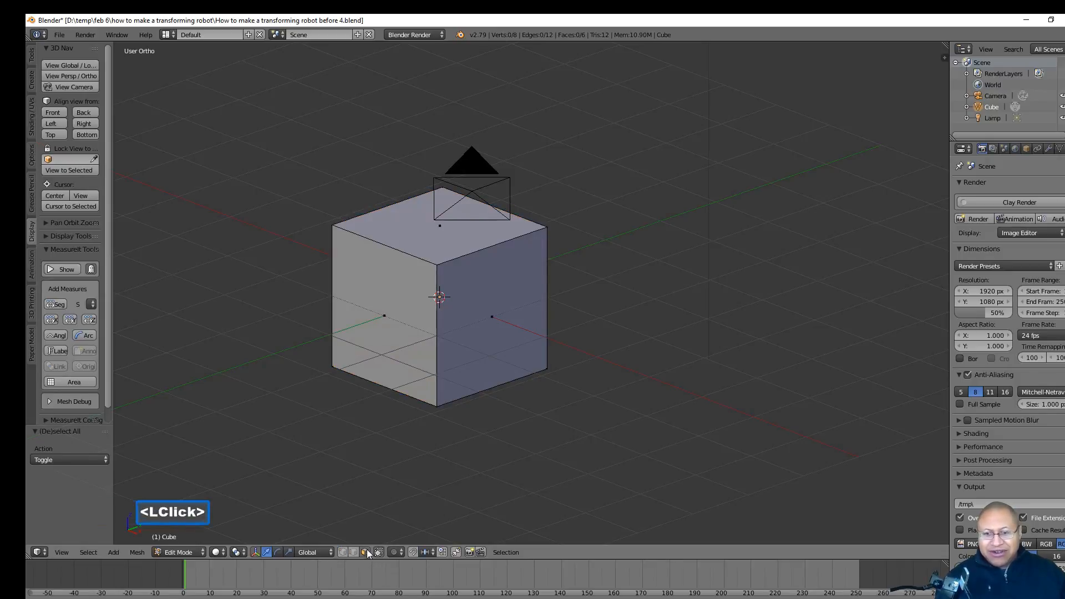
- Extrude the cube's front and top faces outward as individual faces by about 2.87 units and deselect everything
{"action": "left_click", "coordinate": [403, 327]}
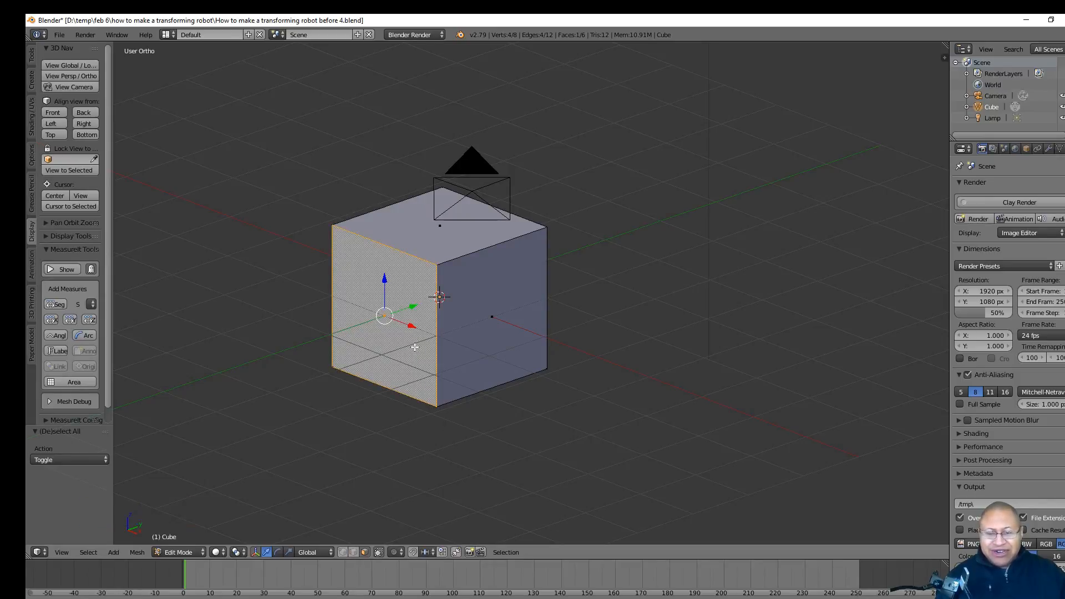
{"action": "left_click", "coordinate": [445, 243], "text": "shift"}
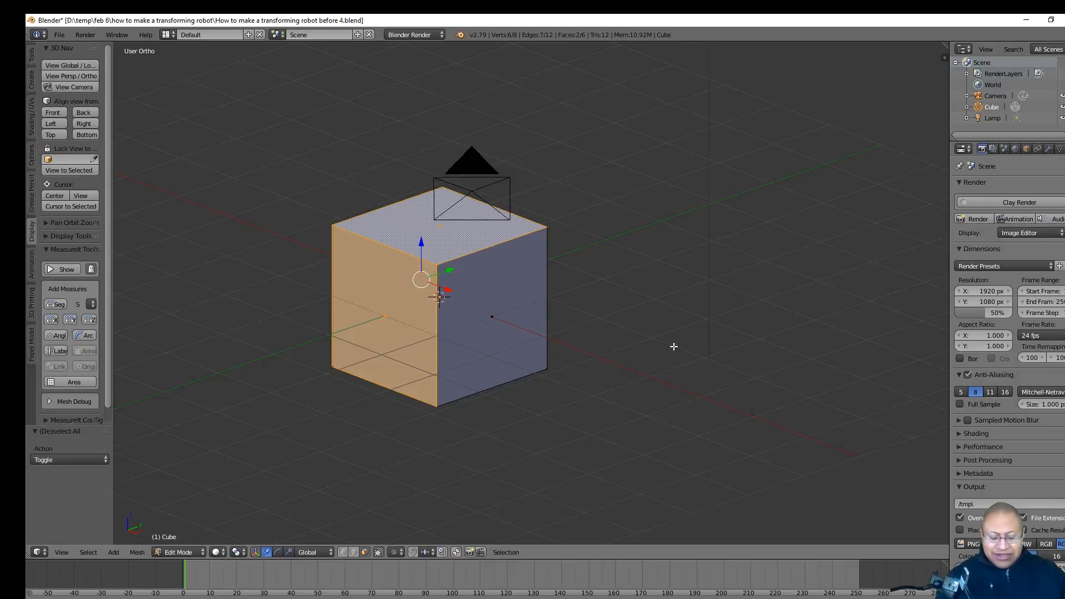
{"action": "key", "text": "alt"}
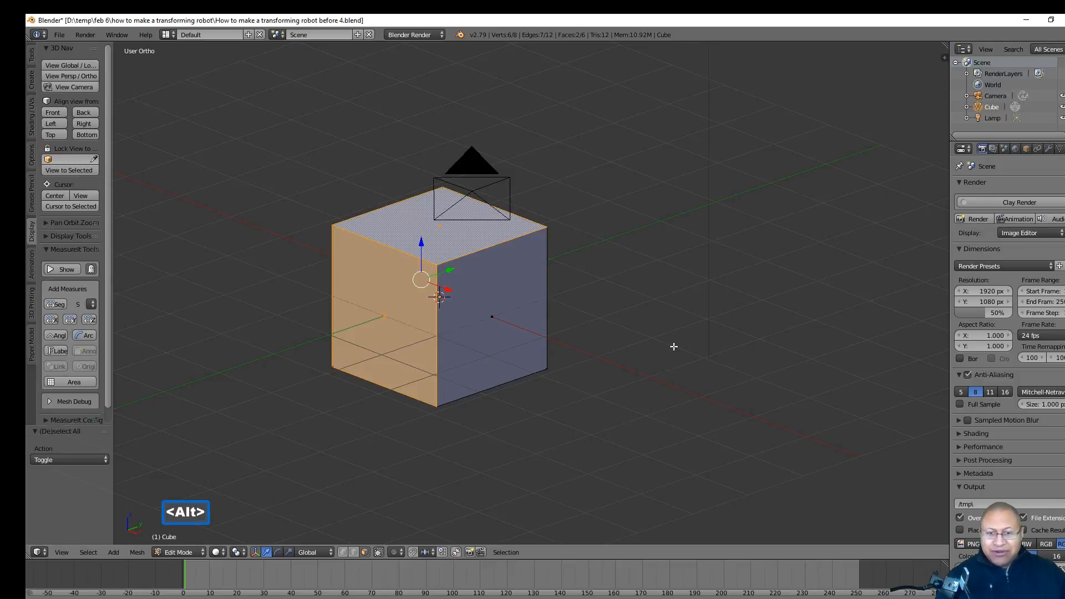
{"action": "key", "text": "alt+e"}
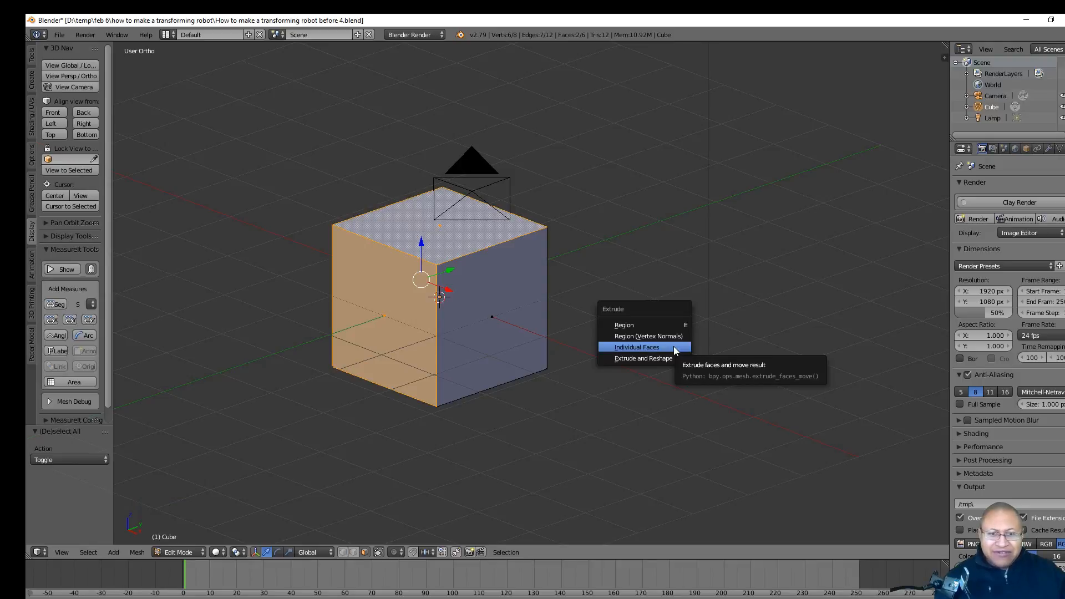
{"action": "left_click", "coordinate": [674, 347]}
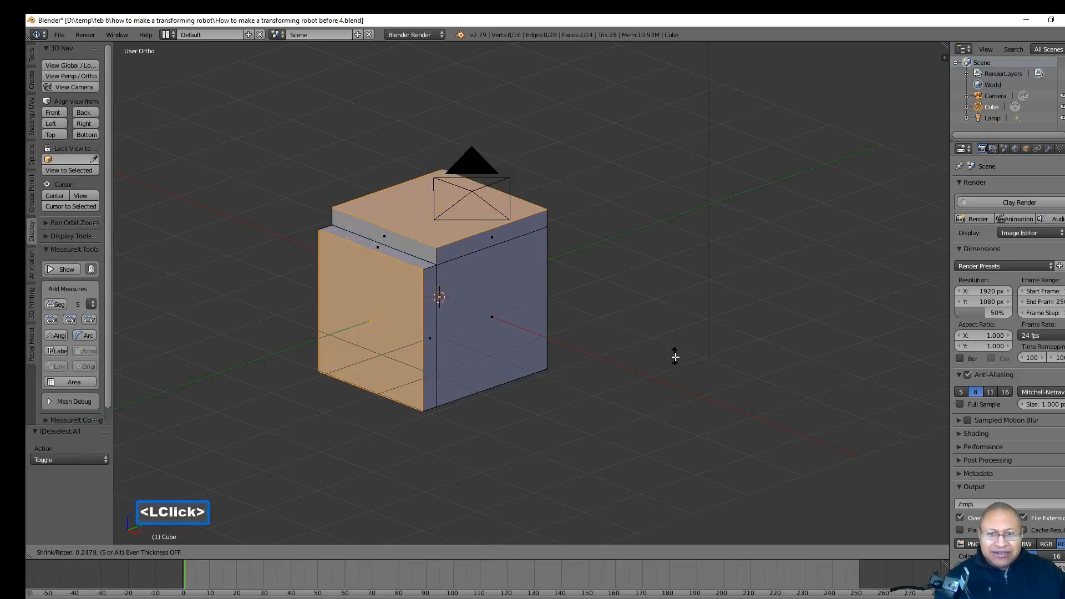
{"action": "left_click", "coordinate": [709, 455]}
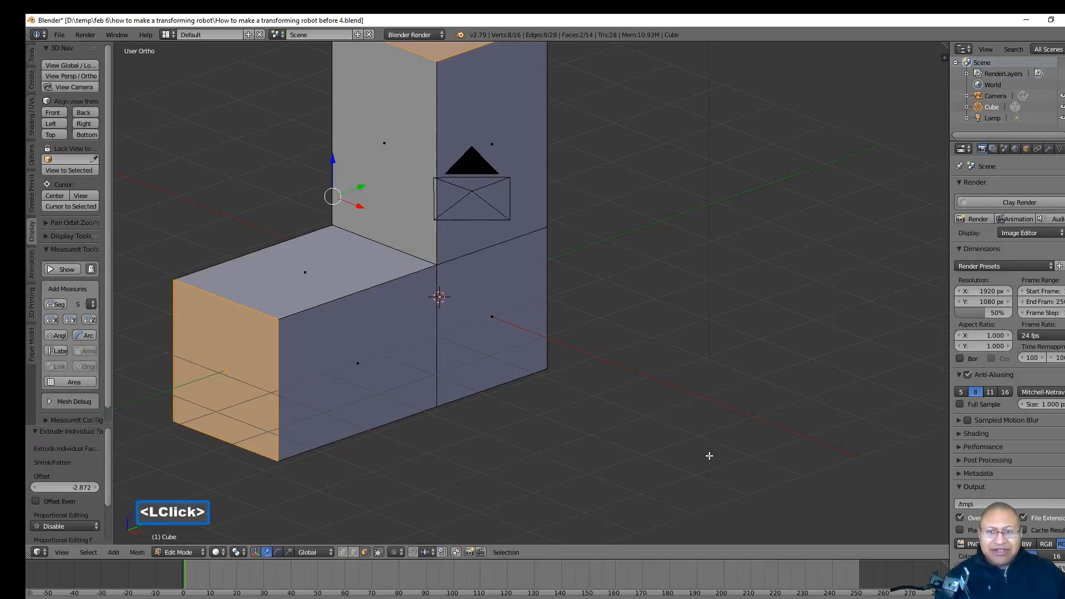
{"action": "scroll", "coordinate": [767, 410], "scroll_direction": "down", "scroll_amount": 1}
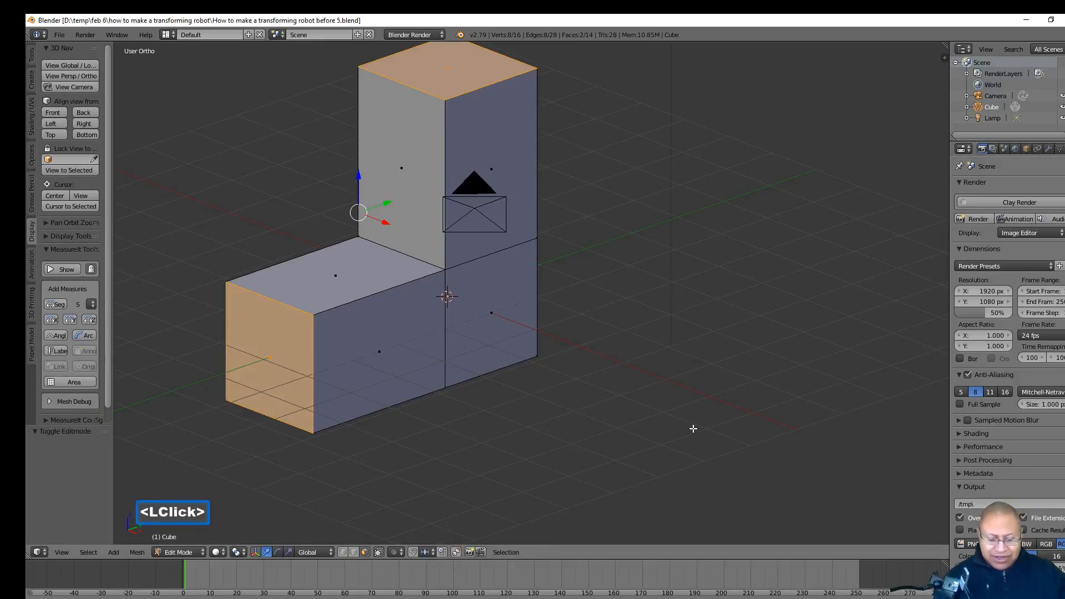
{"action": "key", "text": "a"}
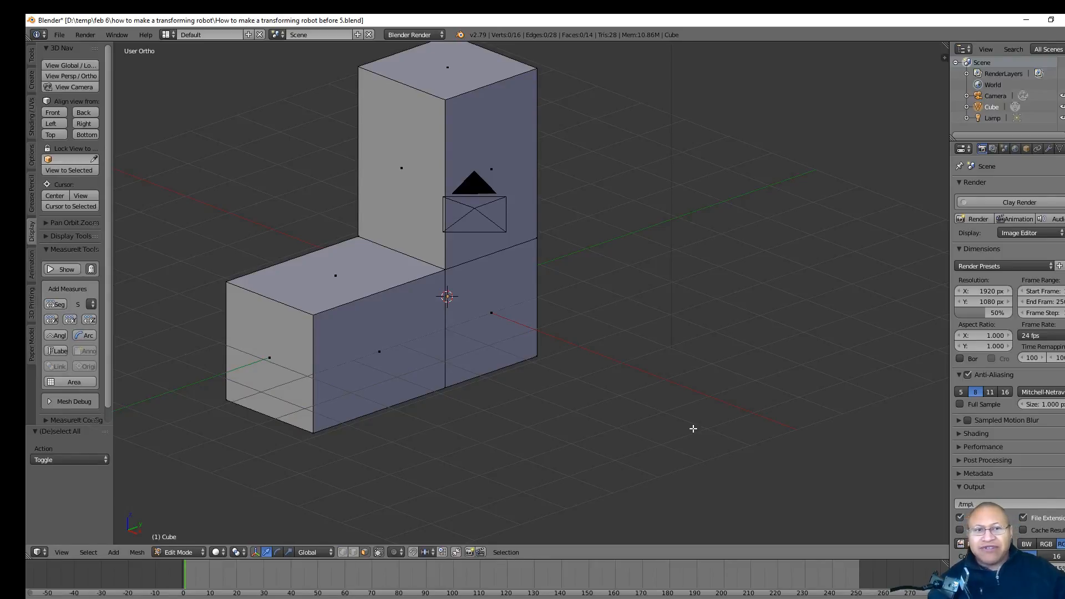
- Apply AutoMirror to the L-shaped mesh on the X axis with Positive orientation
{"action": "left_click", "coordinate": [1048, 149]}
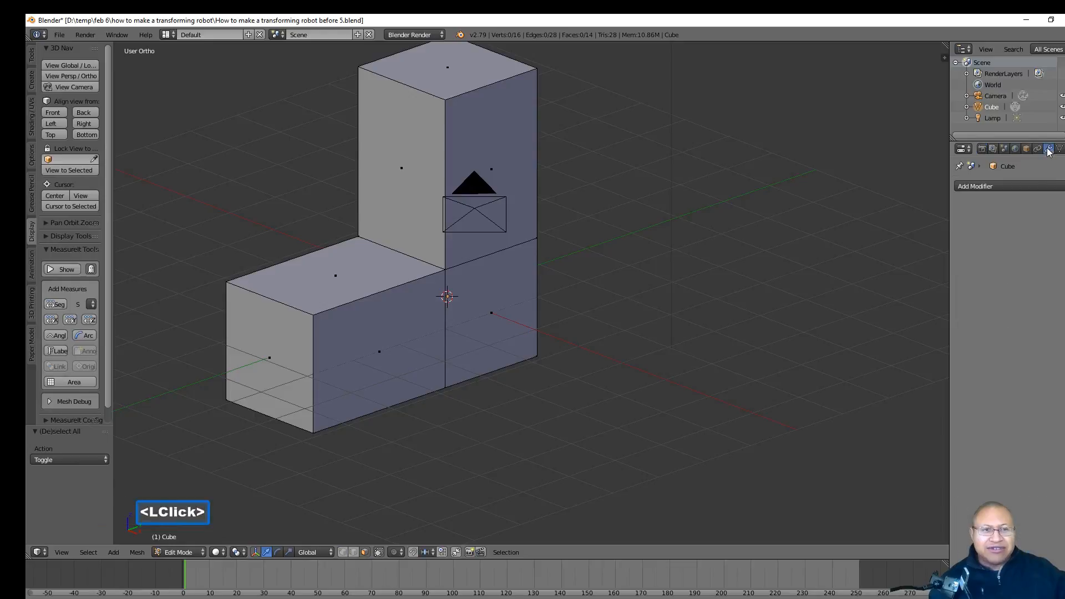
{"action": "left_click", "coordinate": [1051, 187]}
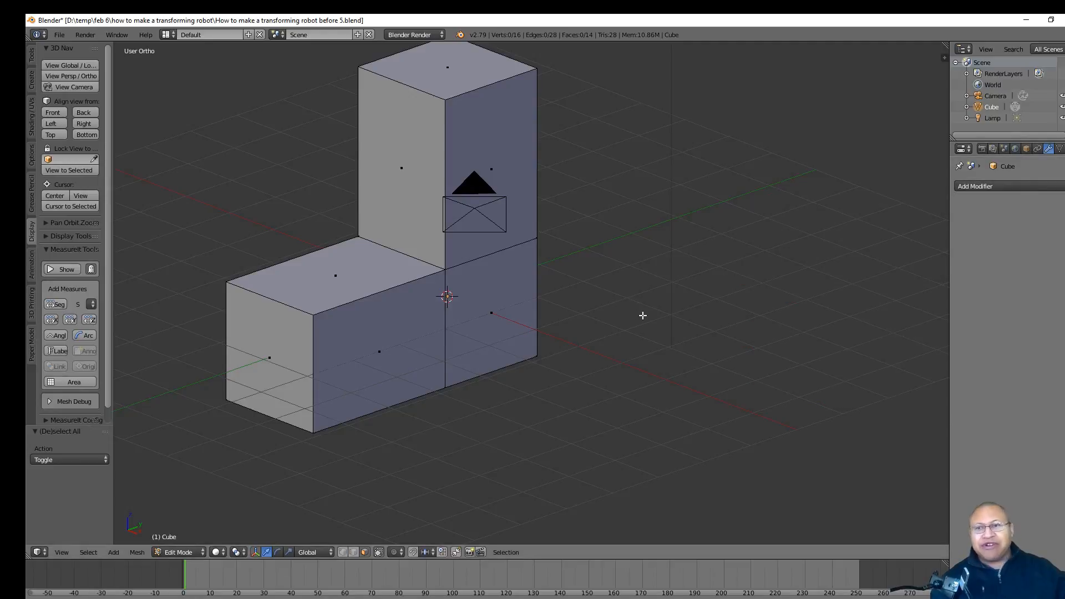
{"action": "left_click", "coordinate": [32, 55]}
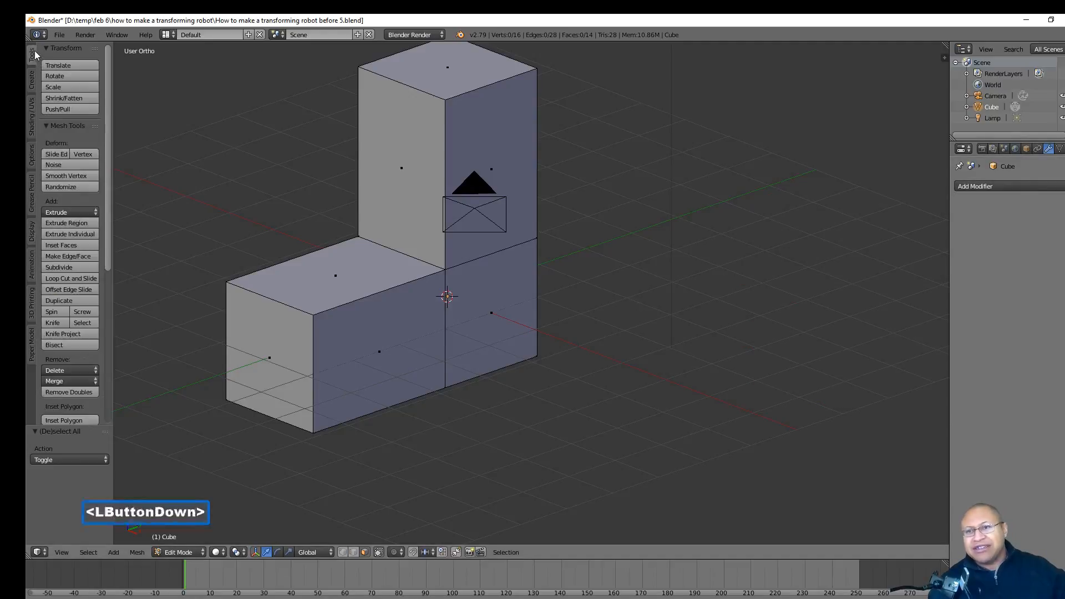
{"action": "left_click_drag", "start_coordinate": [111, 149], "coordinate": [185, 267]}
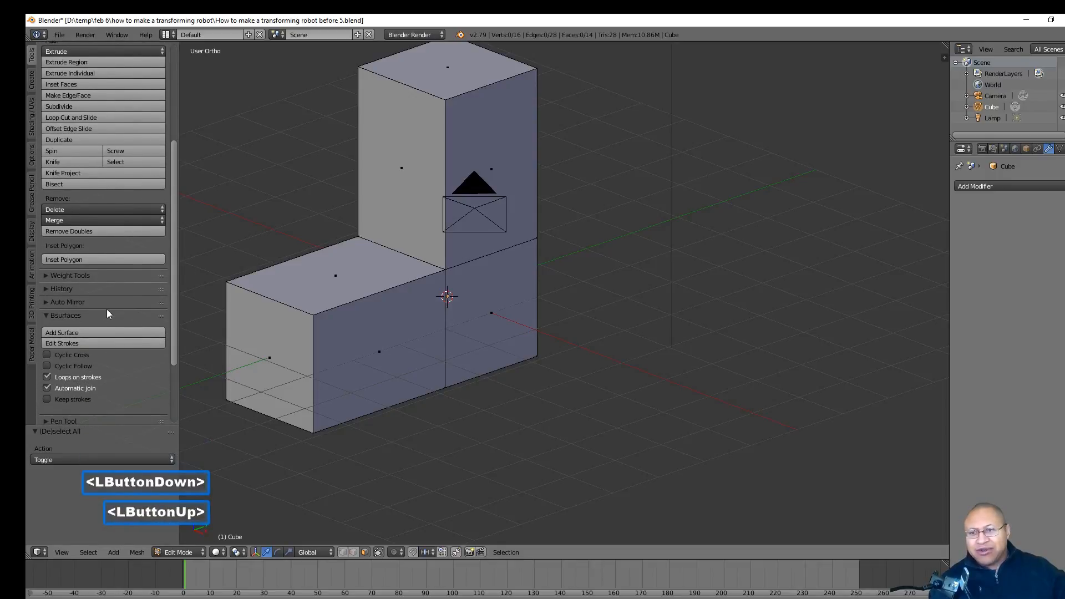
{"action": "left_click", "coordinate": [46, 302]}
{"action": "left_click", "coordinate": [138, 317]}
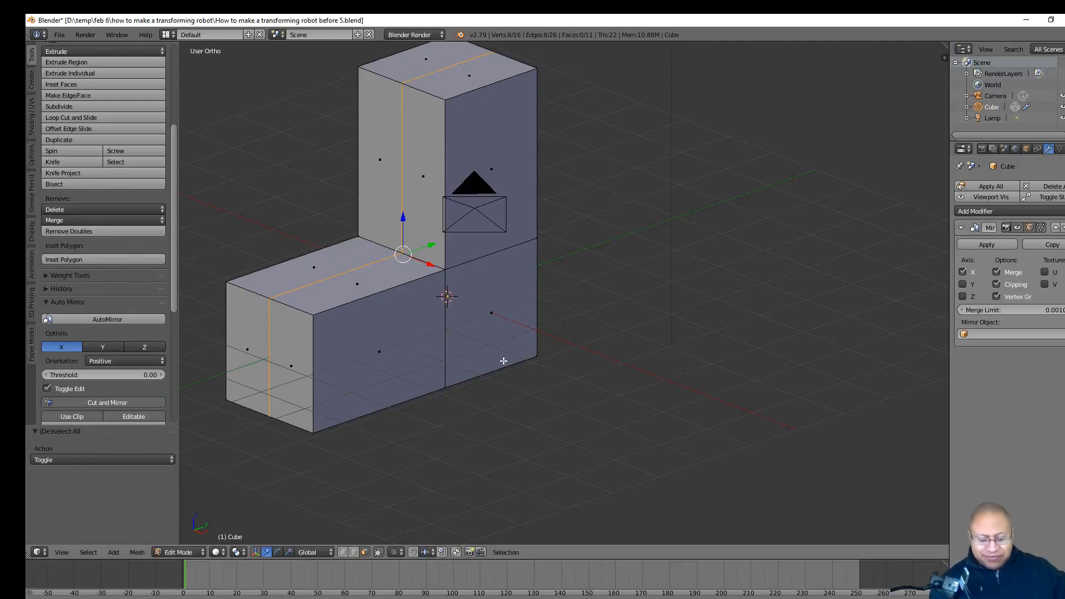
- Select the entire mesh and move it about 2.25 units along the X axis with the mirror active
{"action": "key", "text": "a"}
{"action": "key", "text": "a"}
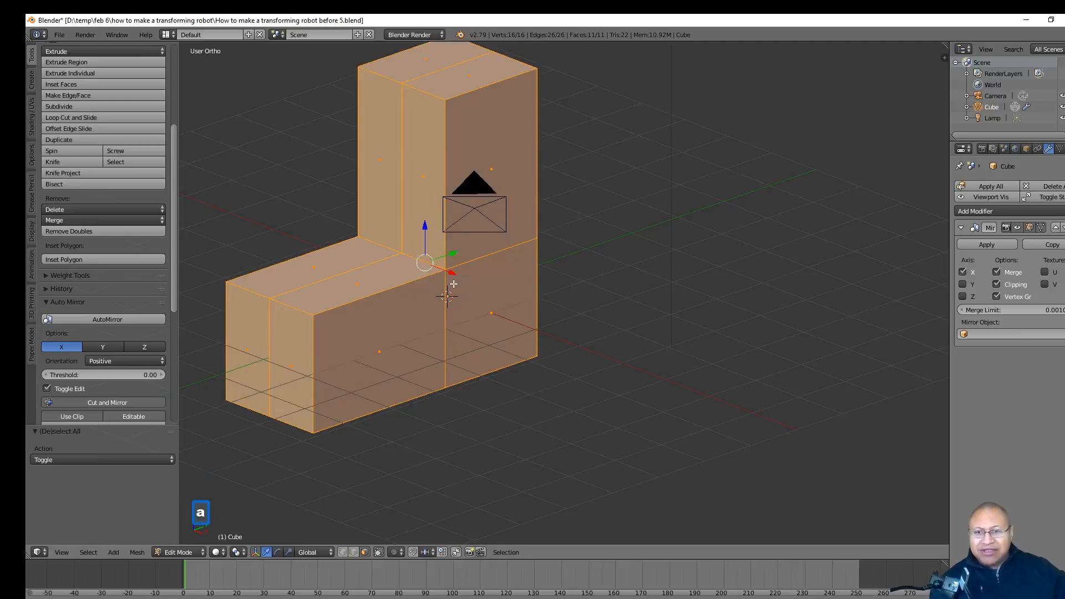
{"action": "left_click_drag", "start_coordinate": [450, 274], "coordinate": [538, 336]}
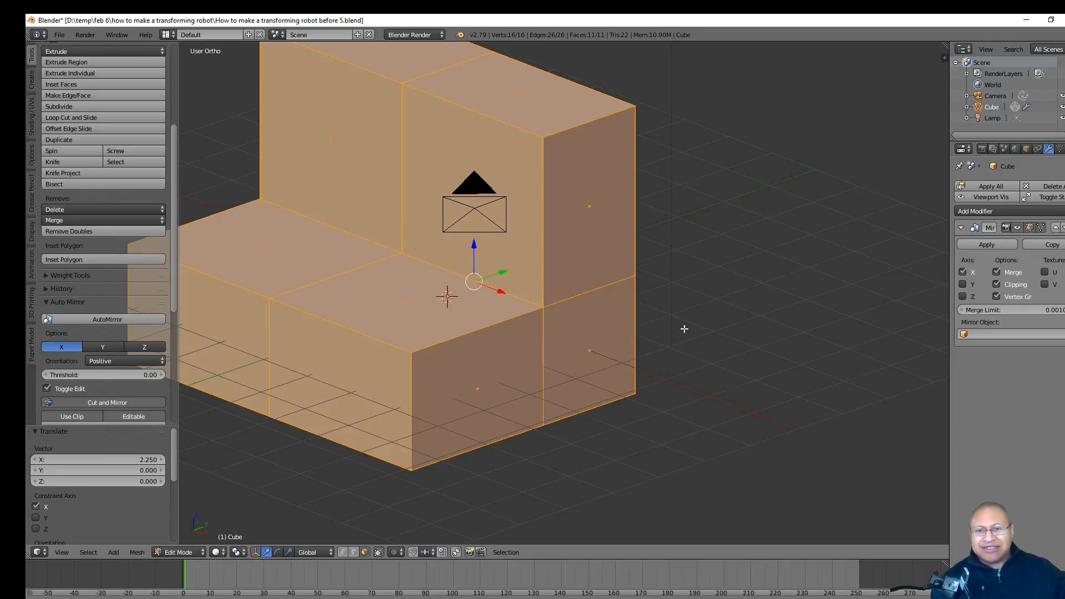
- Deselect everything, select the upper and lower faces on the flat back of the L-shaped mesh and delete them as faces
{"action": "middle_click_drag", "start_coordinate": [731, 348], "coordinate": [613, 359]}
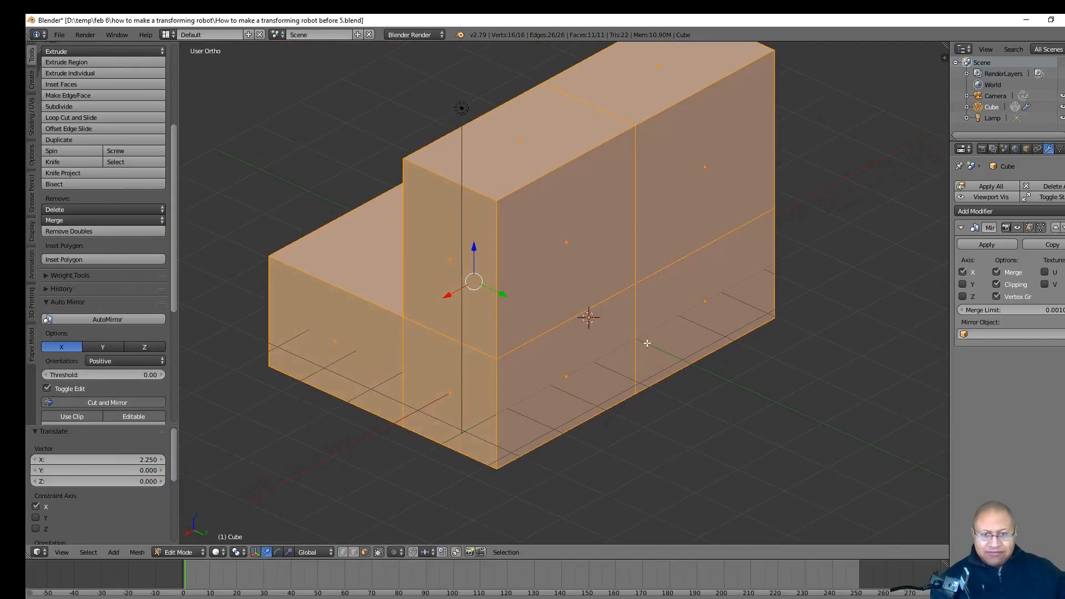
{"action": "key", "text": "a"}
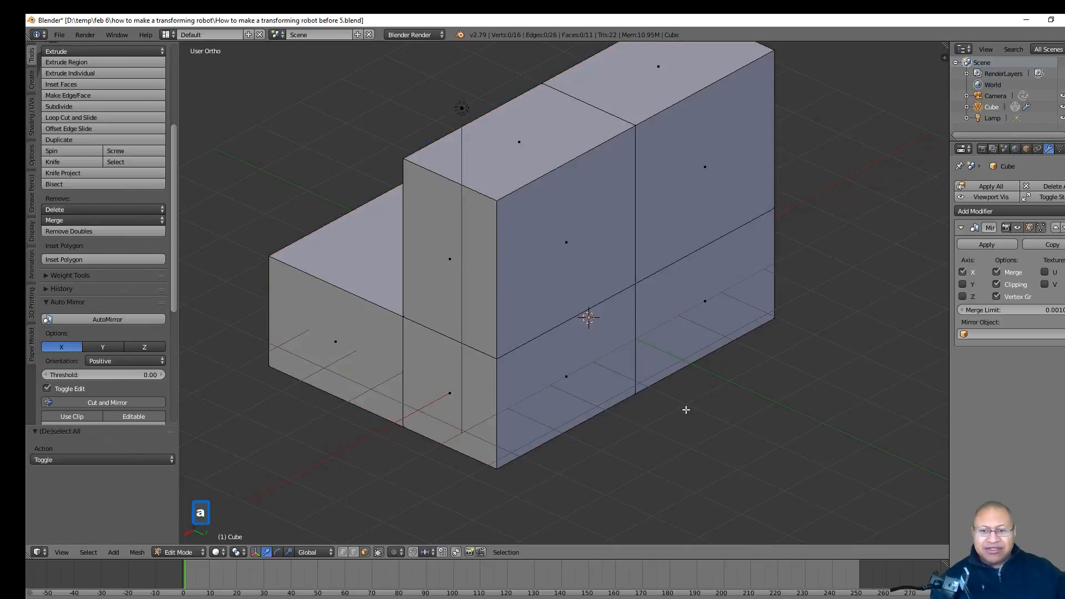
{"action": "left_click", "coordinate": [561, 269]}
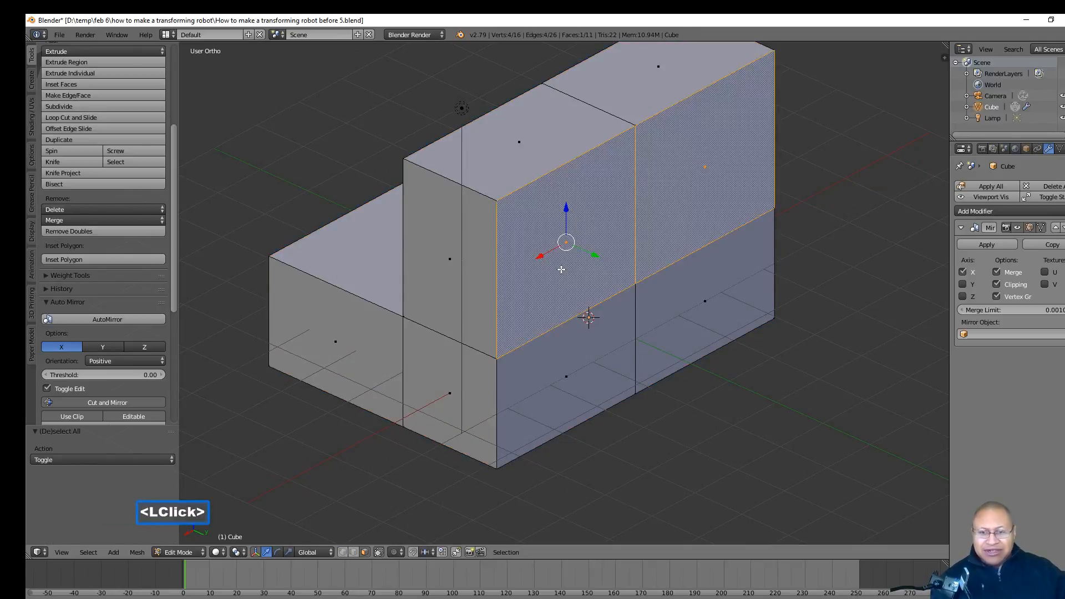
{"action": "left_click", "coordinate": [577, 361], "text": "shift"}
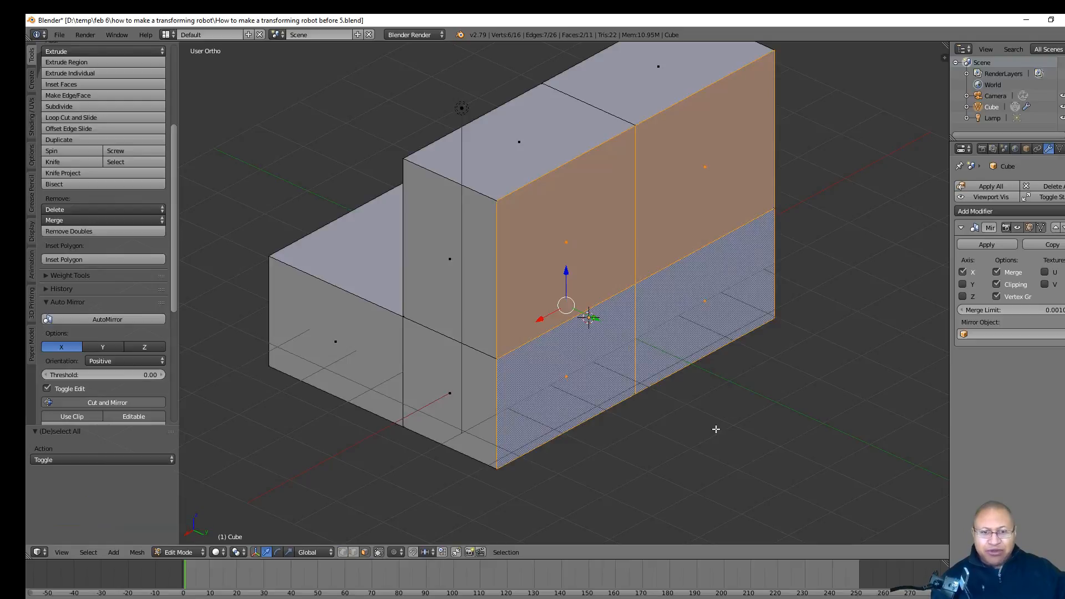
{"action": "key", "text": "x"}
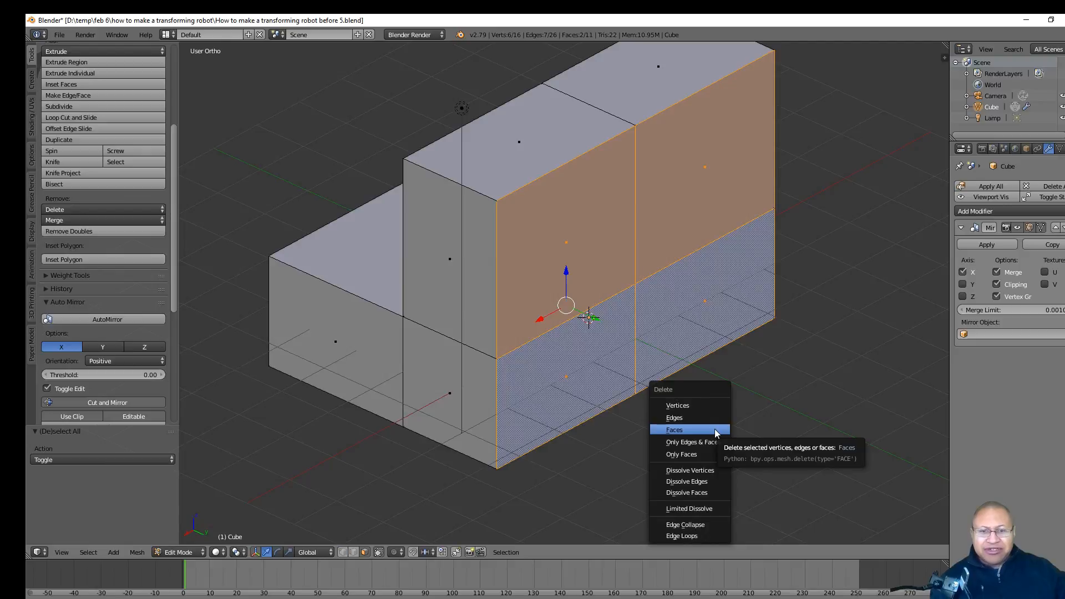
{"action": "left_click", "coordinate": [715, 430]}
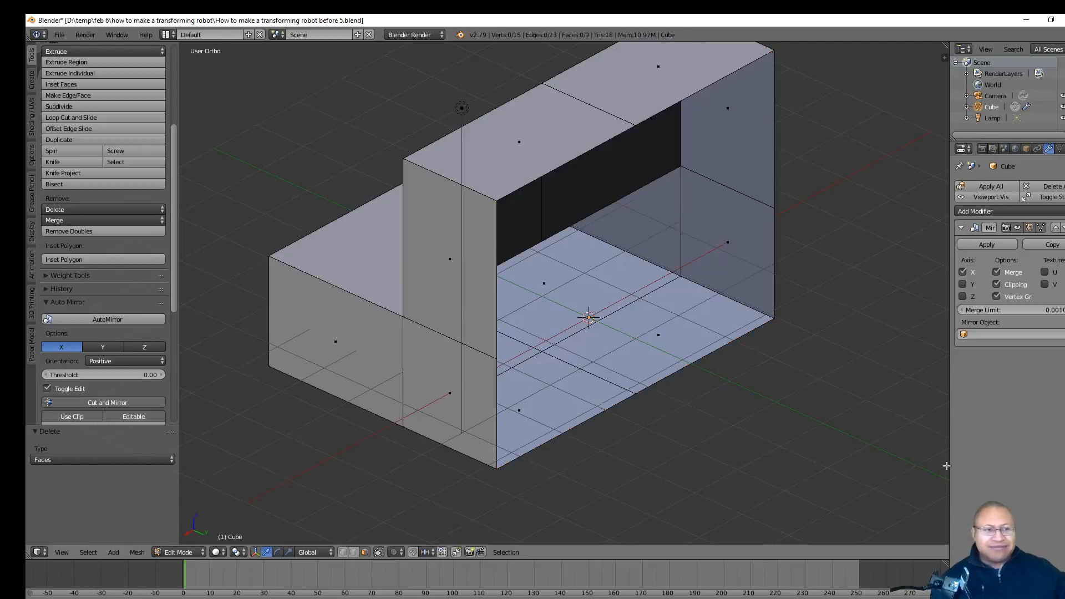
- Enable the Y axis in the Mirror modifier so the mesh is mirrored across both X and Y
{"action": "left_click", "coordinate": [1051, 409]}
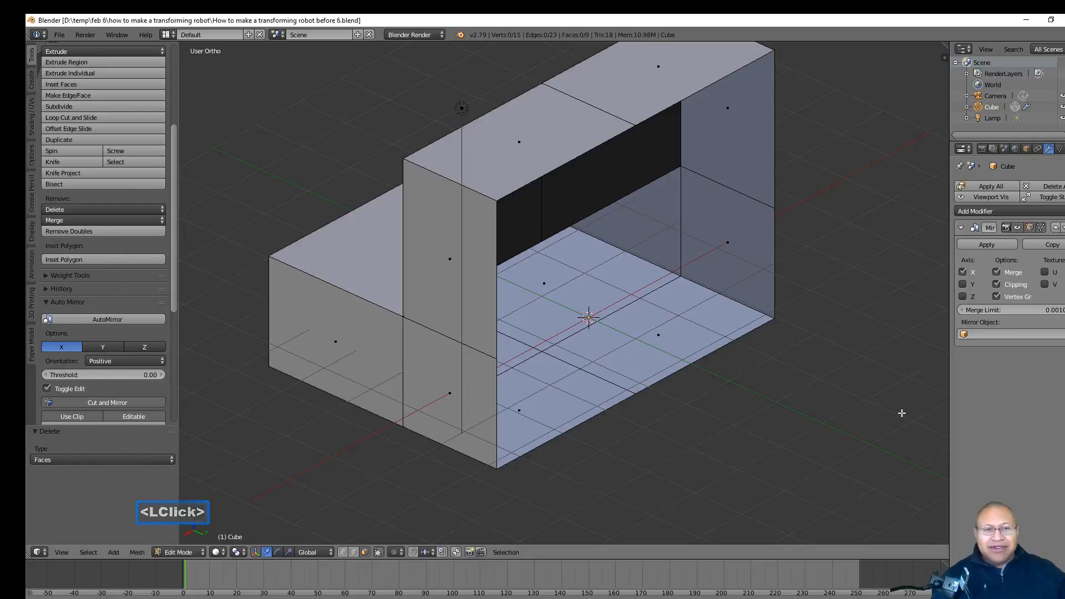
{"action": "scroll", "coordinate": [803, 393], "scroll_direction": "down", "scroll_amount": 2}
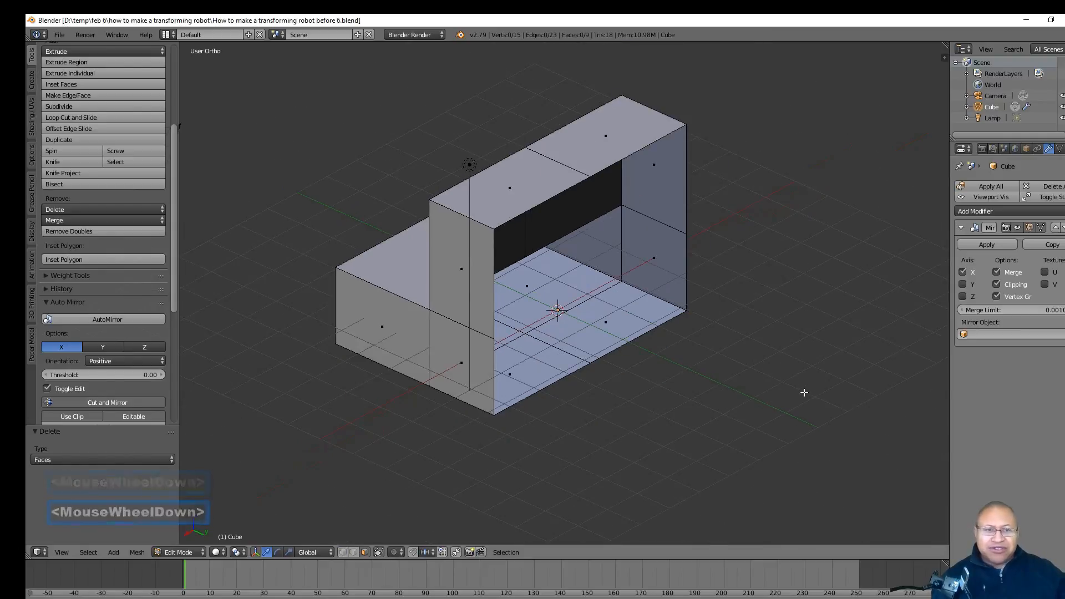
{"action": "left_click", "coordinate": [963, 284]}
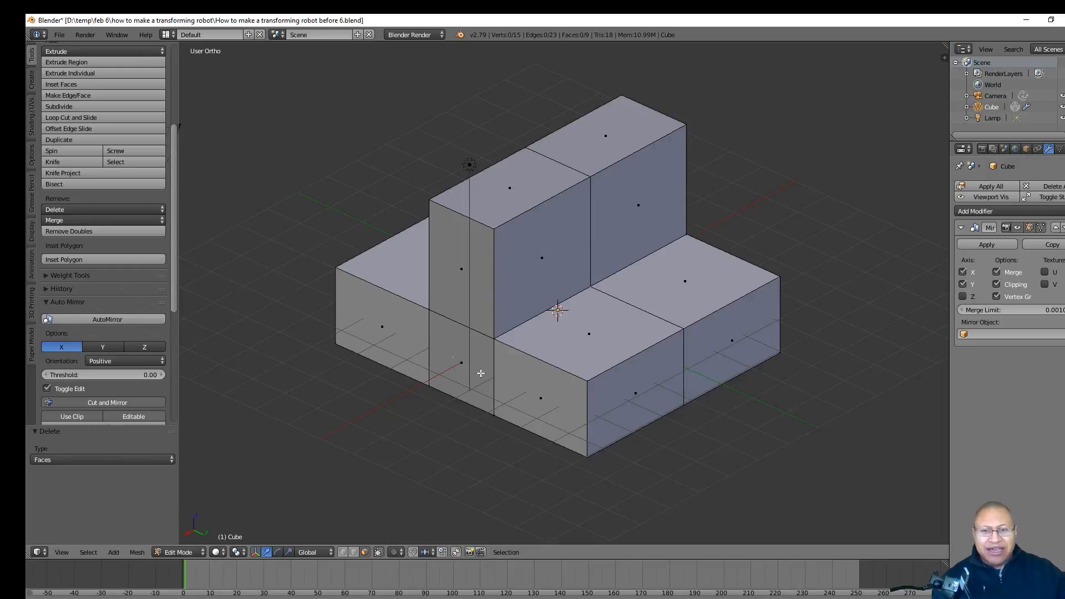
- Select the entire mesh and move it about -2.99 units along the Y axis with both mirror axes active
{"action": "key", "text": "a"}
{"action": "middle_click_drag", "start_coordinate": [506, 387], "coordinate": [513, 317]}
{"action": "left_click_drag", "start_coordinate": [508, 290], "coordinate": [372, 275]}
{"action": "middle_click_drag", "start_coordinate": [372, 274], "coordinate": [488, 343]}
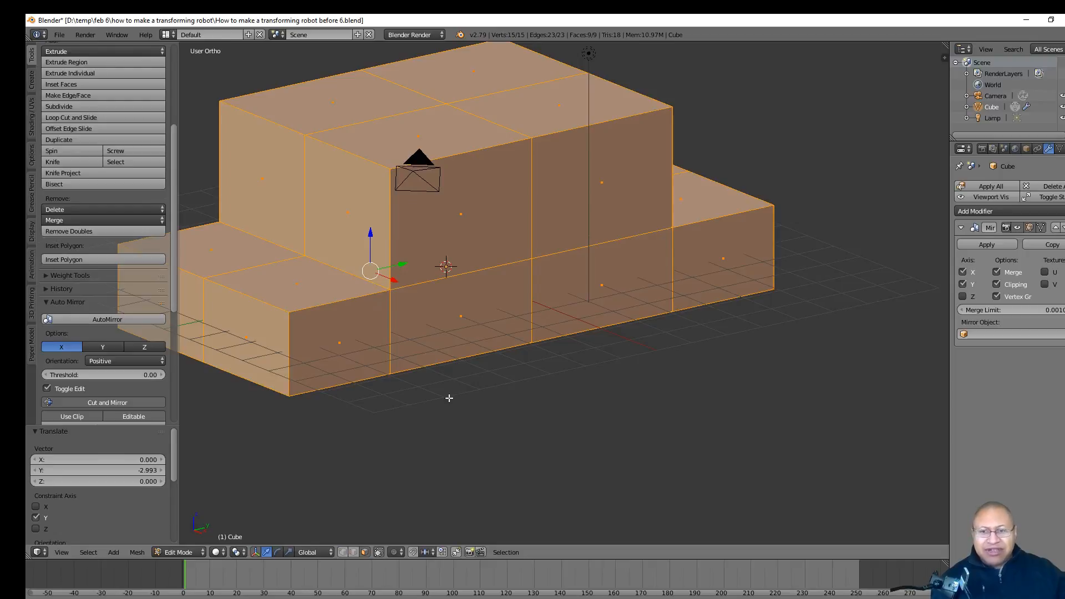
- Lower the top face by about 0.9 units on Z, scale it to about 0.378 along Y to taper the cabin, and deselect
{"action": "left_click", "coordinate": [444, 131]}
{"action": "left_click_drag", "start_coordinate": [420, 99], "coordinate": [420, 133]}
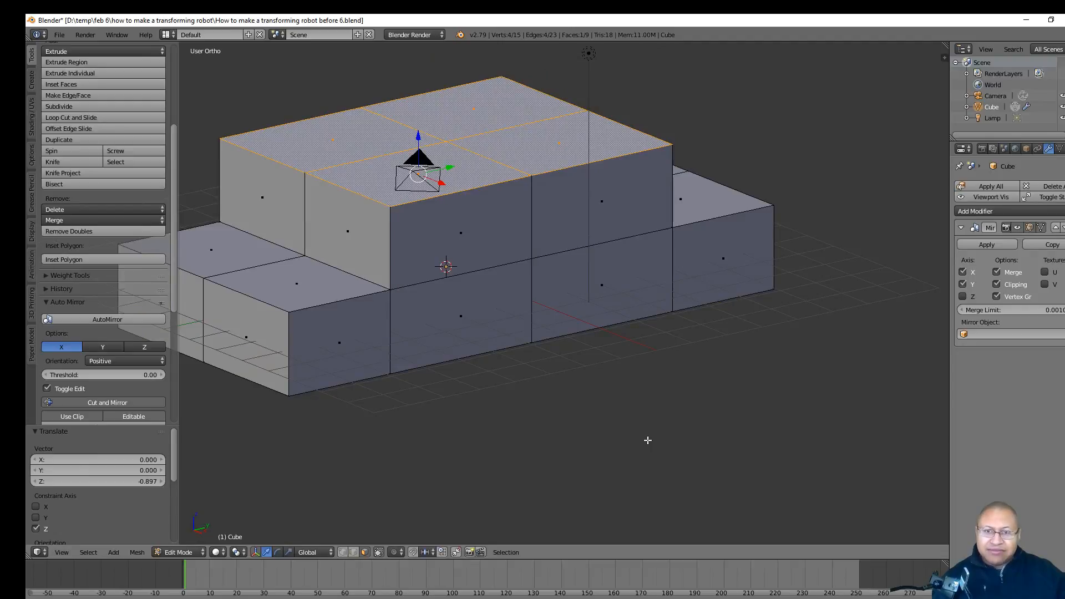
{"action": "key", "text": "s"}
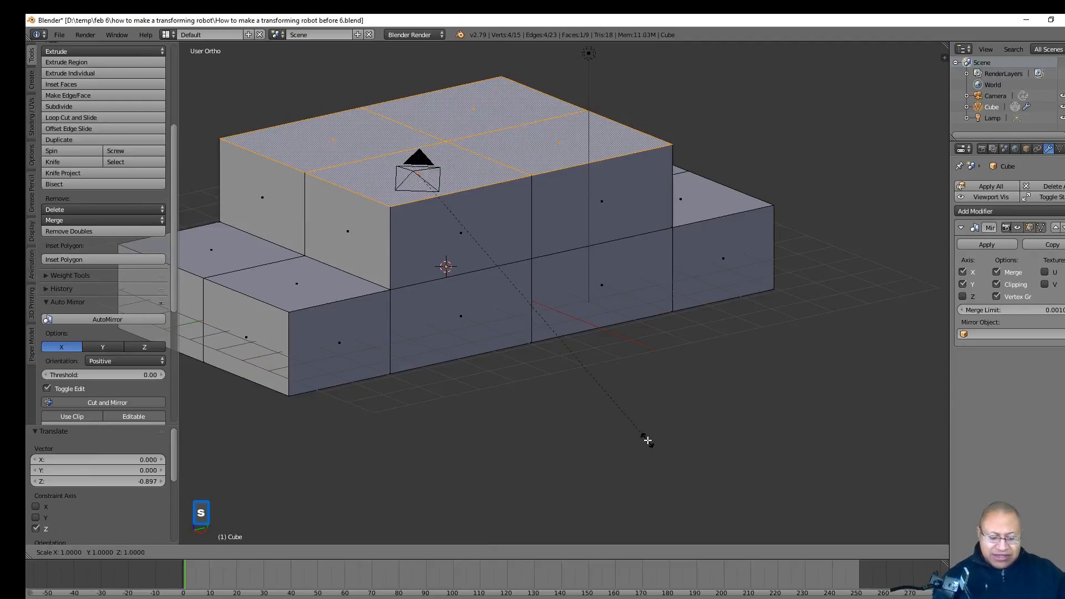
{"action": "key", "text": "y"}
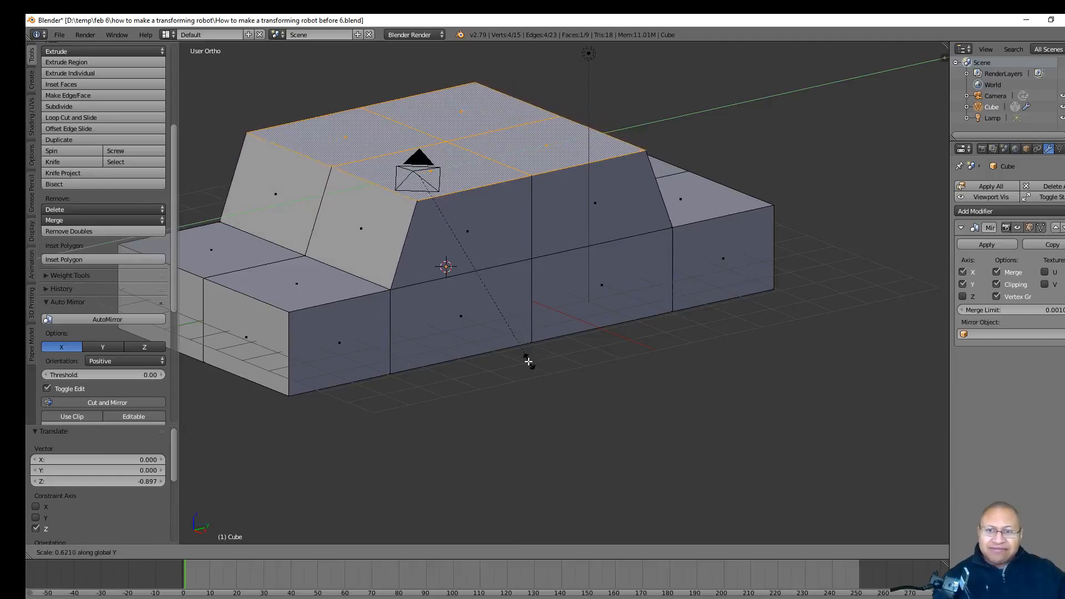
{"action": "left_click", "coordinate": [467, 308]}
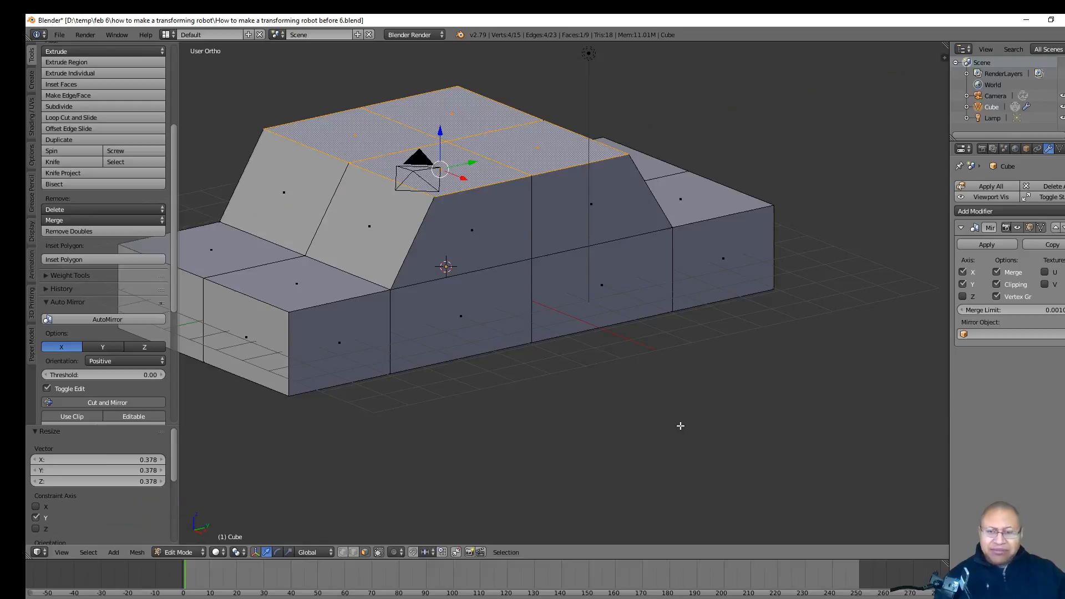
{"action": "key", "text": "a"}
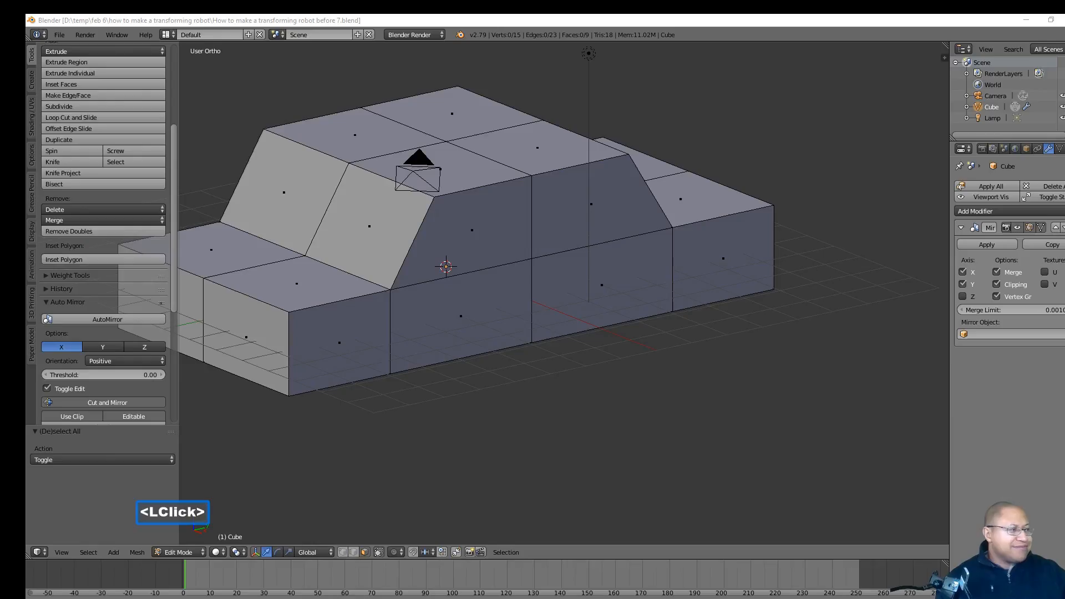
{"action": "left_click", "coordinate": [765, 408]}
- Select the front end face of the car body and move it outward about 2.07 units along the Y axis
{"action": "scroll", "coordinate": [742, 397], "scroll_direction": "down", "scroll_amount": 2}
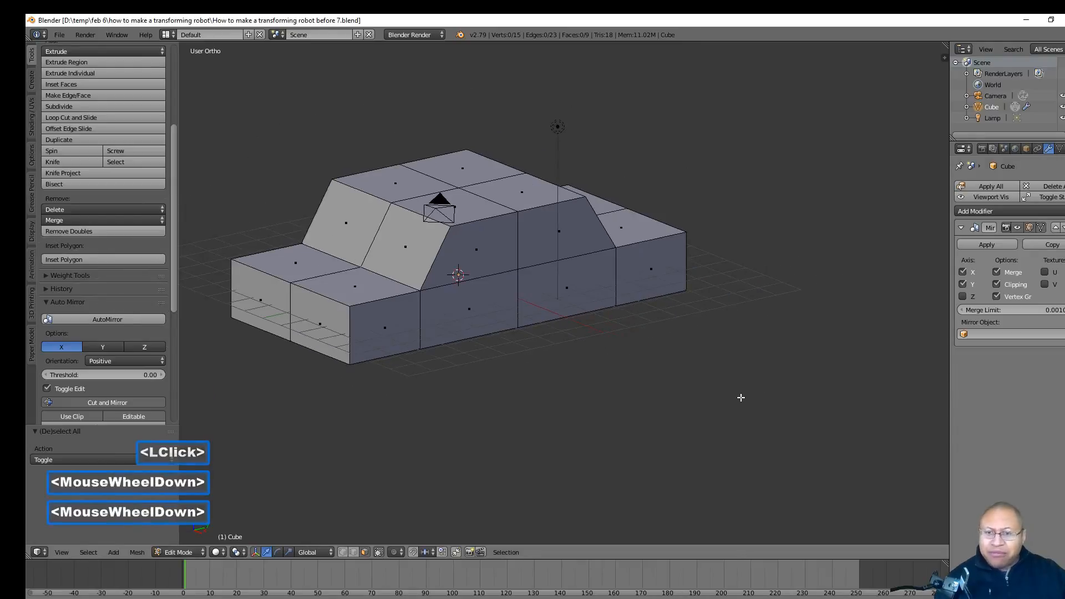
{"action": "left_click", "coordinate": [341, 324]}
{"action": "left_click_drag", "start_coordinate": [351, 318], "coordinate": [300, 328]}
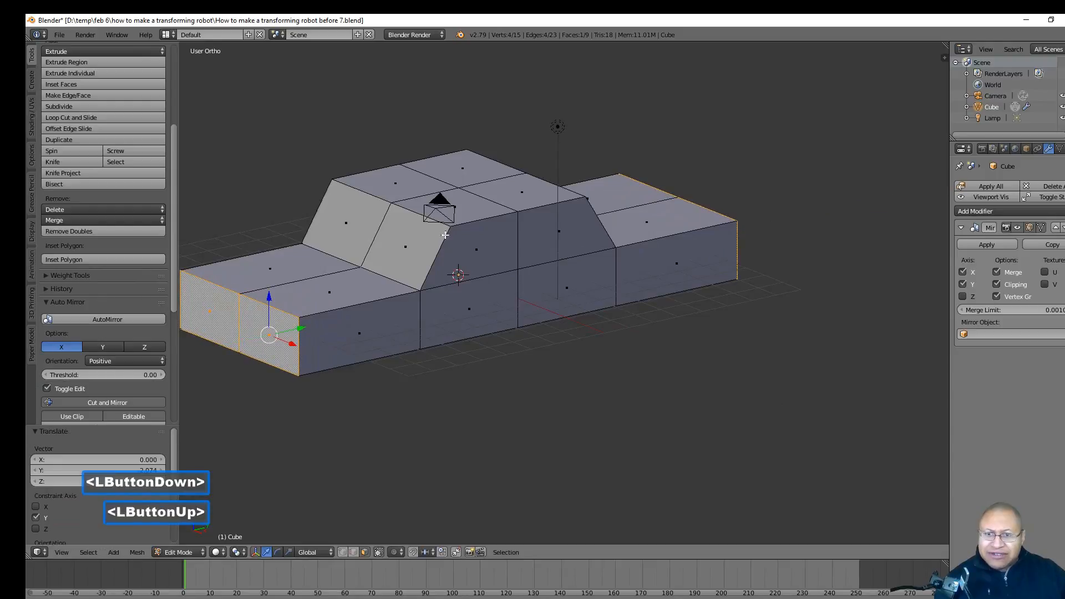
- Select the roof face, move it inward by about 0.66 units along the X axis and deselect everything
{"action": "left_click", "coordinate": [452, 206]}
{"action": "middle_click_drag", "start_coordinate": [452, 206], "coordinate": [498, 215]}
{"action": "left_click_drag", "start_coordinate": [498, 215], "coordinate": [472, 210]}
{"action": "mouse_move", "coordinate": [591, 291]}
{"action": "middle_mouse_down"}
{"action": "mouse_move", "coordinate": [631, 320]}
{"action": "mouse_move", "coordinate": [547, 300]}
{"action": "mouse_move", "coordinate": [600, 298]}
{"action": "mouse_move", "coordinate": [575, 304]}
{"action": "middle_mouse_up"}
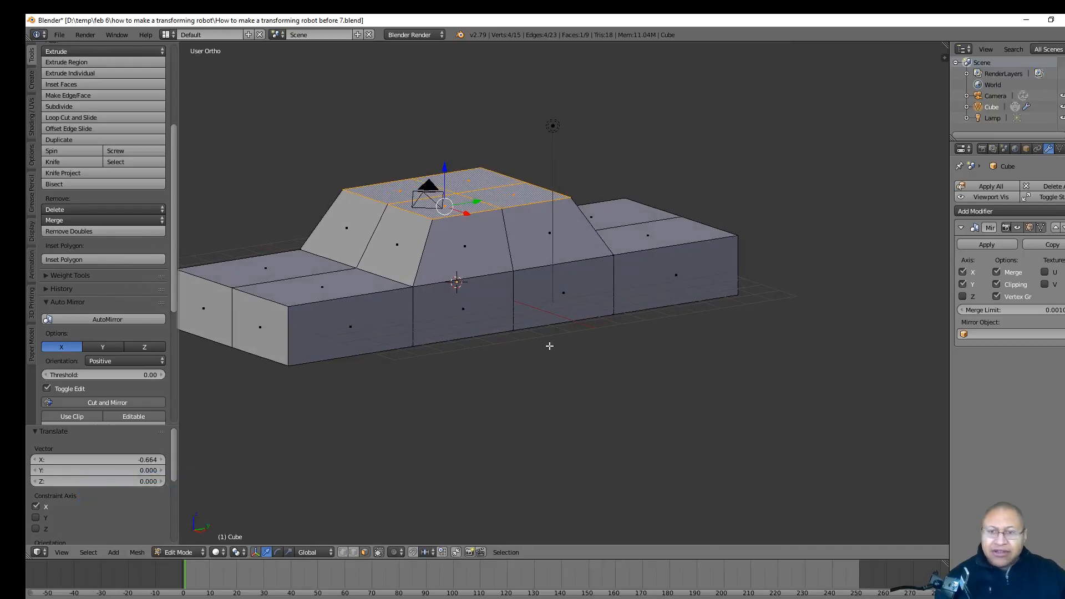
{"action": "key", "text": "a"}
- Extrude the car's front end face, move the new section outward about 1.27 units along Y and deselect everything
{"action": "middle_click_drag", "start_coordinate": [451, 374], "coordinate": [578, 320], "text": "shift"}
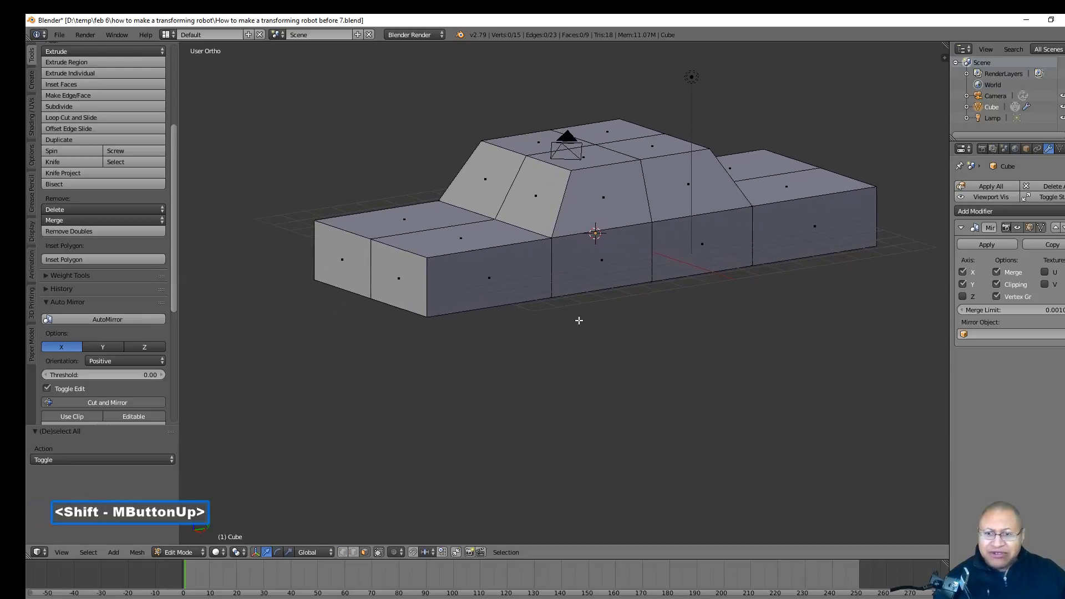
{"action": "left_click", "coordinate": [402, 279]}
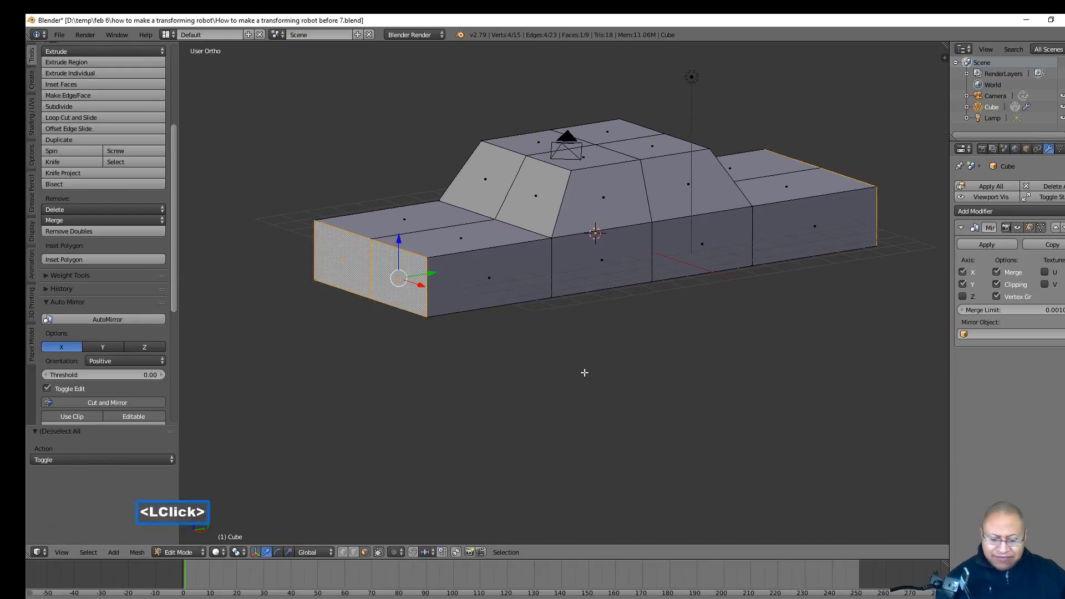
{"action": "key", "text": "e"}
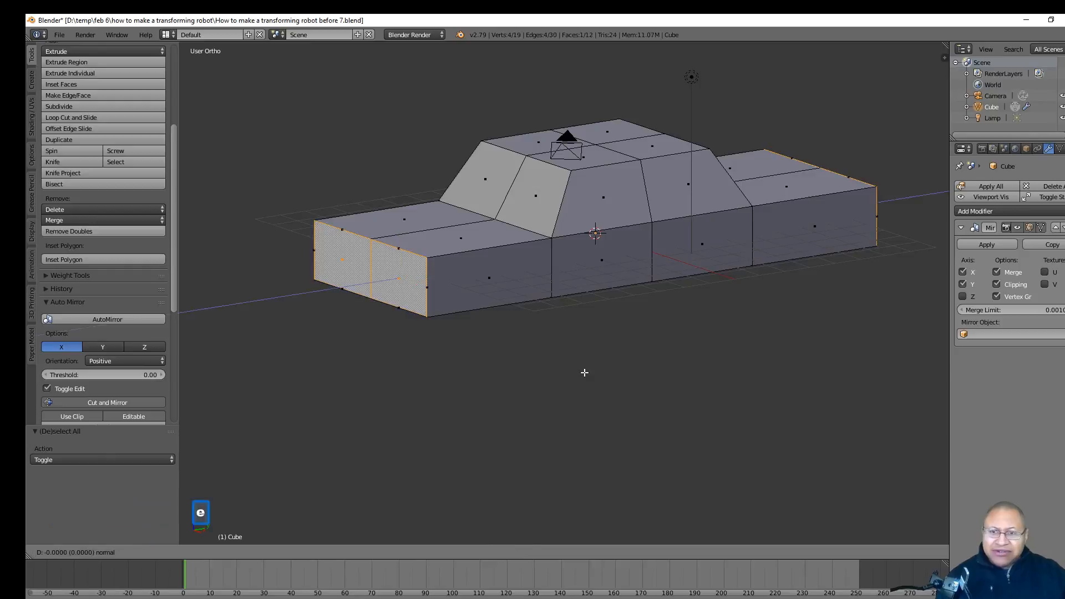
{"action": "right_click", "coordinate": [584, 373]}
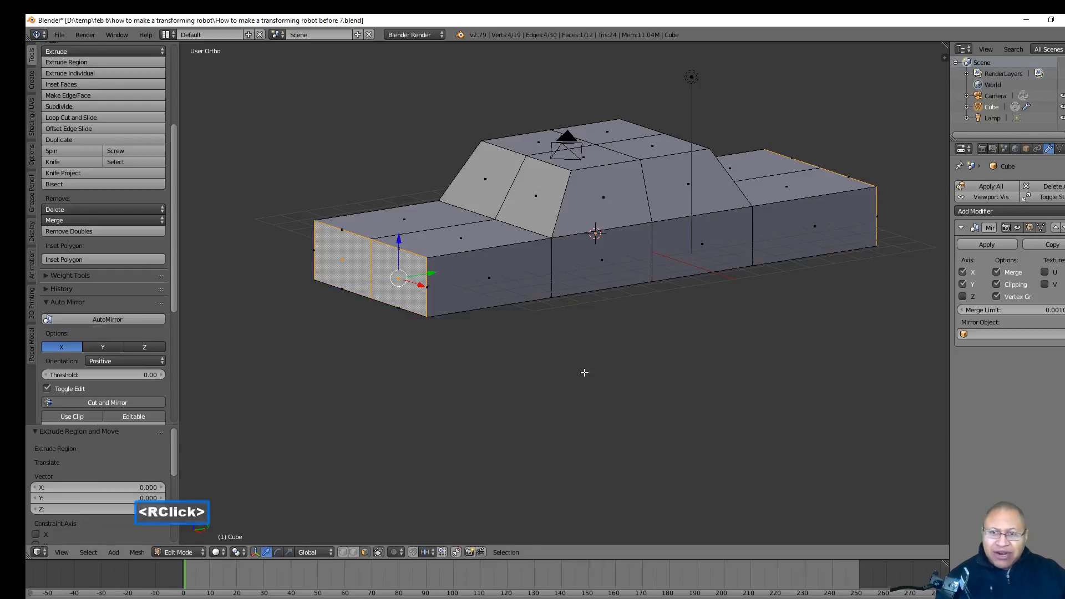
{"action": "left_click_drag", "start_coordinate": [432, 270], "coordinate": [399, 281]}
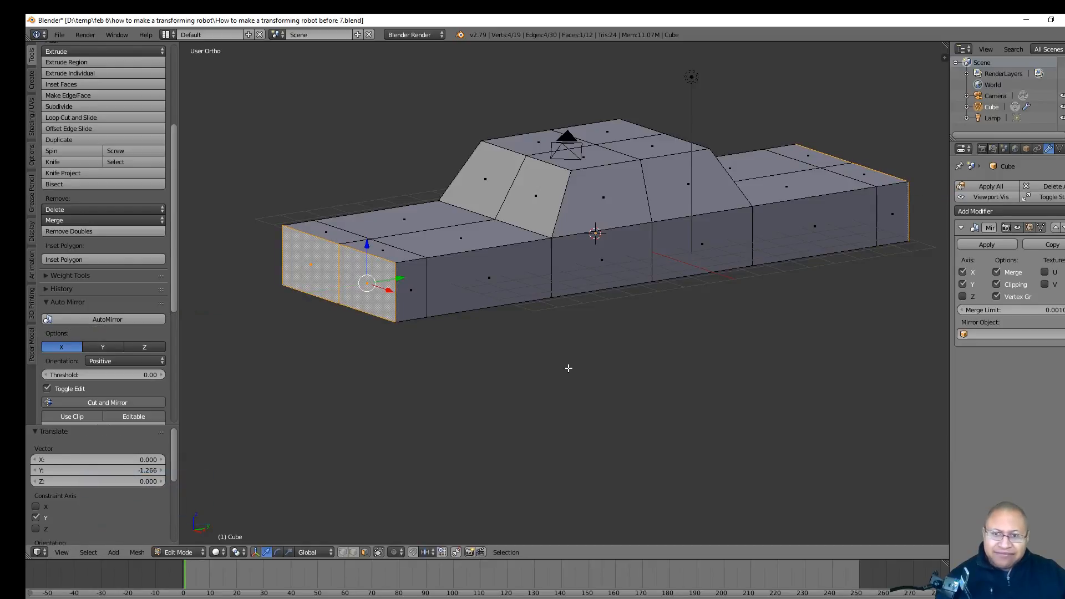
{"action": "key", "text": "a"}
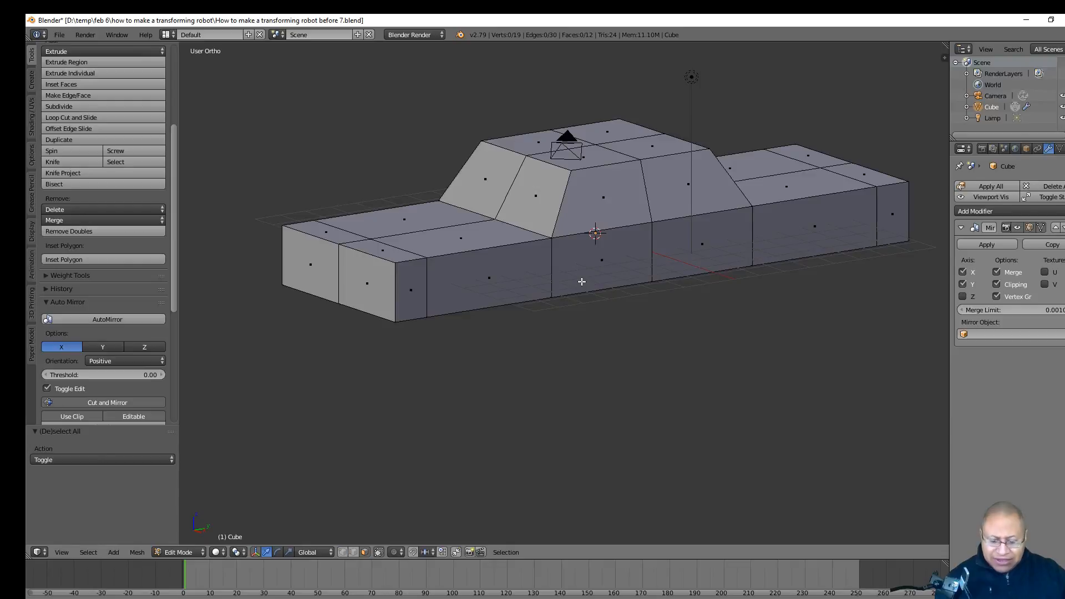
- Add one horizontal loop cut through the middle of the car's lower body without sliding it, and deselect everything
{"action": "key", "text": "ctrl"}
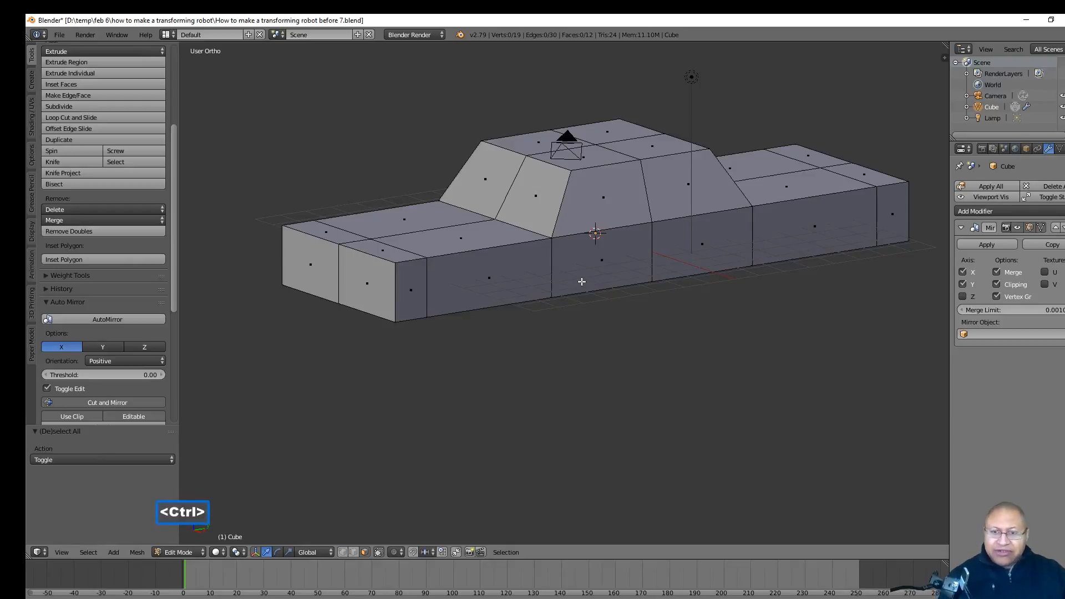
{"action": "key", "text": "ctrl+r"}
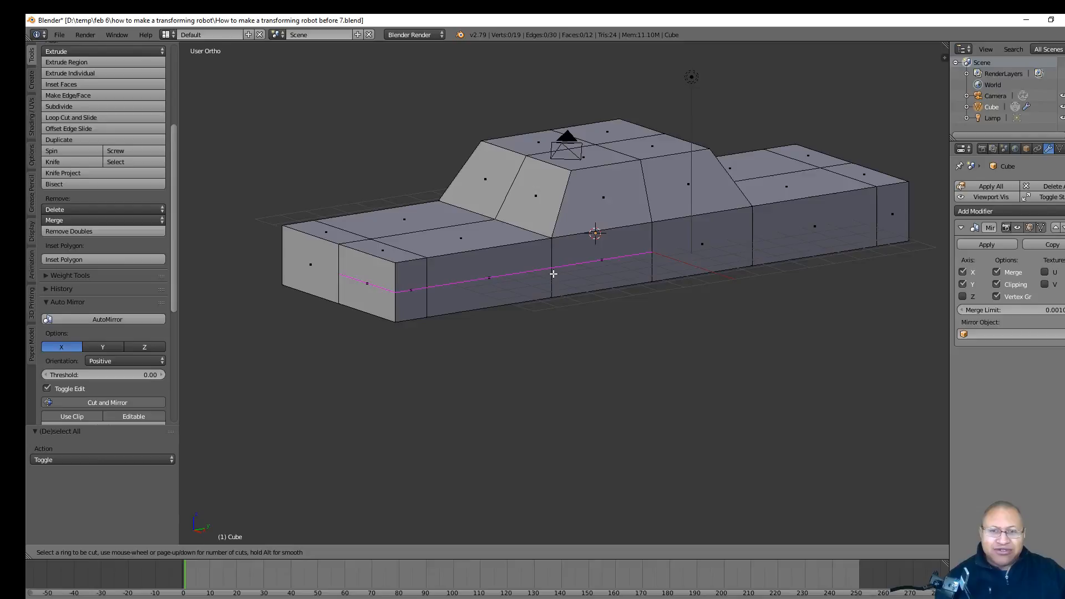
{"action": "left_click", "coordinate": [553, 273]}
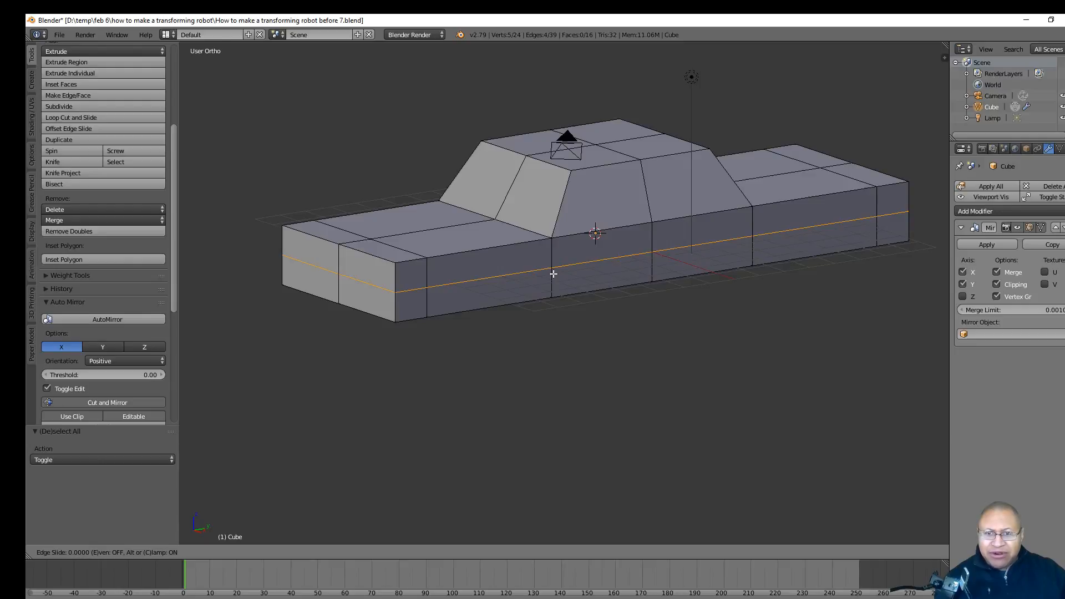
{"action": "left_click", "coordinate": [553, 273]}
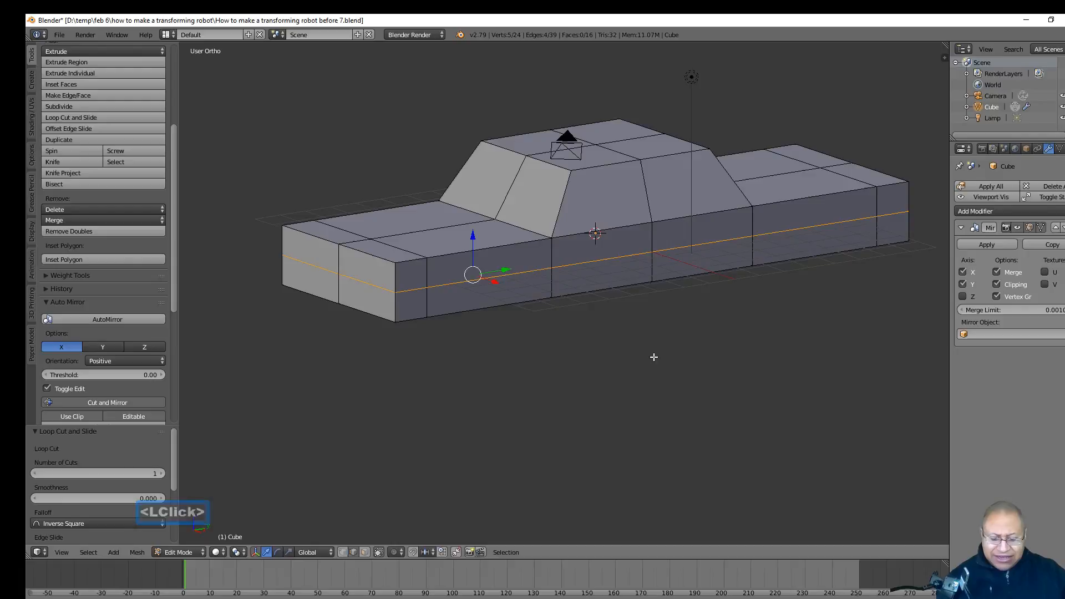
{"action": "key", "text": "a"}
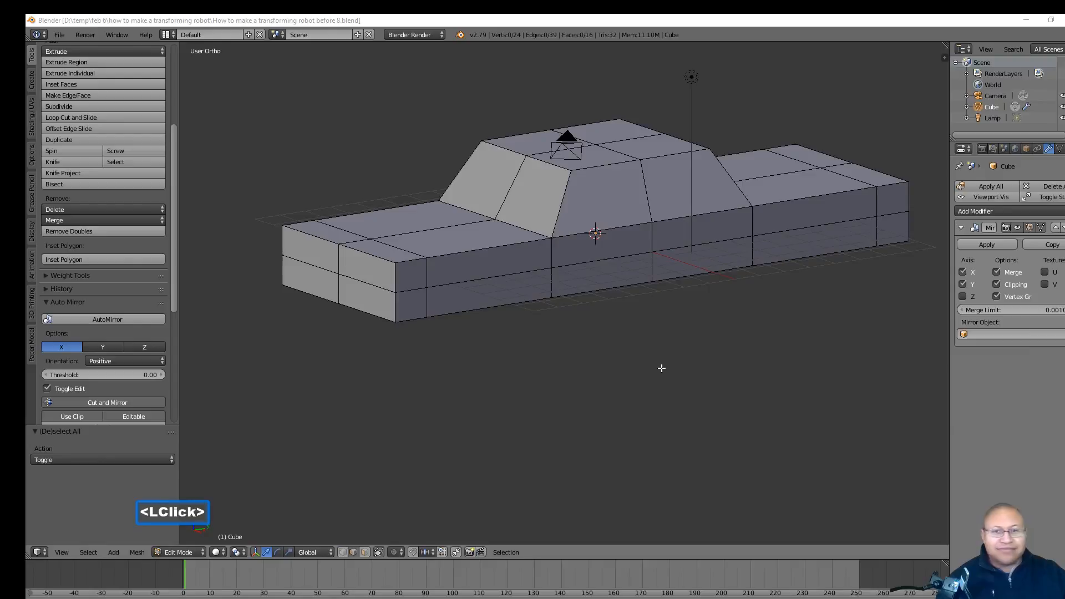
{"action": "left_click", "coordinate": [661, 368]}
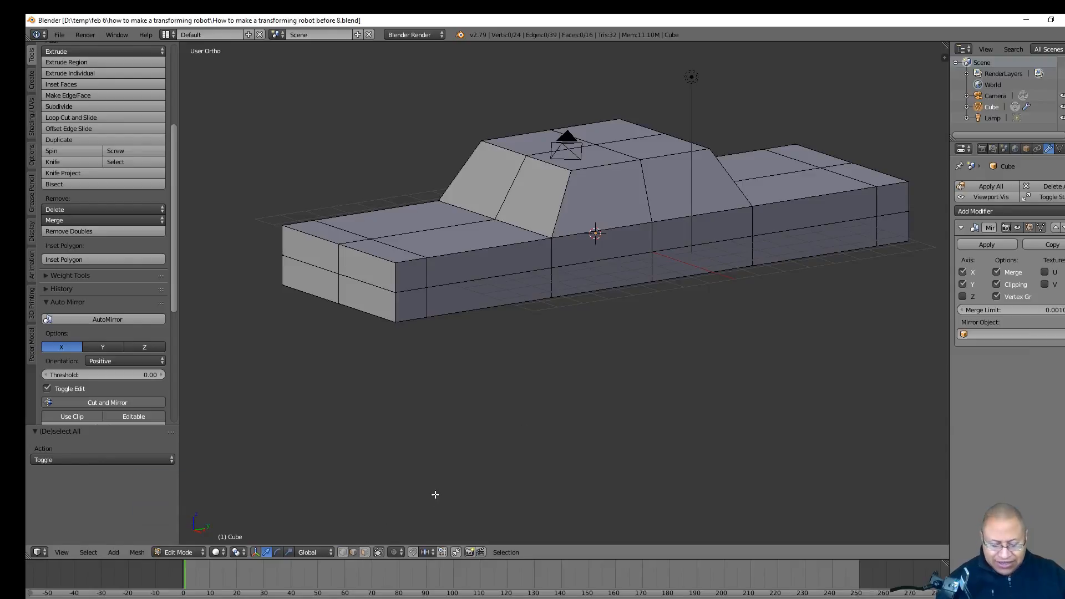
{"action": "left_click", "coordinate": [456, 311], "text": "alt"}
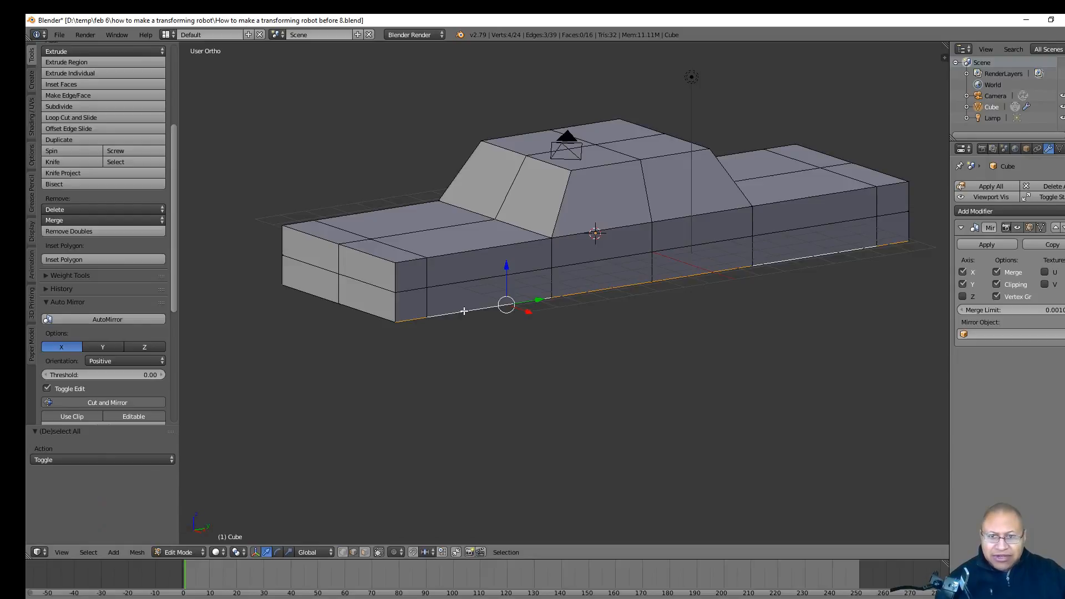
{"action": "left_click", "coordinate": [371, 304], "text": "alt+shift"}
{"action": "middle_click_drag", "start_coordinate": [518, 420], "coordinate": [527, 366]}
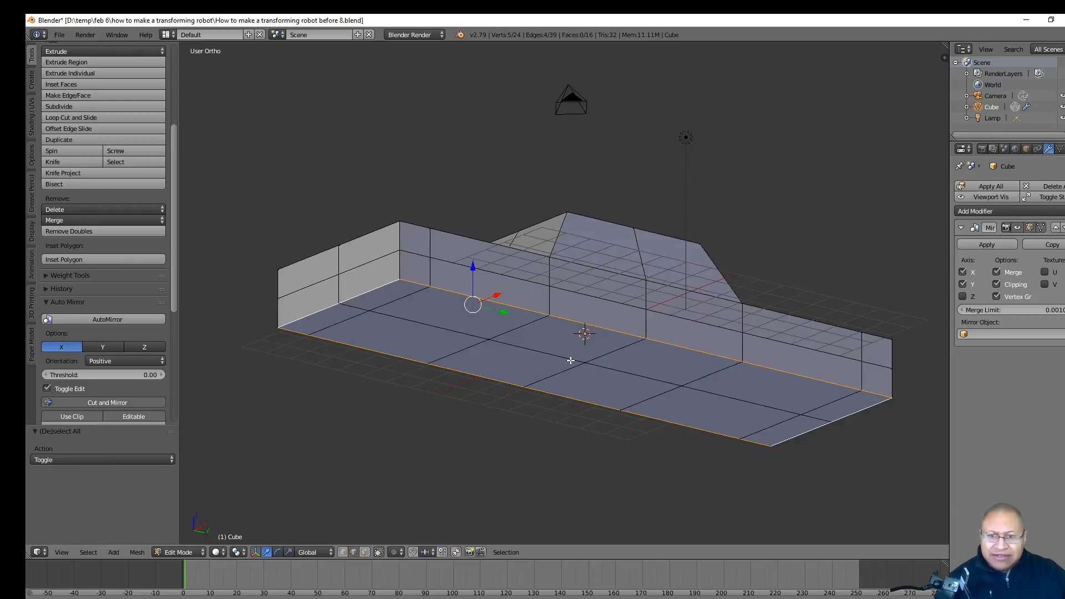
{"action": "key", "text": "a"}
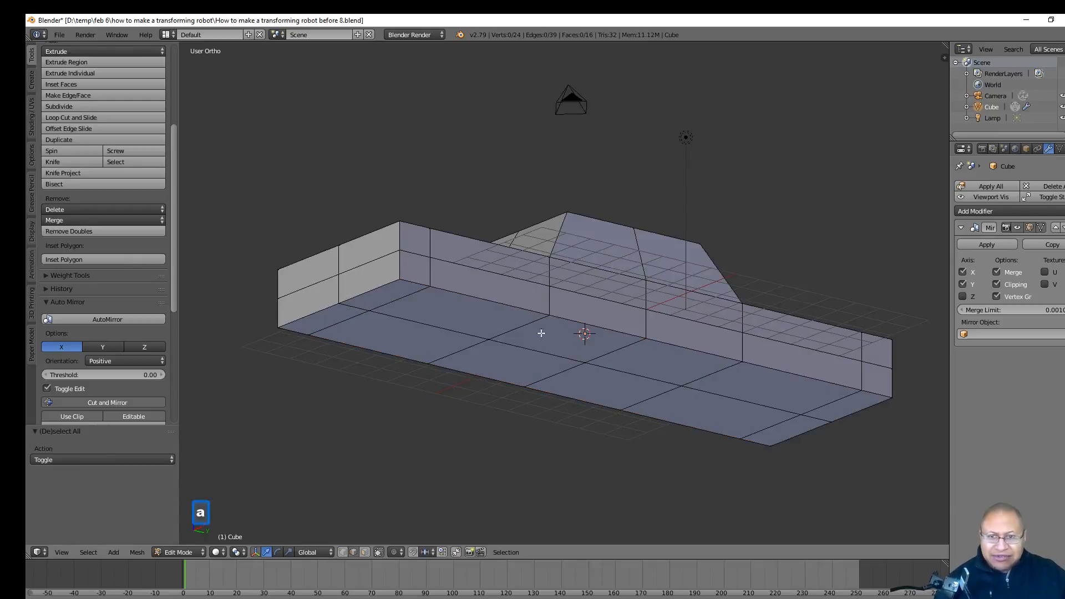
- Select the faces of the car's underside, move them down along the Z axis to deepen the lower body, and deselect everything
{"action": "left_click", "coordinate": [364, 552]}
{"action": "key", "text": "c"}
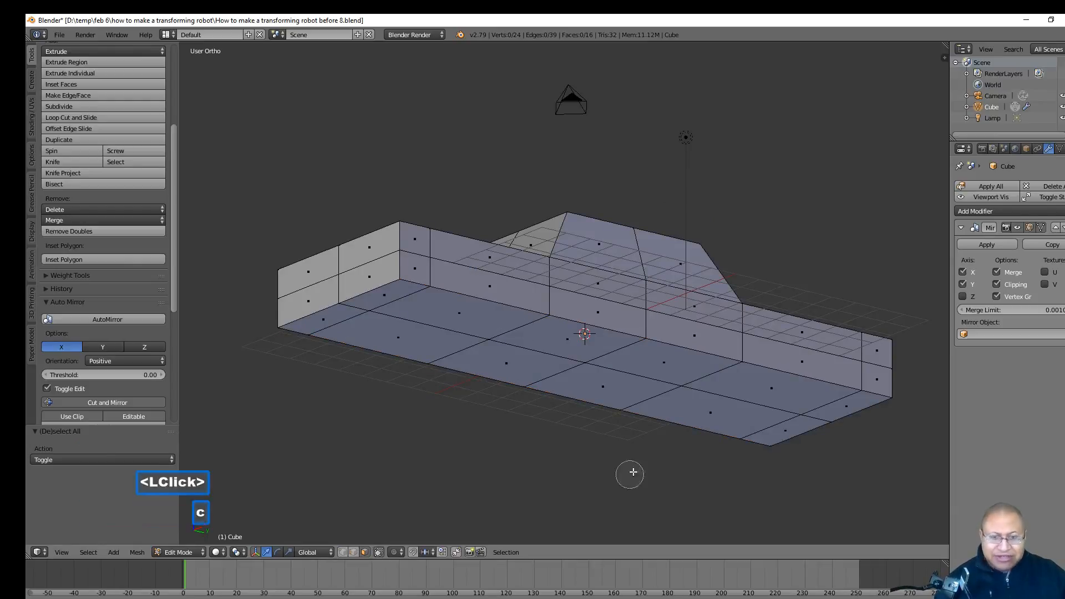
{"action": "left_click_drag", "start_coordinate": [475, 331], "coordinate": [400, 312]}
{"action": "right_click", "coordinate": [613, 374]}
{"action": "mouse_move", "coordinate": [614, 374]}
{"action": "middle_mouse_down"}
{"action": "mouse_move", "coordinate": [673, 367]}
{"action": "mouse_move", "coordinate": [658, 378]}
{"action": "middle_mouse_up"}
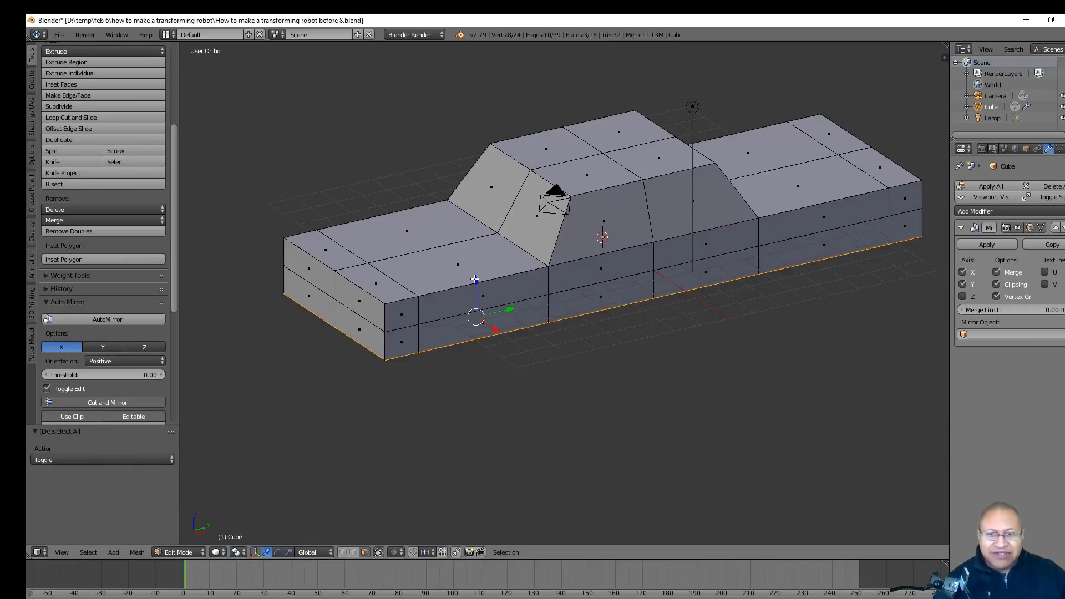
{"action": "left_click_drag", "start_coordinate": [475, 280], "coordinate": [480, 313]}
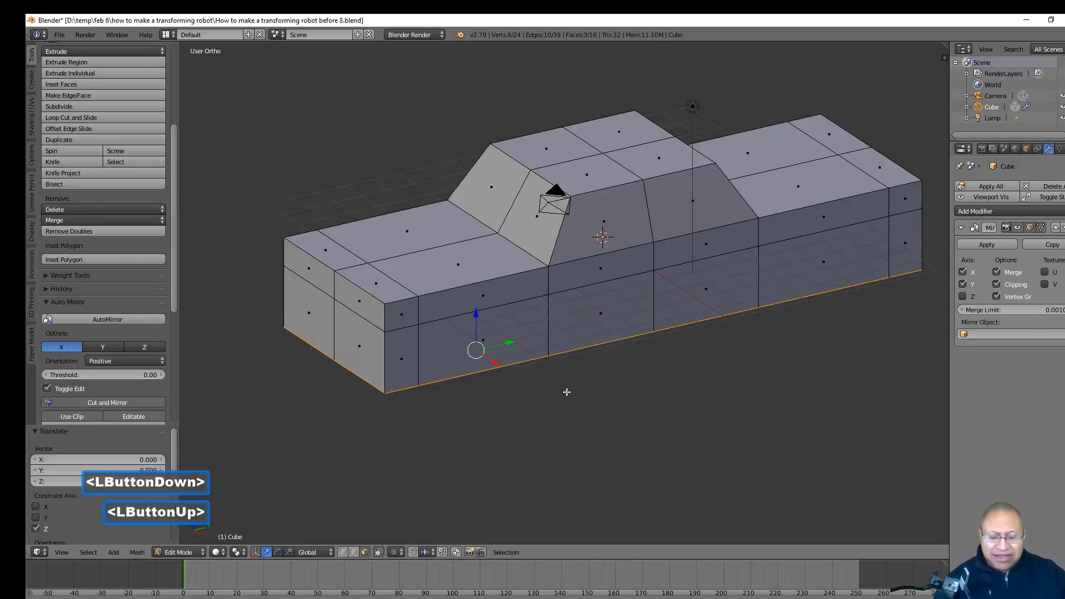
{"action": "key", "text": "a"}
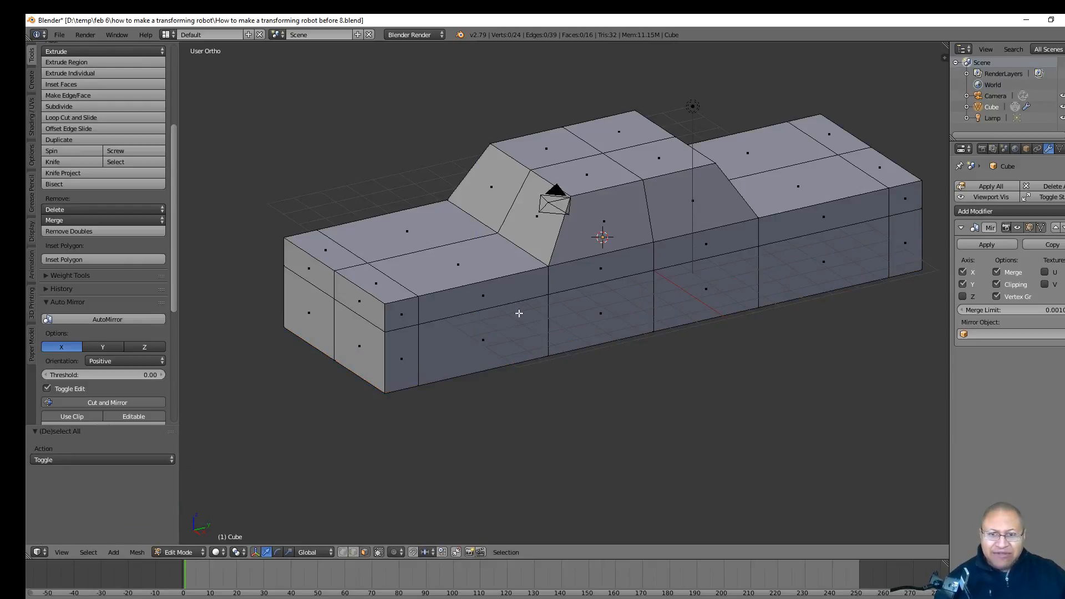
- Add five vertical loop cuts across the hood section between the front end and the windshield without sliding them, and deselect everything
{"action": "key", "text": "ctrl"}
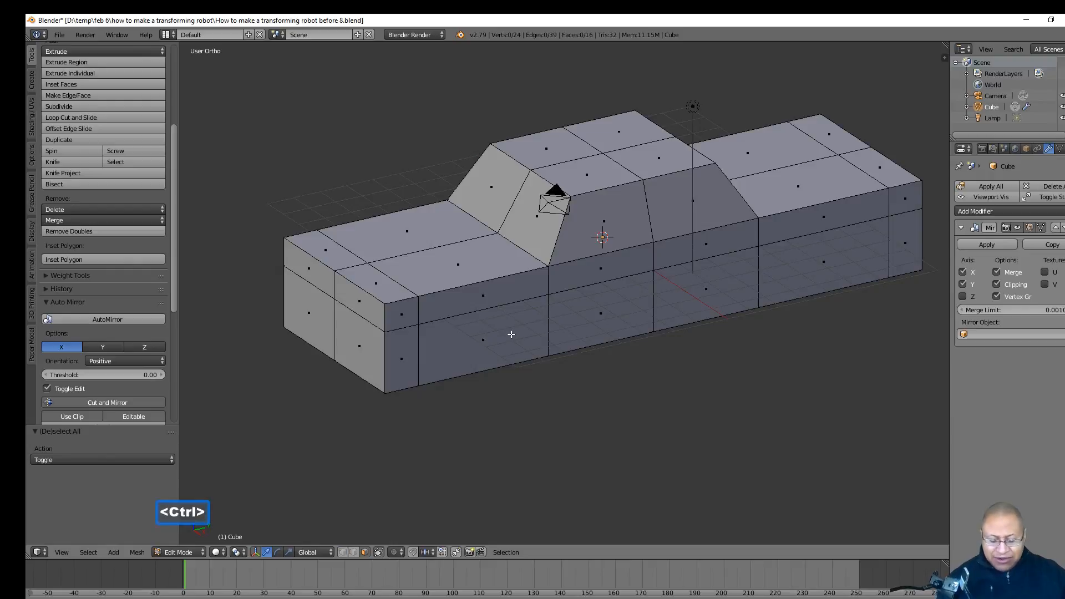
{"action": "key", "text": "ctrl+r"}
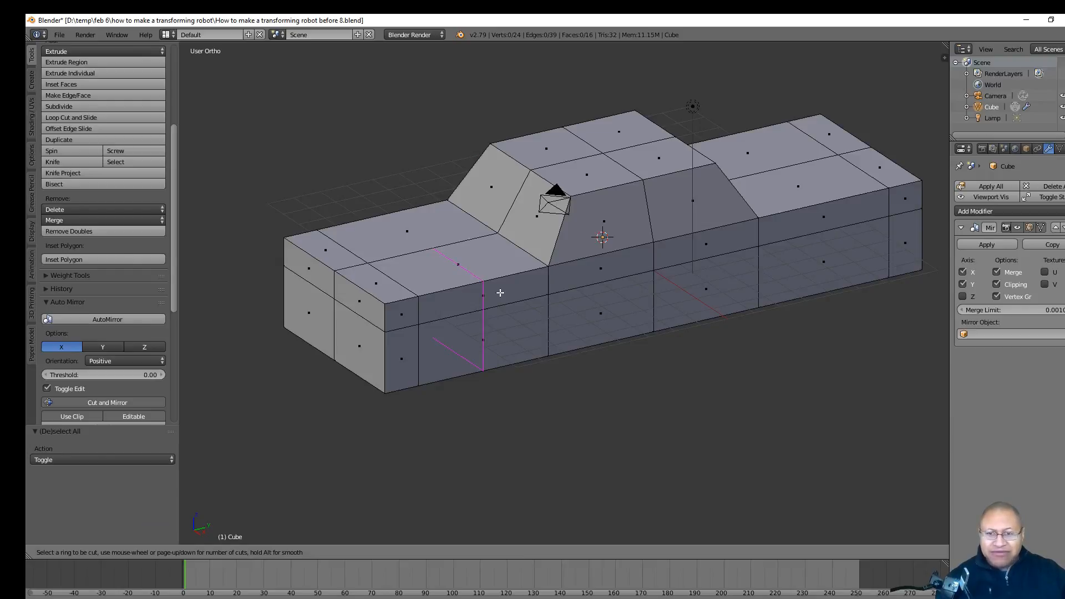
{"action": "scroll", "coordinate": [500, 292], "scroll_direction": "up", "scroll_amount": 1}
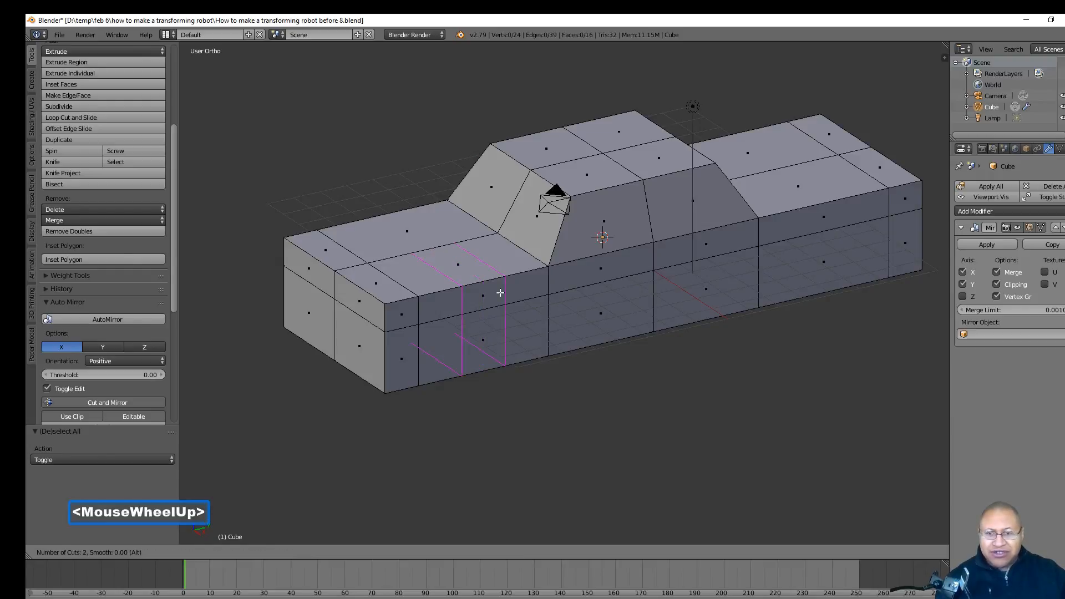
{"action": "scroll", "coordinate": [500, 292], "scroll_direction": "up", "scroll_amount": 1}
{"action": "scroll", "coordinate": [500, 292], "scroll_direction": "up", "scroll_amount": 1}
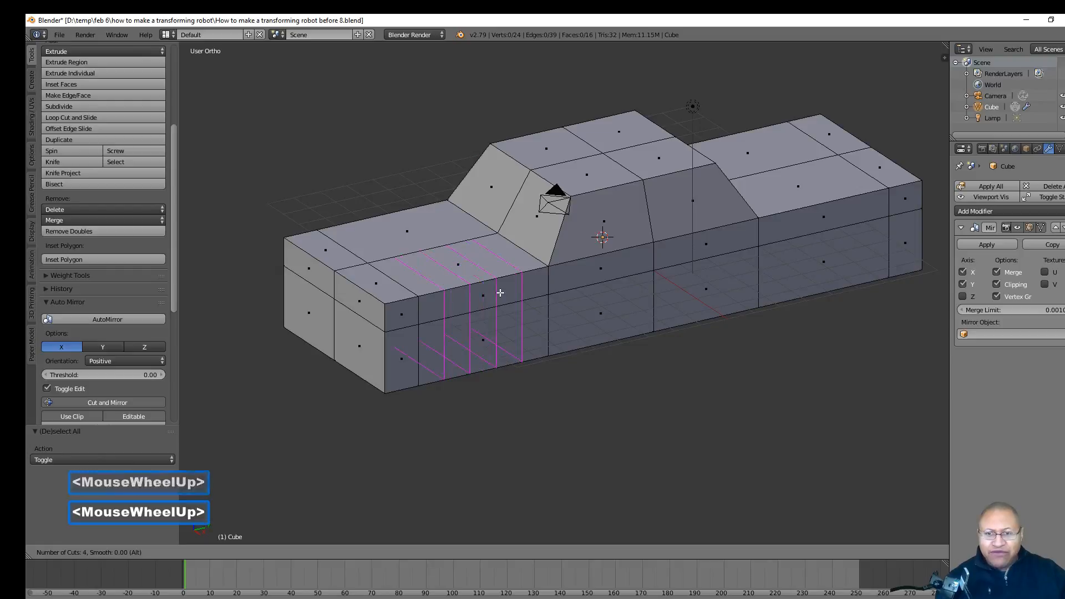
{"action": "scroll", "coordinate": [500, 292], "scroll_direction": "up", "scroll_amount": 1}
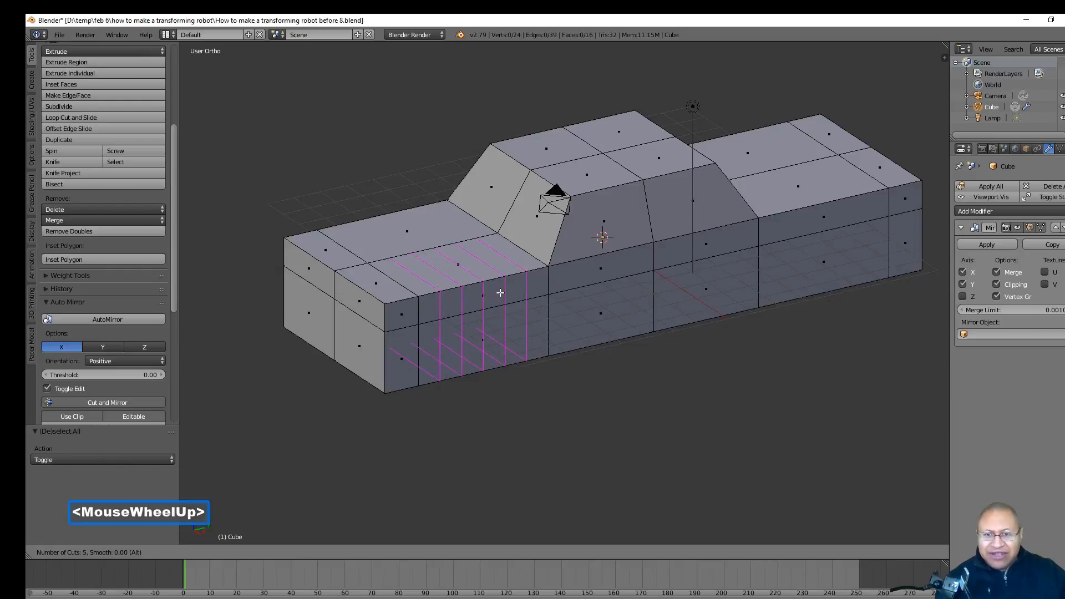
{"action": "left_click", "coordinate": [500, 292]}
{"action": "left_click", "coordinate": [499, 293]}
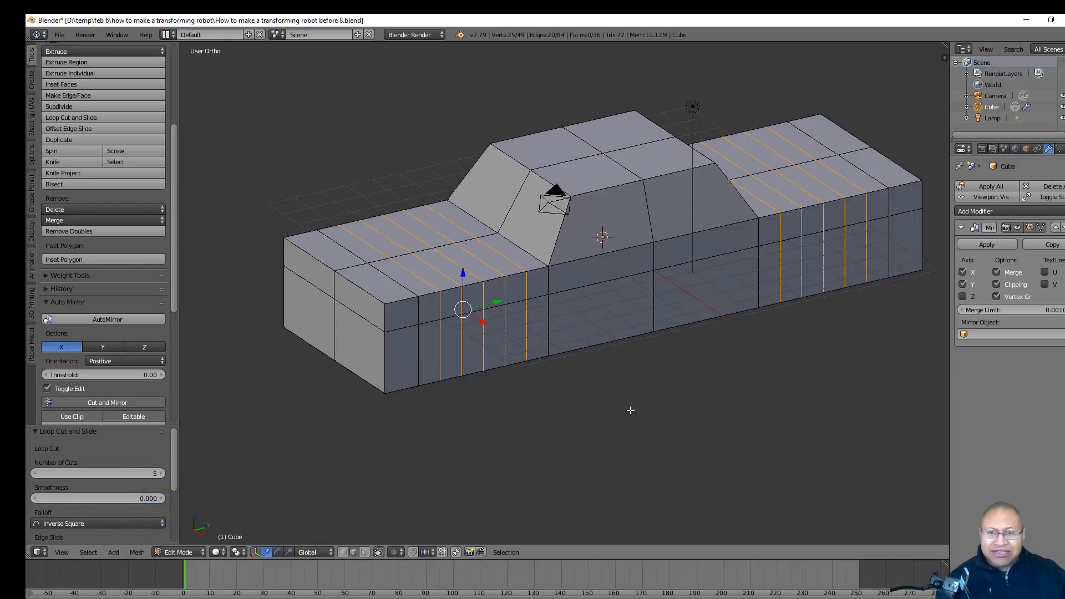
{"action": "key", "text": "a"}
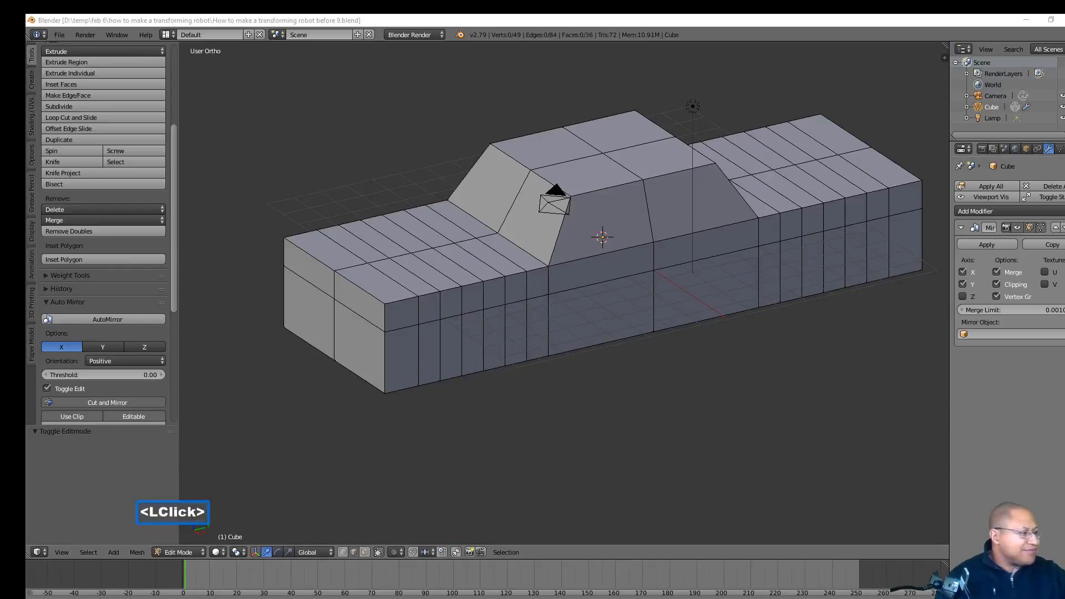
{"action": "left_click", "coordinate": [682, 485]}
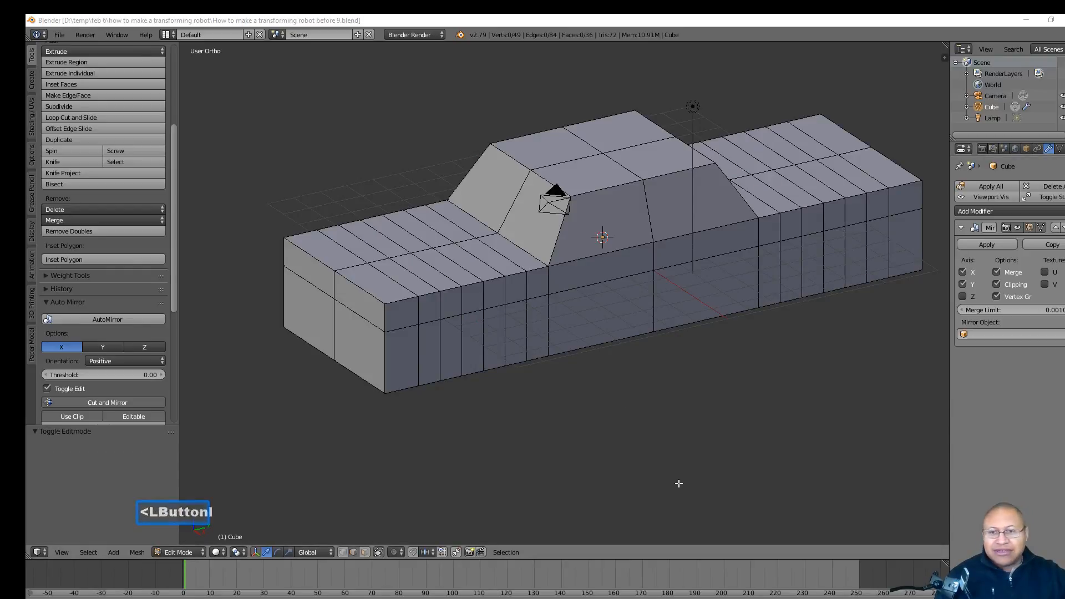
- Select the five adjacent lower side faces below the hood, starting behind the front end section, and delete them to open the wheel well
{"action": "left_click", "coordinate": [364, 552]}
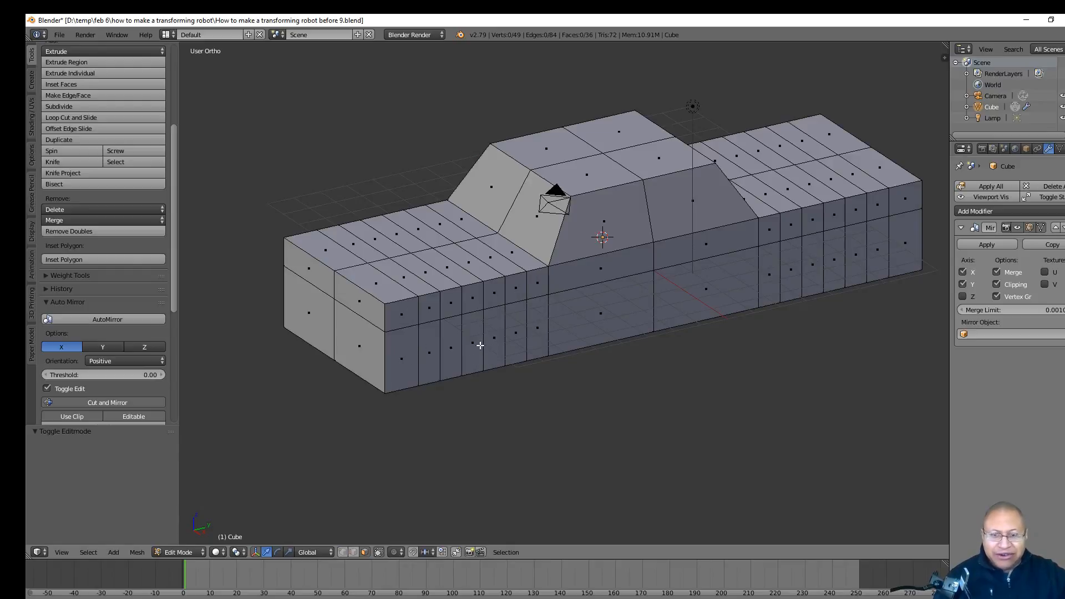
{"action": "key", "text": "c"}
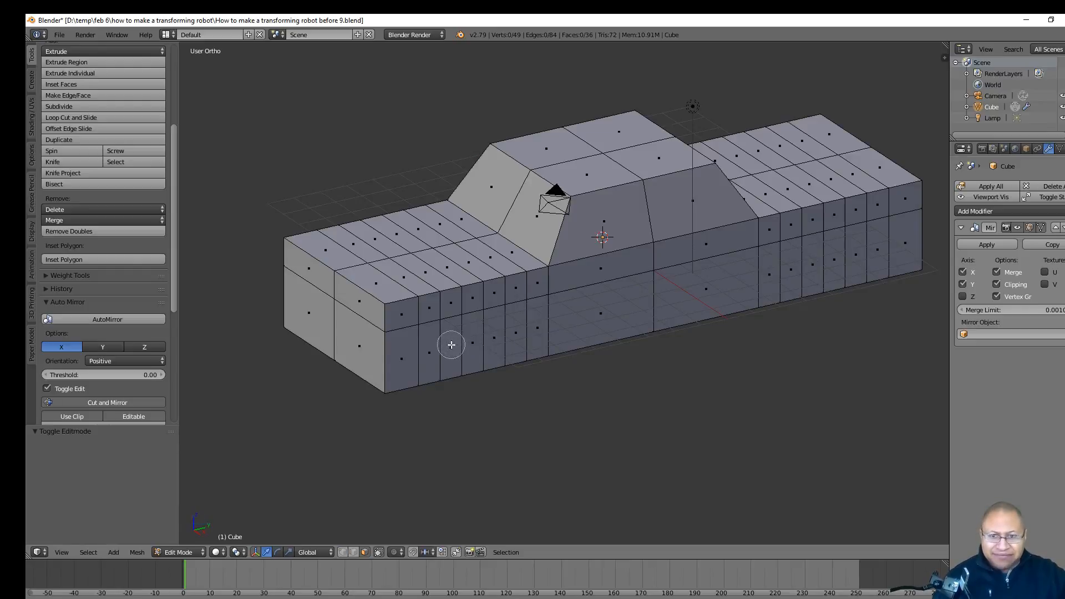
{"action": "scroll", "coordinate": [464, 343], "scroll_direction": "up", "scroll_amount": 3}
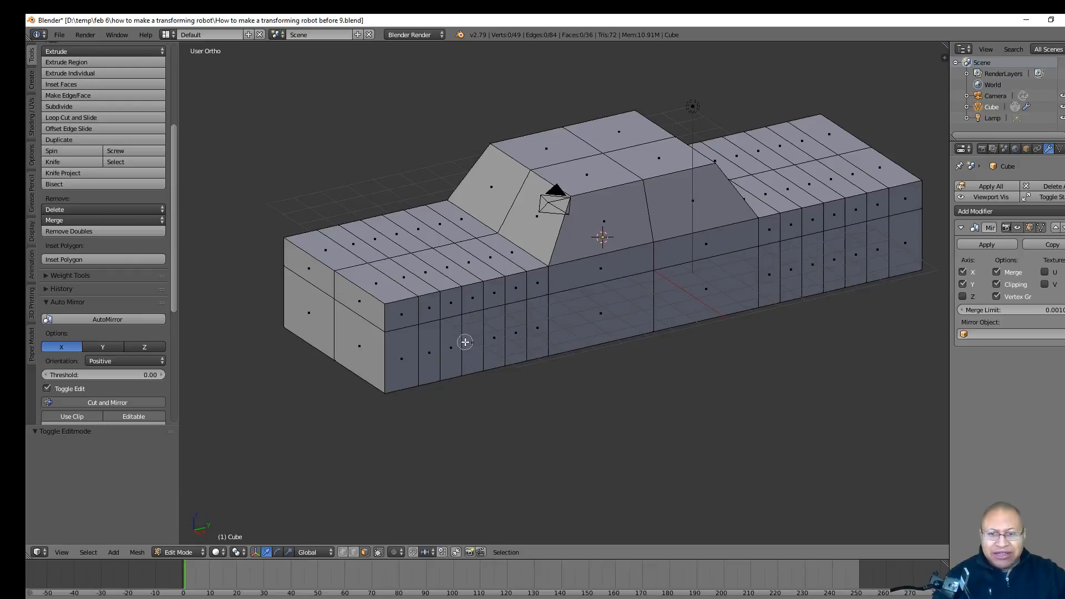
{"action": "scroll", "coordinate": [465, 342], "scroll_direction": "down", "scroll_amount": 6}
{"action": "mouse_move", "coordinate": [452, 343]}
{"action": "left_mouse_down"}
{"action": "mouse_move", "coordinate": [486, 347]}
{"action": "mouse_move", "coordinate": [470, 341]}
{"action": "left_mouse_up"}
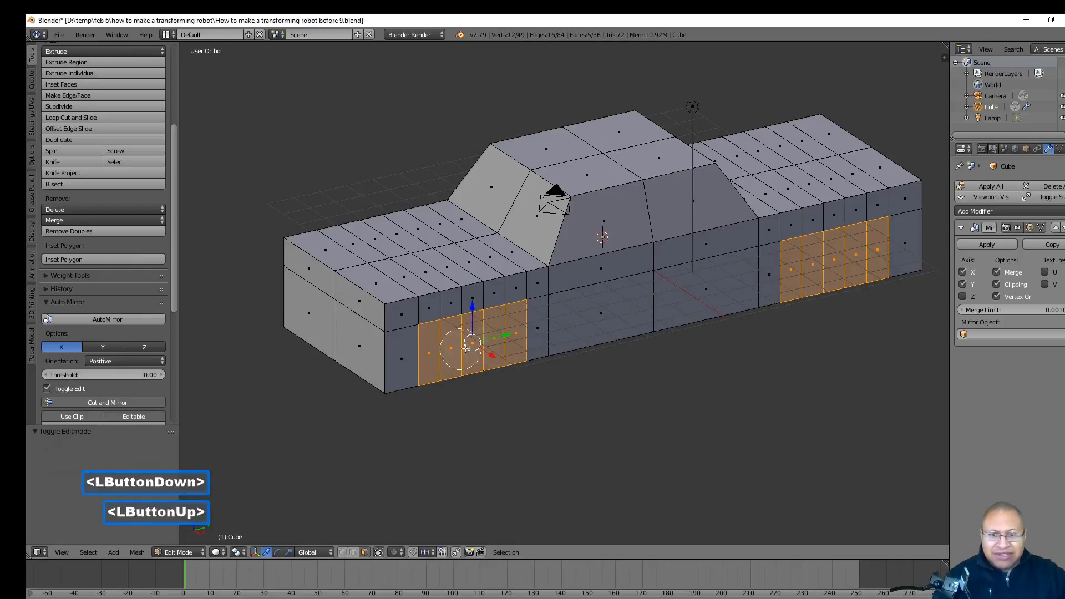
{"action": "right_click", "coordinate": [497, 359]}
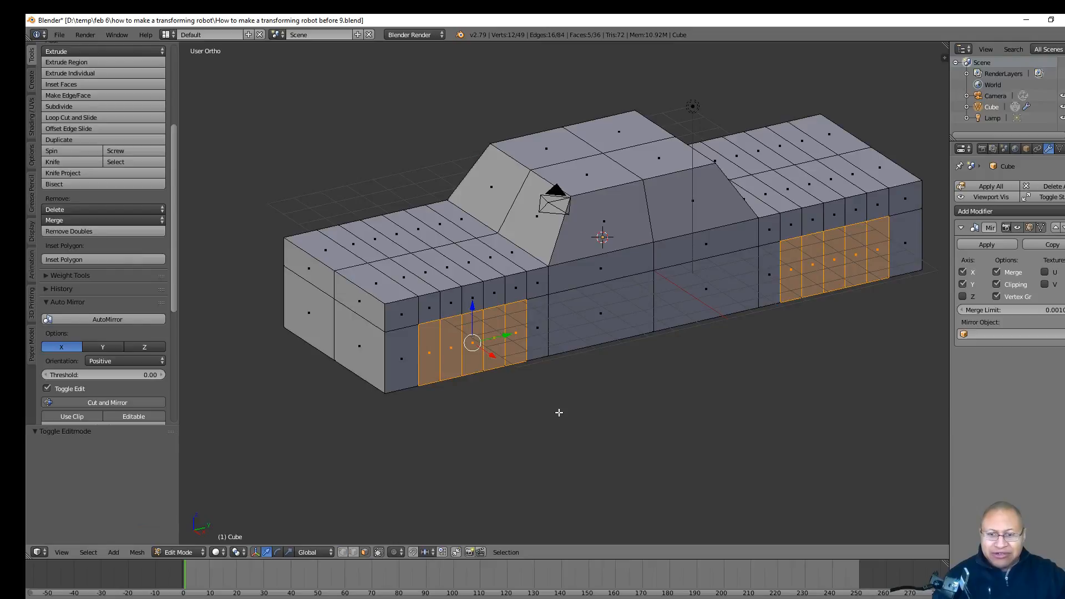
{"action": "key", "text": "x"}
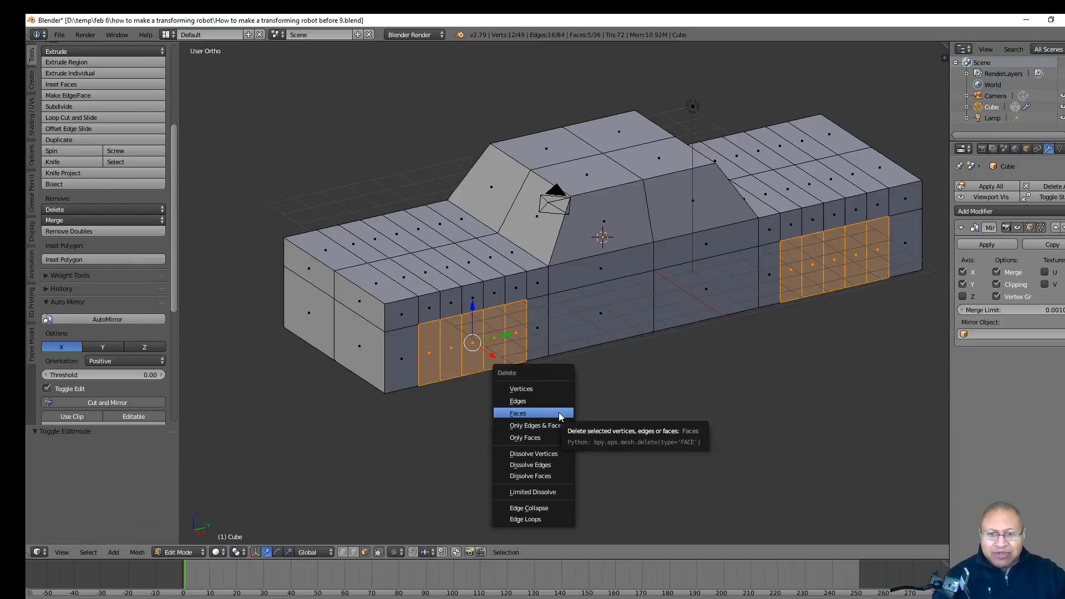
{"action": "left_click", "coordinate": [558, 412]}
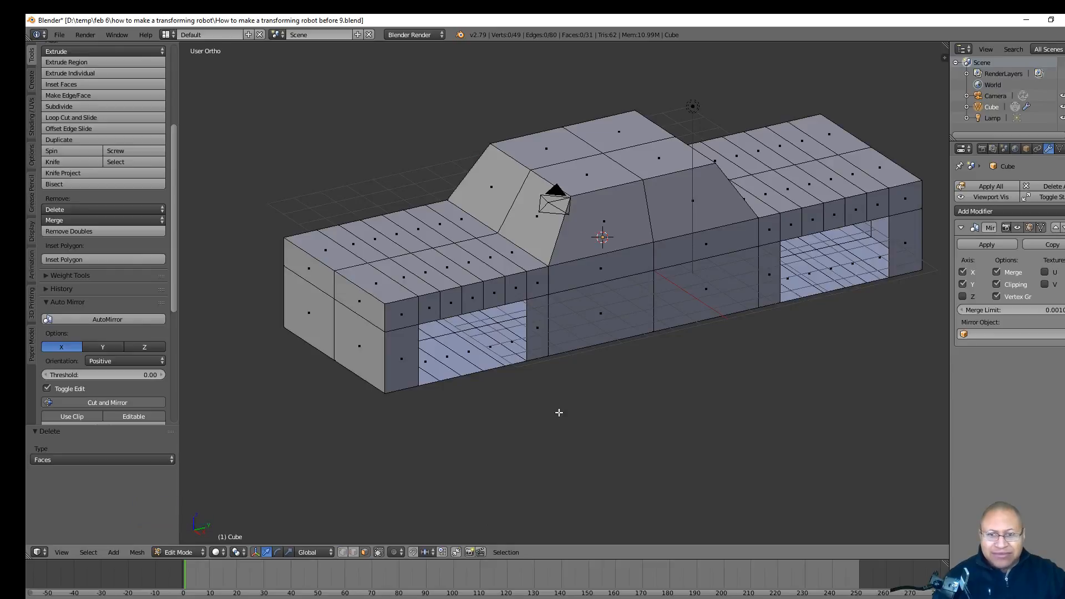
- Select the second and fifth vertices along the wheel opening's upper edge and lower them about 0.53 units along Z
{"action": "left_click", "coordinate": [344, 552]}
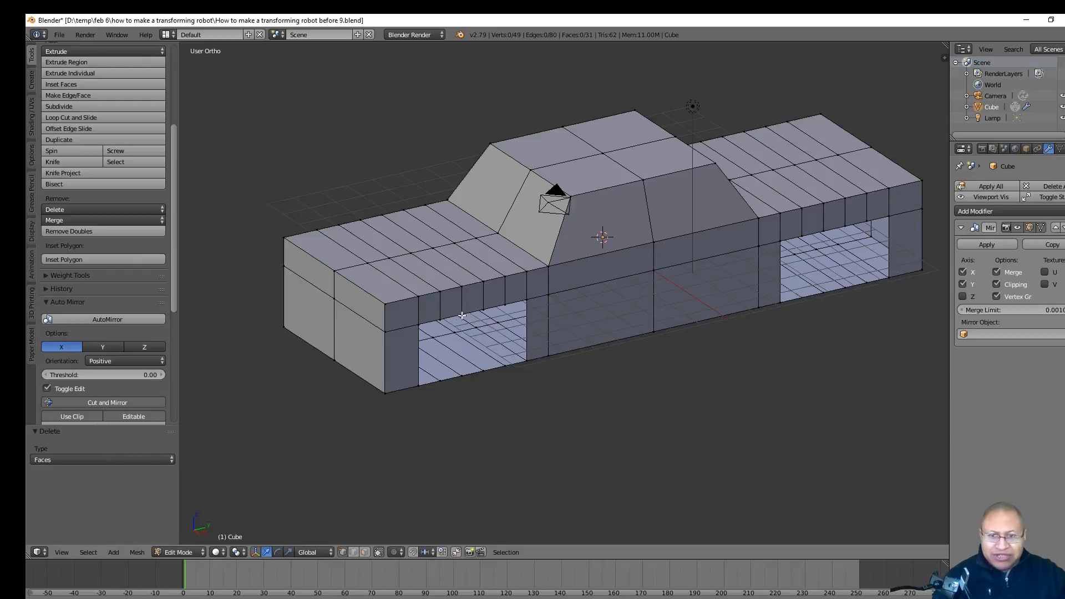
{"action": "left_click", "coordinate": [444, 319]}
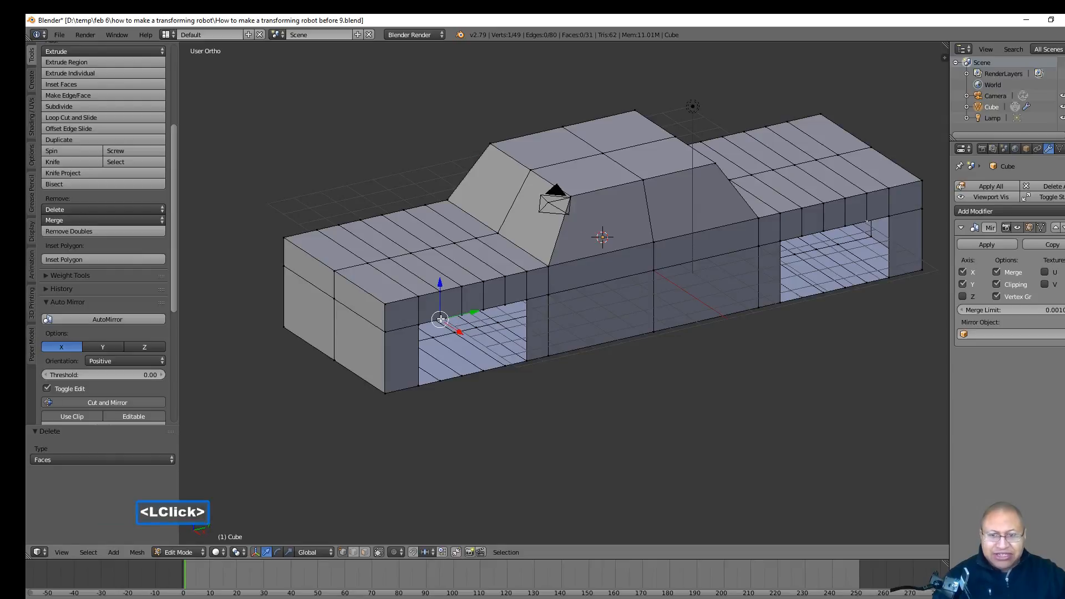
{"action": "left_click", "coordinate": [504, 303], "text": "shift"}
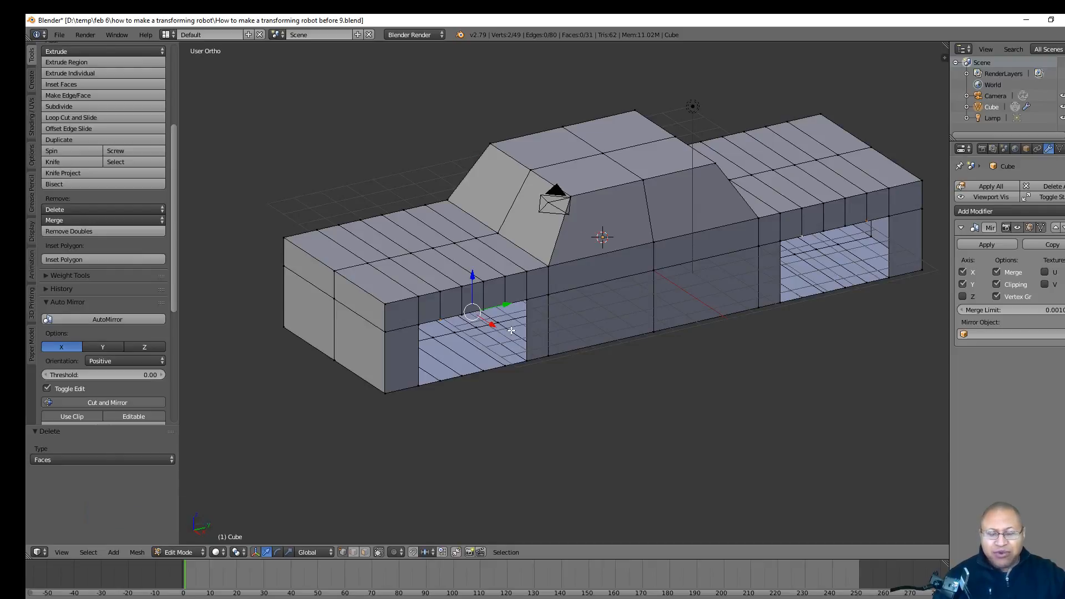
{"action": "left_click_drag", "start_coordinate": [471, 277], "coordinate": [473, 294]}
- Select the two outermost vertices of the wheel opening's upper edge and lower them about 1.48 units along Z to form an arch
{"action": "left_click", "coordinate": [418, 325]}
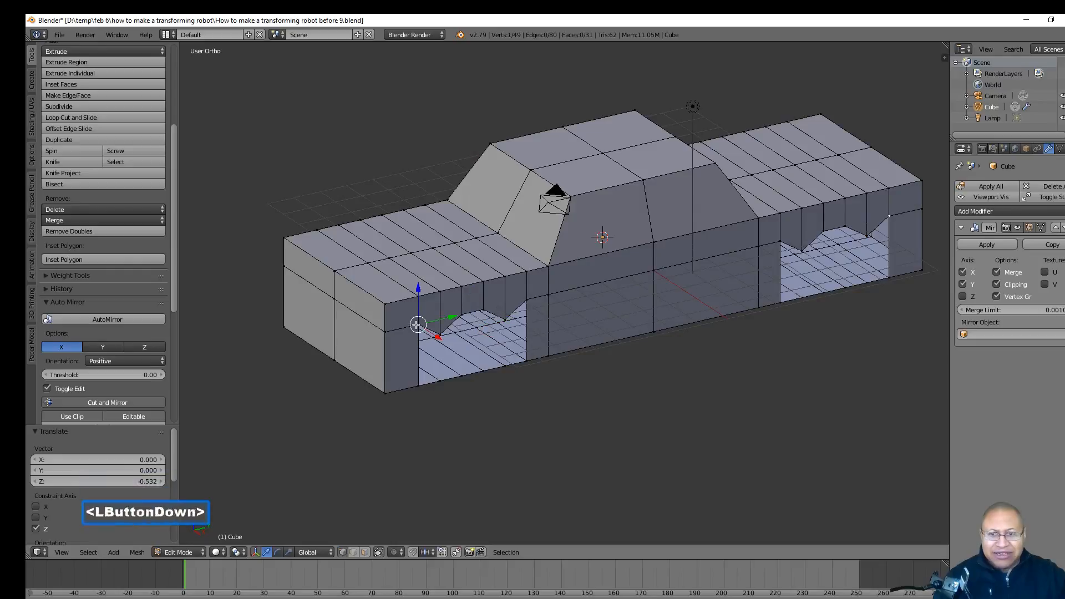
{"action": "left_click", "coordinate": [526, 299], "text": "shift"}
{"action": "left_click_drag", "start_coordinate": [472, 288], "coordinate": [473, 314]}
{"action": "middle_click_drag", "start_coordinate": [581, 378], "coordinate": [547, 368]}
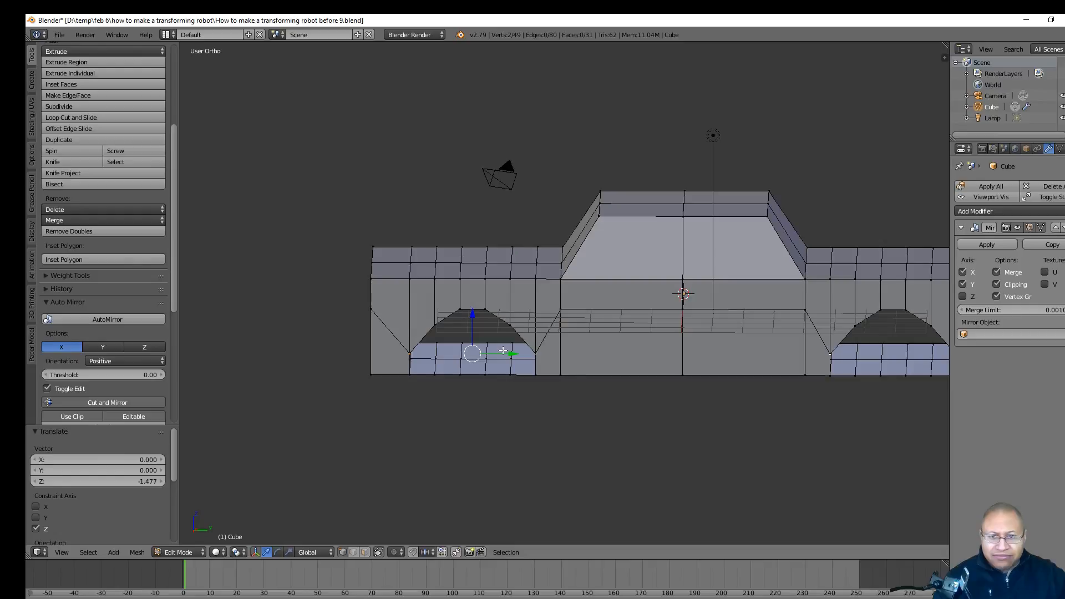
- Select the two shoulder vertices of the wheel arch, raise them about 0.2 units along Z and deselect everything
{"action": "middle_click_drag", "start_coordinate": [468, 338], "coordinate": [465, 300]}
{"action": "left_click", "coordinate": [457, 325]}
{"action": "left_click", "coordinate": [510, 328], "text": "shift"}
{"action": "left_click_drag", "start_coordinate": [472, 294], "coordinate": [471, 287]}
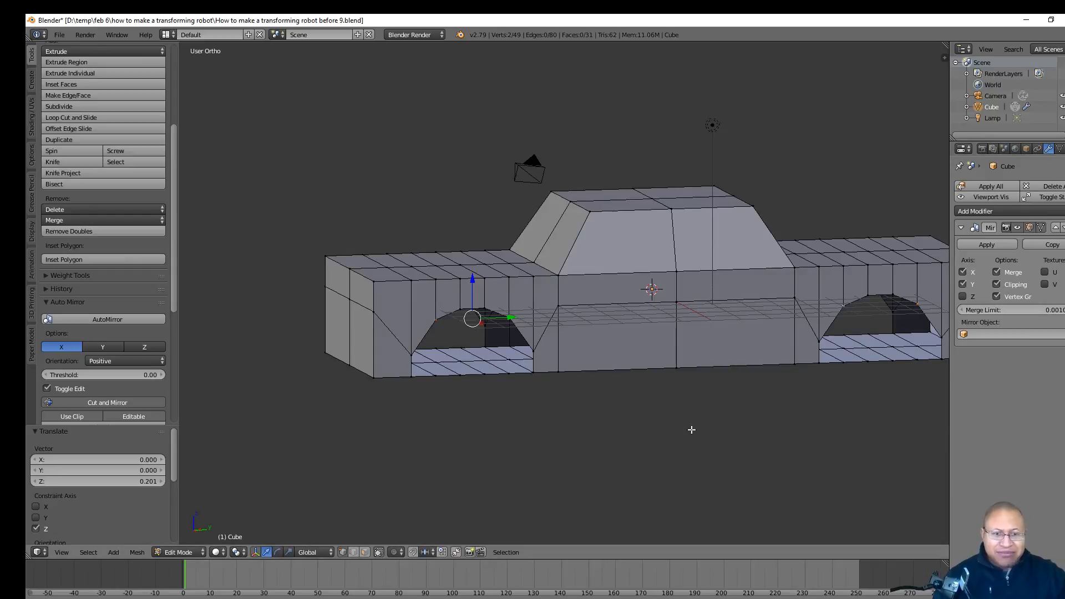
{"action": "key", "text": "a"}
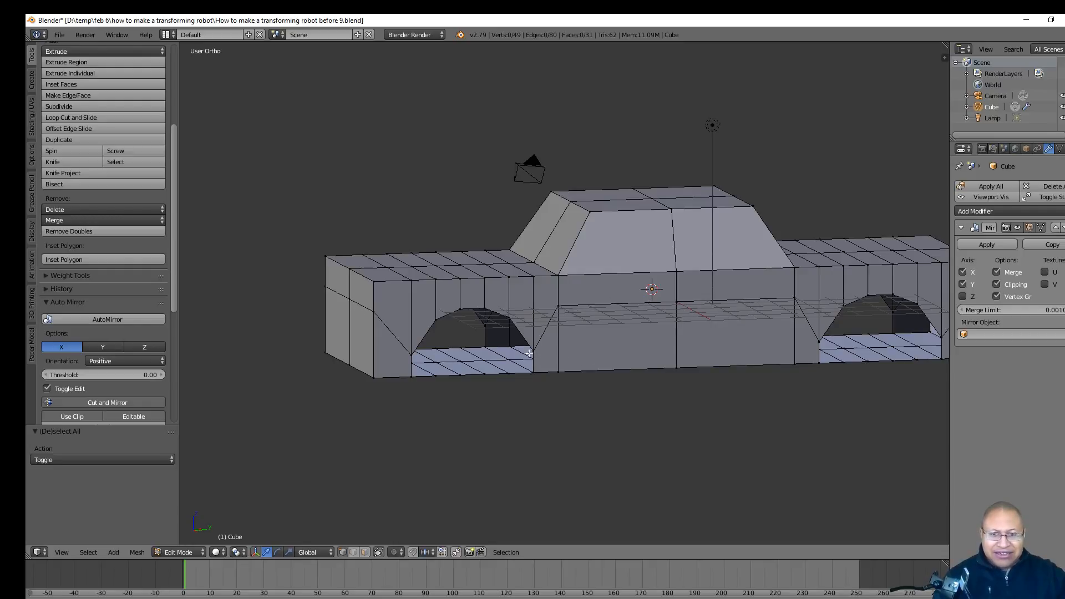
- Select the mid-height edge line's vertices at the front end and beneath the cabin, lower them about 1.43 units along Z and deselect everything
{"action": "left_click", "coordinate": [374, 313]}
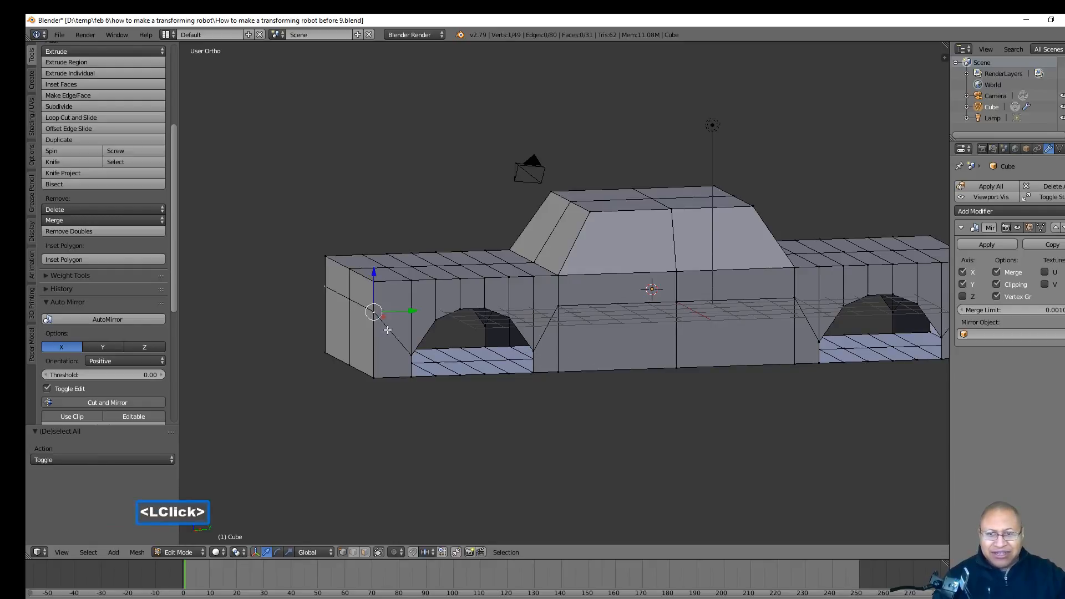
{"action": "left_click", "coordinate": [350, 298], "text": "shift"}
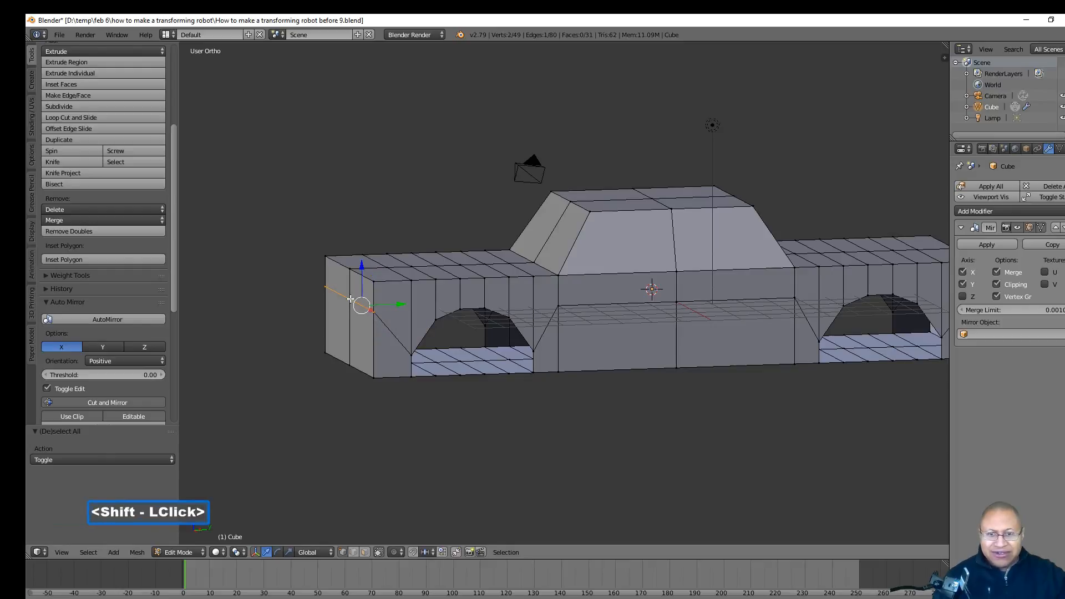
{"action": "left_click", "coordinate": [559, 308], "text": "shift"}
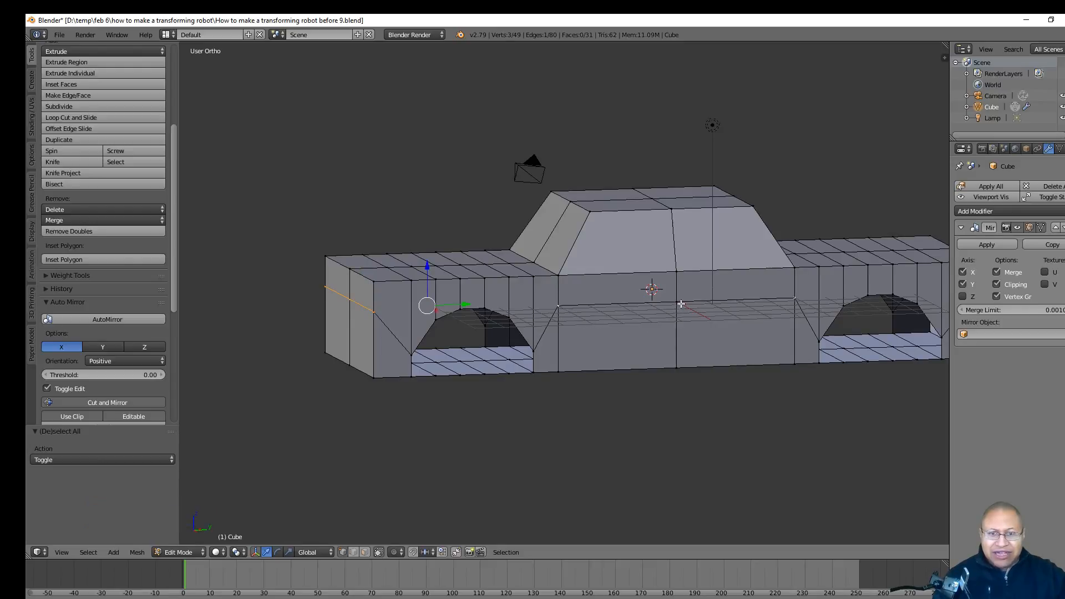
{"action": "left_click", "coordinate": [678, 301], "text": "shift"}
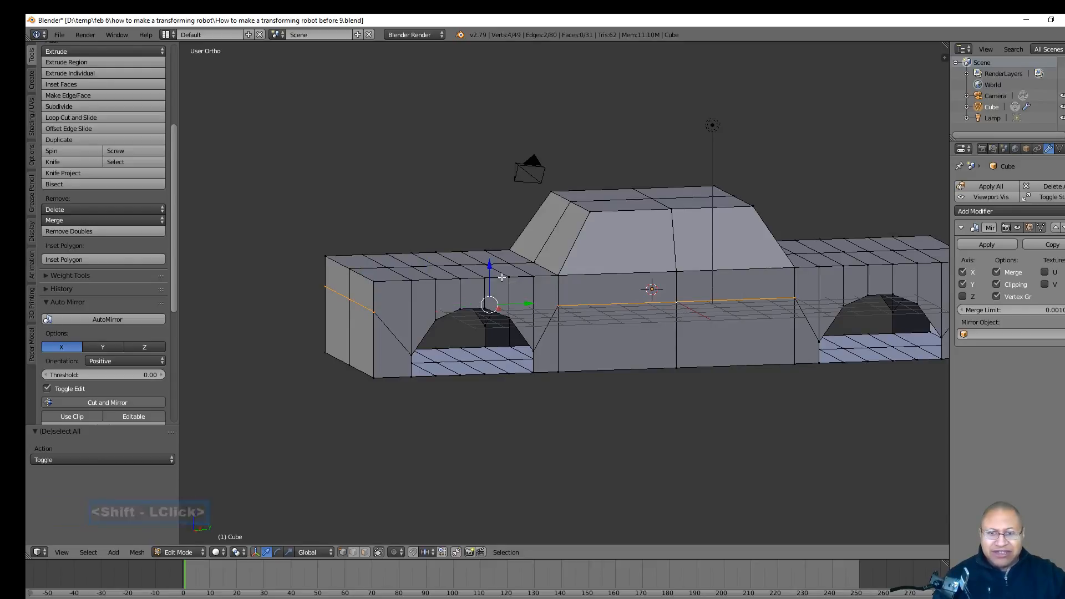
{"action": "left_click", "coordinate": [490, 266]}
{"action": "left_click_drag", "start_coordinate": [490, 266], "coordinate": [489, 312]}
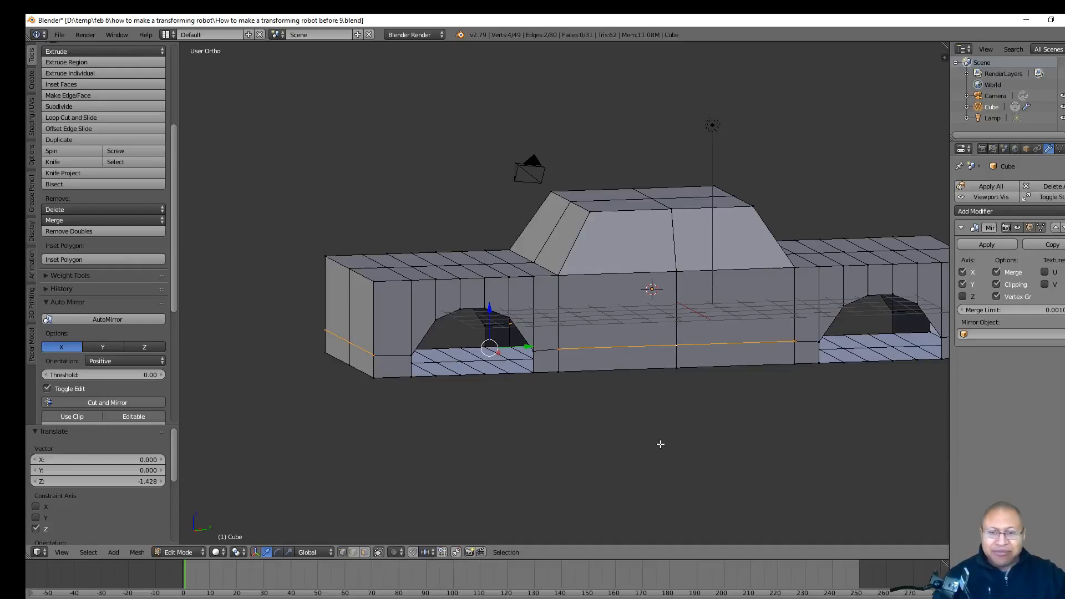
{"action": "key", "text": "a"}
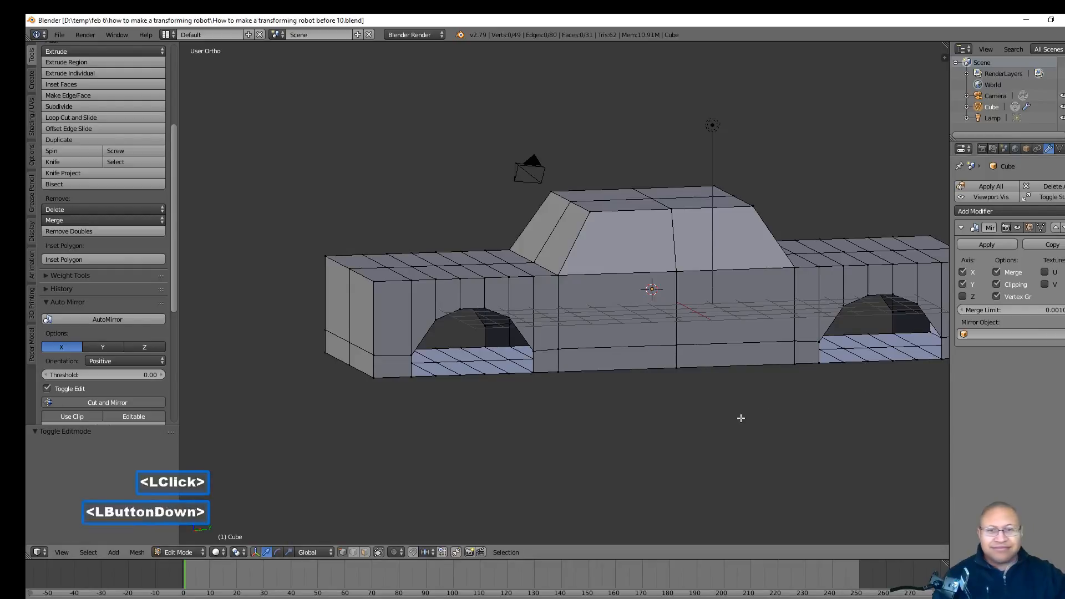
- Select the entire car mesh and move it outward about 0.9 units along the X axis to widen the mirrored body
{"action": "middle_click_drag", "start_coordinate": [504, 420], "coordinate": [544, 447]}
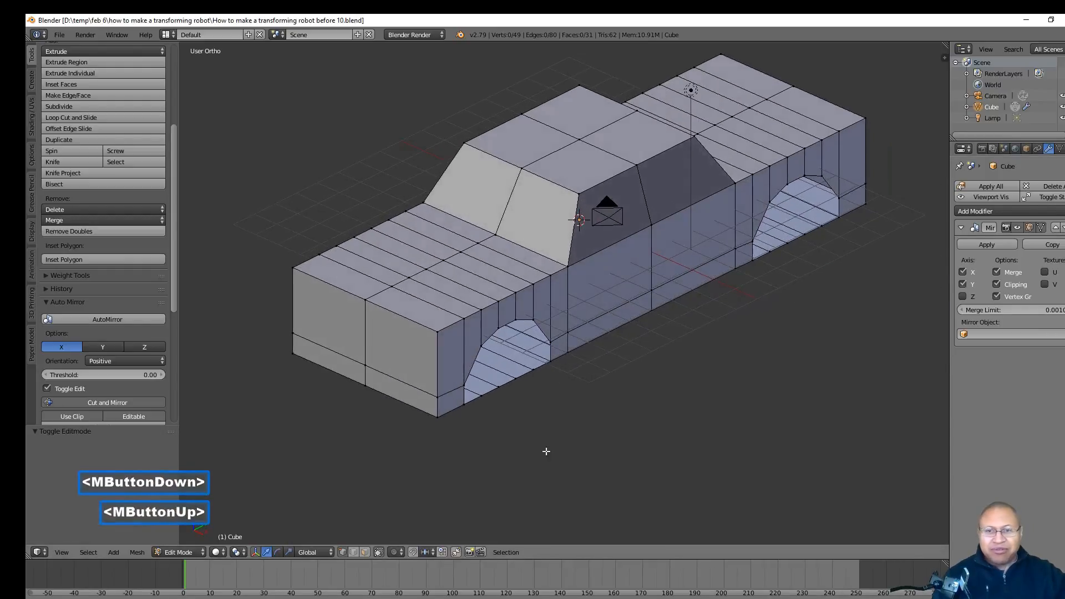
{"action": "key", "text": "a"}
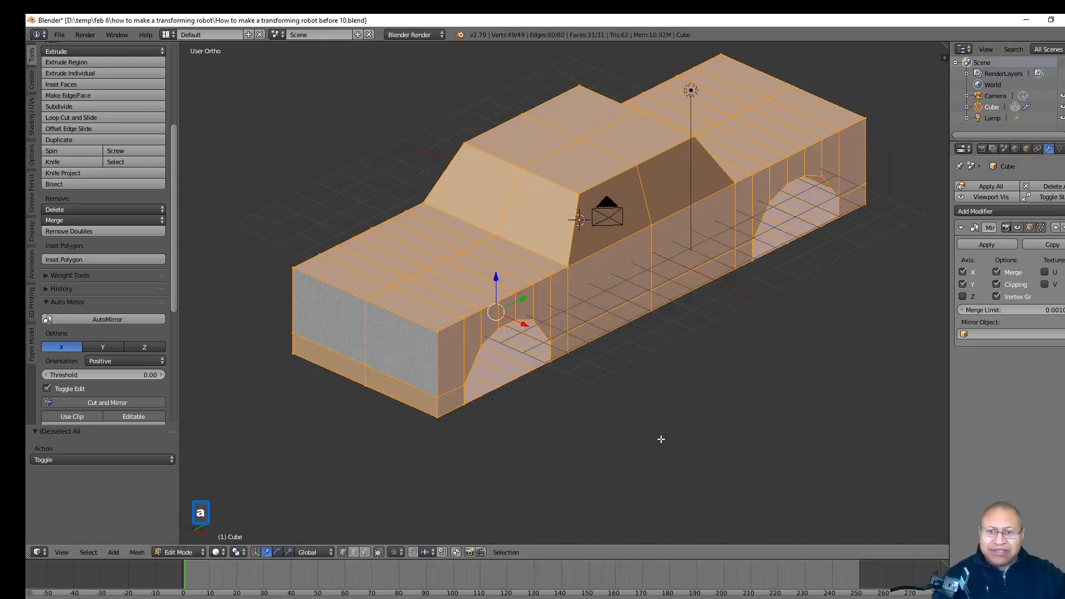
{"action": "left_click_drag", "start_coordinate": [525, 325], "coordinate": [612, 404]}
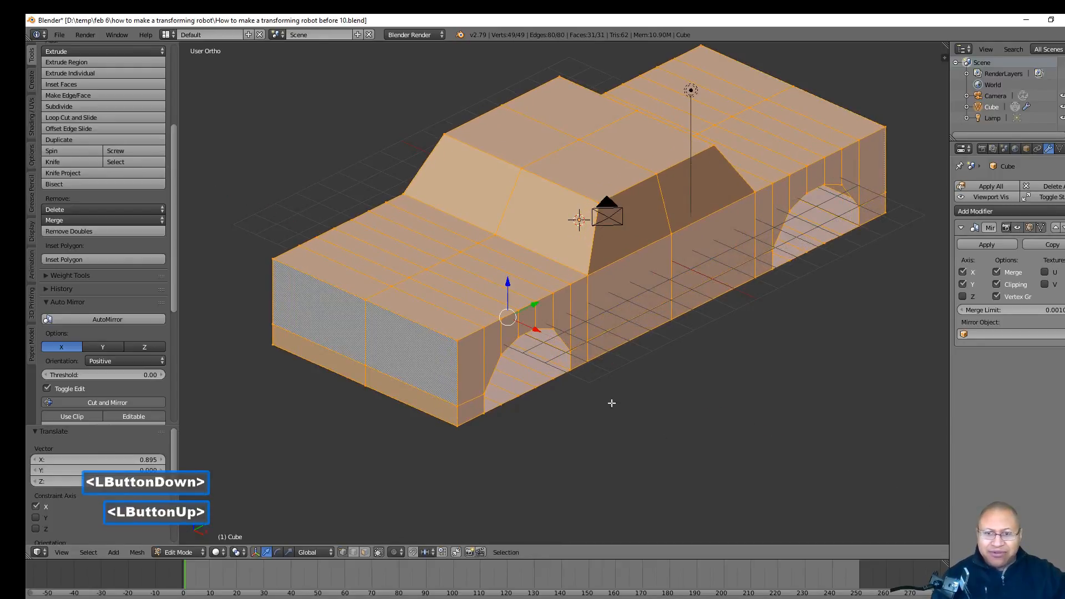
- Clear the selection, add a centred lengthwise loop cut through the hood, windshield and roof, and deselect everything
{"action": "key", "text": "a"}
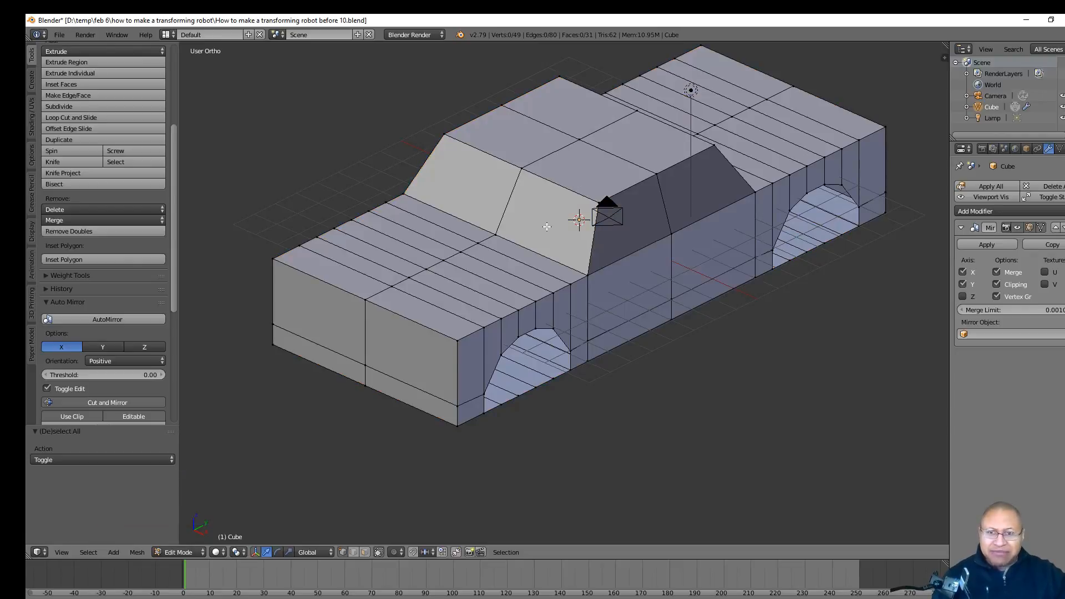
{"action": "key", "text": "ctrl"}
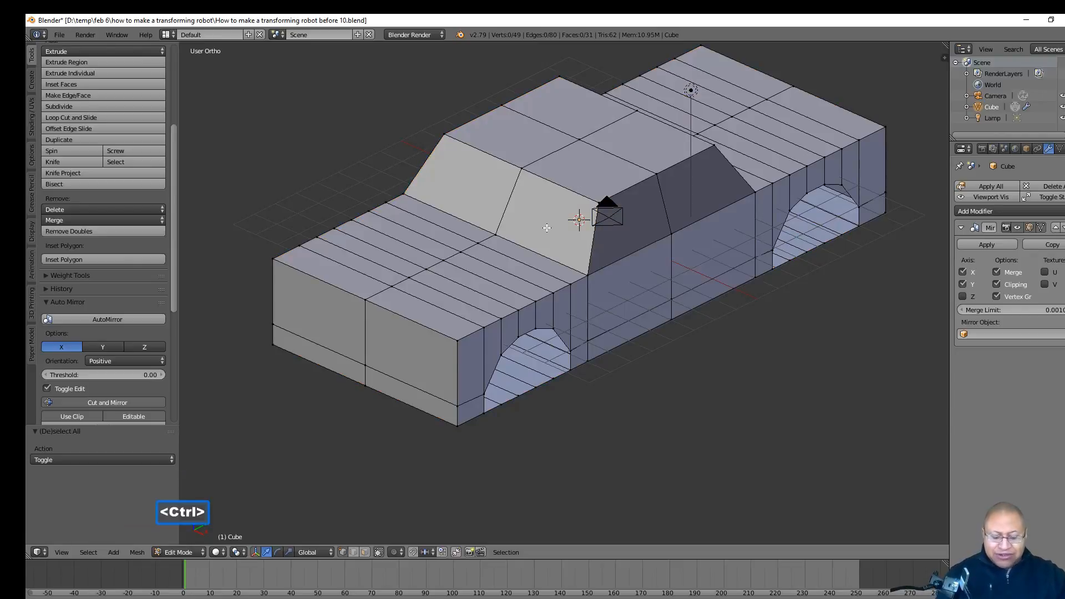
{"action": "key", "text": "ctrl+r"}
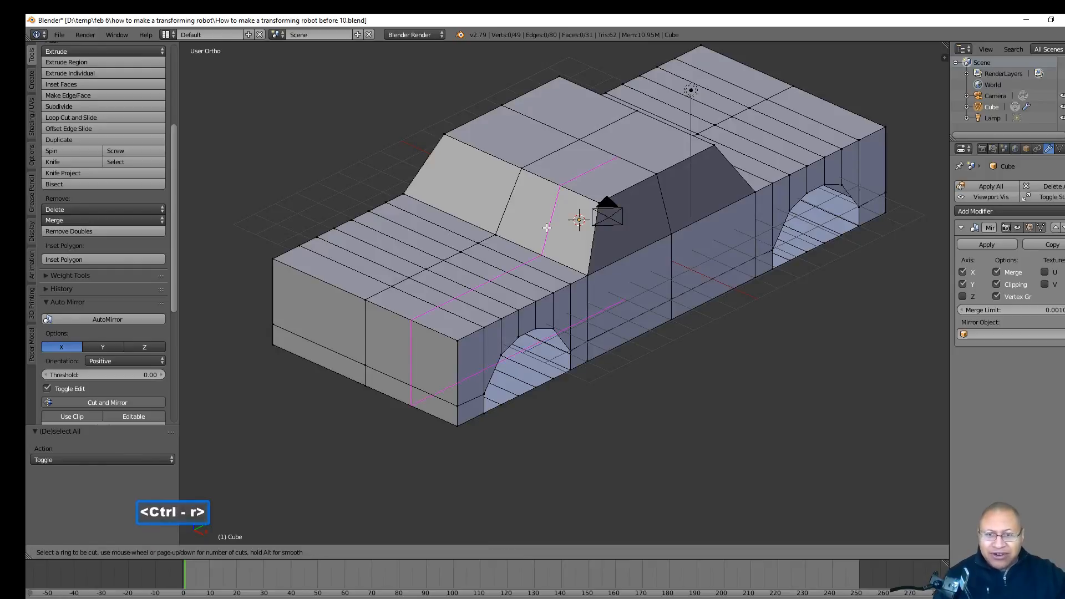
{"action": "left_click", "coordinate": [546, 228]}
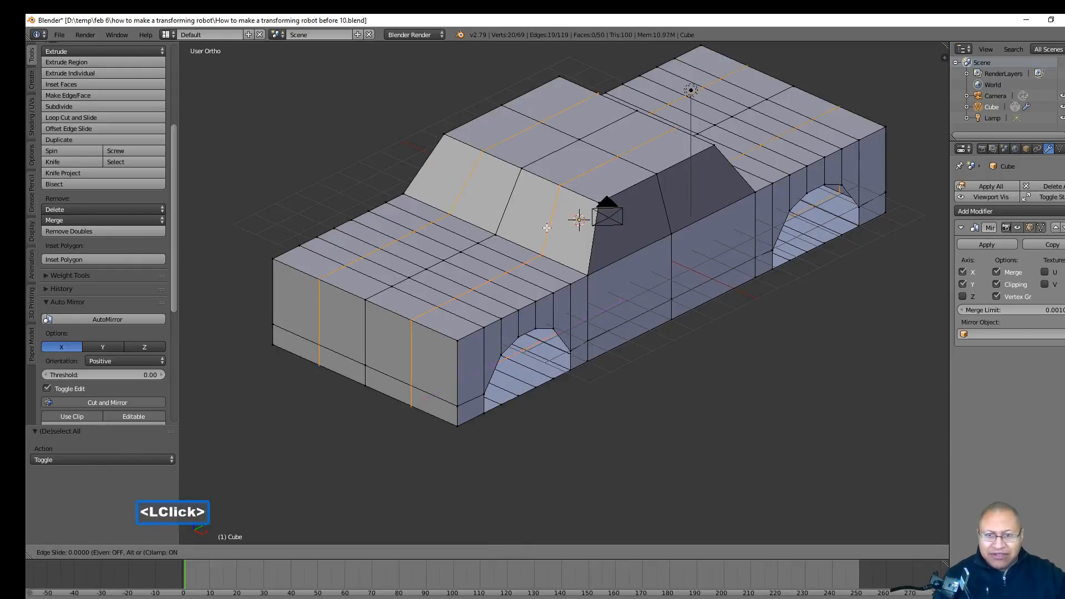
{"action": "left_click", "coordinate": [546, 227]}
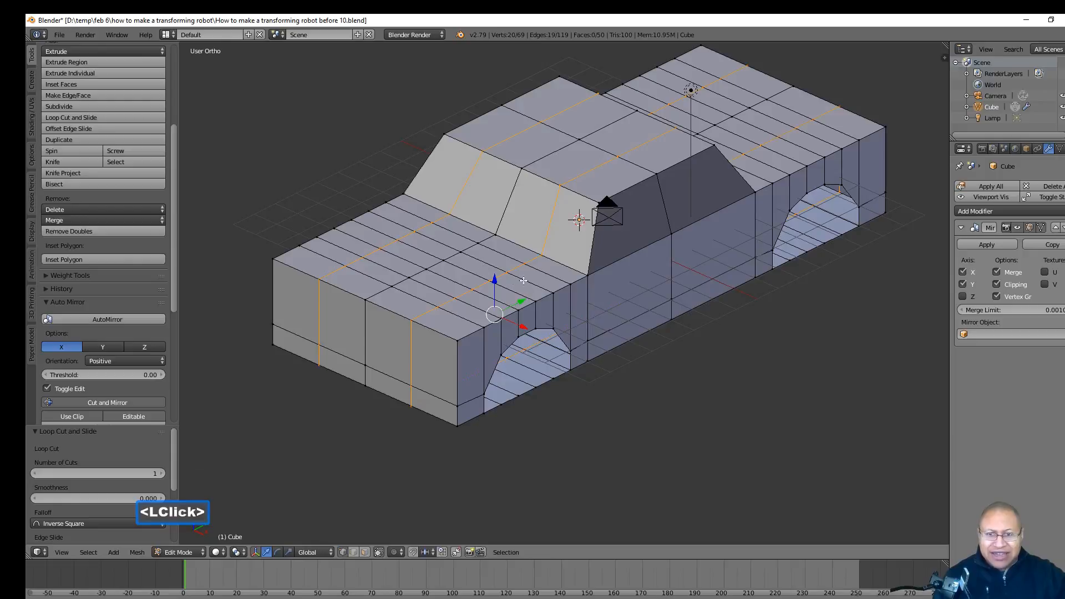
{"action": "key", "text": "a"}
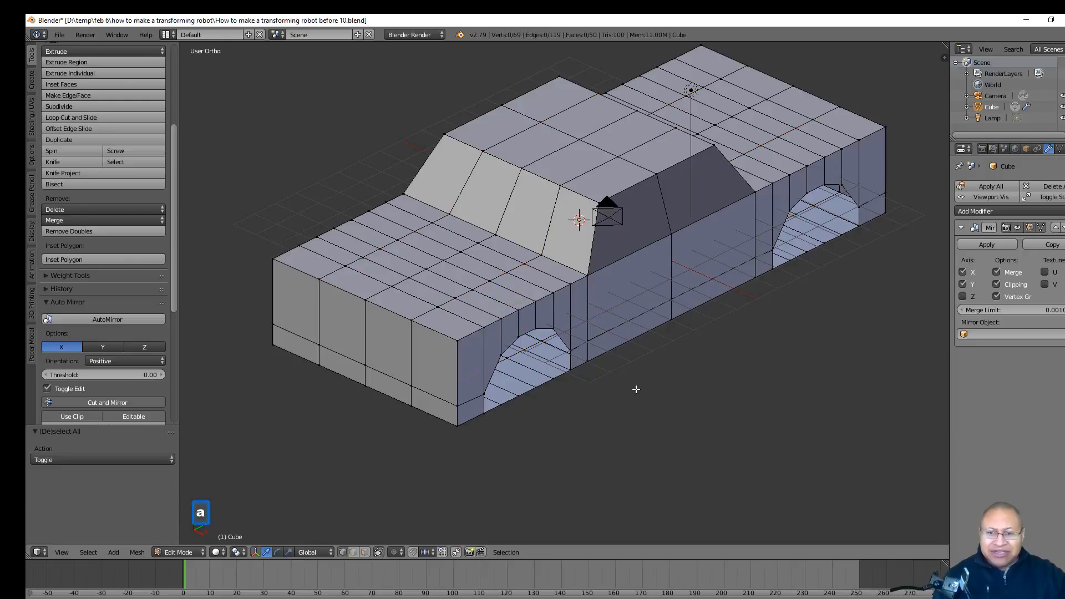
- Select the central lengthwise face loop in face mode, move it about 0.91 units forward along the Y axis and deselect everything
{"action": "left_click", "coordinate": [364, 552]}
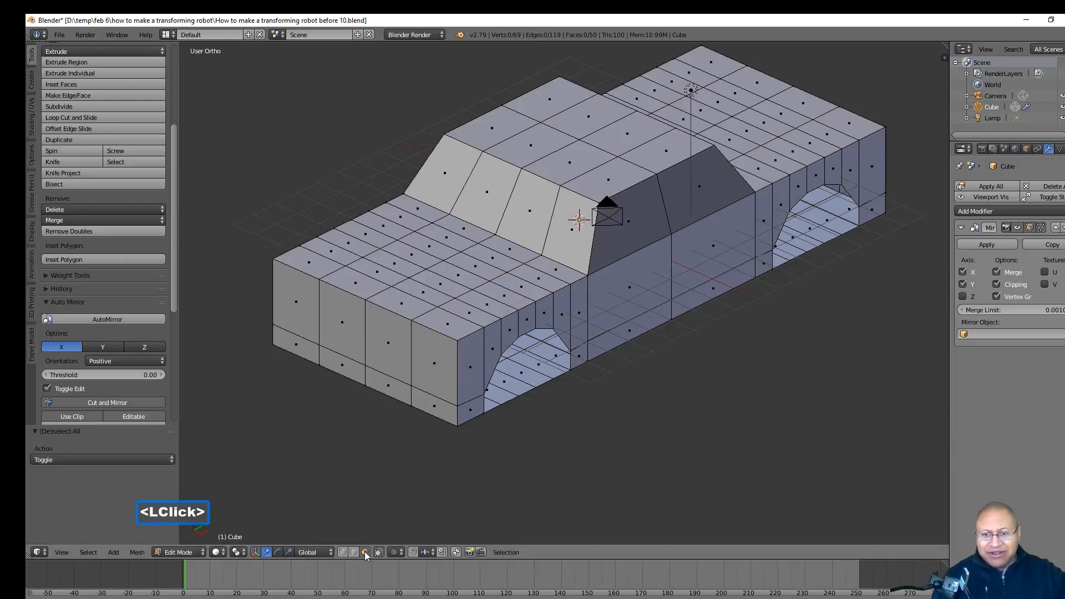
{"action": "left_click", "coordinate": [392, 312], "text": "alt"}
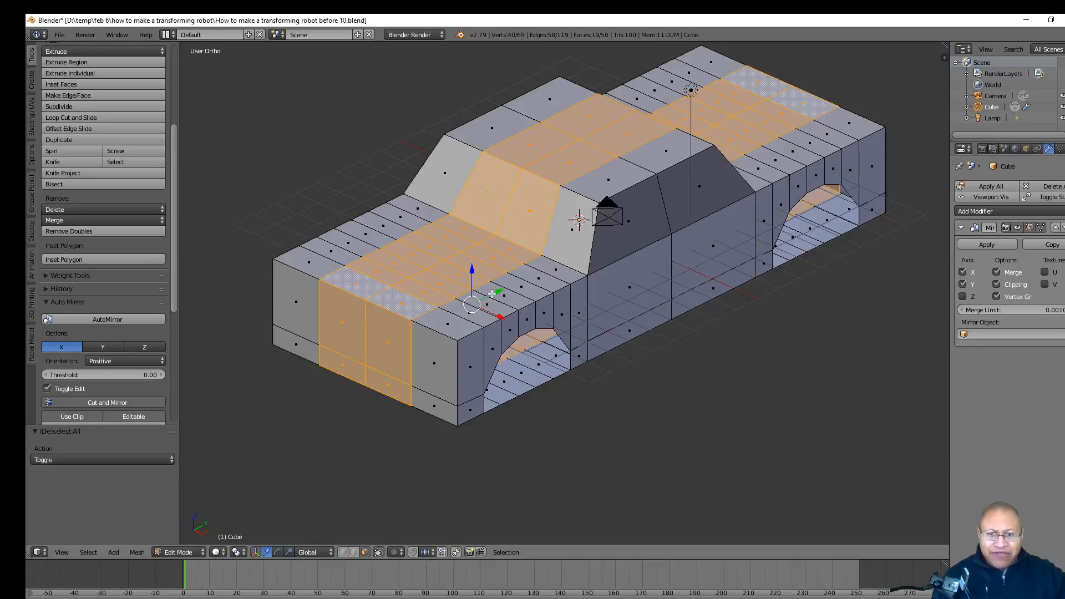
{"action": "left_click_drag", "start_coordinate": [500, 293], "coordinate": [481, 302]}
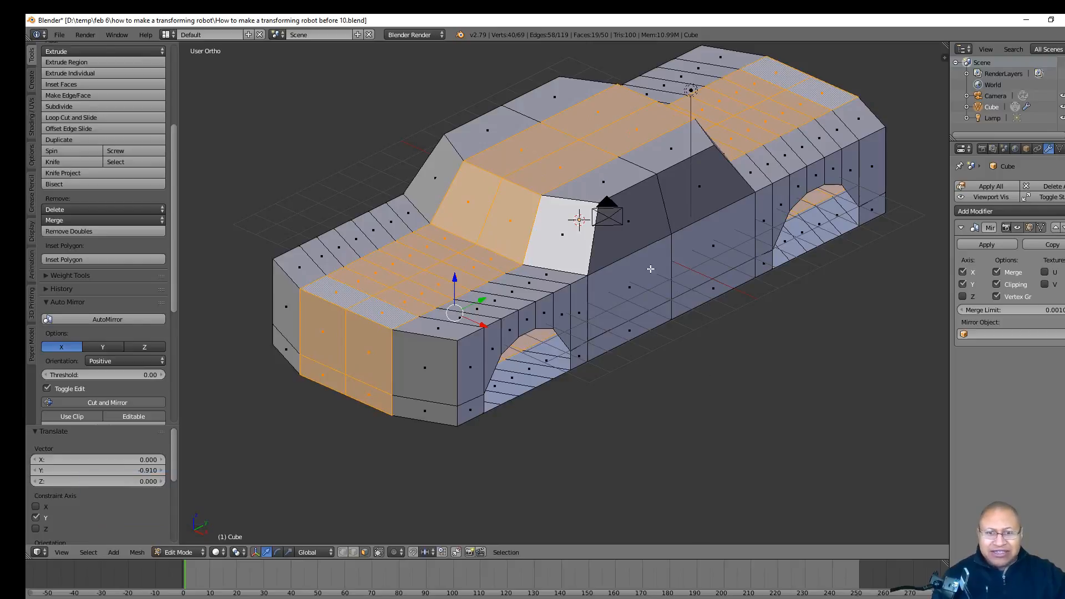
{"action": "key", "text": "a"}
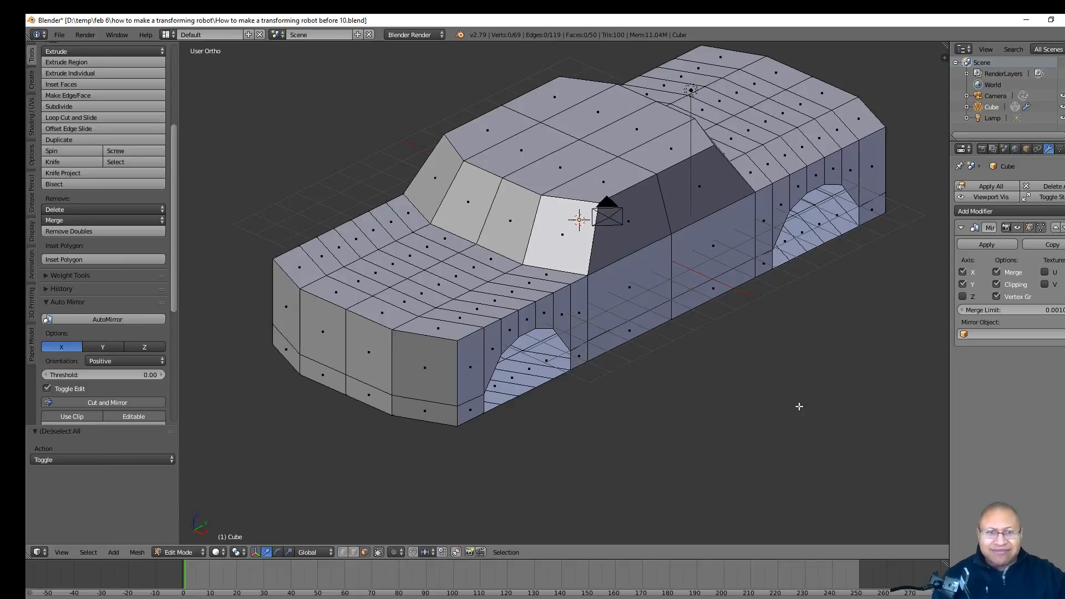
{"action": "left_click", "coordinate": [848, 417]}
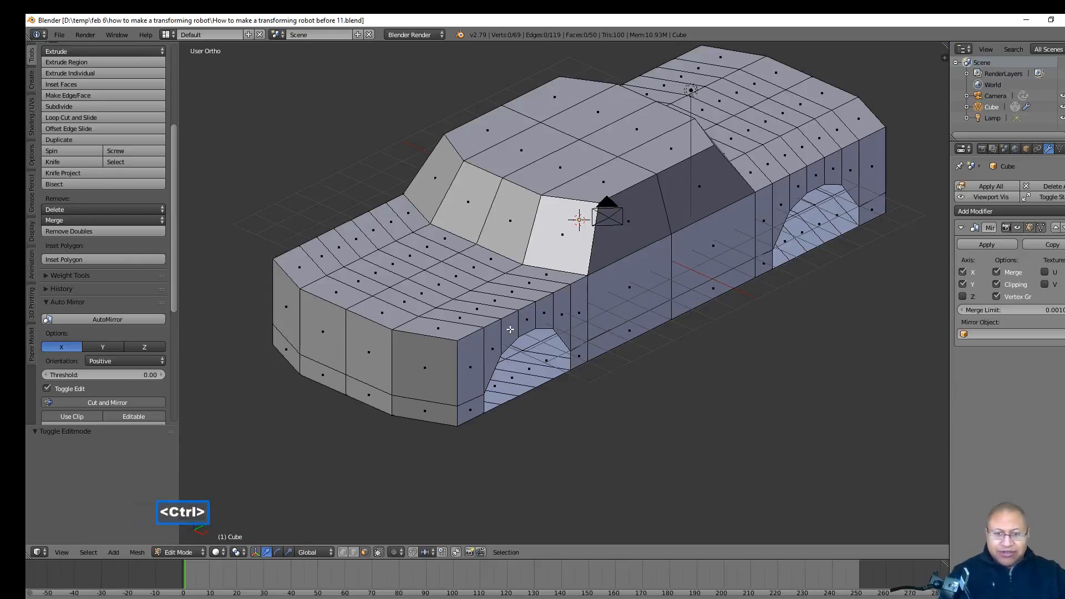
- Add a loop cut around the body's sides, slid down about 0.53 to sit just above the wheel arches, and deselect everything
{"action": "key", "text": "ctrl+r"}
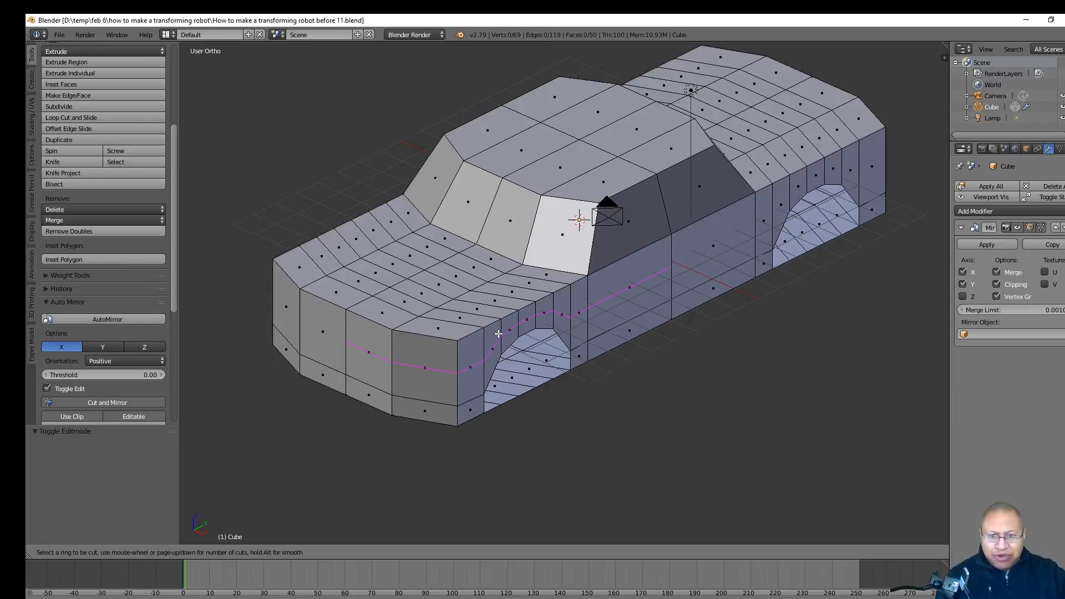
{"action": "left_click", "coordinate": [498, 333]}
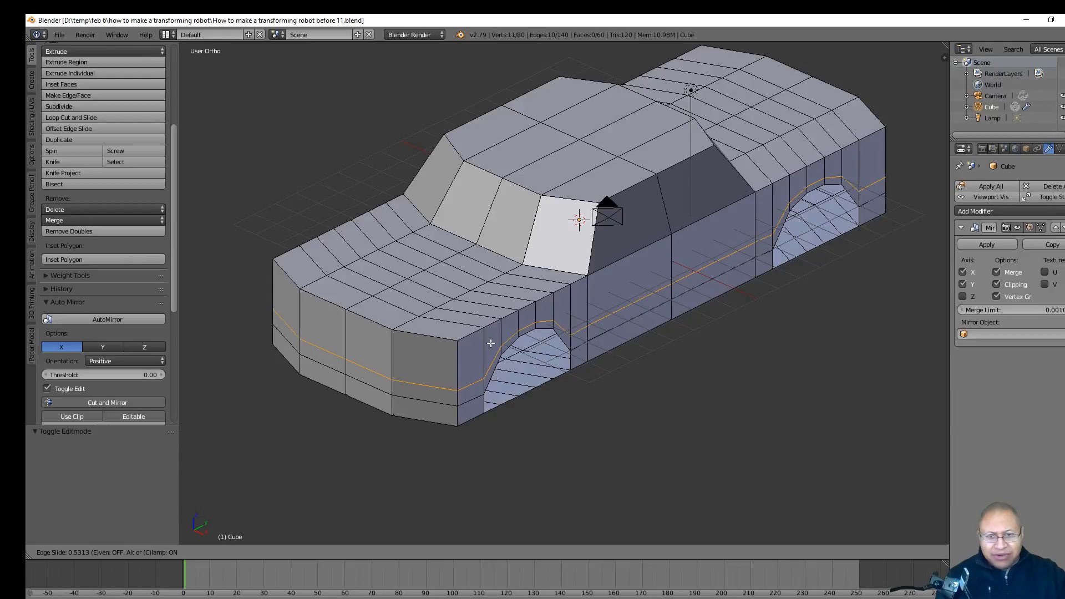
{"action": "left_click", "coordinate": [490, 343]}
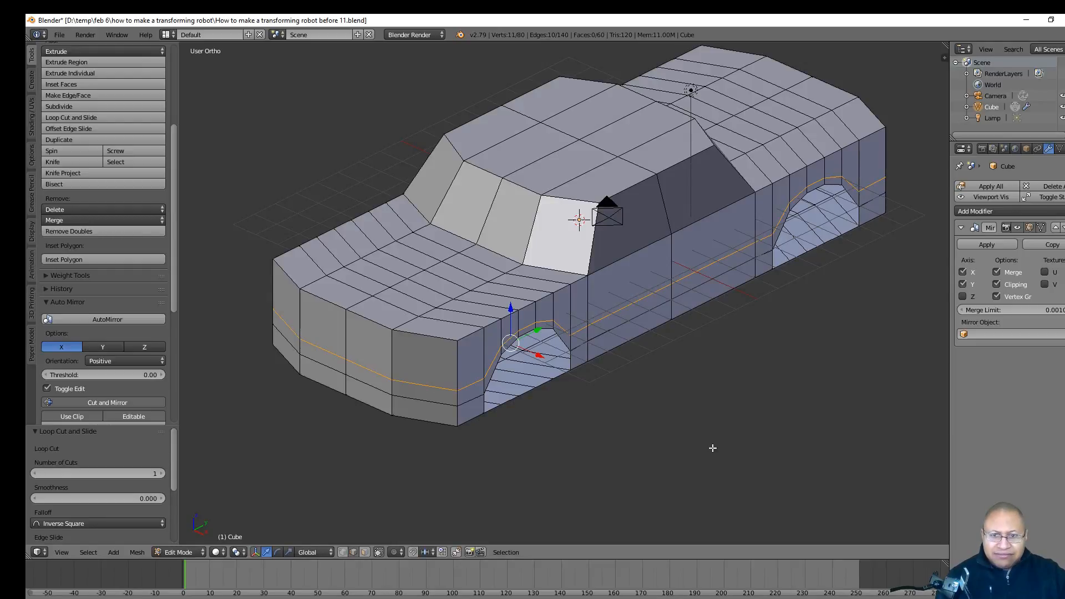
{"action": "key", "text": "a"}
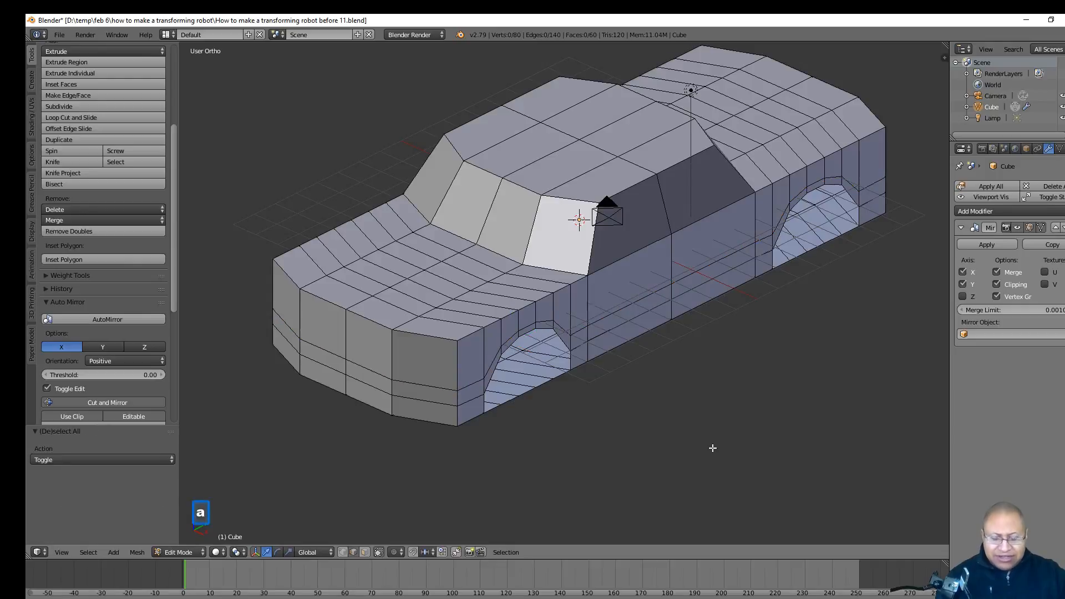
- Select the new edge path over the wheel arch, raise it about 0.29 units along Z and deselect everything
{"action": "left_click", "coordinate": [490, 367]}
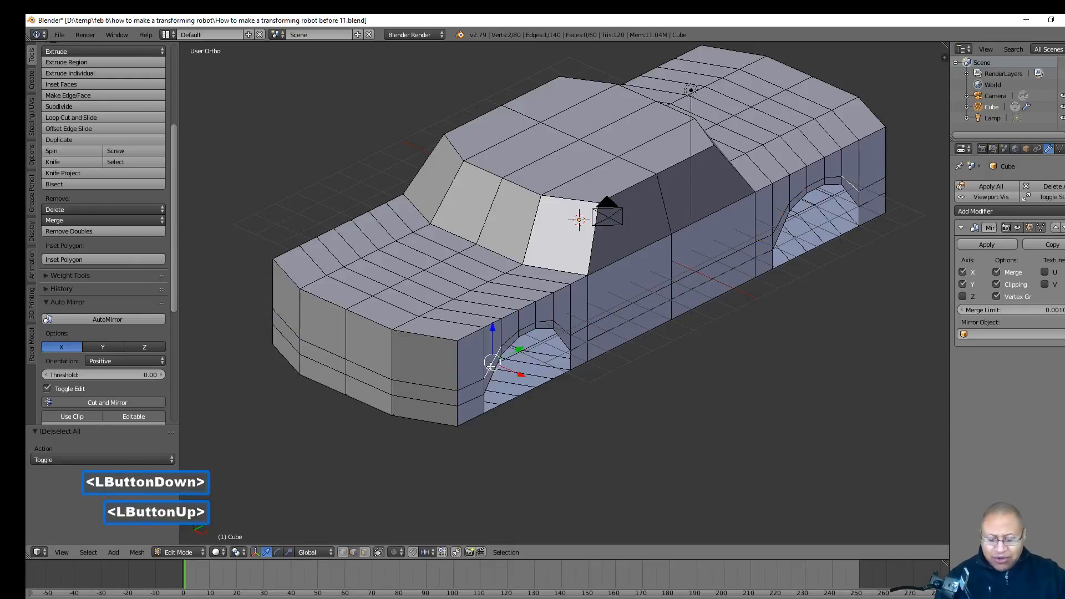
{"action": "left_click", "coordinate": [561, 329], "text": "ctrl"}
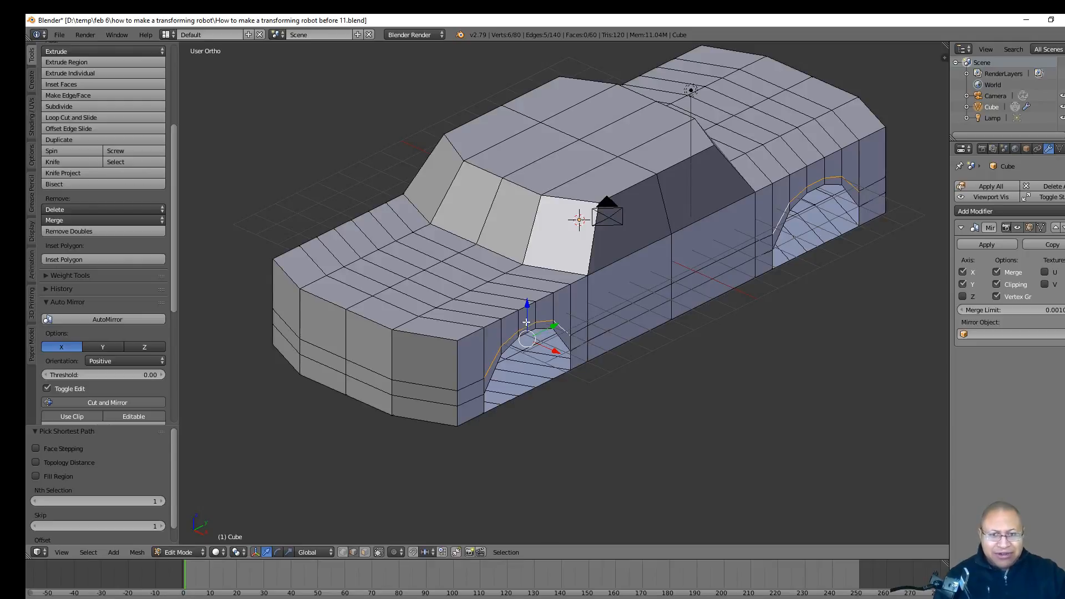
{"action": "left_click_drag", "start_coordinate": [527, 309], "coordinate": [526, 300]}
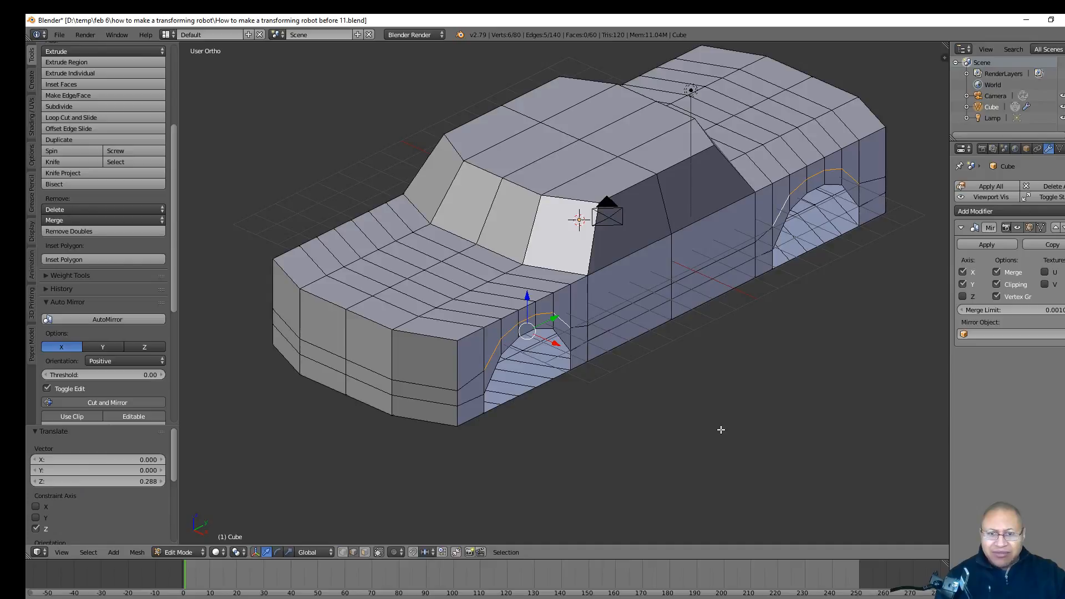
{"action": "key", "text": "a"}
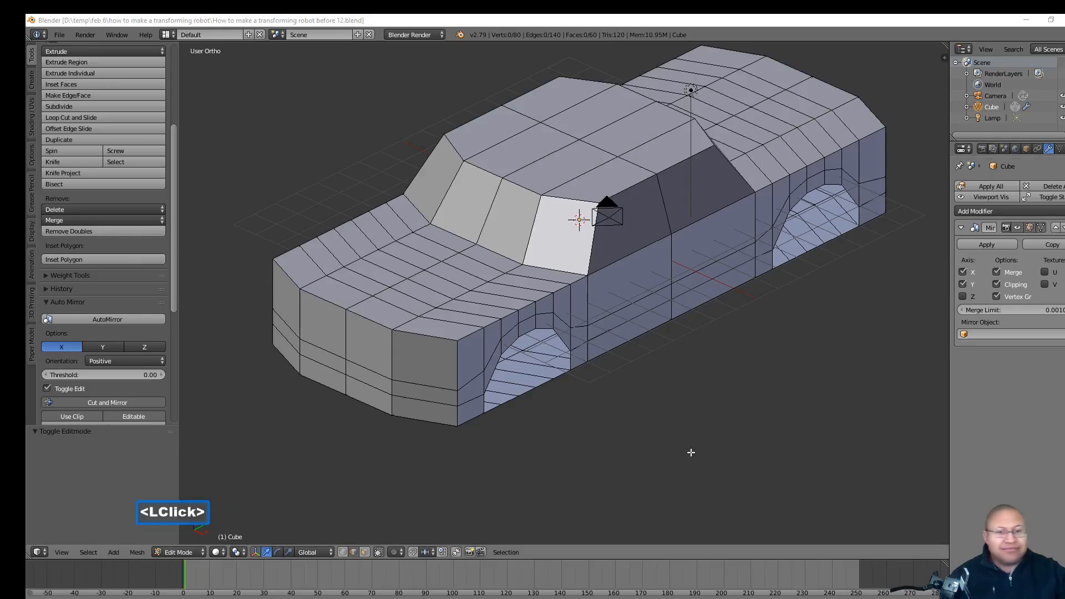
{"action": "left_click", "coordinate": [690, 453]}
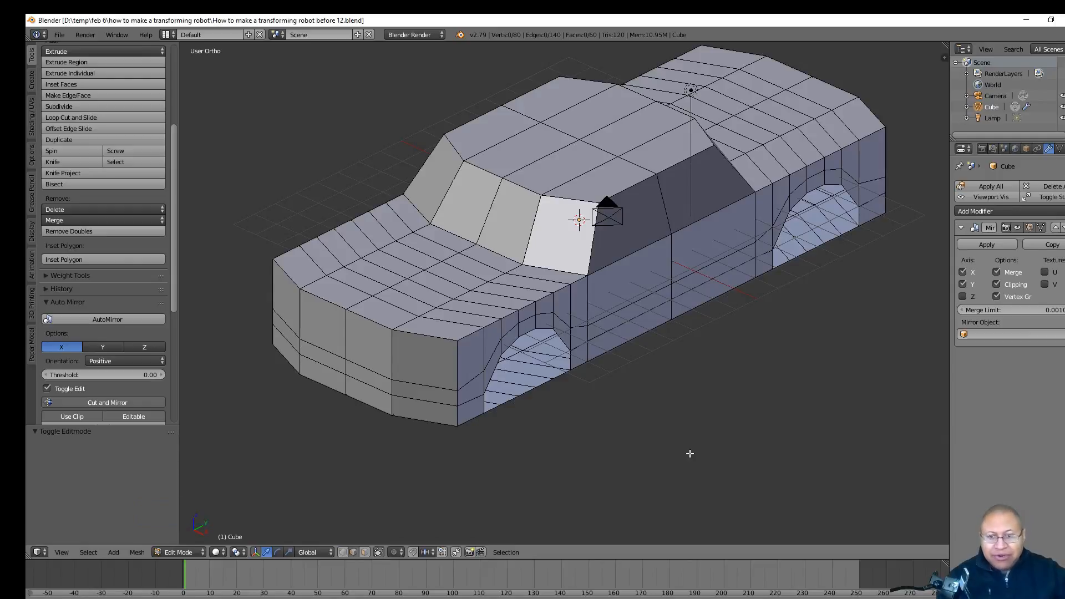
- Select the lower band of faces around the bumper, wheel arches and side sill, extrude it outward about 0.37 units and deselect everything
{"action": "left_click", "coordinate": [365, 553]}
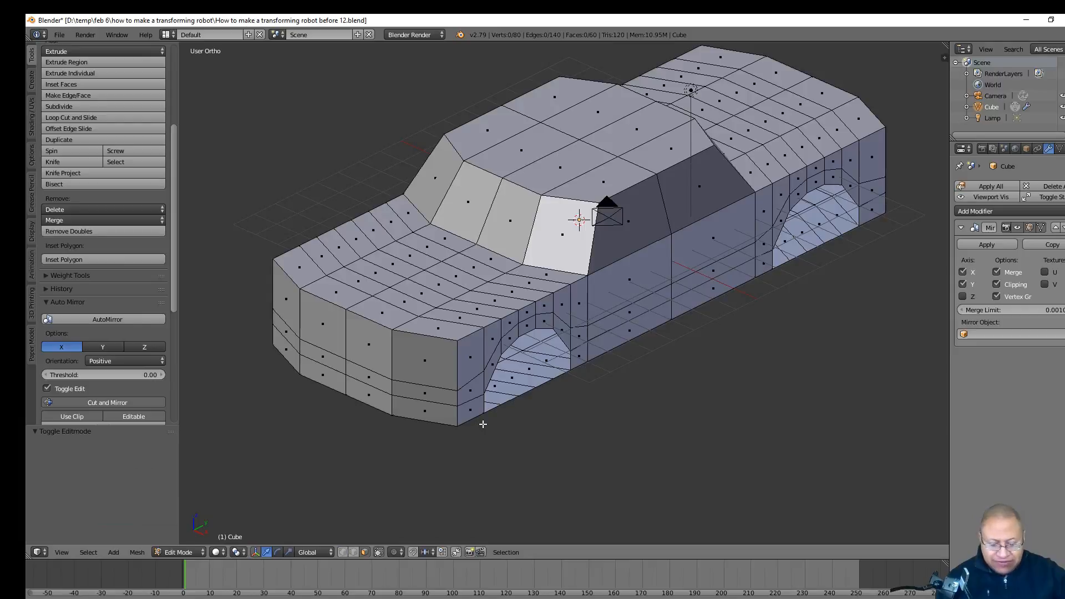
{"action": "key", "text": "alt"}
{"action": "left_click", "coordinate": [455, 398], "text": "alt"}
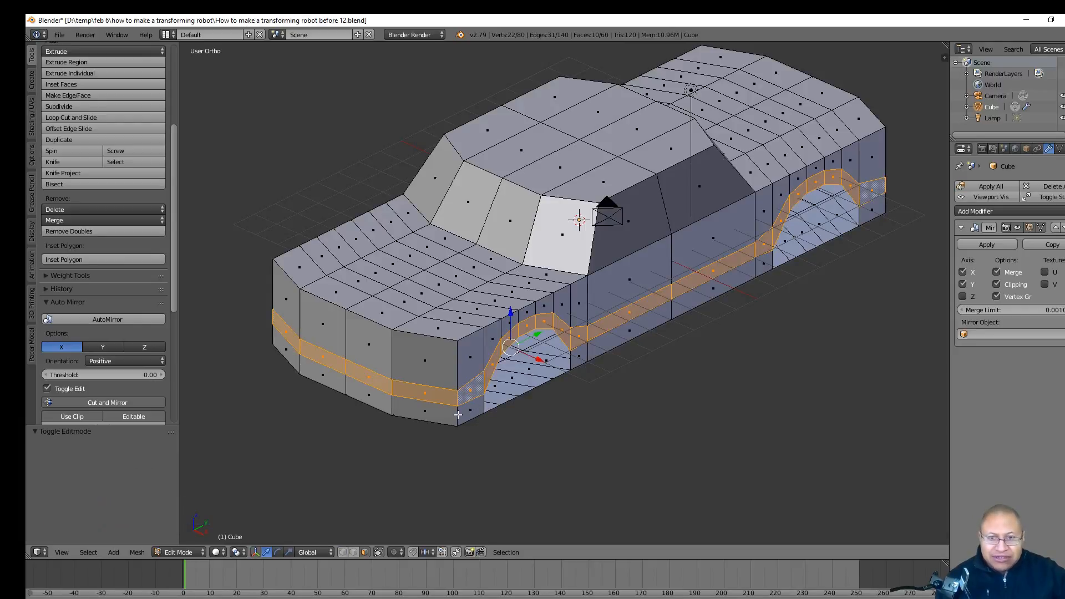
{"action": "left_click", "coordinate": [458, 414], "text": "alt"}
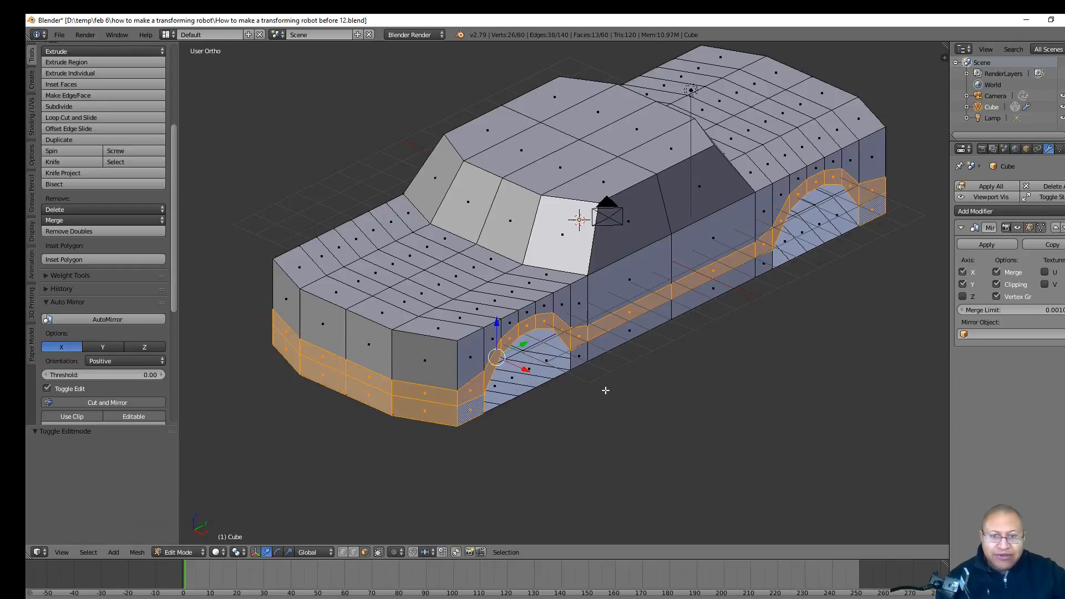
{"action": "left_click", "coordinate": [584, 356], "text": "shift"}
{"action": "left_click", "coordinate": [632, 333], "text": "shift"}
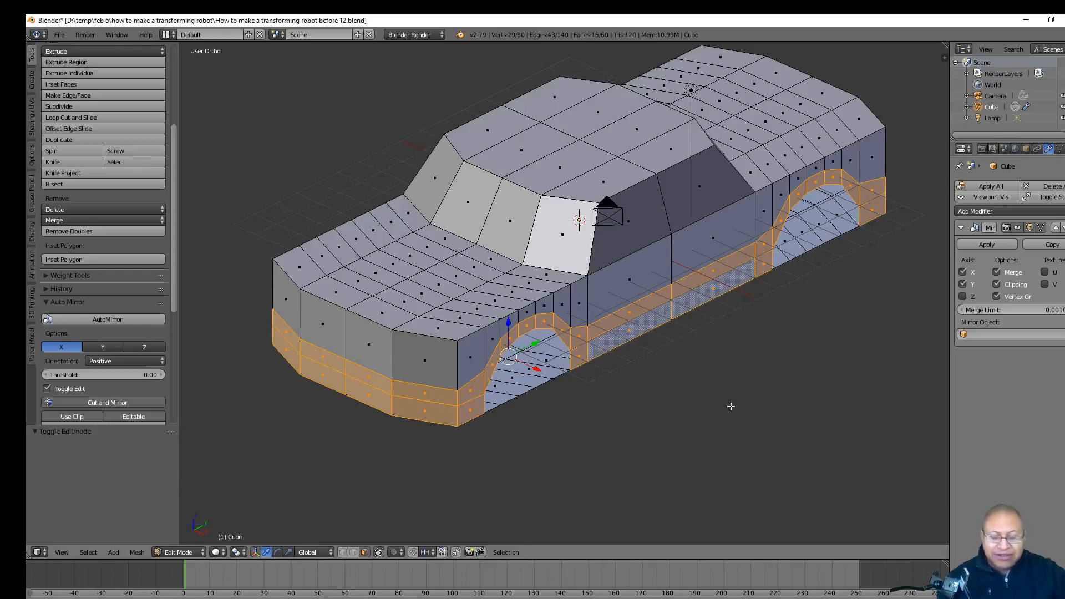
{"action": "key", "text": "e"}
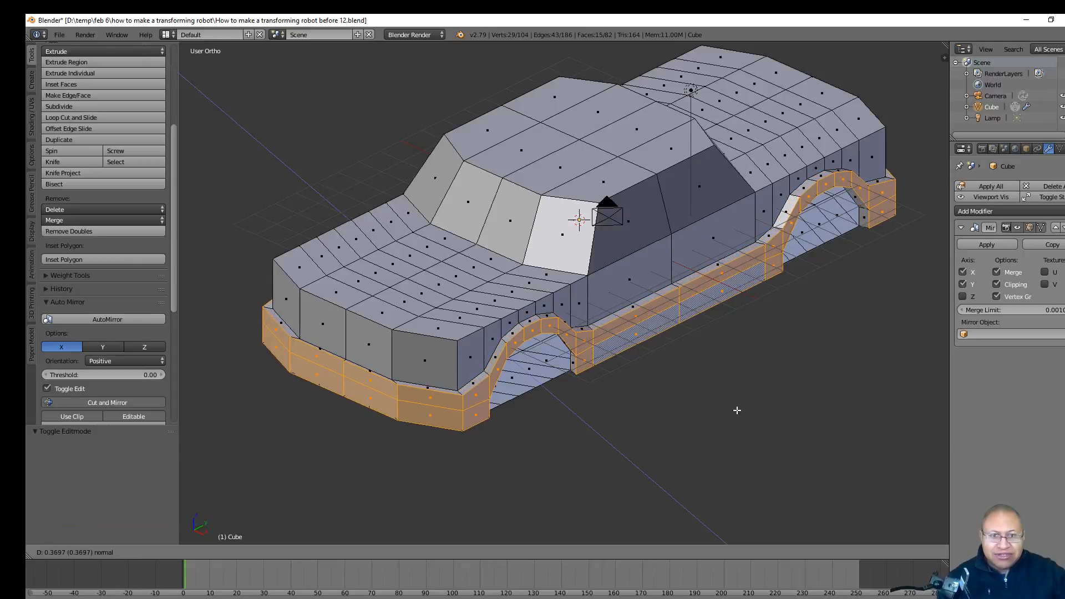
{"action": "left_click", "coordinate": [736, 409]}
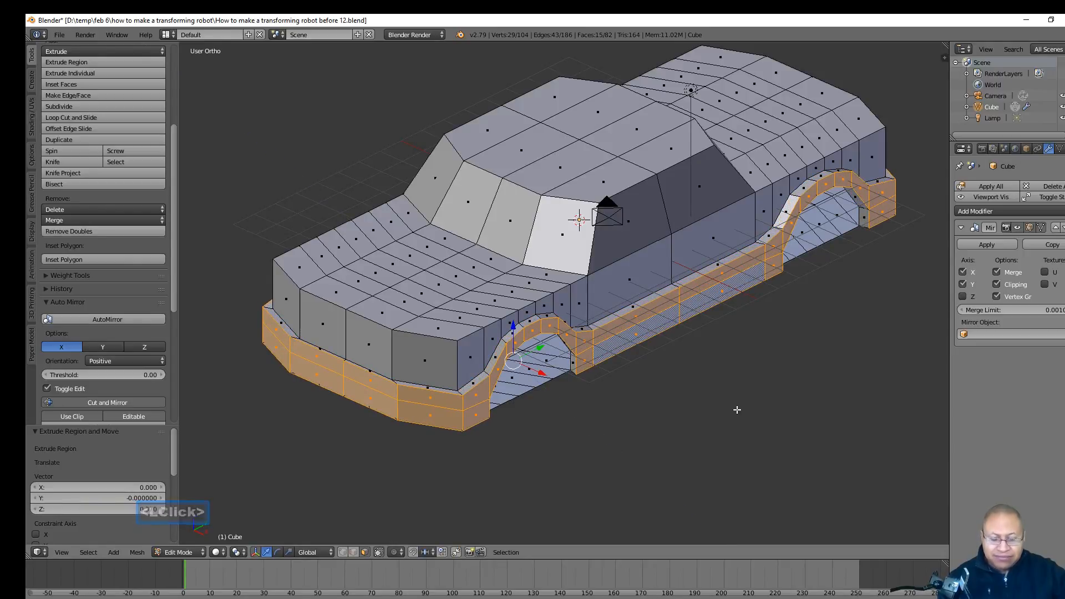
{"action": "key", "text": "a"}
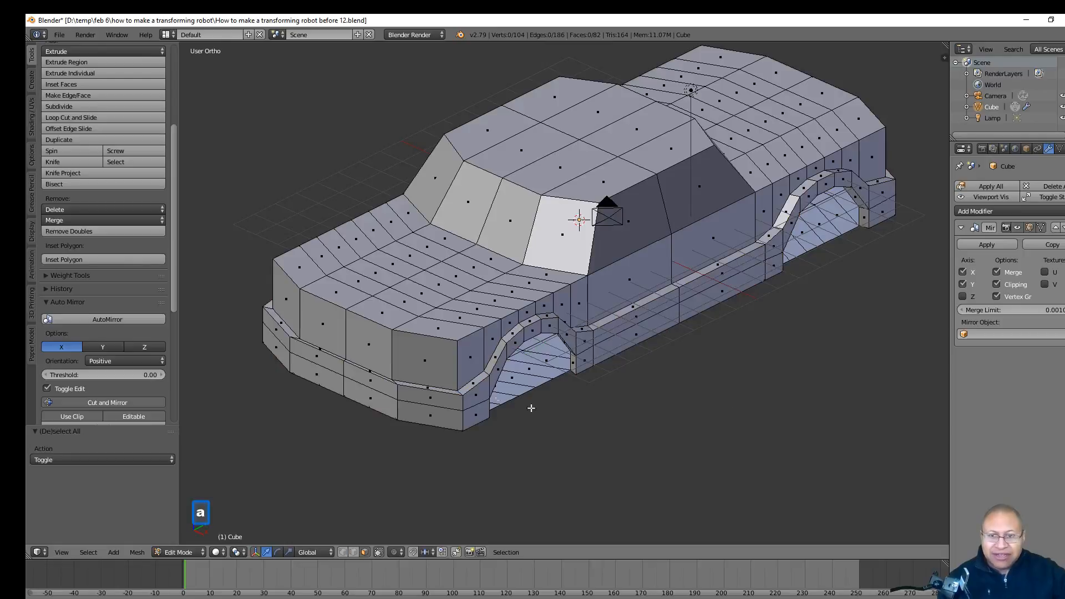
- Select the front bumper faces, move them about 0.3 units forward along the Y axis and deselect everything
{"action": "left_click", "coordinate": [430, 407]}
{"action": "left_click", "coordinate": [275, 343], "text": "shift"}
{"action": "left_click", "coordinate": [382, 379], "text": "shift"}
{"action": "left_click", "coordinate": [366, 396], "text": "shift"}
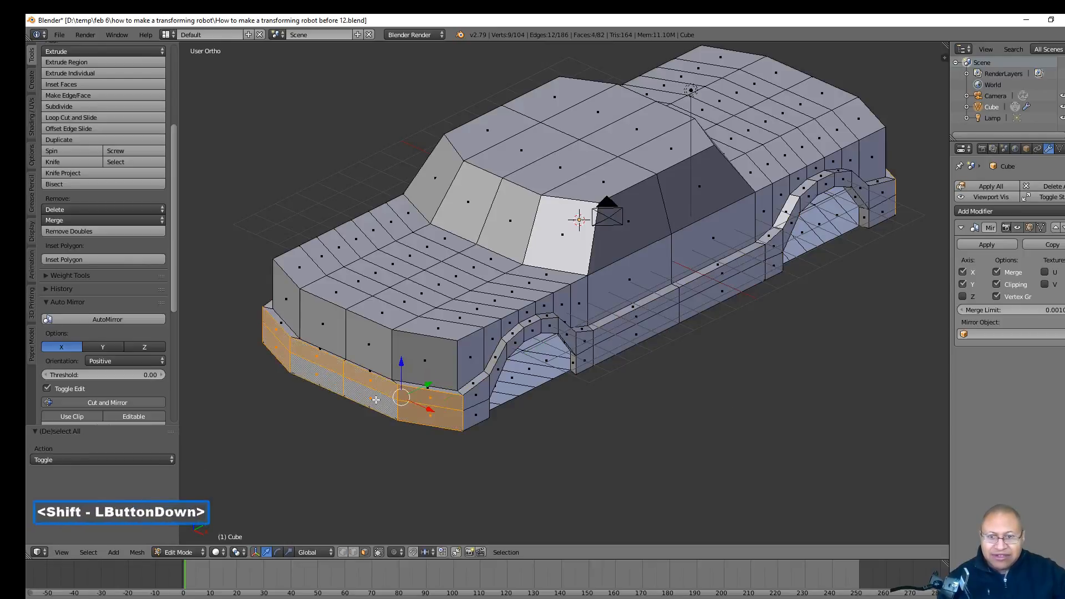
{"action": "left_click_drag", "start_coordinate": [428, 384], "coordinate": [421, 387]}
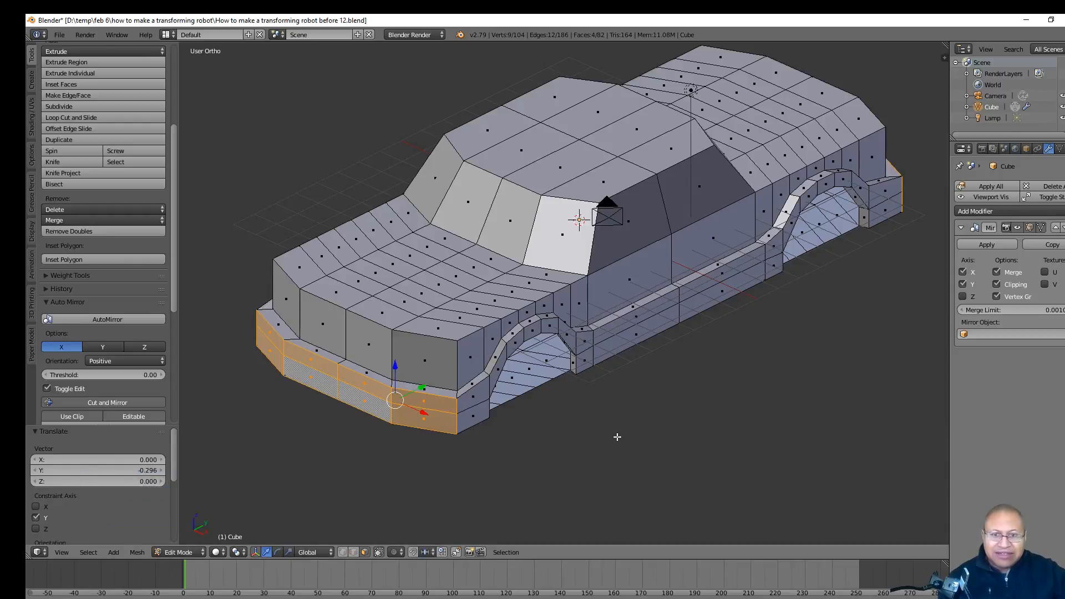
{"action": "key", "text": "a"}
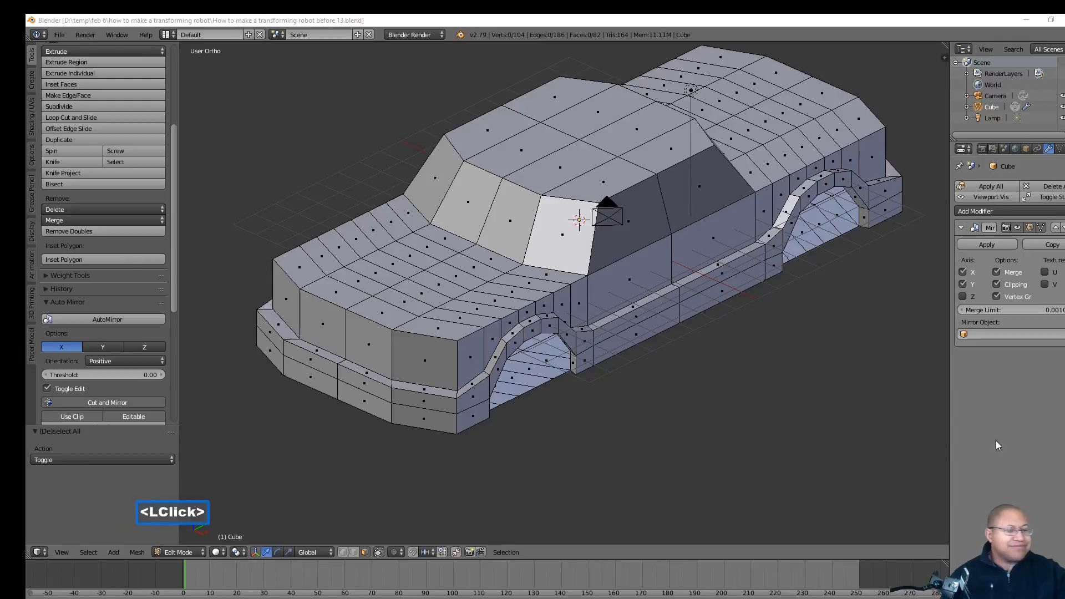
{"action": "left_click", "coordinate": [841, 433]}
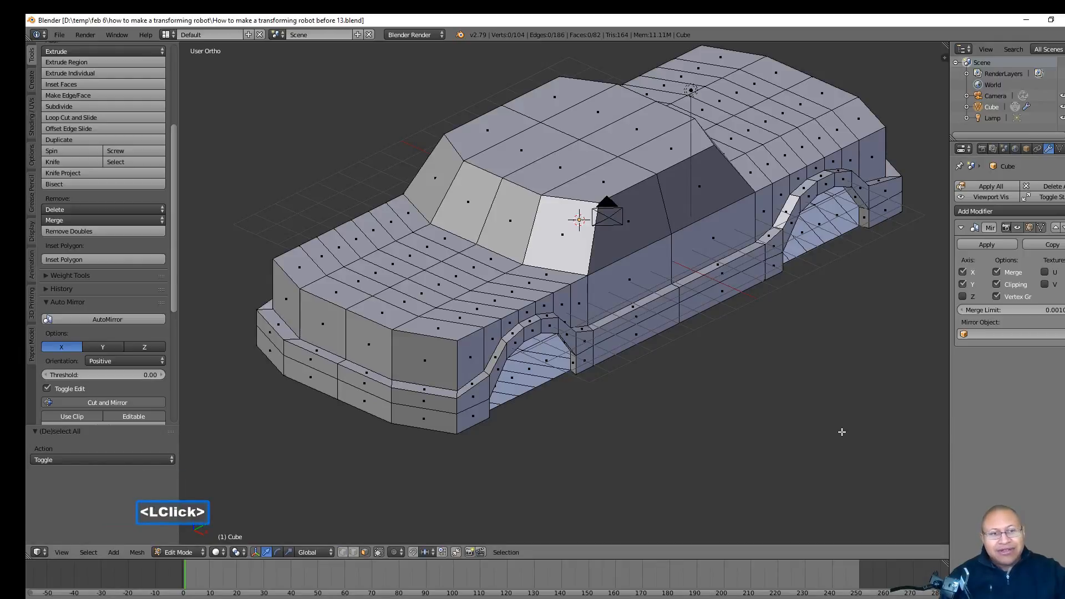
- Apply the Mirror modifier in Object Mode with its X axis disabled, and mirror the half body across X with AutoMirror
{"action": "left_click", "coordinate": [963, 272]}
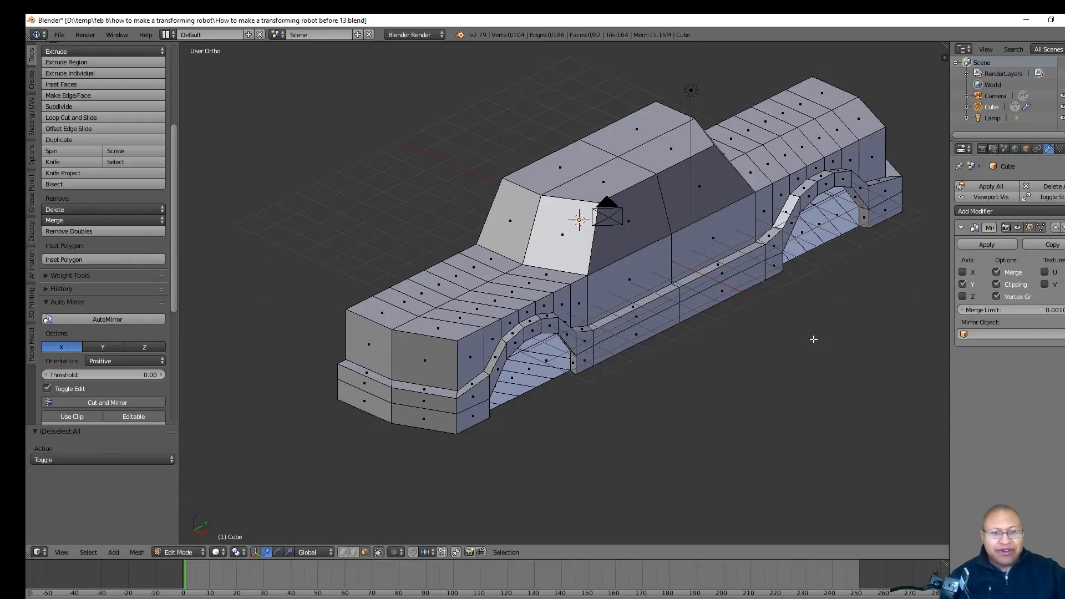
{"action": "left_click", "coordinate": [203, 554]}
{"action": "left_click", "coordinate": [204, 537]}
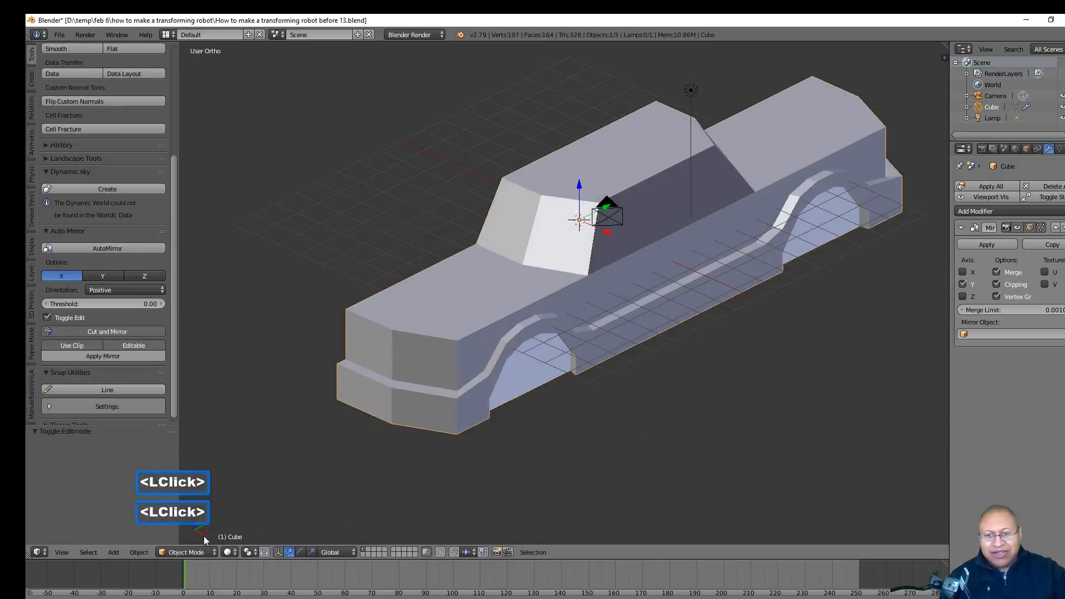
{"action": "left_click", "coordinate": [1003, 243]}
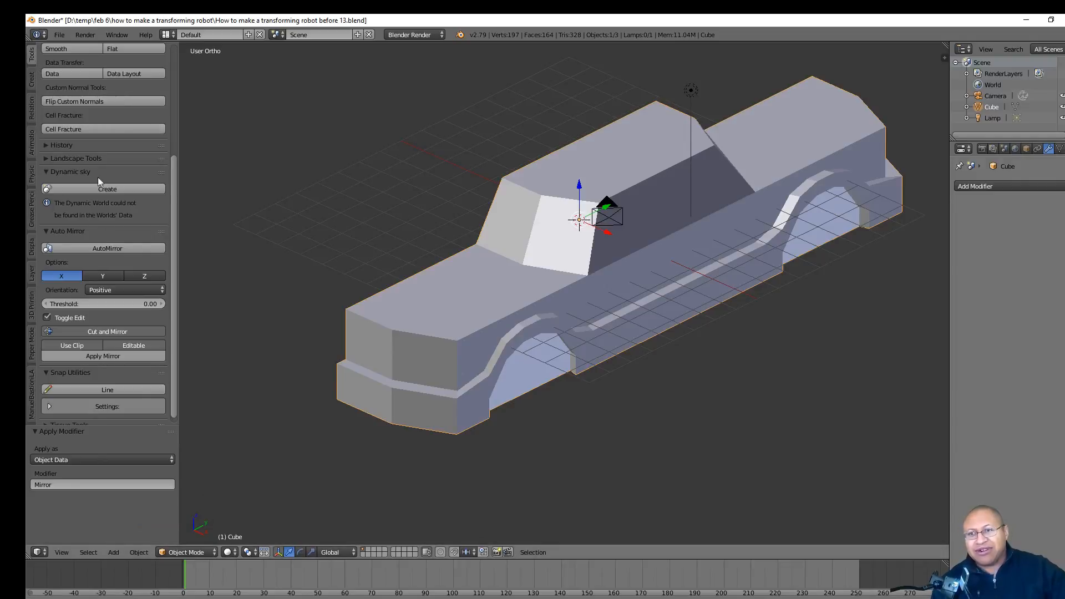
{"action": "left_click", "coordinate": [137, 249]}
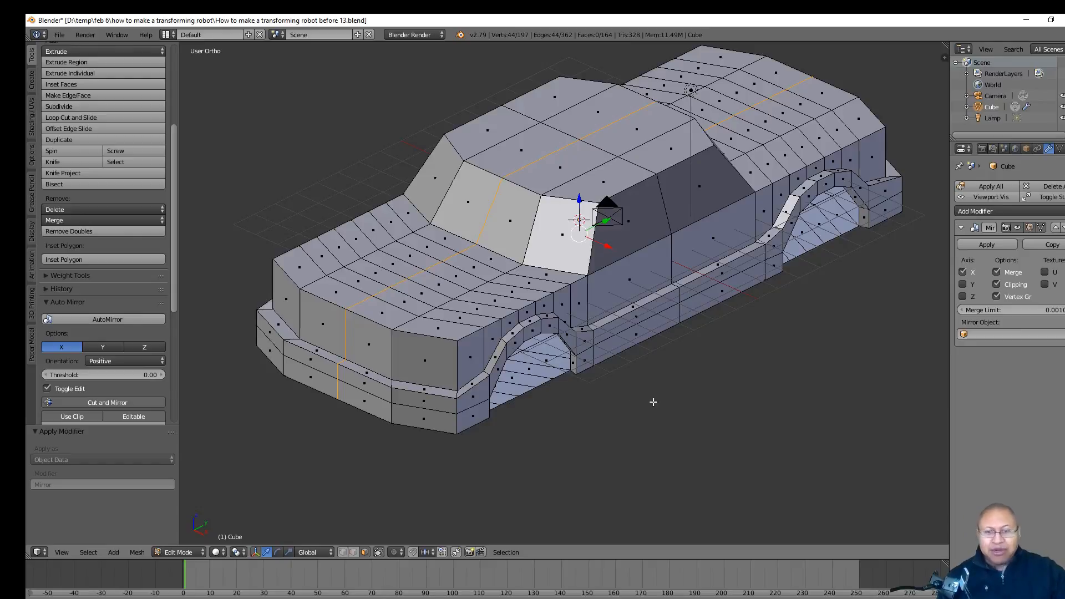
- Deselect everything and circle-select all the hood faces in front of the windshield, leaving the windshield faces out of the selection
{"action": "key", "text": "a"}
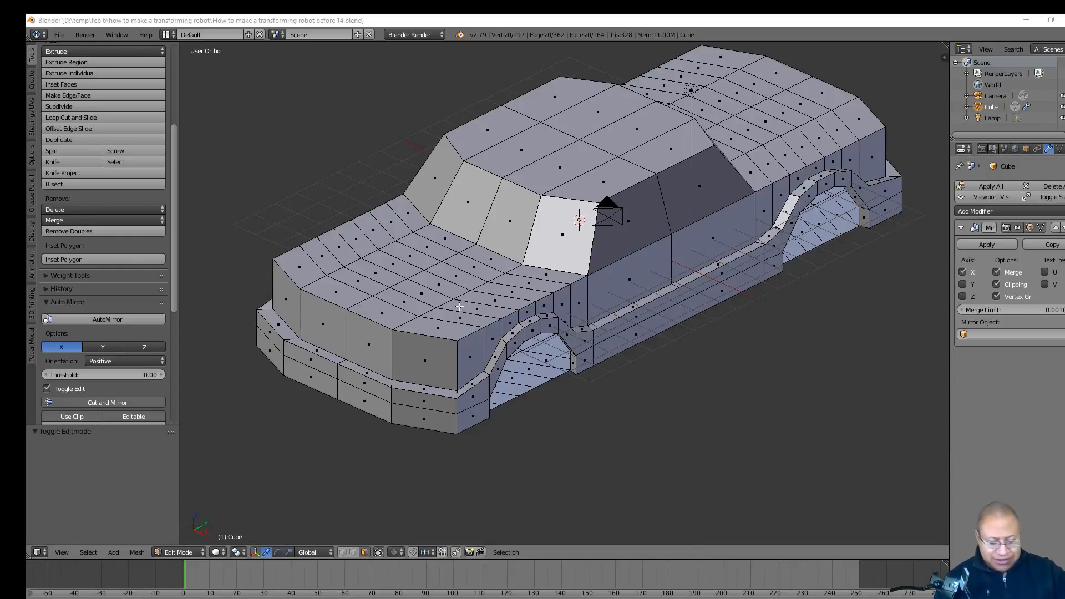
{"action": "key", "text": "c"}
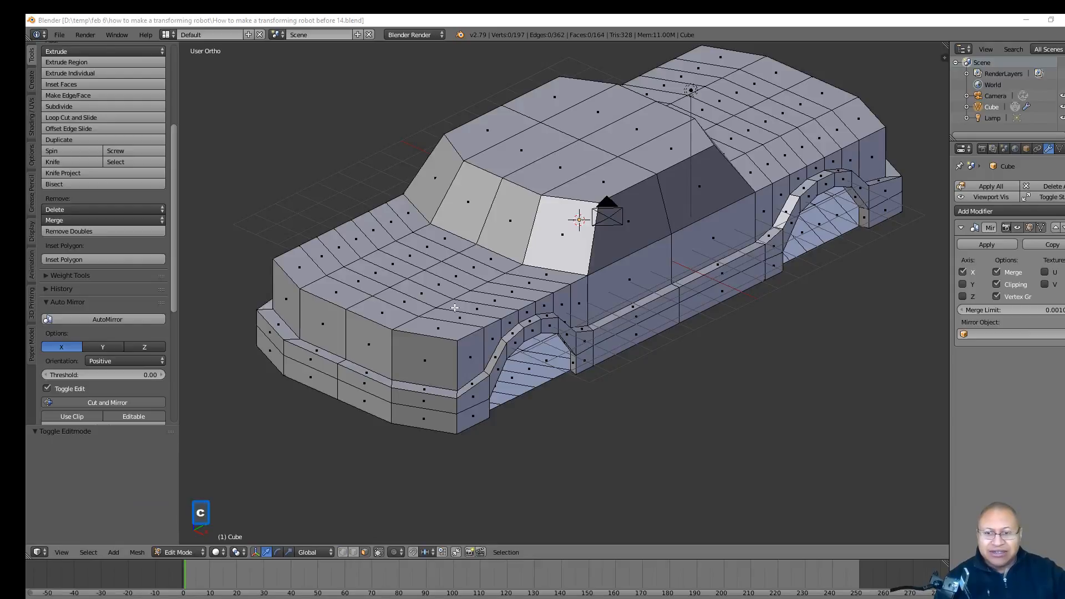
{"action": "left_click", "coordinate": [576, 442]}
{"action": "key", "text": "c"}
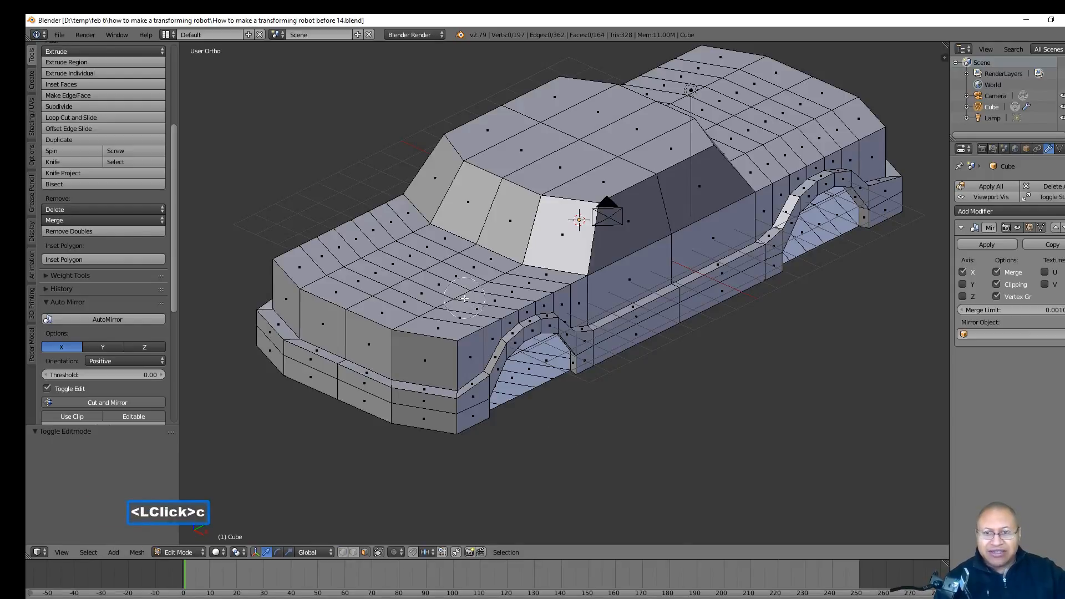
{"action": "mouse_move", "coordinate": [448, 285]}
{"action": "left_mouse_down"}
{"action": "mouse_move", "coordinate": [416, 304]}
{"action": "mouse_move", "coordinate": [430, 269]}
{"action": "mouse_move", "coordinate": [404, 227]}
{"action": "mouse_move", "coordinate": [438, 253]}
{"action": "mouse_move", "coordinate": [460, 251]}
{"action": "left_mouse_up"}
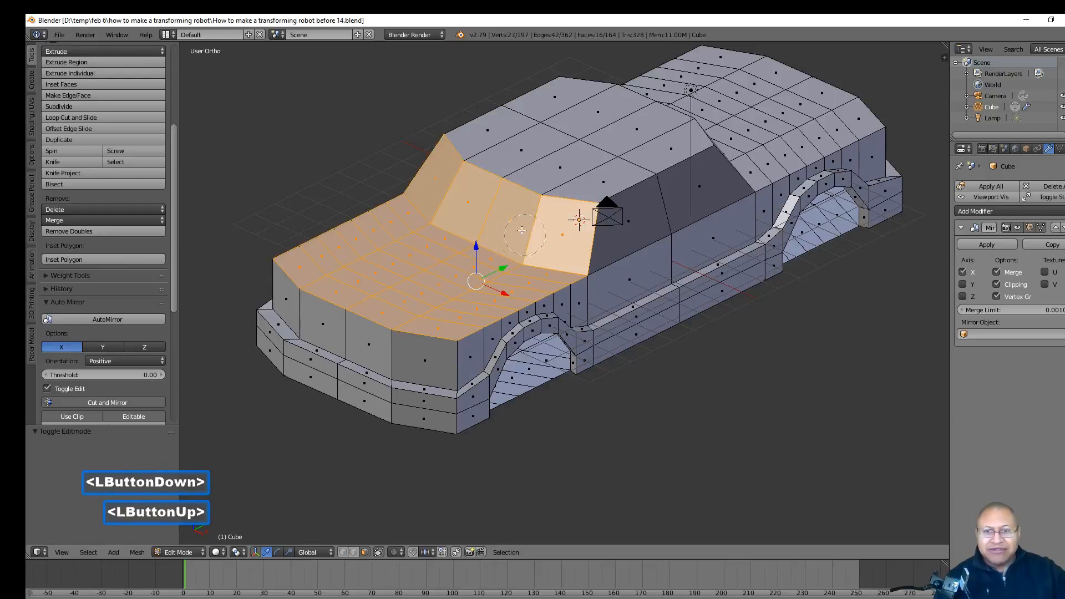
{"action": "middle_click_drag", "start_coordinate": [543, 232], "coordinate": [521, 251]}
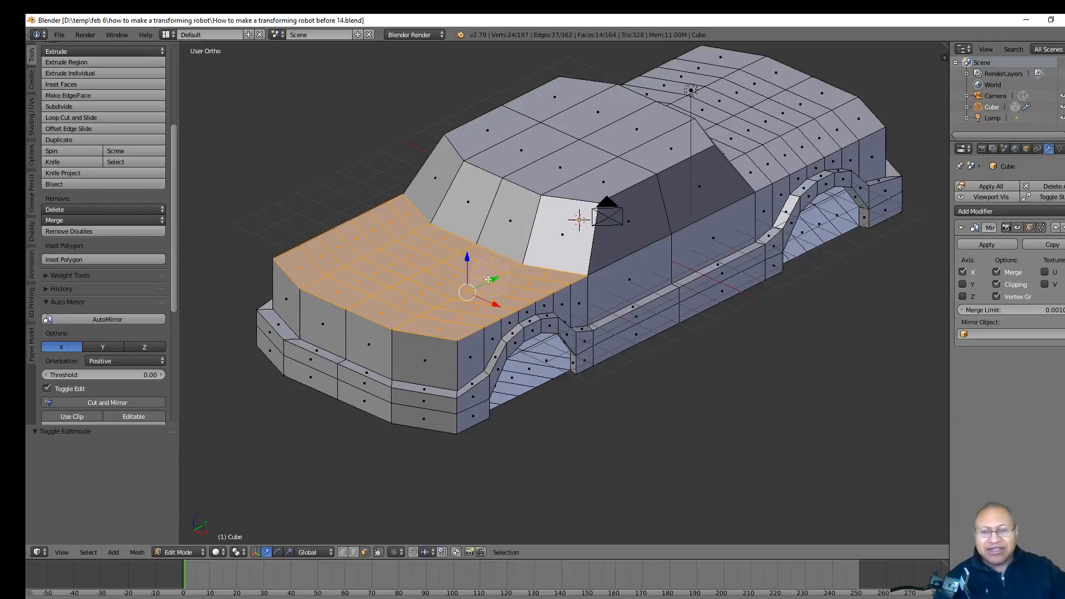
{"action": "right_click", "coordinate": [473, 291]}
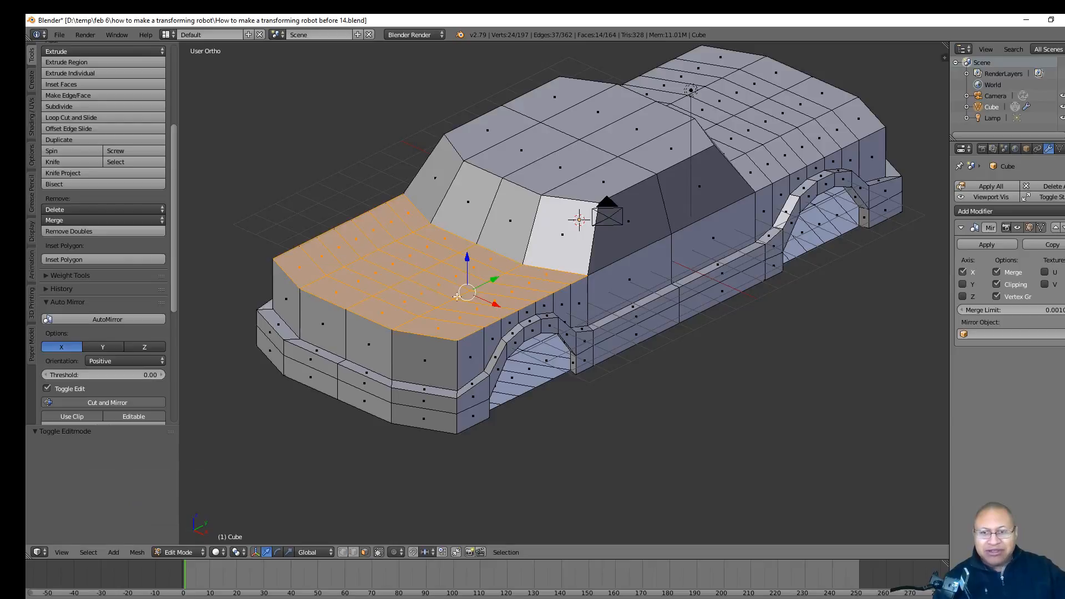
- Extrude the hood faces in place and scale the new faces to about 0.941 to leave a narrow border
{"action": "key", "text": "e"}
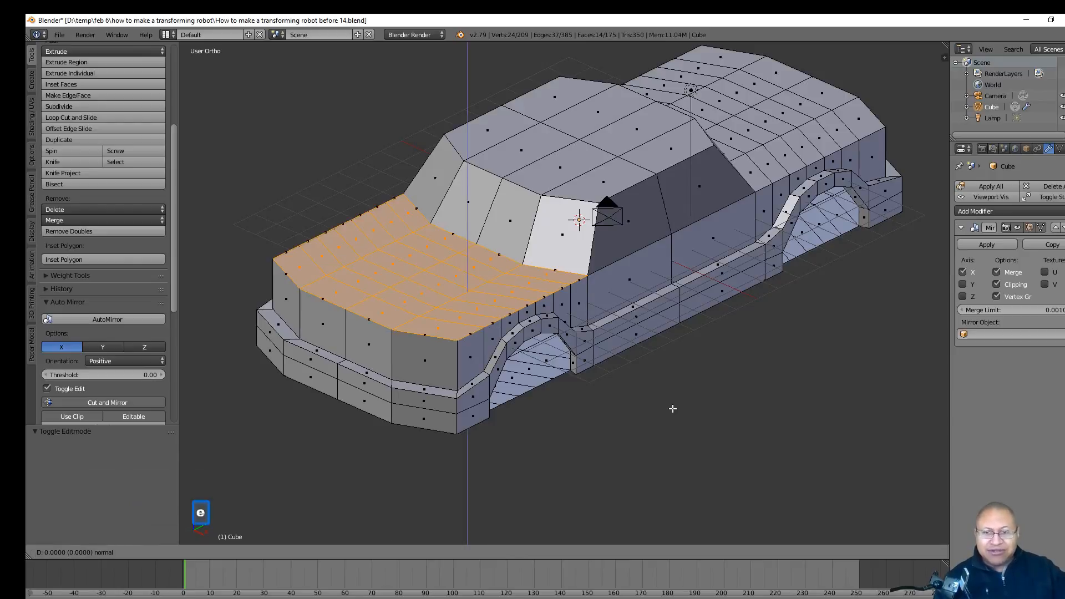
{"action": "right_click", "coordinate": [672, 406]}
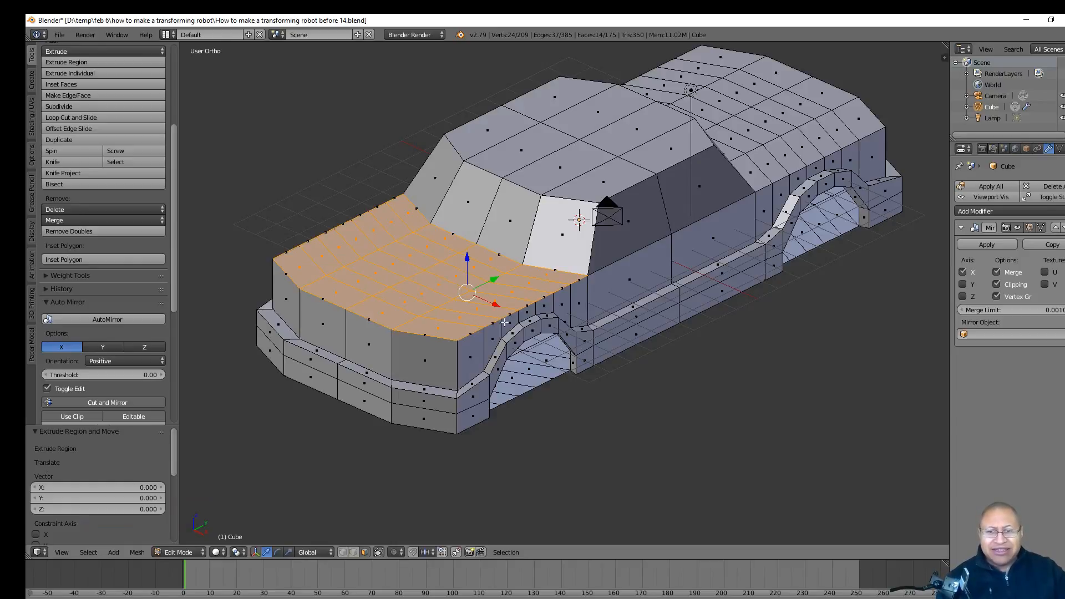
{"action": "key", "text": "s"}
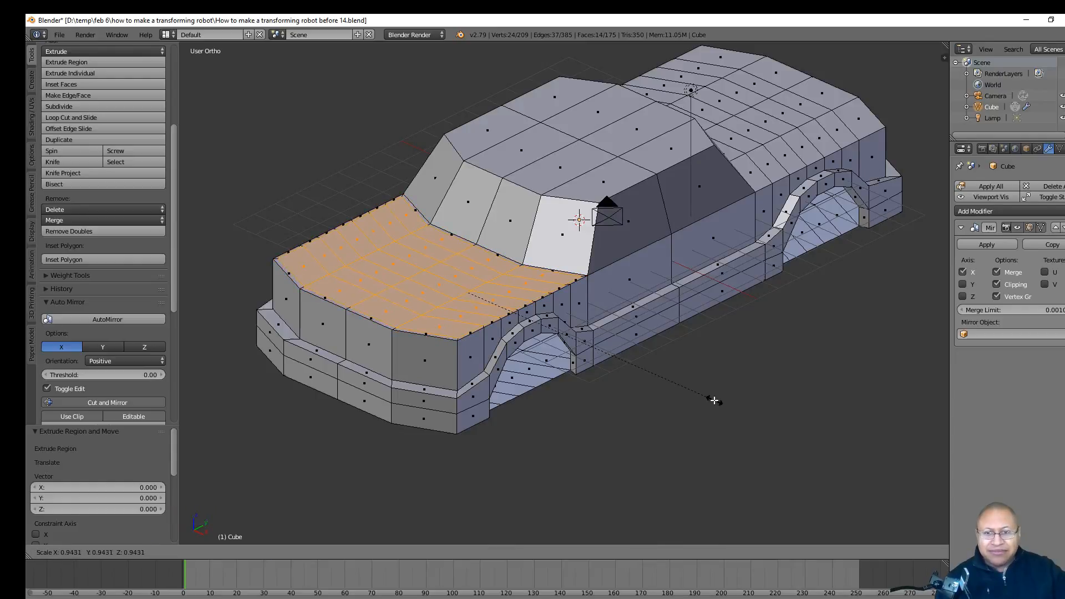
{"action": "left_click", "coordinate": [715, 400]}
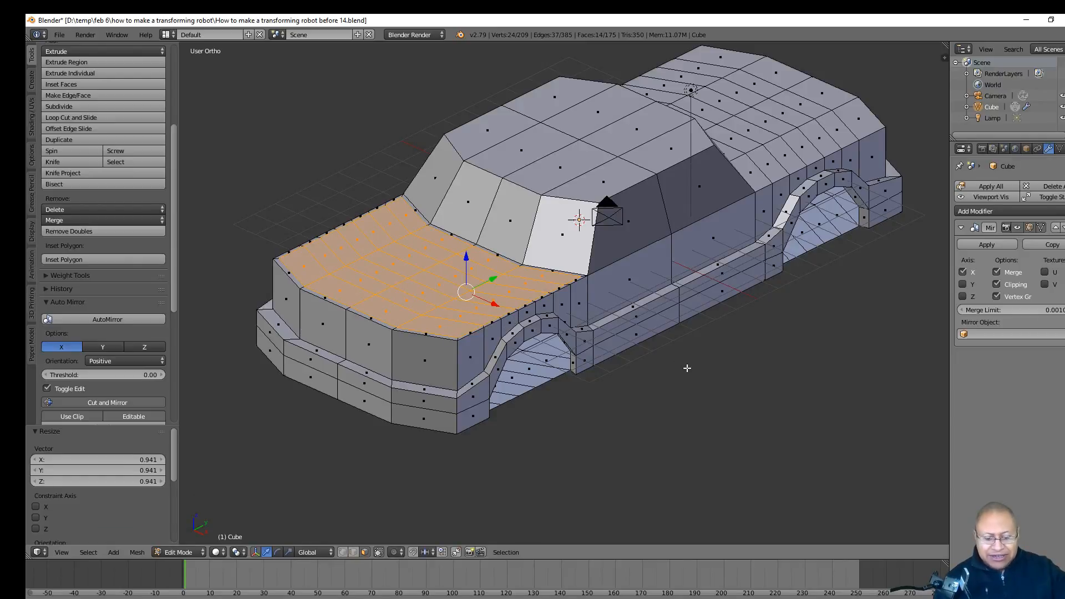
- Extrude the inset hood faces and lower them about 0.185 units along Z
{"action": "key", "text": "e"}
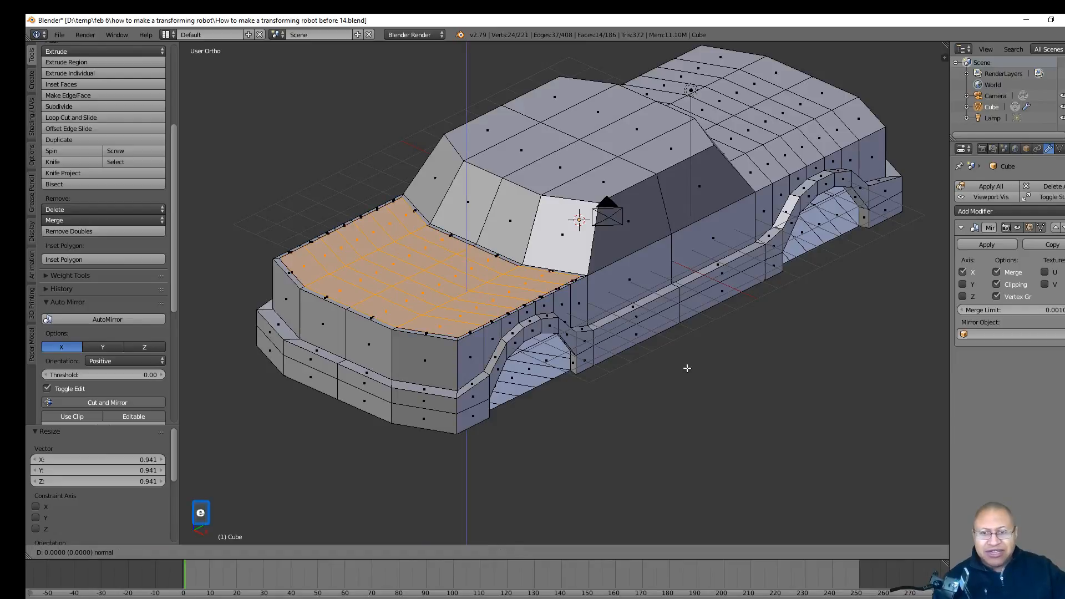
{"action": "right_click", "coordinate": [686, 367]}
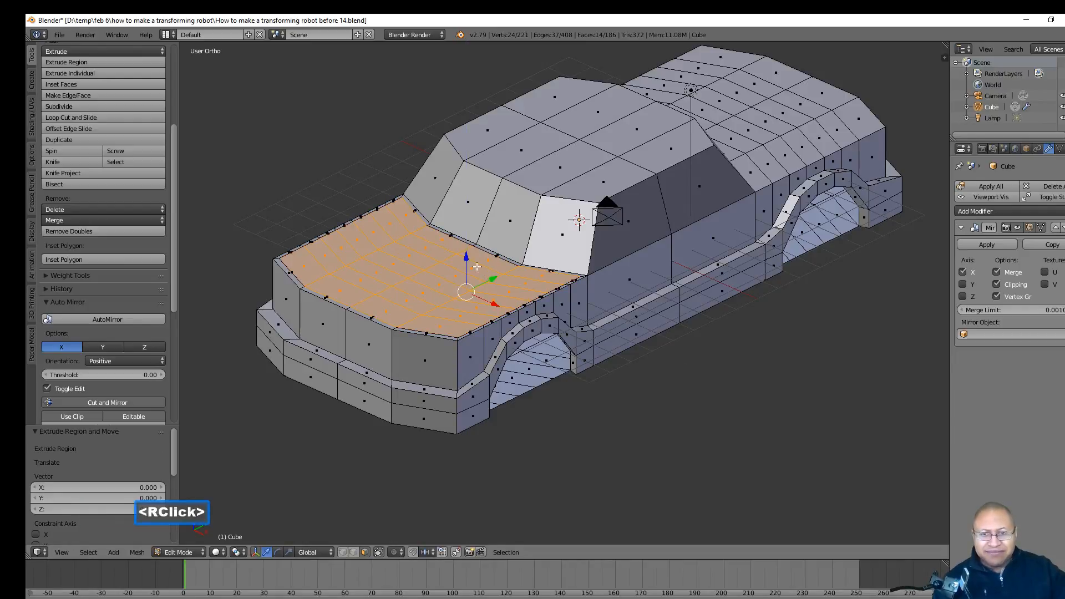
{"action": "left_click_drag", "start_coordinate": [467, 259], "coordinate": [467, 265]}
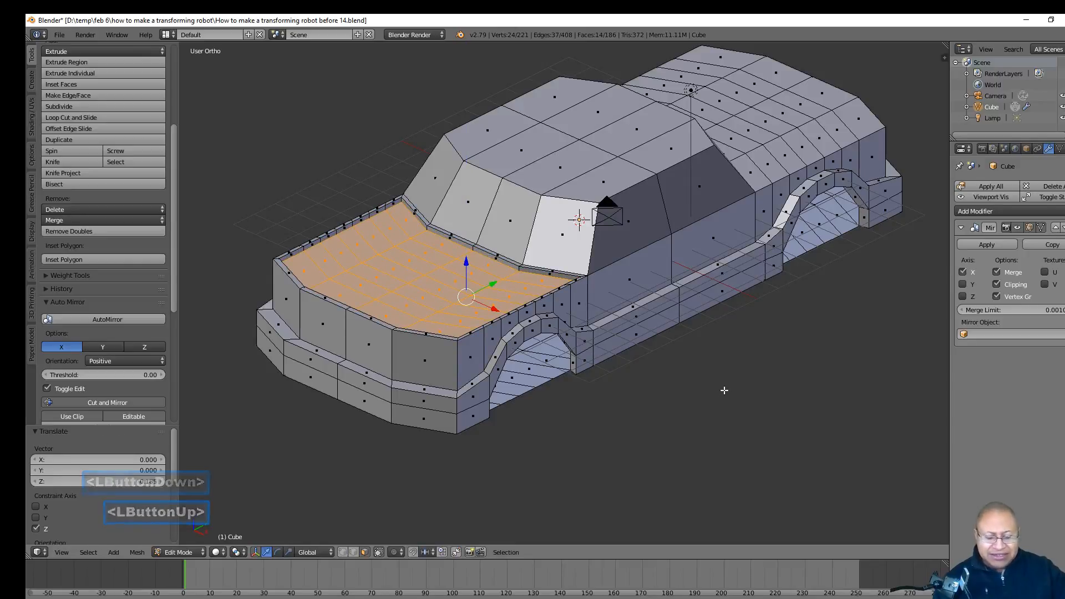
- Extrude the lowered hood faces in place and scale them to about 0.915 to form the groove floor
{"action": "key", "text": "e"}
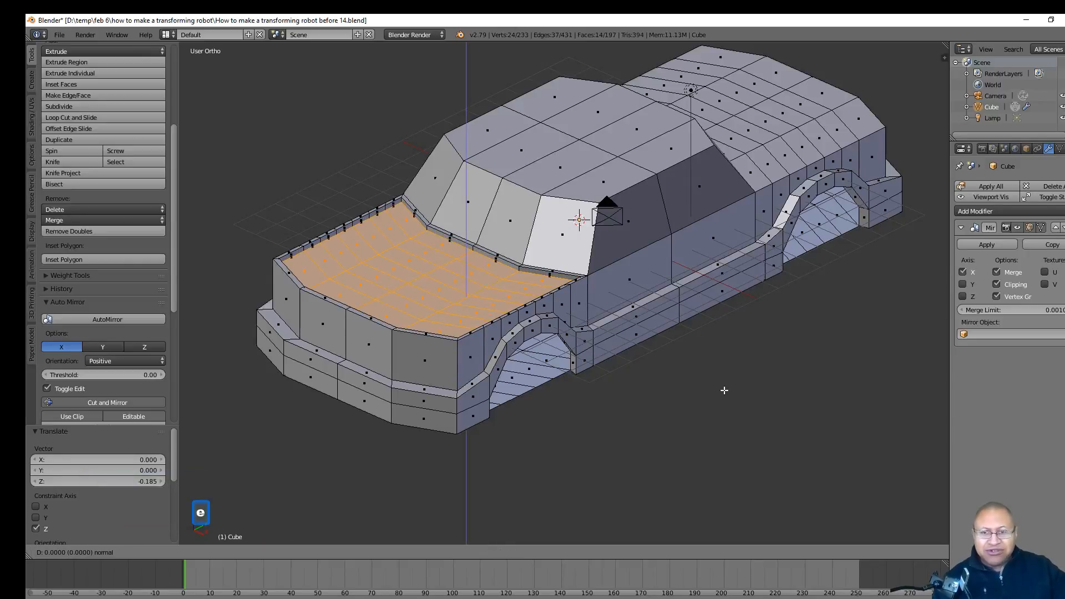
{"action": "right_click", "coordinate": [723, 390]}
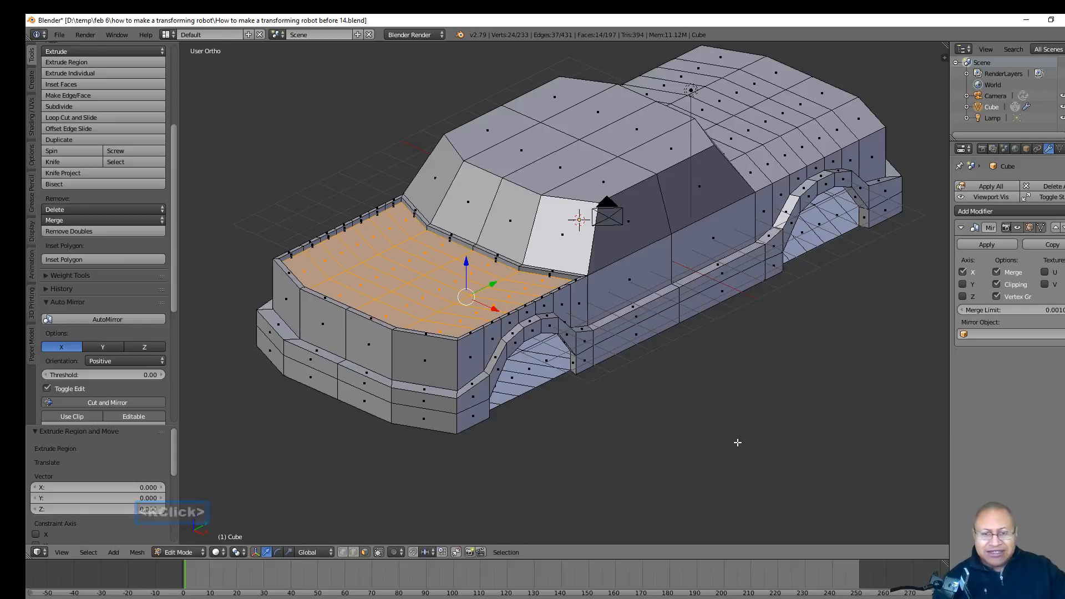
{"action": "key", "text": "s"}
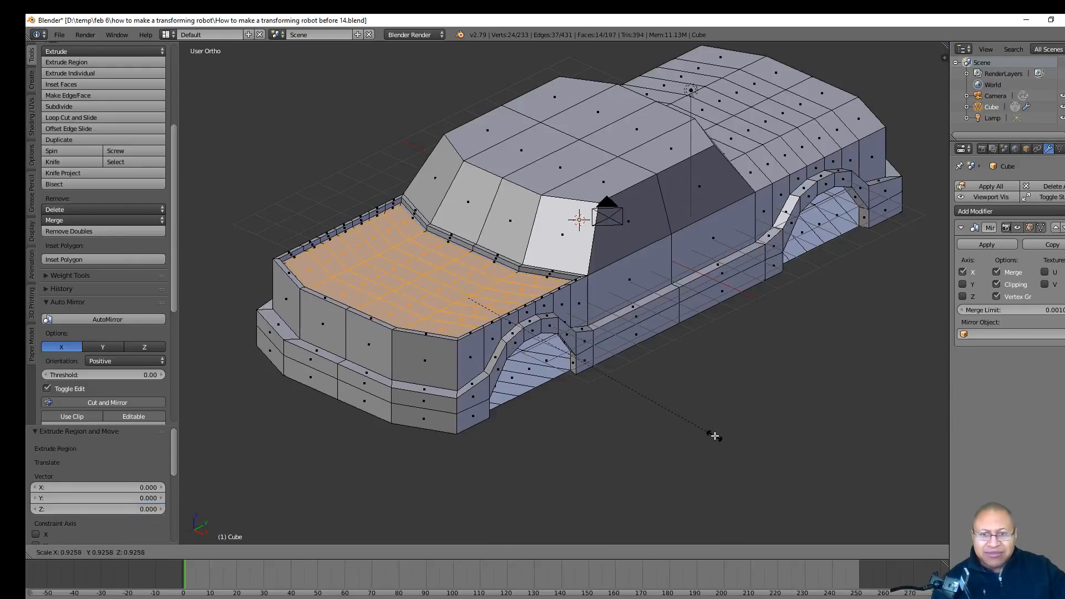
{"action": "left_click", "coordinate": [712, 435]}
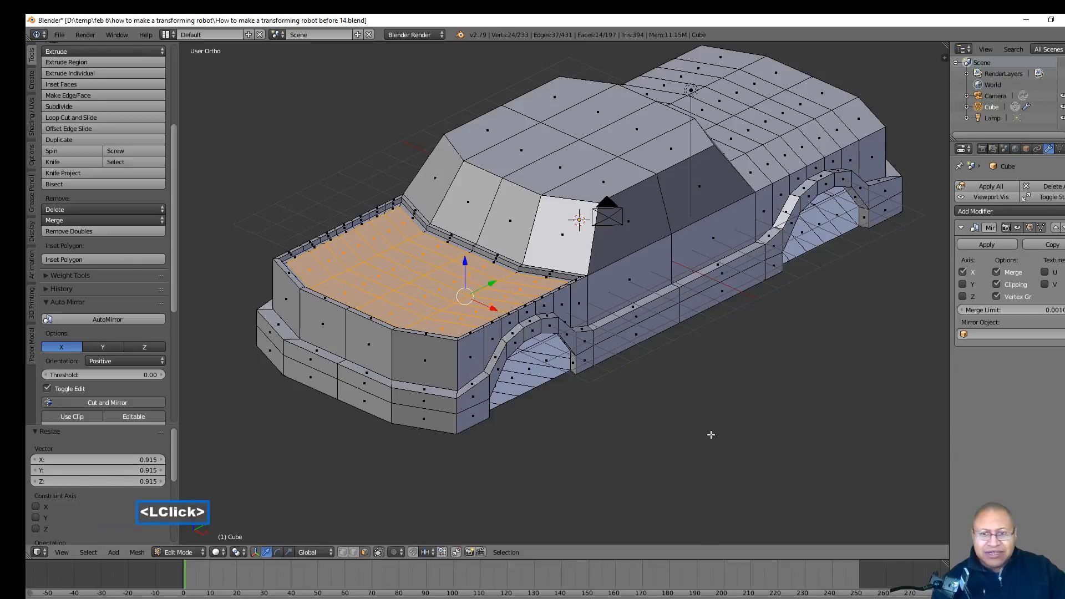
- Extrude the inner hood faces and raise them along Z to roughly the level of the outer hood border
{"action": "key", "text": "e"}
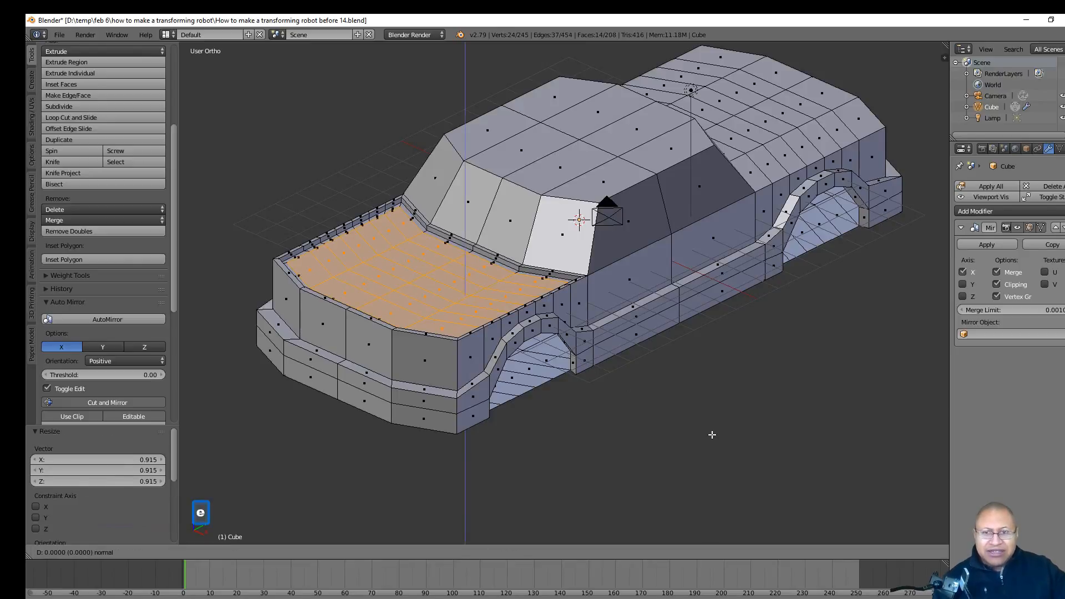
{"action": "right_click", "coordinate": [712, 434]}
{"action": "left_click_drag", "start_coordinate": [465, 270], "coordinate": [463, 263]}
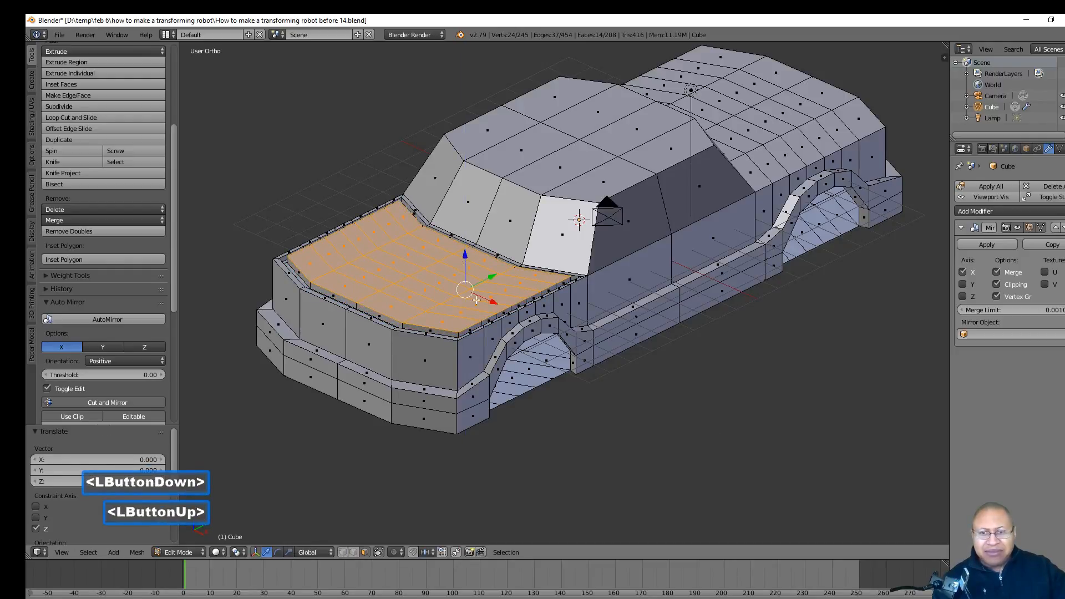
- Inspect the grooved hood panel in Object Mode and return to Edit Mode
{"action": "left_click", "coordinate": [186, 552]}
{"action": "left_click", "coordinate": [205, 538]}
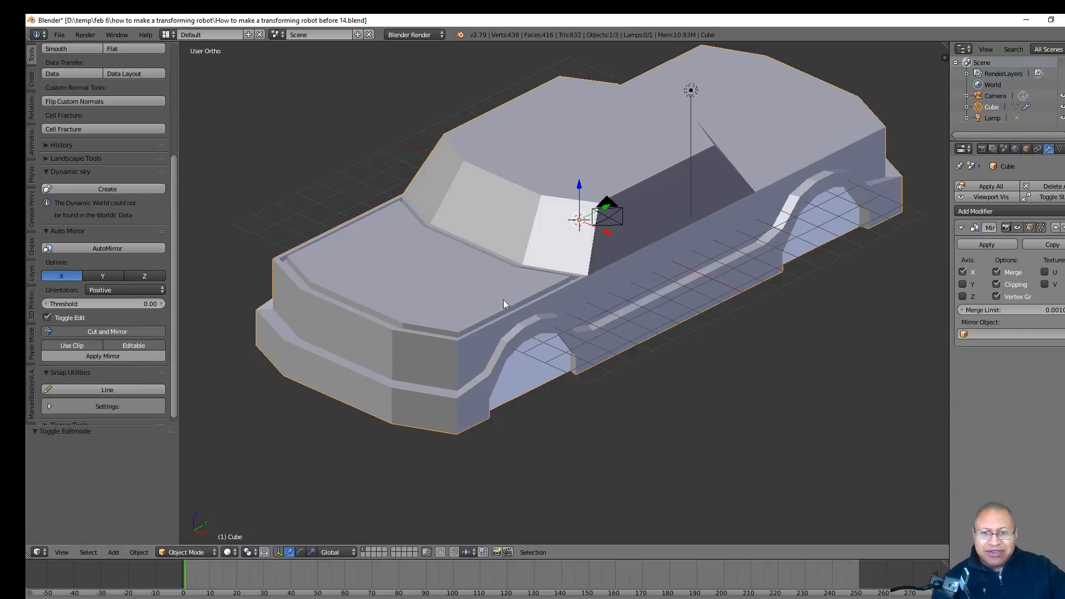
{"action": "left_click", "coordinate": [207, 553]}
{"action": "left_click", "coordinate": [200, 526]}
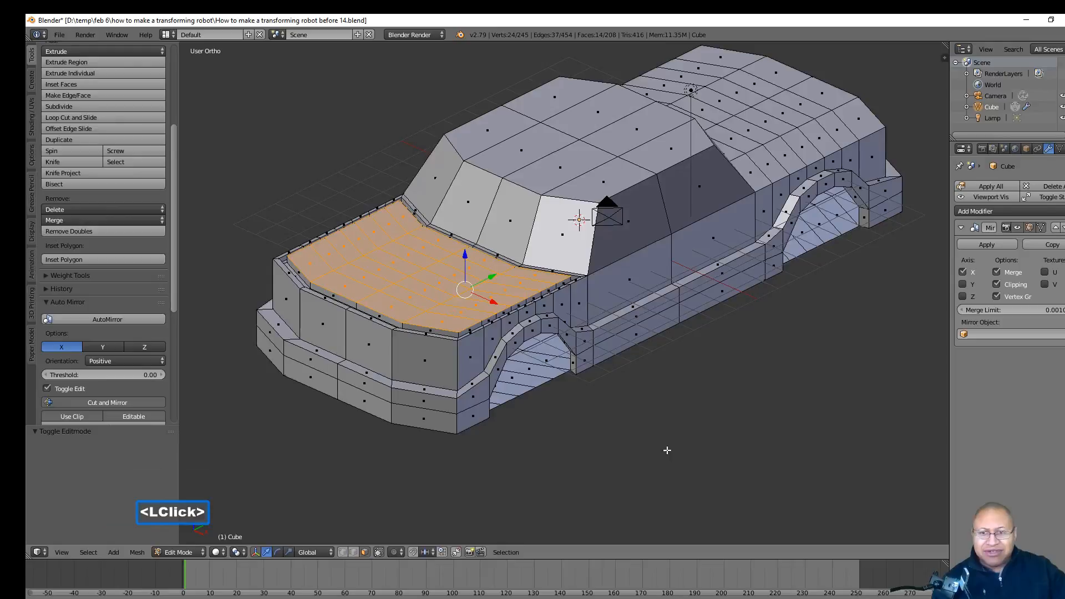
{"action": "middle_click_drag", "start_coordinate": [627, 456], "coordinate": [598, 450]}
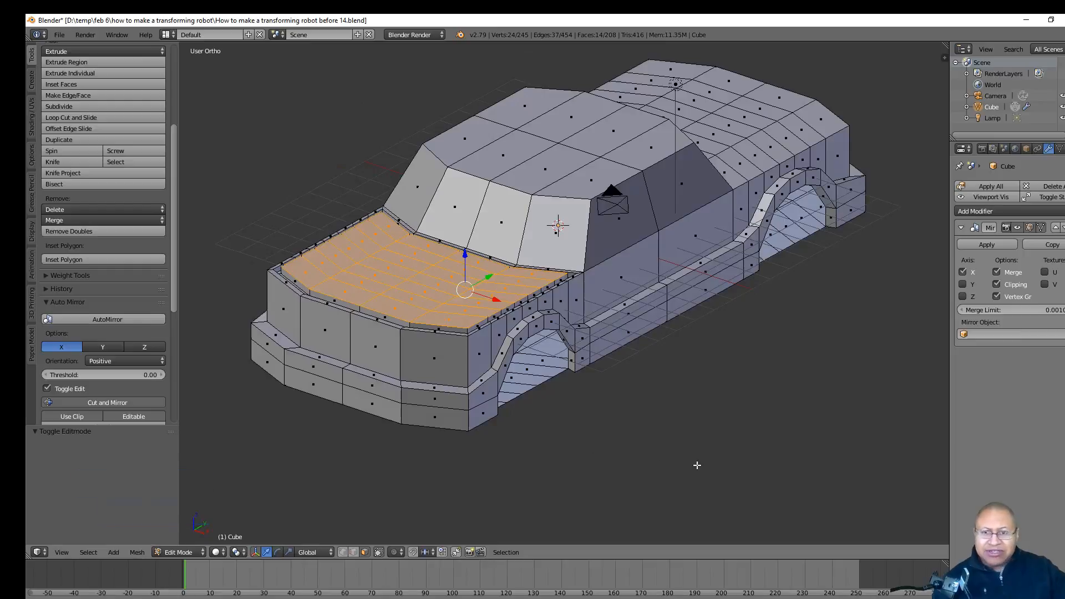
- Deselect everything and circle-select the seven faces along the middle of the raised hood panel
{"action": "key", "text": "a"}
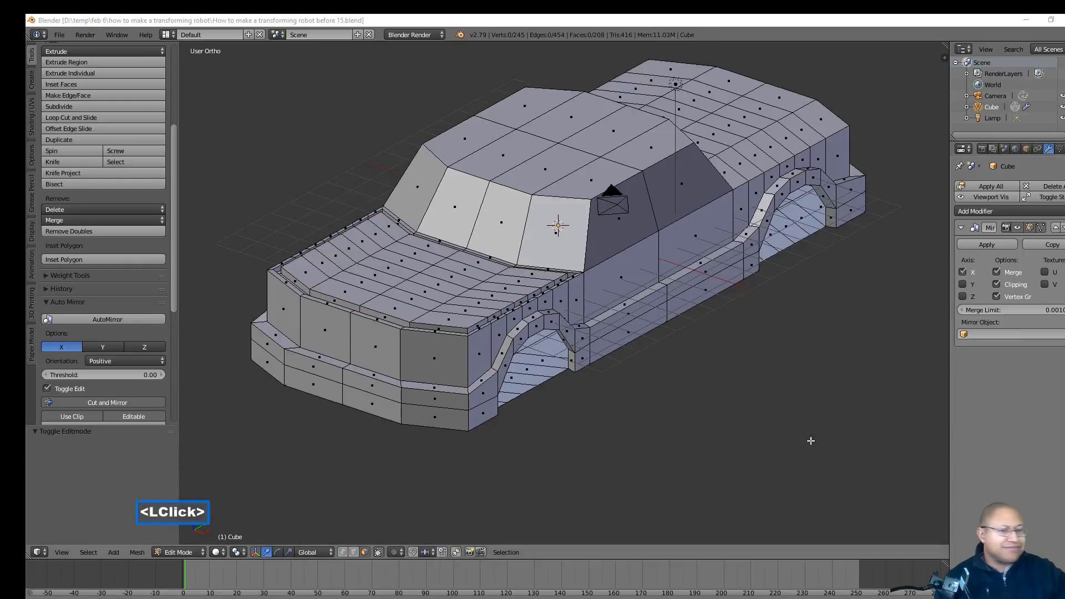
{"action": "left_click", "coordinate": [730, 437]}
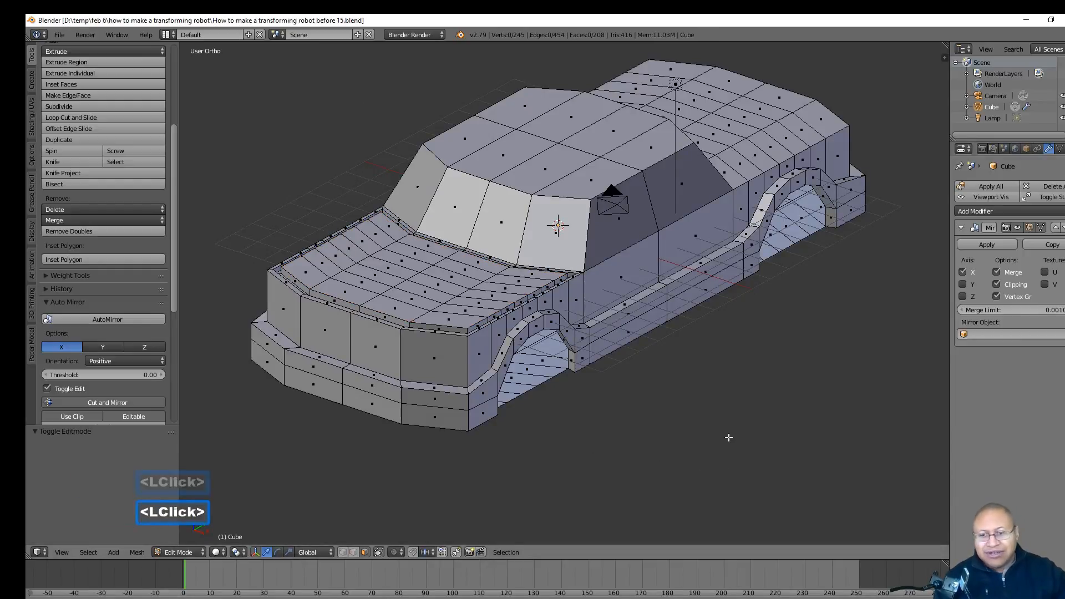
{"action": "key", "text": "c"}
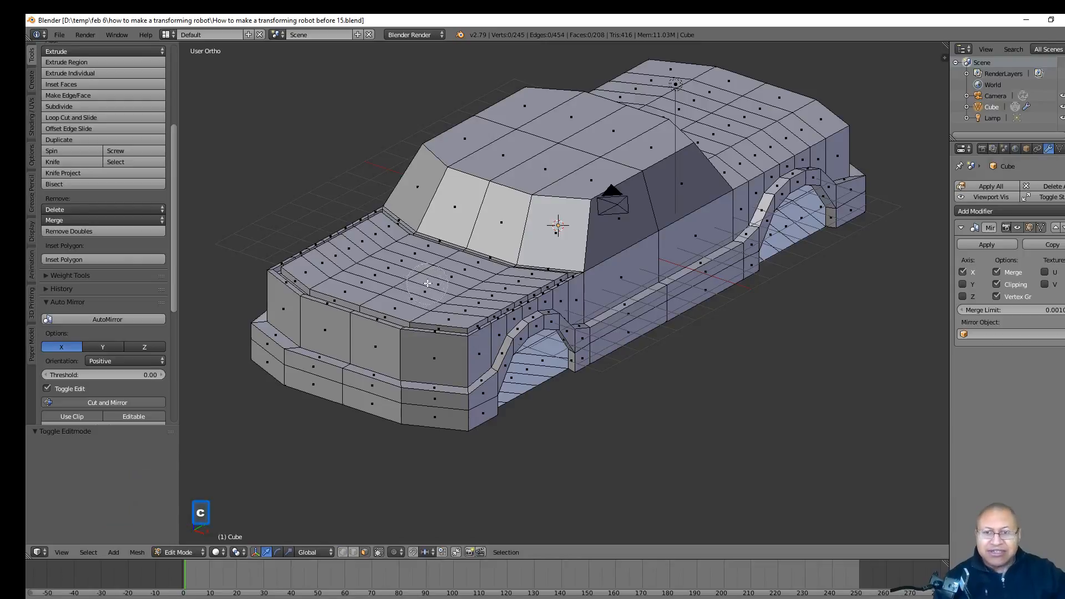
{"action": "left_click", "coordinate": [424, 271]}
{"action": "left_click", "coordinate": [461, 262]}
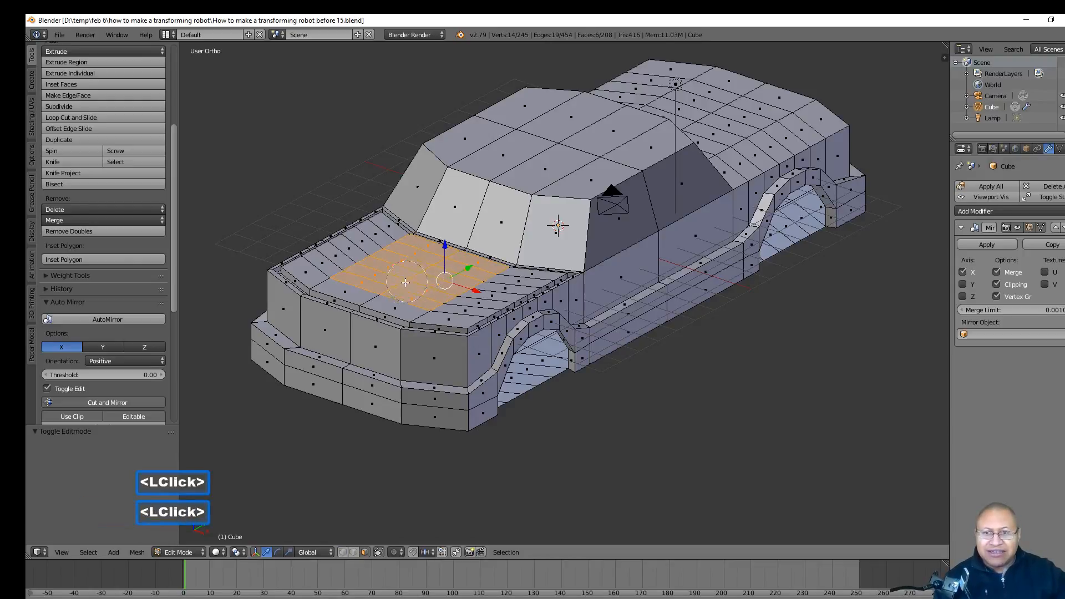
{"action": "left_click", "coordinate": [344, 299]}
{"action": "right_click", "coordinate": [705, 410]}
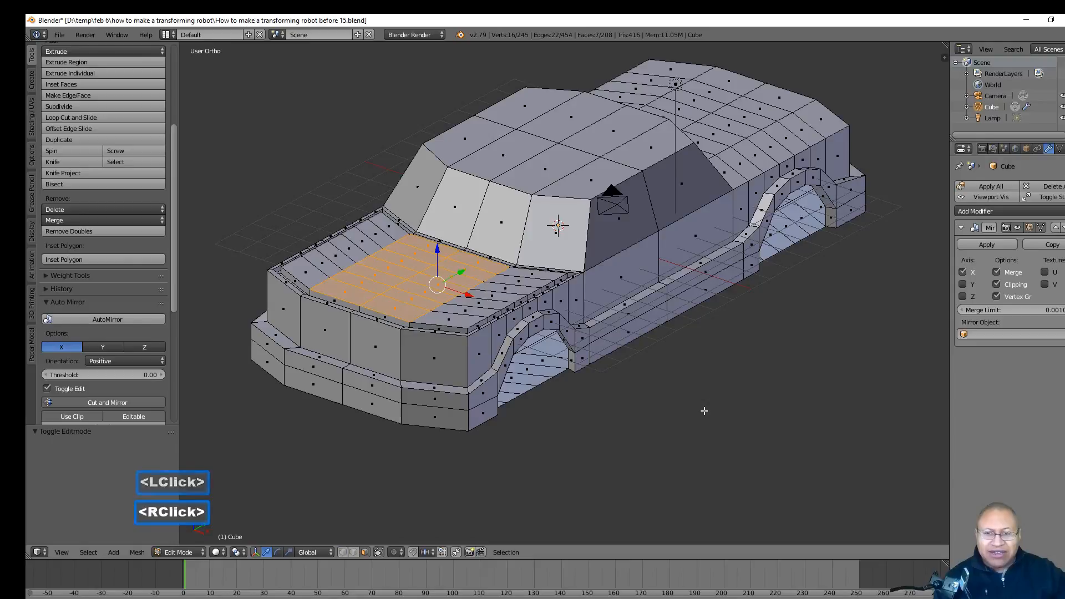
- Extrude the middle hood faces in place and scale them to about 0.93
{"action": "key", "text": "e"}
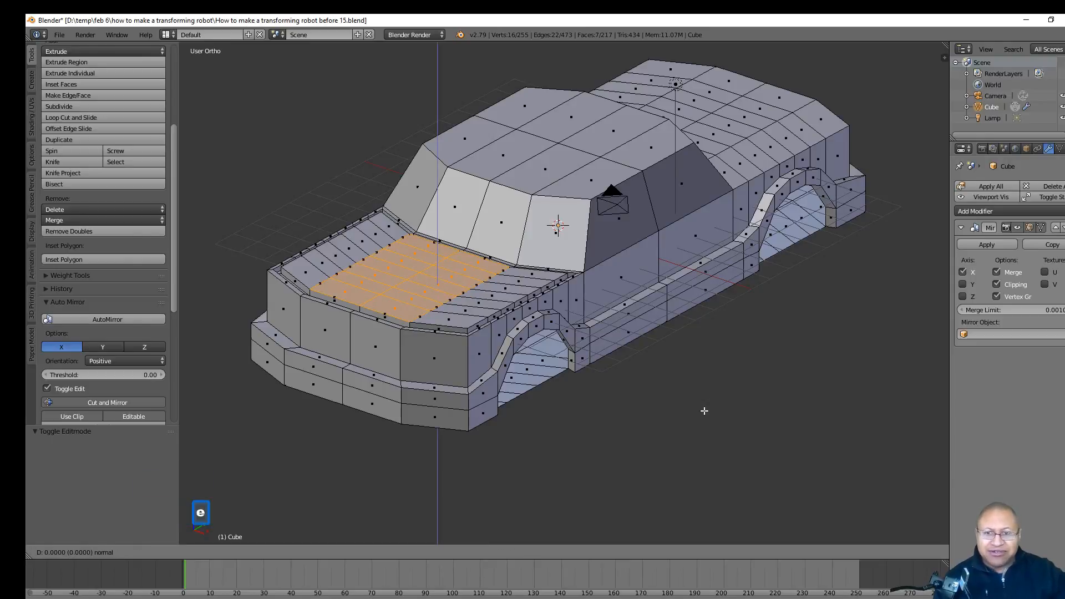
{"action": "right_click", "coordinate": [704, 410]}
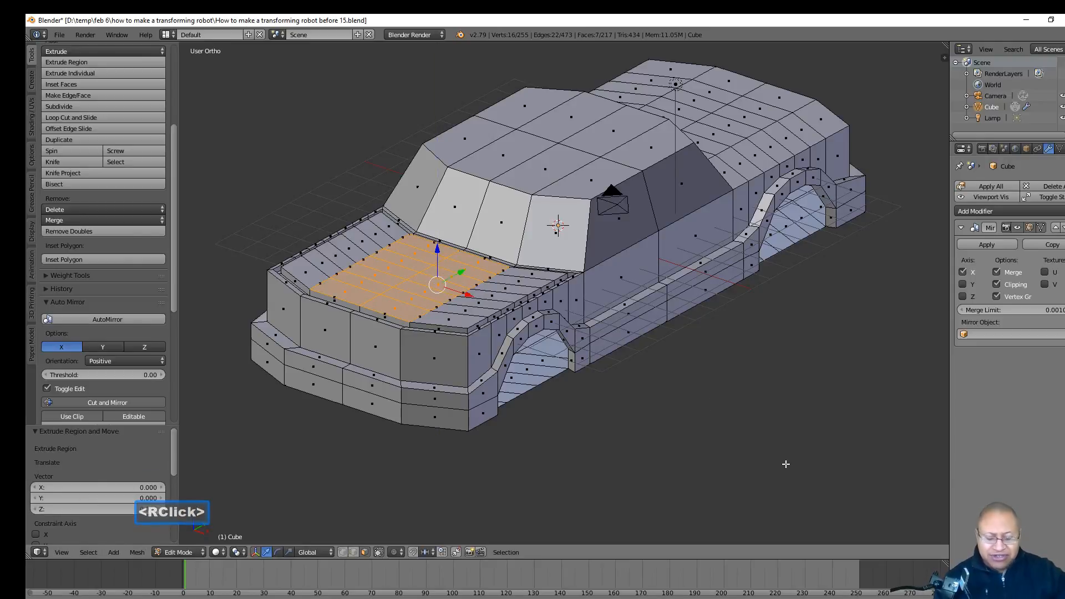
{"action": "key", "text": "s"}
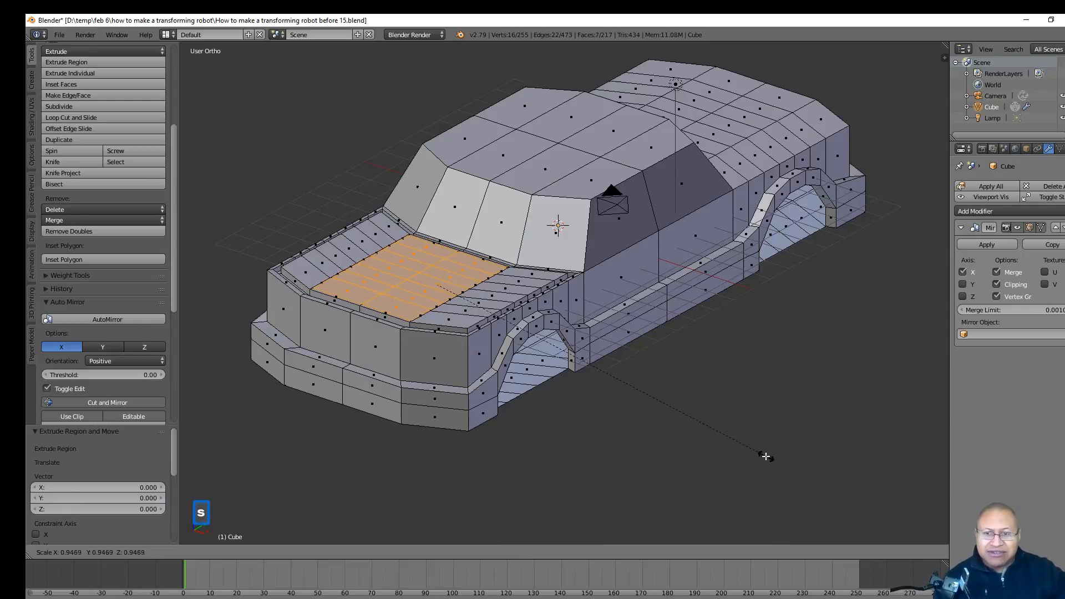
{"action": "left_click", "coordinate": [760, 454]}
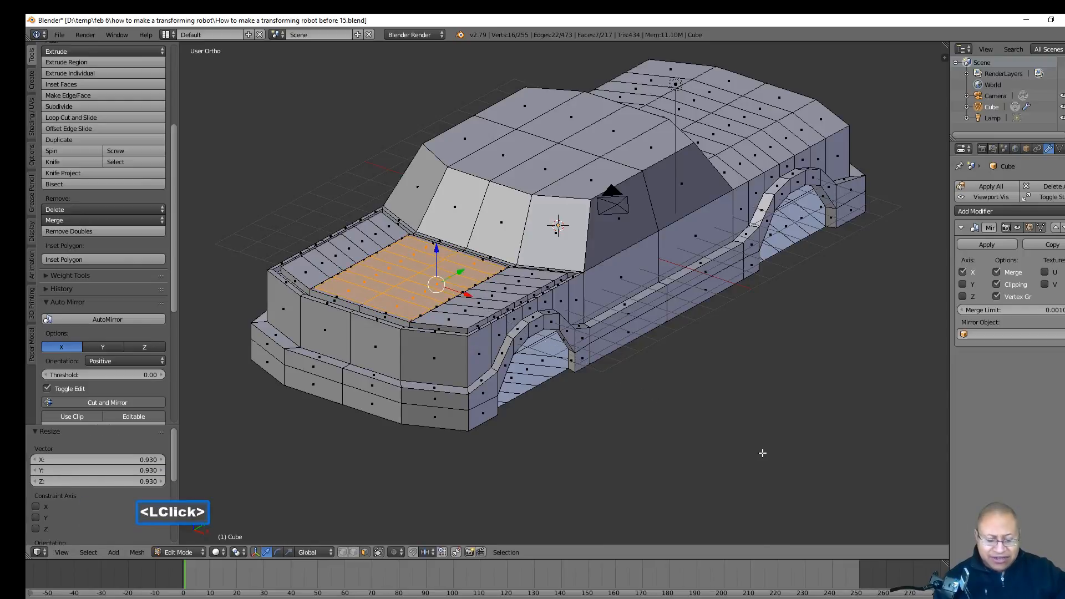
- Extrude the inset middle hood faces and lower them about 0.16 units along Z
{"action": "key", "text": "e"}
{"action": "right_click", "coordinate": [760, 452]}
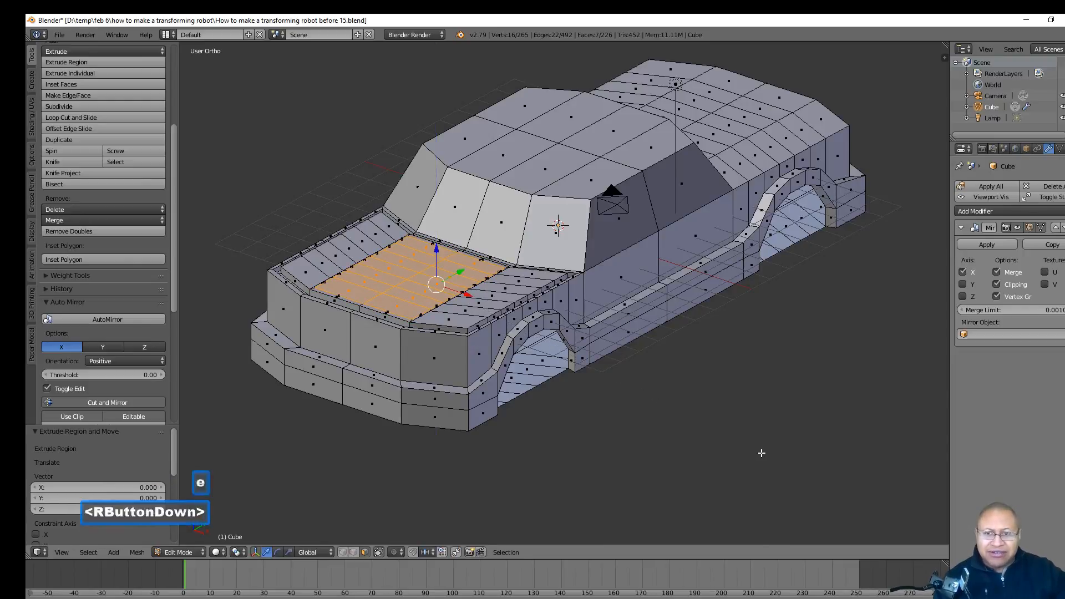
{"action": "left_click", "coordinate": [436, 253]}
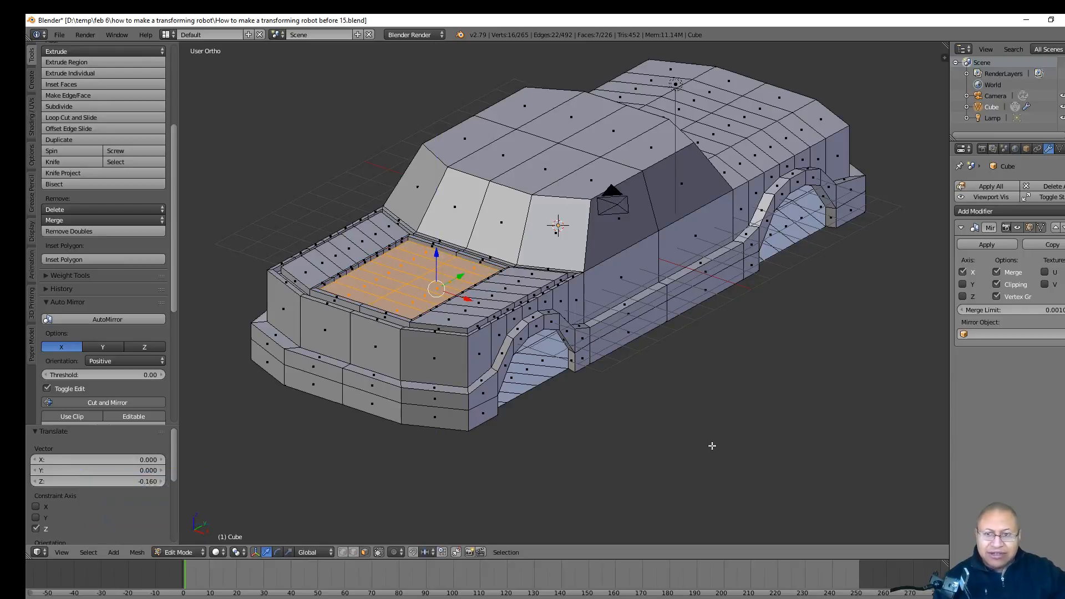
- Extrude the recessed middle hood faces in place at a scale of about 0.925, and extrude them again upward about 0.281 units along Z
{"action": "key", "text": "e"}
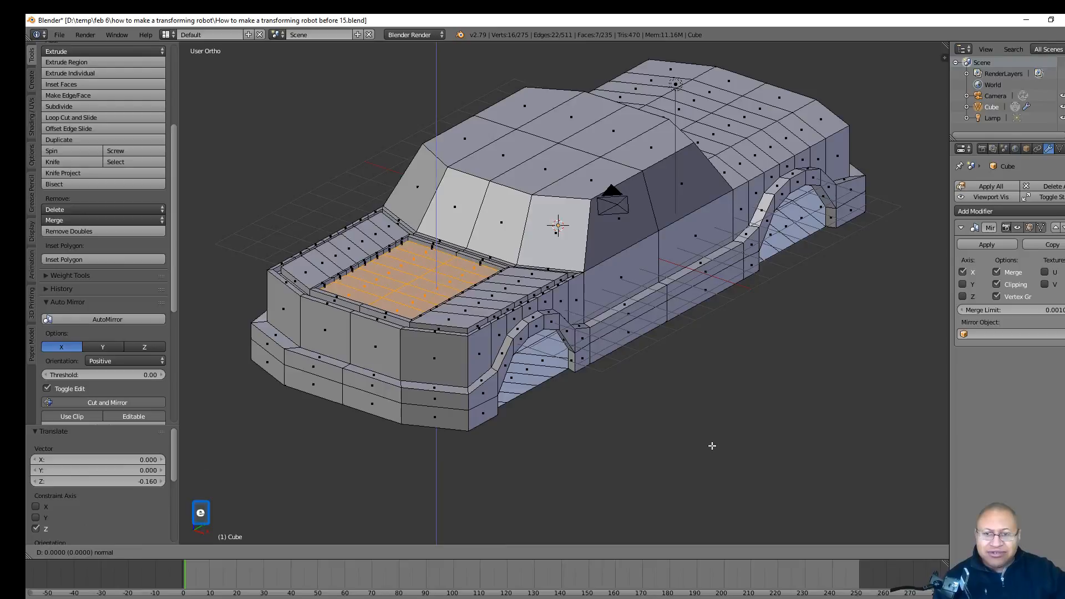
{"action": "right_click", "coordinate": [725, 456]}
{"action": "key", "text": "s"}
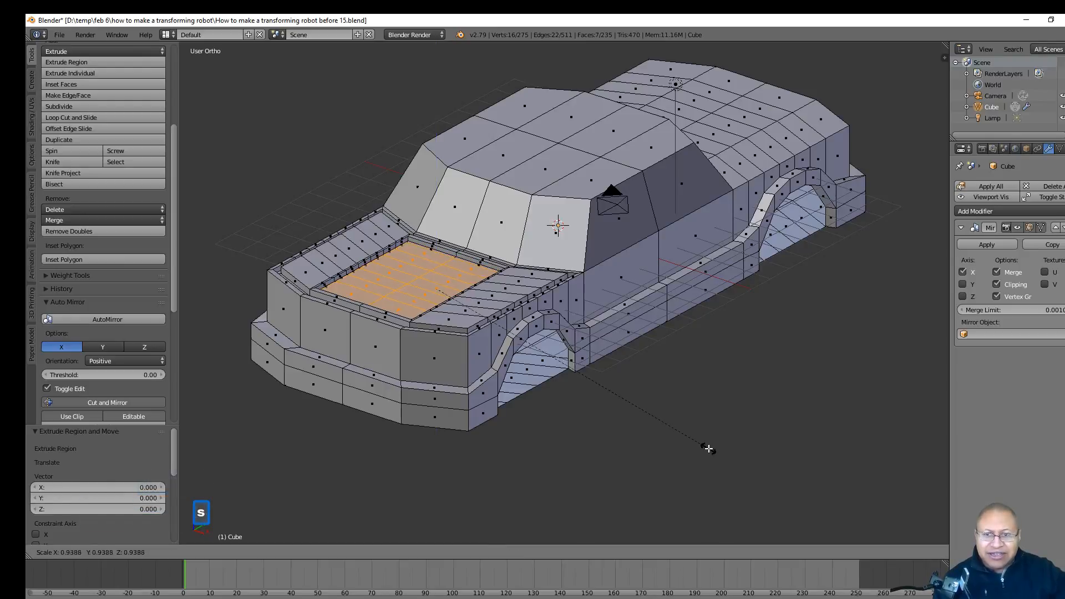
{"action": "left_click", "coordinate": [704, 446]}
{"action": "key", "text": "e"}
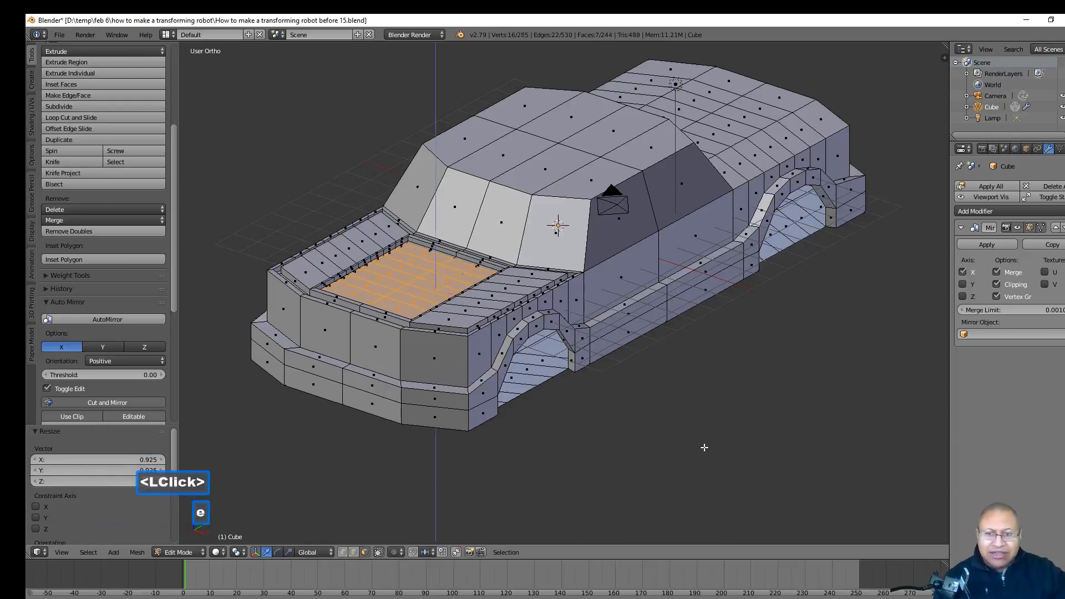
{"action": "right_click", "coordinate": [696, 444]}
{"action": "left_click_drag", "start_coordinate": [436, 255], "coordinate": [436, 254]}
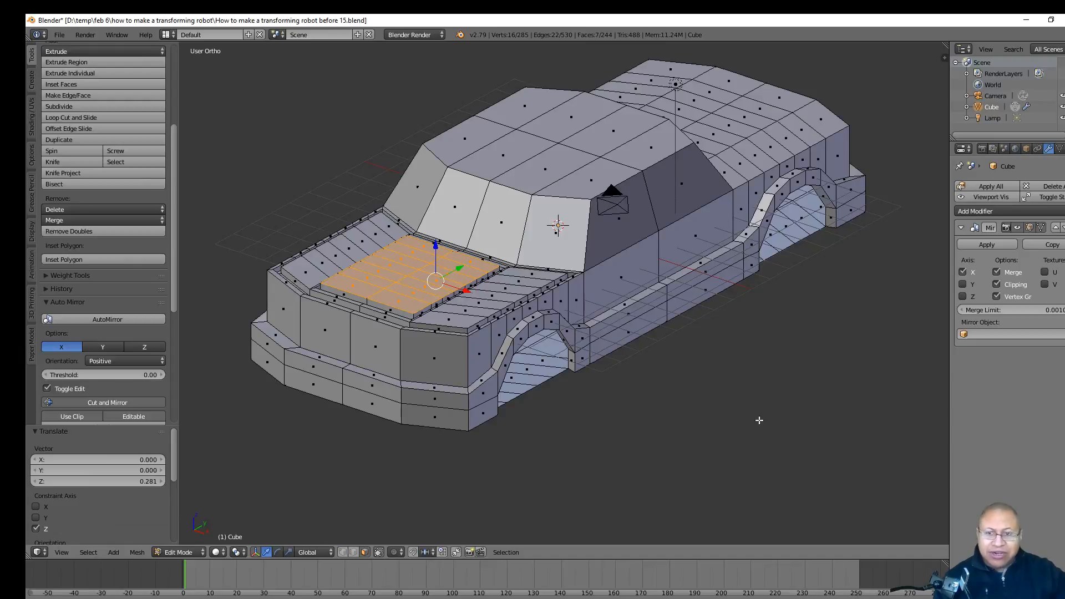
- Extrude the raised middle hood faces in place and scale them to about 0.76
{"action": "key", "text": "e"}
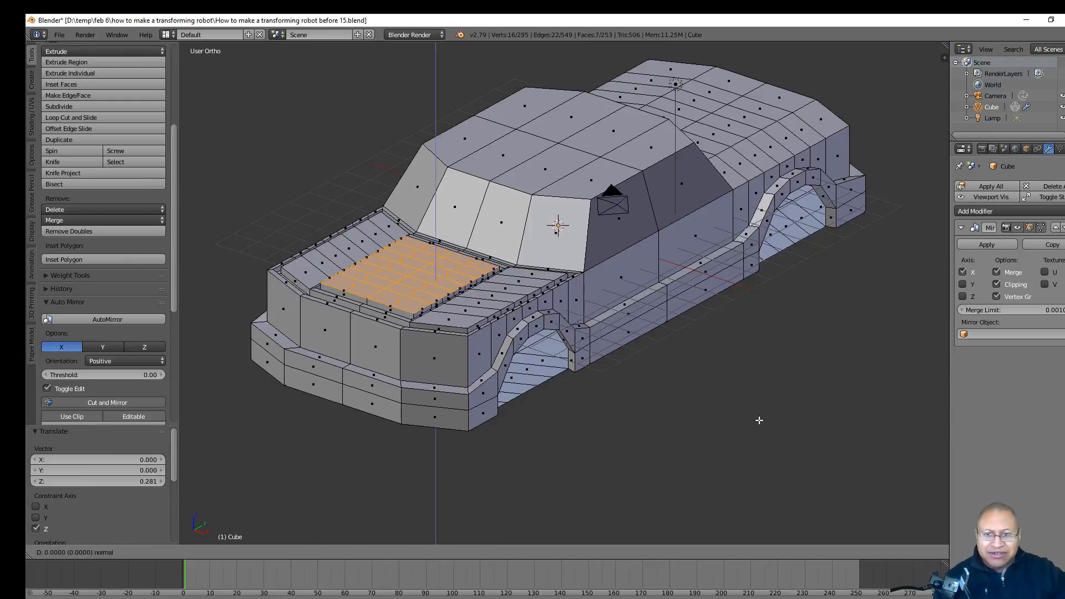
{"action": "right_click", "coordinate": [759, 420]}
{"action": "key", "text": "s"}
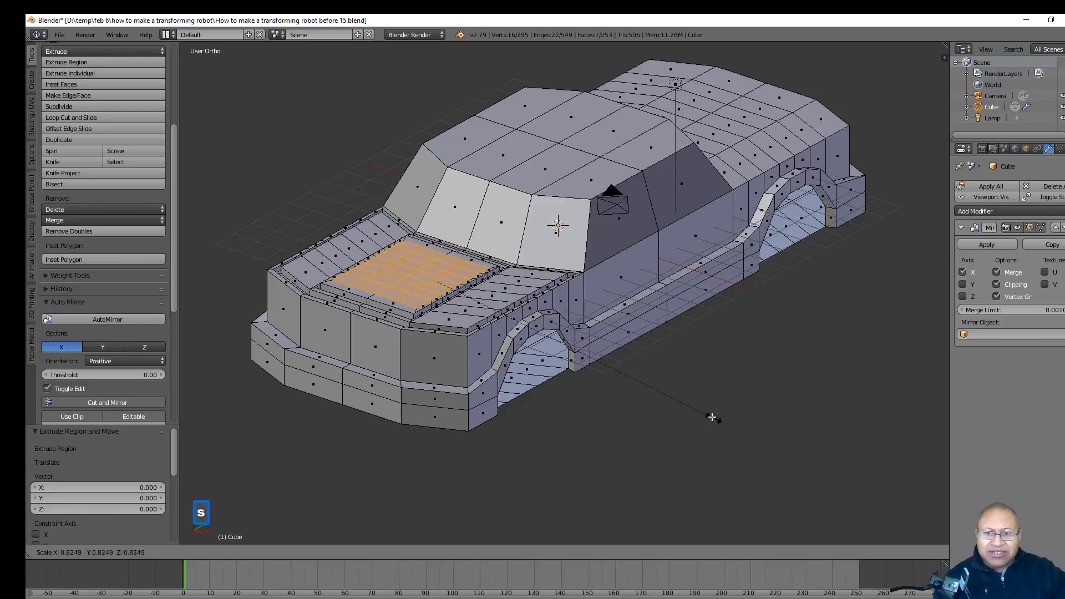
{"action": "left_click", "coordinate": [690, 407]}
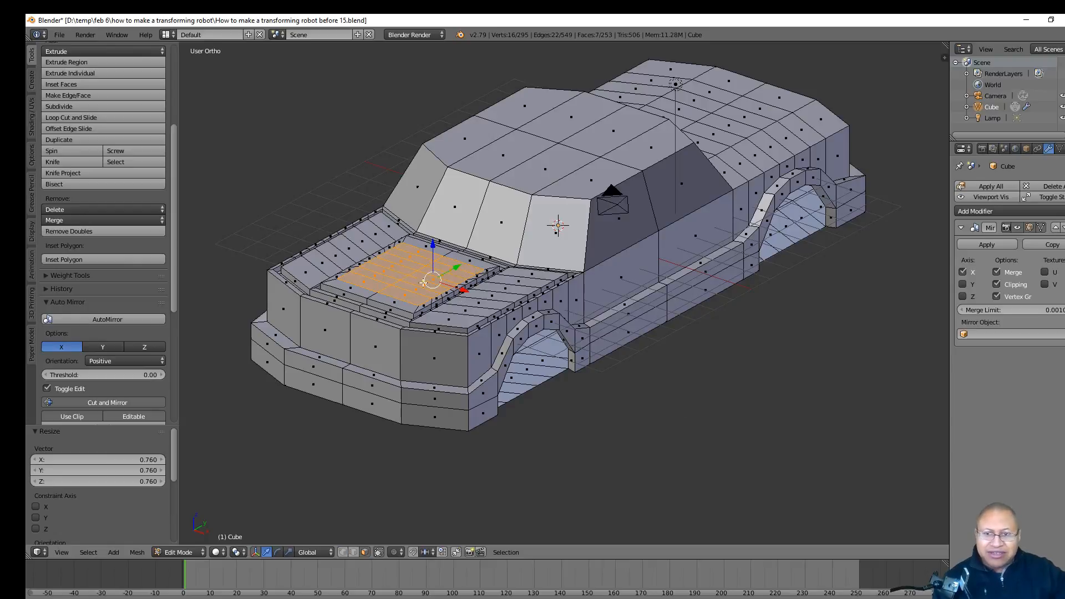
- Scale the inset hood faces to about 0.598 along X and move them about 0.361 units along Y
{"action": "key", "text": "s"}
{"action": "key", "text": "x"}
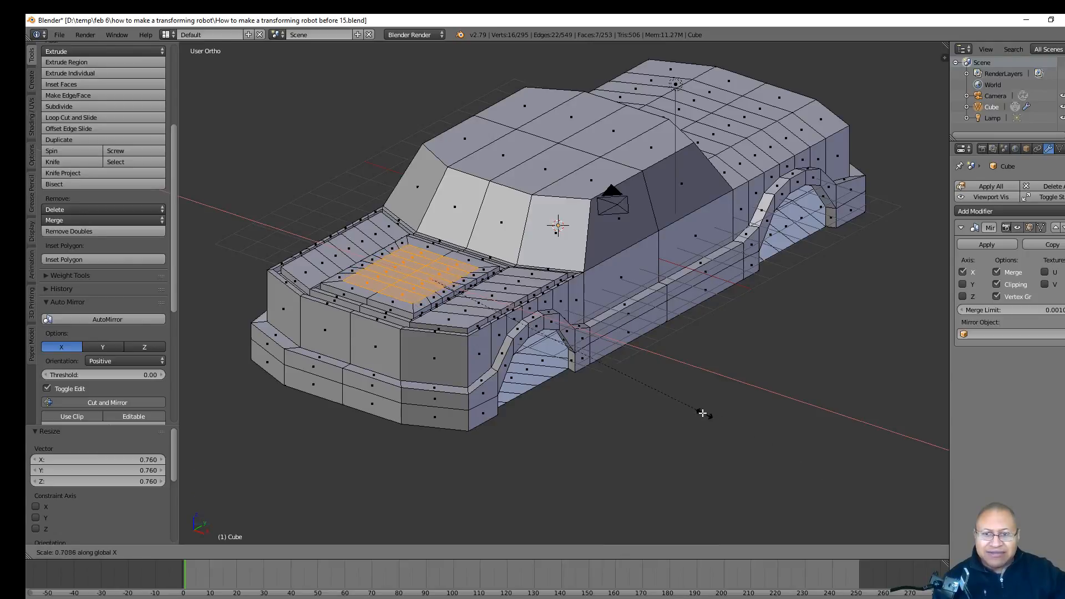
{"action": "left_click", "coordinate": [660, 398]}
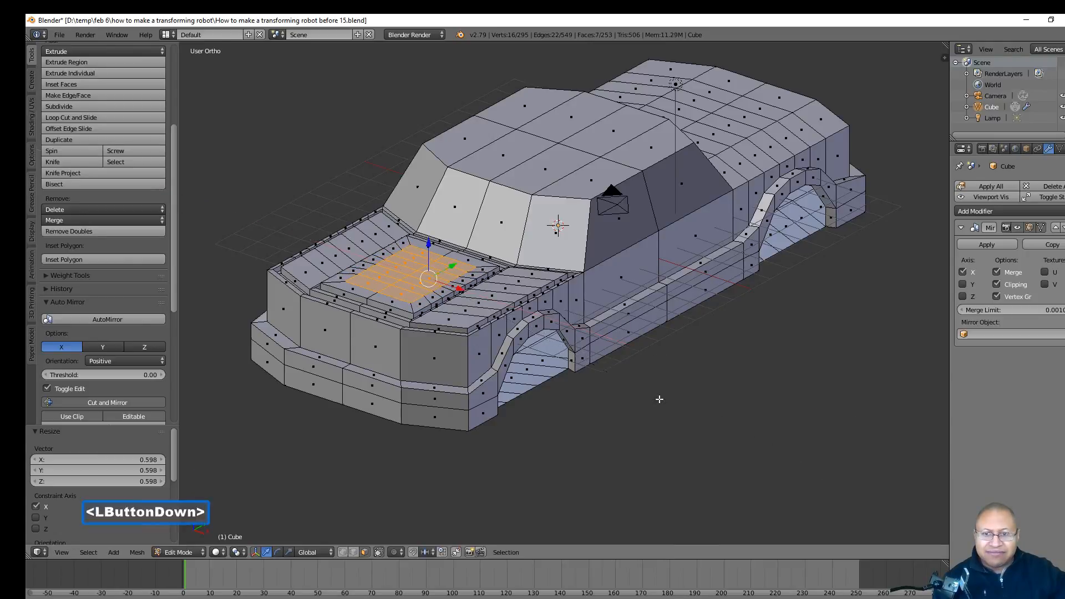
{"action": "left_click_drag", "start_coordinate": [450, 265], "coordinate": [453, 267]}
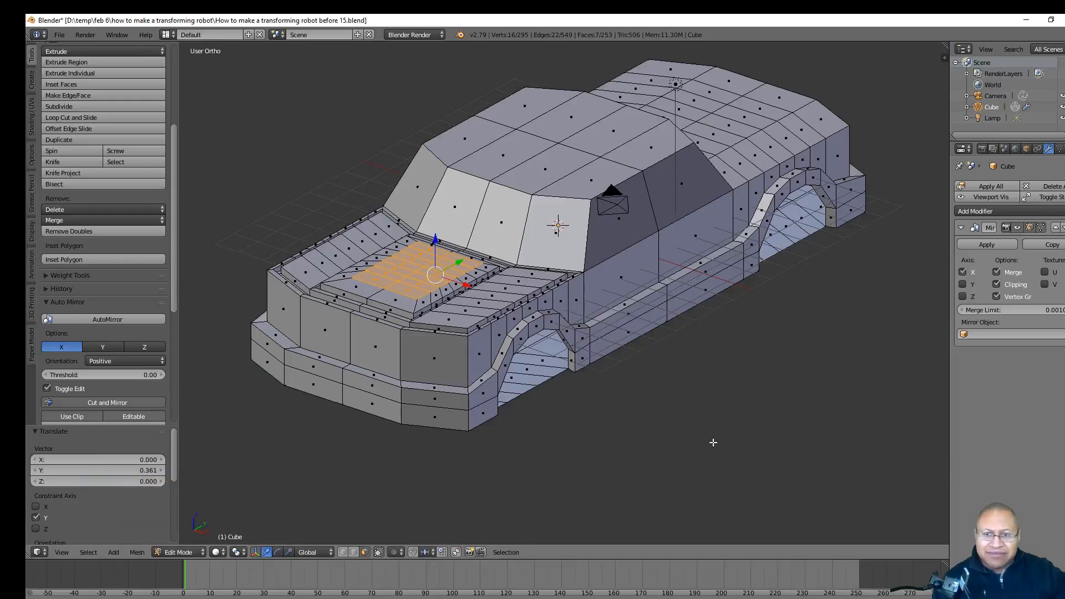
- Extrude the inset hood faces down about 0.06 units along Z, and extrude them again in place at a scale of about 0.893
{"action": "key", "text": "e"}
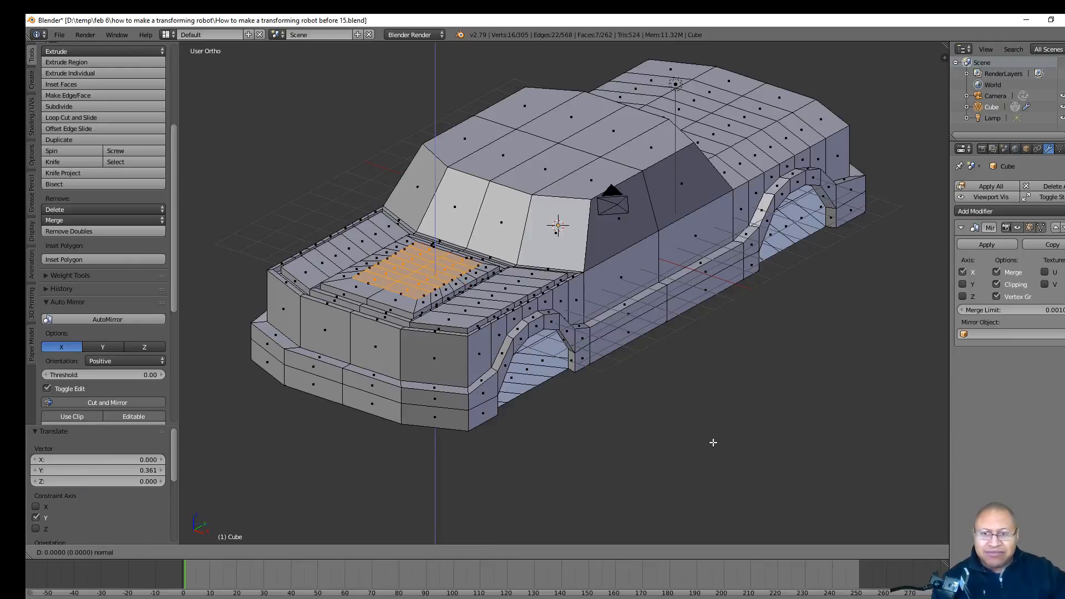
{"action": "right_click", "coordinate": [713, 442]}
{"action": "left_click_drag", "start_coordinate": [435, 240], "coordinate": [435, 241]}
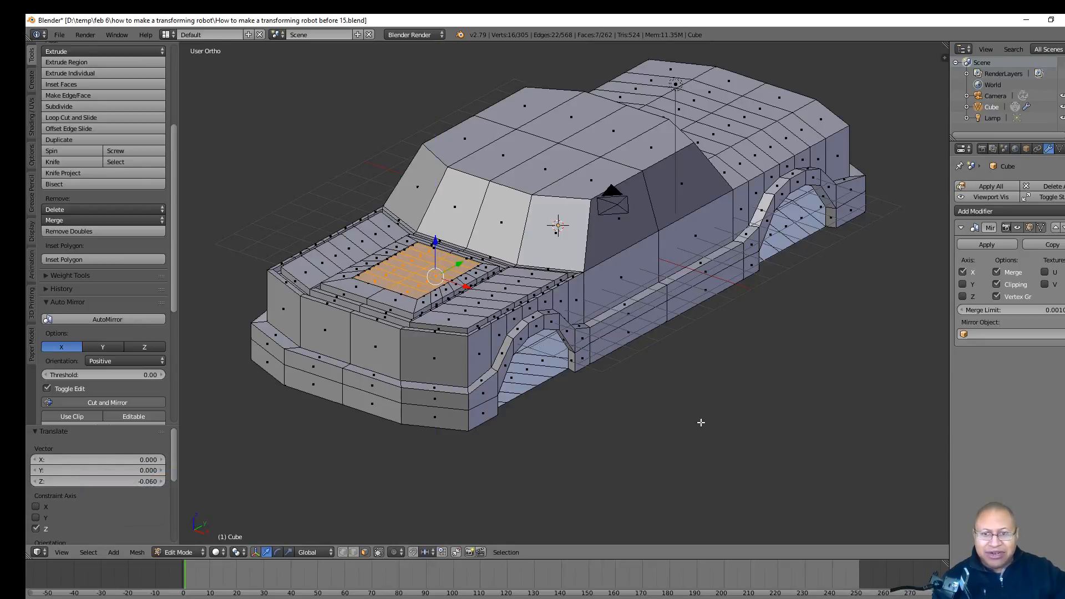
{"action": "key", "text": "e"}
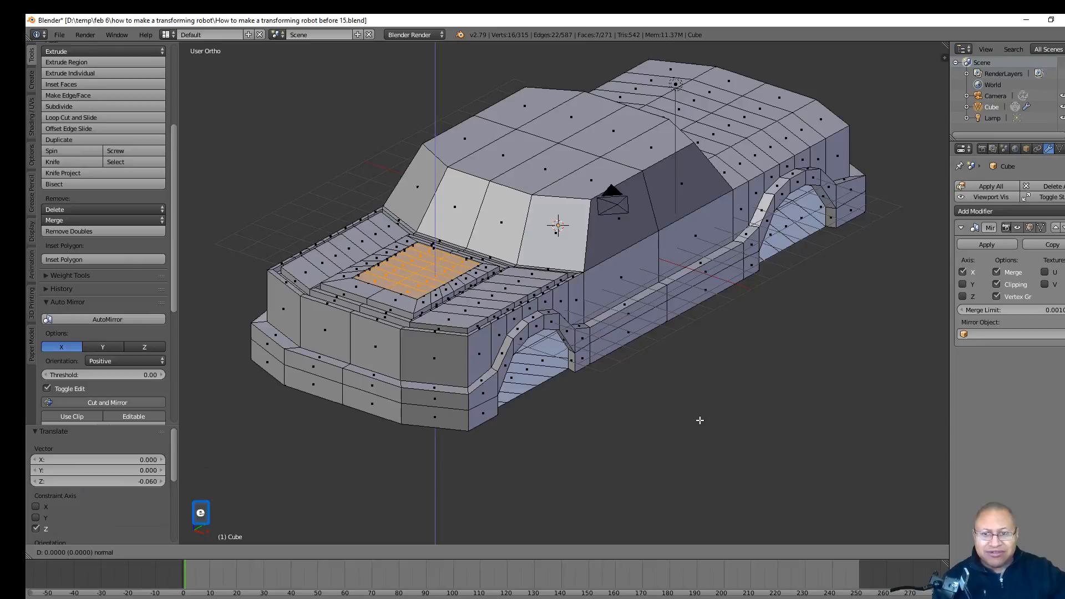
{"action": "right_click", "coordinate": [700, 421]}
{"action": "key", "text": "s"}
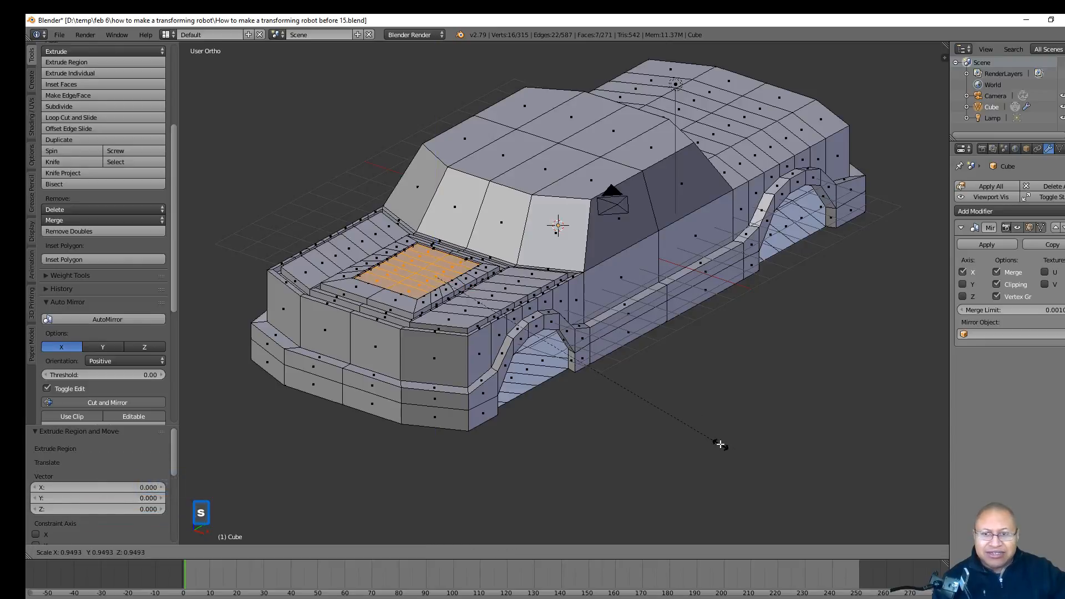
{"action": "left_click", "coordinate": [703, 436]}
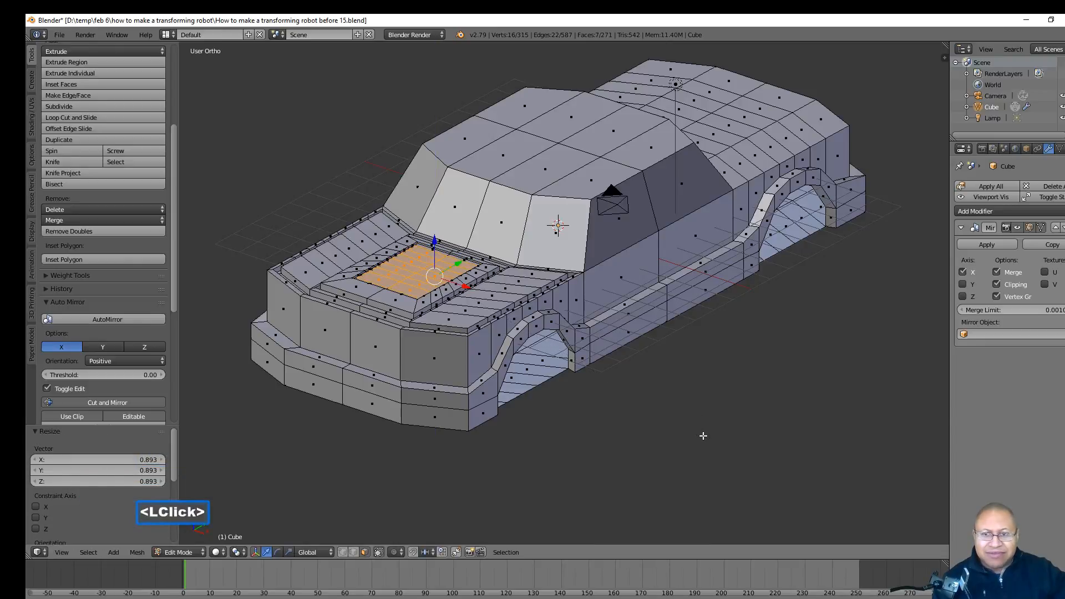
- Extrude the innermost hood faces up about 0.642 units along Z and narrow them to about 0.683 along X
{"action": "key", "text": "e"}
{"action": "right_click", "coordinate": [699, 436]}
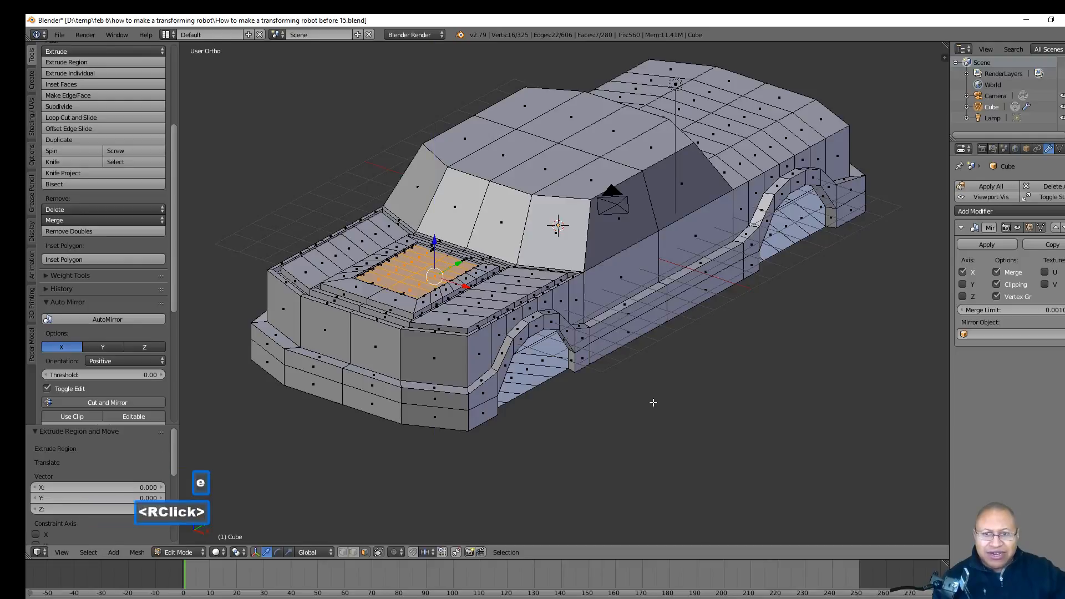
{"action": "left_click_drag", "start_coordinate": [435, 242], "coordinate": [434, 226]}
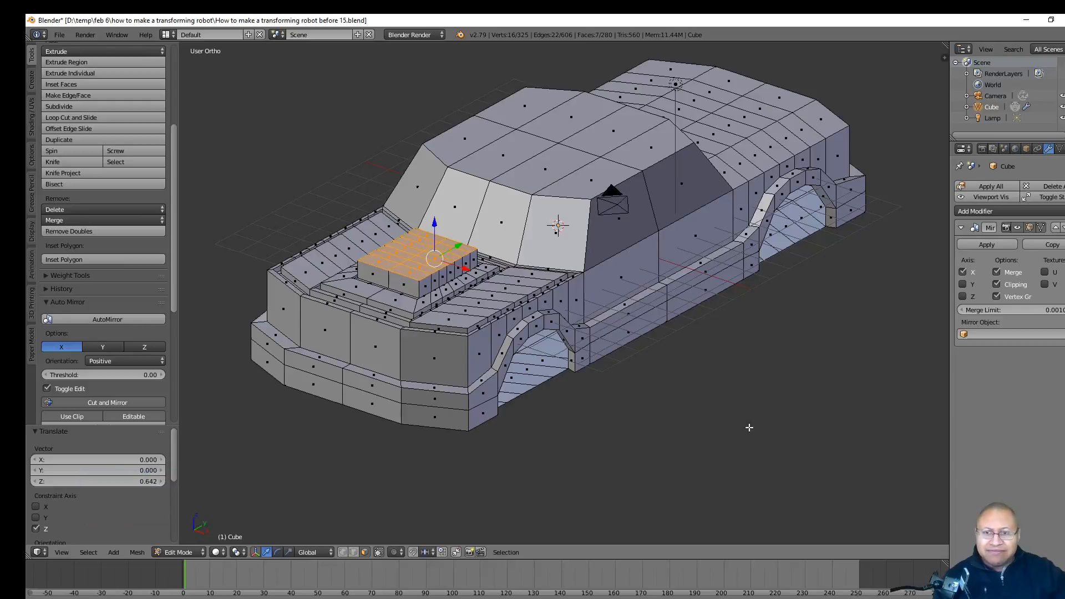
{"action": "key", "text": "s"}
{"action": "key", "text": "x"}
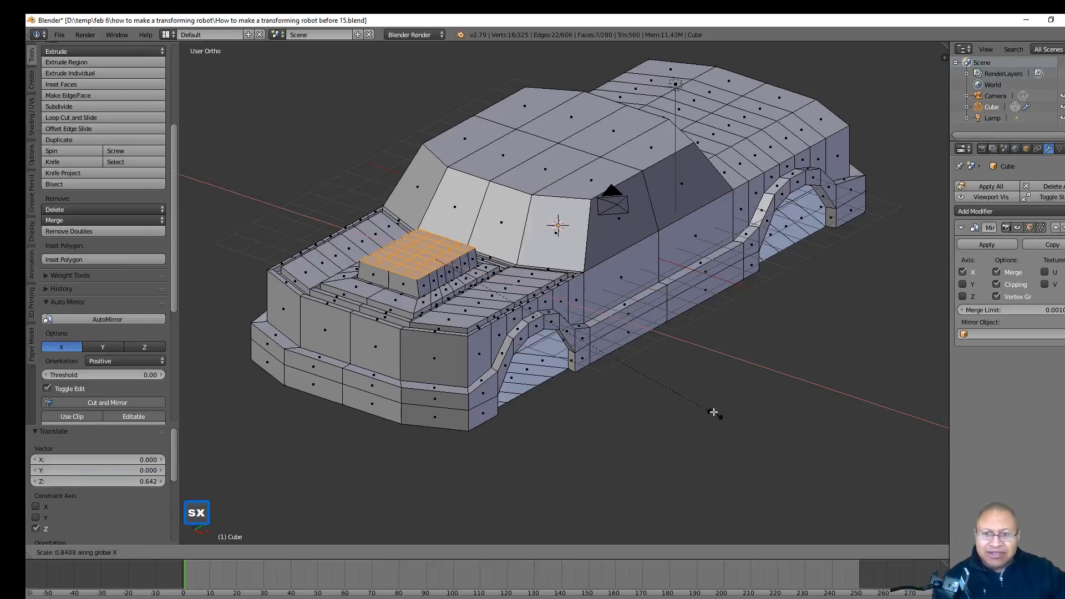
{"action": "left_click", "coordinate": [665, 381]}
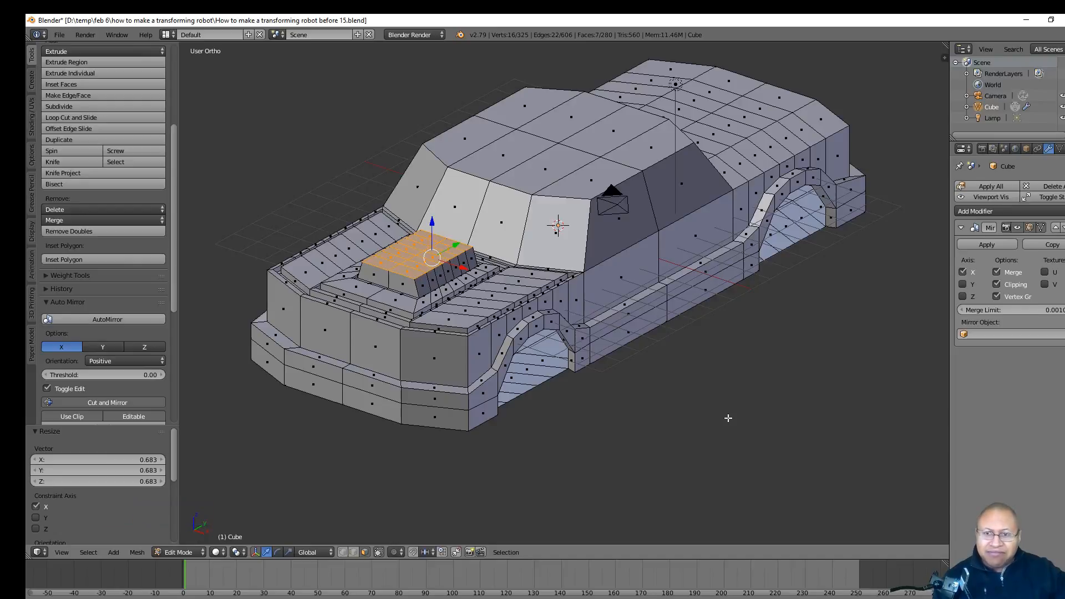
- Scale down the hood scoop's top faces along Y to taper its front and back, and deselect everything
{"action": "mouse_move", "coordinate": [744, 418]}
{"action": "middle_mouse_down"}
{"action": "mouse_move", "coordinate": [720, 430]}
{"action": "mouse_move", "coordinate": [621, 430]}
{"action": "mouse_move", "coordinate": [738, 431]}
{"action": "mouse_move", "coordinate": [754, 420]}
{"action": "middle_mouse_up"}
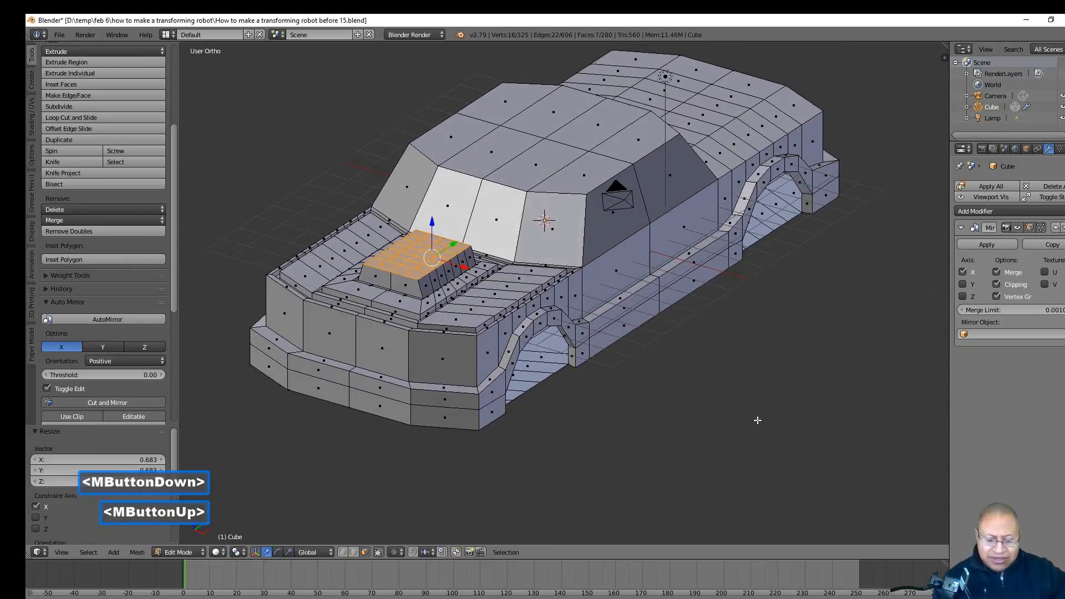
{"action": "key", "text": "s"}
{"action": "key", "text": "y"}
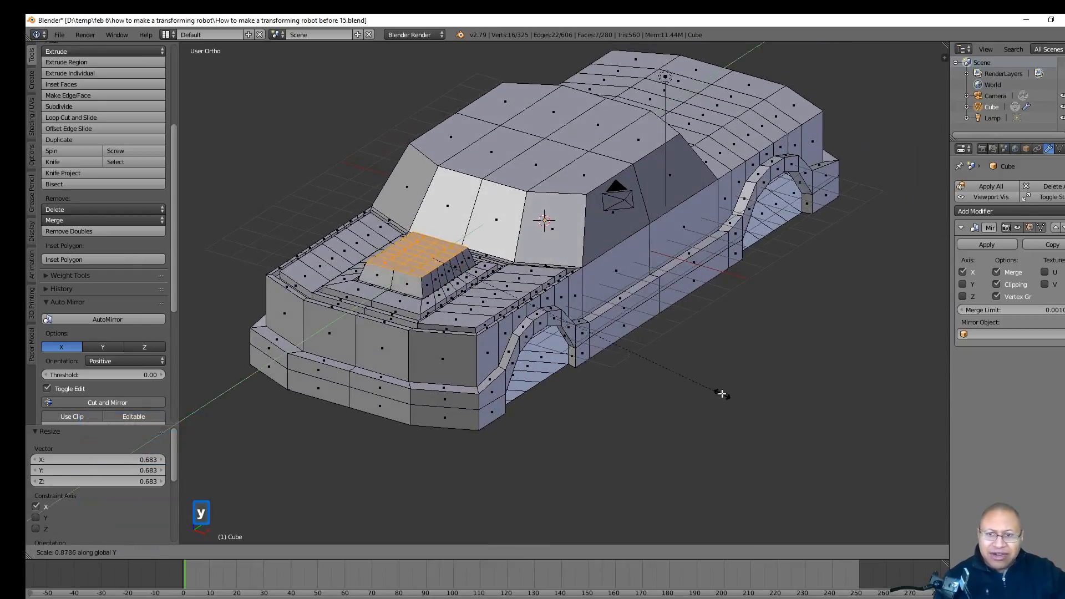
{"action": "left_click", "coordinate": [693, 376]}
{"action": "mouse_move", "coordinate": [721, 393]}
{"action": "middle_mouse_down"}
{"action": "mouse_move", "coordinate": [734, 402]}
{"action": "mouse_move", "coordinate": [675, 407]}
{"action": "mouse_move", "coordinate": [737, 397]}
{"action": "middle_mouse_up"}
{"action": "key", "text": "a"}
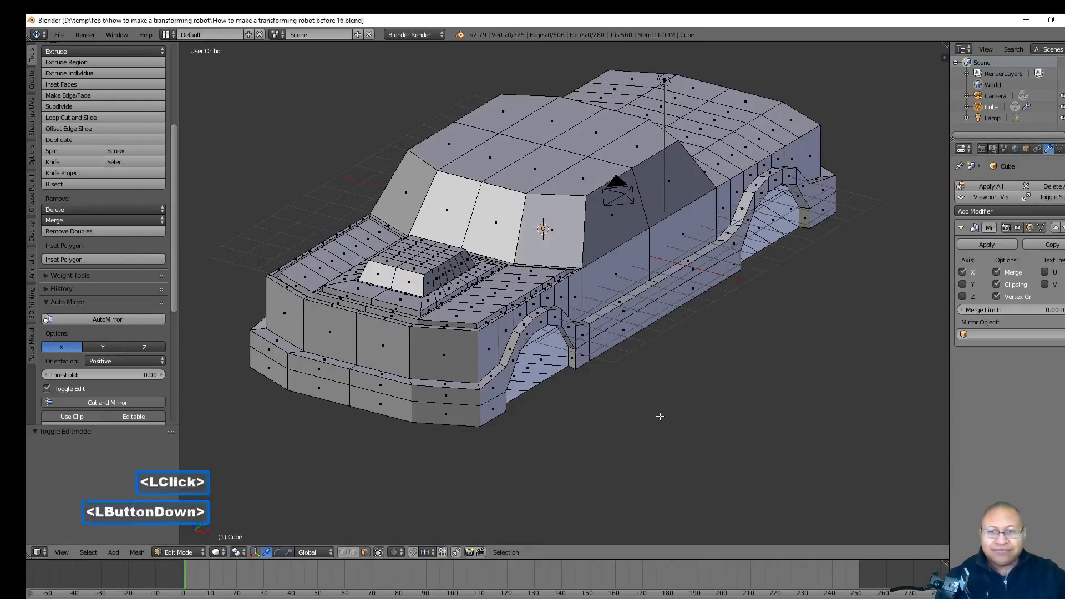
- In vertex mode, select the four lower vertices of the vertical edge line behind the front wheel arch and move them about 0.911 units along Y
{"action": "middle_click_drag", "start_coordinate": [775, 391], "coordinate": [710, 390]}
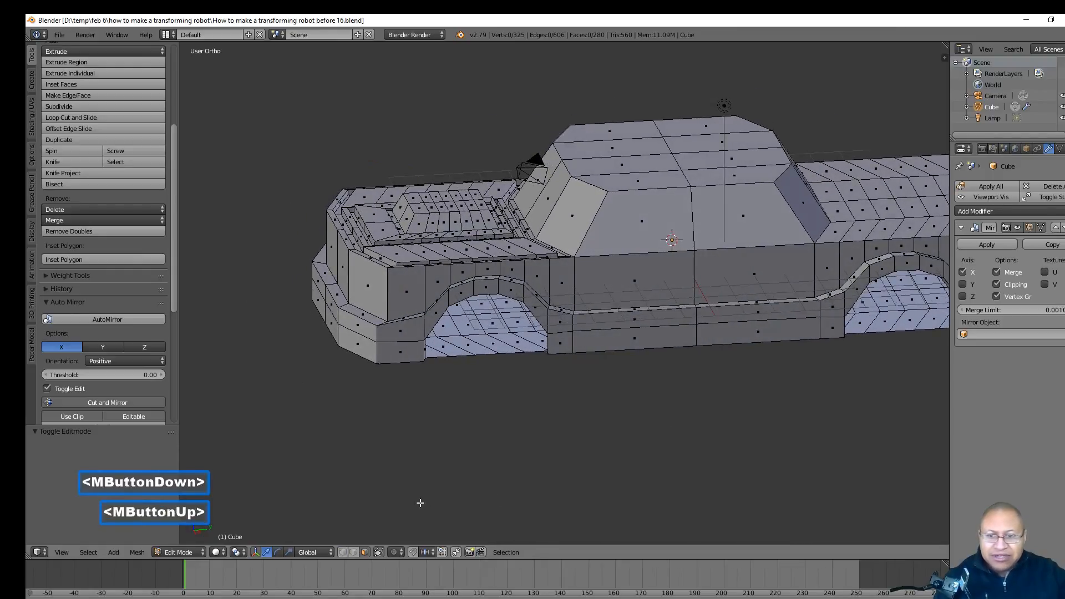
{"action": "left_click", "coordinate": [342, 552]}
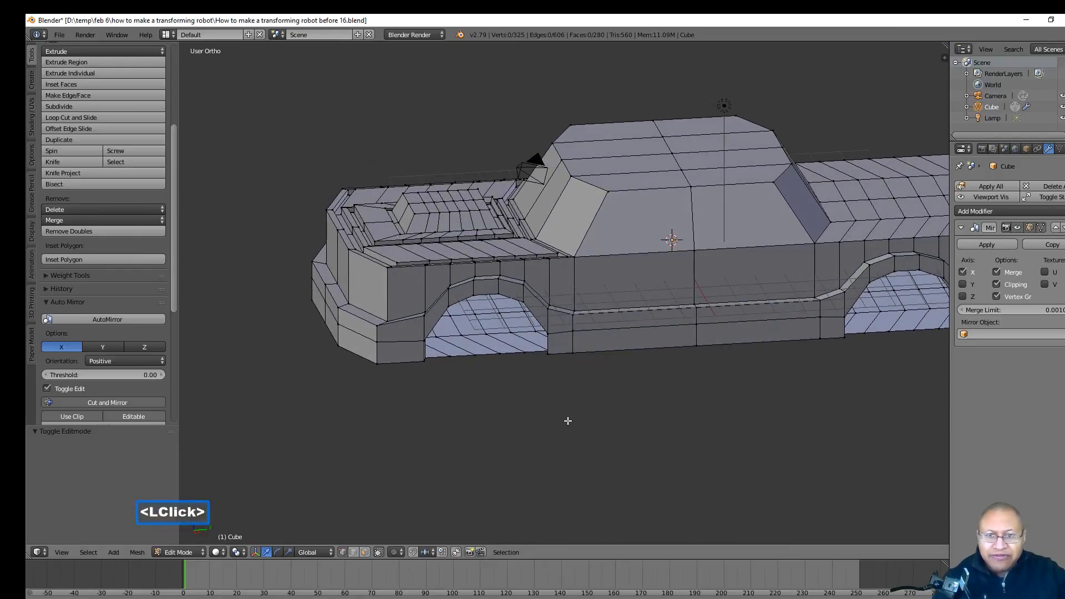
{"action": "scroll", "coordinate": [567, 420], "scroll_direction": "up", "scroll_amount": 3}
{"action": "left_click", "coordinate": [636, 325]}
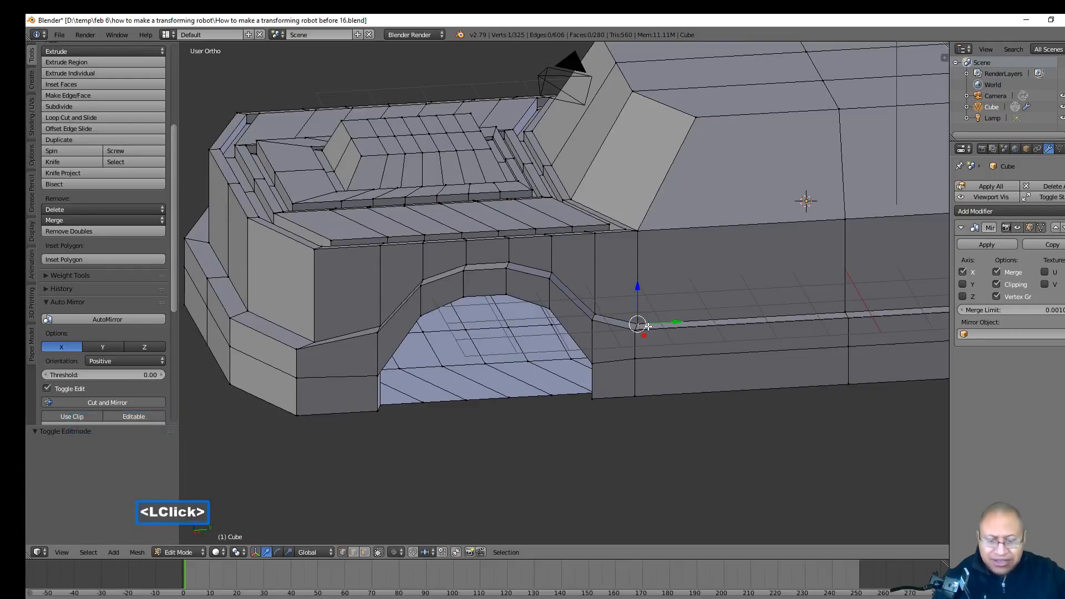
{"action": "scroll", "coordinate": [638, 325], "scroll_direction": "up", "scroll_amount": 2}
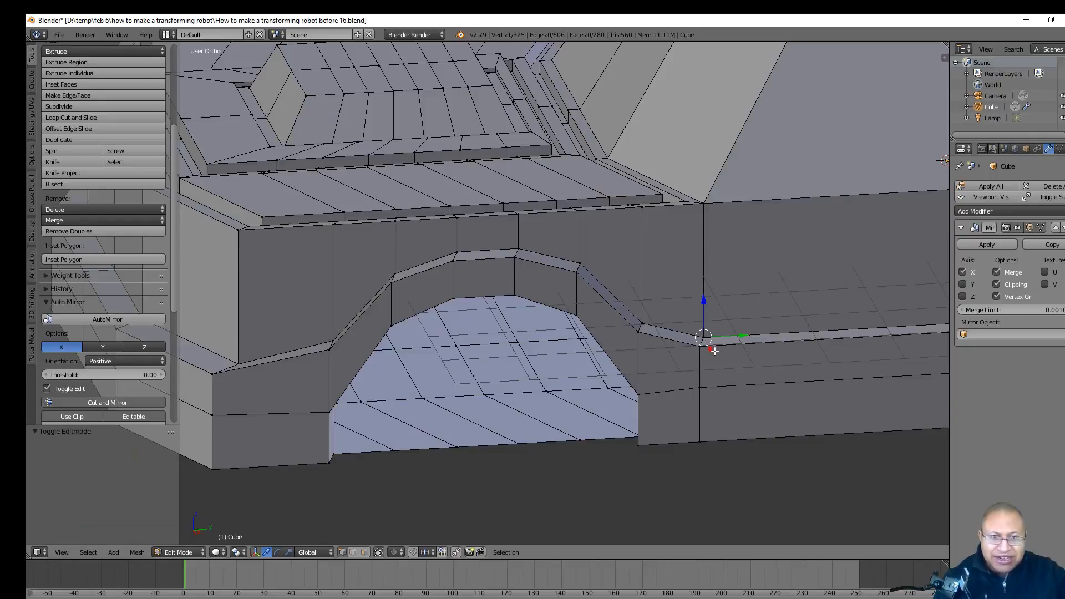
{"action": "left_click", "coordinate": [257, 552]}
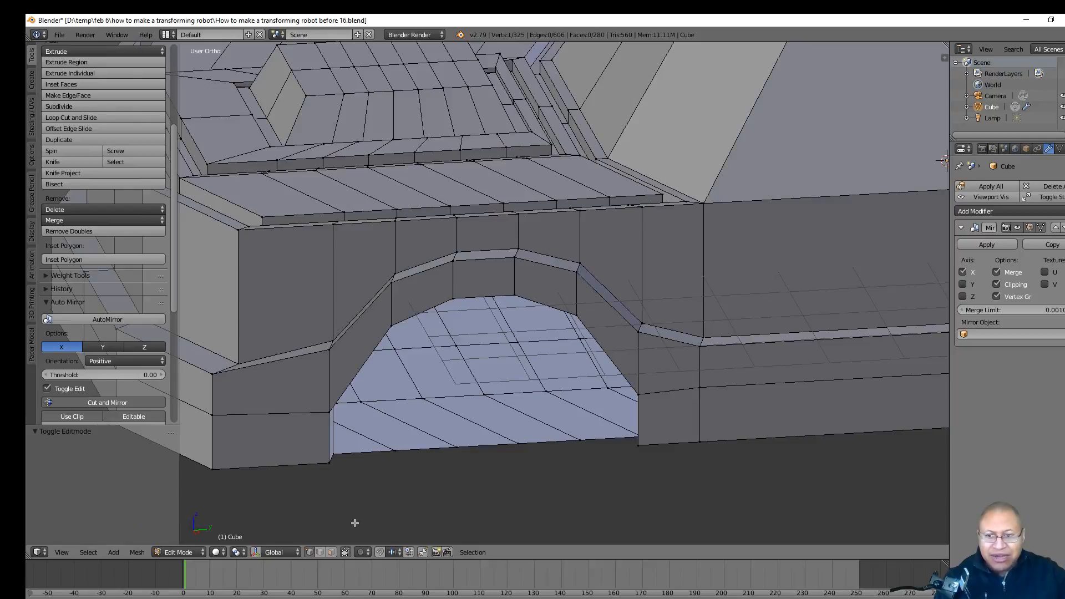
{"action": "left_click", "coordinate": [714, 387], "text": "shift"}
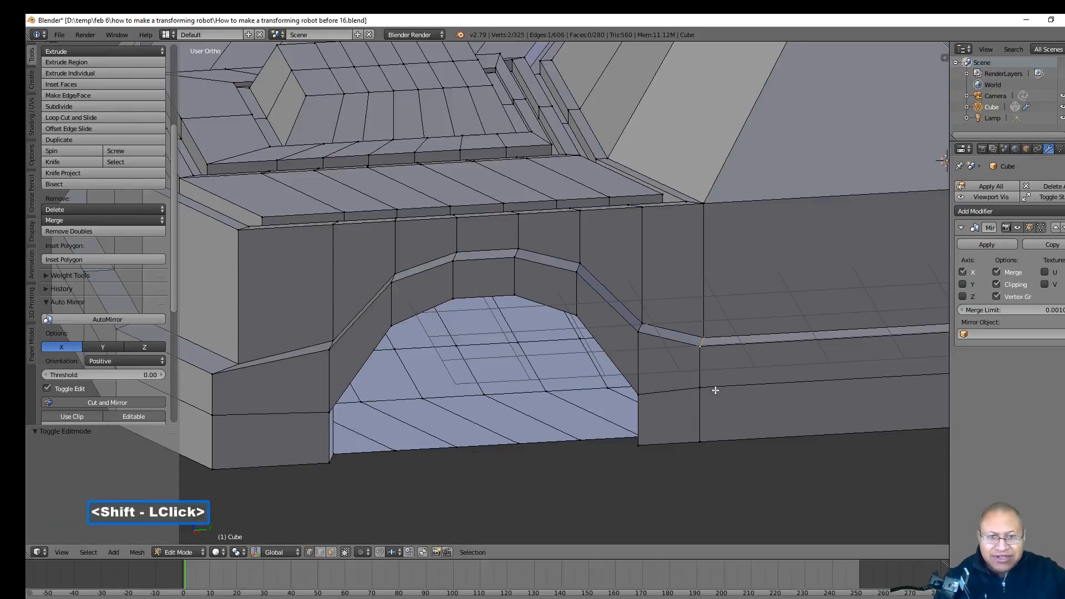
{"action": "left_click", "coordinate": [701, 389], "text": "shift"}
{"action": "left_click", "coordinate": [256, 552]}
{"action": "scroll", "coordinate": [771, 450], "scroll_direction": "down", "scroll_amount": 2}
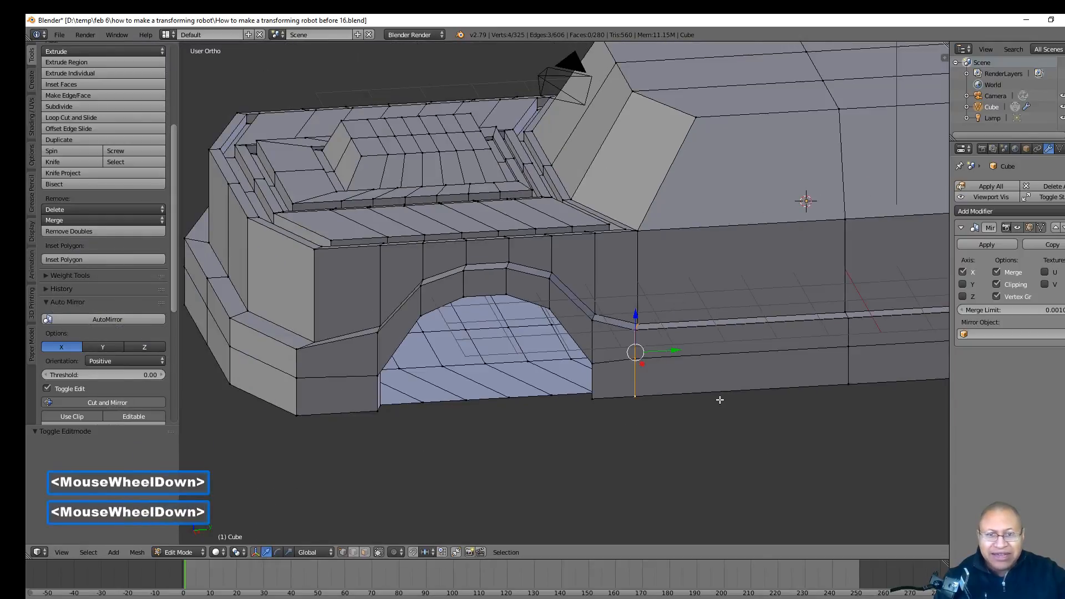
{"action": "left_click_drag", "start_coordinate": [671, 351], "coordinate": [719, 358]}
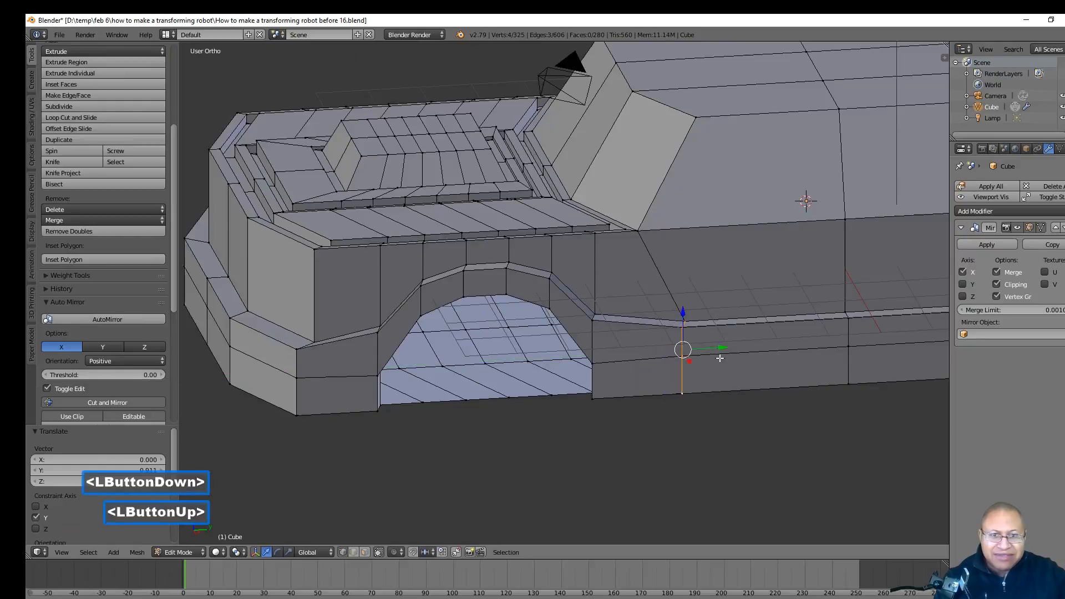
- Remove the topmost vertex from the selection and move the remaining three side trim vertices about 0.158 units along Y
{"action": "middle_click_drag", "start_coordinate": [740, 417], "coordinate": [754, 426]}
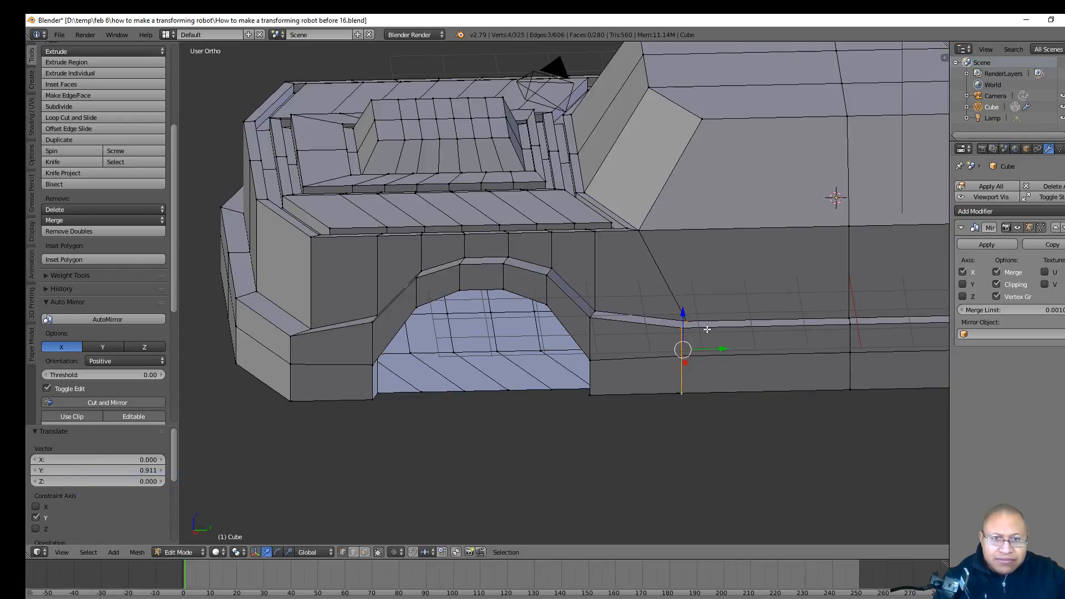
{"action": "left_click", "coordinate": [690, 320], "text": "shift"}
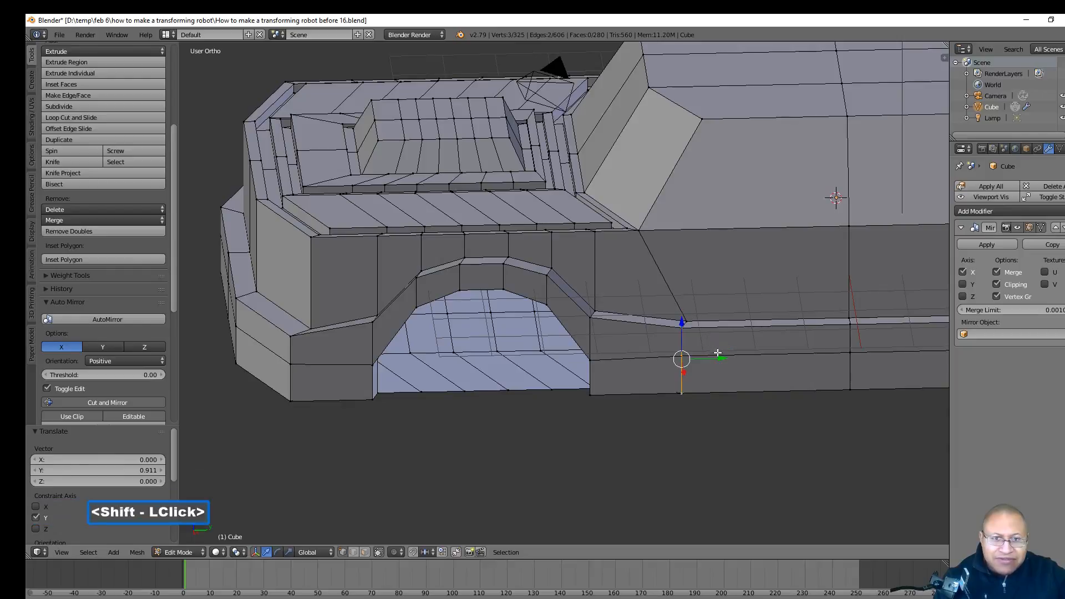
{"action": "left_click_drag", "start_coordinate": [721, 359], "coordinate": [728, 360]}
{"action": "mouse_move", "coordinate": [760, 406]}
{"action": "middle_mouse_down"}
{"action": "mouse_move", "coordinate": [756, 387]}
{"action": "mouse_move", "coordinate": [760, 397]}
{"action": "mouse_move", "coordinate": [748, 396]}
{"action": "mouse_move", "coordinate": [775, 400]}
{"action": "middle_mouse_up"}
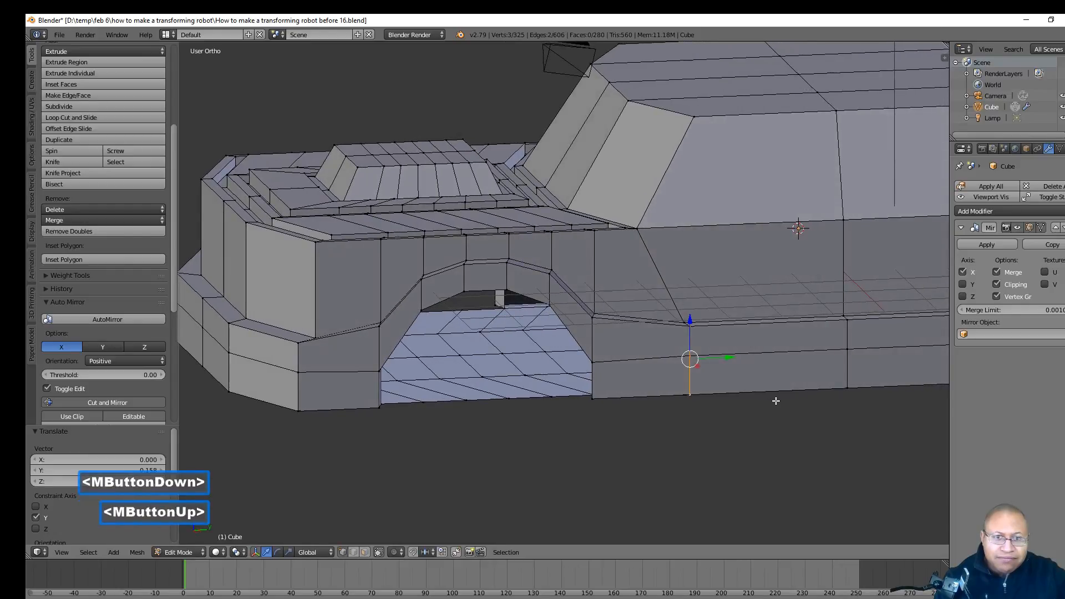
- Slant the lower door line behind the front wheel arch by moving its bottom vertex along Y and middle vertex about 0.126 along Y, then deselect
{"action": "left_click", "coordinate": [705, 390]}
{"action": "left_click_drag", "start_coordinate": [724, 391], "coordinate": [745, 397]}
{"action": "left_click", "coordinate": [690, 355]}
{"action": "left_click_drag", "start_coordinate": [720, 356], "coordinate": [730, 359]}
{"action": "middle_click_drag", "start_coordinate": [791, 407], "coordinate": [815, 421]}
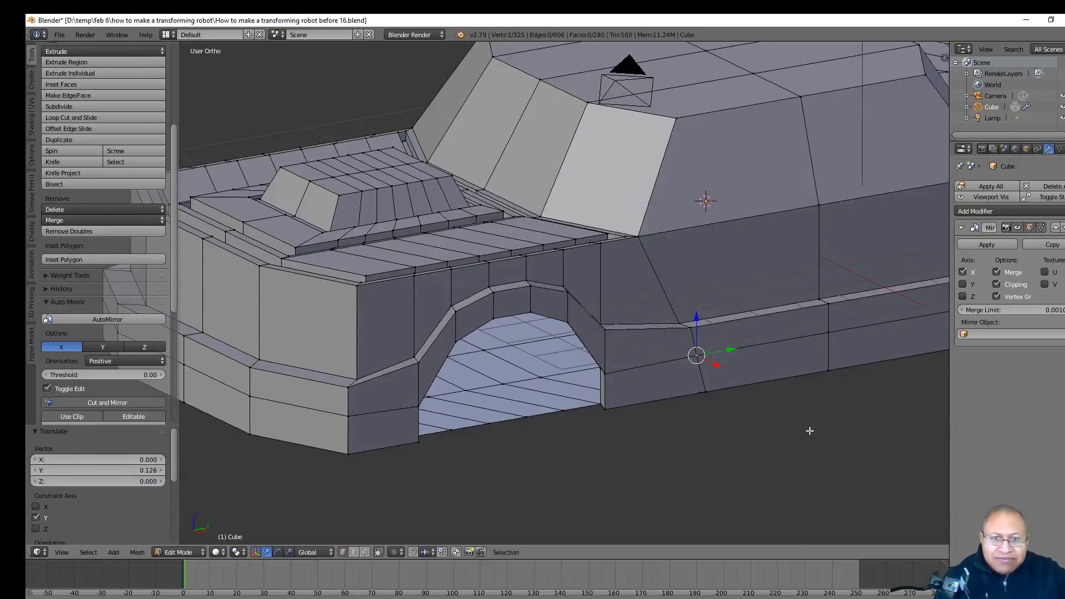
{"action": "left_click", "coordinate": [705, 389]}
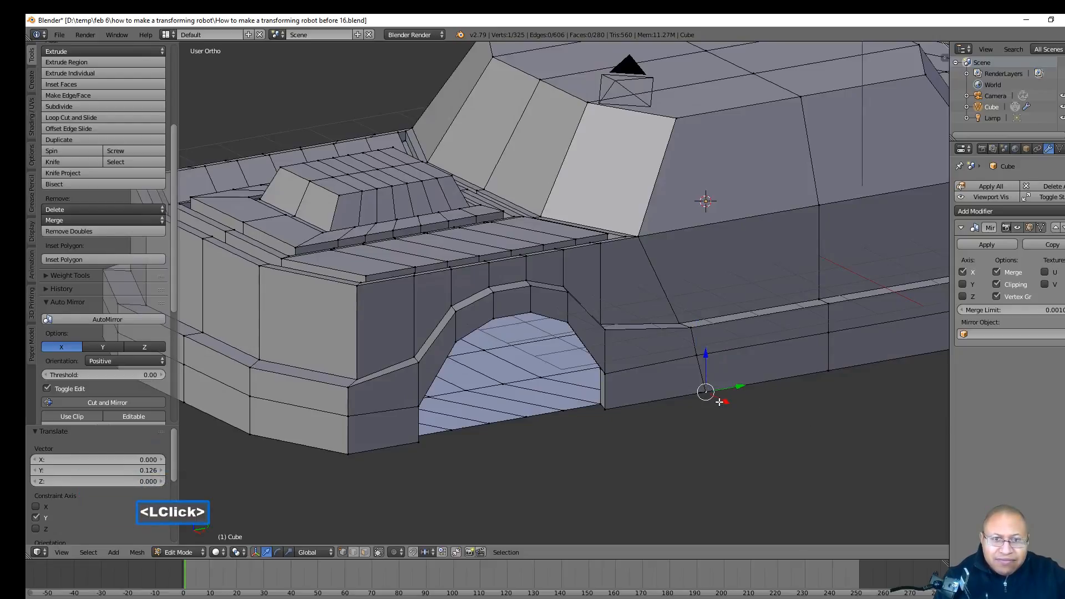
{"action": "key", "text": "a"}
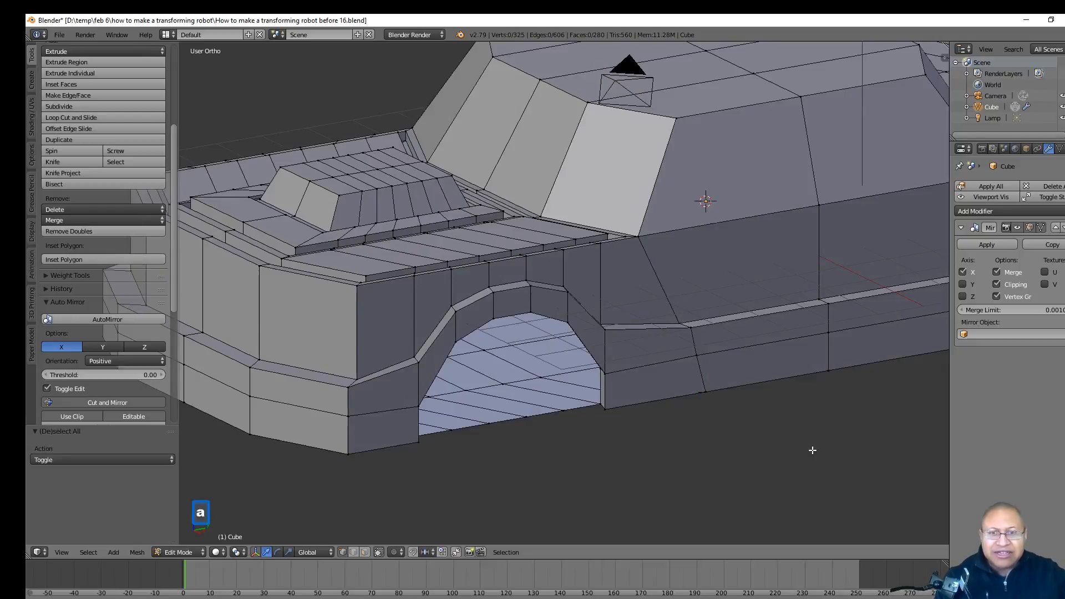
- In face mode, select the central front face above the bumper, extrude it in place and scale it to about 0.903
{"action": "scroll", "coordinate": [801, 447], "scroll_direction": "down", "scroll_amount": 1}
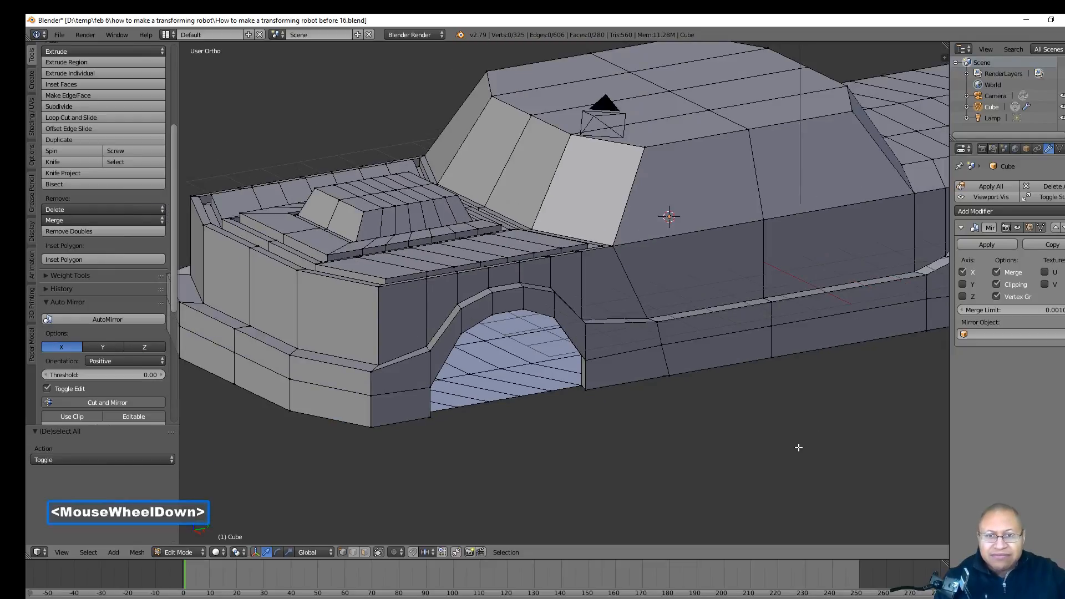
{"action": "scroll", "coordinate": [798, 446], "scroll_direction": "down", "scroll_amount": 1}
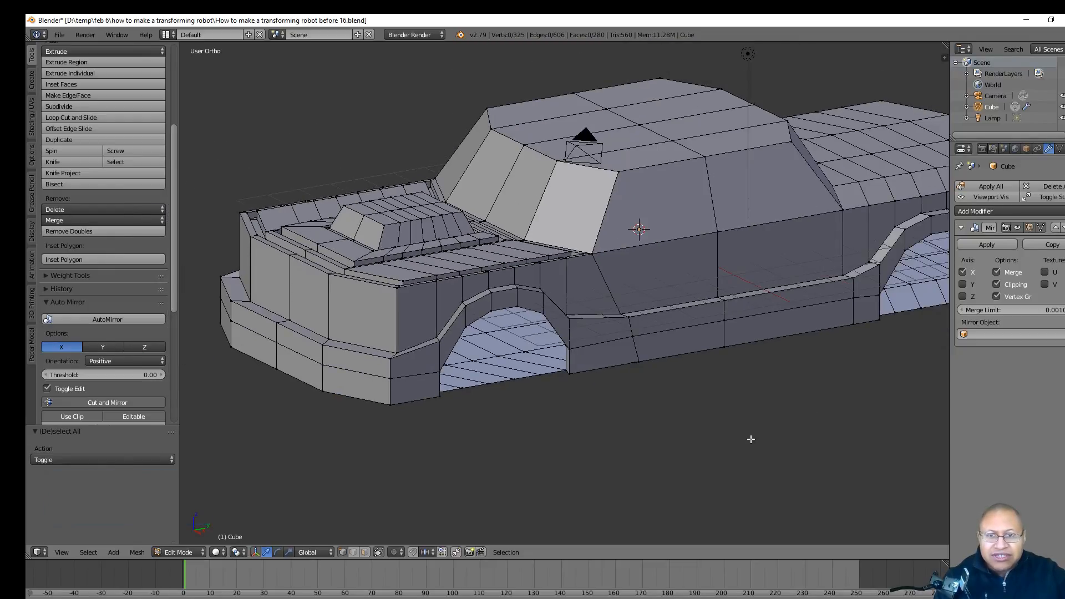
{"action": "mouse_move", "coordinate": [712, 430]}
{"action": "middle_mouse_down"}
{"action": "mouse_move", "coordinate": [760, 428]}
{"action": "mouse_move", "coordinate": [712, 436]}
{"action": "middle_mouse_up"}
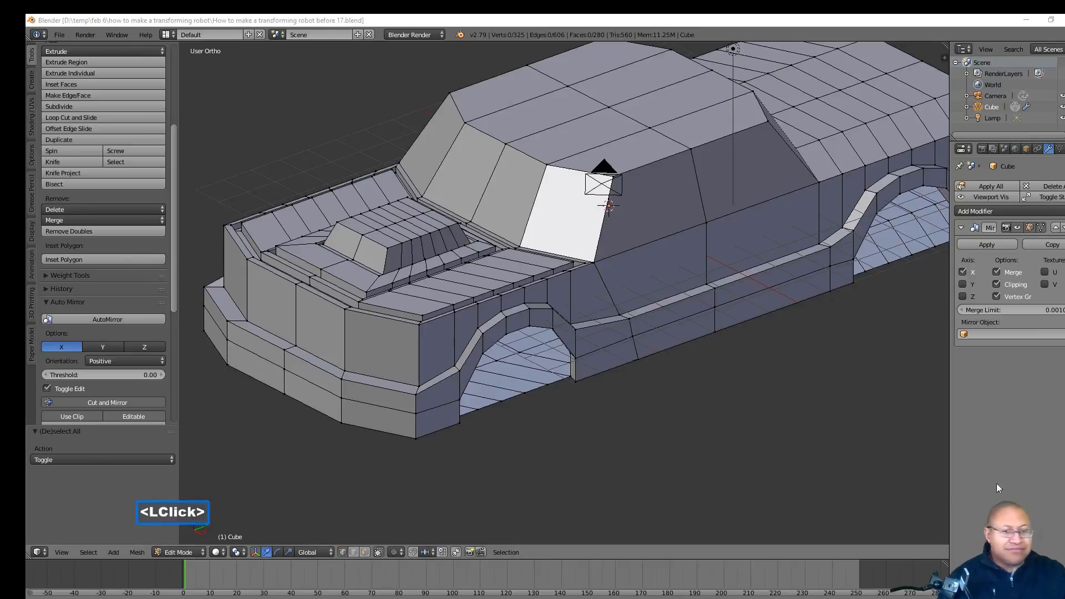
{"action": "left_click", "coordinate": [996, 487]}
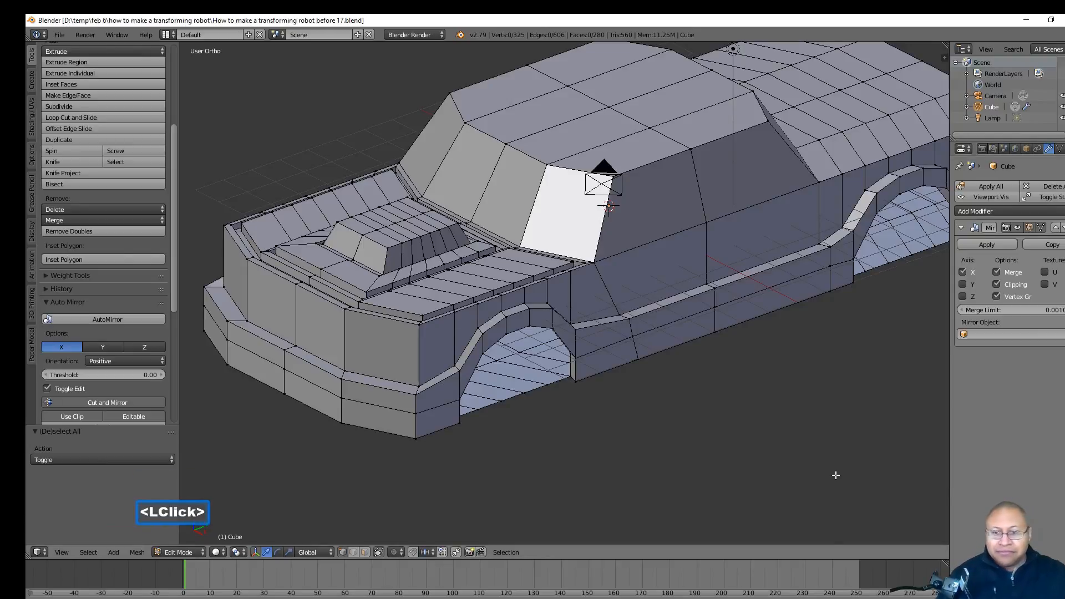
{"action": "left_click", "coordinate": [364, 552]}
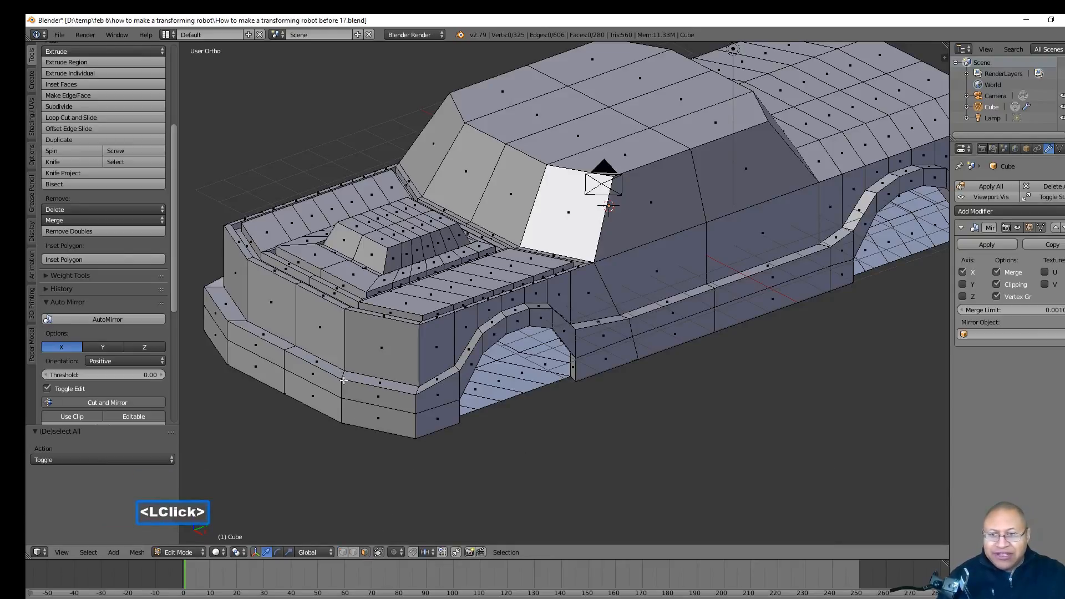
{"action": "left_click", "coordinate": [327, 332]}
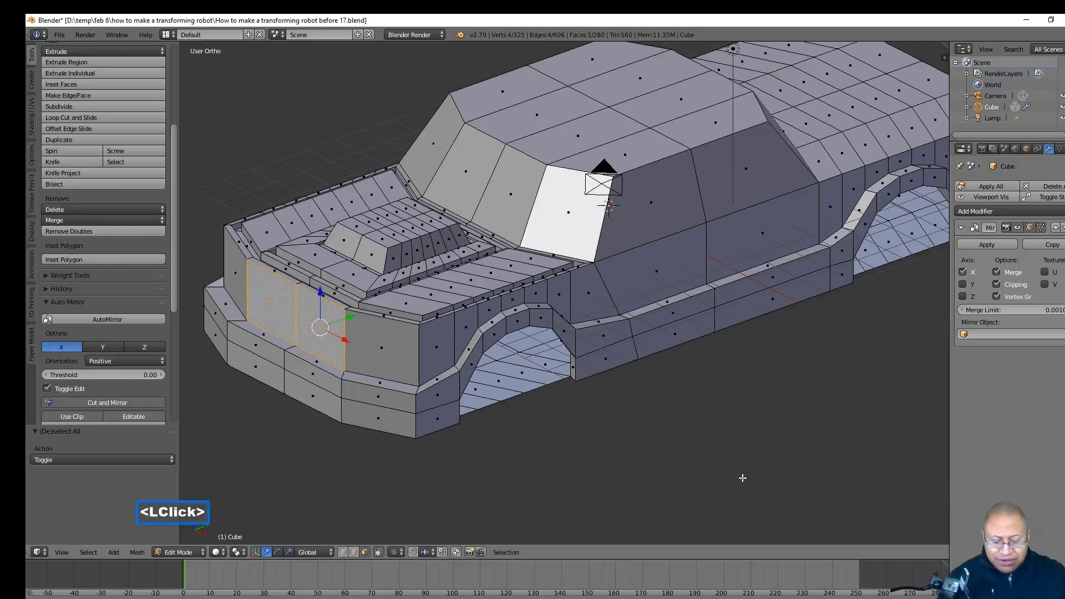
{"action": "key", "text": "e"}
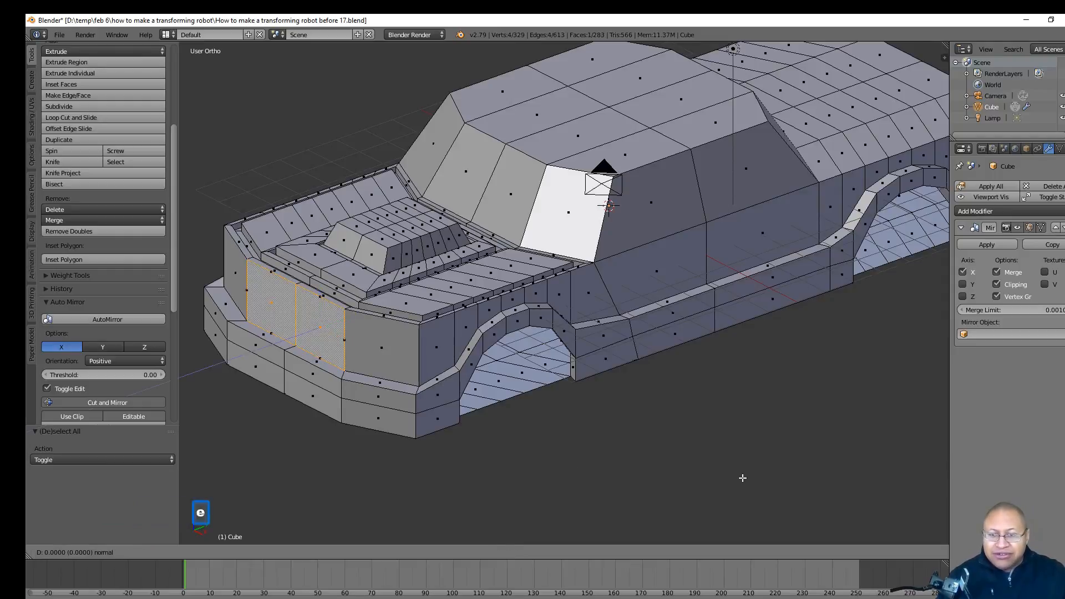
{"action": "right_click", "coordinate": [741, 477]}
{"action": "key", "text": "s"}
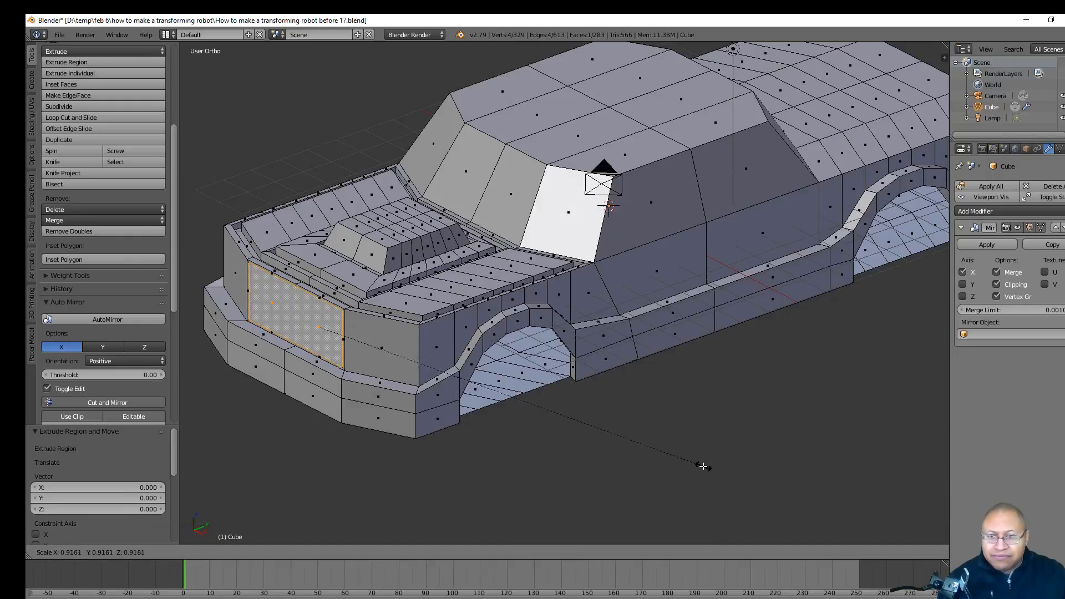
{"action": "left_click", "coordinate": [697, 464]}
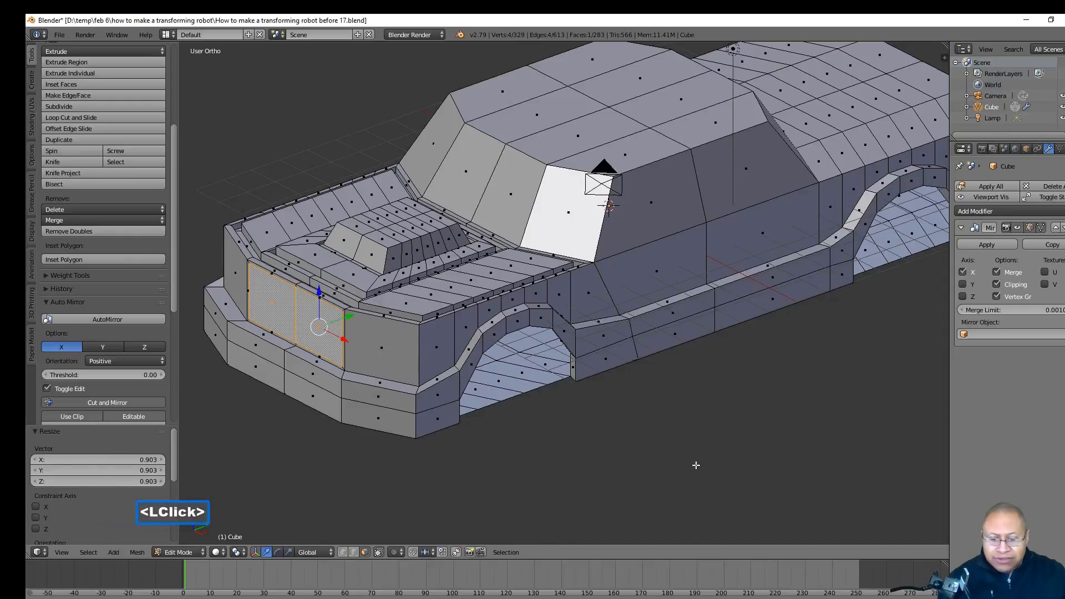
- Extrude the inset front face again and recess it along Y by about 0.175 and another 0.105 units
{"action": "key", "text": "e"}
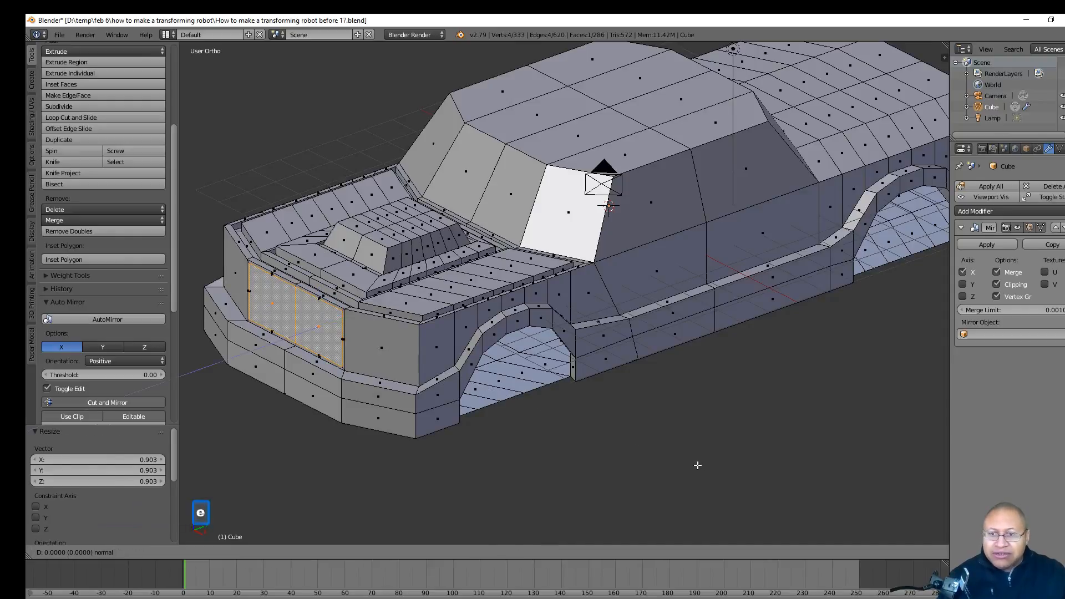
{"action": "right_click", "coordinate": [697, 464]}
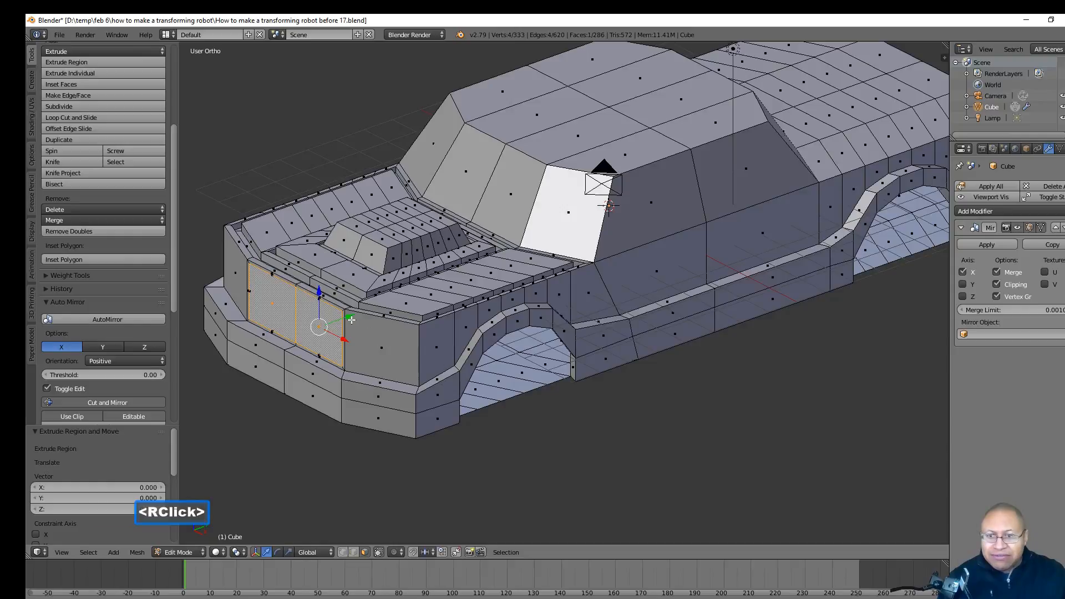
{"action": "left_click_drag", "start_coordinate": [352, 320], "coordinate": [355, 319]}
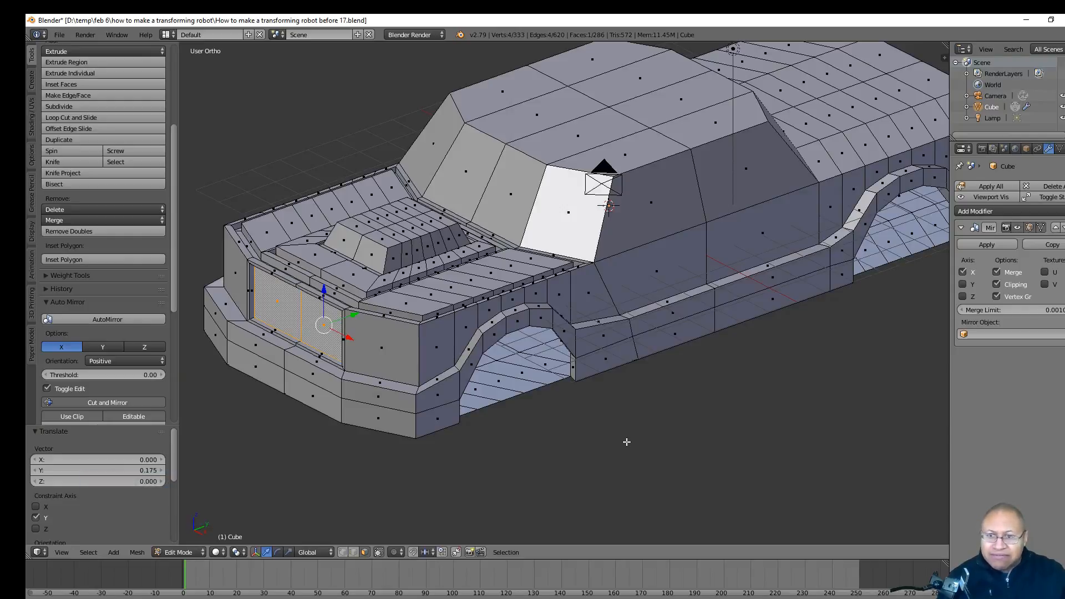
{"action": "left_click_drag", "start_coordinate": [351, 315], "coordinate": [356, 316]}
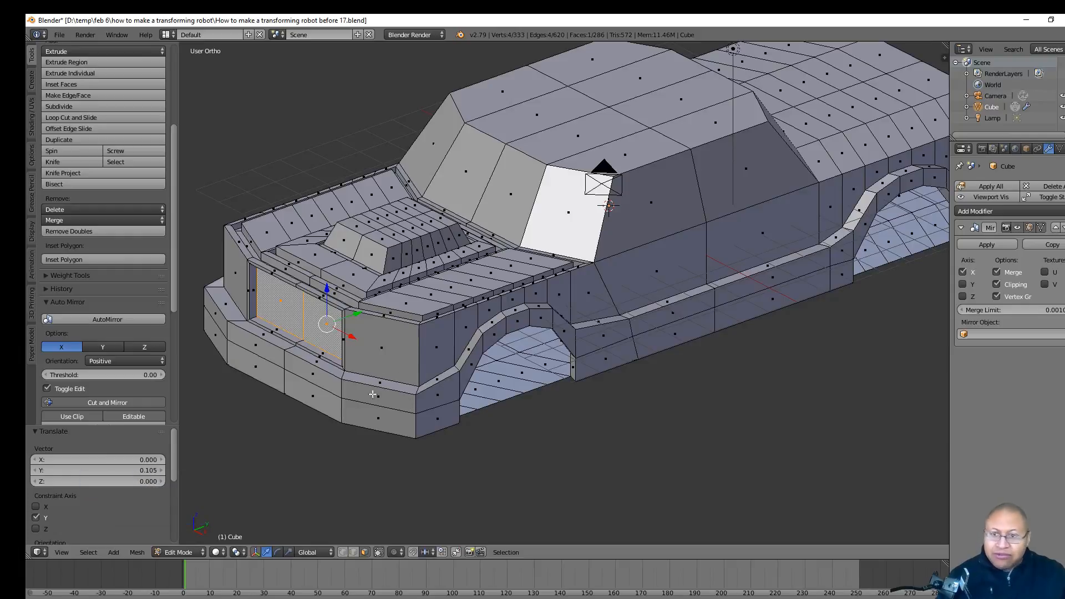
- Duplicate the recessed front face and move the copy about -1.446 units along Y, in front of the car
{"action": "key", "text": "shift+d"}
{"action": "right_click", "coordinate": [473, 437]}
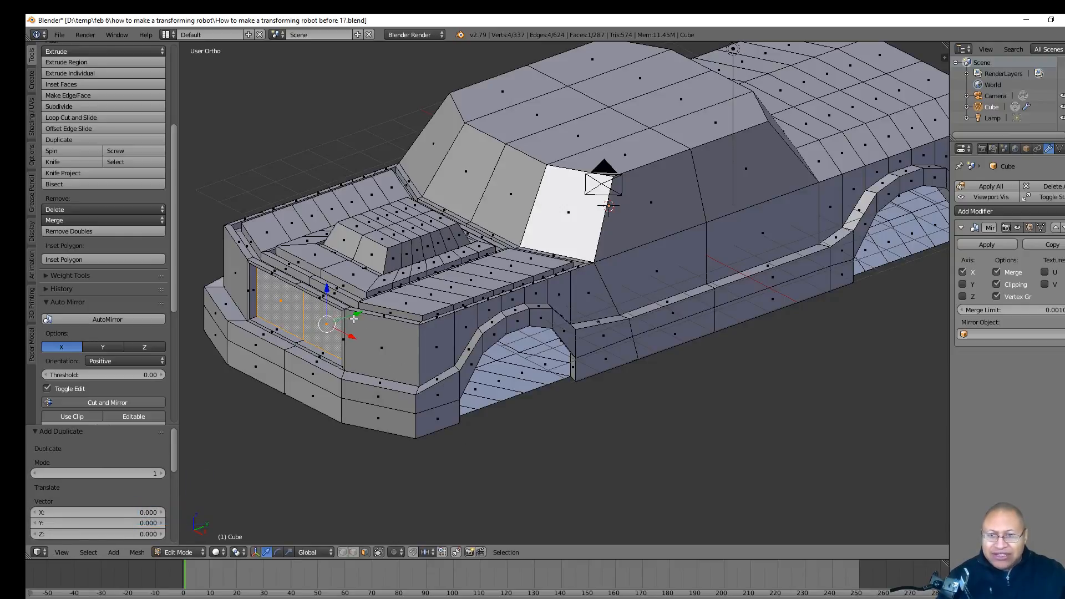
{"action": "left_click_drag", "start_coordinate": [355, 314], "coordinate": [315, 329]}
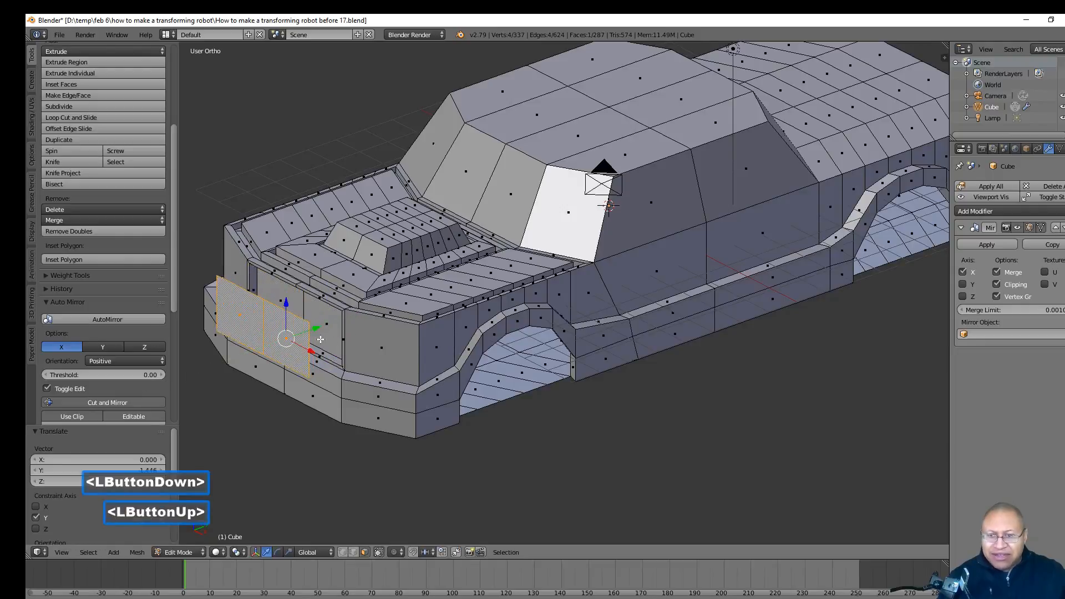
- Add six evenly spaced horizontal loop cuts across the duplicated front panel and deselect everything
{"action": "middle_click_drag", "start_coordinate": [385, 353], "coordinate": [512, 325], "text": "shift"}
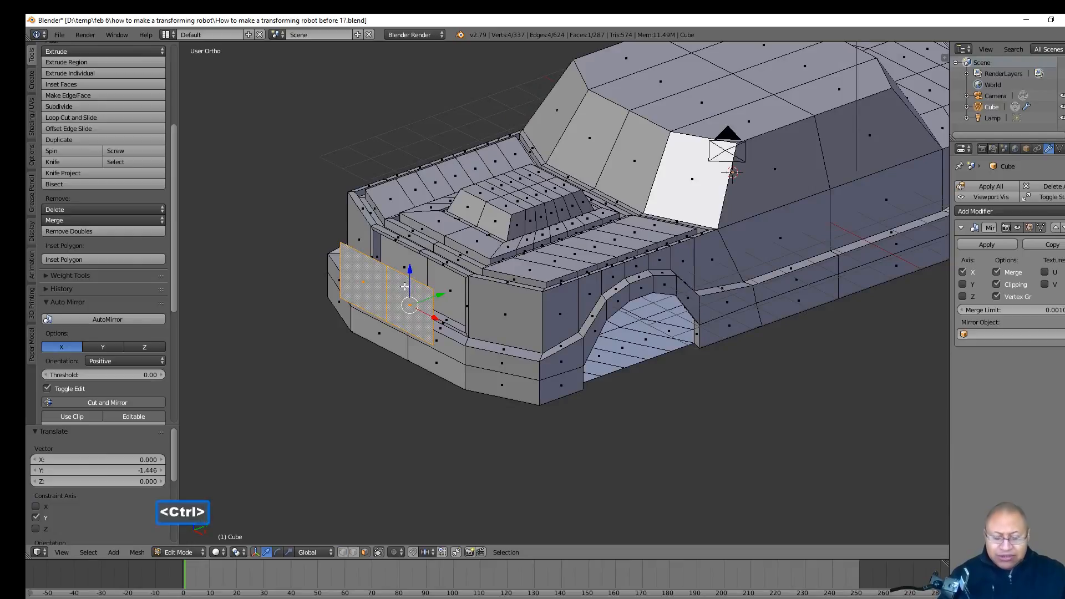
{"action": "key", "text": "ctrl+r"}
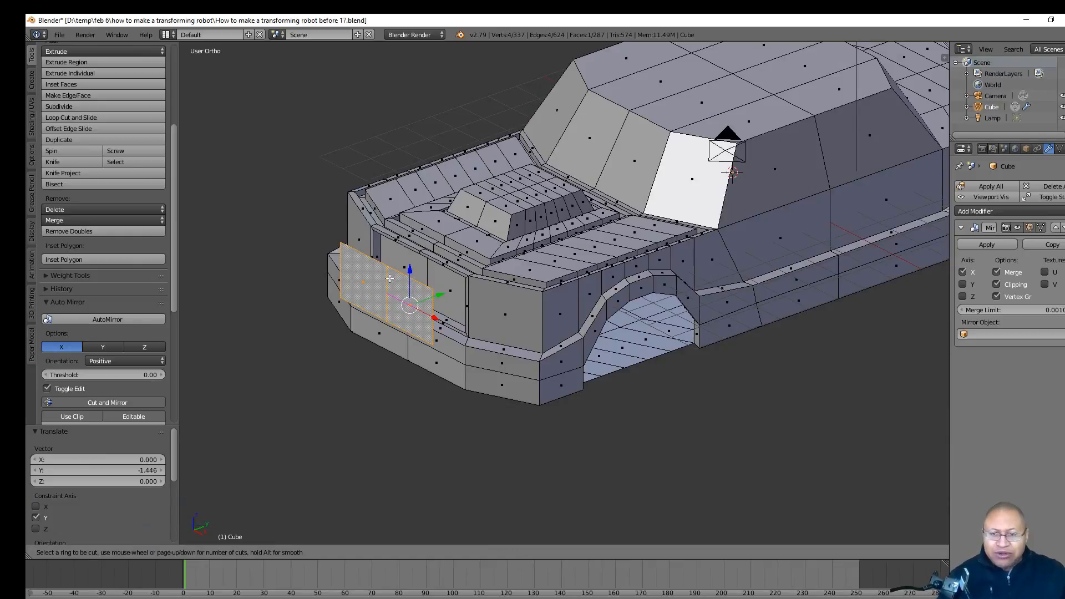
{"action": "scroll", "coordinate": [390, 279], "scroll_direction": "up", "scroll_amount": 1}
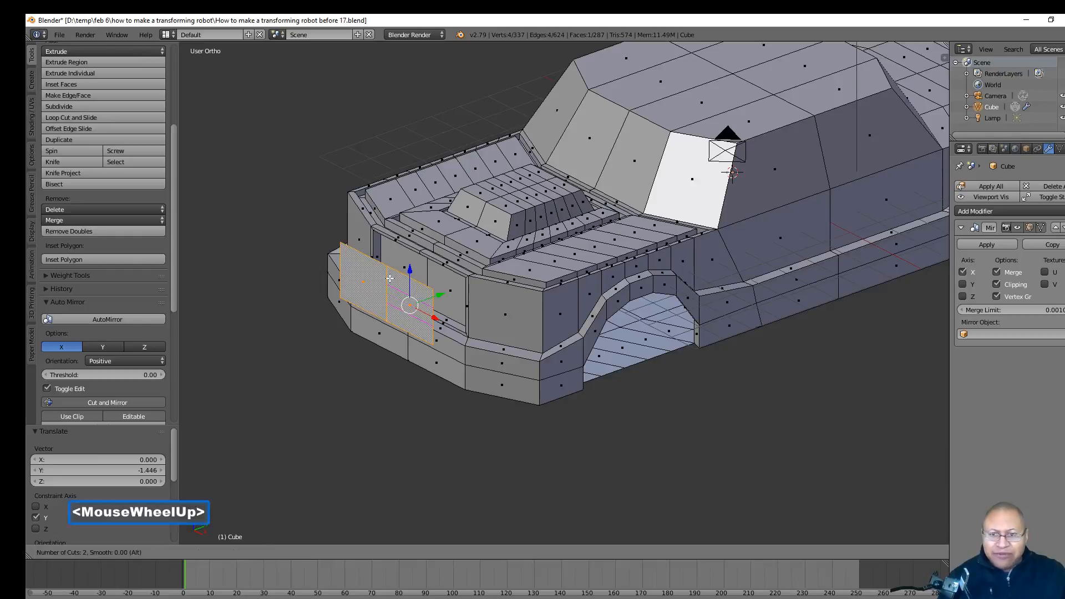
{"action": "scroll", "coordinate": [390, 278], "scroll_direction": "up", "scroll_amount": 2}
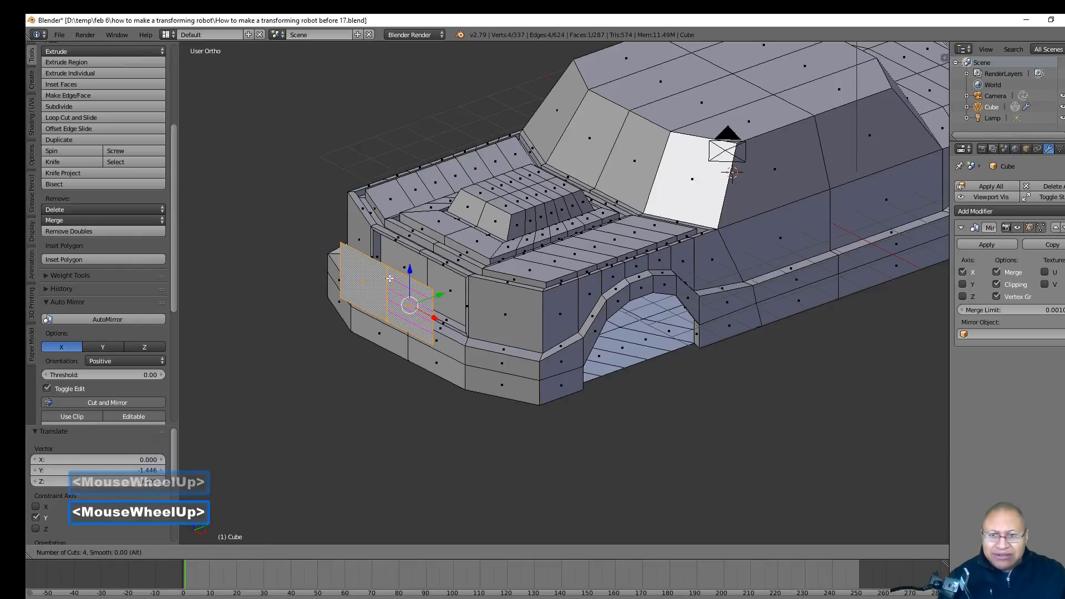
{"action": "scroll", "coordinate": [390, 279], "scroll_direction": "up", "scroll_amount": 2}
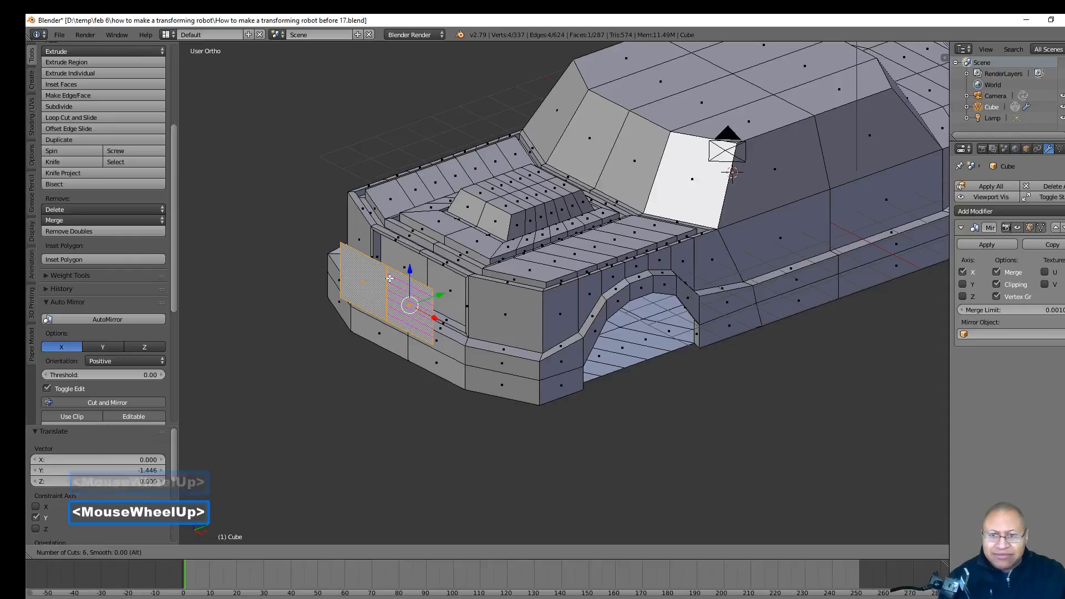
{"action": "left_click", "coordinate": [389, 279]}
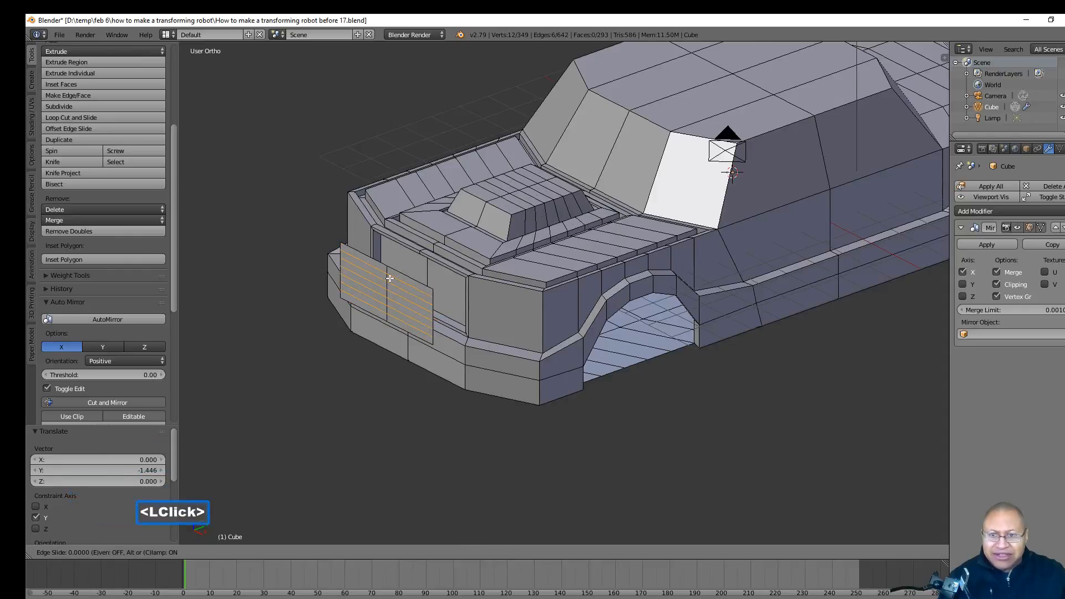
{"action": "left_click", "coordinate": [389, 278]}
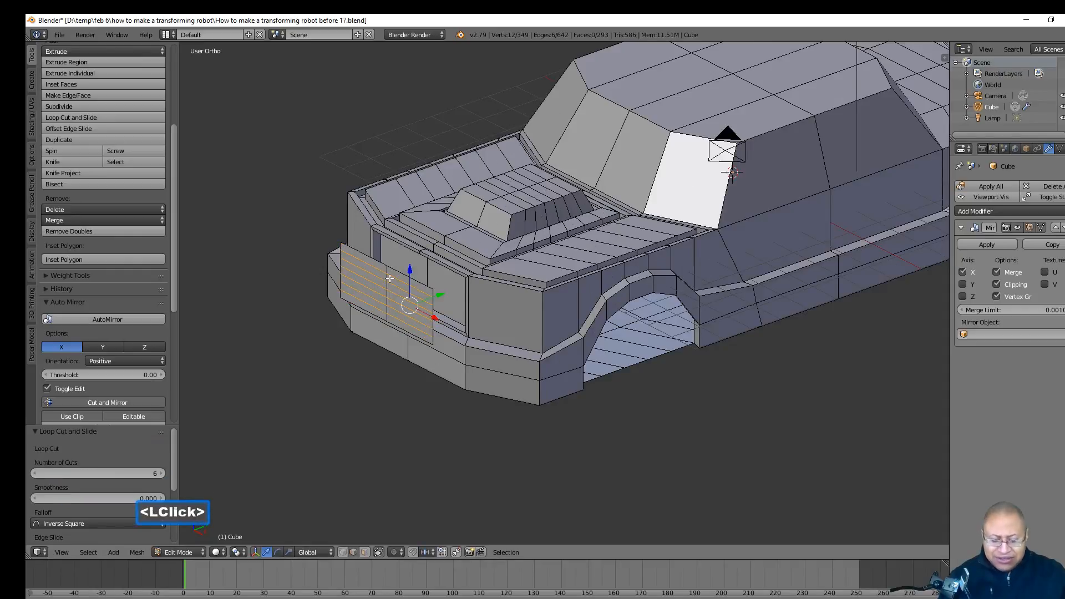
{"action": "key", "text": "a"}
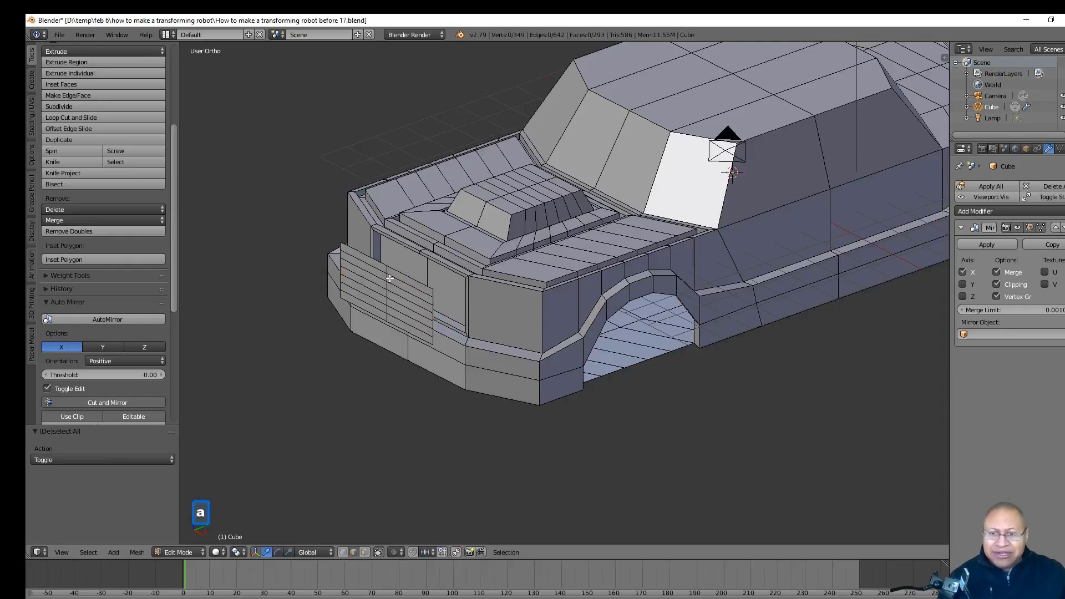
- Select every other horizontal strip of the front panel, four in total, duplicate them and move the copies about -0.9 units along Y
{"action": "left_click", "coordinate": [364, 552]}
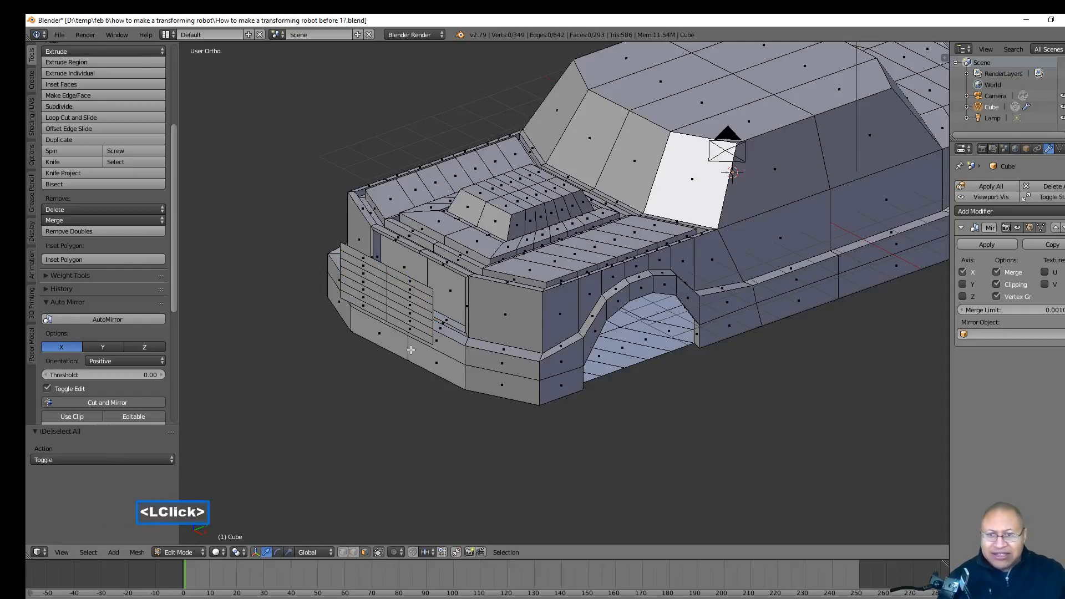
{"action": "left_click", "coordinate": [415, 331]}
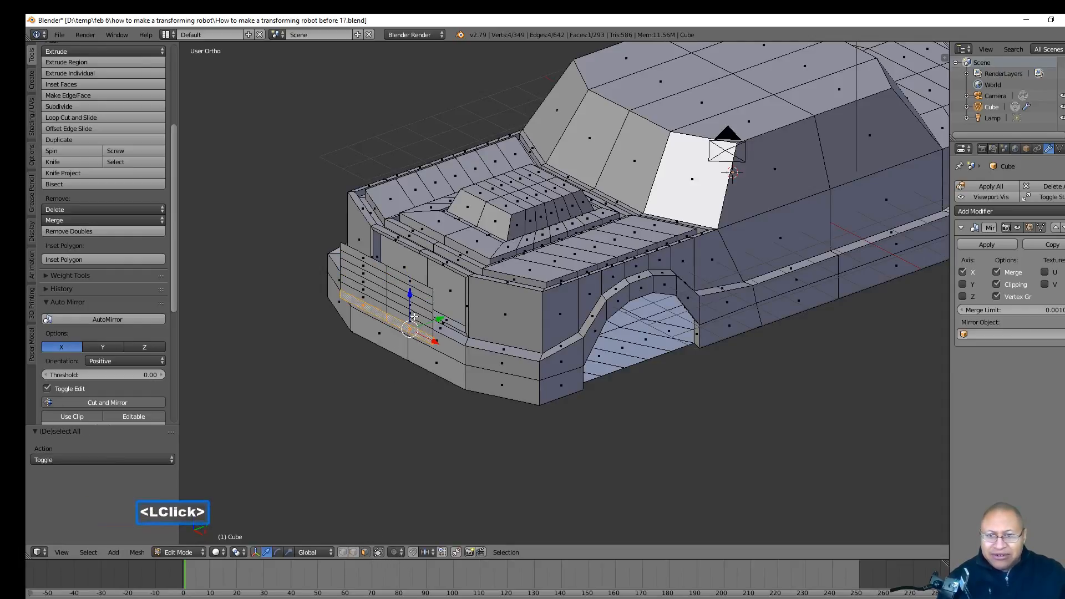
{"action": "left_click", "coordinate": [421, 317], "text": "shift"}
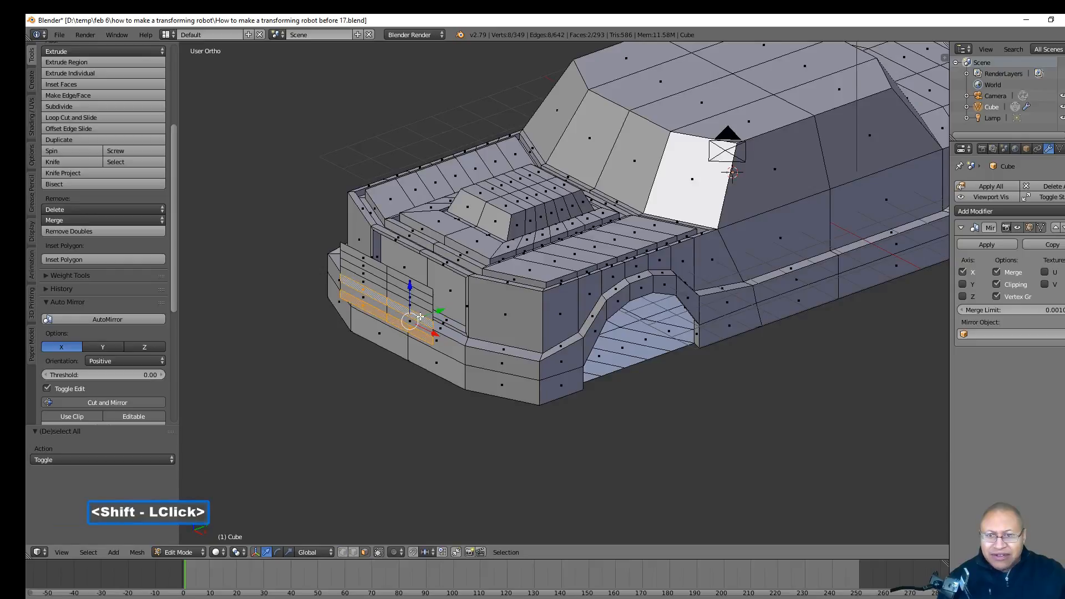
{"action": "left_click", "coordinate": [423, 304], "text": "shift"}
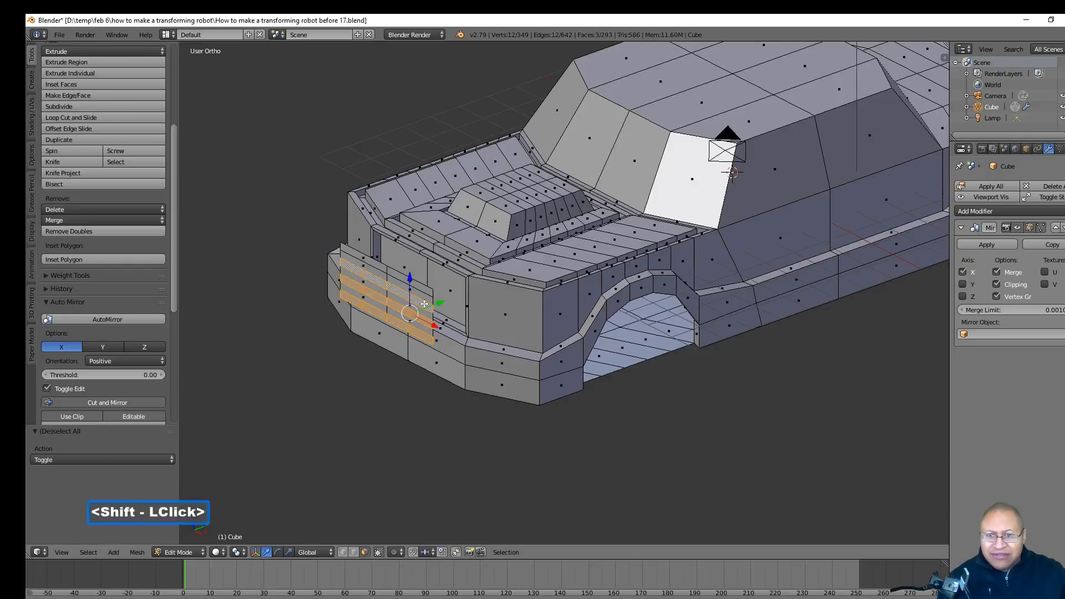
{"action": "left_click", "coordinate": [424, 290], "text": "shift"}
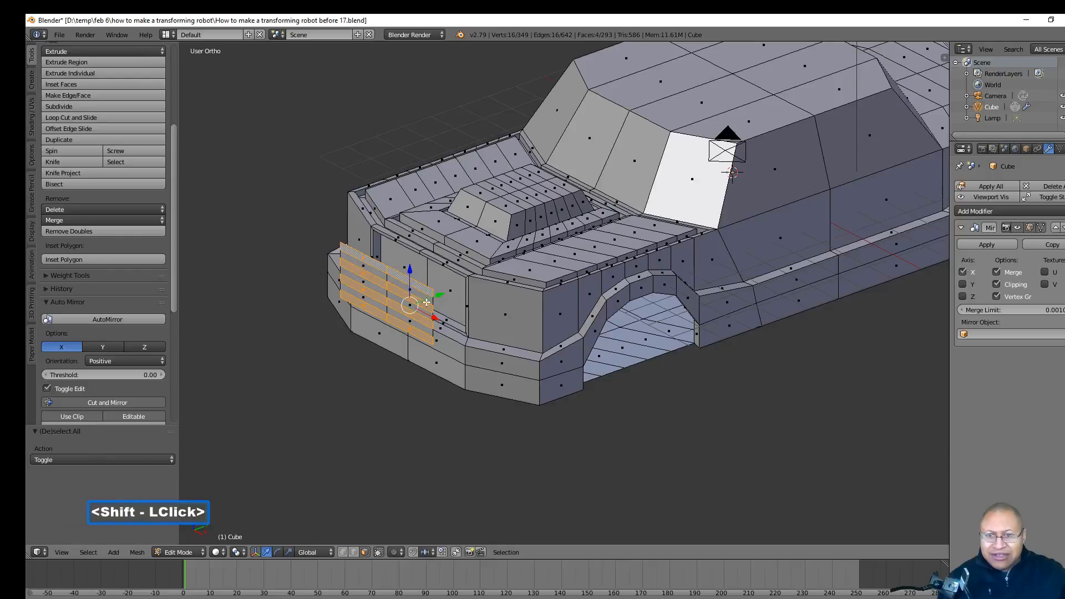
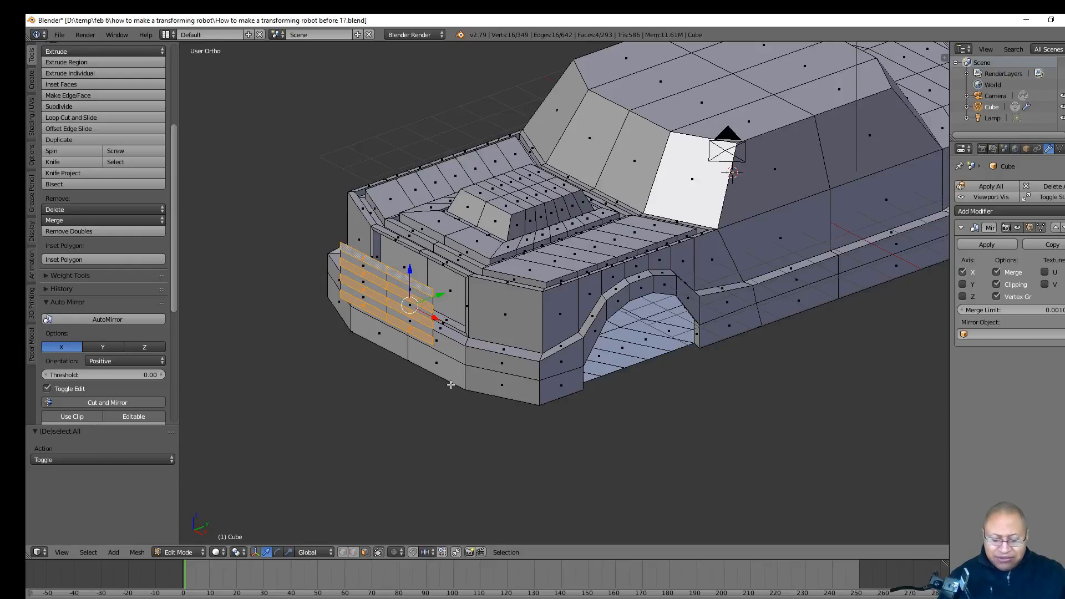
{"action": "key", "text": "shift+d"}
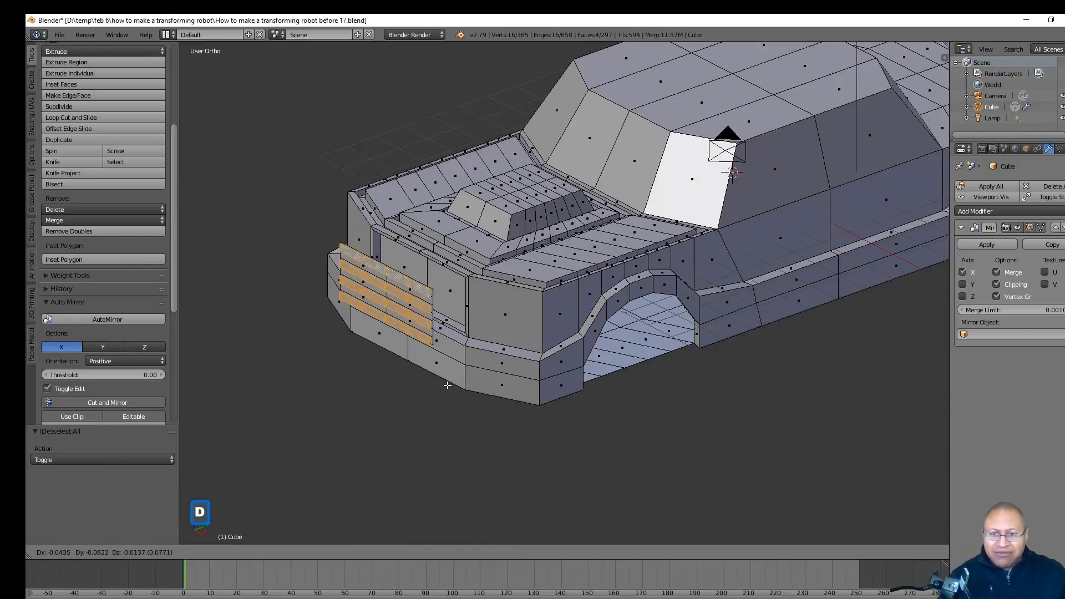
{"action": "right_click", "coordinate": [448, 385]}
{"action": "left_click_drag", "start_coordinate": [441, 296], "coordinate": [414, 306]}
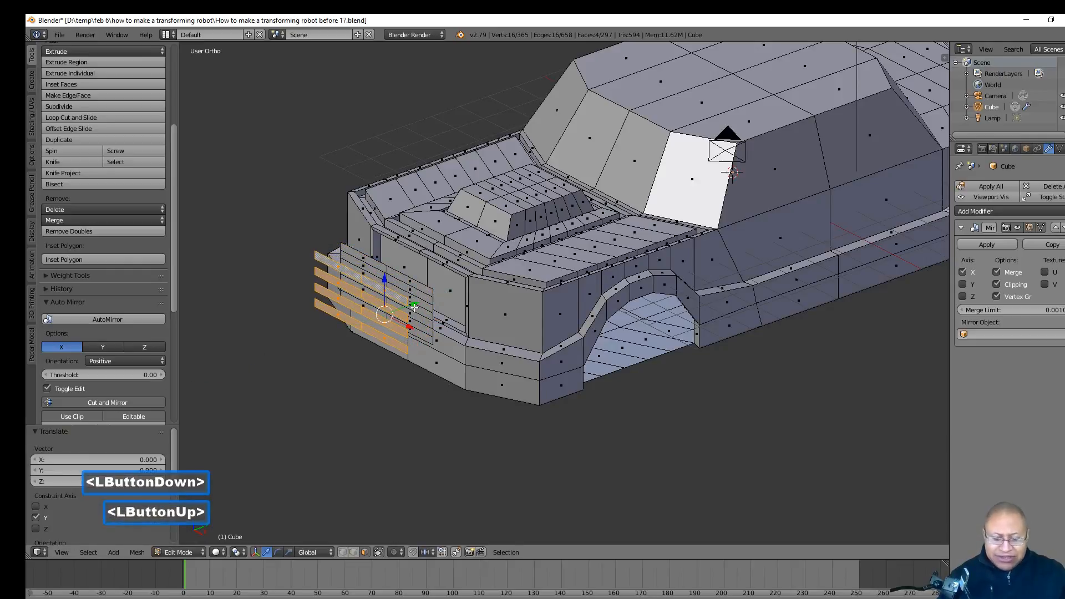
- Extrude the four grille strips, pull them about -0.281 units along Y to give them thickness, and deselect everything
{"action": "key", "text": "e"}
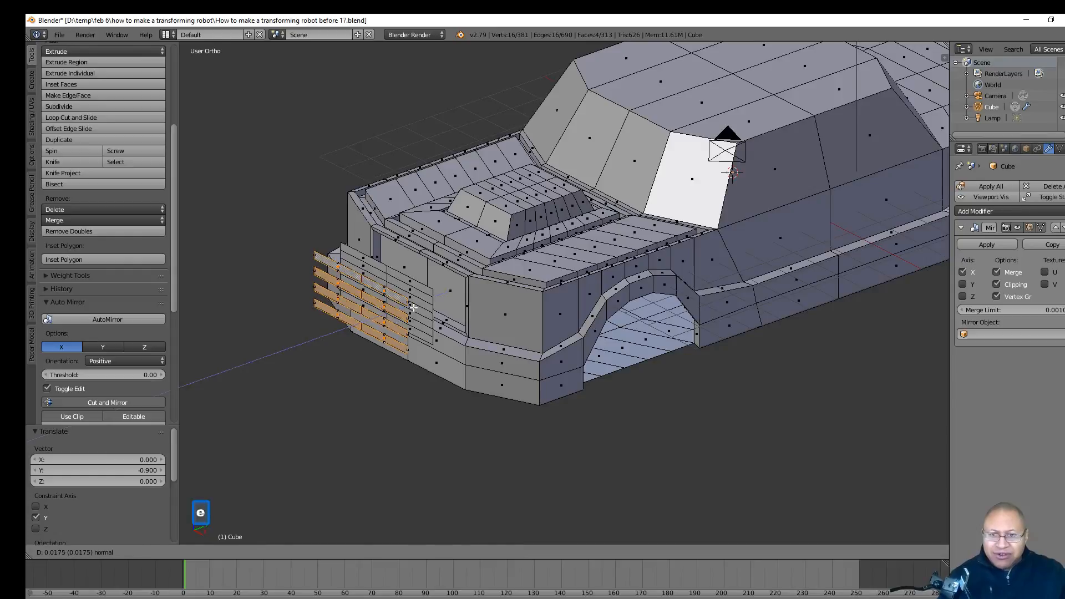
{"action": "right_click", "coordinate": [413, 306]}
{"action": "left_click_drag", "start_coordinate": [414, 303], "coordinate": [407, 304]}
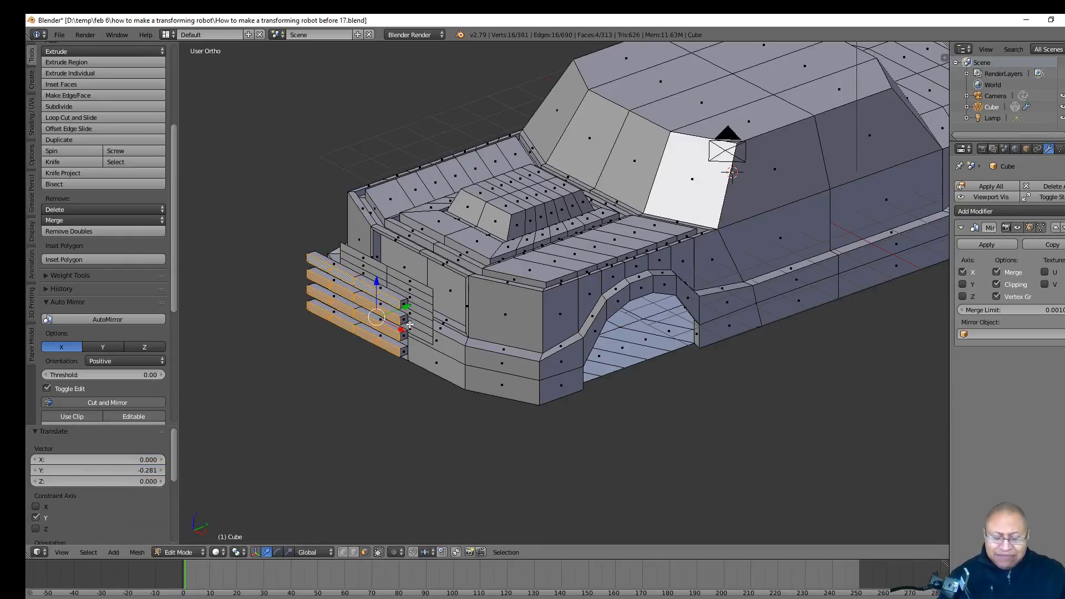
{"action": "key", "text": "a"}
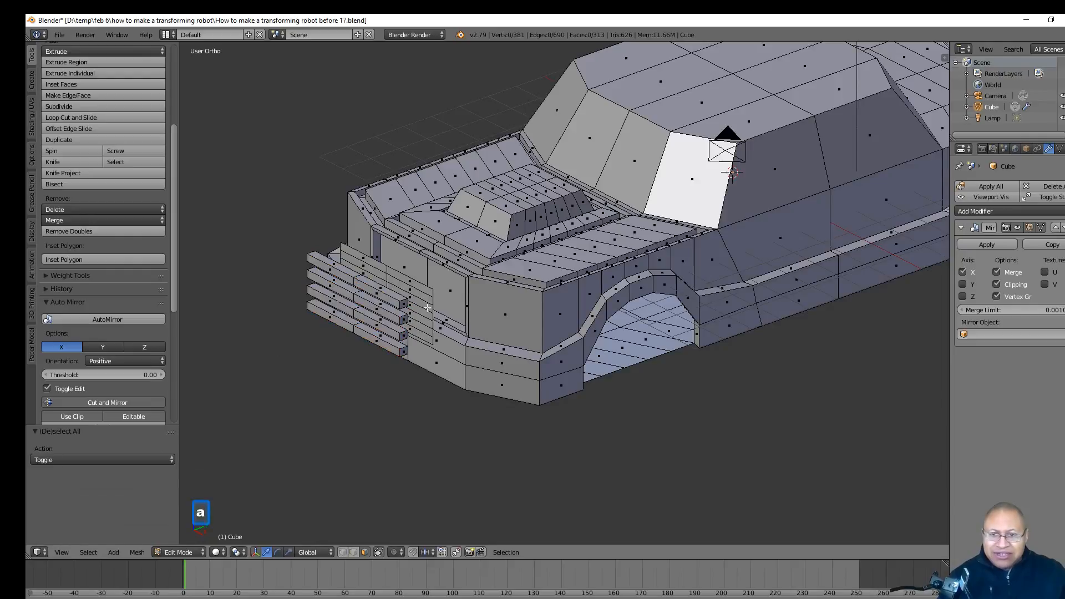
- Select the whole leftover flat panel between the grille slats and the car and delete its faces
{"action": "middle_click_drag", "start_coordinate": [422, 301], "coordinate": [444, 364]}
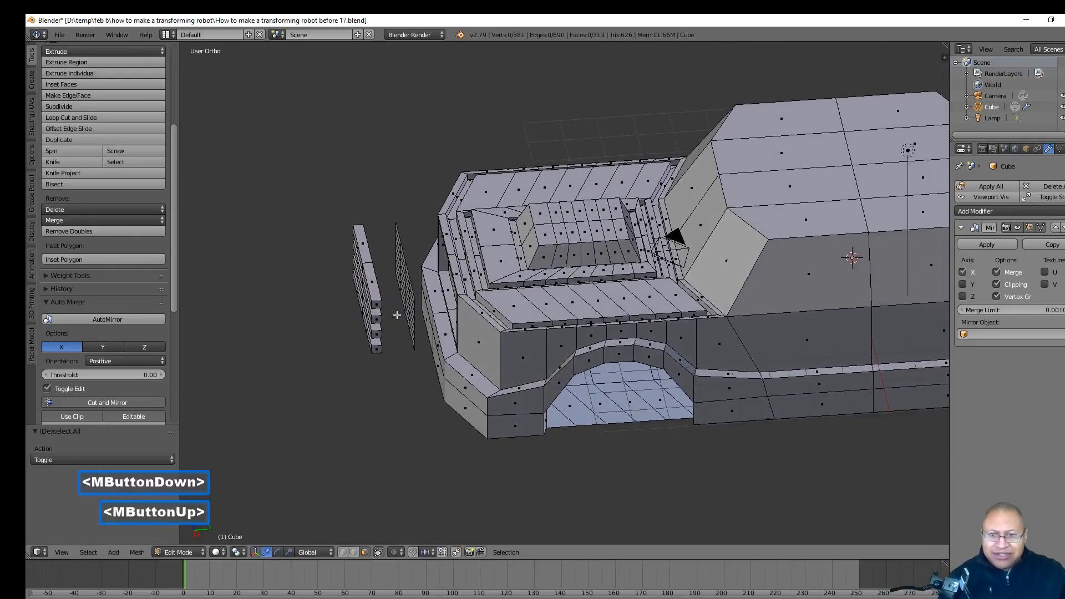
{"action": "middle_click_drag", "start_coordinate": [401, 339], "coordinate": [401, 300]}
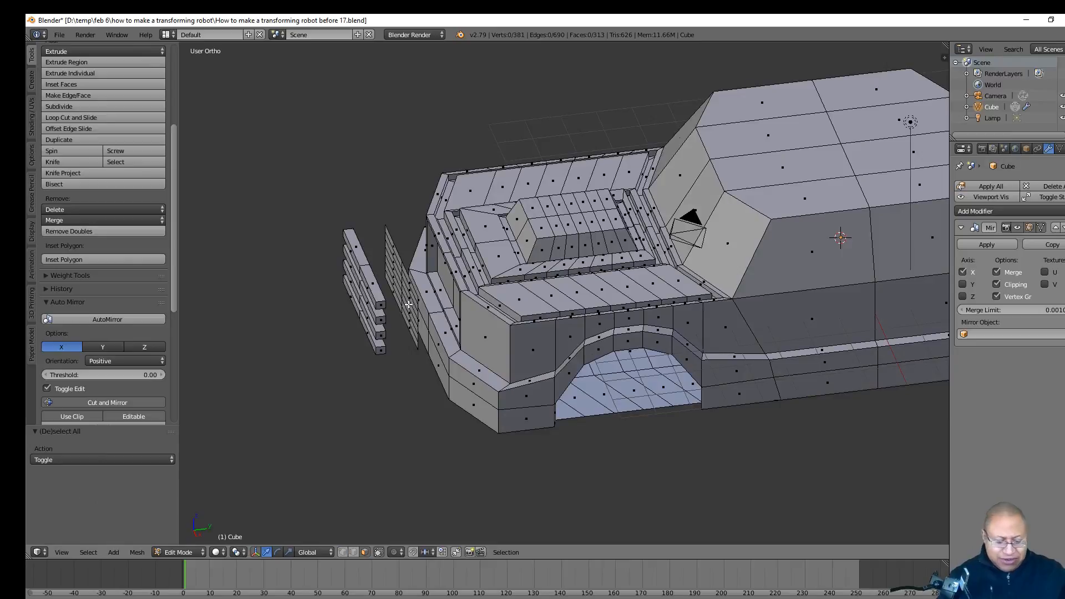
{"action": "key", "text": "l"}
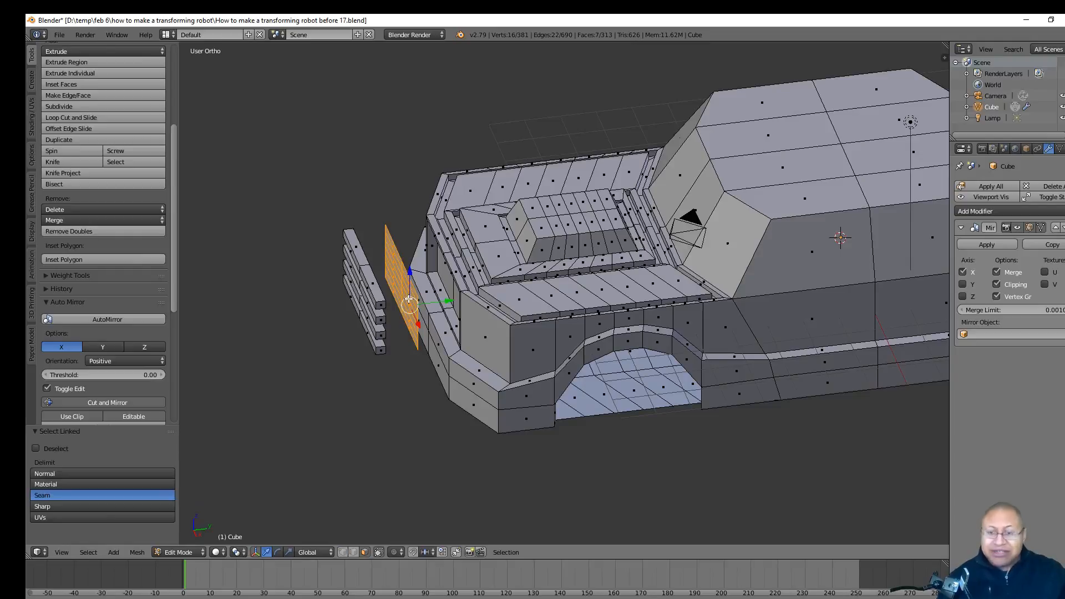
{"action": "key", "text": "x"}
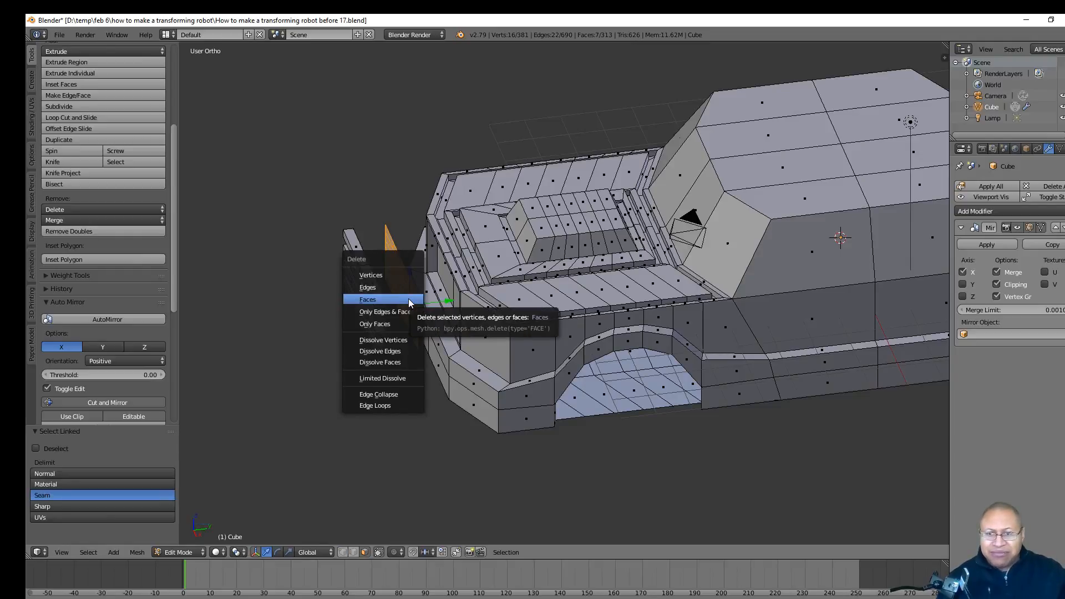
{"action": "left_click", "coordinate": [409, 303]}
- Select the four floating grille slats with all linked geometry, move them about 2.44 units along Y into the front recess, and deselect everything
{"action": "middle_click_drag", "start_coordinate": [388, 327], "coordinate": [385, 351]}
{"action": "key", "text": "c"}
{"action": "mouse_move", "coordinate": [374, 330]}
{"action": "left_mouse_down"}
{"action": "mouse_move", "coordinate": [351, 317]}
{"action": "mouse_move", "coordinate": [352, 333]}
{"action": "left_mouse_up"}
{"action": "right_click", "coordinate": [356, 305]}
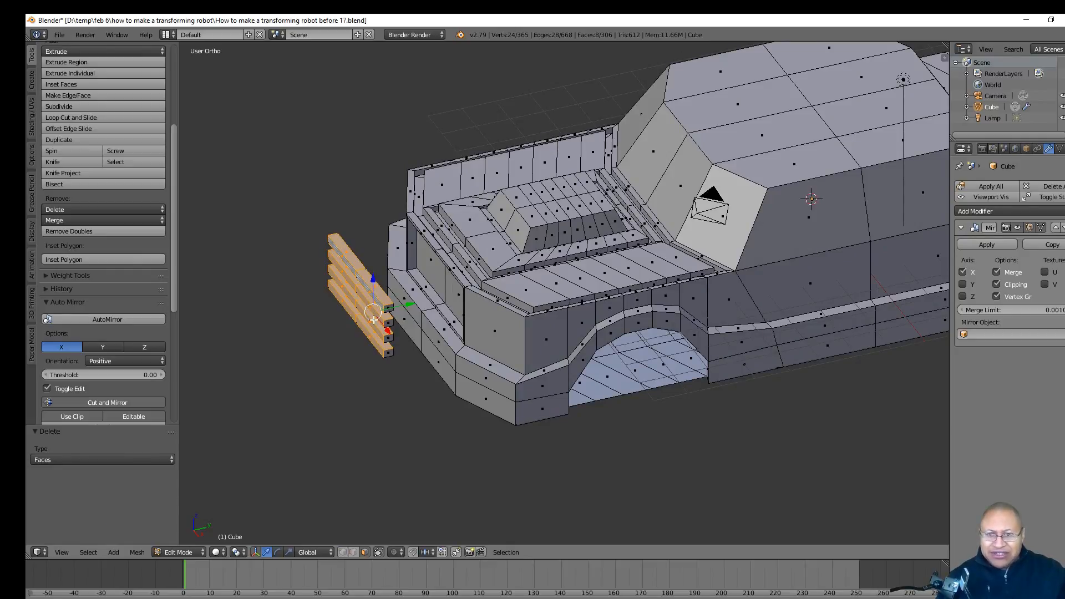
{"action": "key", "text": "ctrl"}
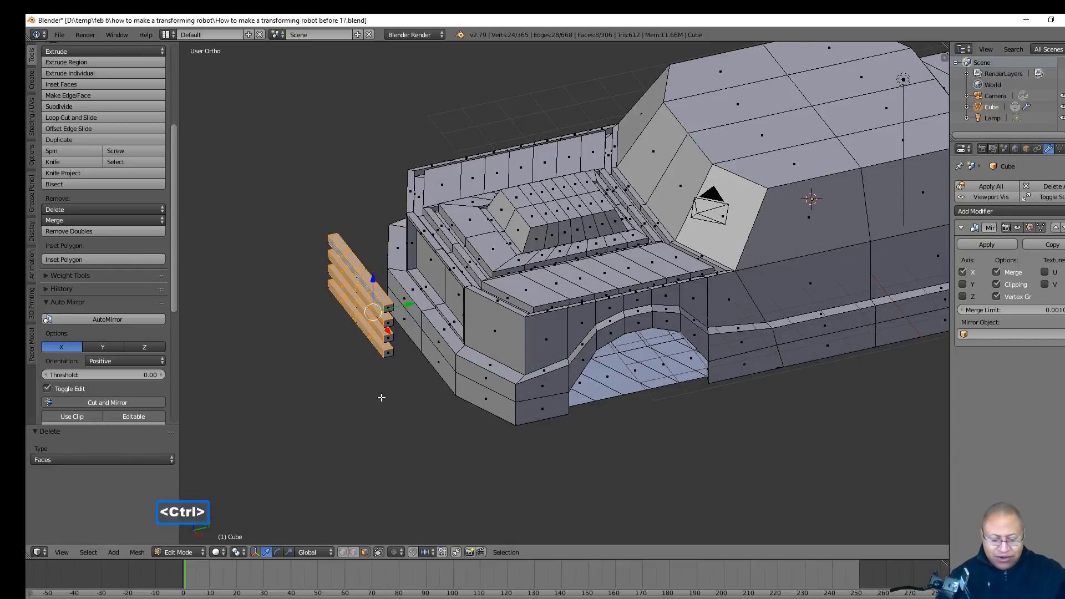
{"action": "key", "text": "ctrl+l"}
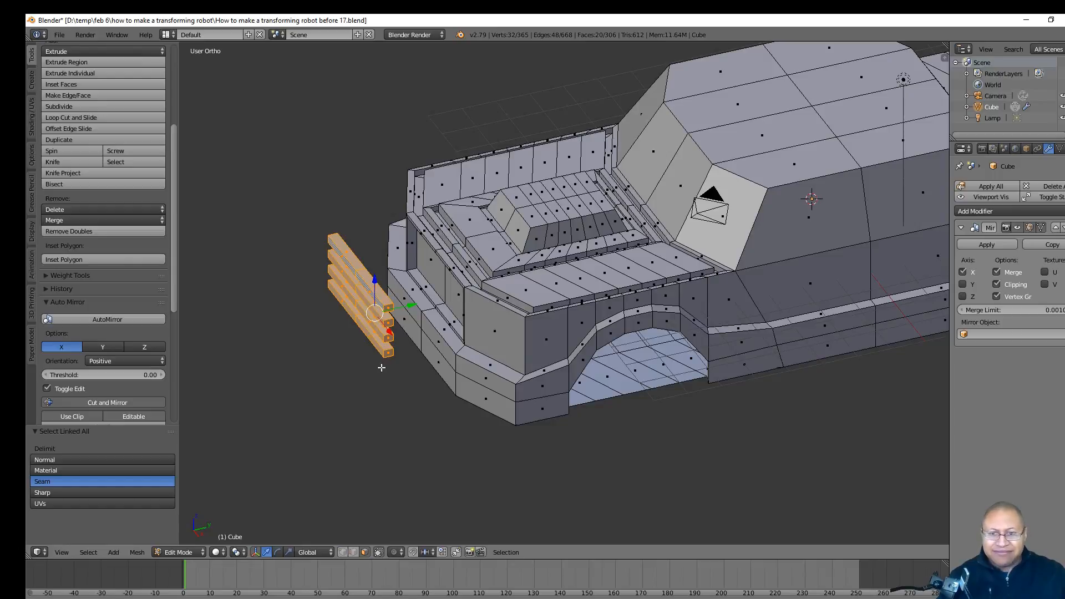
{"action": "left_click_drag", "start_coordinate": [405, 308], "coordinate": [492, 301]}
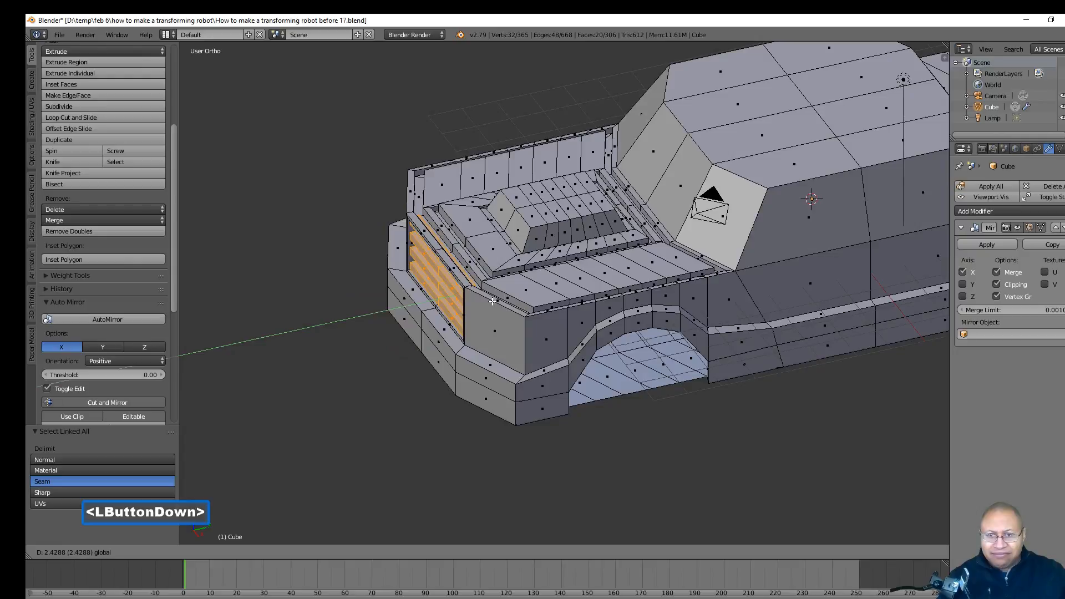
{"action": "left_click_drag", "start_coordinate": [492, 301], "coordinate": [493, 301]}
{"action": "middle_click_drag", "start_coordinate": [493, 302], "coordinate": [473, 331]}
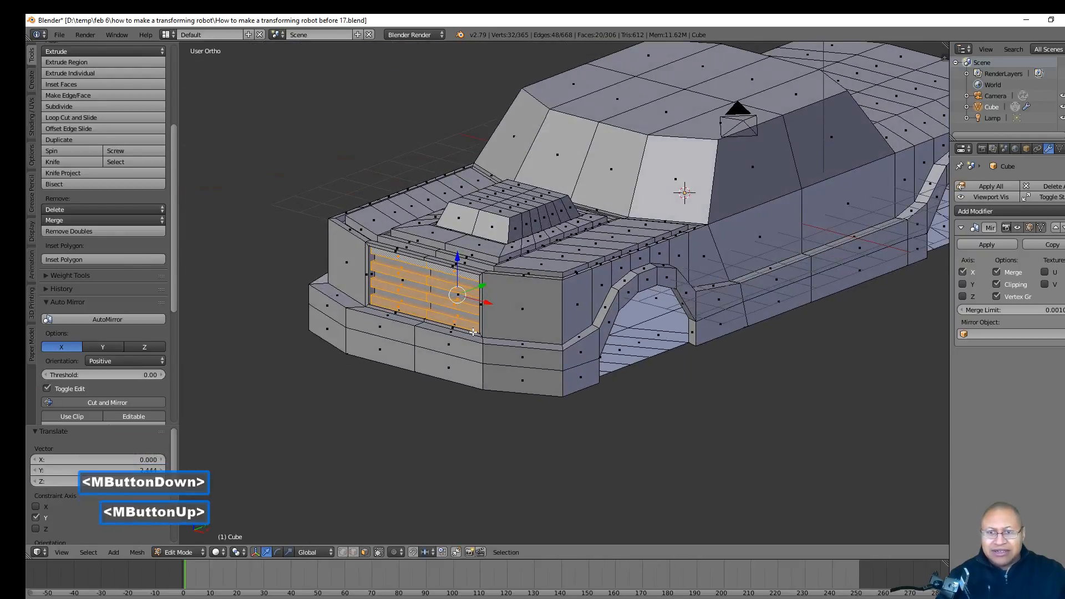
{"action": "key", "text": "a"}
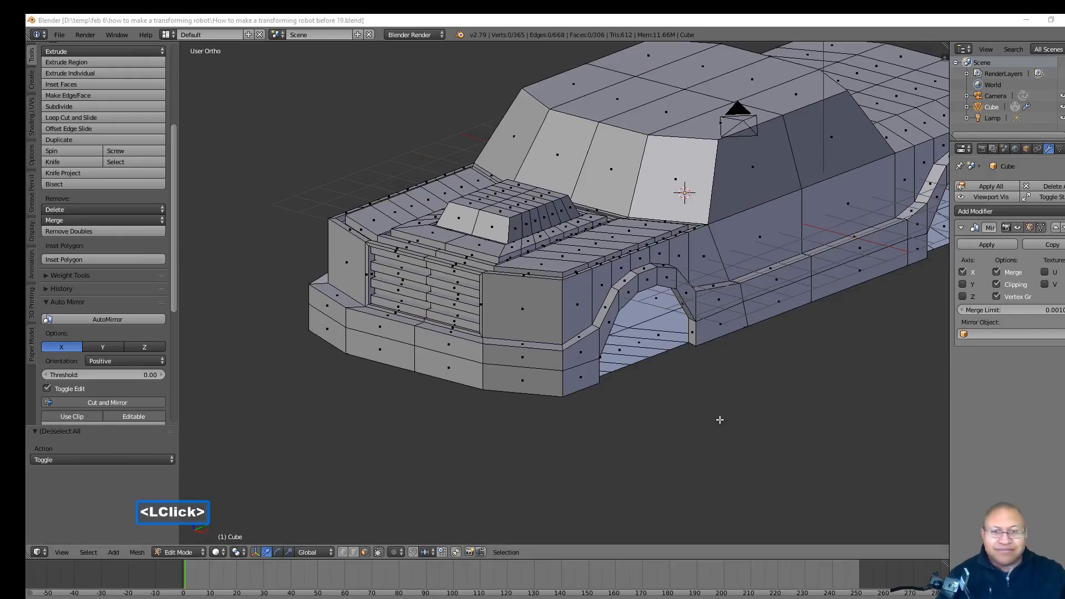
- Extrude the front face beside the grille in place and scale it to about 0.605 as a headlight inset
{"action": "left_click", "coordinate": [715, 423]}
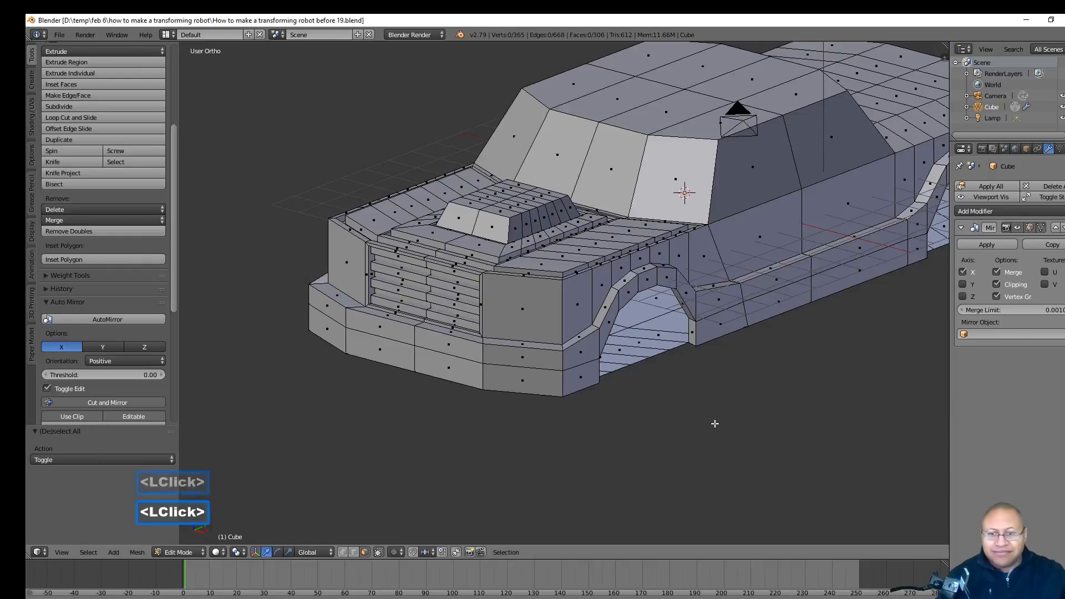
{"action": "left_click", "coordinate": [518, 316]}
{"action": "key", "text": "e"}
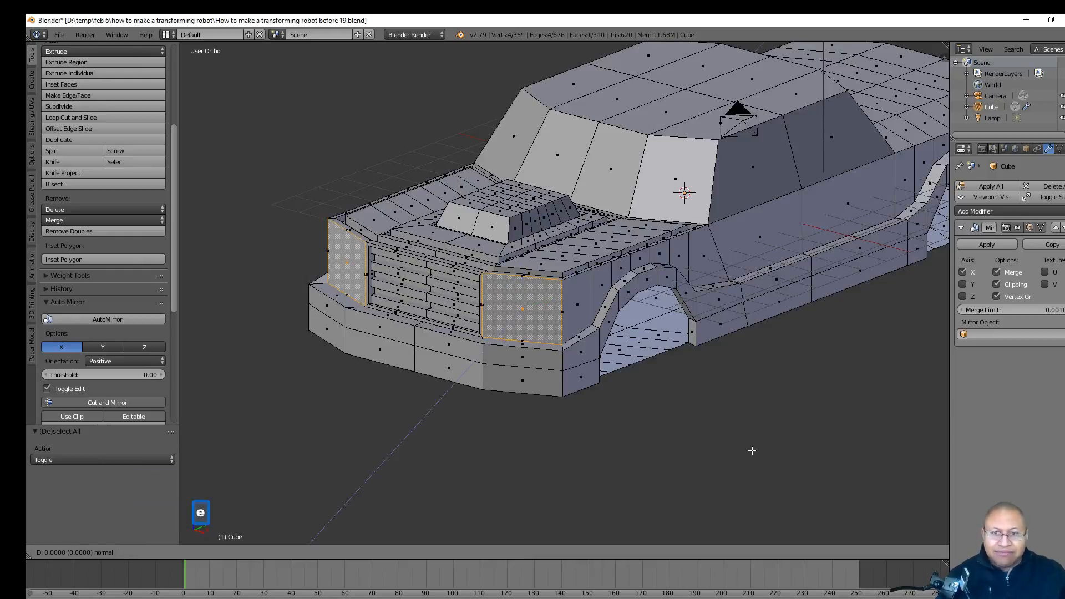
{"action": "right_click", "coordinate": [751, 450]}
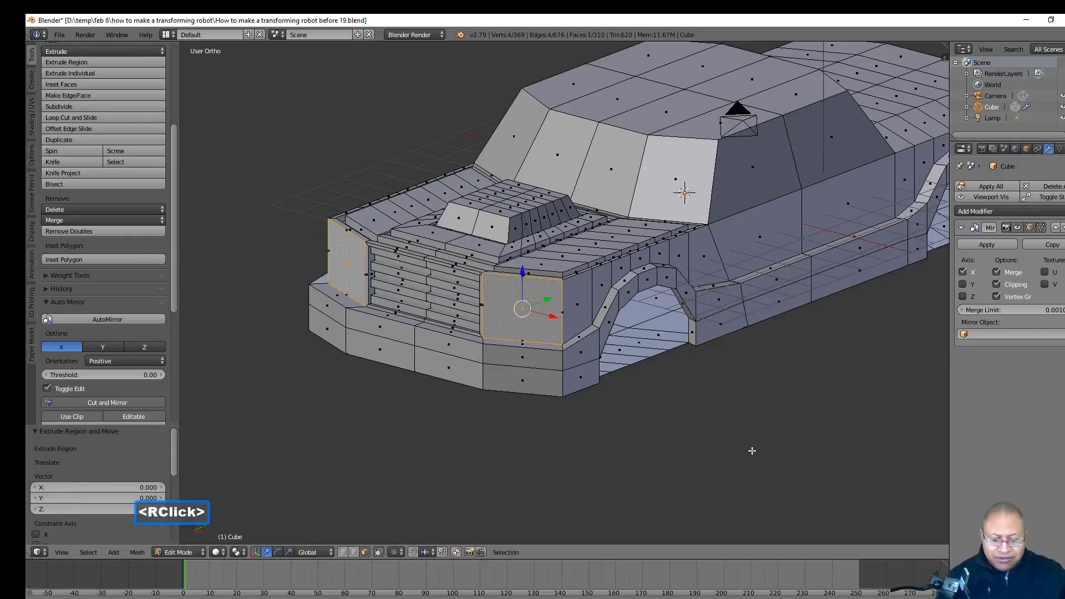
{"action": "key", "text": "s"}
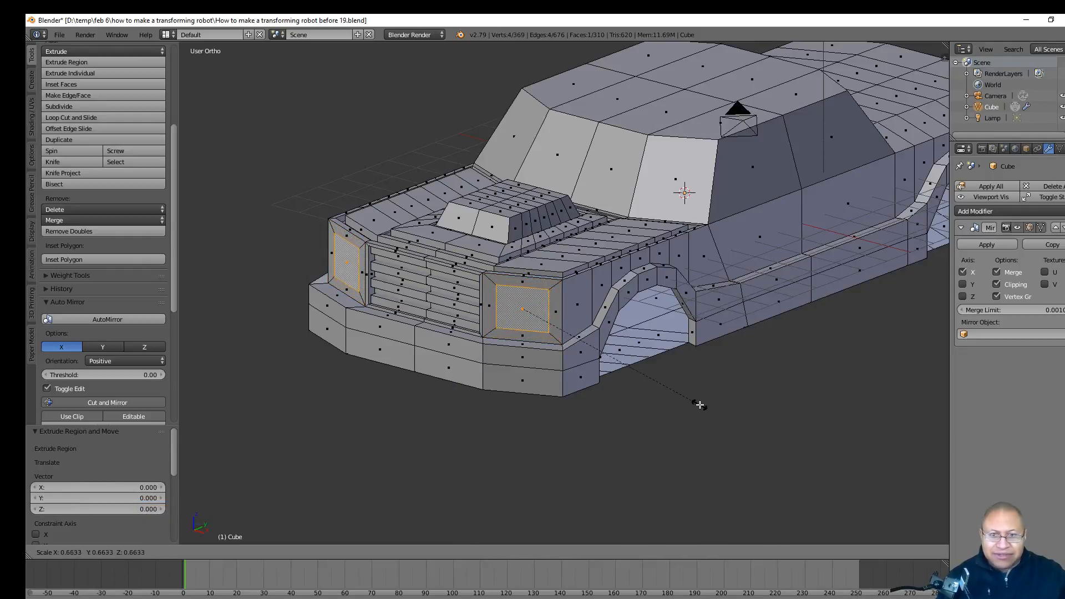
{"action": "left_click", "coordinate": [684, 398]}
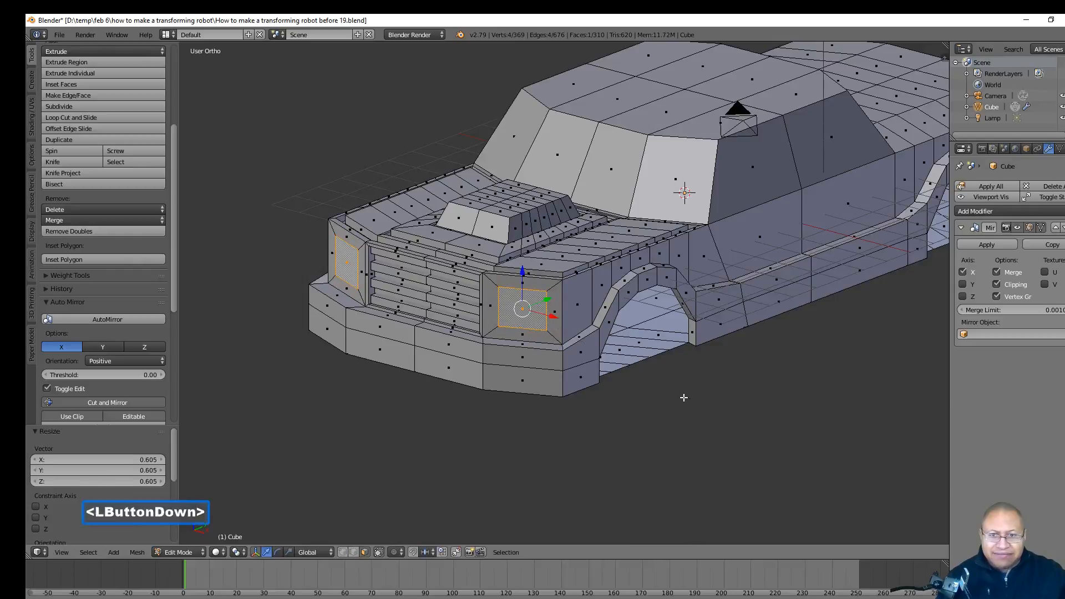
- Raise the inset headlight face about 0.207 units along Z and scale it to about 0.883 along Z
{"action": "left_click_drag", "start_coordinate": [522, 273], "coordinate": [520, 268]}
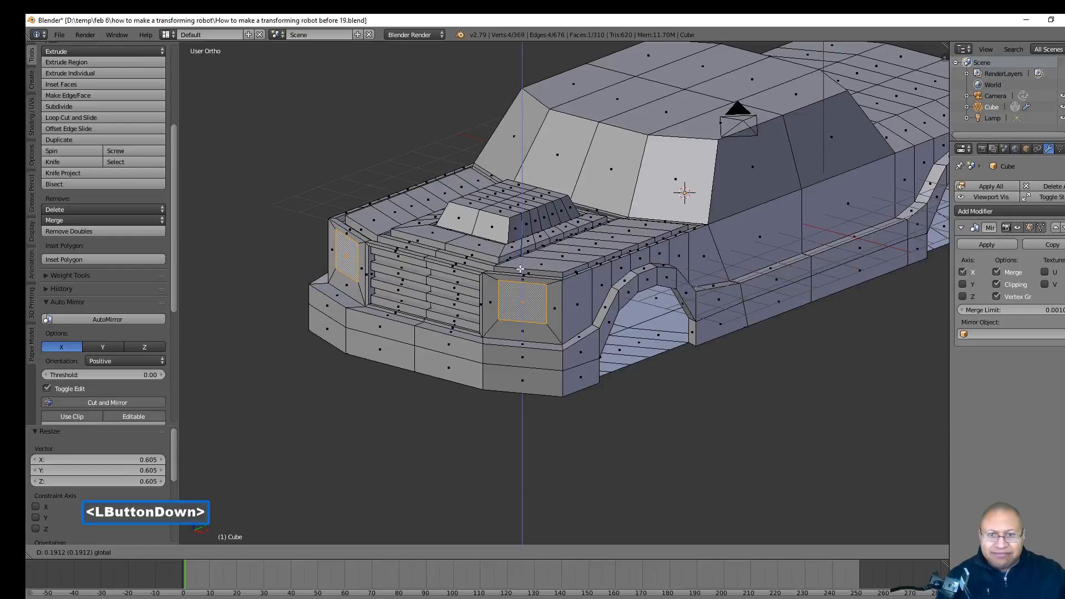
{"action": "left_click_drag", "start_coordinate": [520, 268], "coordinate": [521, 268]}
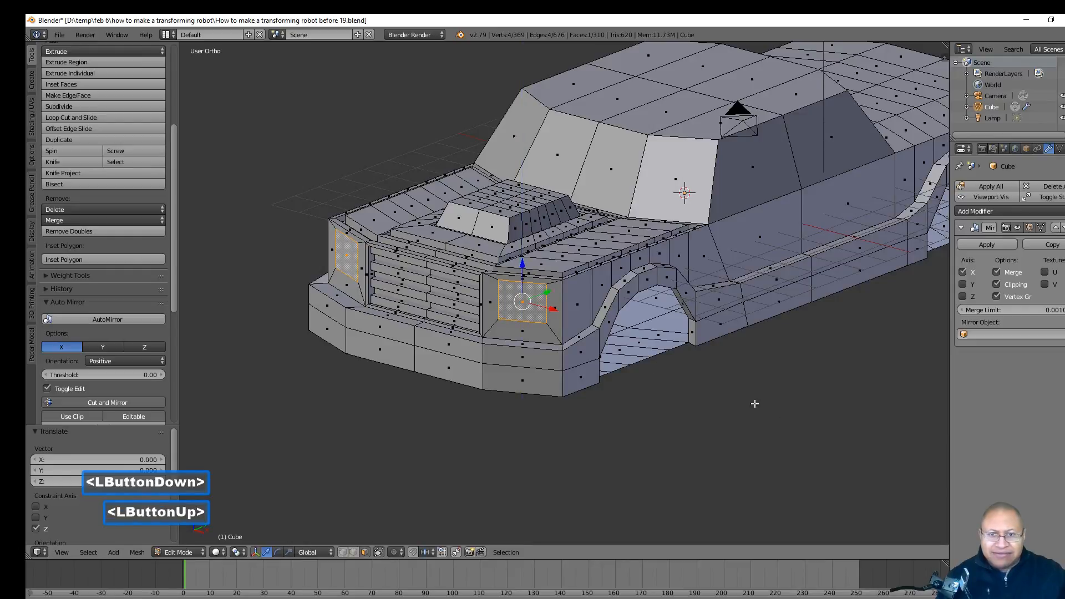
{"action": "key", "text": "s"}
{"action": "key", "text": "z"}
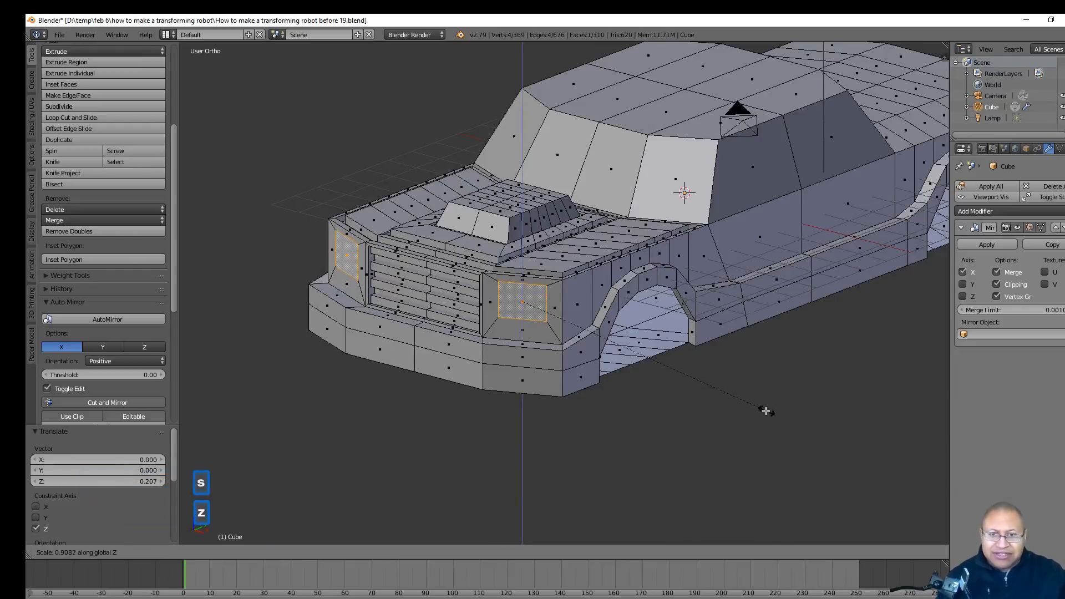
{"action": "left_click", "coordinate": [757, 407]}
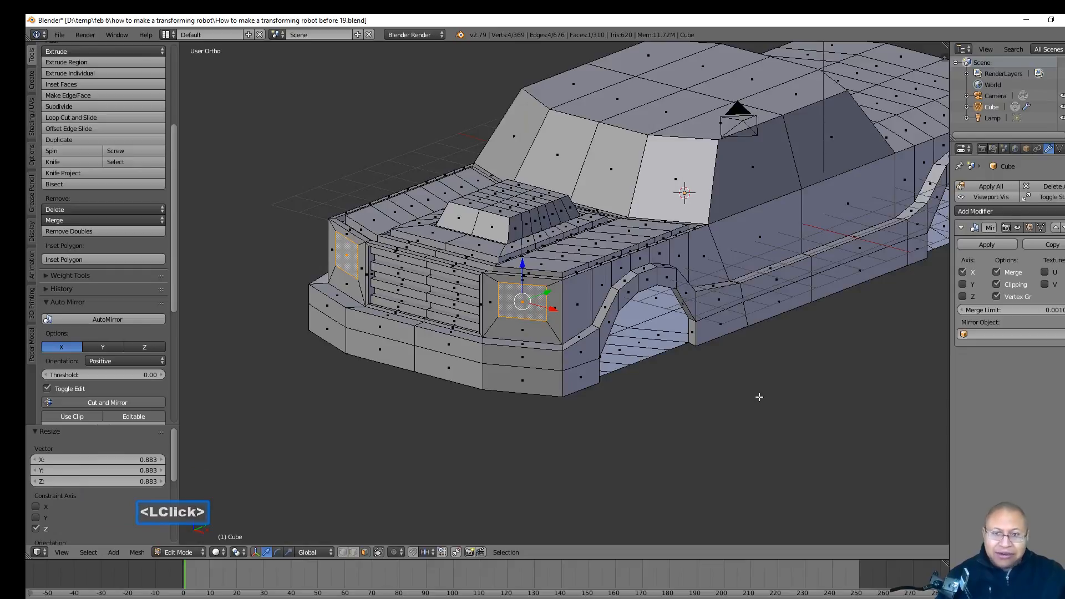
- Extrude the inset headlight face and pull it forward about 0.181 units along Y
{"action": "key", "text": "e"}
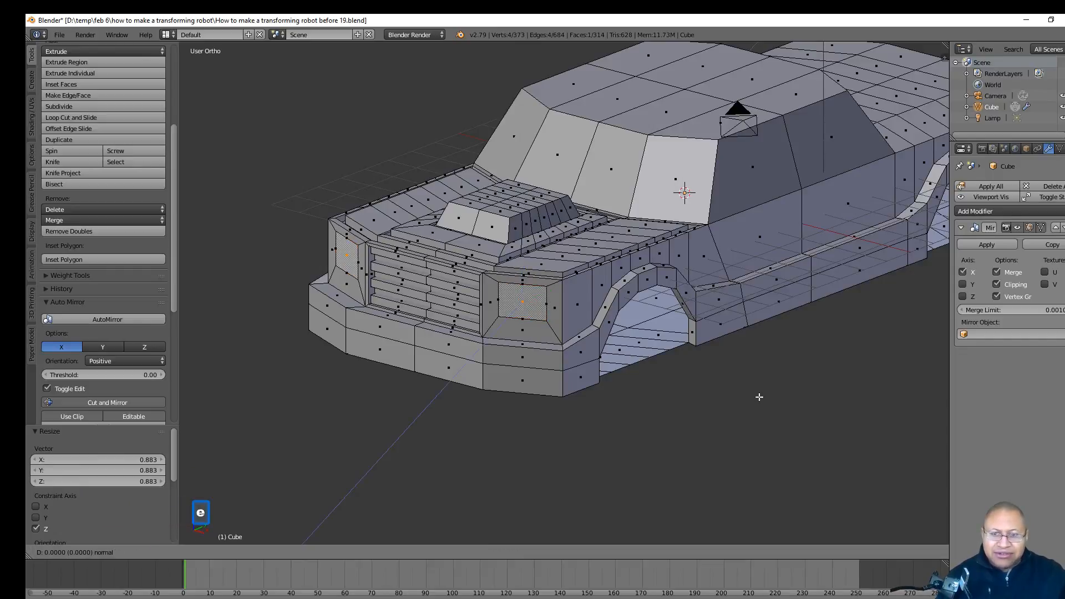
{"action": "right_click", "coordinate": [758, 397]}
{"action": "left_click_drag", "start_coordinate": [549, 290], "coordinate": [543, 291]}
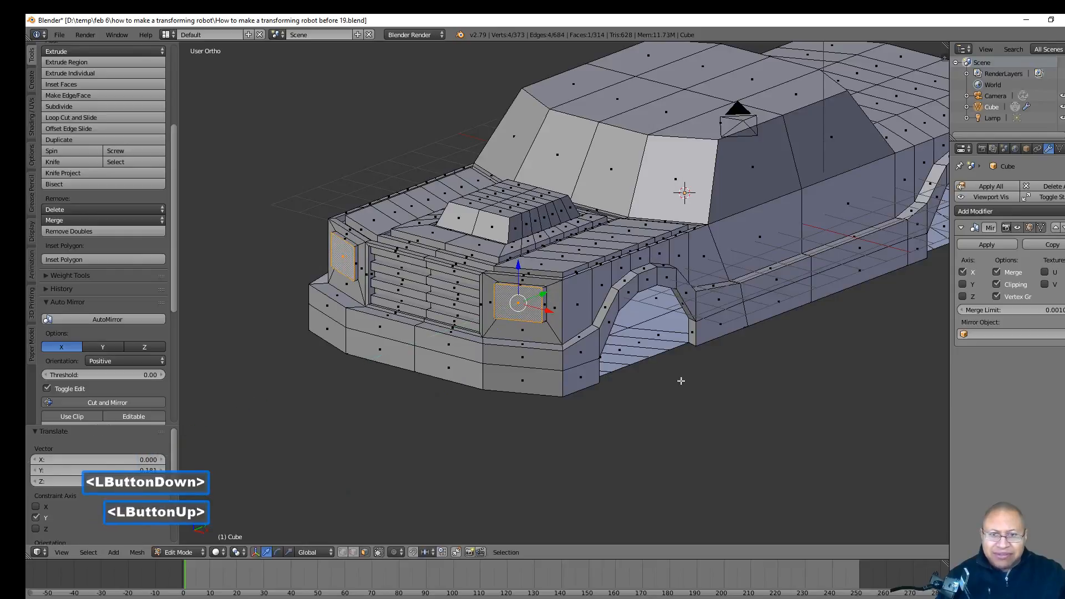
- Extrude the raised headlight face in place and scale it to about 0.837 to form a rim
{"action": "key", "text": "e"}
{"action": "right_click", "coordinate": [740, 409]}
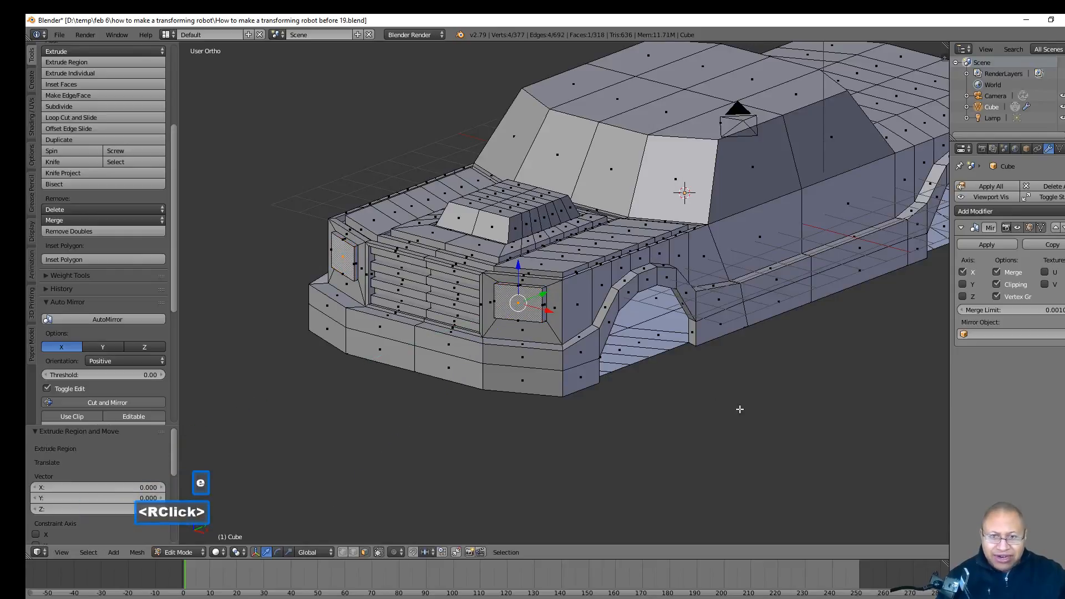
{"action": "key", "text": "s"}
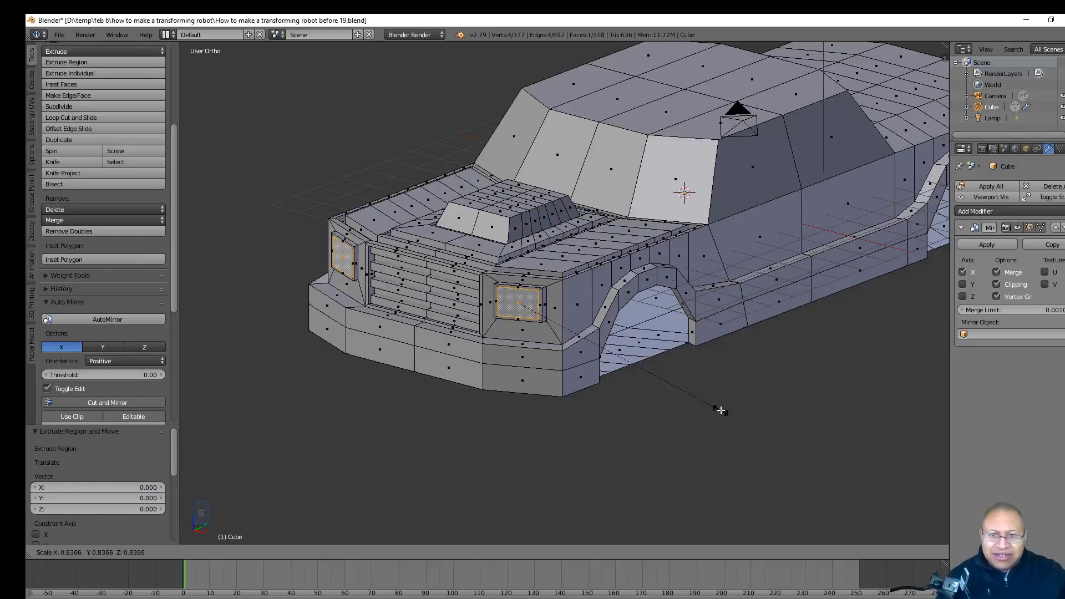
{"action": "left_click", "coordinate": [720, 410]}
- Extrude the inner headlight face, recess it about 0.111 units along Y, and deselect everything
{"action": "key", "text": "e"}
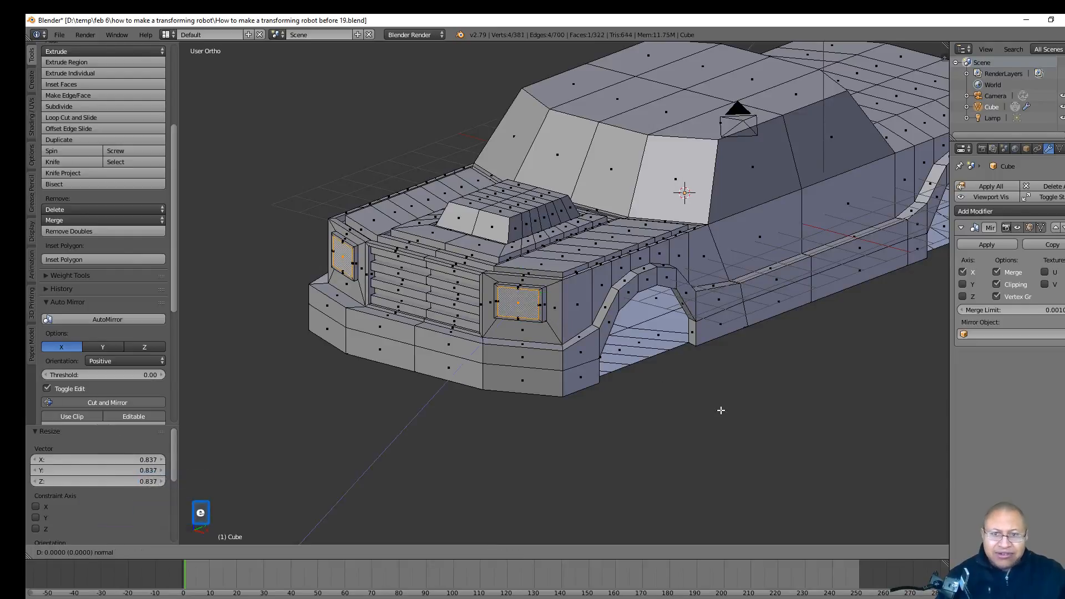
{"action": "right_click", "coordinate": [720, 410]}
{"action": "left_click_drag", "start_coordinate": [541, 296], "coordinate": [544, 295]}
{"action": "mouse_move", "coordinate": [602, 388]}
{"action": "middle_mouse_down"}
{"action": "mouse_move", "coordinate": [673, 380]}
{"action": "mouse_move", "coordinate": [617, 388]}
{"action": "middle_mouse_up"}
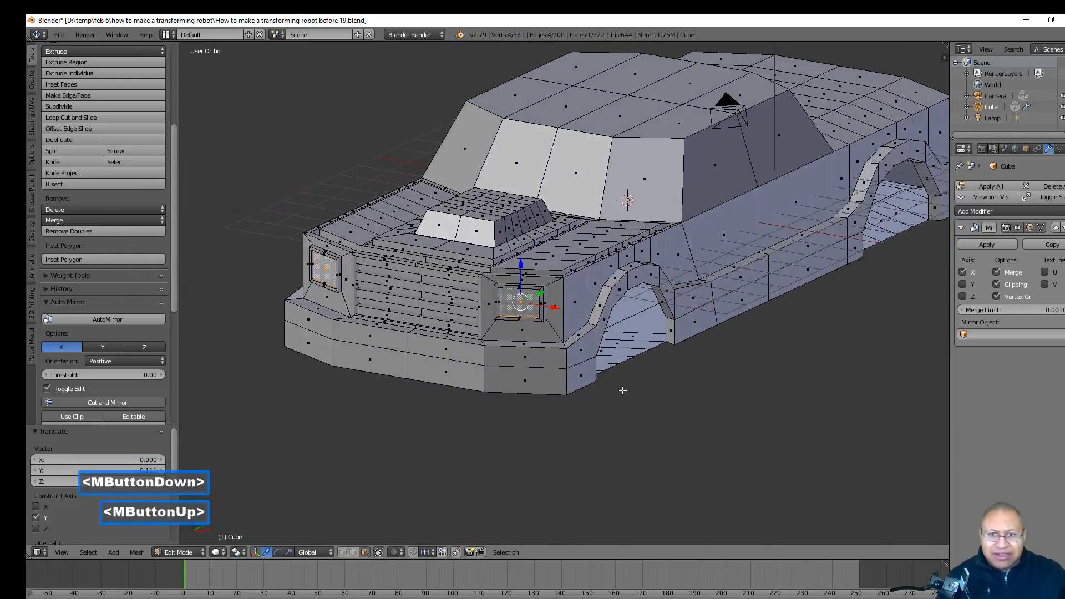
{"action": "scroll", "coordinate": [623, 390], "scroll_direction": "up", "scroll_amount": 3}
{"action": "mouse_move", "coordinate": [729, 407]}
{"action": "middle_mouse_down"}
{"action": "mouse_move", "coordinate": [643, 418]}
{"action": "mouse_move", "coordinate": [726, 404]}
{"action": "middle_mouse_up"}
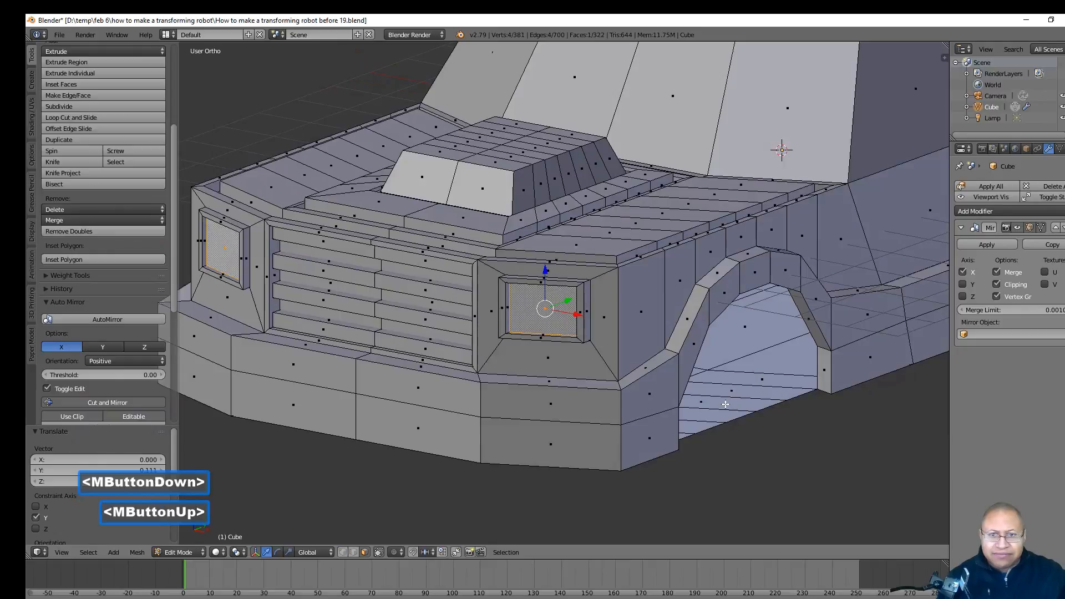
{"action": "key", "text": "a"}
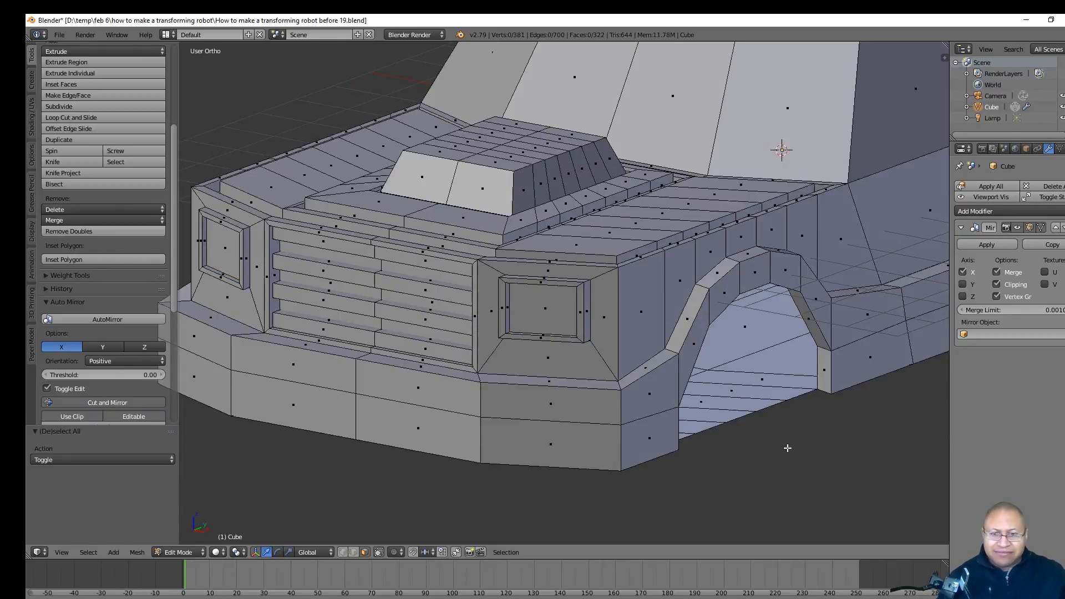
- Extrude the two stacked faces at the outer end of the front bumper in place and scale them to about 0.607
{"action": "left_click", "coordinate": [586, 412]}
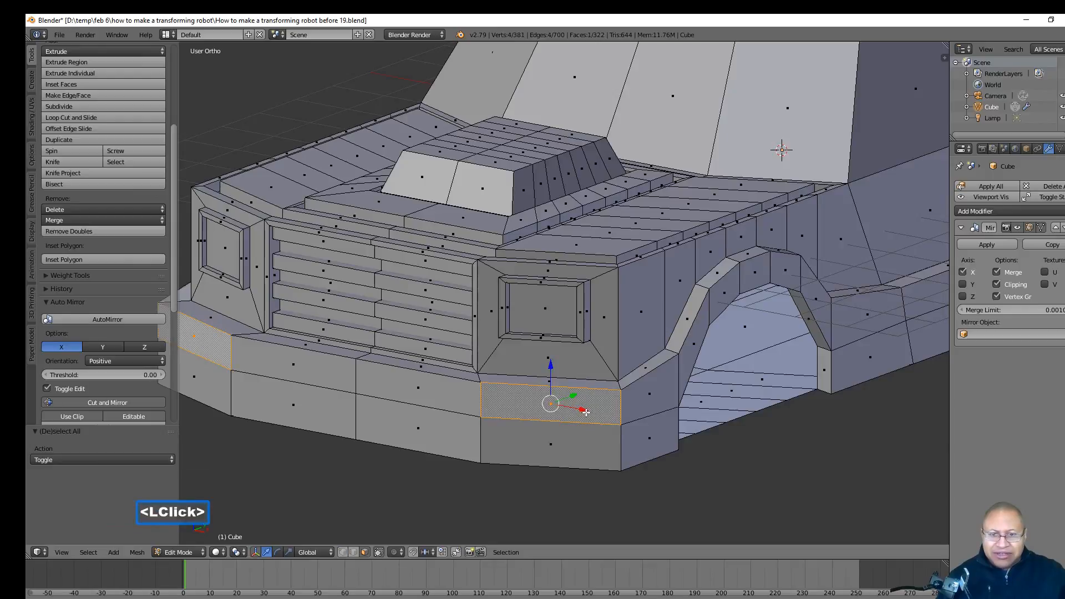
{"action": "left_click", "coordinate": [586, 443], "text": "shift"}
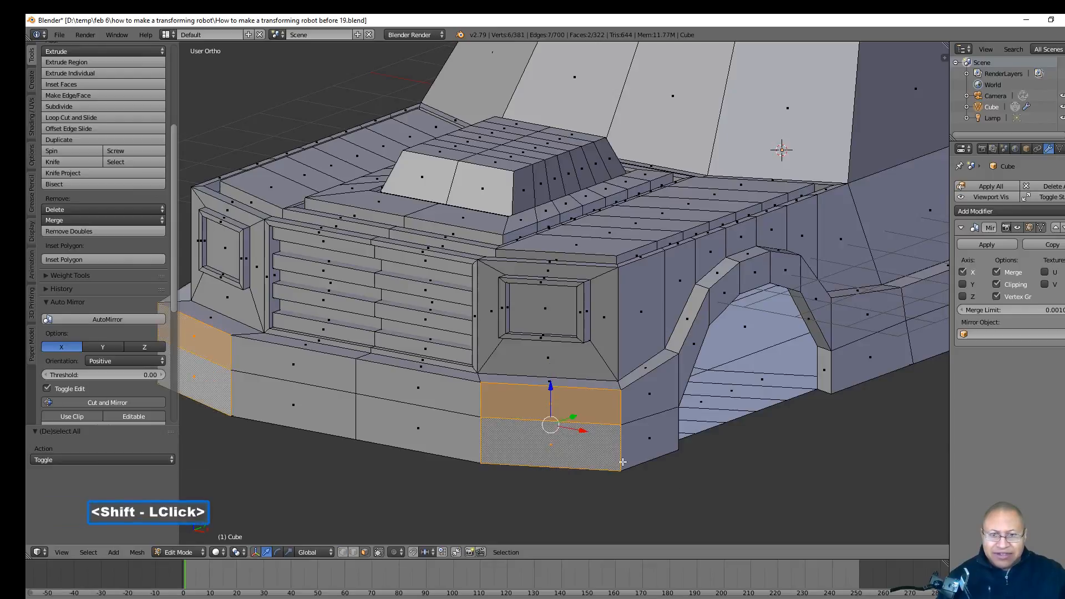
{"action": "key", "text": "e"}
{"action": "right_click", "coordinate": [778, 494]}
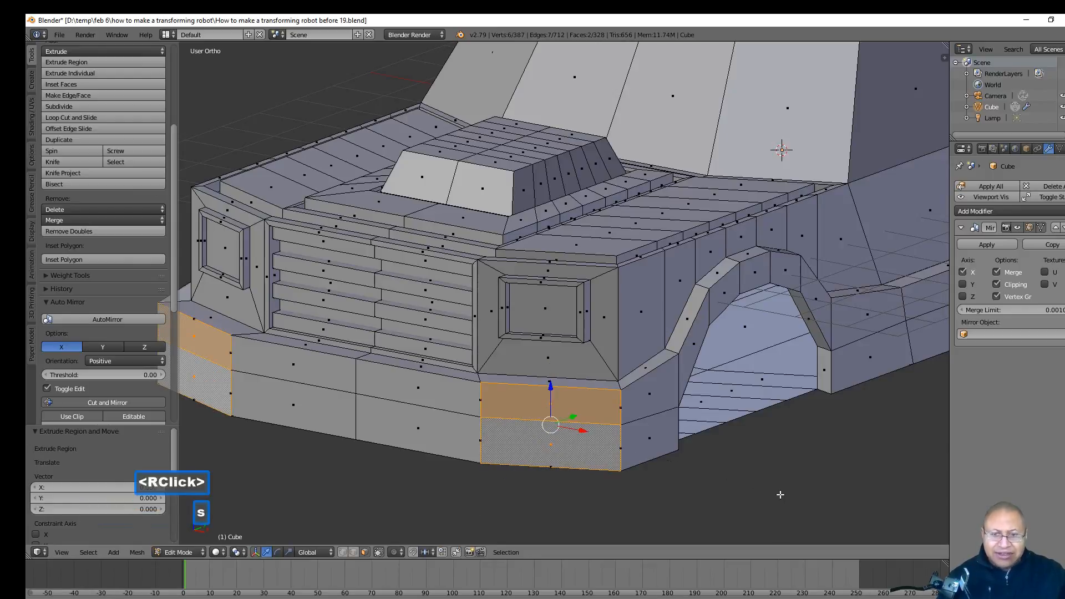
{"action": "key", "text": "s"}
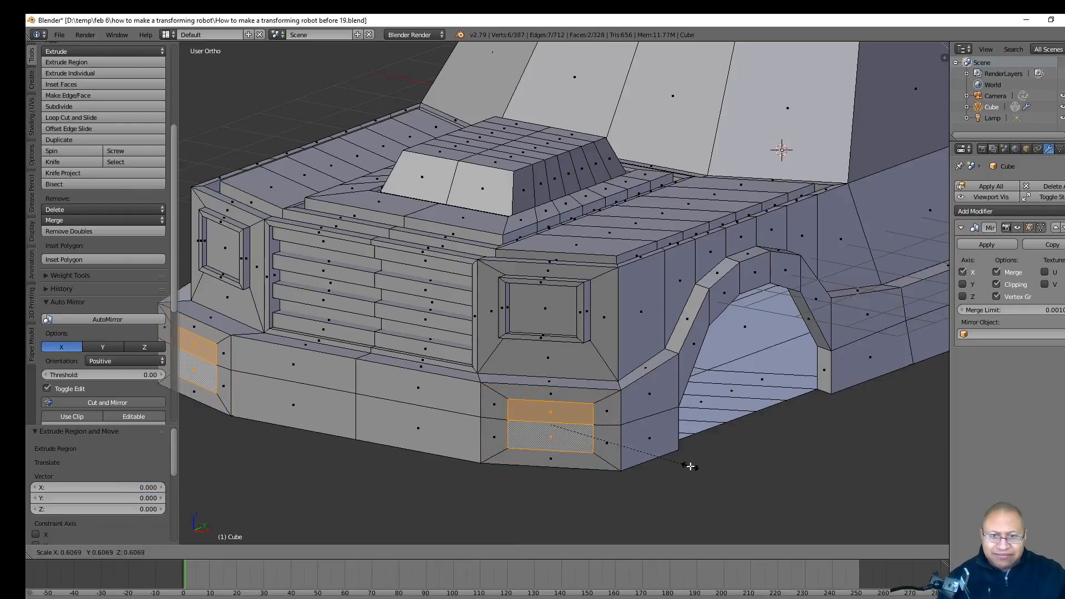
{"action": "left_click", "coordinate": [690, 468]}
- Extrude the inset bumper light faces and recess them about 0.189 units along Y
{"action": "key", "text": "e"}
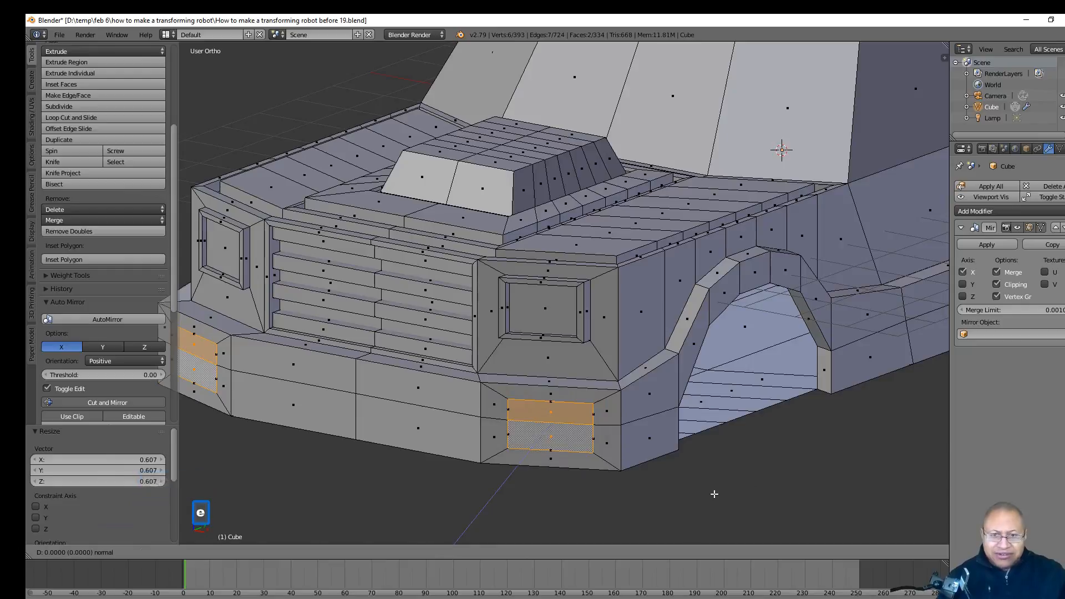
{"action": "right_click", "coordinate": [703, 490]}
{"action": "middle_click_drag", "start_coordinate": [703, 490], "coordinate": [591, 424]}
{"action": "left_click_drag", "start_coordinate": [582, 418], "coordinate": [591, 418]}
{"action": "middle_click_drag", "start_coordinate": [684, 480], "coordinate": [716, 470]}
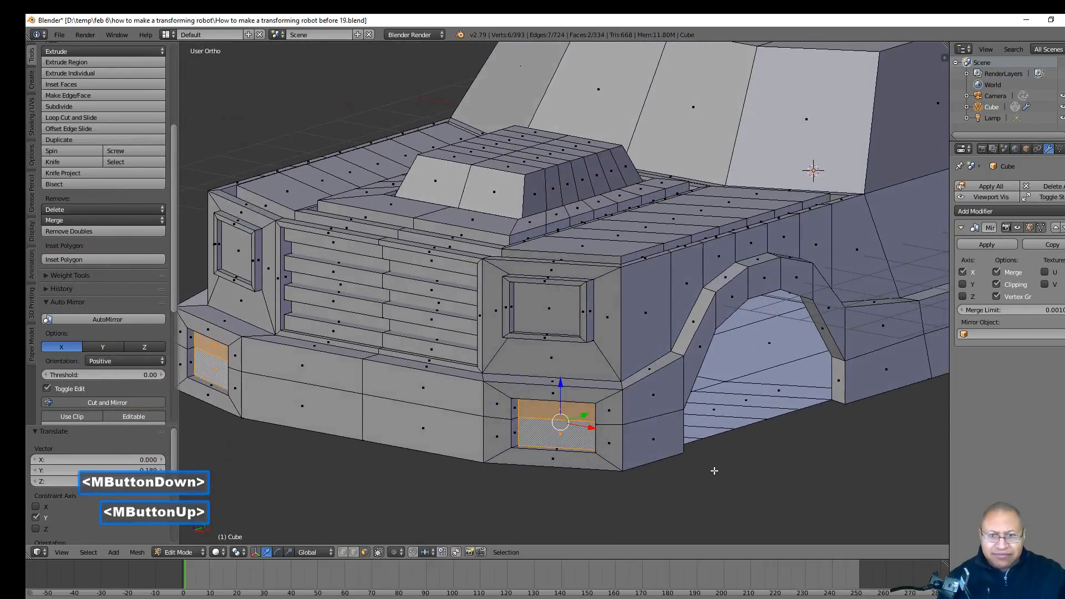
- Scale the recessed bumper light faces to about 0.94 and deselect everything
{"action": "key", "text": "s"}
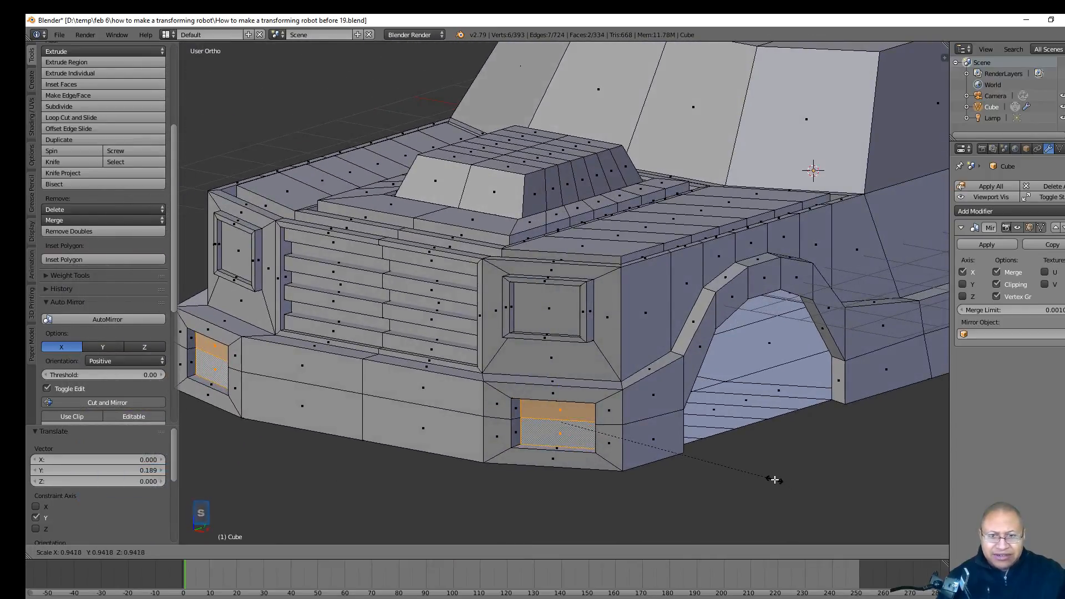
{"action": "left_click", "coordinate": [769, 475]}
{"action": "mouse_move", "coordinate": [769, 475]}
{"action": "middle_mouse_down"}
{"action": "mouse_move", "coordinate": [783, 475]}
{"action": "mouse_move", "coordinate": [752, 474]}
{"action": "middle_mouse_up"}
{"action": "key", "text": "a"}
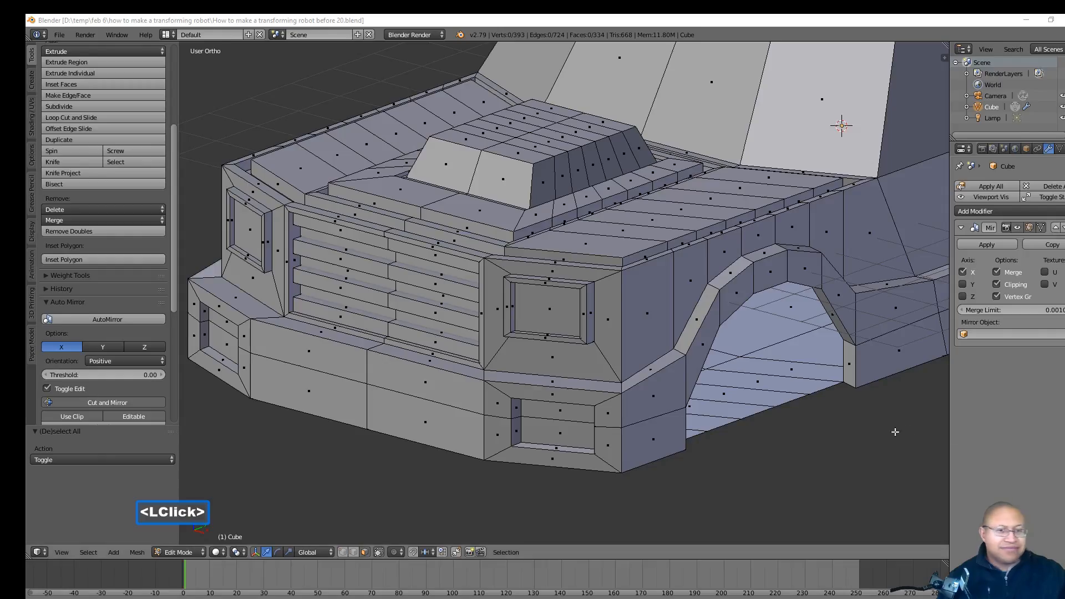
- Extrude the front face of the hood scoop in place and scale it to about 0.75
{"action": "left_click", "coordinate": [856, 440]}
{"action": "left_click", "coordinate": [477, 172]}
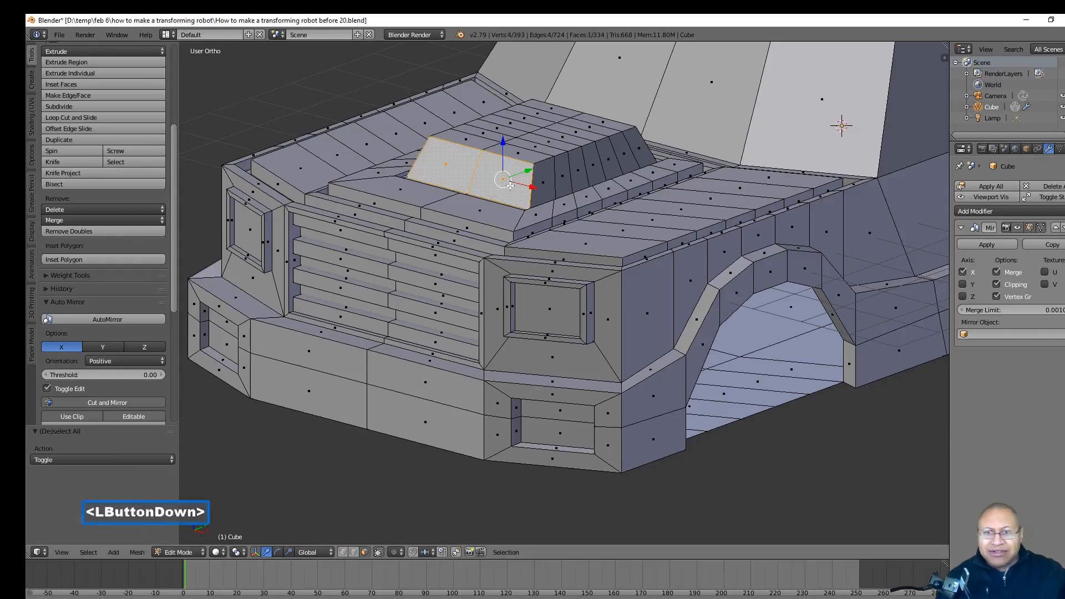
{"action": "key", "text": "e"}
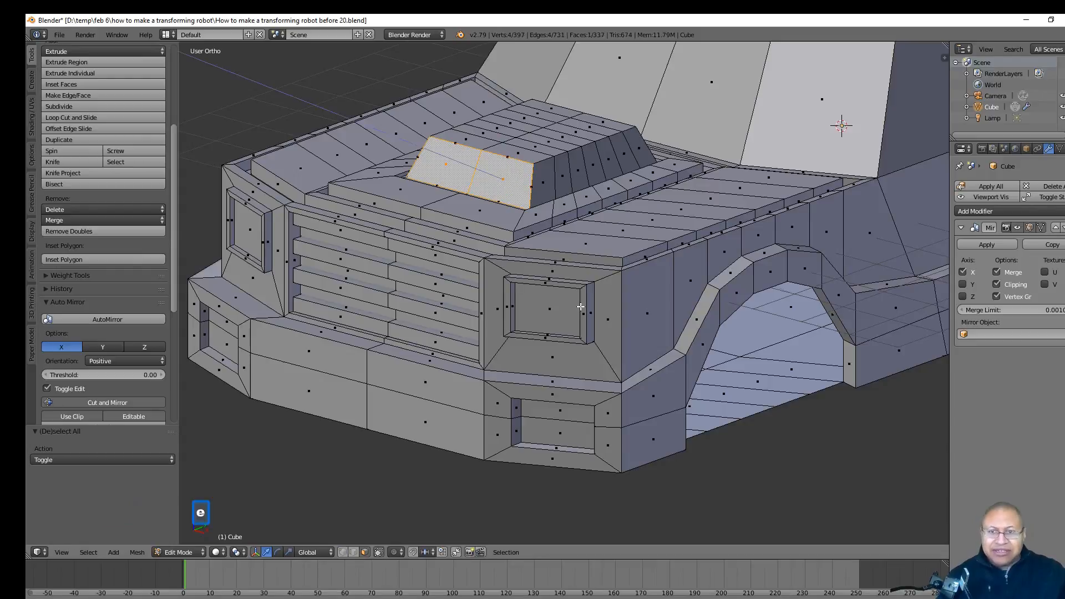
{"action": "right_click", "coordinate": [580, 307]}
{"action": "key", "text": "s"}
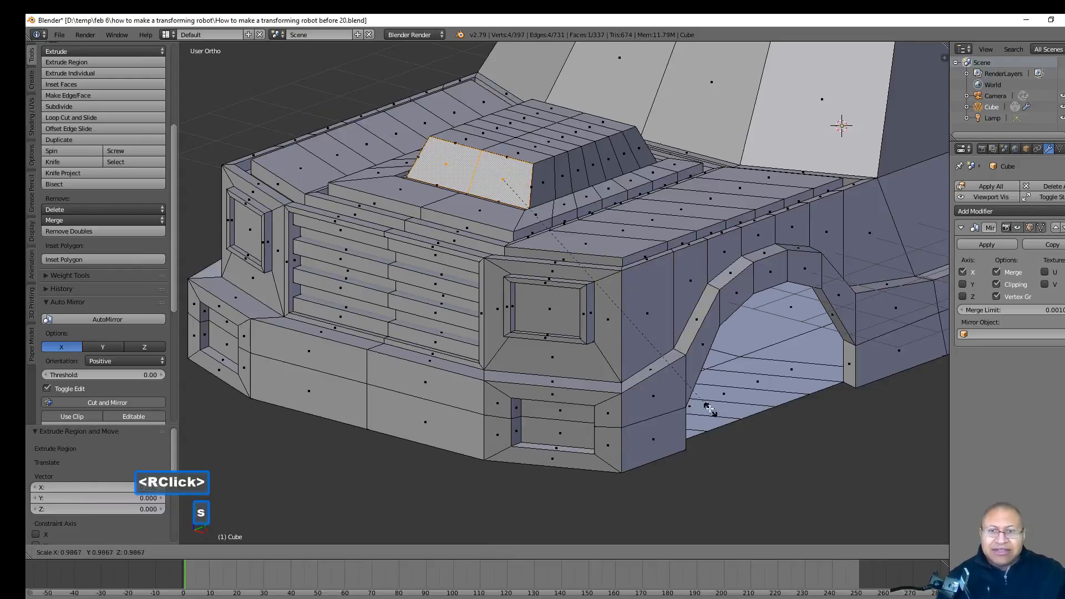
{"action": "left_click", "coordinate": [648, 365]}
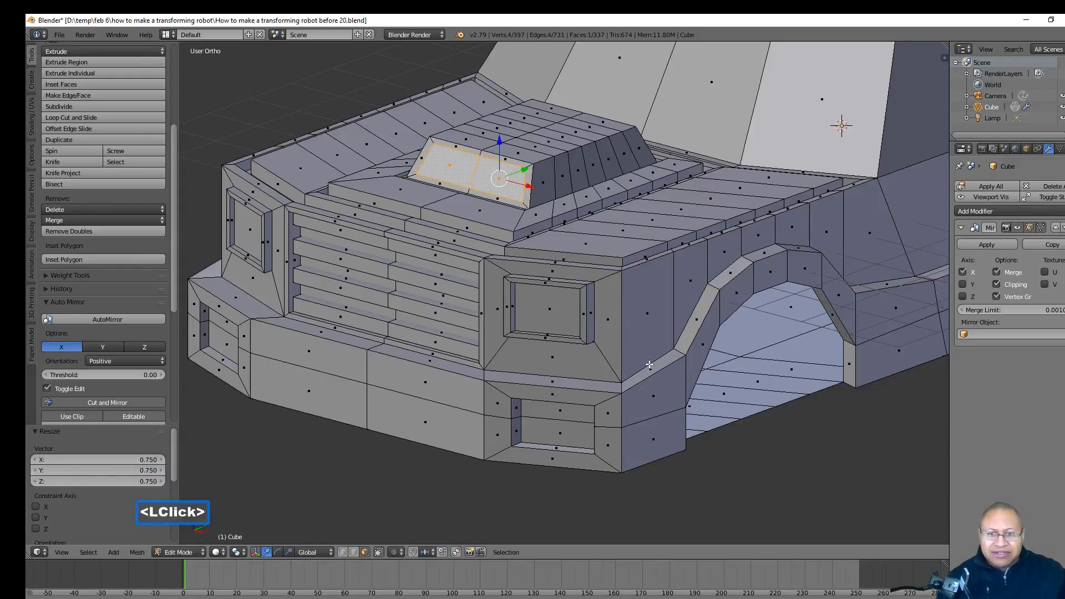
- Extrude the inset hood scoop face inward about 0.35 units along its normal and deselect everything
{"action": "key", "text": "e"}
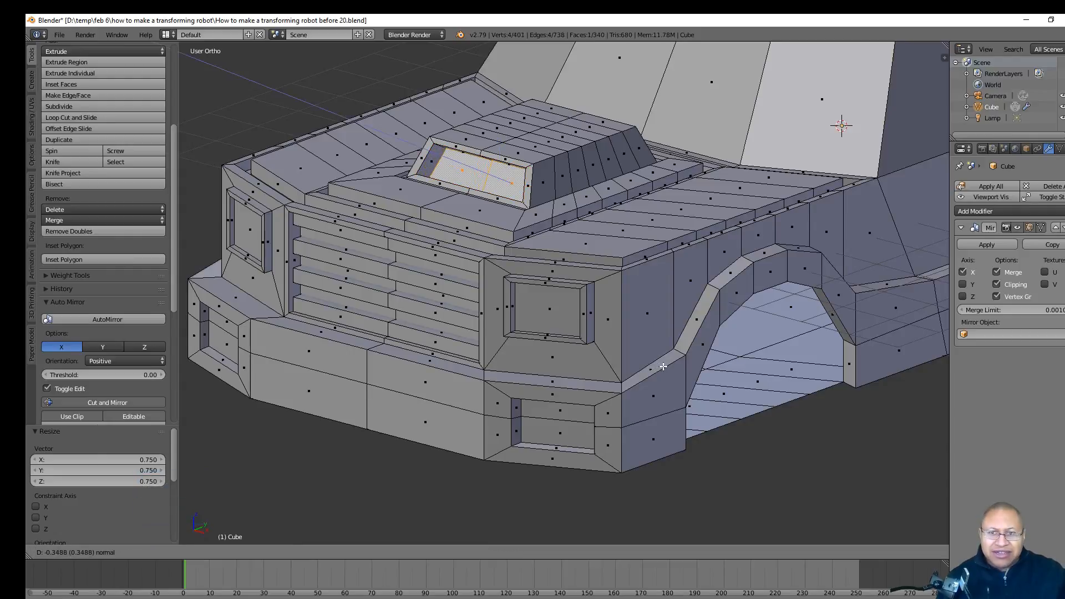
{"action": "left_click", "coordinate": [663, 366]}
{"action": "key", "text": "a"}
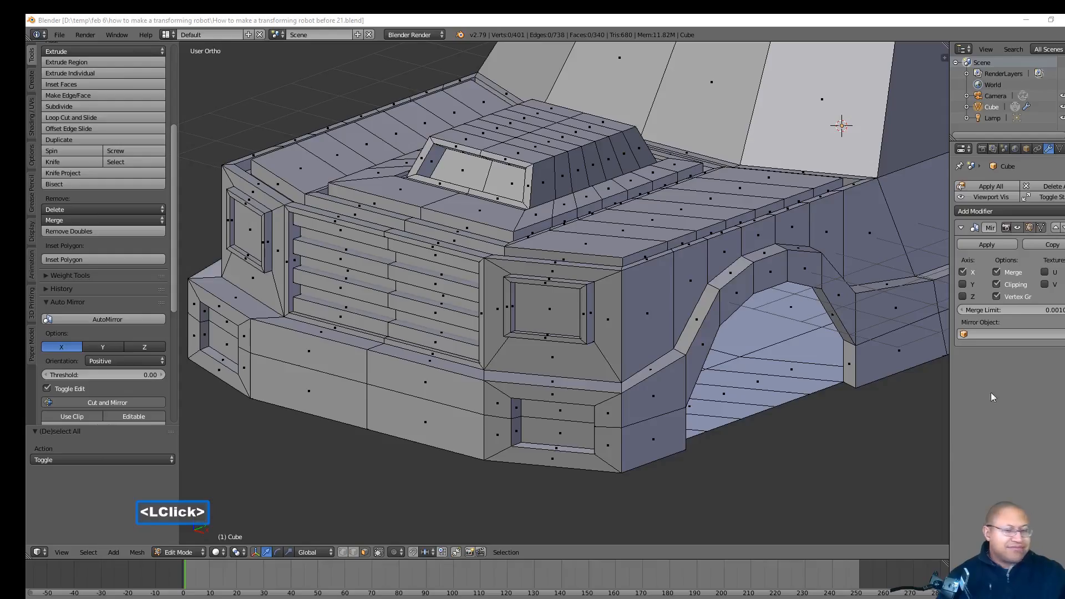
- Extrude the front door's window, panel and lower trim faces together in place and scale them to 0.95
{"action": "left_click", "coordinate": [866, 446]}
{"action": "scroll", "coordinate": [859, 447], "scroll_direction": "down", "scroll_amount": 2}
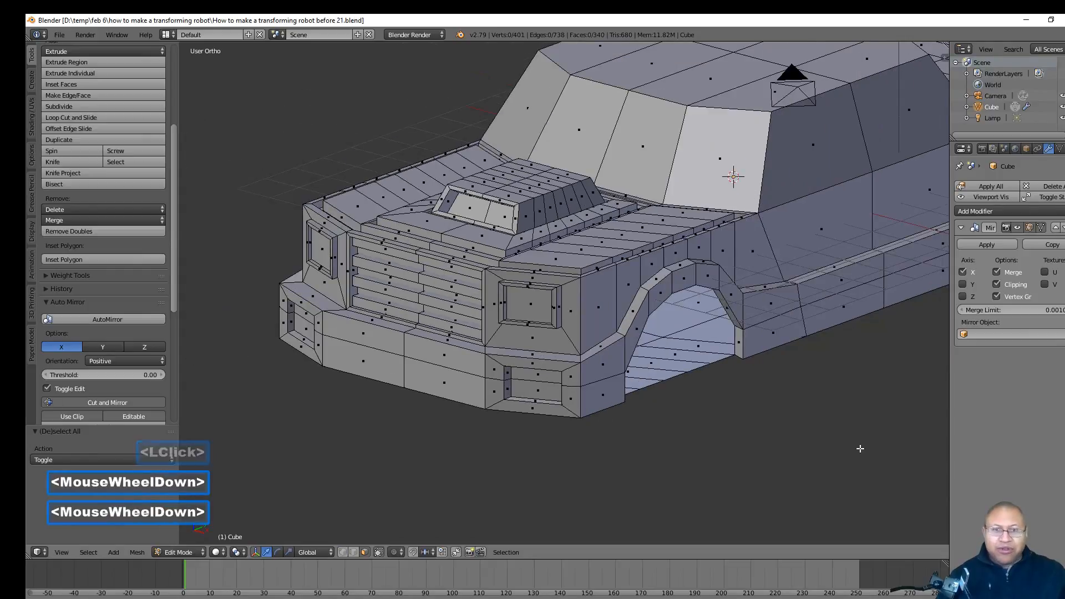
{"action": "middle_click_drag", "start_coordinate": [843, 304], "coordinate": [711, 320], "text": "shift"}
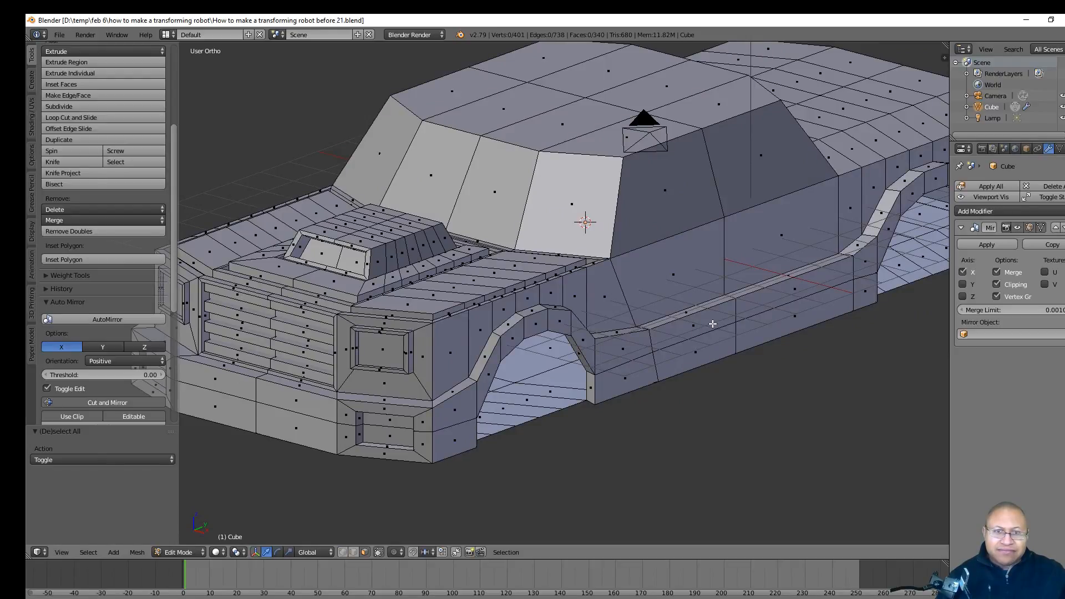
{"action": "left_click", "coordinate": [672, 208]}
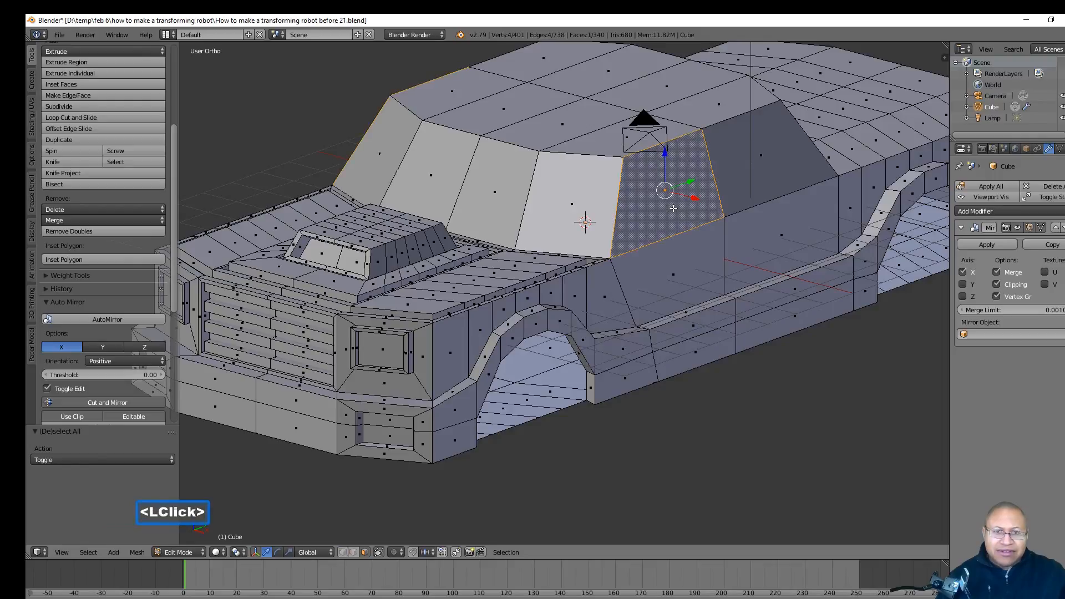
{"action": "left_click", "coordinate": [675, 268], "text": "shift"}
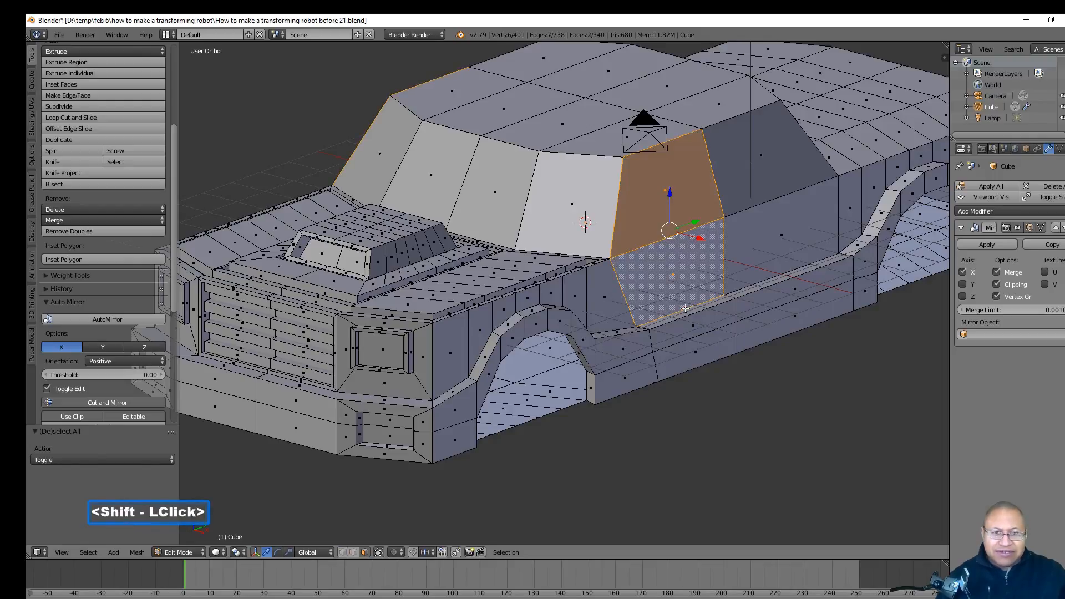
{"action": "key", "text": "c"}
{"action": "mouse_move", "coordinate": [684, 302]}
{"action": "left_mouse_down"}
{"action": "mouse_move", "coordinate": [693, 341]}
{"action": "mouse_move", "coordinate": [659, 266]}
{"action": "mouse_move", "coordinate": [680, 313]}
{"action": "left_mouse_up"}
{"action": "right_click", "coordinate": [680, 318]}
{"action": "scroll", "coordinate": [684, 321], "scroll_direction": "up", "scroll_amount": 3}
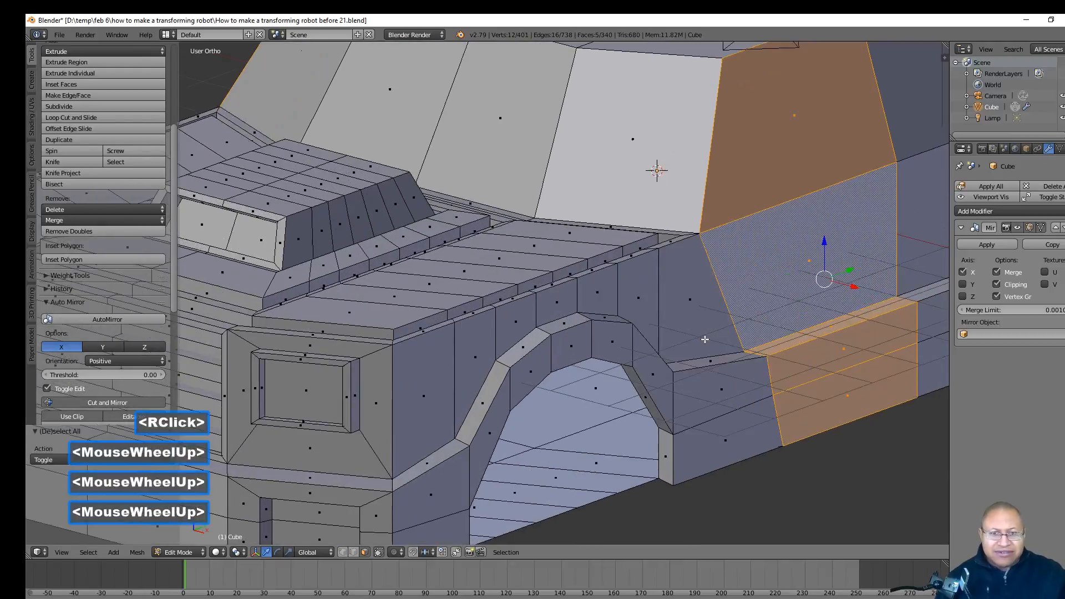
{"action": "scroll", "coordinate": [789, 351], "scroll_direction": "down", "scroll_amount": 1}
{"action": "scroll", "coordinate": [789, 352], "scroll_direction": "down", "scroll_amount": 1}
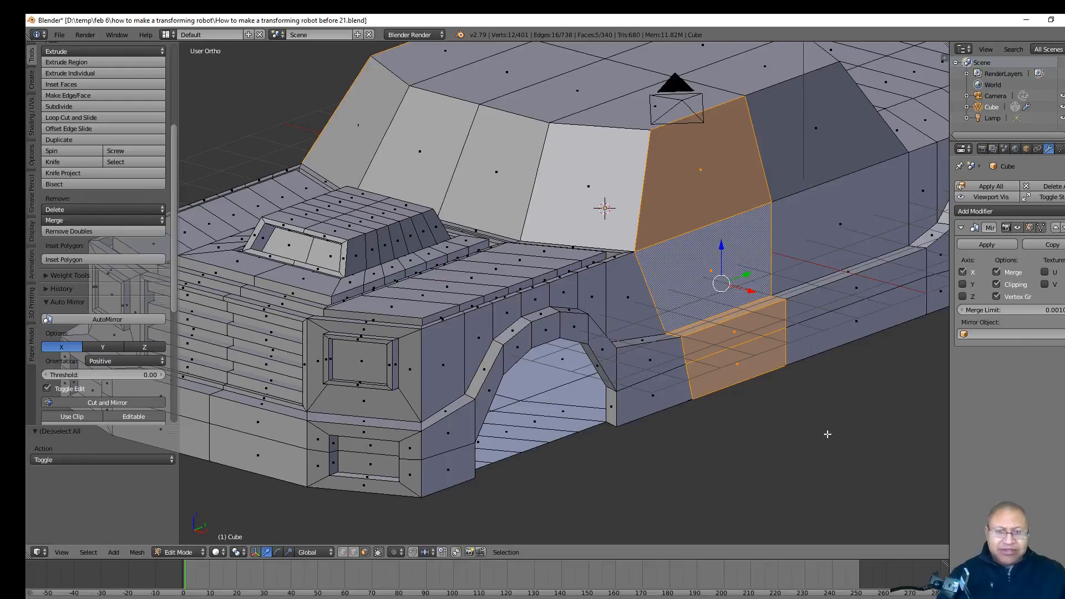
{"action": "key", "text": "e"}
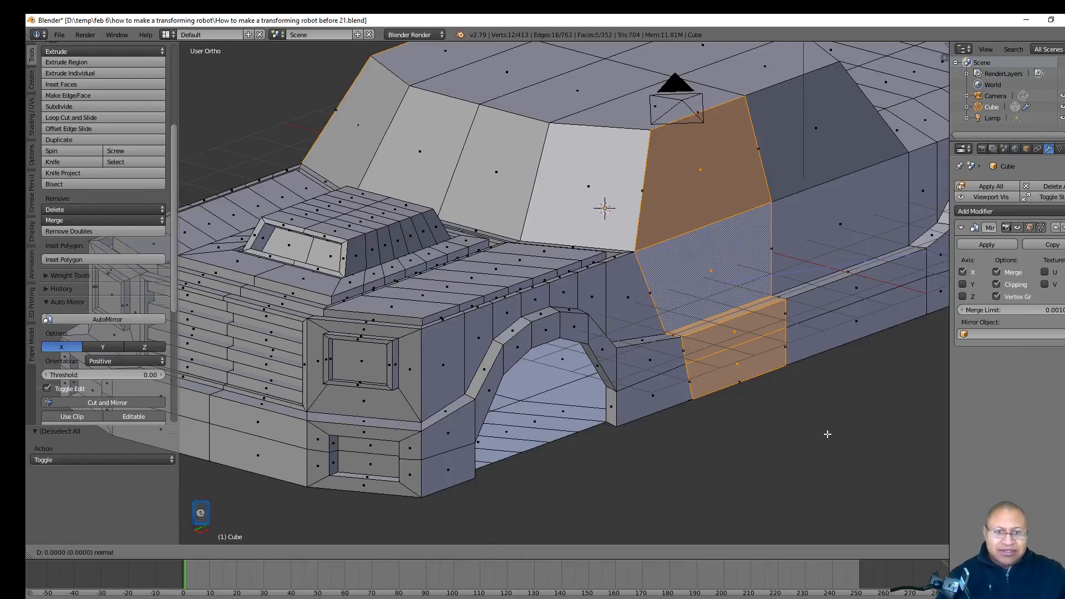
{"action": "right_click", "coordinate": [827, 434]}
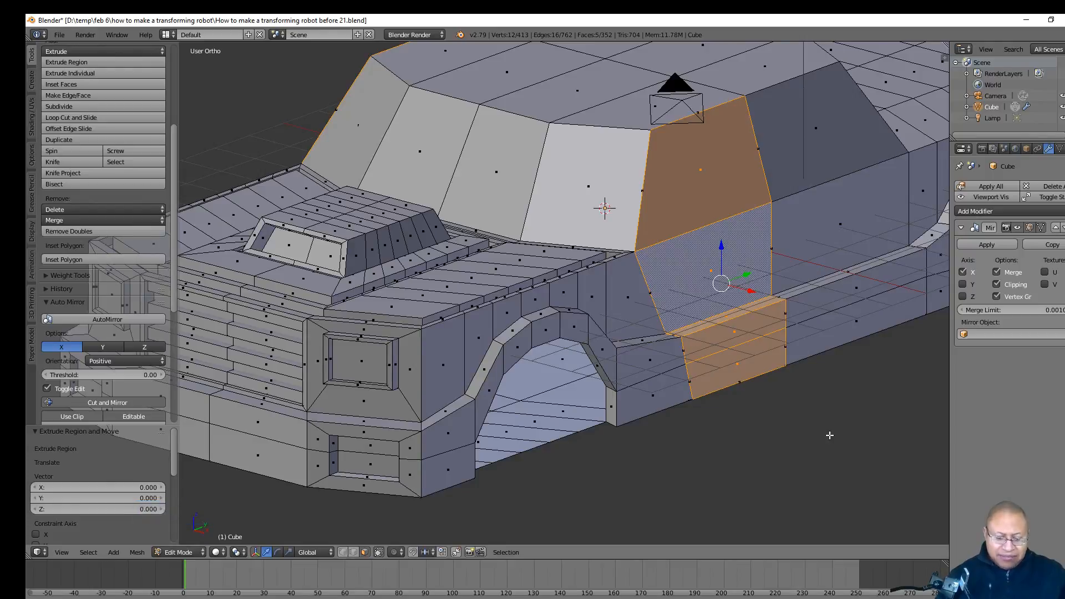
{"action": "key", "text": "s"}
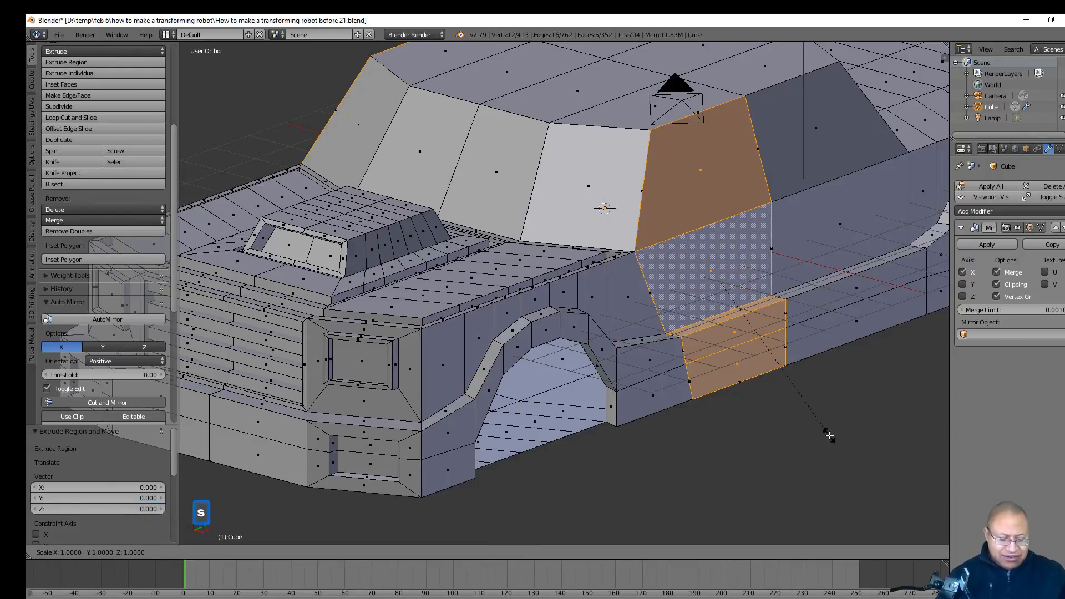
{"action": "type", "text": ".95"}
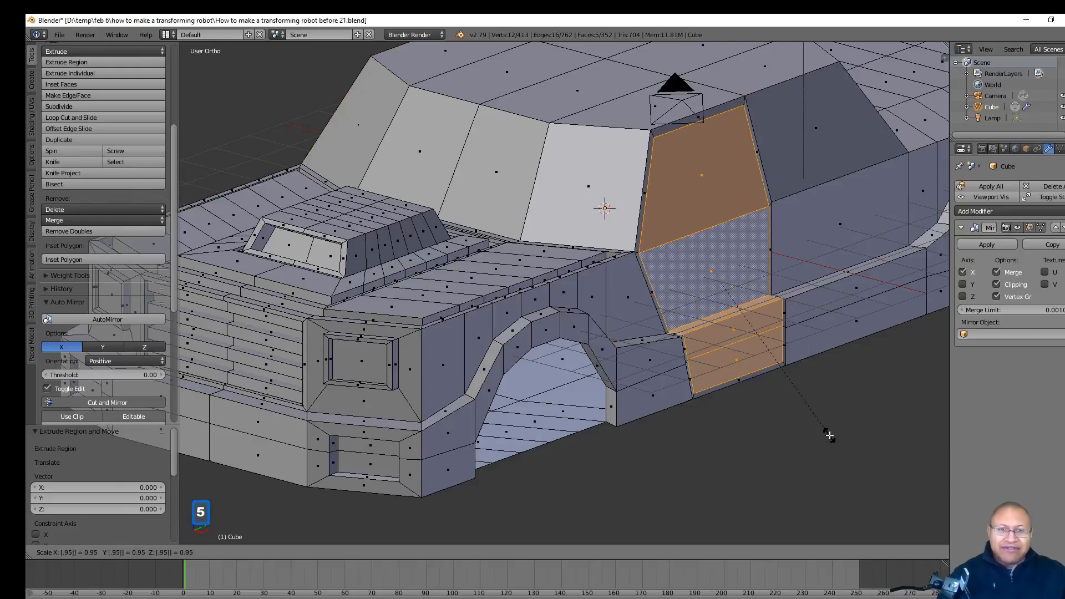
{"action": "left_click", "coordinate": [828, 435]}
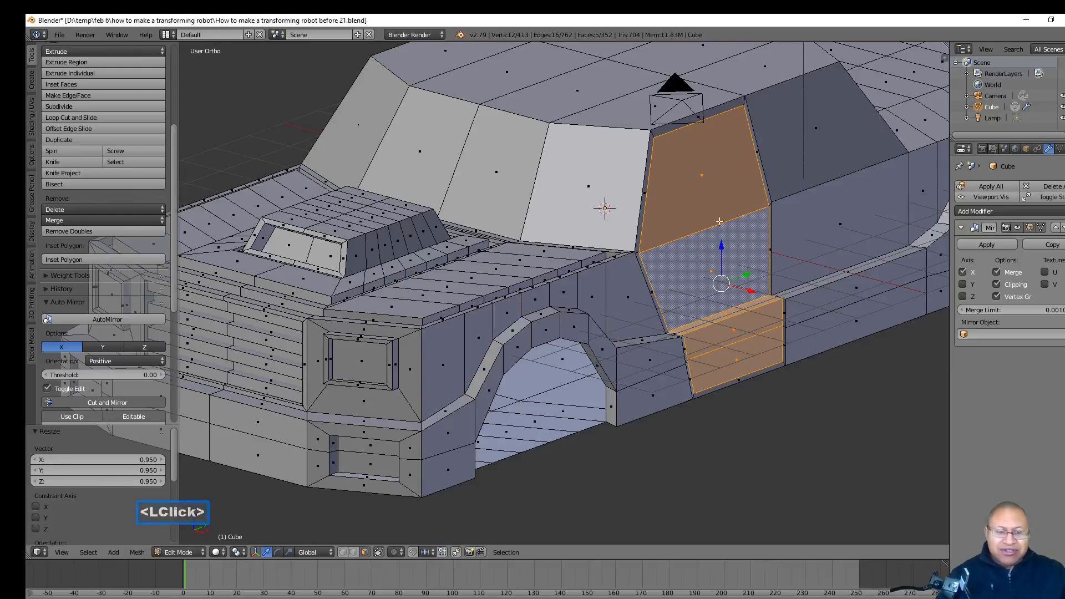
- Extrude the inset front door faces and recess them about 0.104 units along X
{"action": "mouse_move", "coordinate": [775, 292]}
{"action": "middle_mouse_down"}
{"action": "mouse_move", "coordinate": [755, 295]}
{"action": "mouse_move", "coordinate": [767, 294]}
{"action": "middle_mouse_up"}
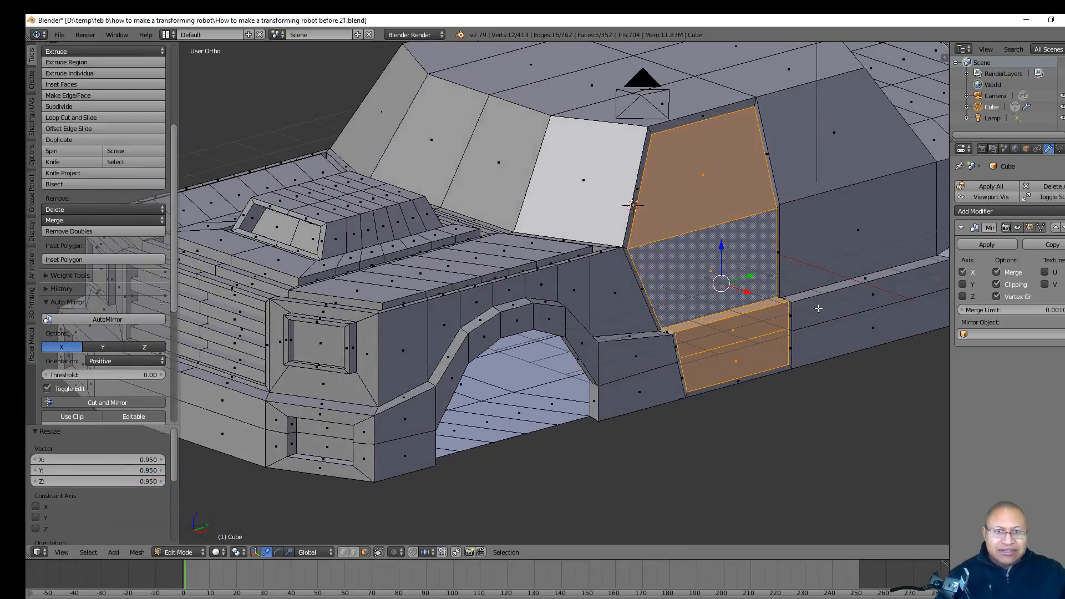
{"action": "key", "text": "e"}
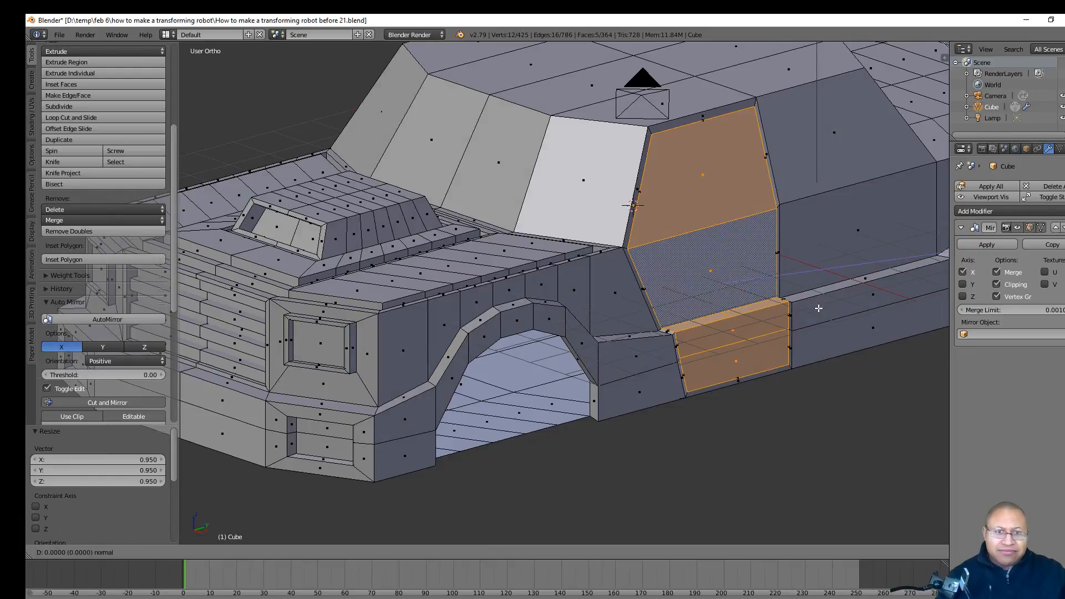
{"action": "right_click", "coordinate": [818, 308]}
{"action": "middle_click_drag", "start_coordinate": [819, 308], "coordinate": [750, 328]}
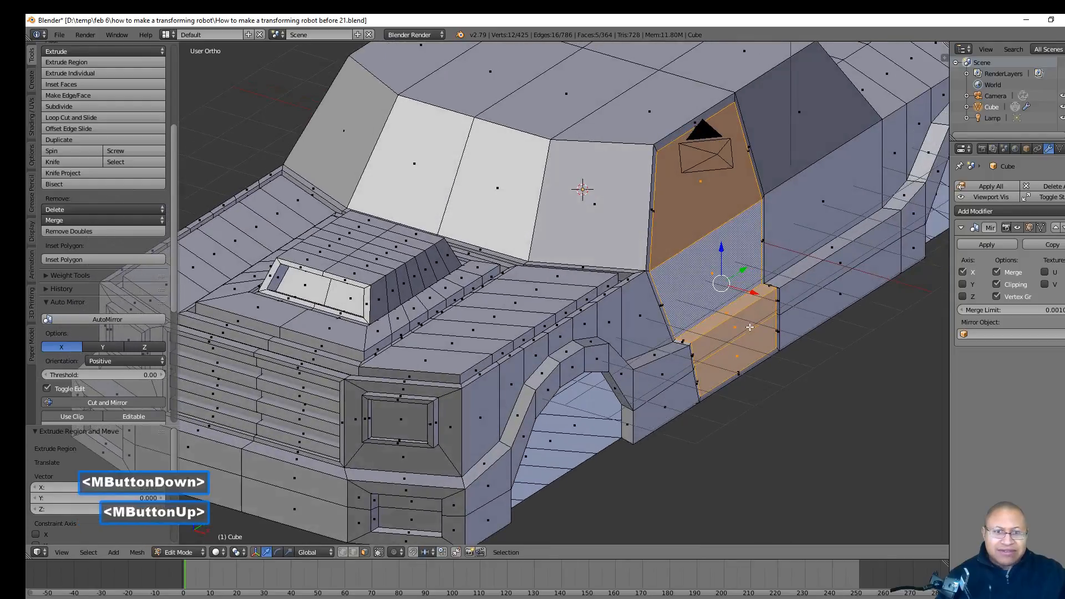
{"action": "left_click_drag", "start_coordinate": [754, 295], "coordinate": [750, 292]}
{"action": "middle_click_drag", "start_coordinate": [749, 293], "coordinate": [806, 253]}
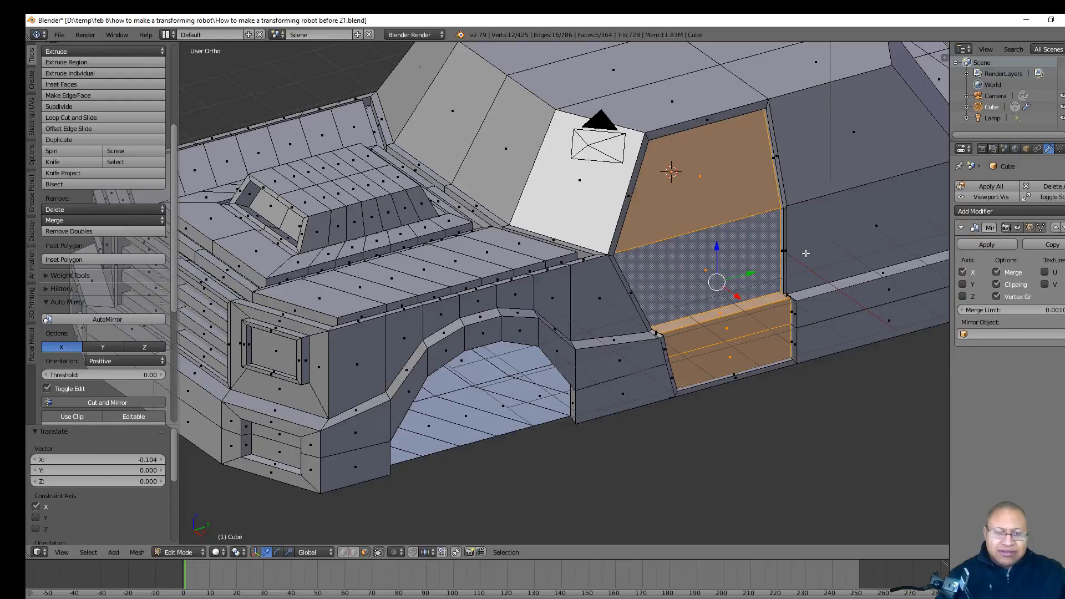
- Extrude the recessed front door faces in place and scale them to 0.95 to form an inner border
{"action": "mouse_move", "coordinate": [811, 253]}
{"action": "middle_mouse_down"}
{"action": "mouse_move", "coordinate": [768, 161]}
{"action": "mouse_move", "coordinate": [837, 198]}
{"action": "mouse_move", "coordinate": [777, 178]}
{"action": "mouse_move", "coordinate": [820, 260]}
{"action": "middle_mouse_up"}
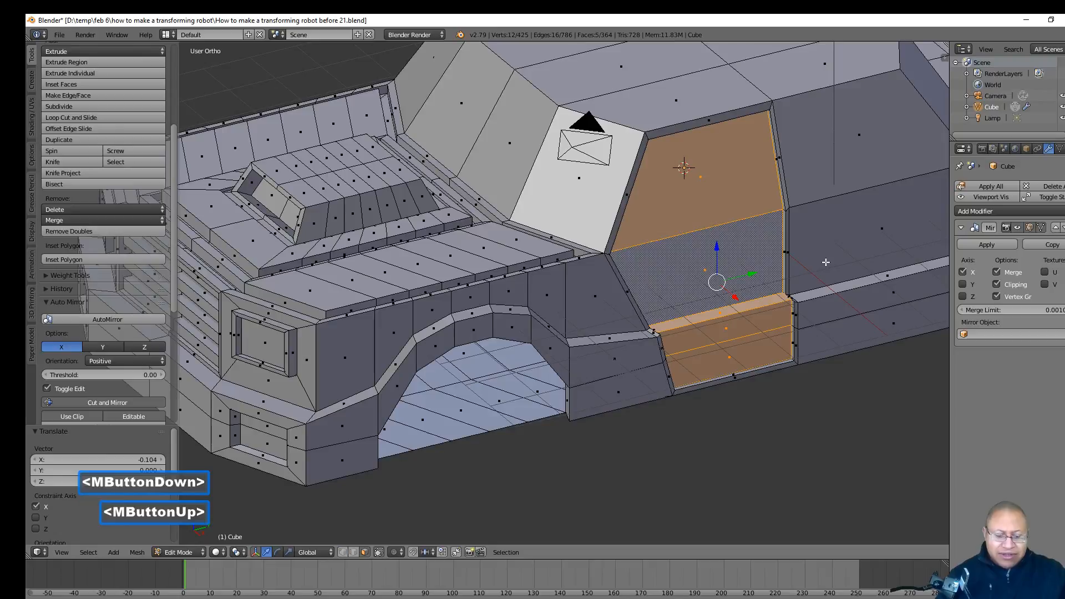
{"action": "key", "text": "e"}
{"action": "right_click", "coordinate": [826, 262]}
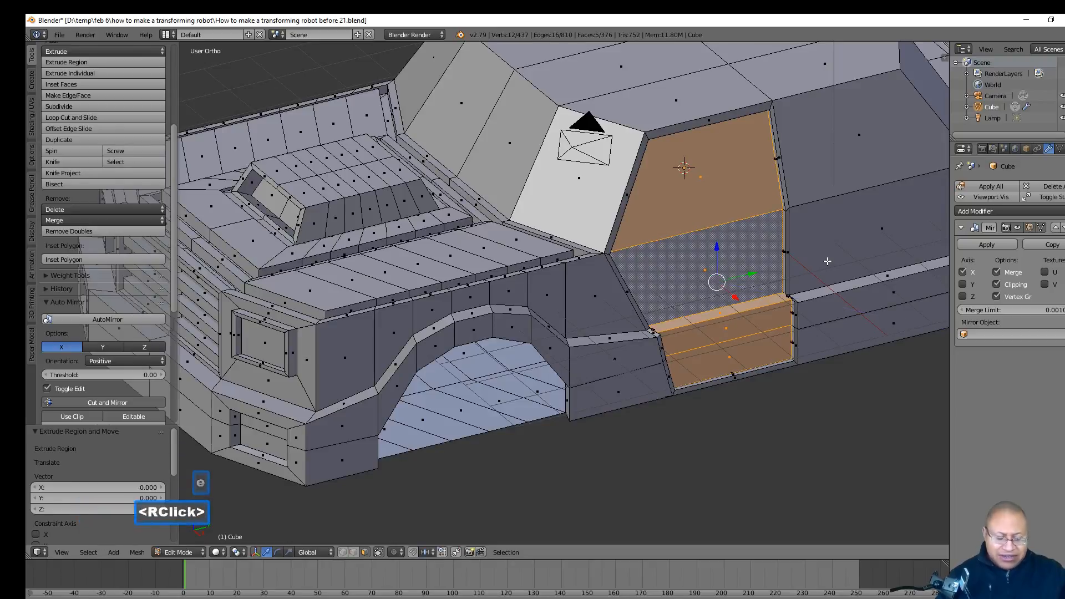
{"action": "key", "text": "s"}
{"action": "key", "text": "period"}
{"action": "key", "text": "9"}
{"action": "key", "text": "5"}
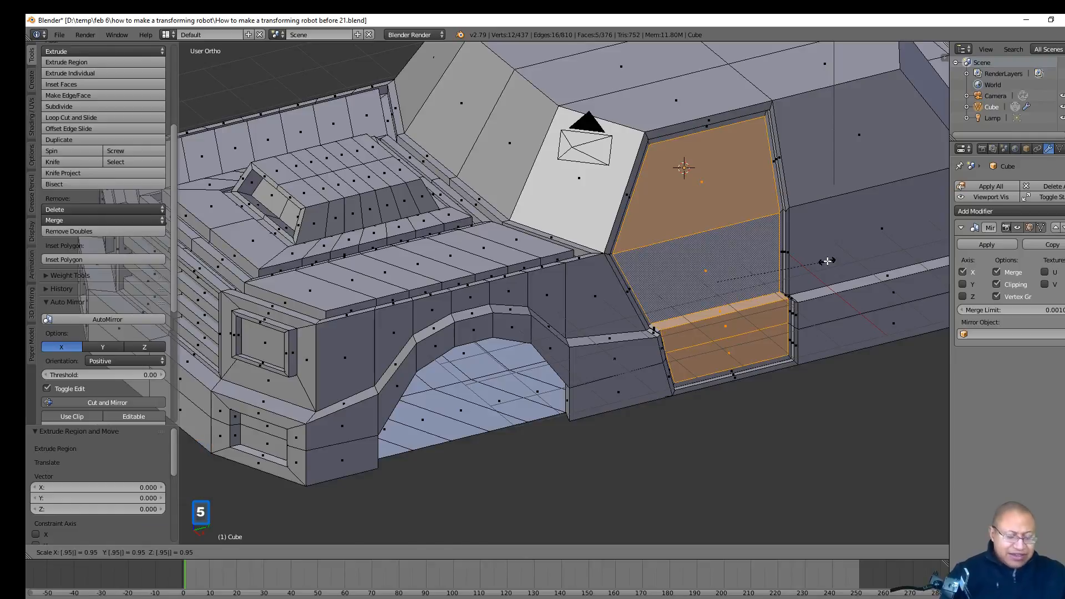
{"action": "key", "text": "Return"}
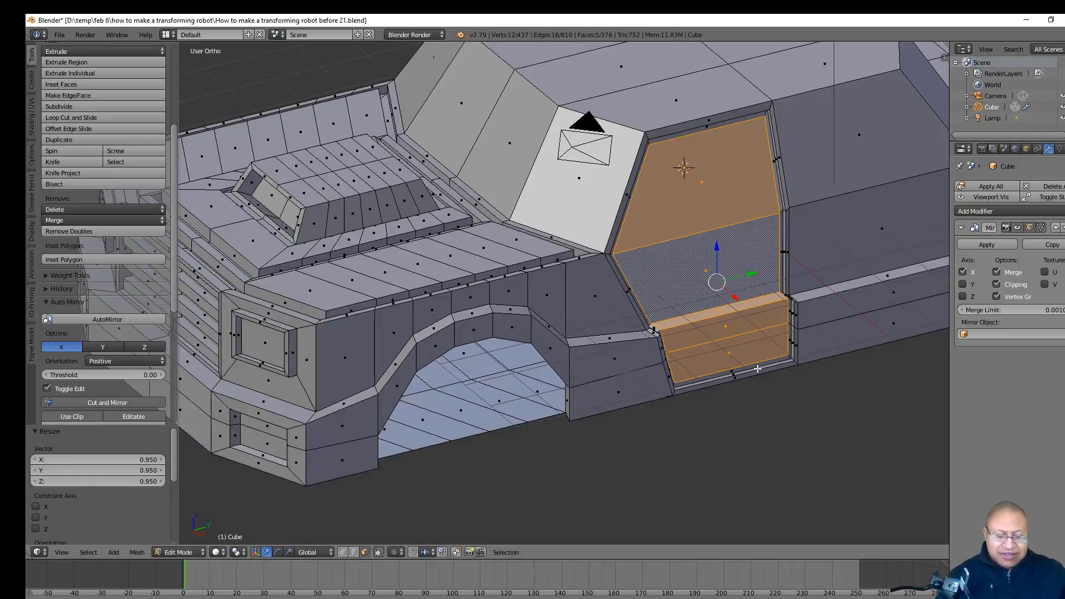
- Extrude the front door's inner faces and move them outward about 0.149 units along X, leaving nothing selected
{"action": "key", "text": "e"}
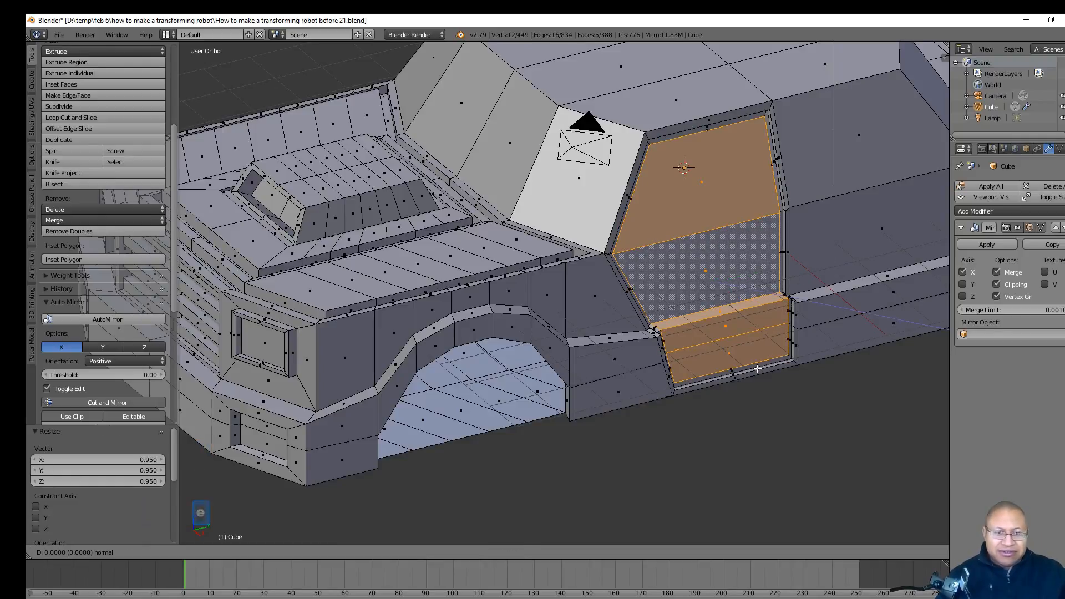
{"action": "right_click", "coordinate": [758, 368]}
{"action": "middle_click_drag", "start_coordinate": [757, 368], "coordinate": [747, 302]}
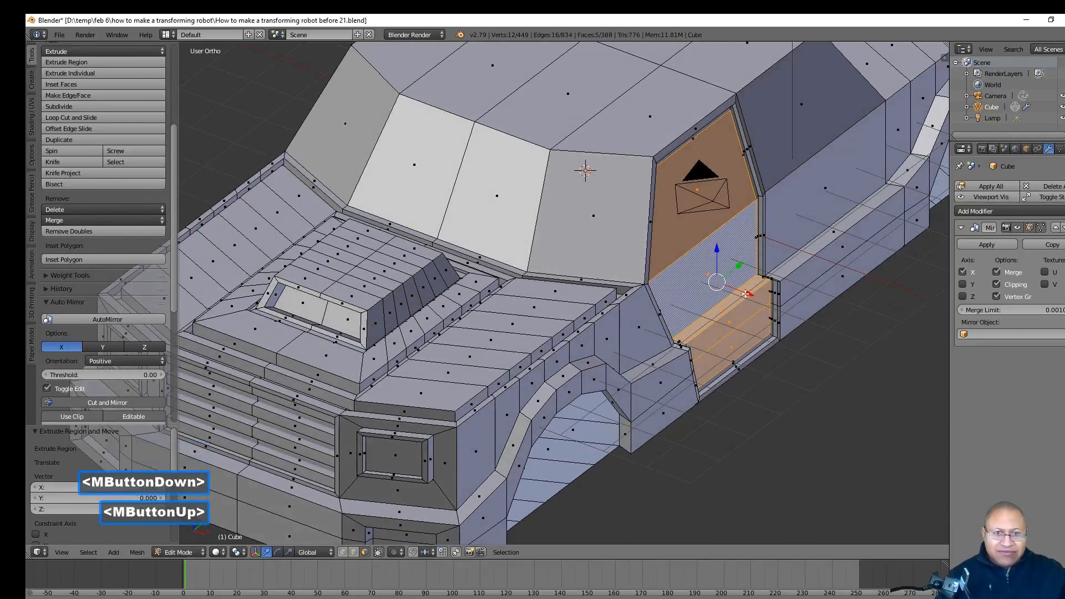
{"action": "left_click_drag", "start_coordinate": [745, 294], "coordinate": [755, 298]}
{"action": "mouse_move", "coordinate": [825, 354]}
{"action": "middle_mouse_down"}
{"action": "mouse_move", "coordinate": [815, 368]}
{"action": "mouse_move", "coordinate": [824, 352]}
{"action": "middle_mouse_up"}
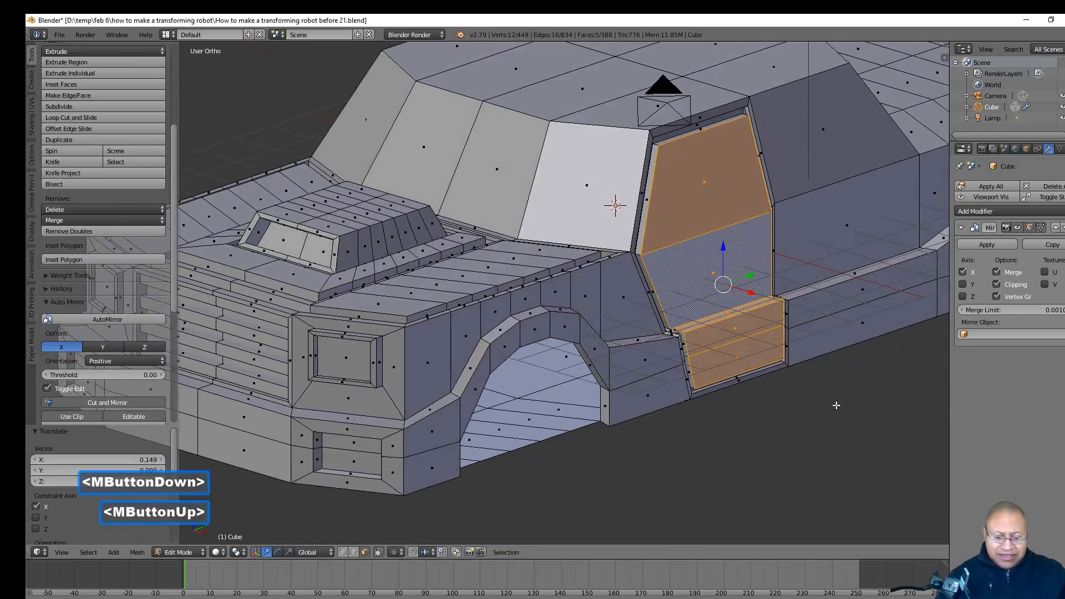
{"action": "key", "text": "a"}
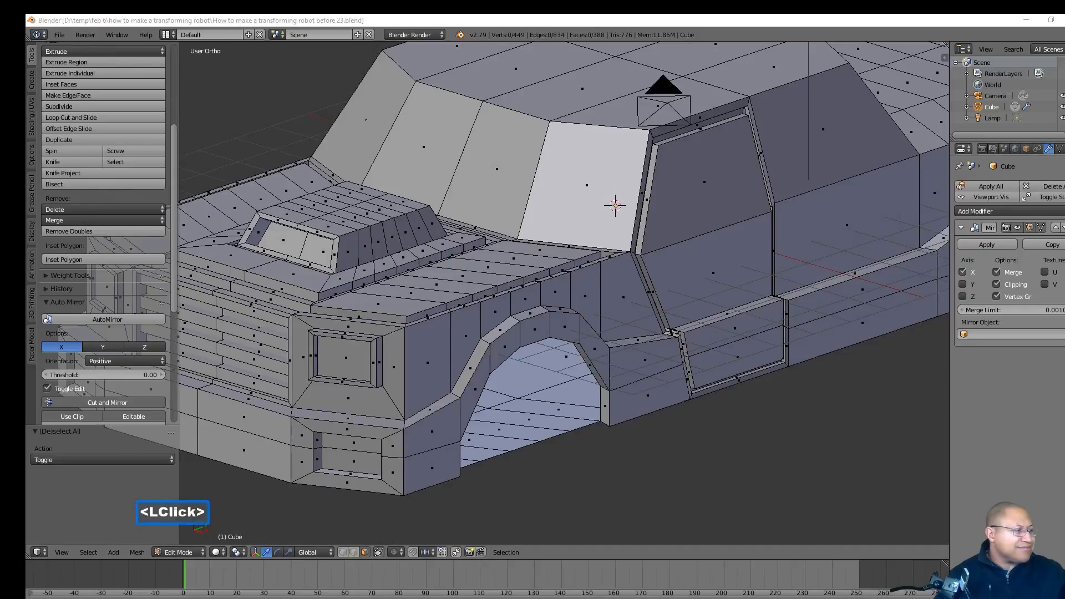
- Extrude the rear door's window, panel and lower trim faces together in place and scale them to 0.95
{"action": "middle_click_drag", "start_coordinate": [885, 427], "coordinate": [808, 435], "text": "shift"}
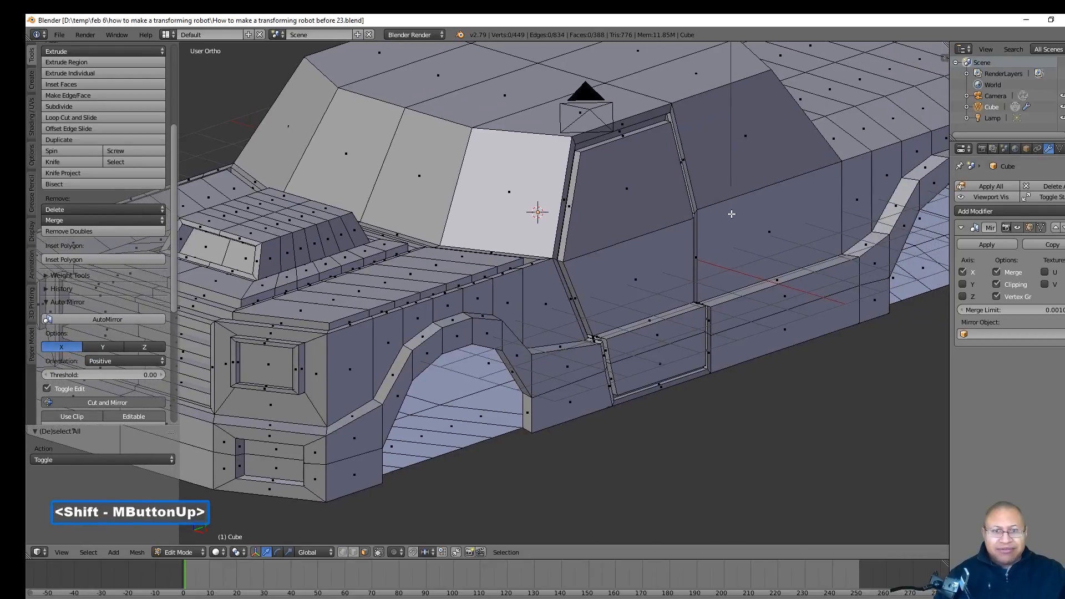
{"action": "middle_click_drag", "start_coordinate": [799, 265], "coordinate": [771, 266]}
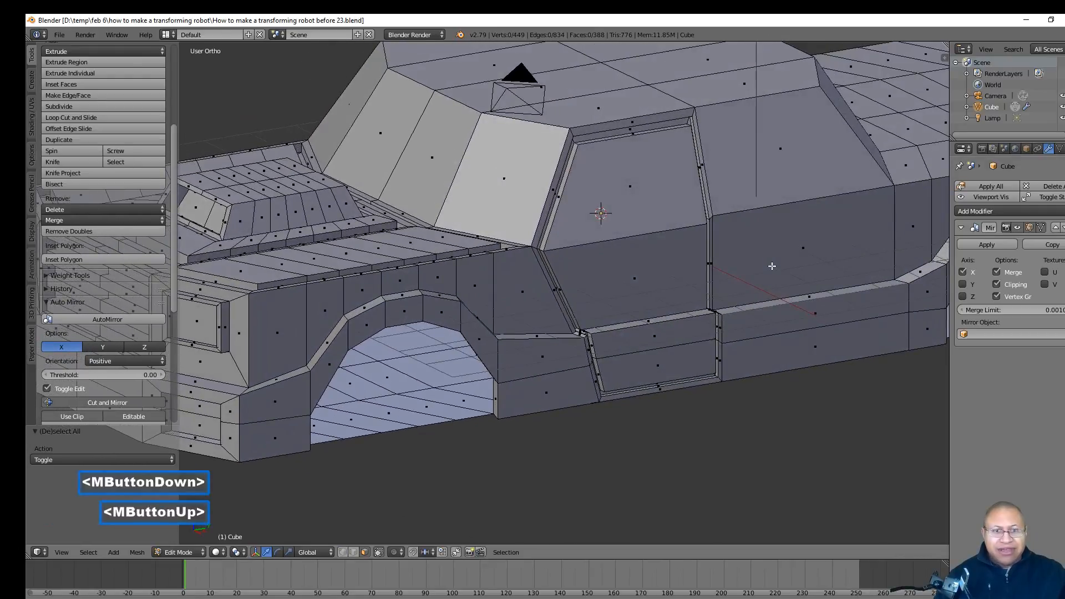
{"action": "left_click", "coordinate": [795, 173]}
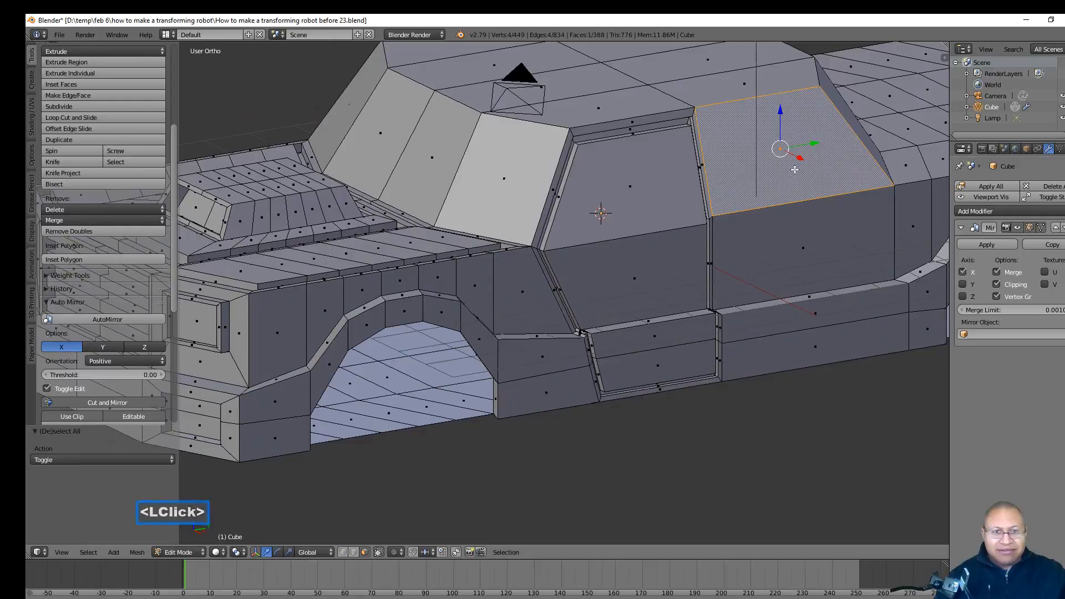
{"action": "key", "text": "c"}
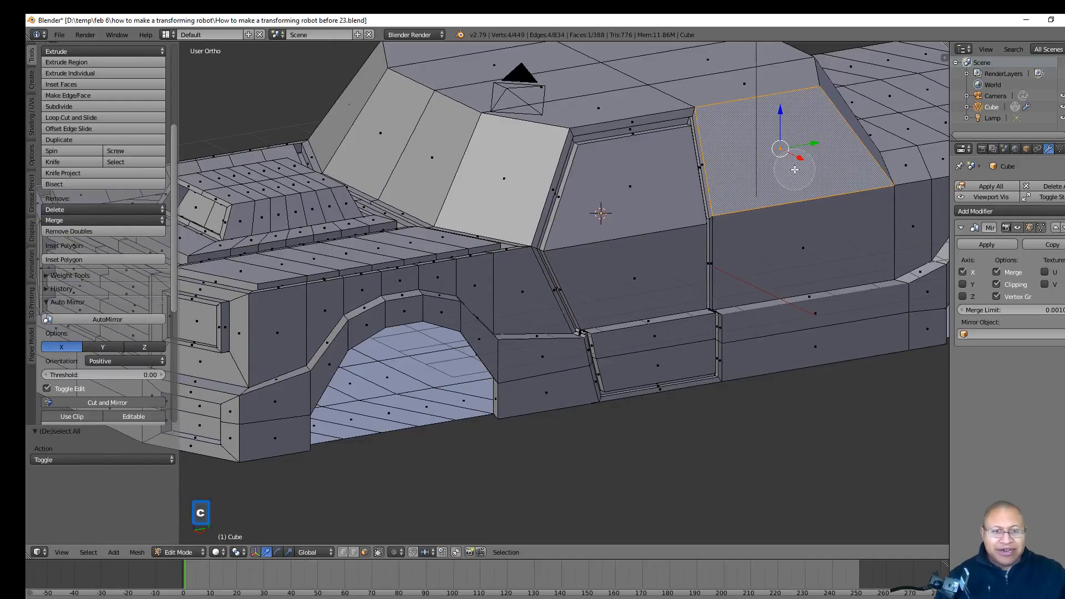
{"action": "left_click_drag", "start_coordinate": [790, 200], "coordinate": [808, 310]}
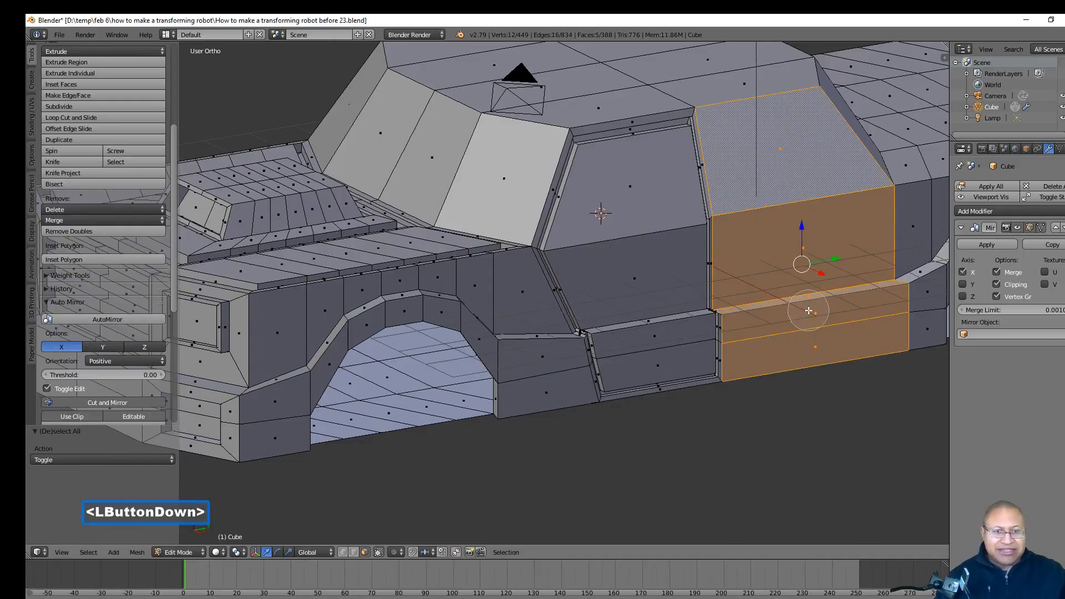
{"action": "right_click", "coordinate": [865, 413]}
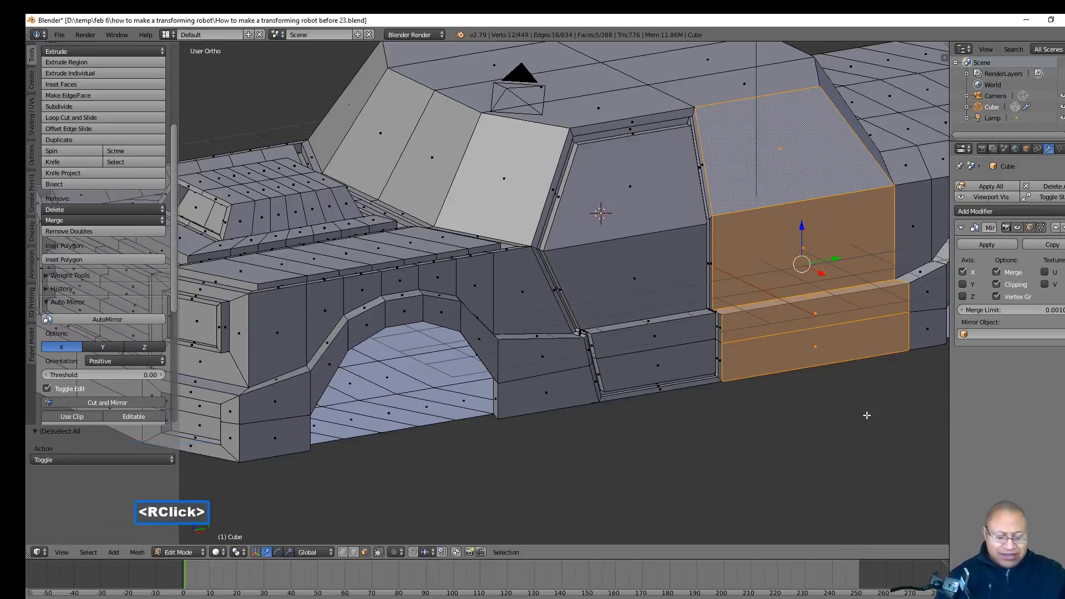
{"action": "key", "text": "e"}
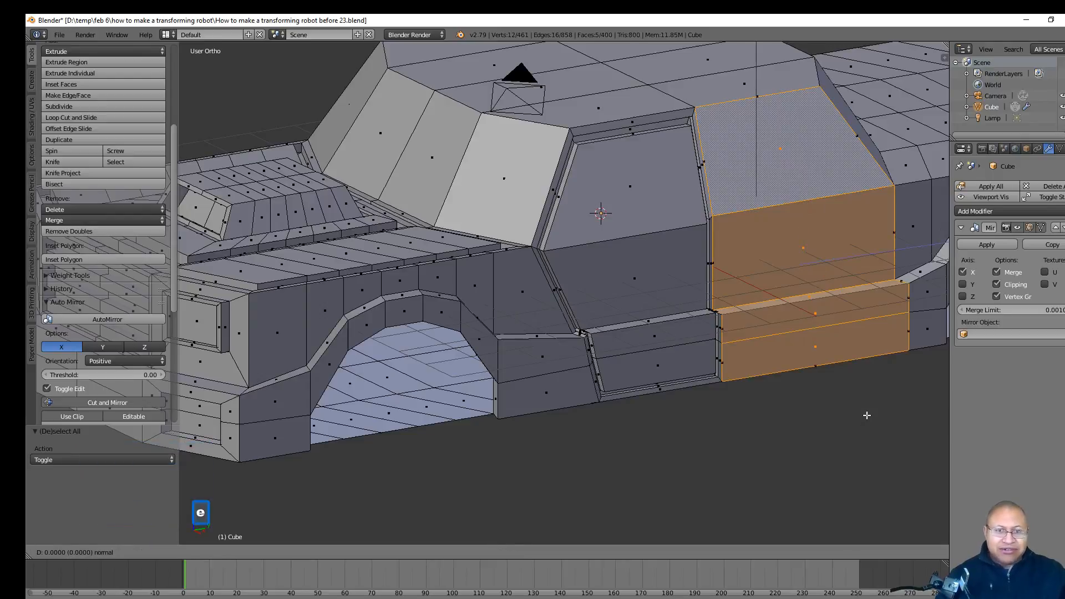
{"action": "right_click", "coordinate": [859, 423]}
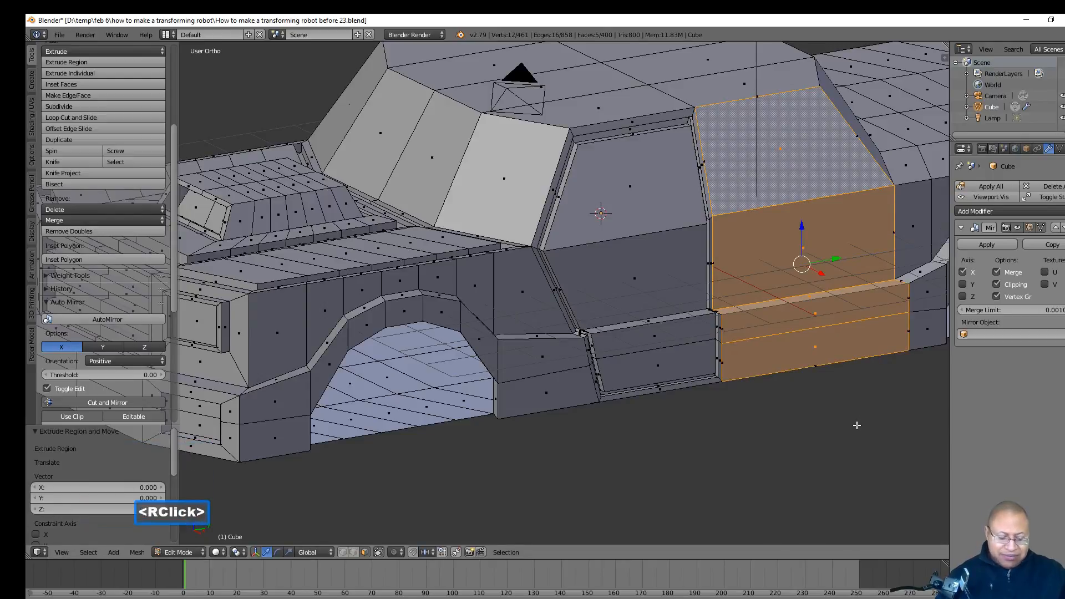
{"action": "key", "text": "s"}
{"action": "type", "text": ".95"}
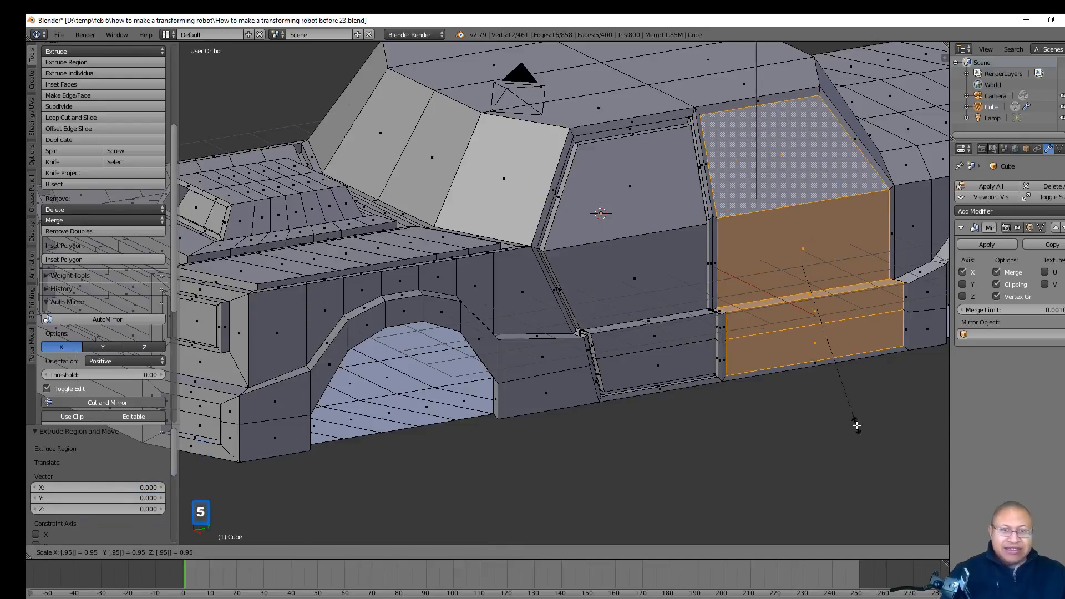
{"action": "key", "text": "Return"}
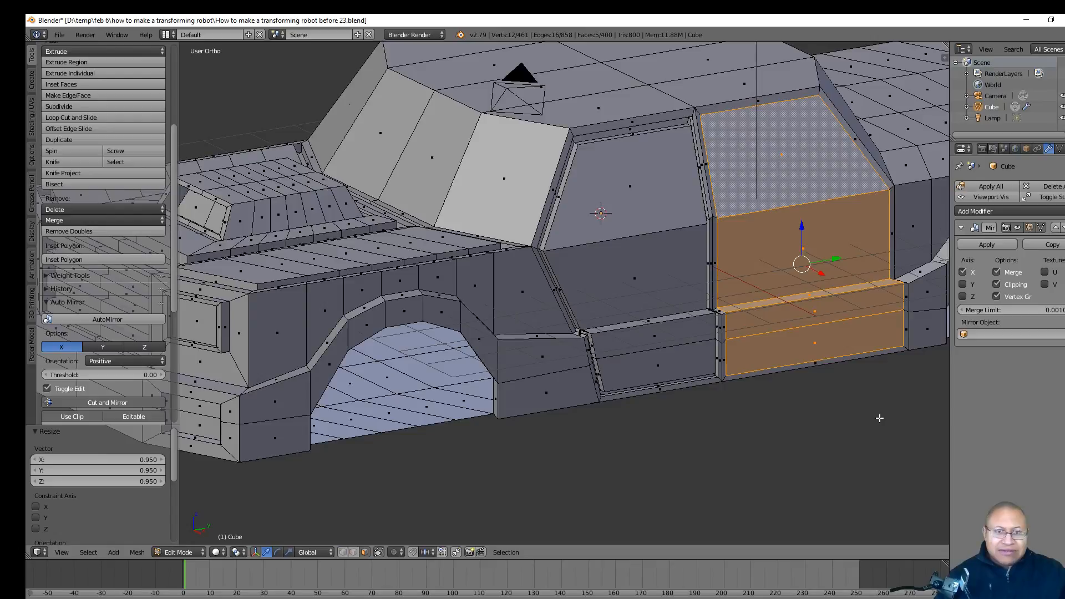
- Extrude the inset rear door faces, recess them about 0.074 units along X and scale them to 0.95
{"action": "mouse_move", "coordinate": [878, 417]}
{"action": "middle_mouse_down"}
{"action": "mouse_move", "coordinate": [815, 418]}
{"action": "mouse_move", "coordinate": [877, 427]}
{"action": "middle_mouse_up"}
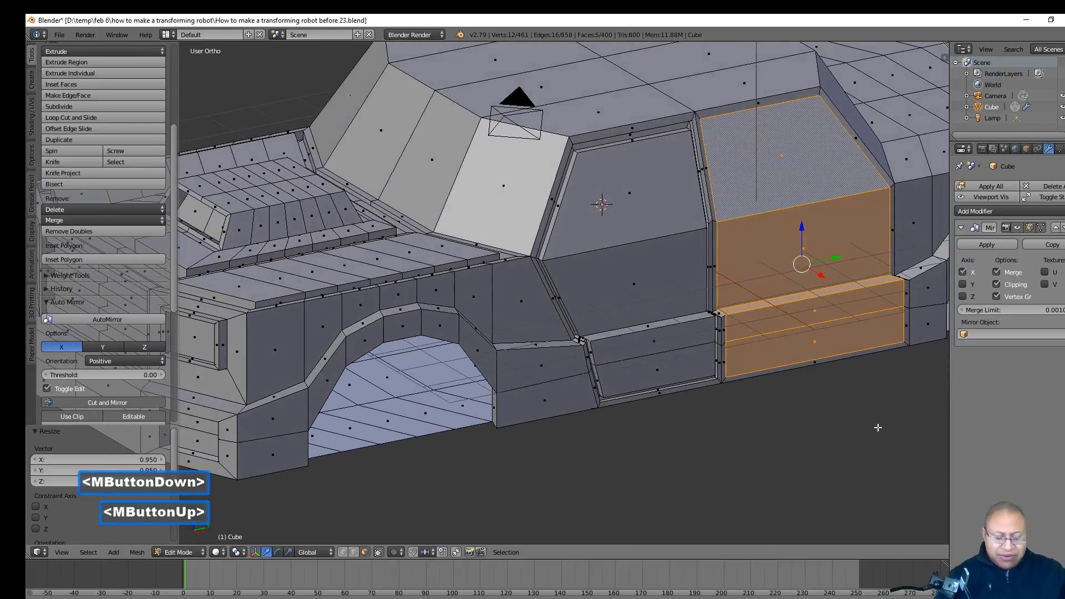
{"action": "key", "text": "e"}
{"action": "right_click", "coordinate": [877, 427]}
{"action": "middle_click_drag", "start_coordinate": [877, 427], "coordinate": [834, 412]}
{"action": "left_click_drag", "start_coordinate": [835, 272], "coordinate": [833, 273]}
{"action": "middle_click_drag", "start_coordinate": [833, 272], "coordinate": [821, 336]}
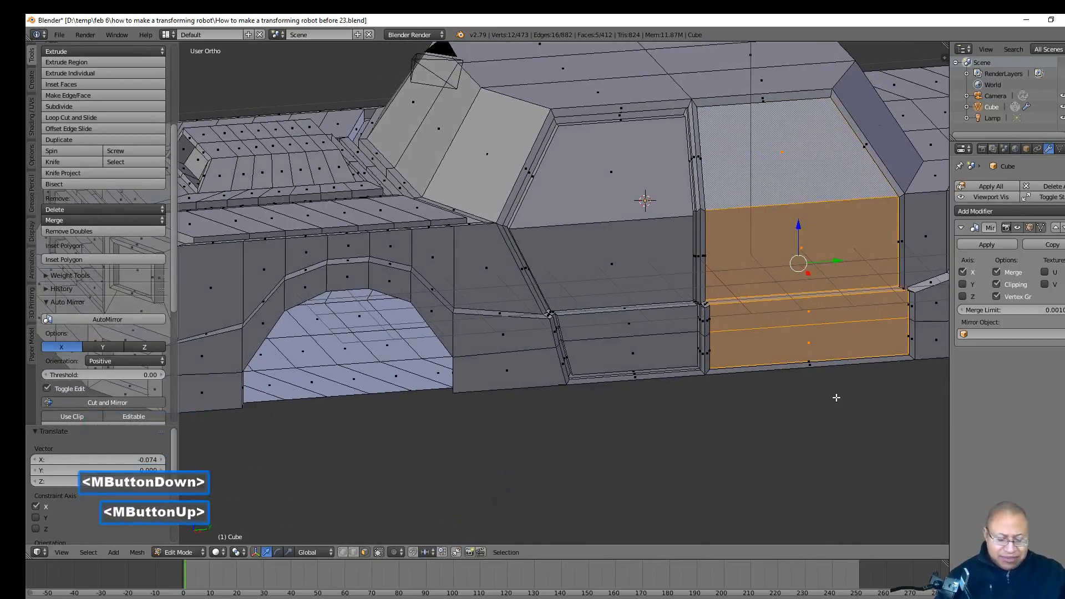
{"action": "type", "text": "s.95"}
{"action": "key", "text": "Return"}
{"action": "middle_click_drag", "start_coordinate": [768, 404], "coordinate": [798, 409]}
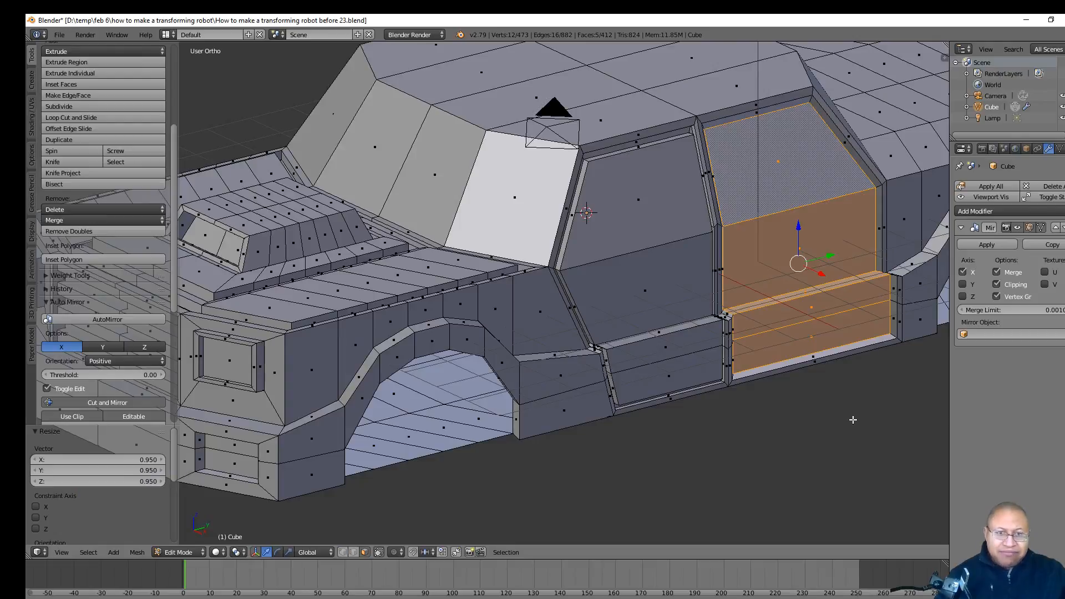
- Extrude the recessed rear door faces, move them slightly outward along X and deselect everything
{"action": "key", "text": "e"}
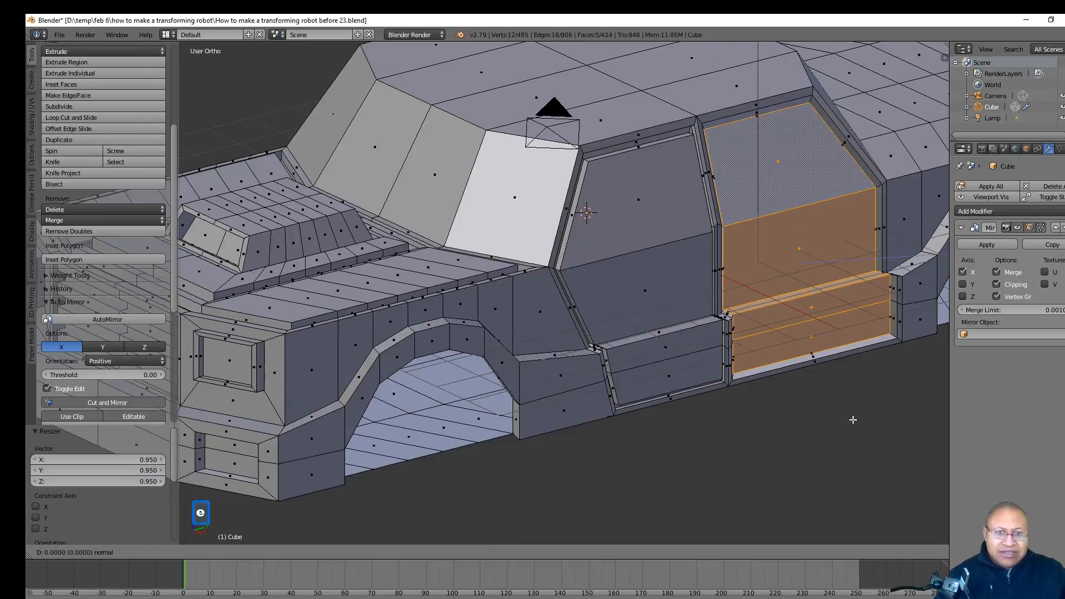
{"action": "right_click", "coordinate": [852, 420]}
{"action": "left_click_drag", "start_coordinate": [819, 277], "coordinate": [825, 280]}
{"action": "middle_click_drag", "start_coordinate": [836, 336], "coordinate": [822, 377]}
{"action": "key", "text": "a"}
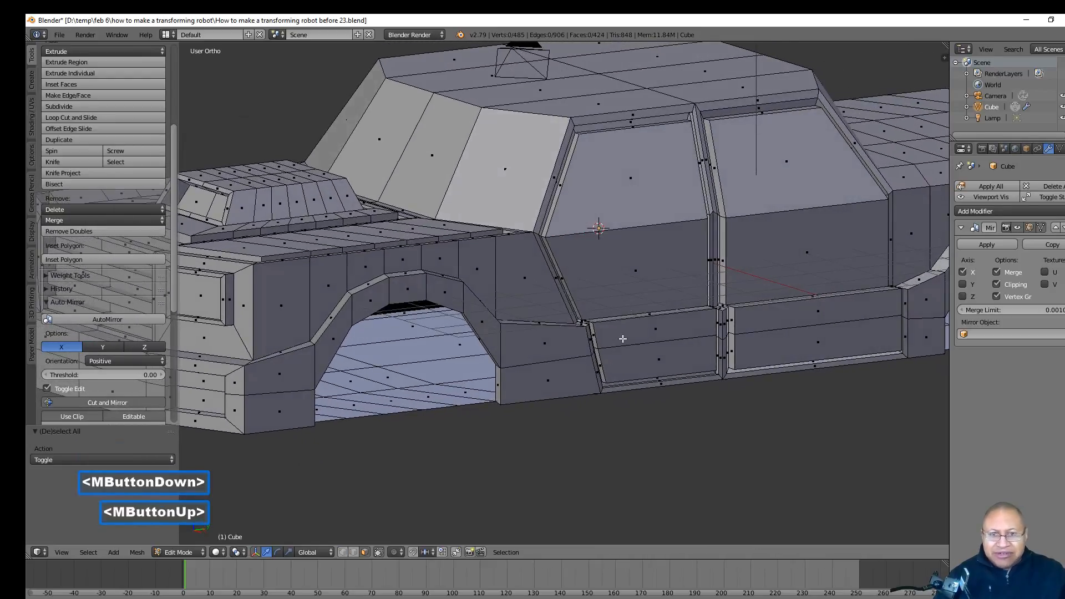
- Extrude the front and rear door window faces in place and scale them to 0.95 with the pivot point at Individual Origins
{"action": "left_click", "coordinate": [646, 201]}
{"action": "left_click", "coordinate": [758, 203], "text": "shift"}
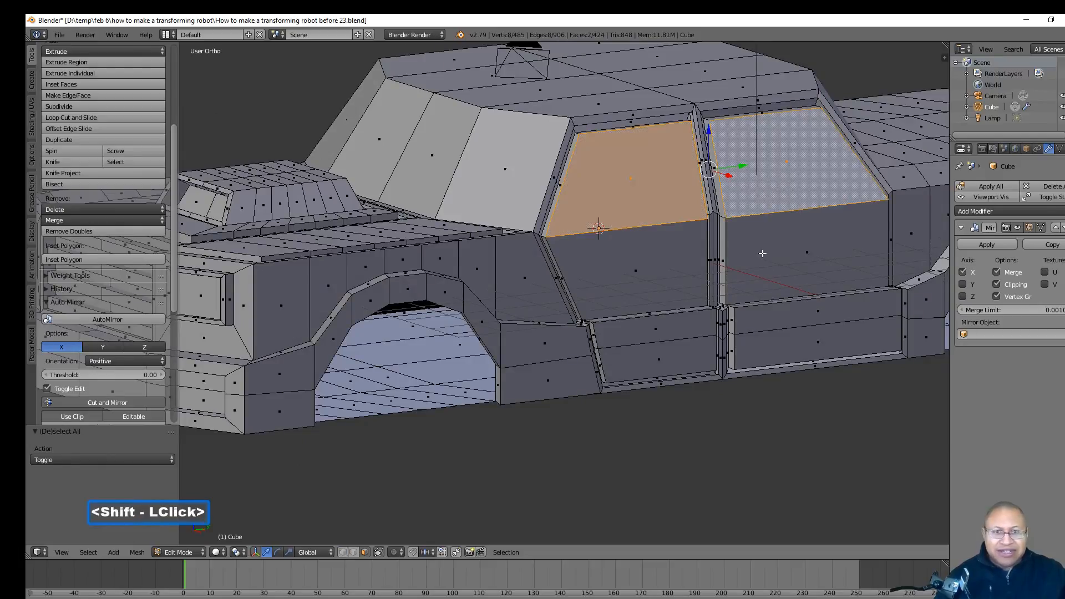
{"action": "left_click", "coordinate": [240, 553]}
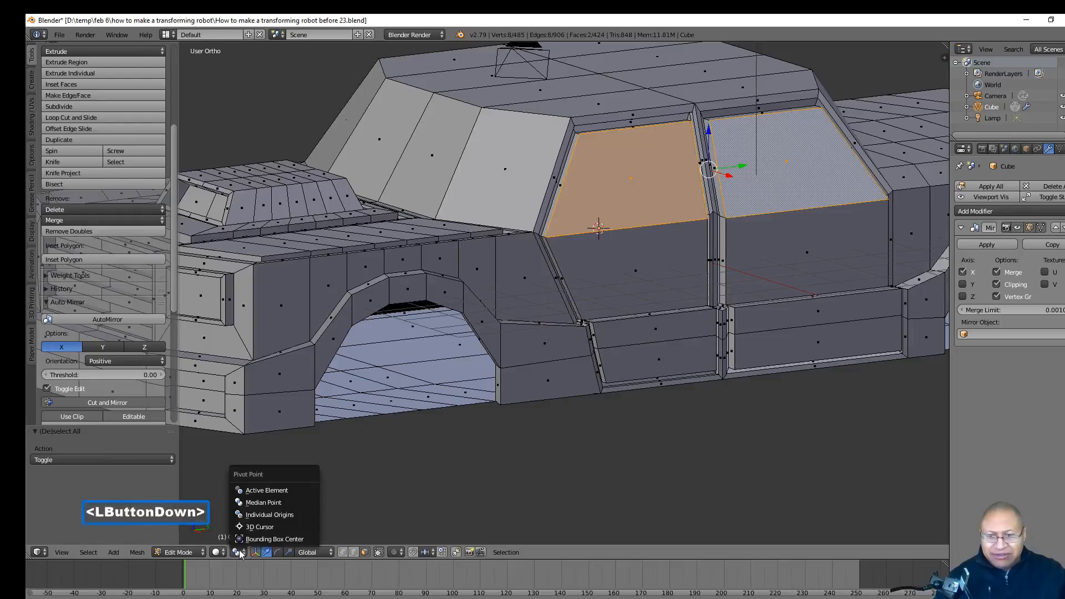
{"action": "left_click", "coordinate": [298, 514]}
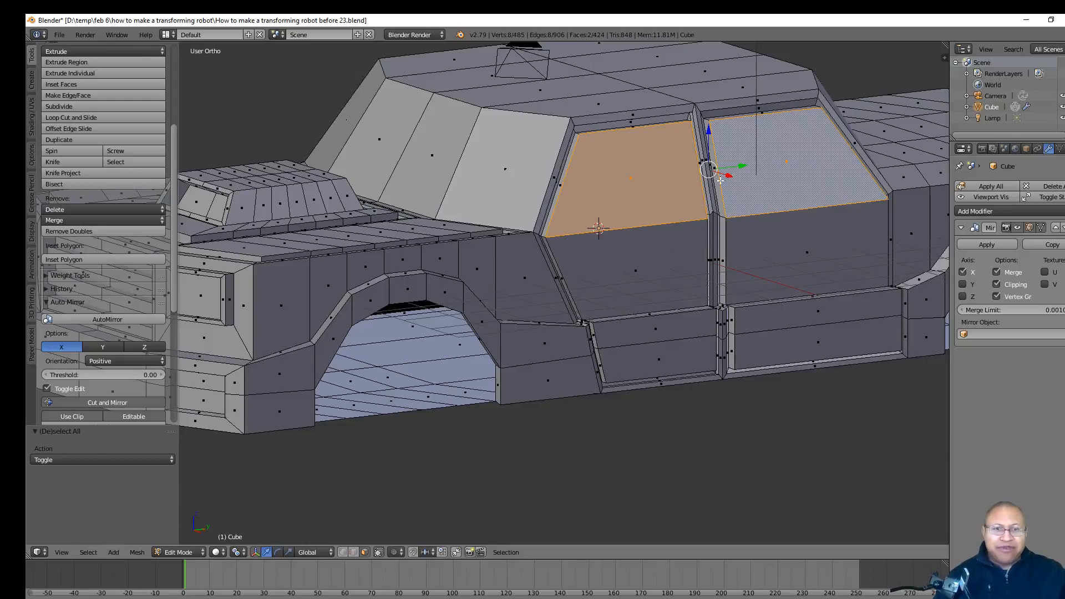
{"action": "middle_click_drag", "start_coordinate": [656, 409], "coordinate": [670, 408]}
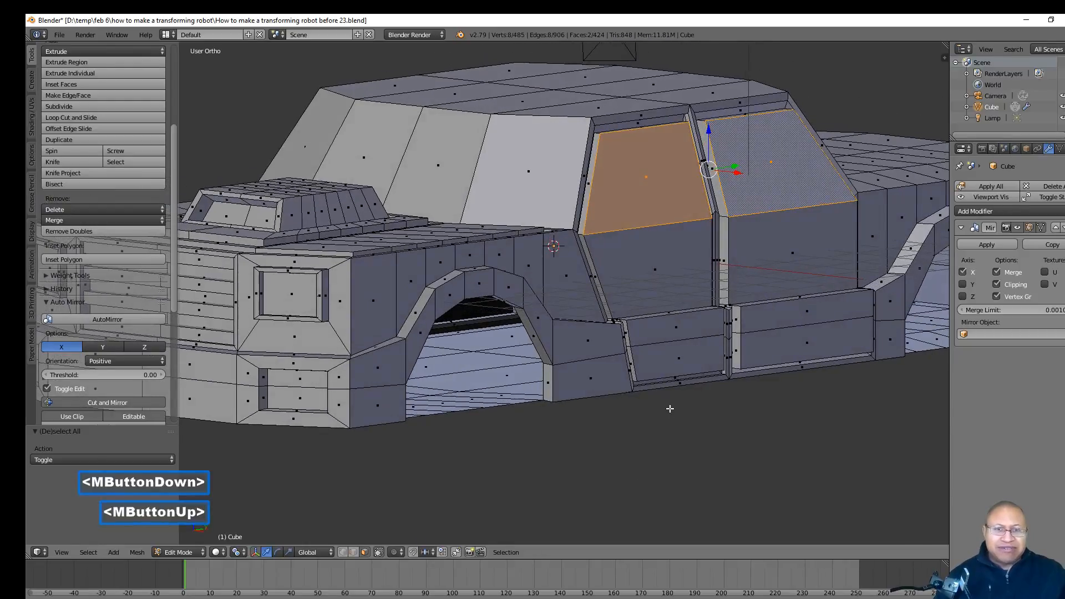
{"action": "key", "text": "e"}
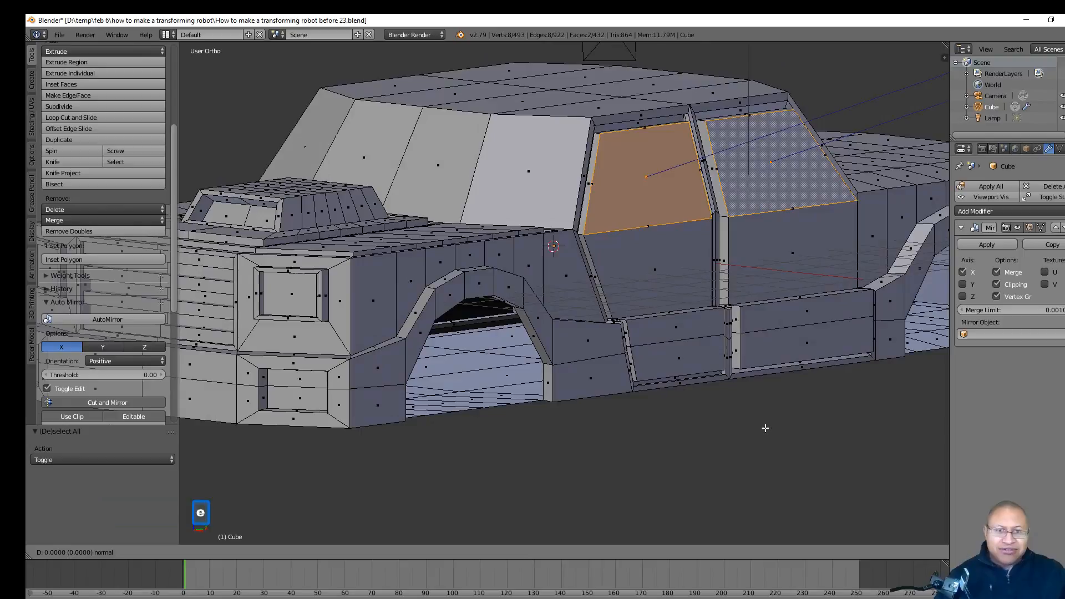
{"action": "right_click", "coordinate": [766, 428]}
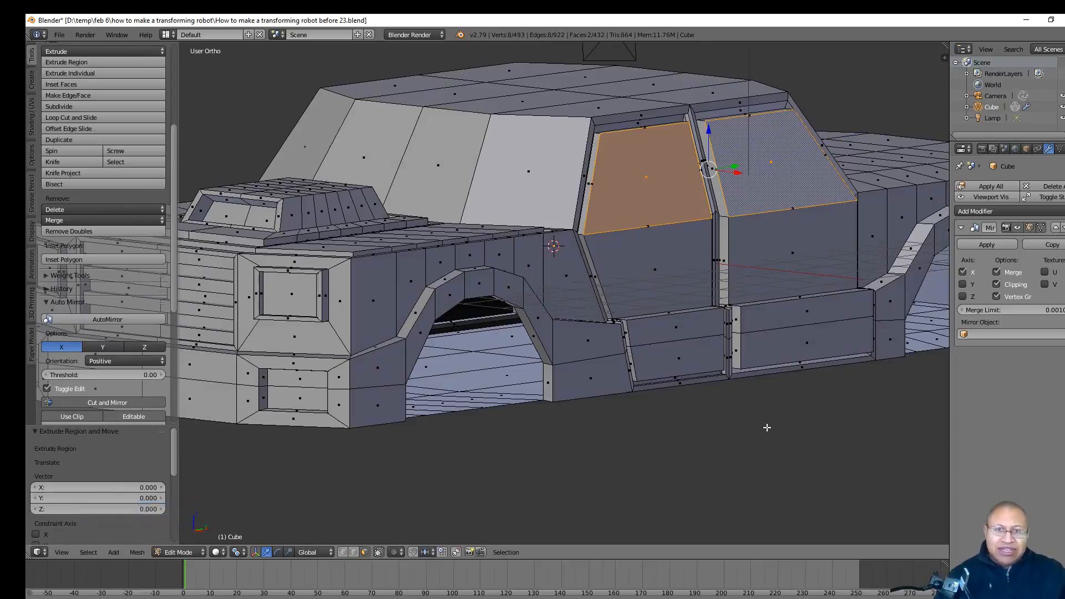
{"action": "type", "text": "s.9"}
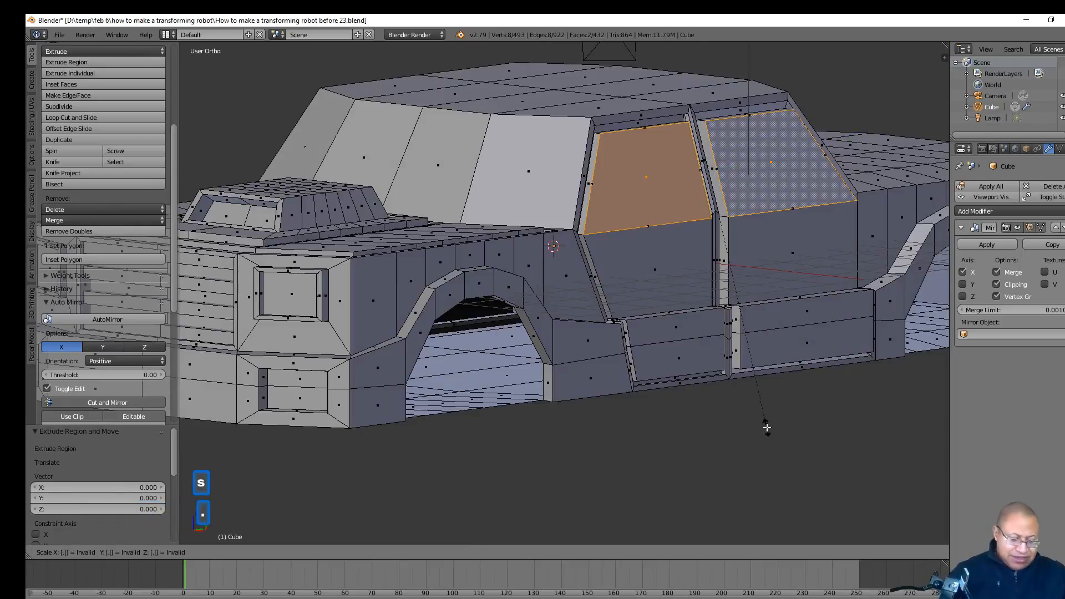
{"action": "type", "text": "5"}
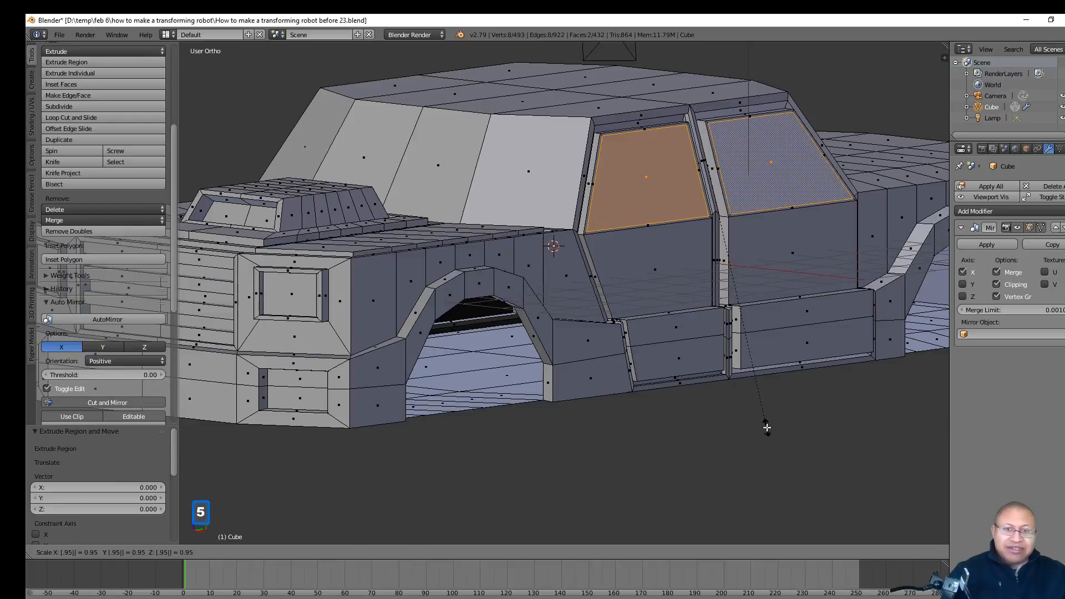
{"action": "key", "text": "Return"}
- Extrude both inset window faces and recess them about 0.085 units along X
{"action": "middle_click_drag", "start_coordinate": [709, 329], "coordinate": [719, 338]}
{"action": "key", "text": "e"}
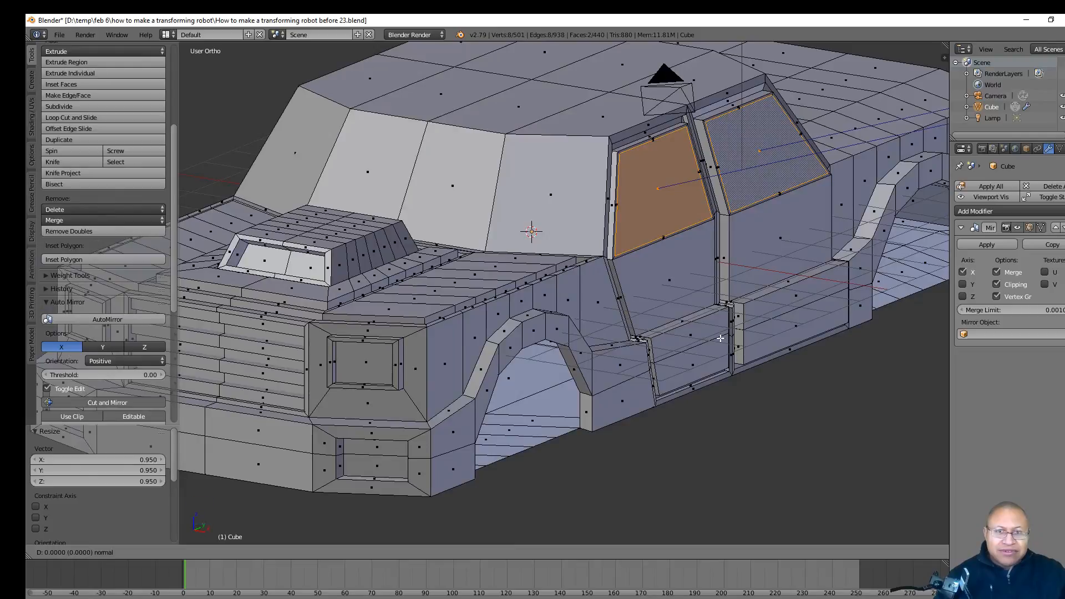
{"action": "right_click", "coordinate": [719, 338]}
{"action": "left_click_drag", "start_coordinate": [739, 174], "coordinate": [737, 173]}
{"action": "middle_click_drag", "start_coordinate": [737, 173], "coordinate": [731, 267]}
- Extrude both recessed window faces in place and scale them to 0.95 to form inner borders
{"action": "key", "text": "e"}
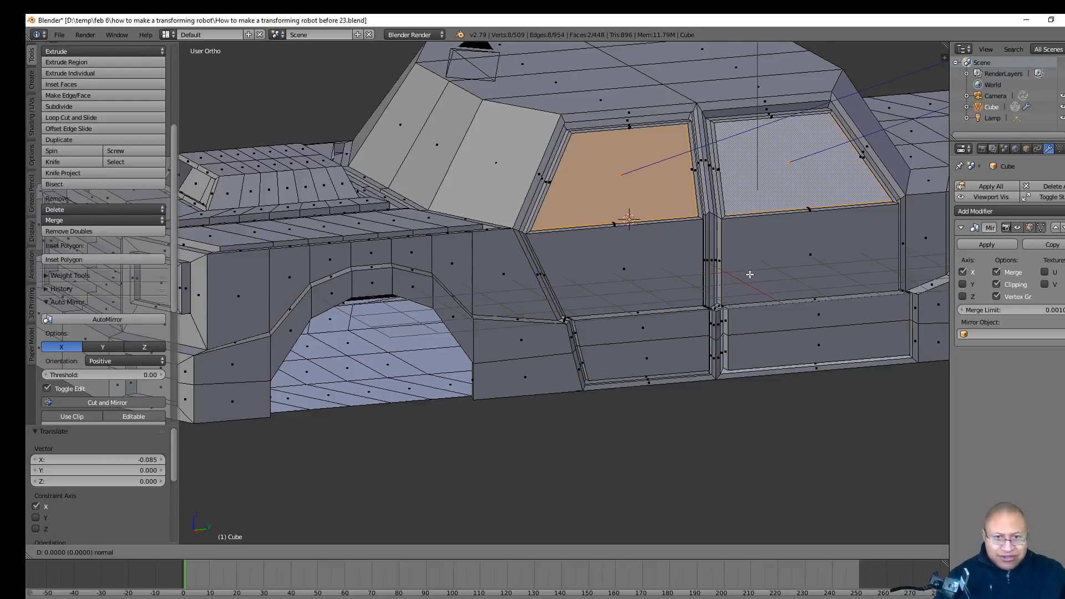
{"action": "right_click", "coordinate": [749, 274]}
{"action": "type", "text": "s.95"}
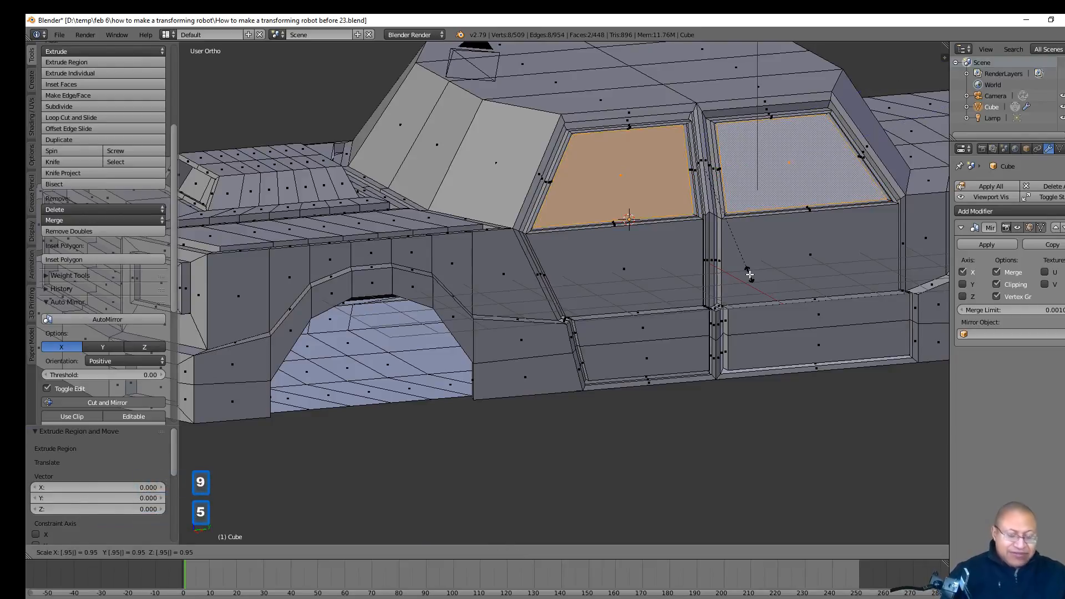
{"action": "key", "text": "Return"}
- Extrude both inner window faces, move them slightly outward along X and deselect everything
{"action": "middle_click_drag", "start_coordinate": [687, 285], "coordinate": [729, 299]}
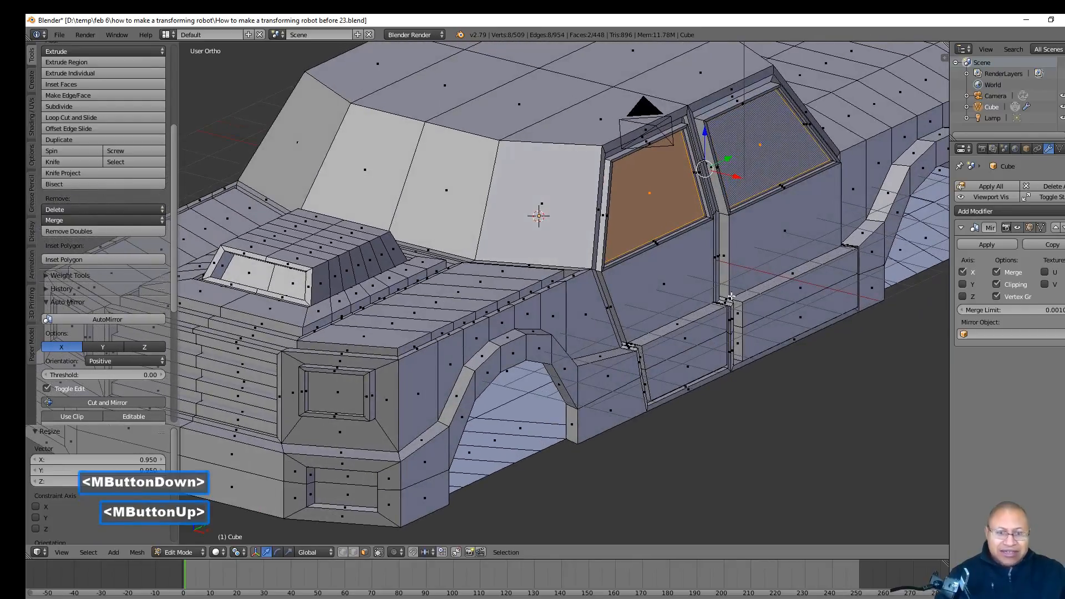
{"action": "key", "text": "e"}
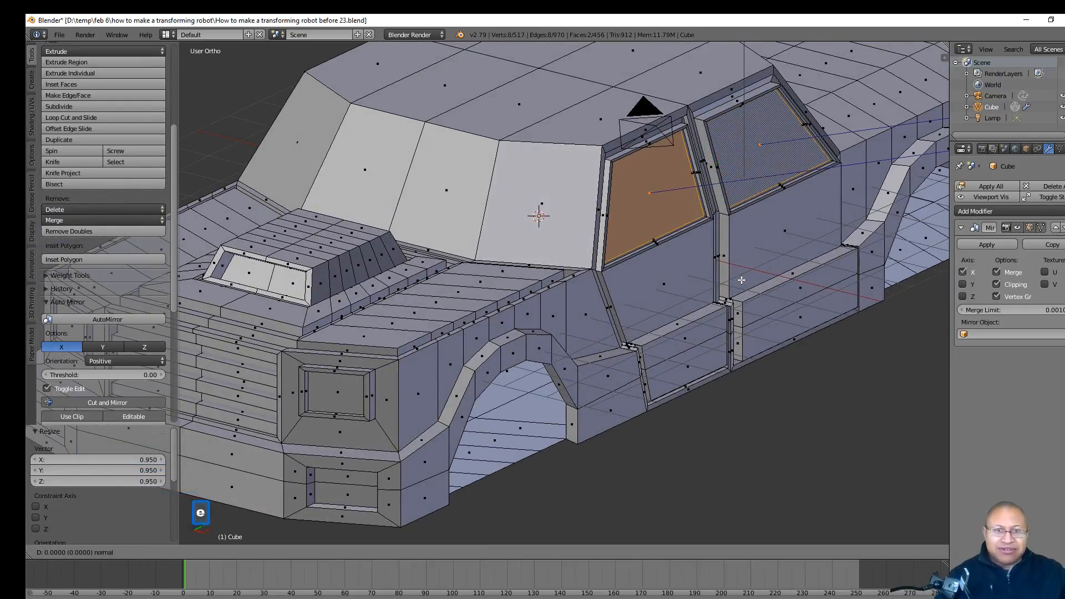
{"action": "right_click", "coordinate": [741, 280]}
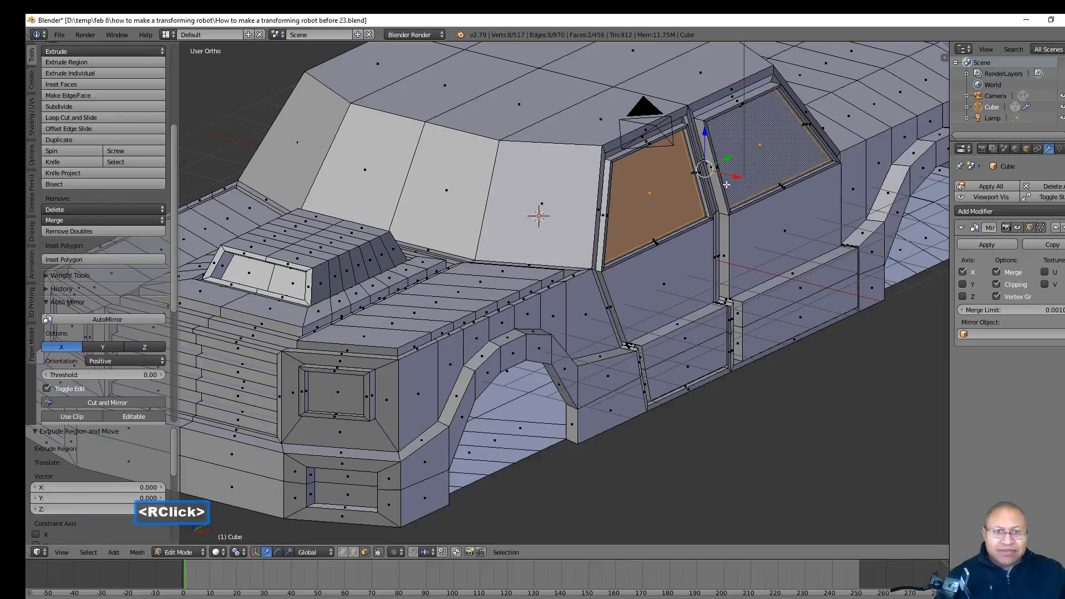
{"action": "left_click_drag", "start_coordinate": [731, 178], "coordinate": [733, 179]}
{"action": "middle_click_drag", "start_coordinate": [733, 179], "coordinate": [786, 249]}
{"action": "key", "text": "a"}
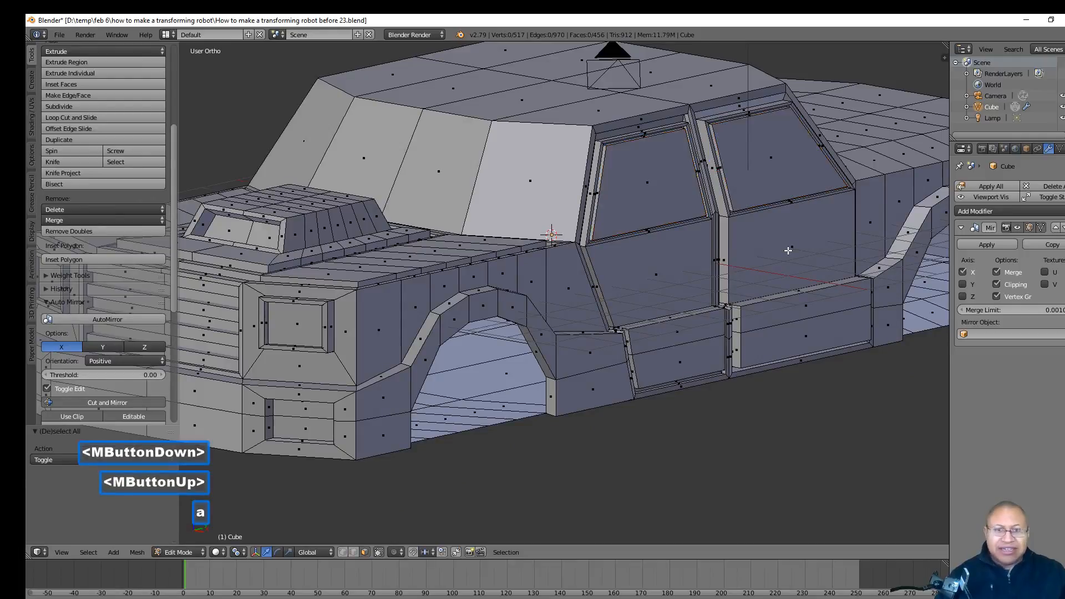
- Extrude the two windshield faces in place and scale them to 0.95 to form an outer border
{"action": "left_click", "coordinate": [532, 185]}
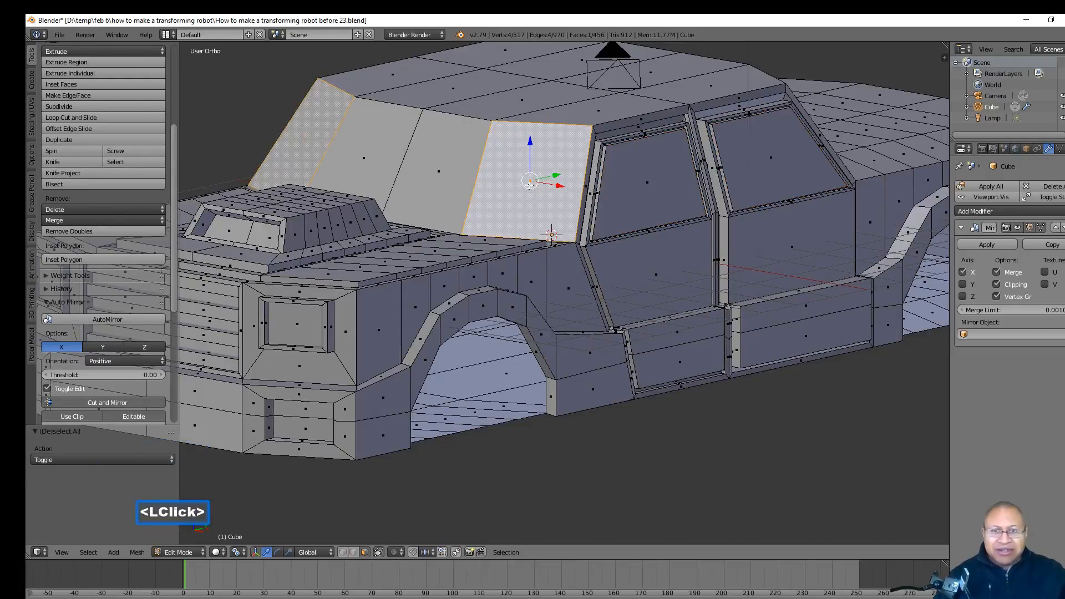
{"action": "left_click", "coordinate": [457, 179], "text": "shift"}
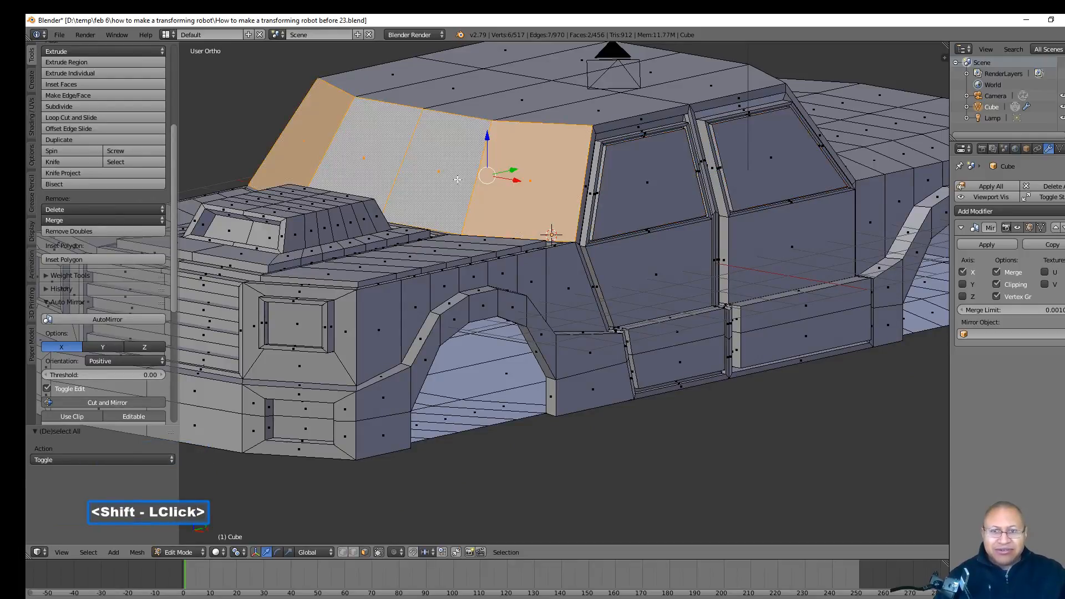
{"action": "key", "text": "e"}
{"action": "right_click", "coordinate": [713, 418]}
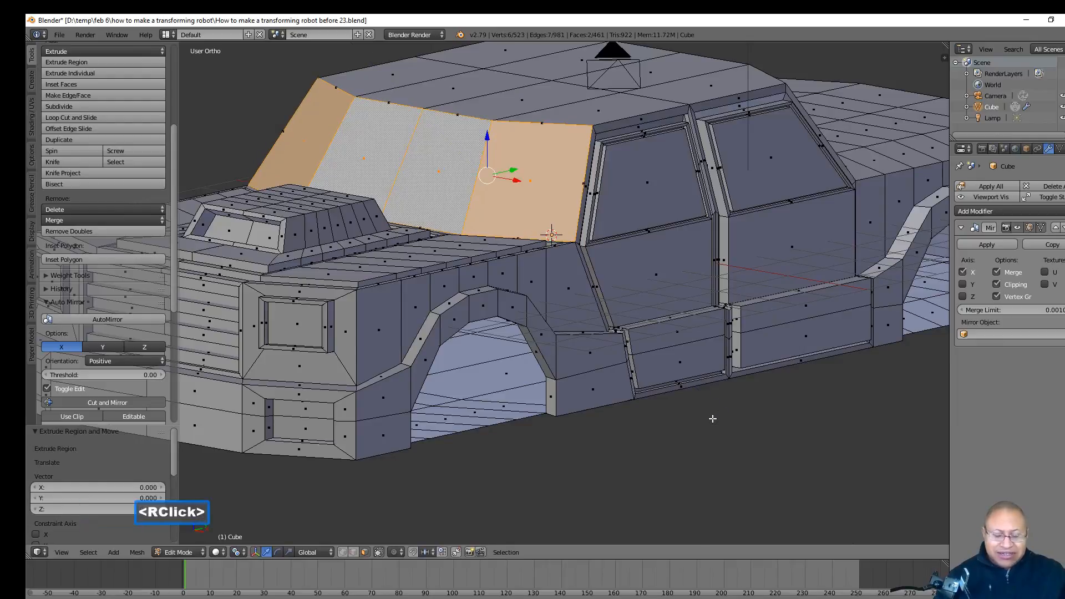
{"action": "key", "text": "s"}
{"action": "key", "text": "period"}
{"action": "type", "text": "95"}
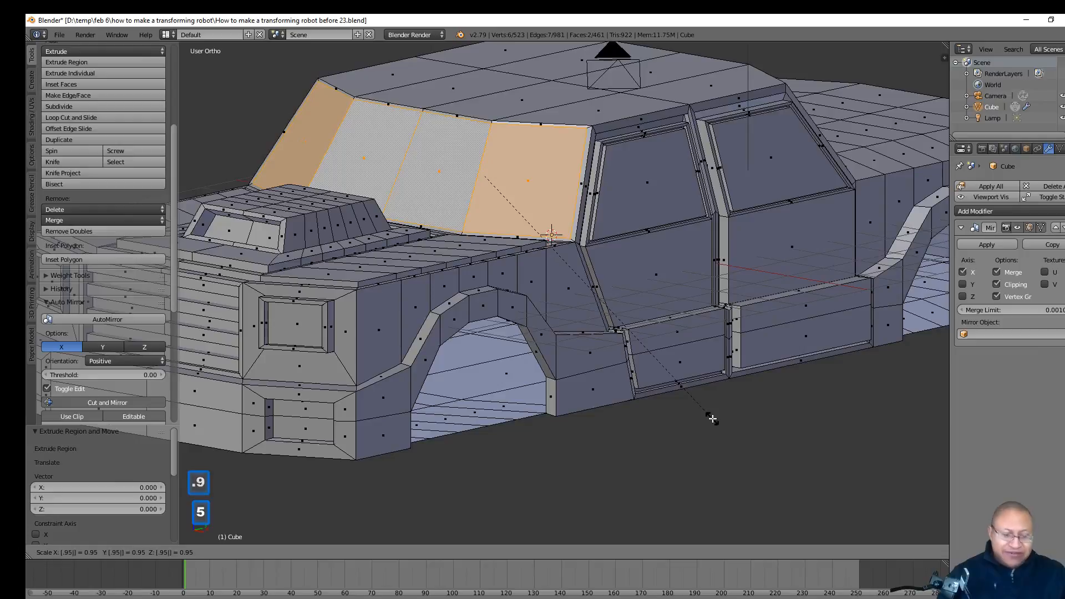
{"action": "key", "text": "Return"}
- Extrude the inset windshield faces inward along their normal by about 0.18 units
{"action": "middle_click_drag", "start_coordinate": [565, 321], "coordinate": [528, 335]}
{"action": "key", "text": "e"}
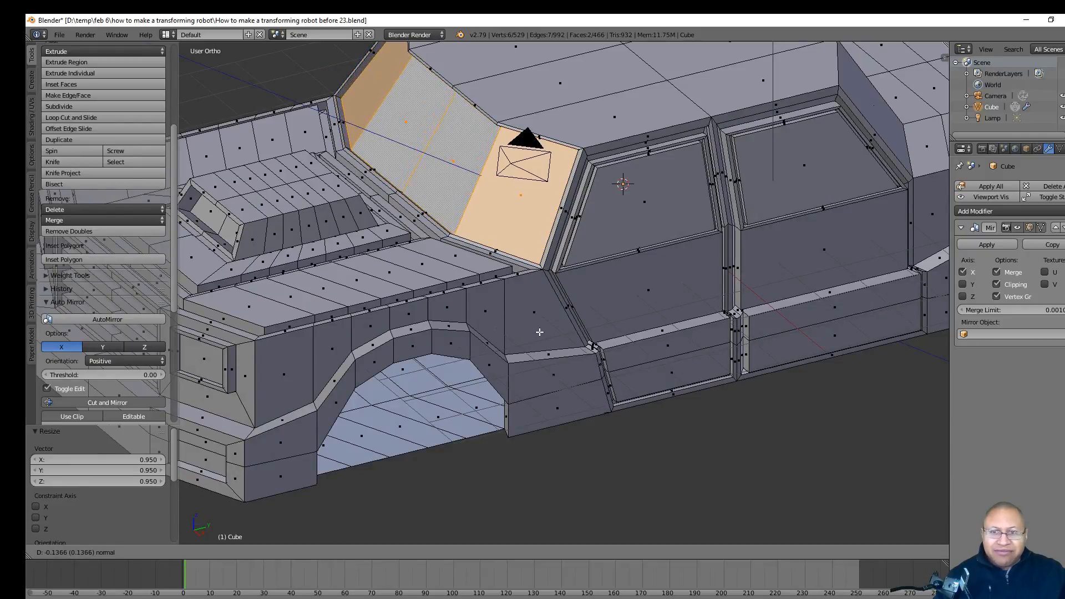
{"action": "left_click", "coordinate": [541, 330]}
- Extrude the recessed windshield faces in place and scale them to 0.95 to form an inner border
{"action": "mouse_move", "coordinate": [541, 330]}
{"action": "middle_mouse_down"}
{"action": "mouse_move", "coordinate": [518, 333]}
{"action": "mouse_move", "coordinate": [541, 311]}
{"action": "middle_mouse_up"}
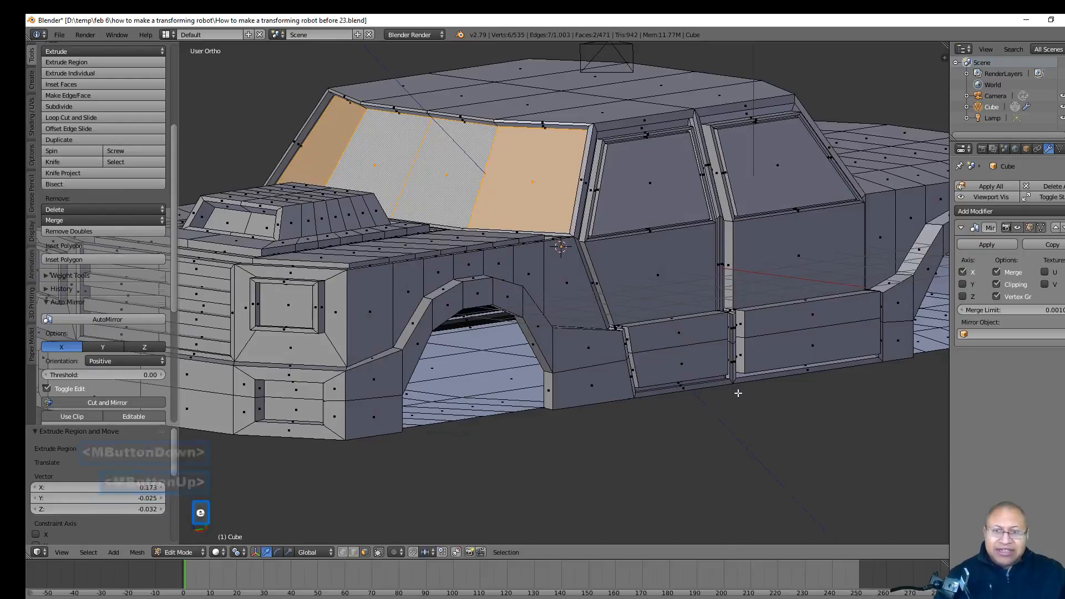
{"action": "key", "text": "e"}
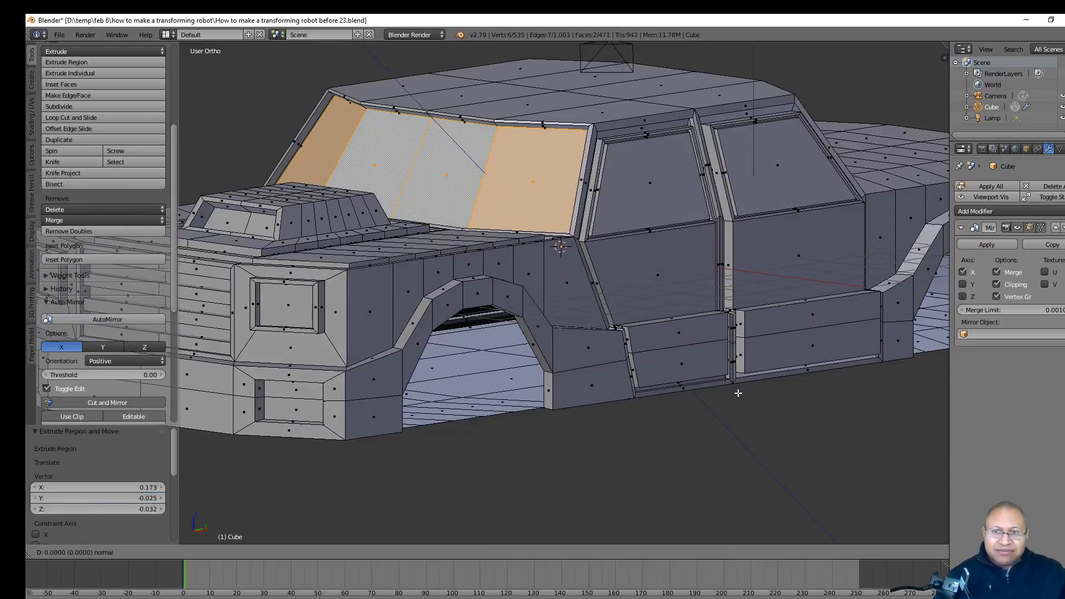
{"action": "right_click", "coordinate": [738, 392]}
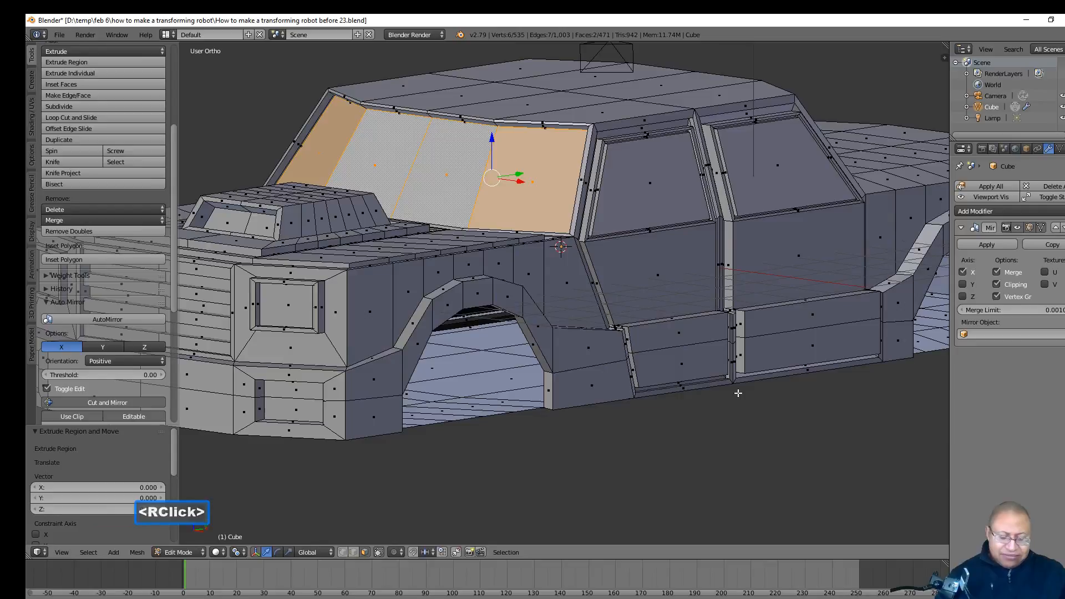
{"action": "type", "text": "s"}
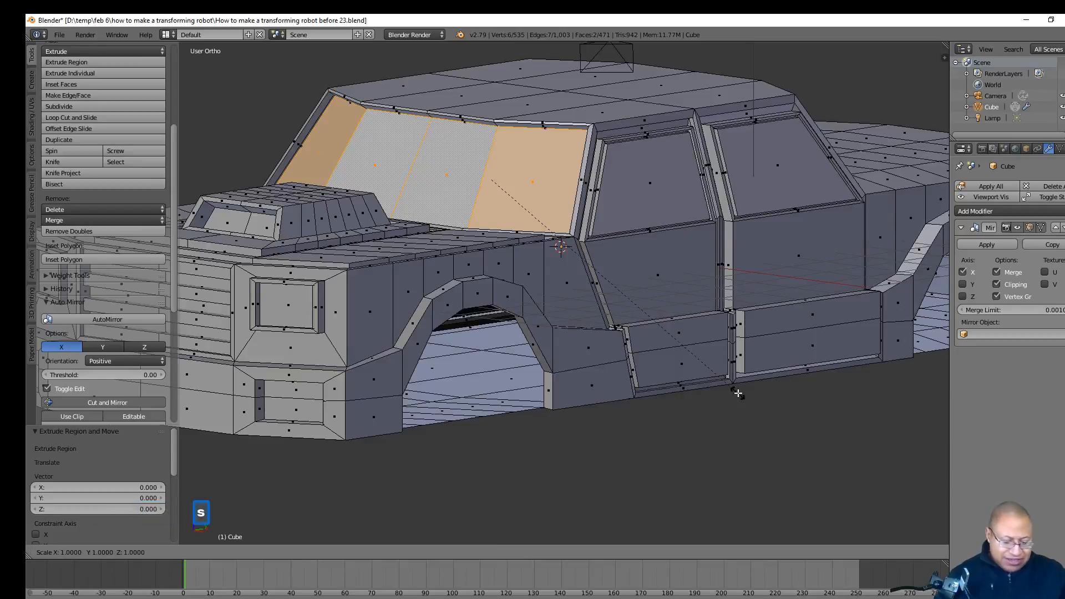
{"action": "type", "text": ".95"}
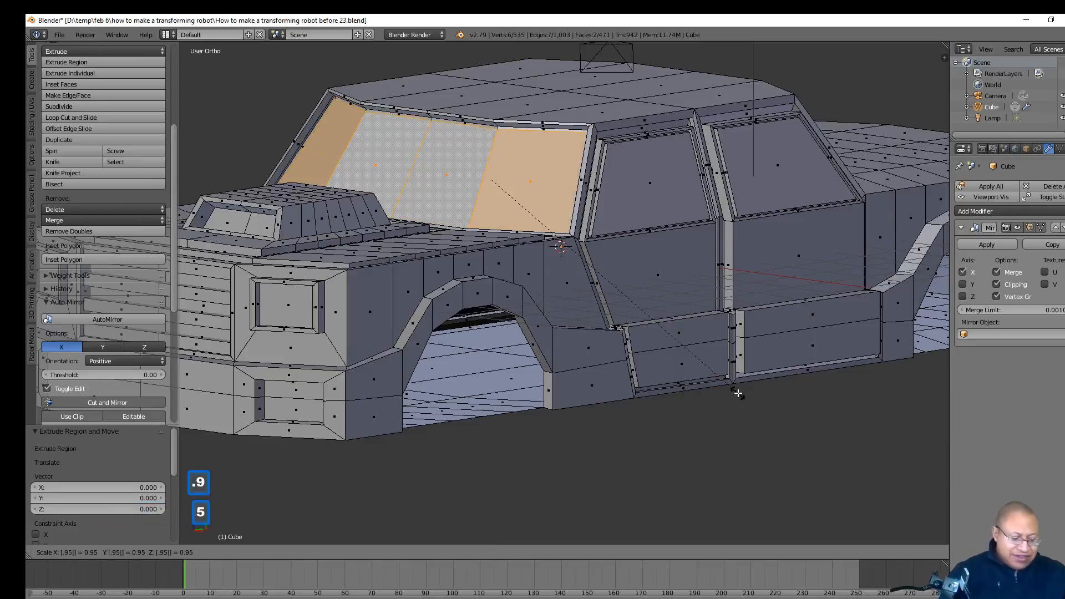
{"action": "key", "text": "Return"}
- Extrude the inner windshield faces outward along their normal by about 0.1 units and deselect everything
{"action": "middle_click_drag", "start_coordinate": [737, 393], "coordinate": [650, 346]}
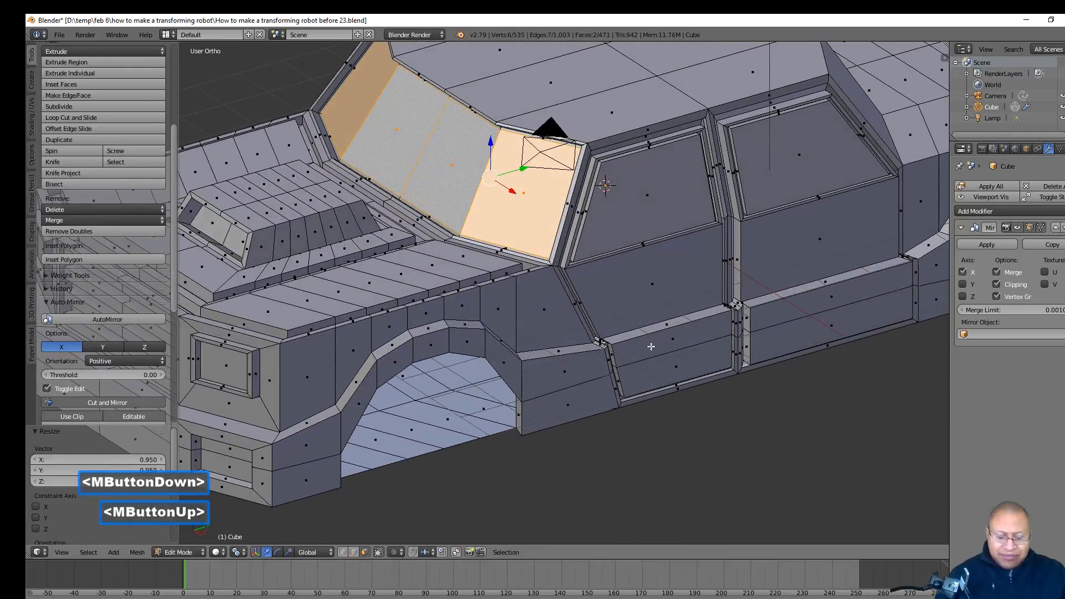
{"action": "key", "text": "e"}
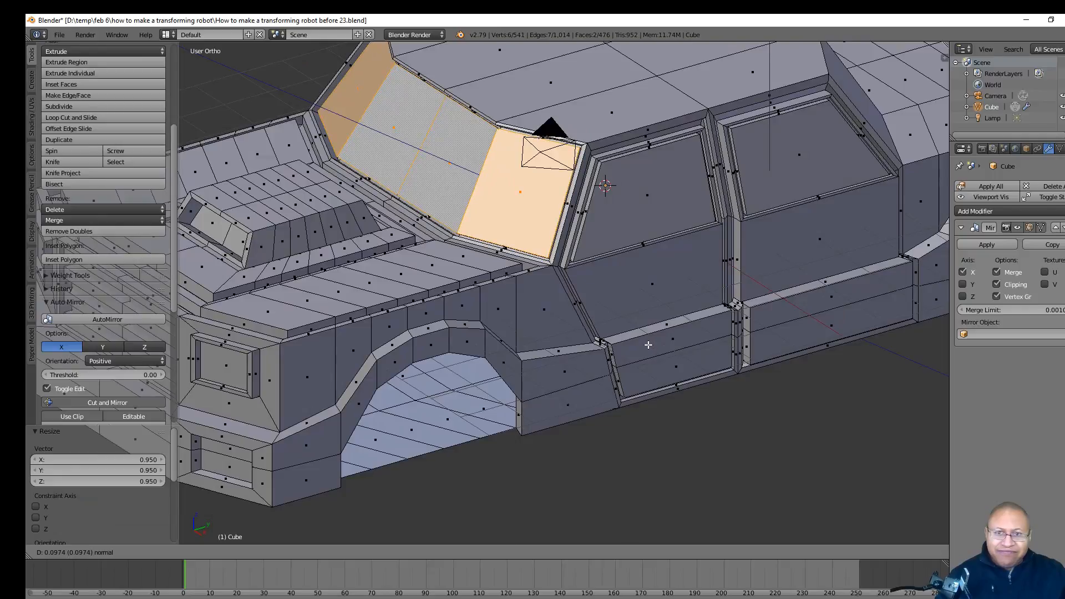
{"action": "left_click", "coordinate": [647, 344]}
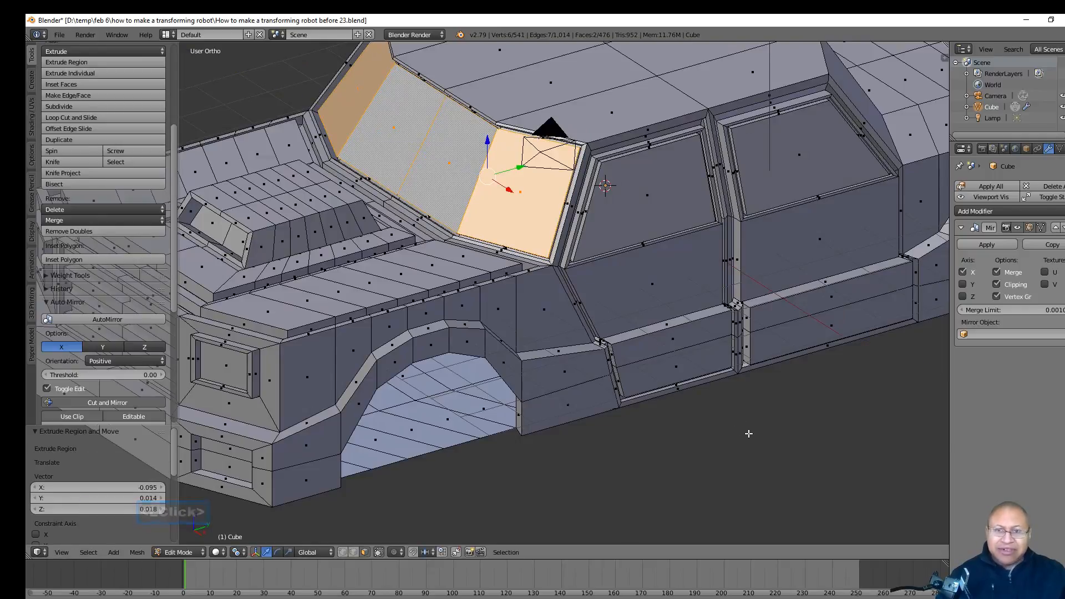
{"action": "key", "text": "a"}
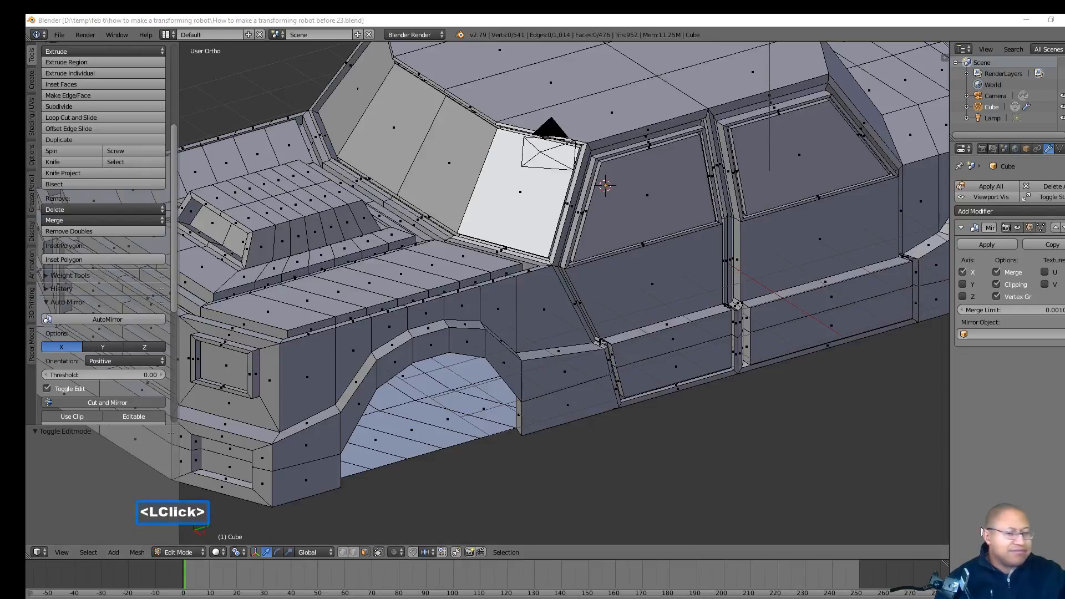
- Flatten the two rear window faces behind the roof by scaling them to 0 along Y, and deselect everything
{"action": "left_click", "coordinate": [847, 499]}
{"action": "scroll", "coordinate": [806, 431], "scroll_direction": "down", "scroll_amount": 2}
{"action": "scroll", "coordinate": [791, 321], "scroll_direction": "down", "scroll_amount": 1}
{"action": "middle_click_drag", "start_coordinate": [791, 321], "coordinate": [545, 283]}
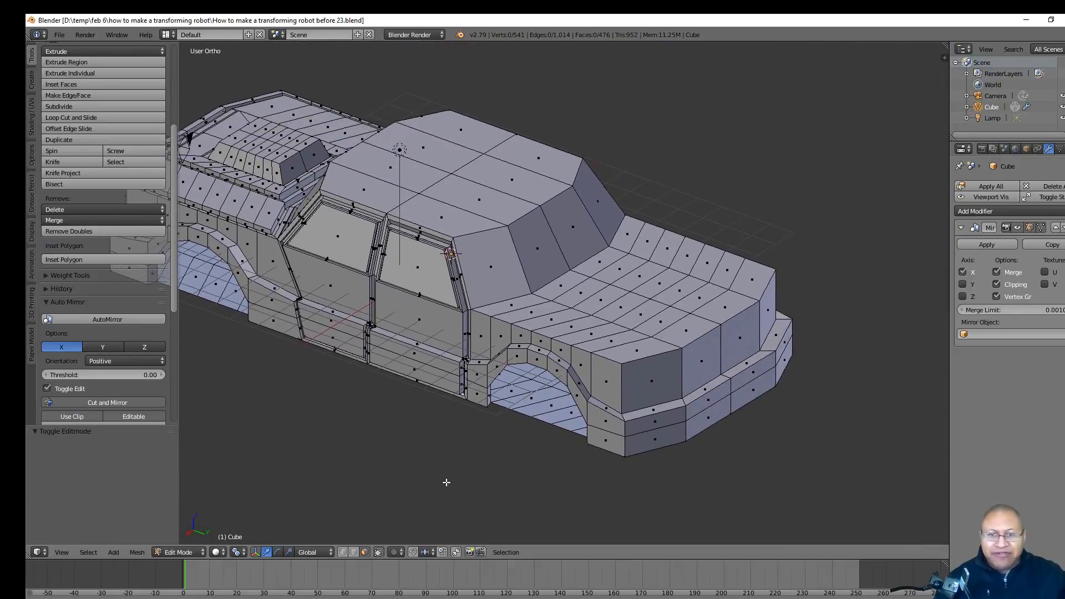
{"action": "left_click", "coordinate": [486, 275]}
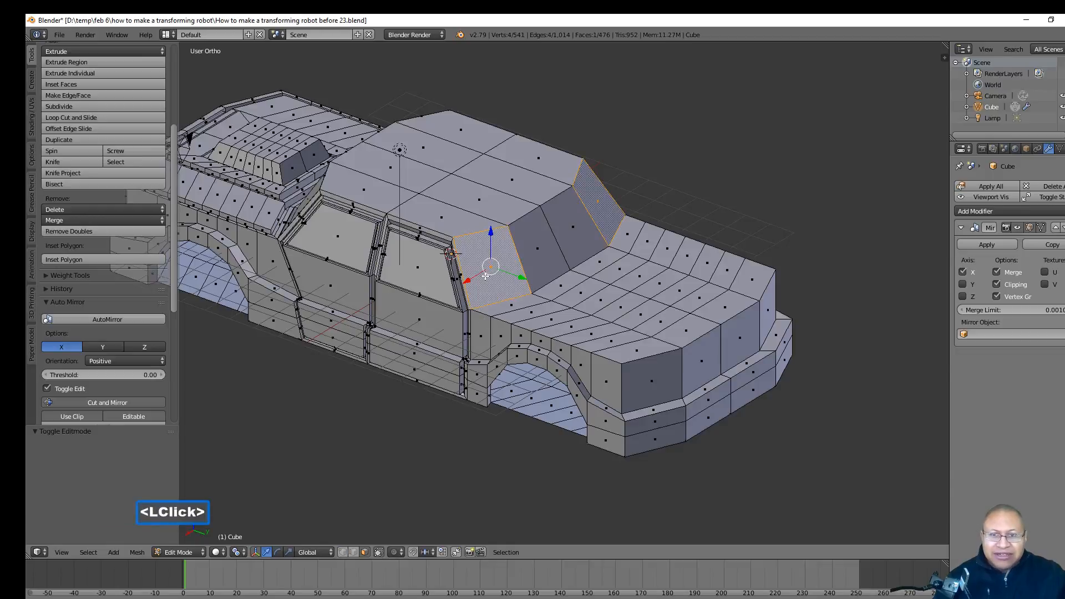
{"action": "left_click", "coordinate": [531, 257], "text": "shift"}
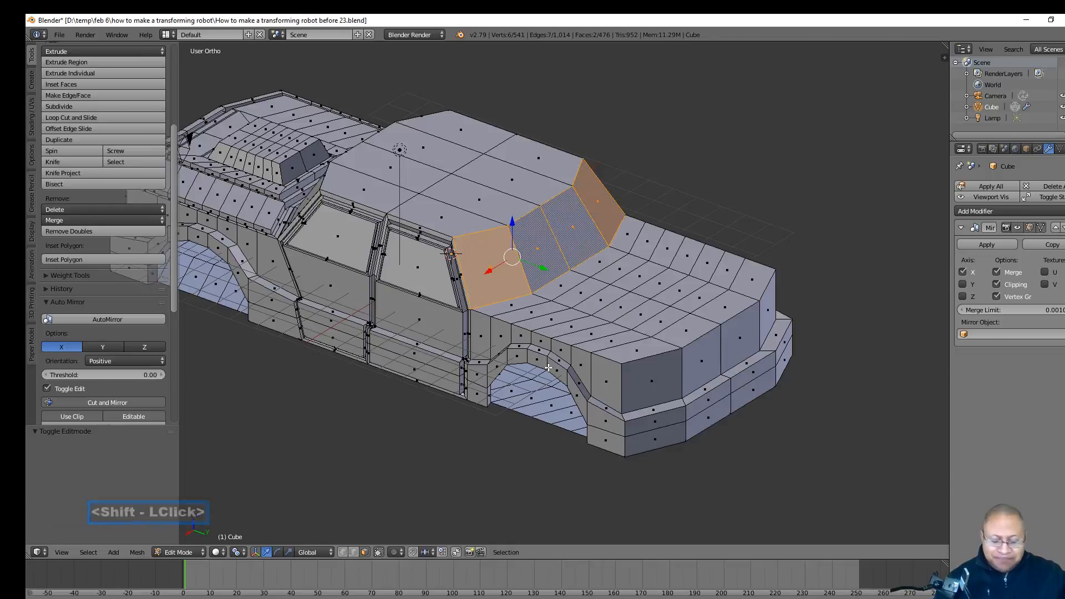
{"action": "key", "text": "s"}
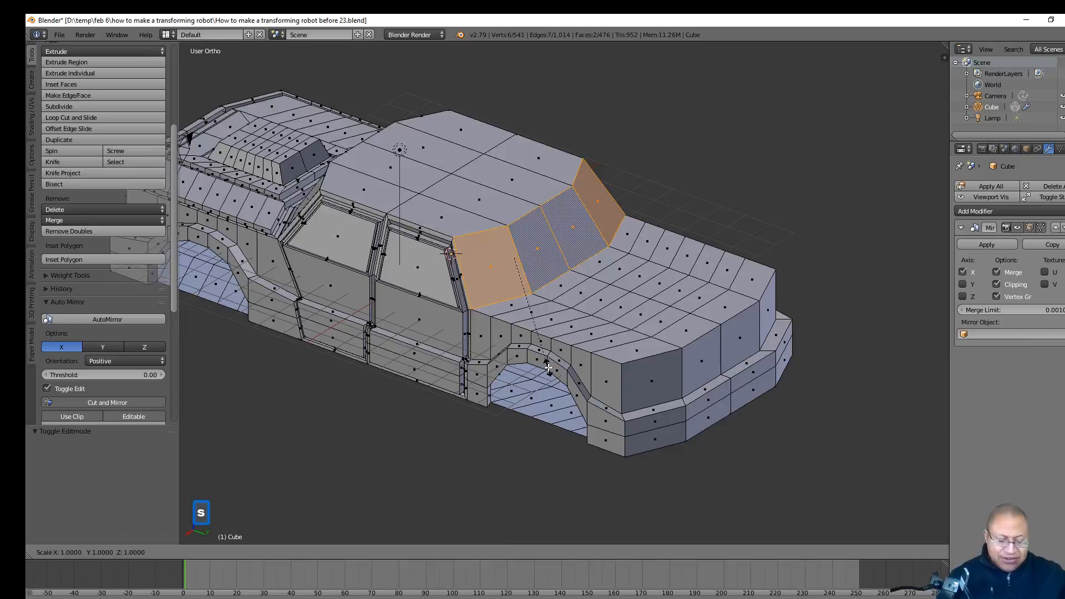
{"action": "key", "text": "y"}
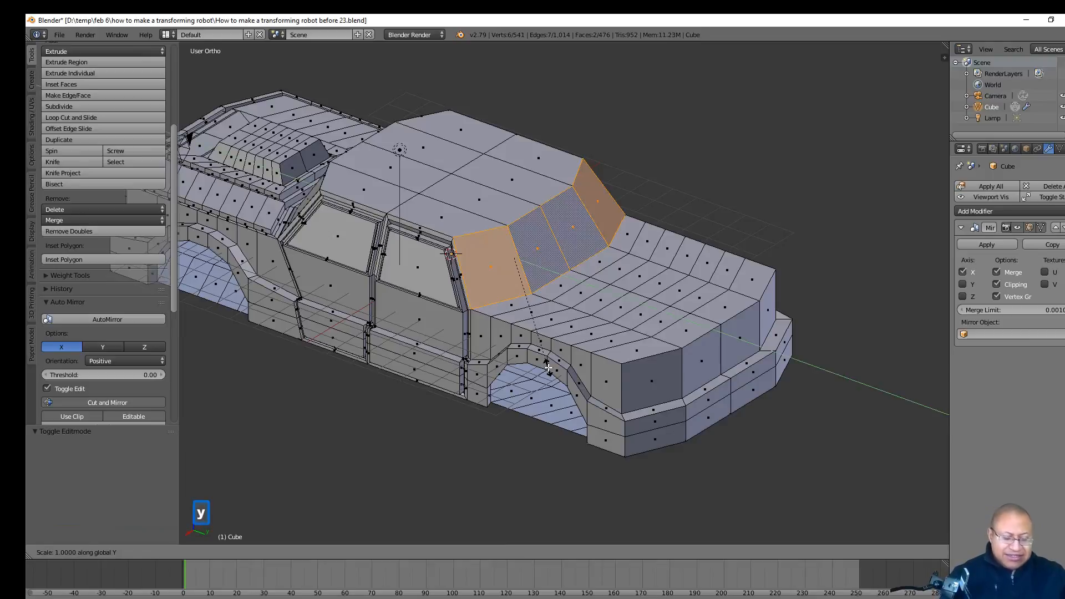
{"action": "key", "text": "0"}
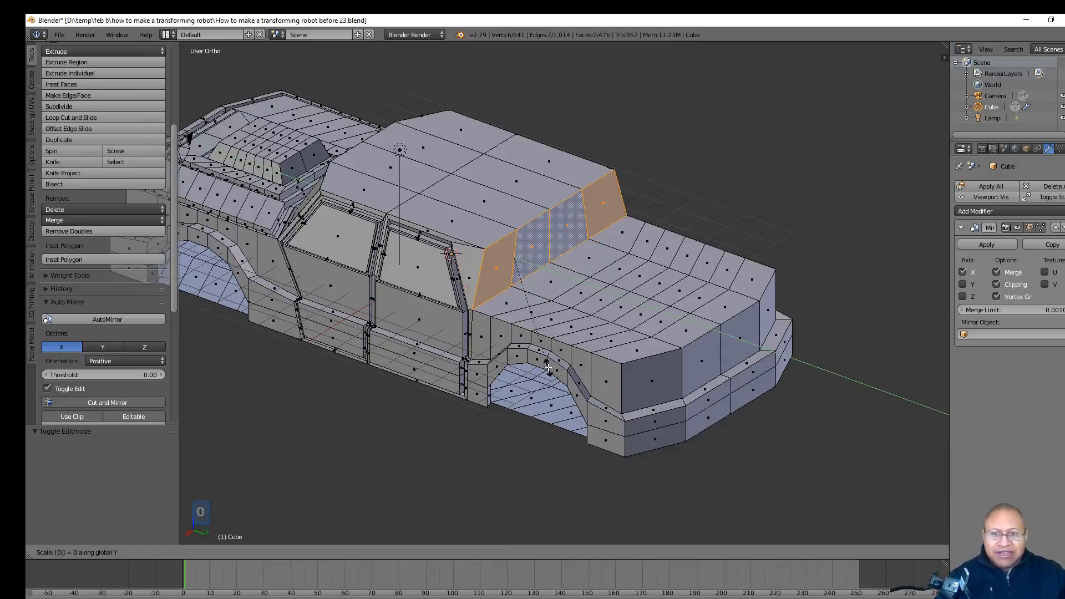
{"action": "left_click", "coordinate": [548, 368]}
{"action": "key", "text": "a"}
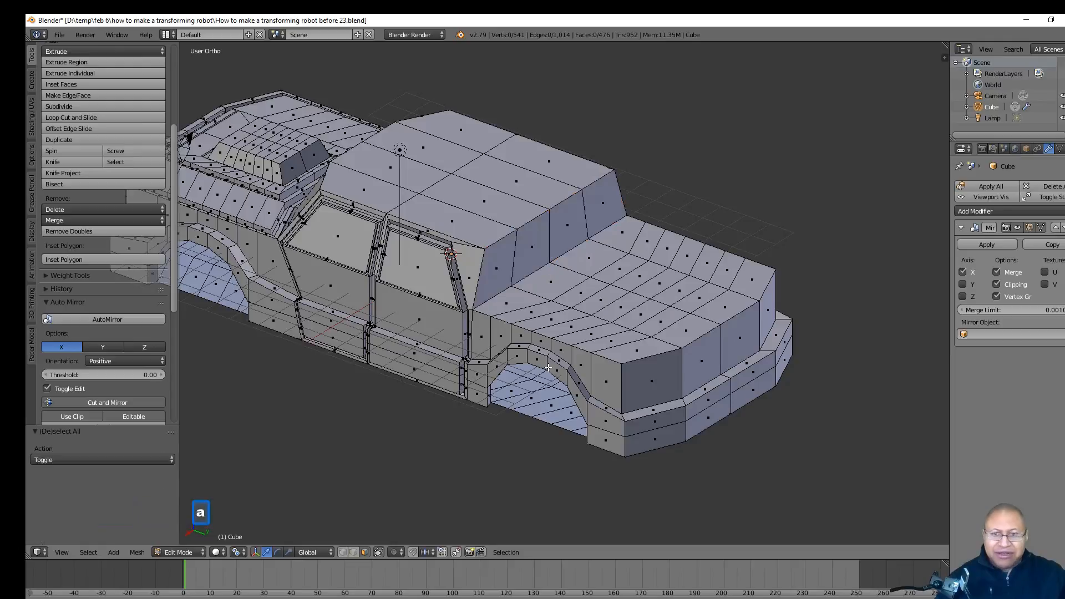
- Move the six vertices at the rear door window's upper rear corner about 1.14 units along Y with connected proportional editing, and deselect everything
{"action": "scroll", "coordinate": [542, 368], "scroll_direction": "up", "scroll_amount": 9}
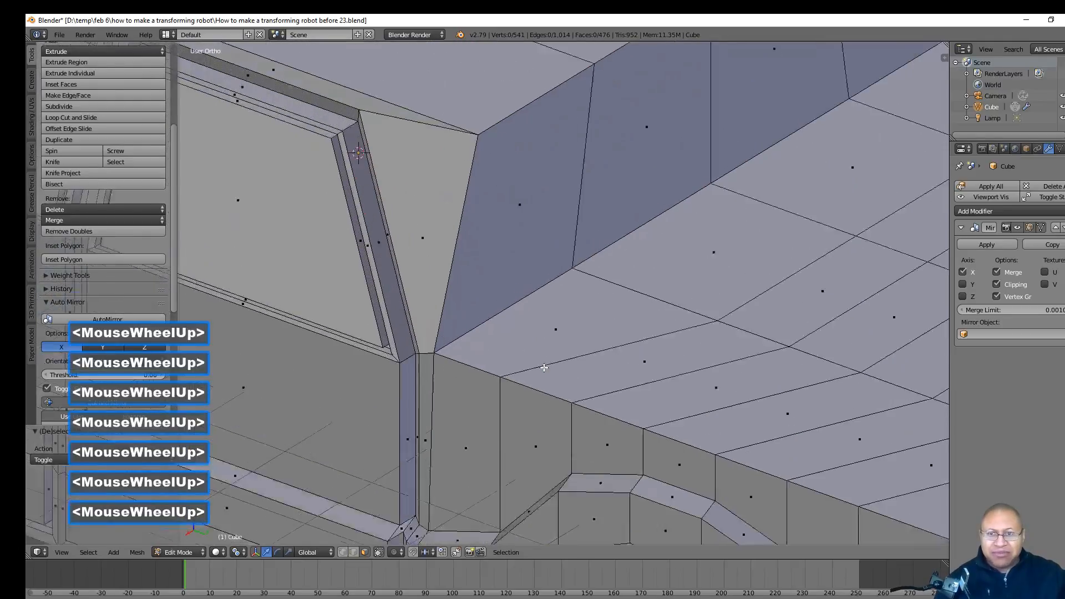
{"action": "middle_click_drag", "start_coordinate": [481, 351], "coordinate": [608, 442], "text": "shift"}
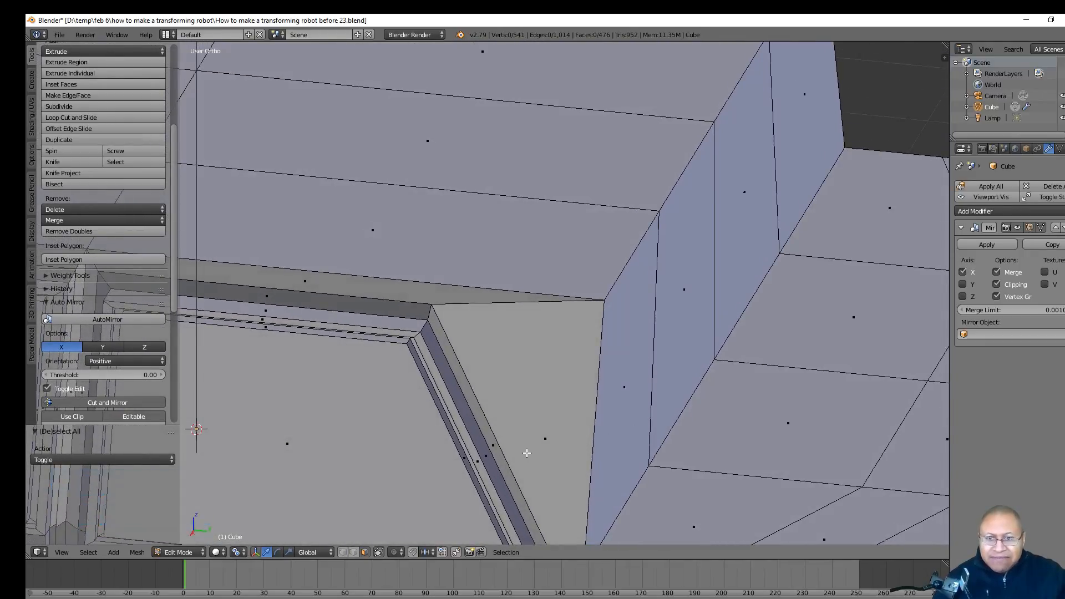
{"action": "left_click", "coordinate": [342, 550]}
{"action": "left_click", "coordinate": [437, 310]}
{"action": "left_click", "coordinate": [430, 327], "text": "shift"}
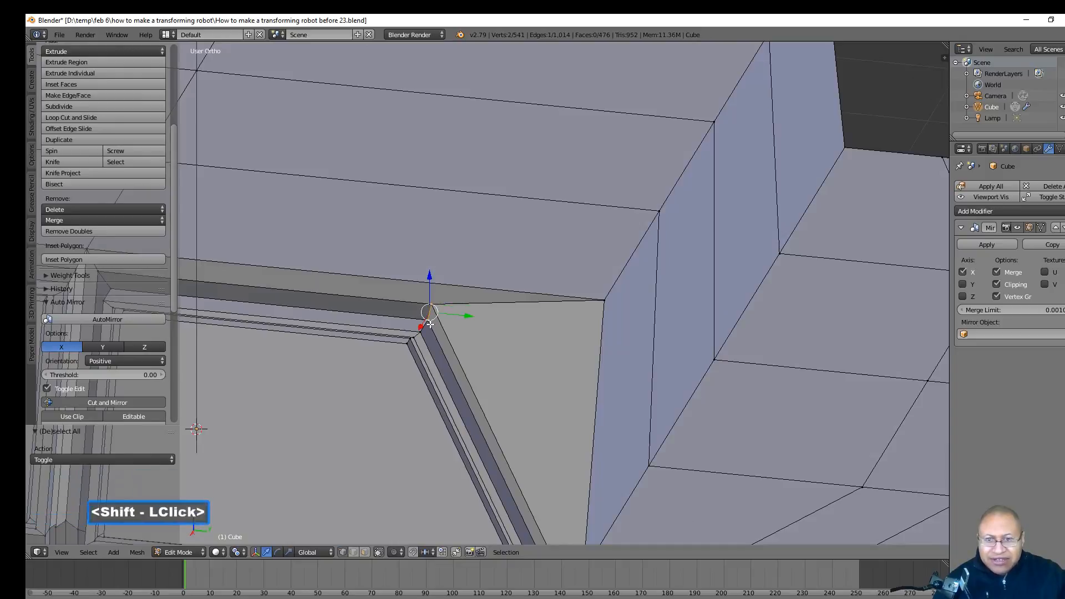
{"action": "left_click", "coordinate": [420, 334], "text": "shift"}
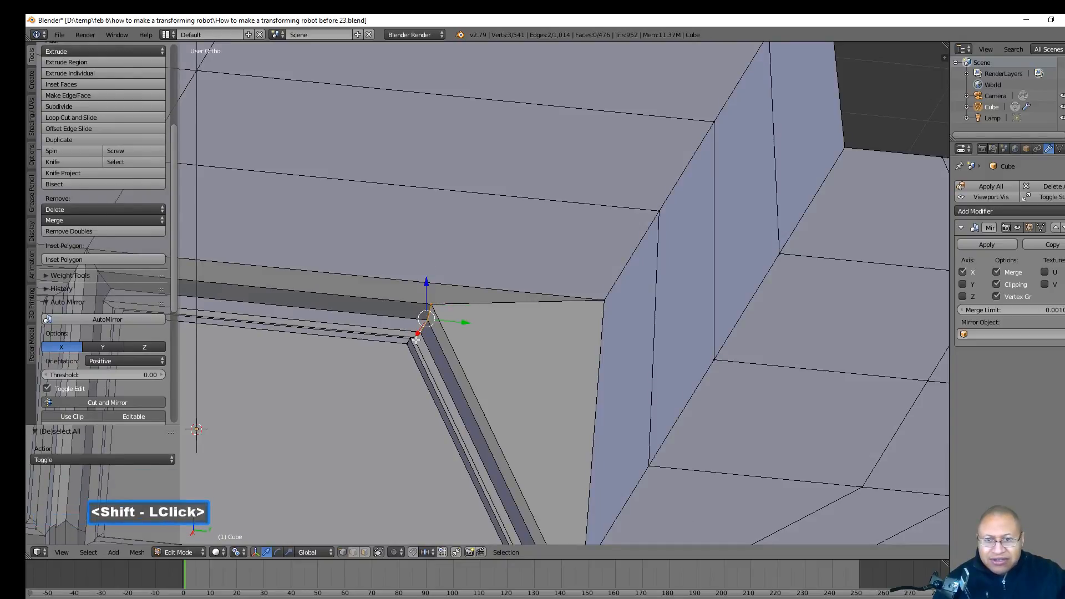
{"action": "left_click", "coordinate": [416, 339], "text": "shift"}
{"action": "scroll", "coordinate": [465, 369], "scroll_direction": "up", "scroll_amount": 4}
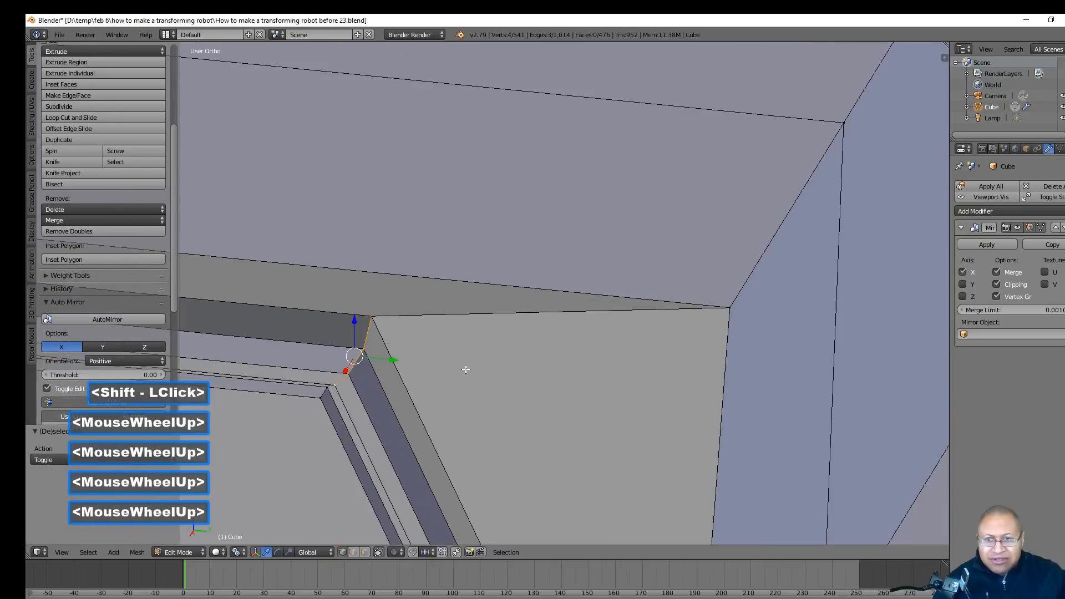
{"action": "left_click", "coordinate": [329, 388], "text": "shift"}
{"action": "left_click", "coordinate": [322, 397], "text": "shift"}
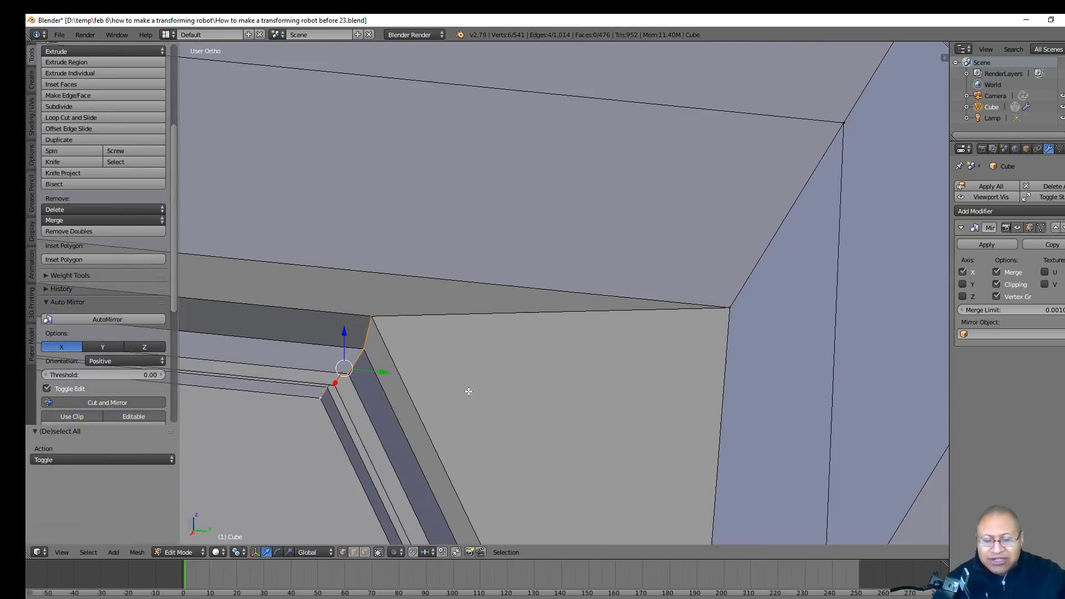
{"action": "scroll", "coordinate": [485, 386], "scroll_direction": "down", "scroll_amount": 7}
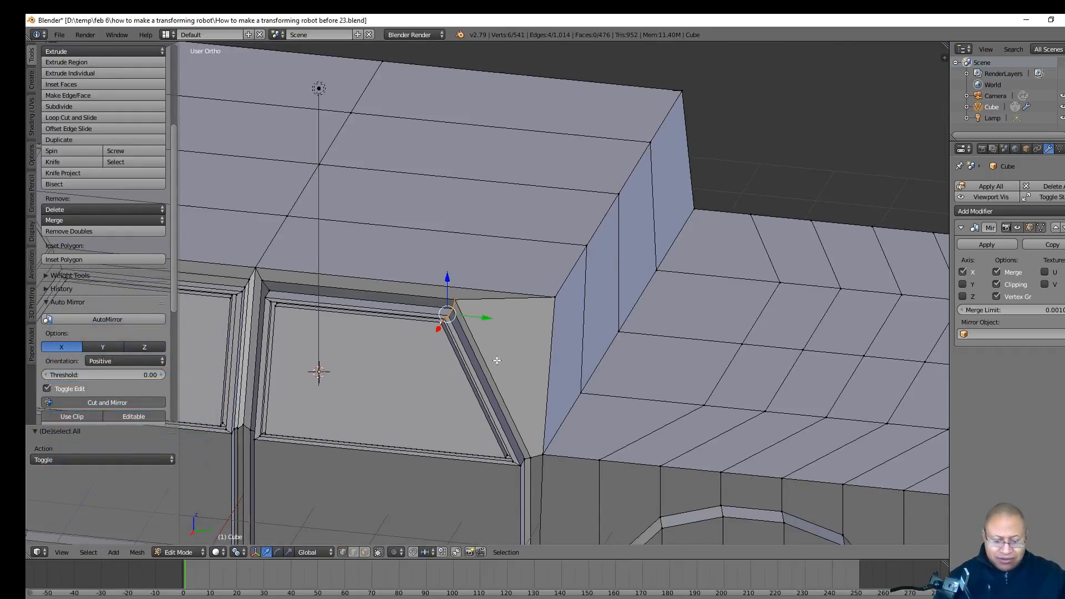
{"action": "key", "text": "alt"}
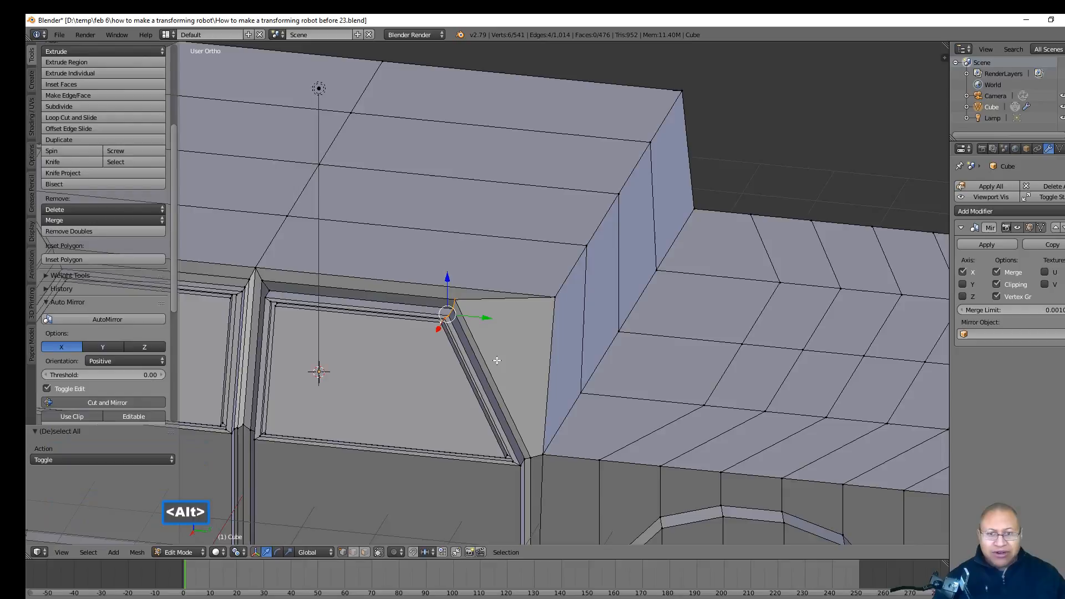
{"action": "key", "text": "alt+o"}
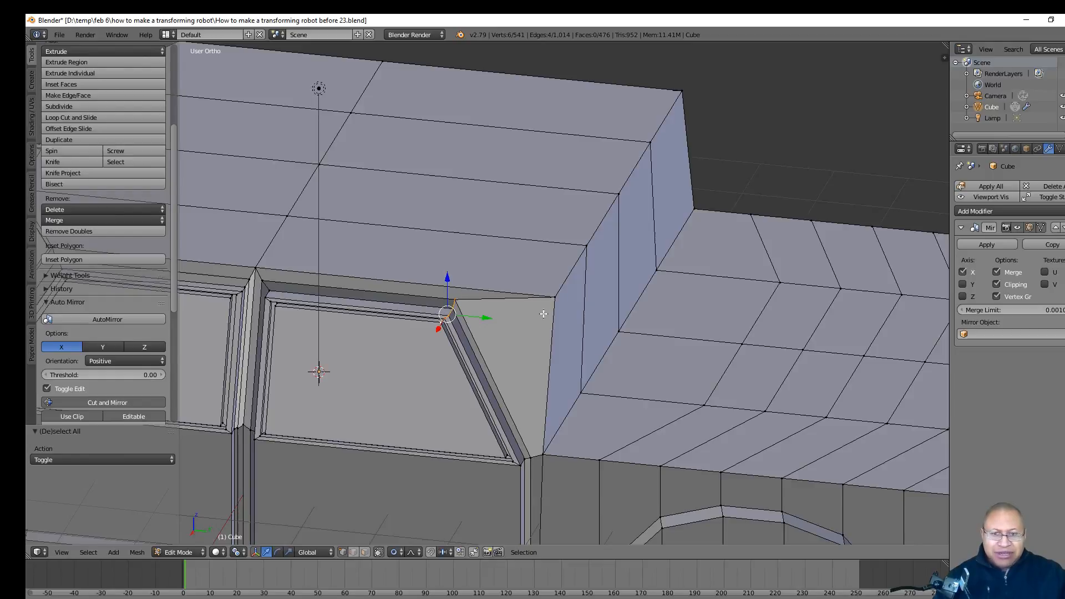
{"action": "key", "text": "g"}
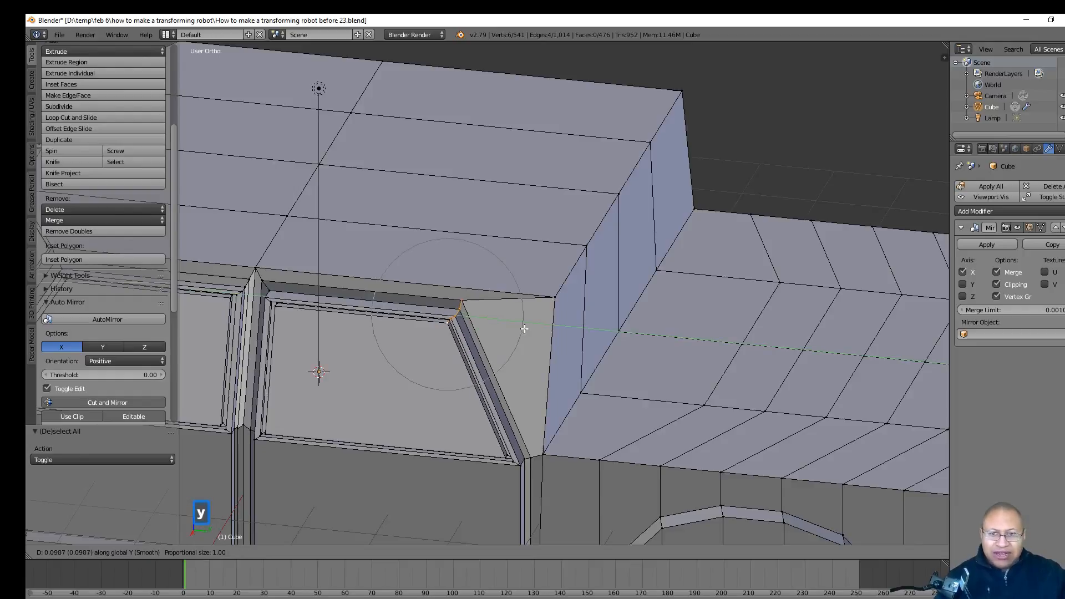
{"action": "left_click", "coordinate": [604, 316]}
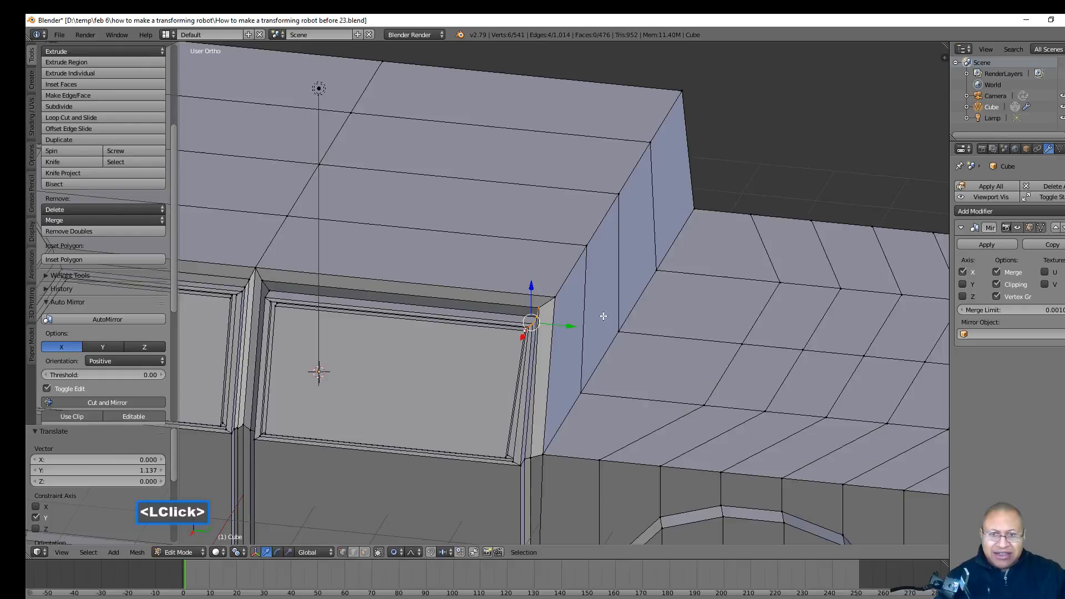
{"action": "key", "text": "a"}
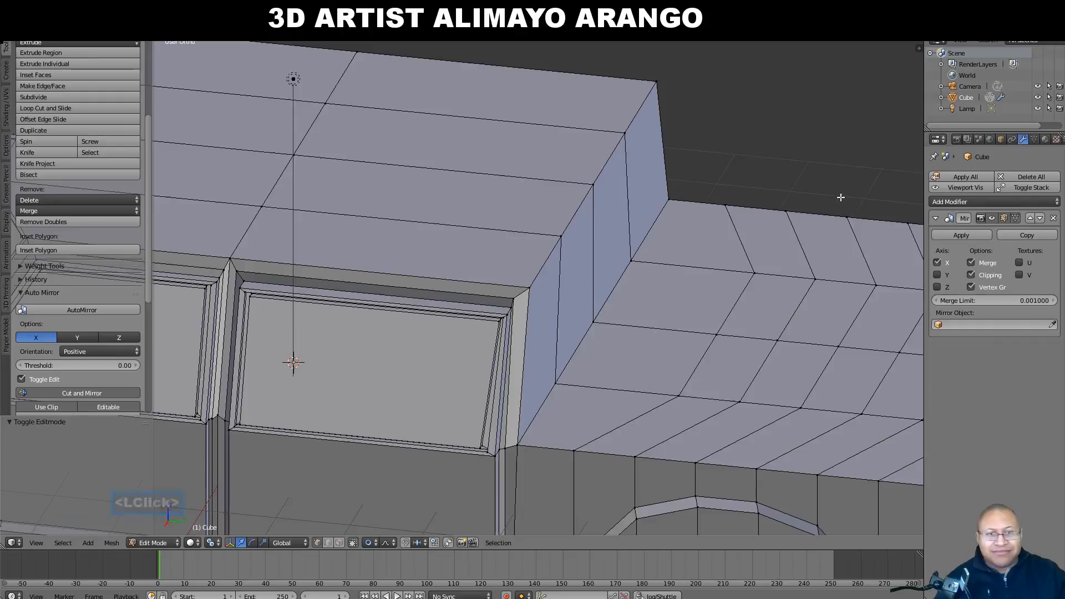
{"action": "left_click", "coordinate": [867, 207]}
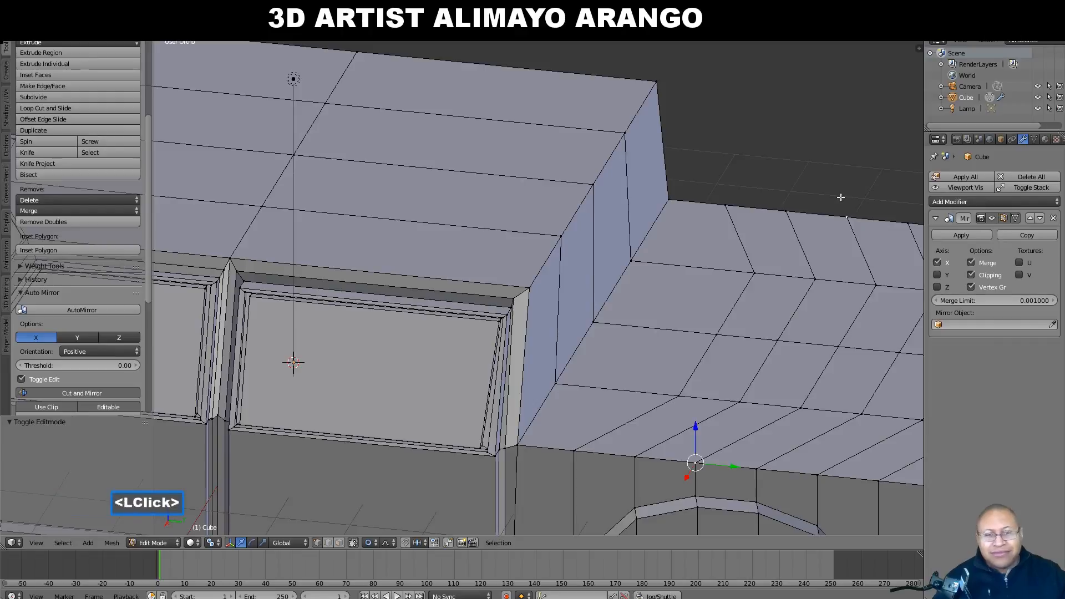
{"action": "key", "text": "a"}
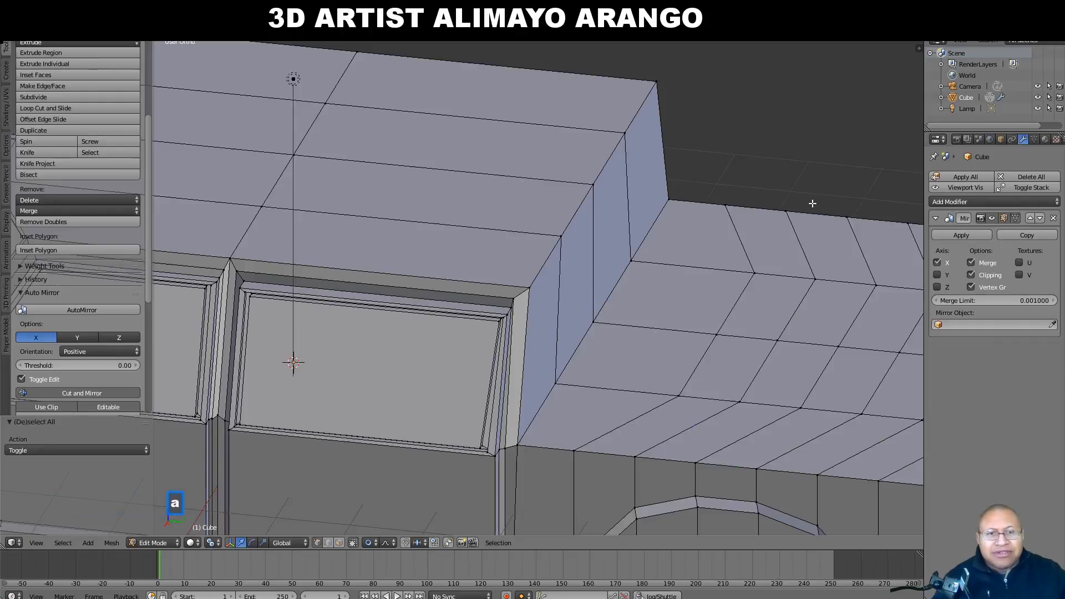
- With proportional editing off, select all the top faces of the low rear deck in face select mode
{"action": "scroll", "coordinate": [811, 221], "scroll_direction": "down", "scroll_amount": 4}
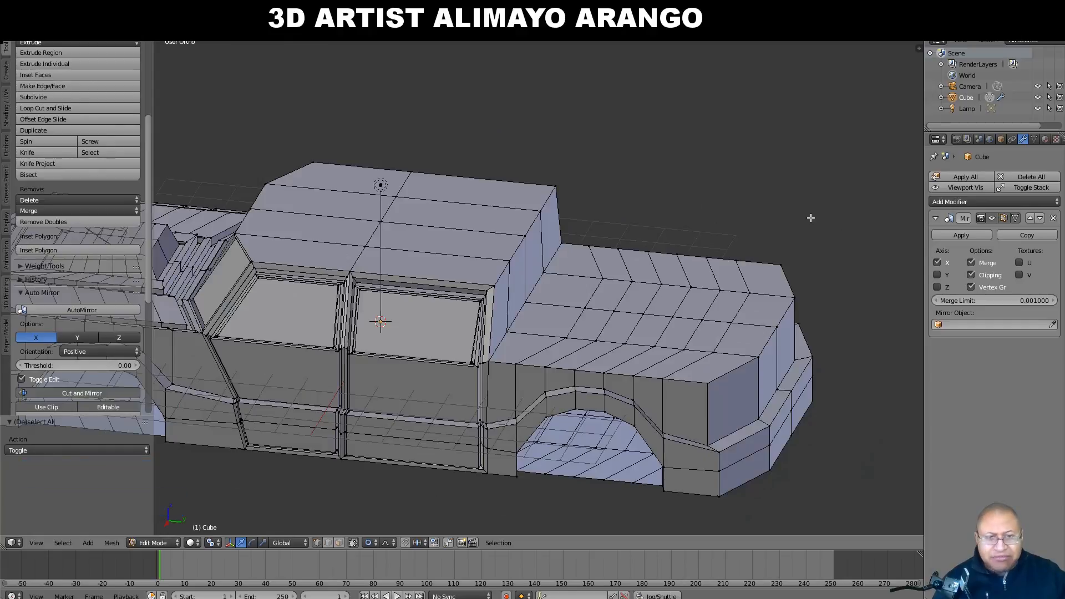
{"action": "left_click", "coordinate": [340, 544]}
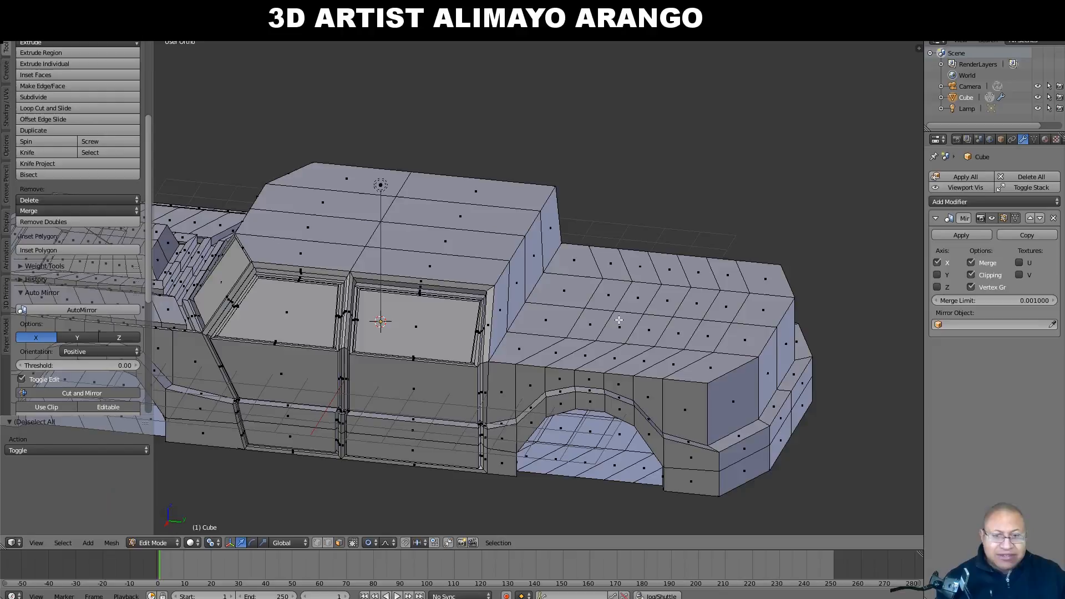
{"action": "key", "text": "o"}
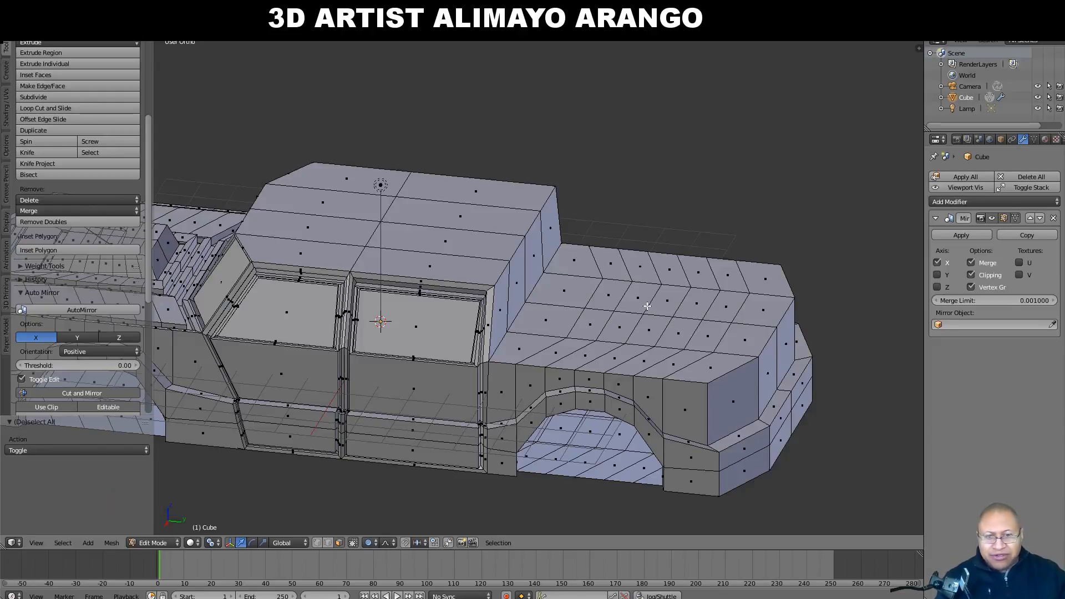
{"action": "key", "text": "o"}
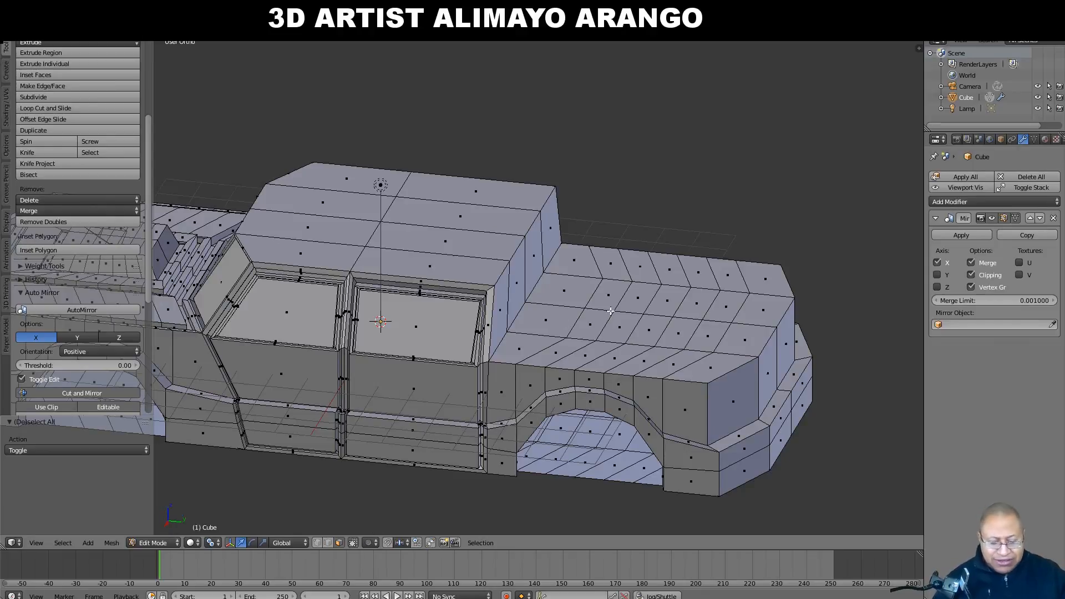
{"action": "key", "text": "c"}
{"action": "mouse_move", "coordinate": [636, 294]}
{"action": "left_mouse_down"}
{"action": "mouse_move", "coordinate": [611, 290]}
{"action": "mouse_move", "coordinate": [727, 303]}
{"action": "mouse_move", "coordinate": [713, 340]}
{"action": "mouse_move", "coordinate": [732, 297]}
{"action": "left_mouse_up"}
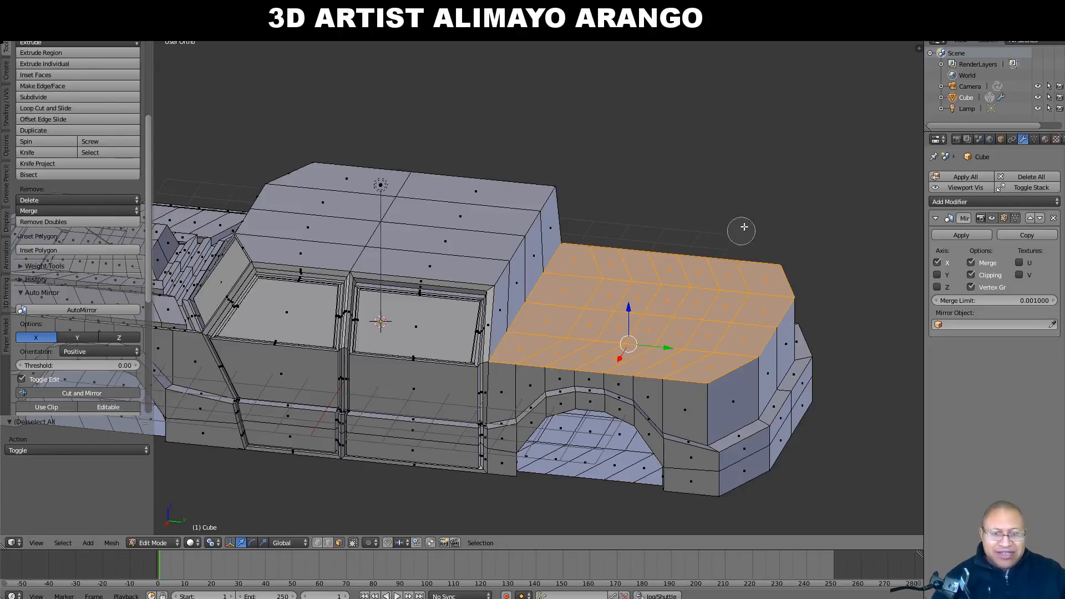
{"action": "right_click", "coordinate": [791, 222]}
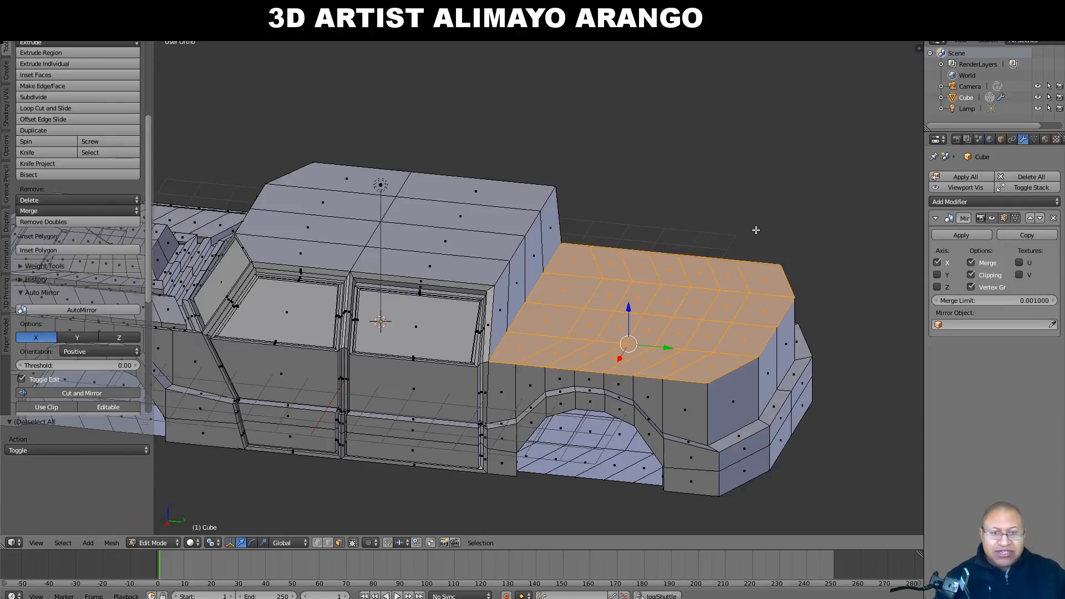
- Split off the rear deck faces and extrude them 1.816 upward along Z, to about roof height
{"action": "key", "text": "y"}
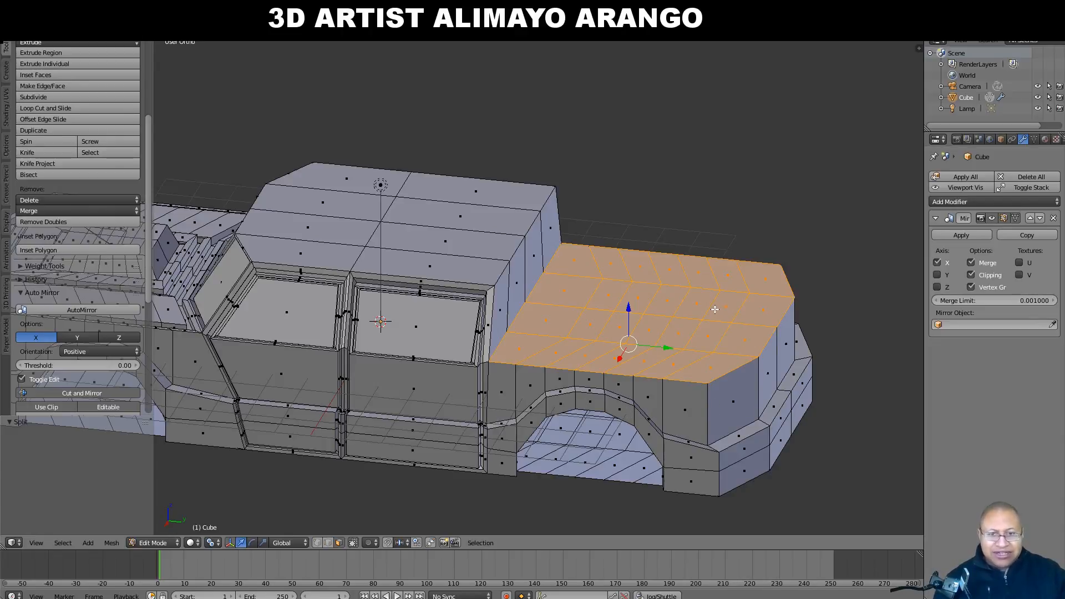
{"action": "key", "text": "e"}
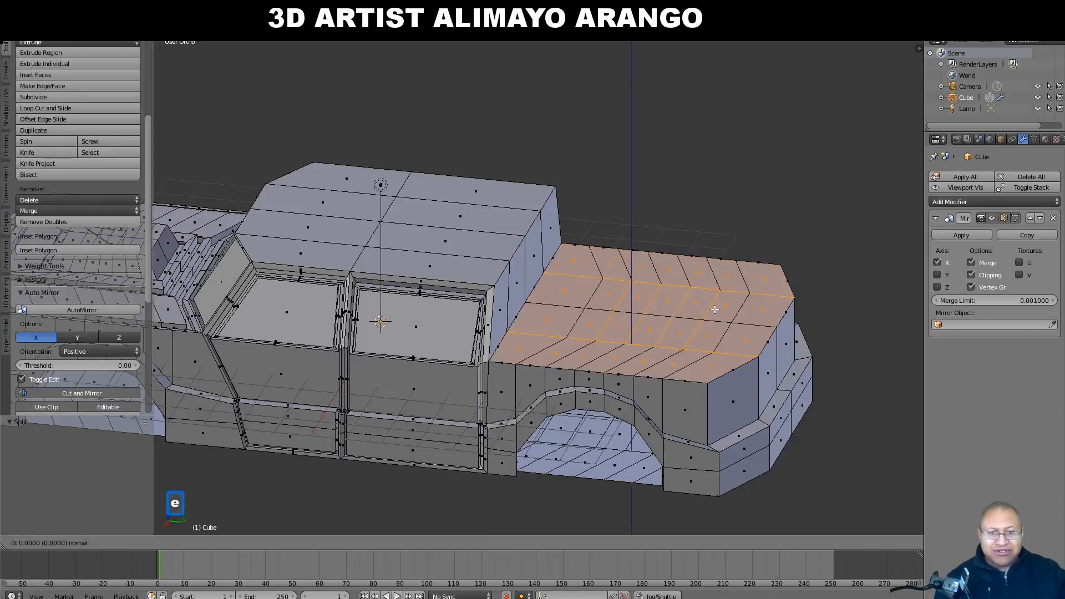
{"action": "right_click", "coordinate": [716, 307]}
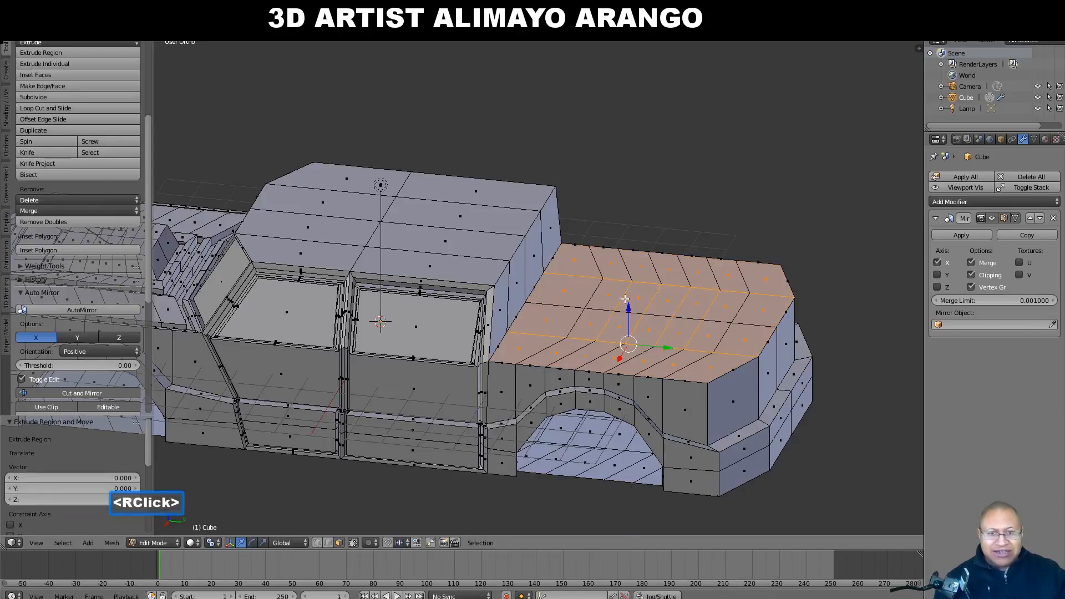
{"action": "left_click_drag", "start_coordinate": [630, 313], "coordinate": [632, 252]}
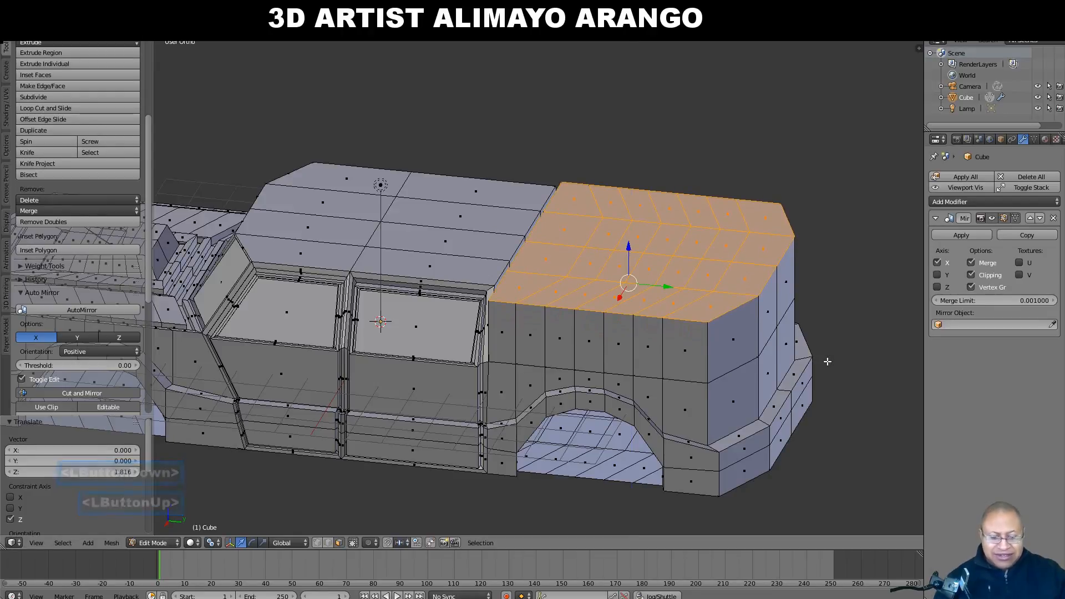
- Scale the raised rear roof faces to 0.886 along X, and clear the selection
{"action": "middle_click_drag", "start_coordinate": [827, 361], "coordinate": [786, 381]}
{"action": "key", "text": "s"}
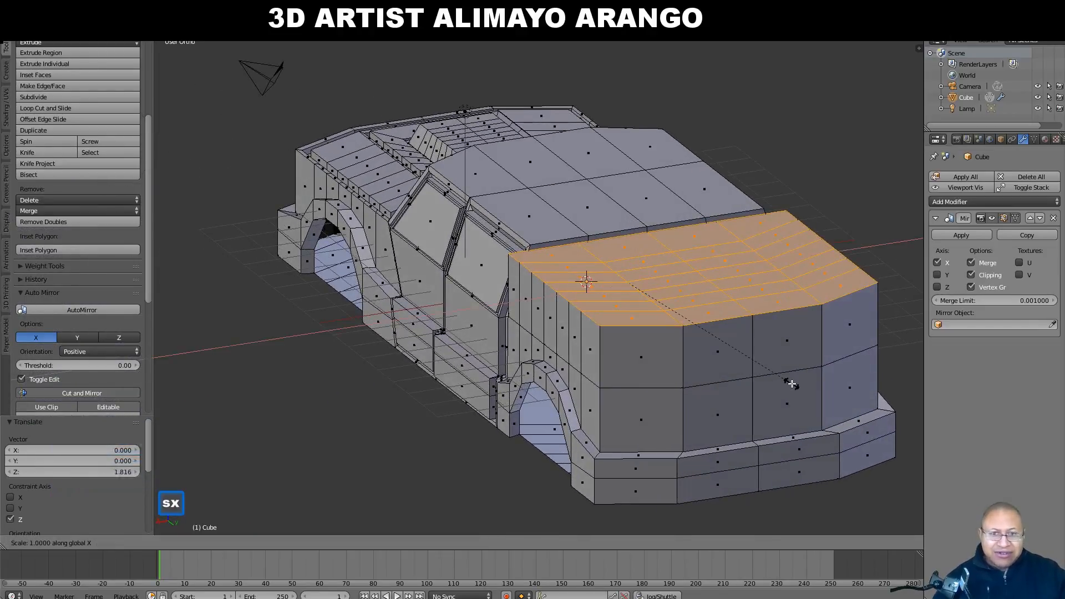
{"action": "key", "text": "x"}
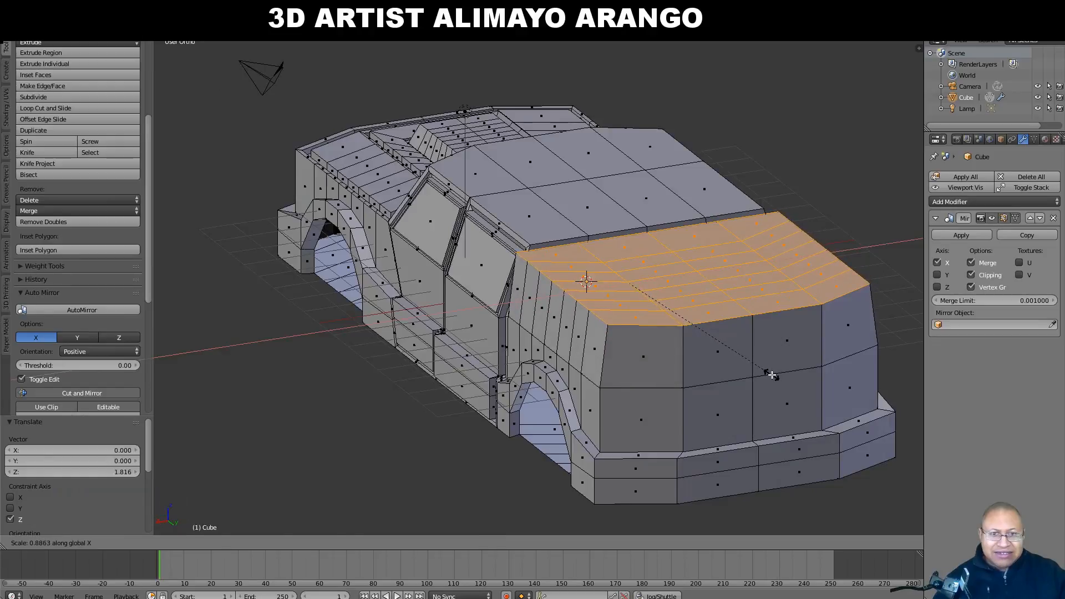
{"action": "left_click", "coordinate": [760, 378]}
{"action": "middle_click_drag", "start_coordinate": [733, 388], "coordinate": [756, 387]}
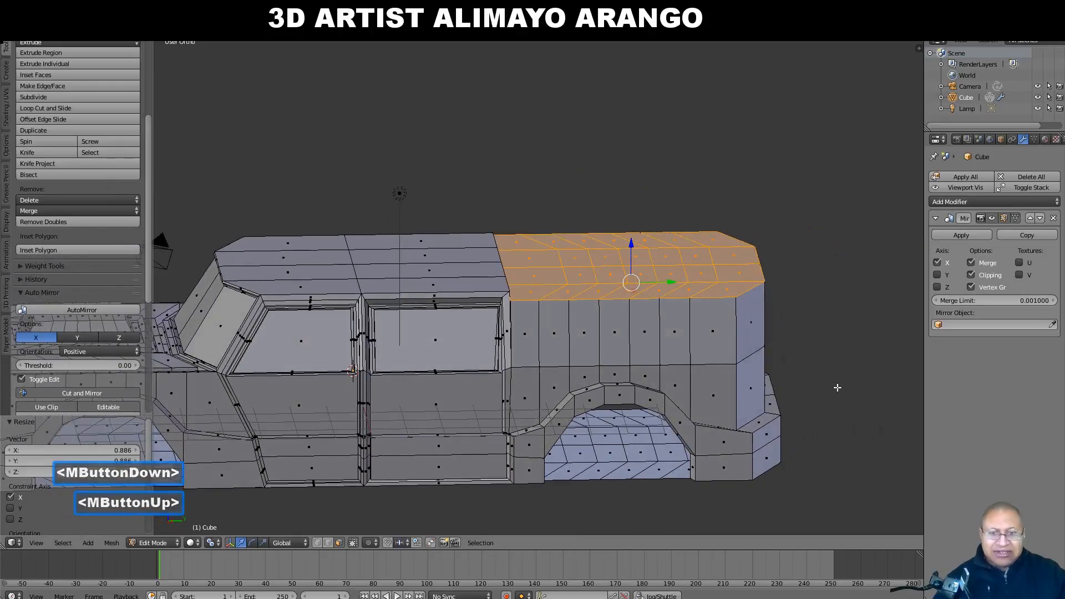
{"action": "key", "text": "a"}
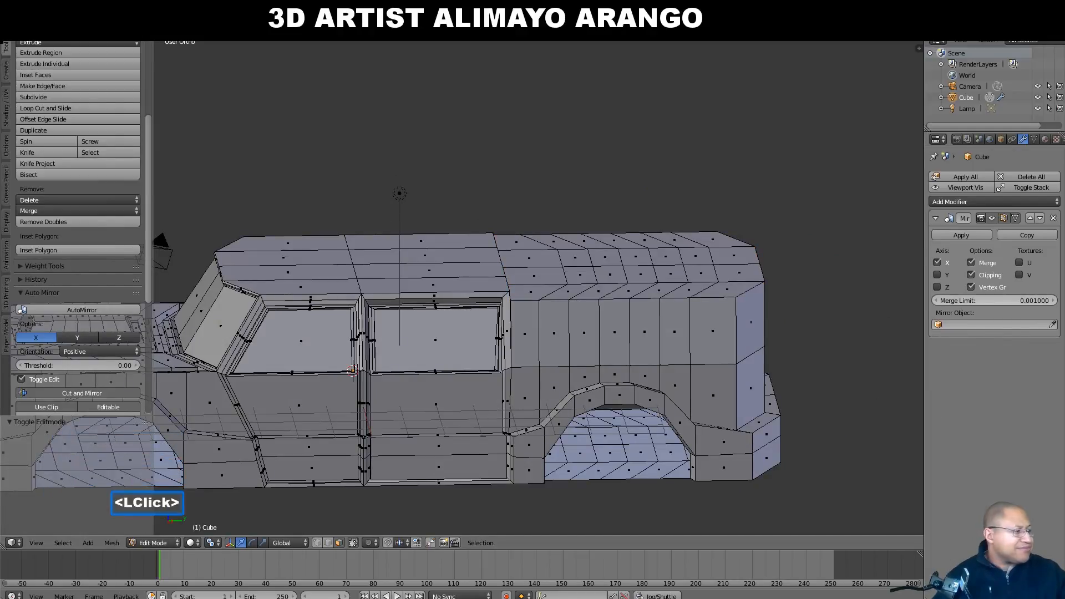
- Place the 3D cursor beside the vehicle's front and add a 32-vertex circle of radius 1 there
{"action": "left_click", "coordinate": [834, 347]}
{"action": "scroll", "coordinate": [825, 335], "scroll_direction": "down", "scroll_amount": 2}
{"action": "scroll", "coordinate": [815, 335], "scroll_direction": "down", "scroll_amount": 2}
{"action": "middle_click_drag", "start_coordinate": [554, 383], "coordinate": [400, 396]}
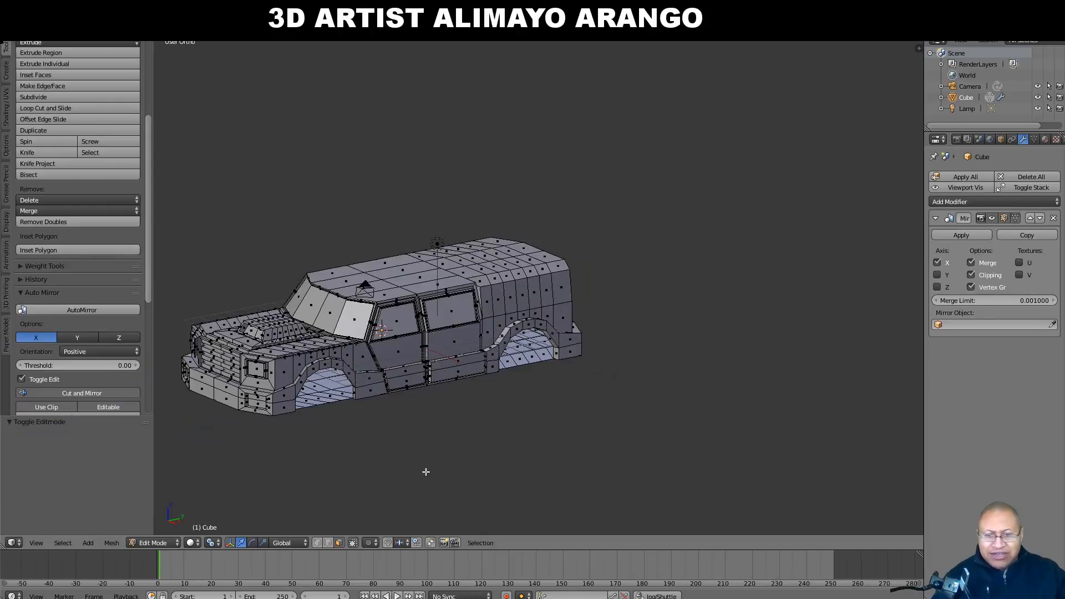
{"action": "middle_click_drag", "start_coordinate": [312, 375], "coordinate": [413, 433]}
{"action": "right_click", "coordinate": [472, 447]}
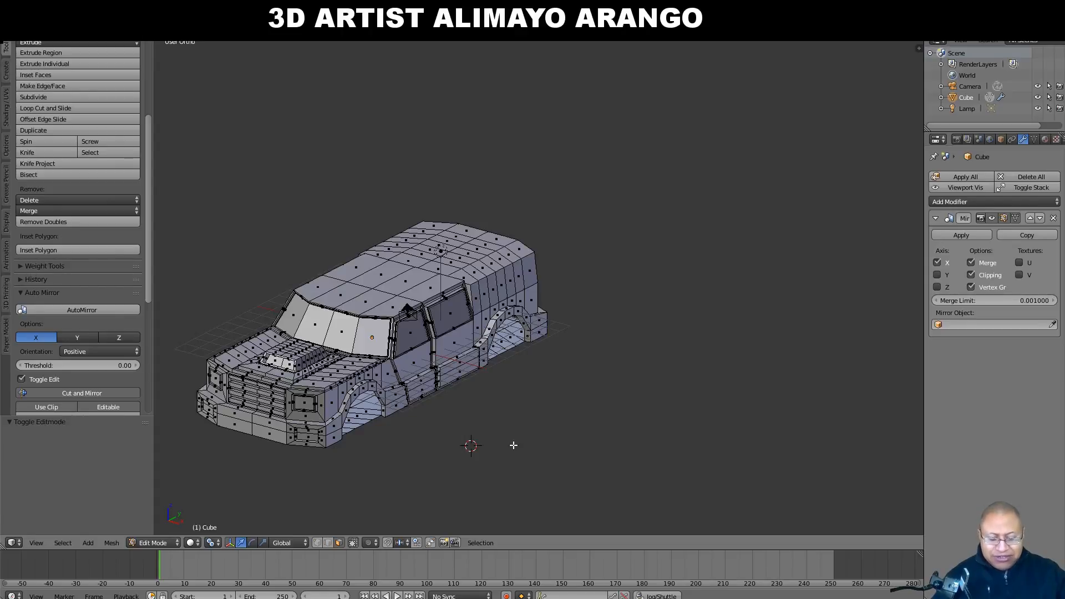
{"action": "key", "text": "shift+a"}
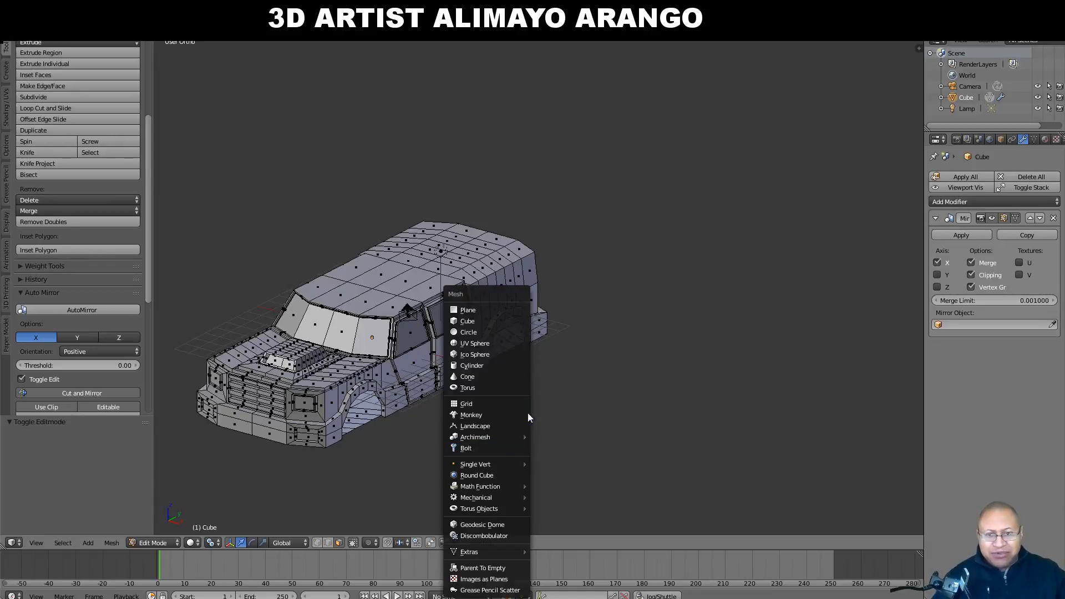
{"action": "left_click", "coordinate": [499, 332]}
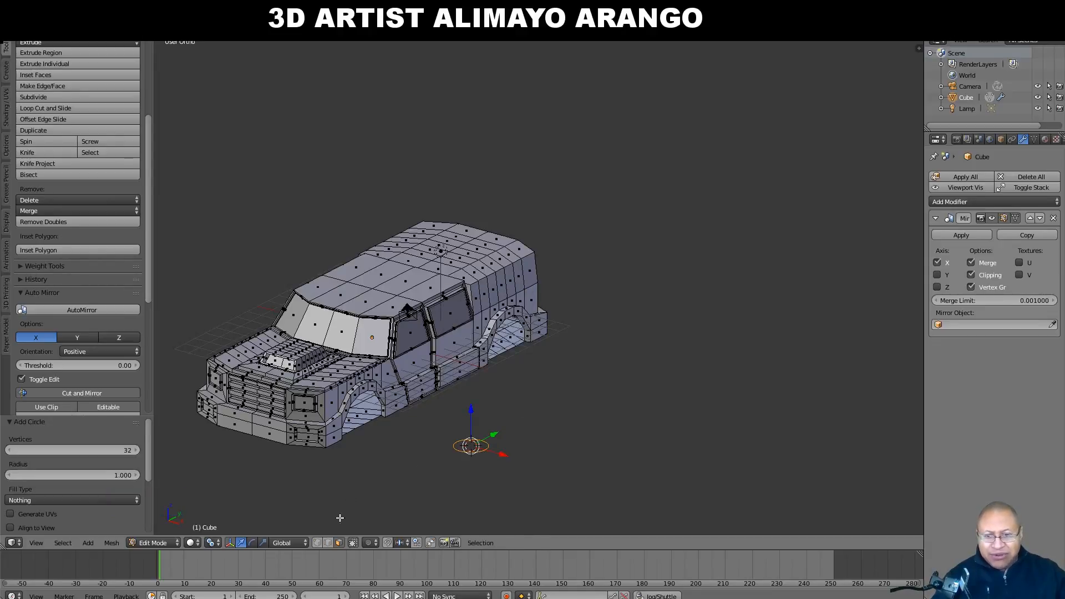
- Switch to vertex select mode and rotate the circle -90 degrees about the Y axis
{"action": "left_click", "coordinate": [318, 543]}
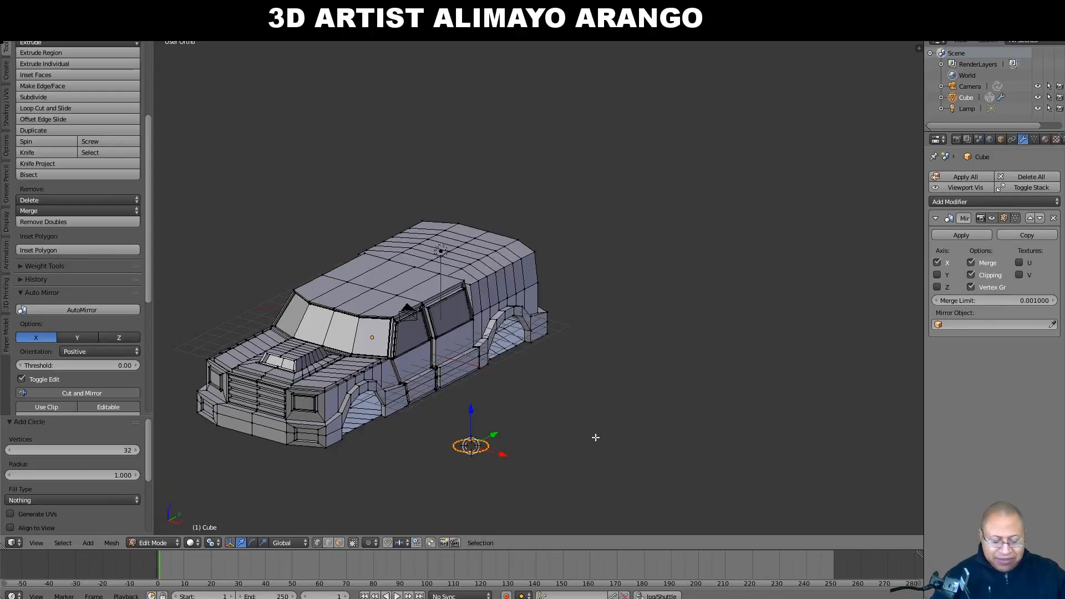
{"action": "key", "text": "r"}
{"action": "key", "text": "y"}
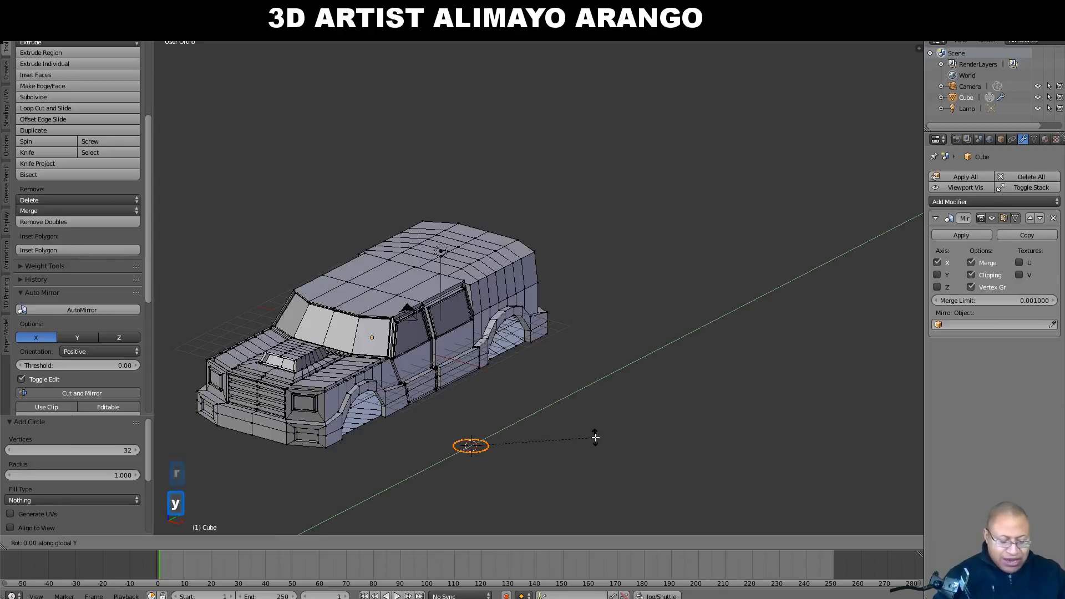
{"action": "key", "text": "minus"}
{"action": "key", "text": "9"}
{"action": "key", "text": "0"}
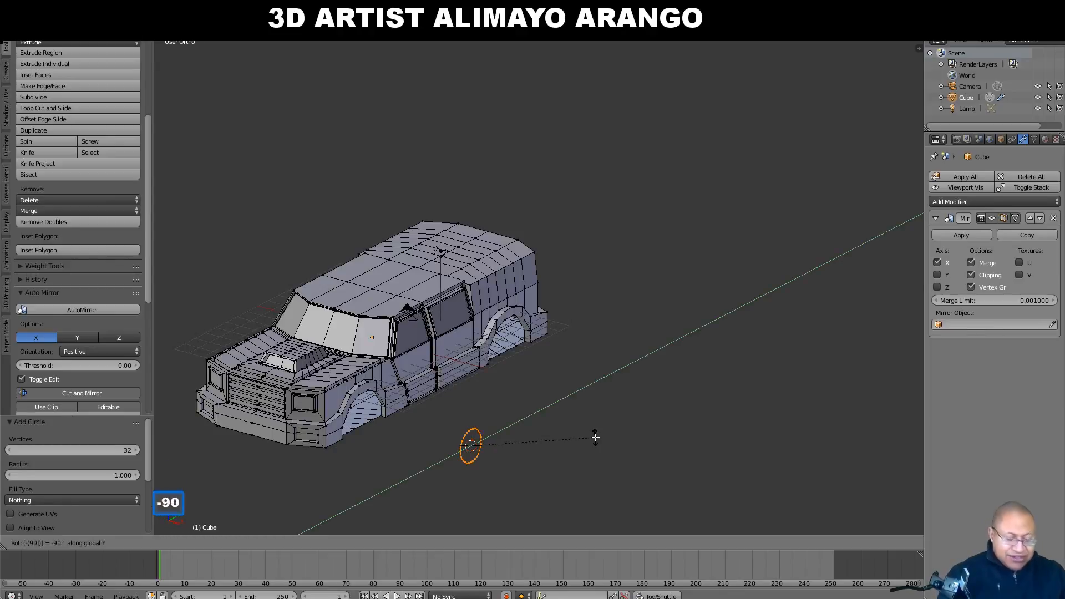
{"action": "key", "text": "Return"}
- Move the circle along X to the vehicle's side and 1.715 along Y into the front wheel arch
{"action": "middle_click_drag", "start_coordinate": [587, 434], "coordinate": [544, 431]}
{"action": "left_click_drag", "start_coordinate": [477, 420], "coordinate": [363, 407]}
{"action": "middle_click_drag", "start_coordinate": [363, 407], "coordinate": [300, 372]}
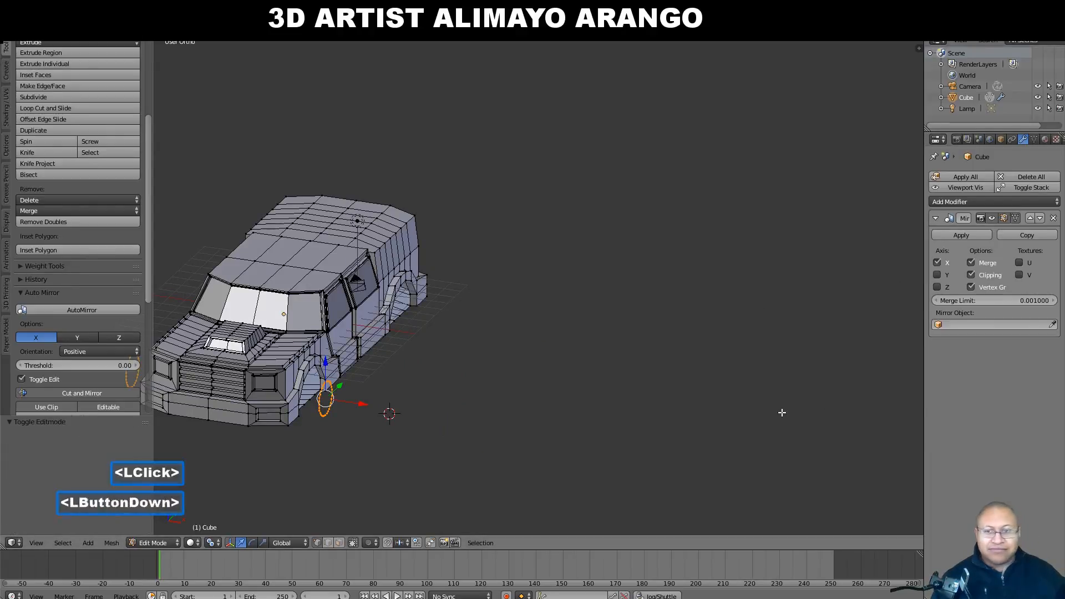
{"action": "middle_click_drag", "start_coordinate": [589, 403], "coordinate": [692, 380], "text": "shift"}
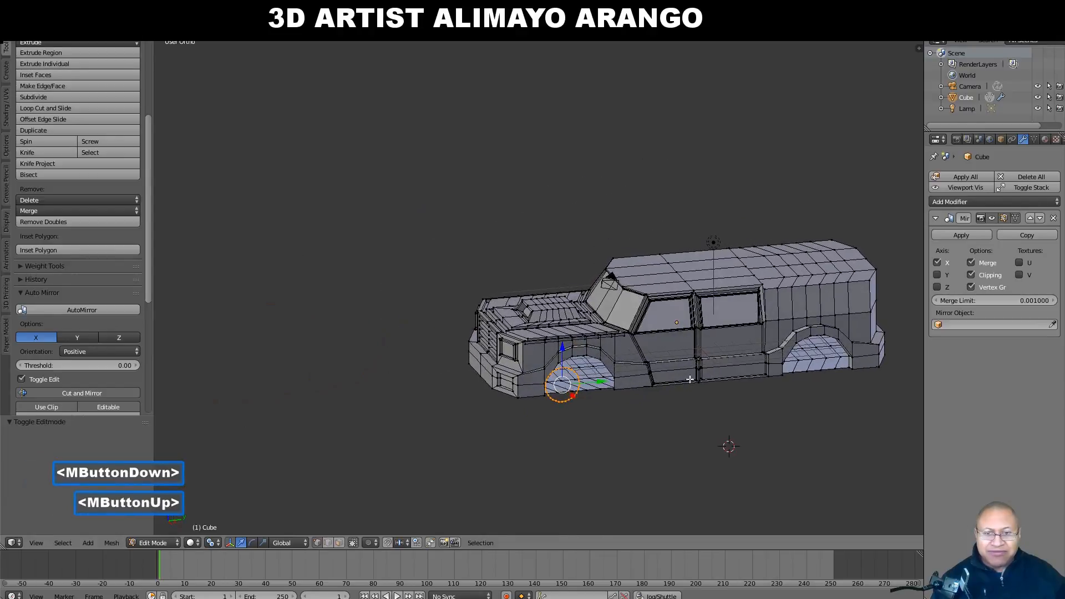
{"action": "key", "text": "shift+b"}
{"action": "left_click_drag", "start_coordinate": [528, 339], "coordinate": [648, 435]}
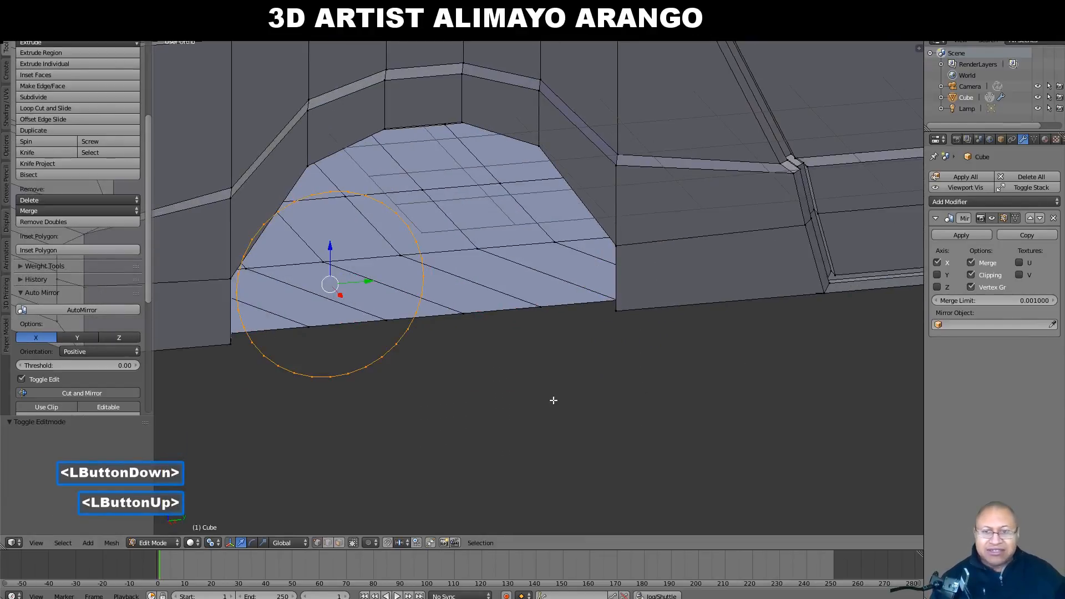
{"action": "scroll", "coordinate": [566, 406], "scroll_direction": "down", "scroll_amount": 2}
{"action": "middle_click_drag", "start_coordinate": [560, 397], "coordinate": [530, 373]}
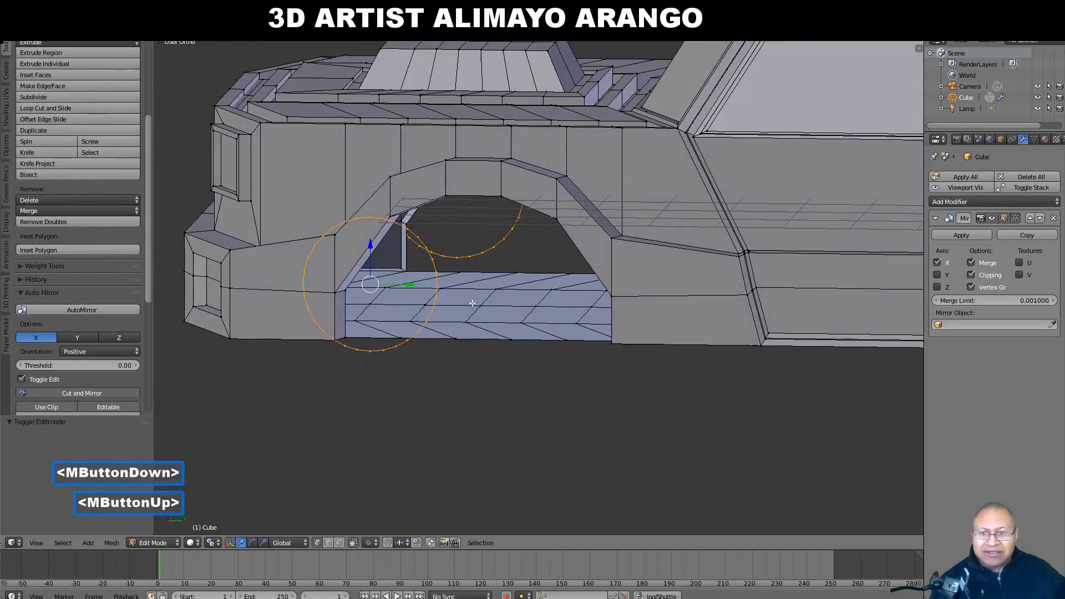
{"action": "left_click_drag", "start_coordinate": [407, 289], "coordinate": [523, 309]}
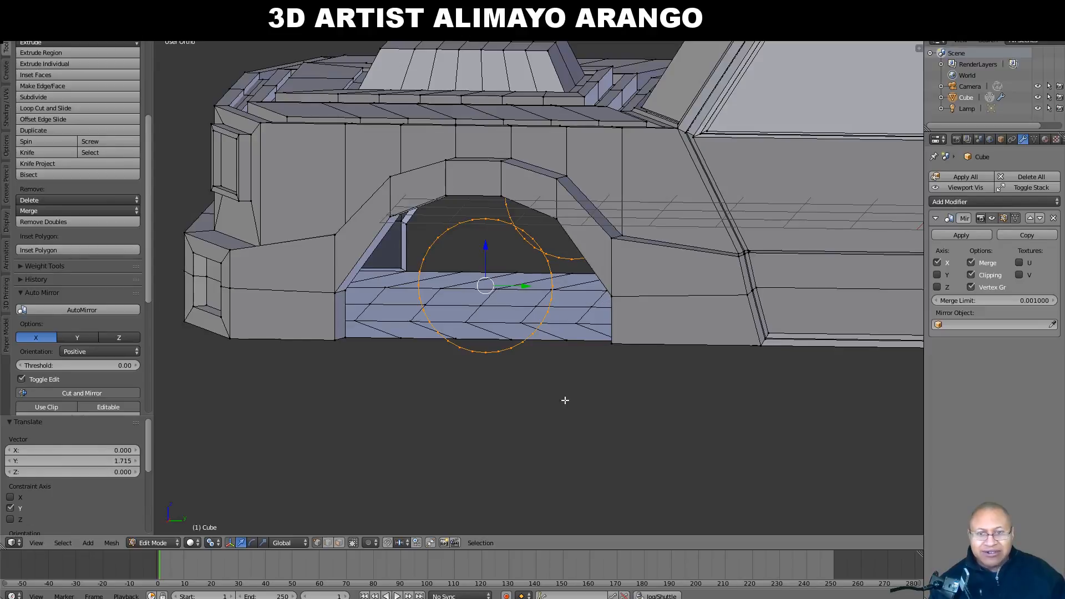
- Enlarge the circle toward the size of the front wheel arch and adjust its height along Z
{"action": "key", "text": "s"}
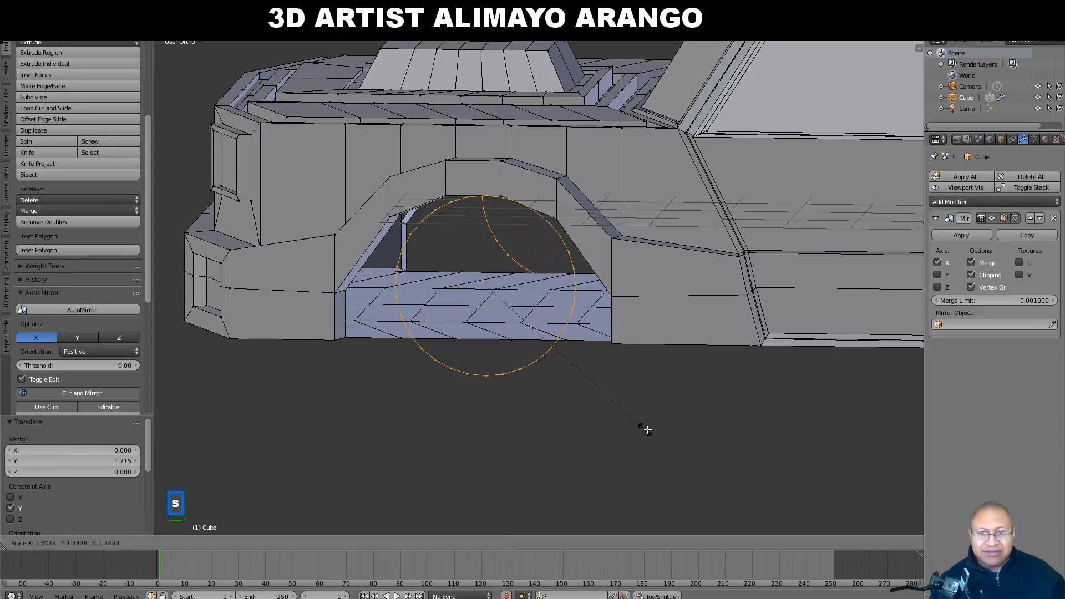
{"action": "left_click", "coordinate": [670, 430]}
{"action": "left_click", "coordinate": [485, 247]}
{"action": "left_click_drag", "start_coordinate": [485, 247], "coordinate": [486, 251]}
- Shift the circle along X to align it with the outer side of the front wheel arch
{"action": "middle_click_drag", "start_coordinate": [472, 342], "coordinate": [611, 357]}
{"action": "left_click_drag", "start_coordinate": [523, 299], "coordinate": [444, 294]}
{"action": "middle_click_drag", "start_coordinate": [435, 298], "coordinate": [440, 302]}
{"action": "left_click_drag", "start_coordinate": [442, 298], "coordinate": [441, 296]}
{"action": "middle_click_drag", "start_coordinate": [441, 296], "coordinate": [447, 287]}
{"action": "left_click_drag", "start_coordinate": [437, 296], "coordinate": [414, 297]}
- Lower the circle by 0.241 along Z and scale it by 1.247 to fit the wheel arch
{"action": "left_click_drag", "start_coordinate": [380, 261], "coordinate": [376, 293]}
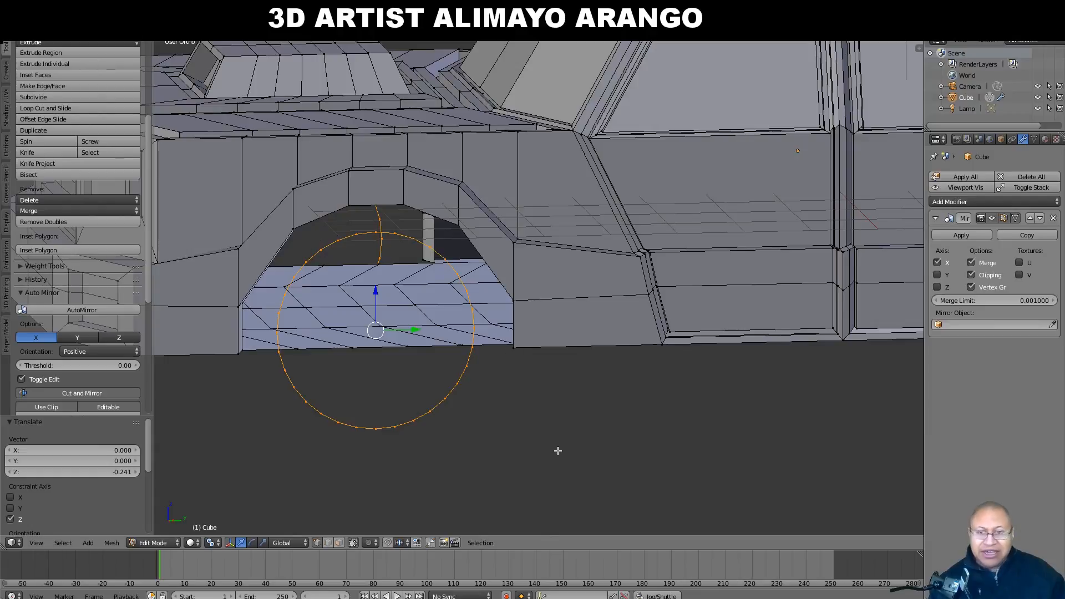
{"action": "key", "text": "s"}
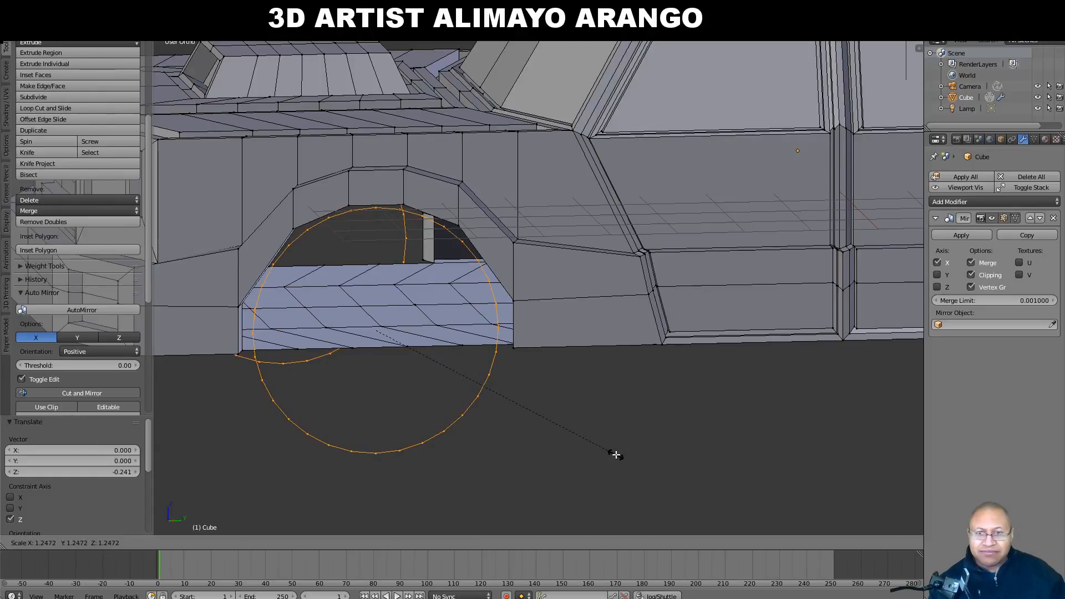
{"action": "left_click", "coordinate": [615, 454]}
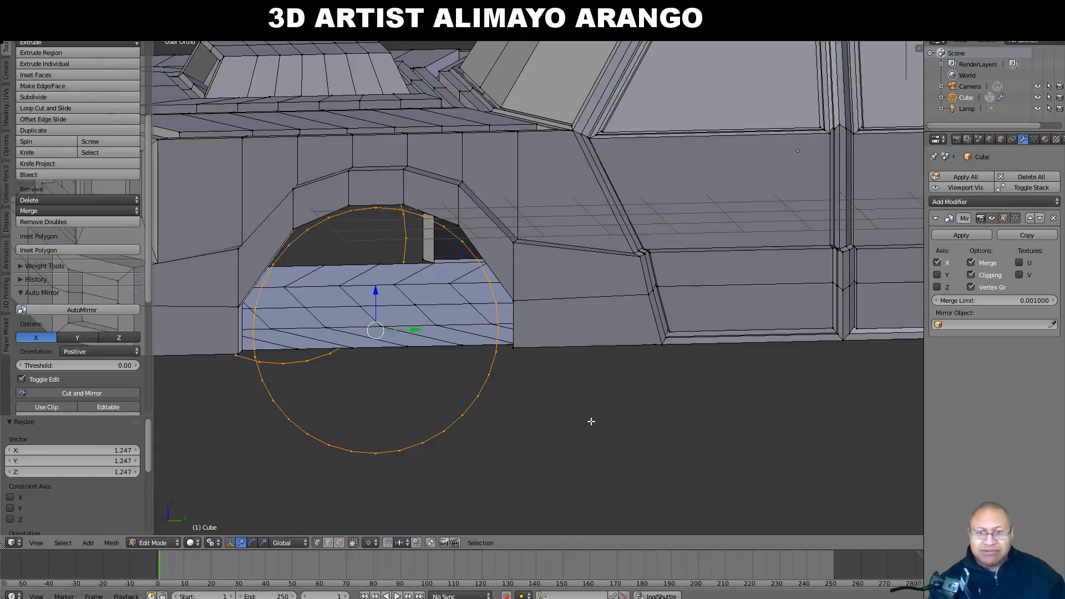
- Extrude the circle in place and scale the new edge loop by 1.437 to form a flat tire ring
{"action": "key", "text": "e"}
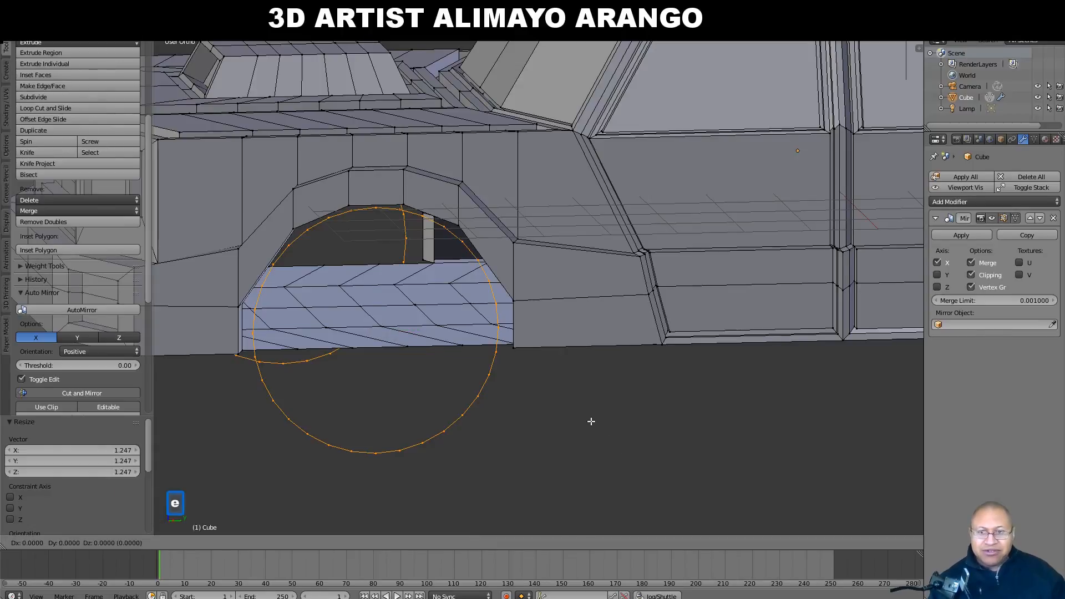
{"action": "right_click", "coordinate": [591, 421]}
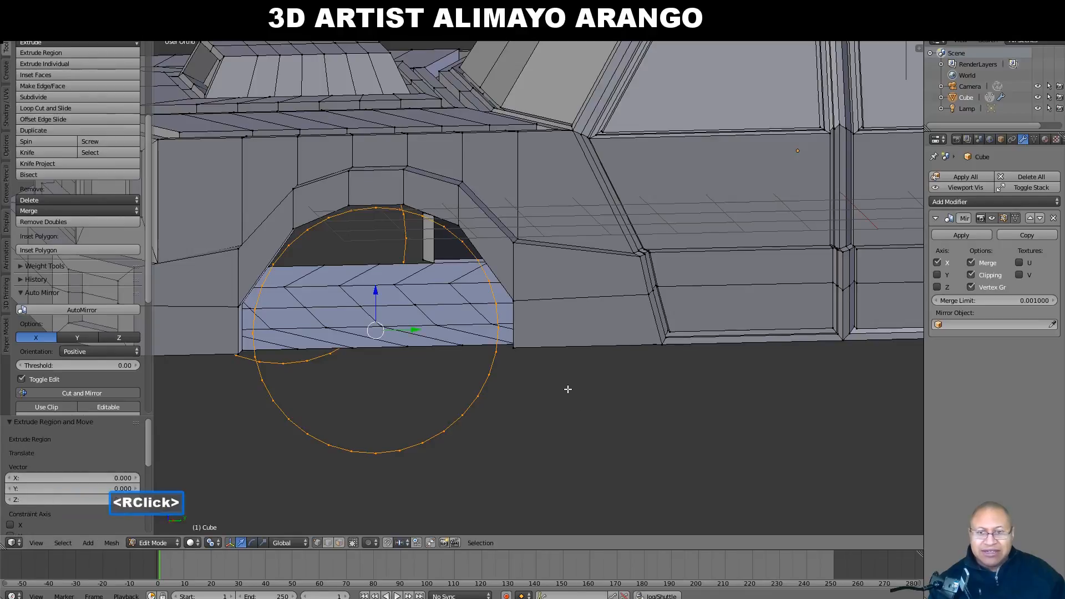
{"action": "key", "text": "s"}
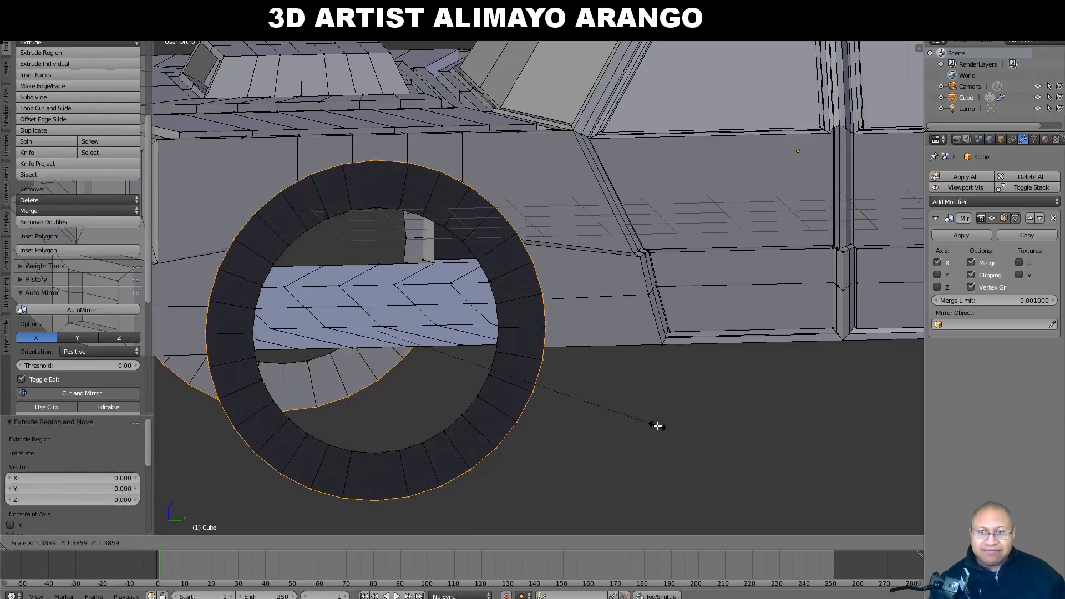
{"action": "left_click", "coordinate": [665, 424]}
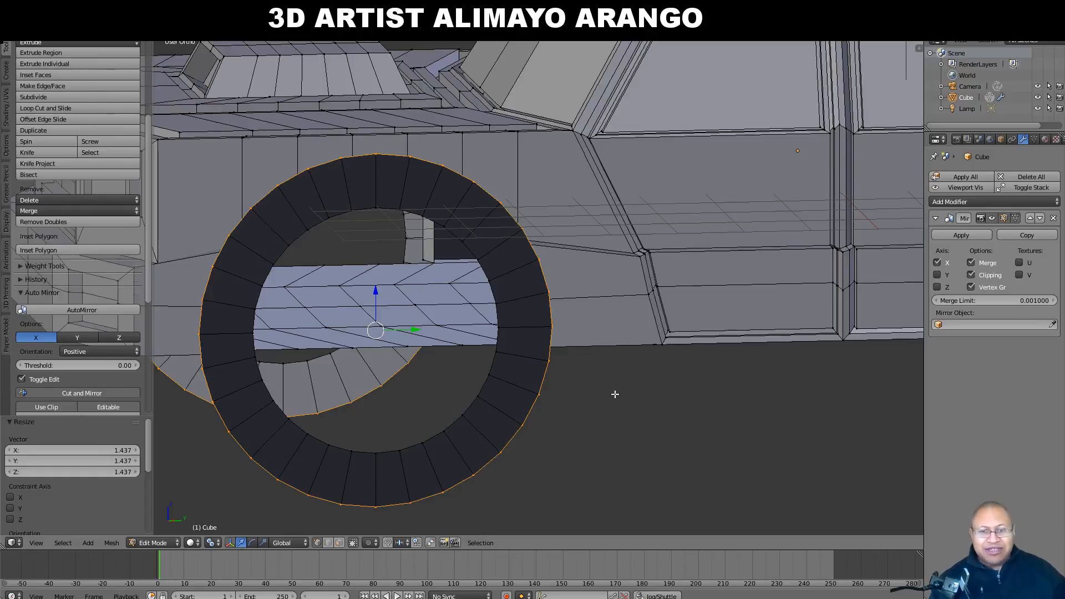
{"action": "key", "text": "ctrl"}
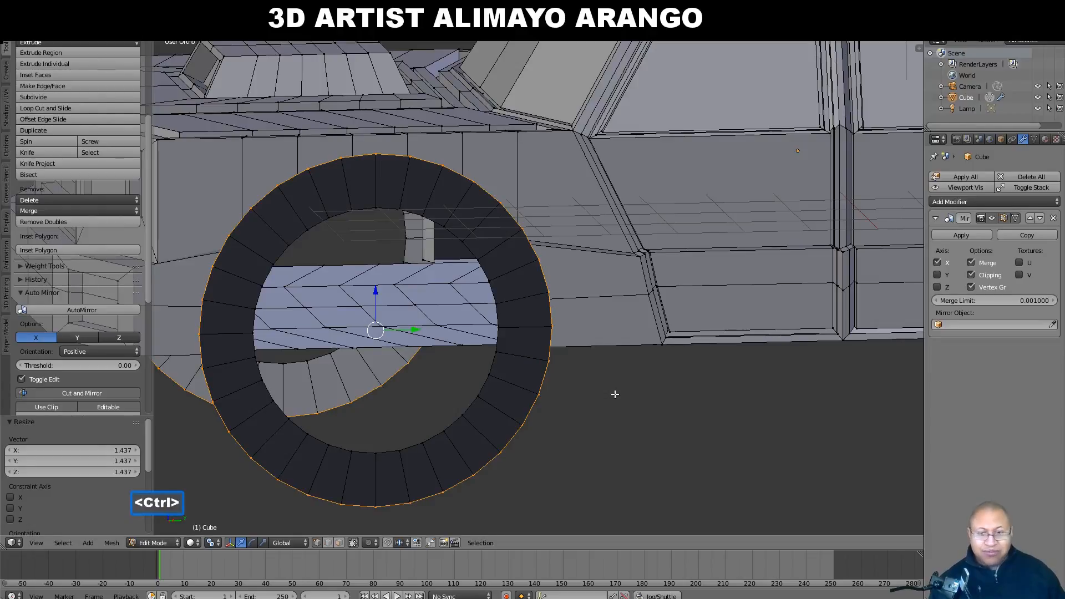
- Select the whole flat ring at the front wheel arch, recalculate its normals to face outward, and deselect it
{"action": "key", "text": "ctrl+l"}
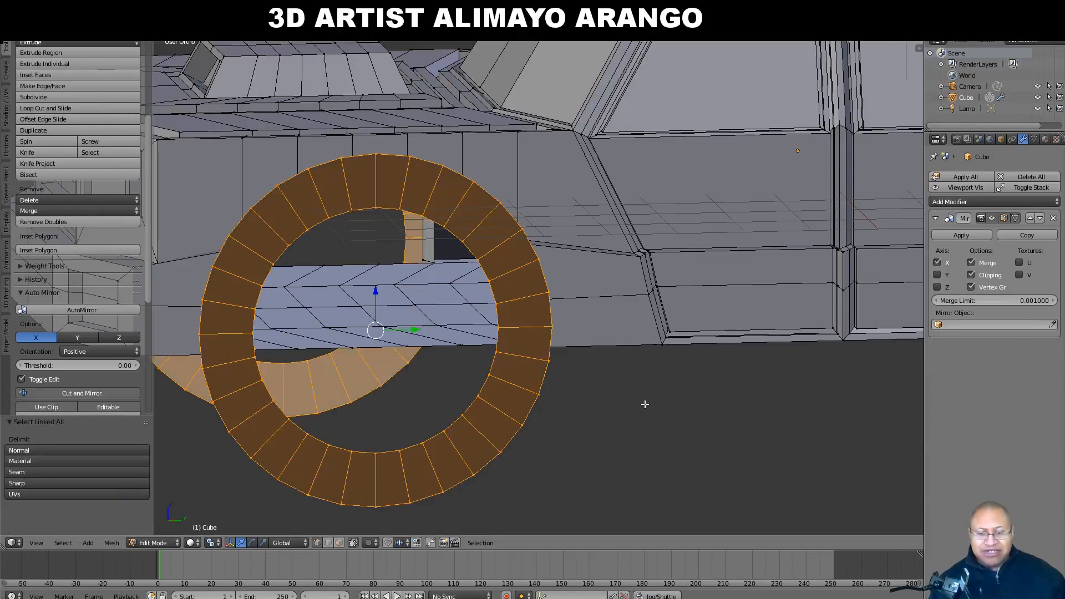
{"action": "key", "text": "ctrl"}
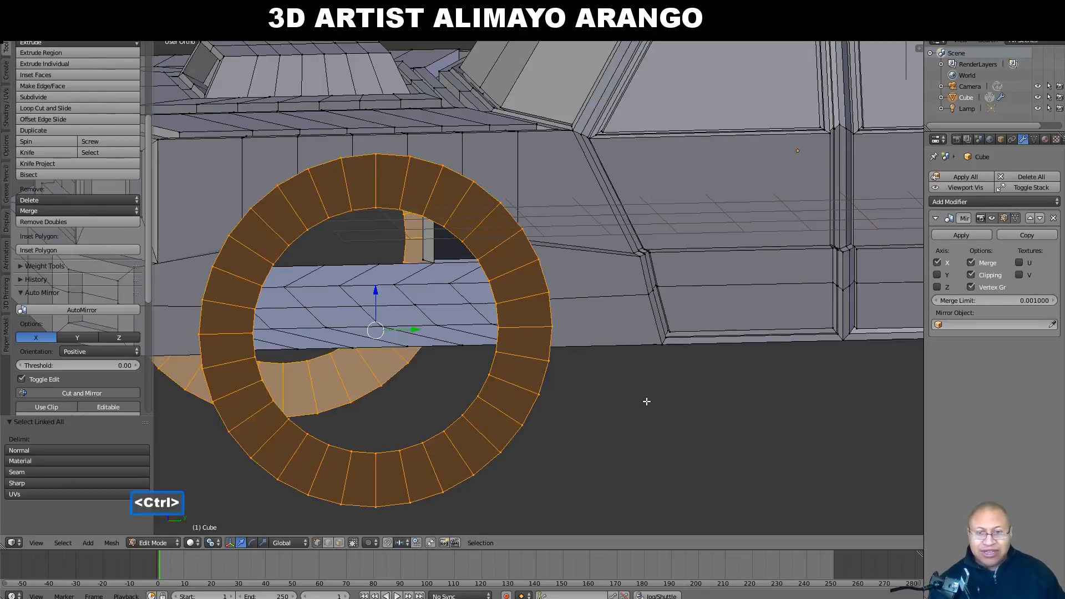
{"action": "key", "text": "ctrl+n"}
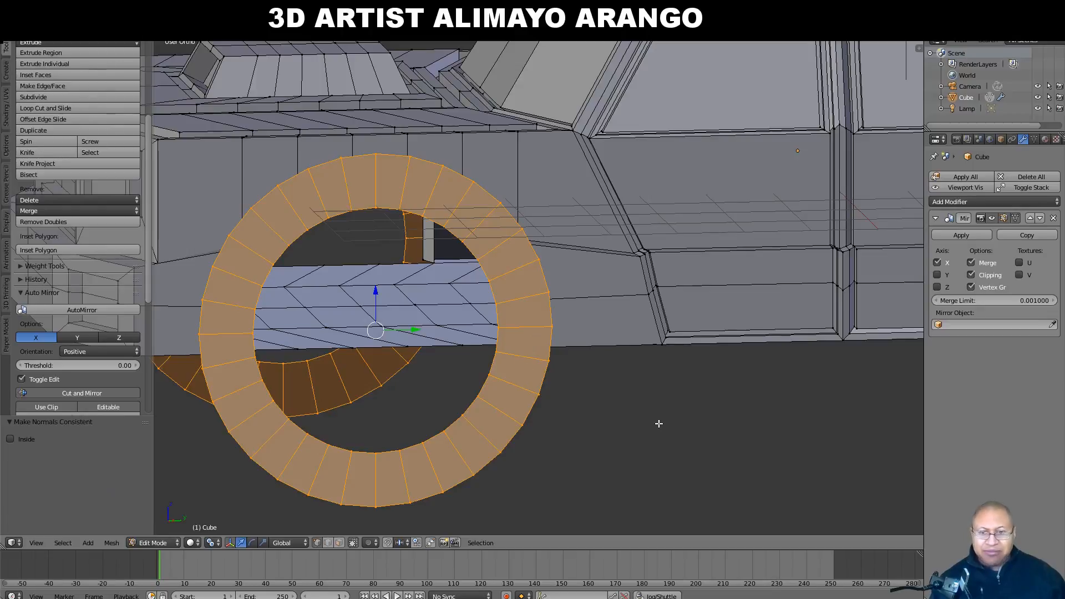
{"action": "key", "text": "a"}
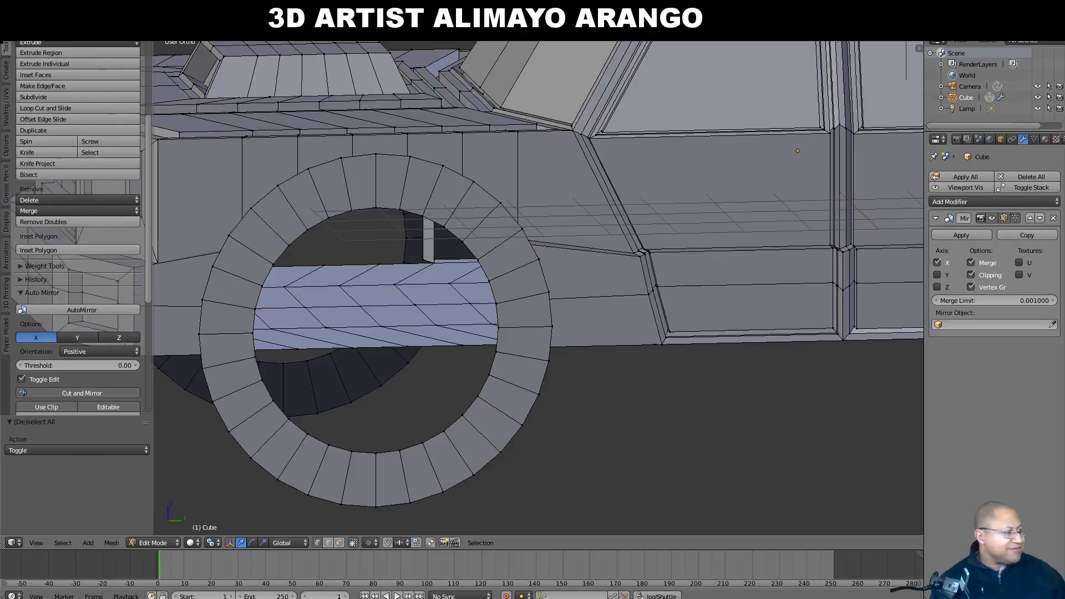
{"action": "left_click", "coordinate": [661, 468]}
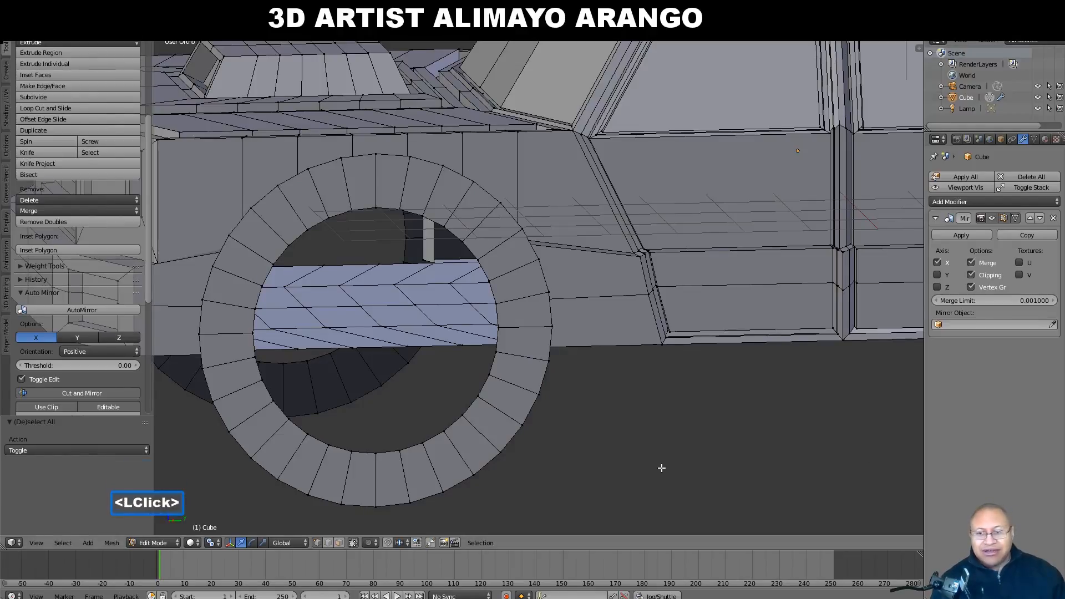
- Extrude the ring's outer edge loop and move it about -0.484 along X toward the body to give the ring depth
{"action": "left_click", "coordinate": [328, 543]}
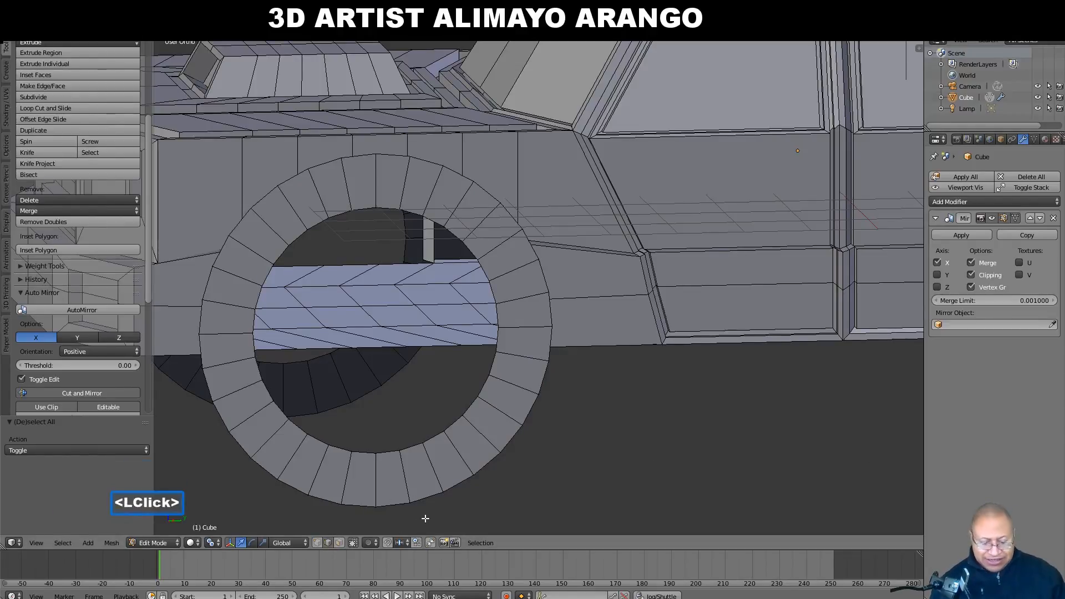
{"action": "left_click", "coordinate": [533, 246], "text": "alt"}
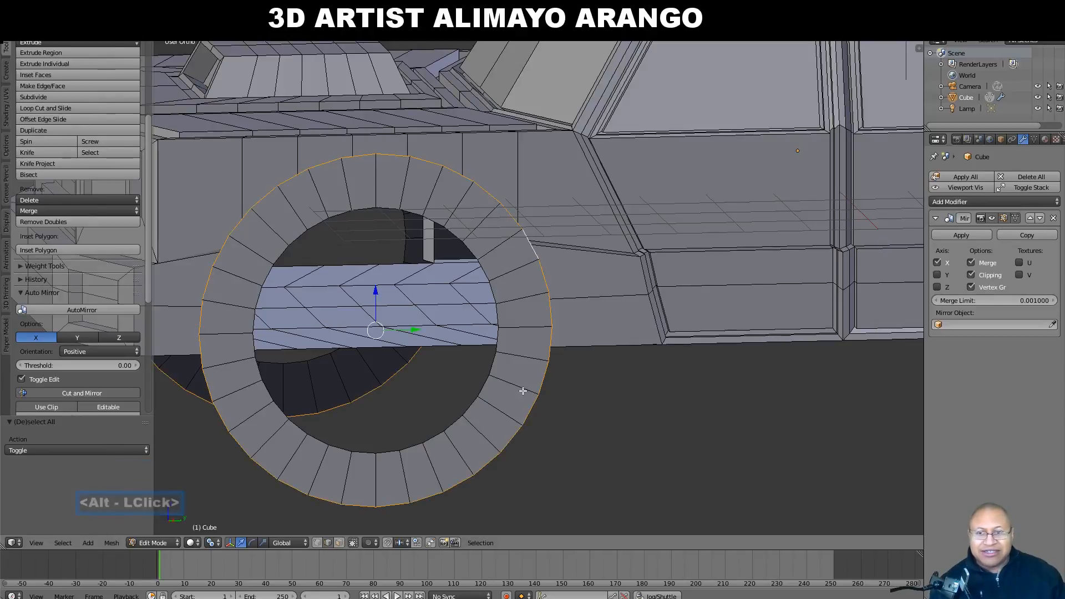
{"action": "middle_click_drag", "start_coordinate": [430, 433], "coordinate": [506, 434]}
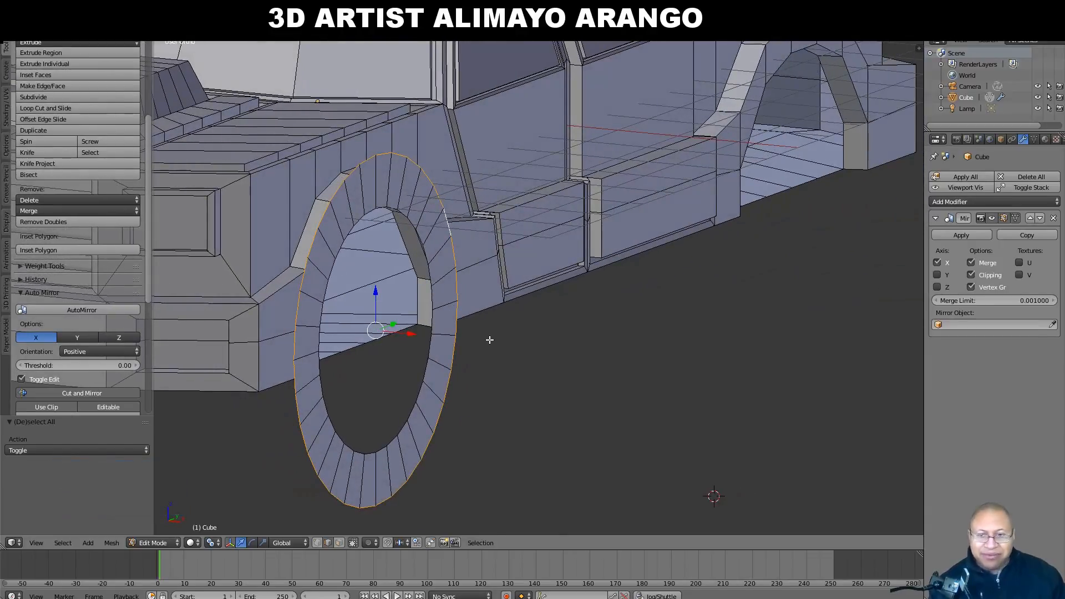
{"action": "key", "text": "e"}
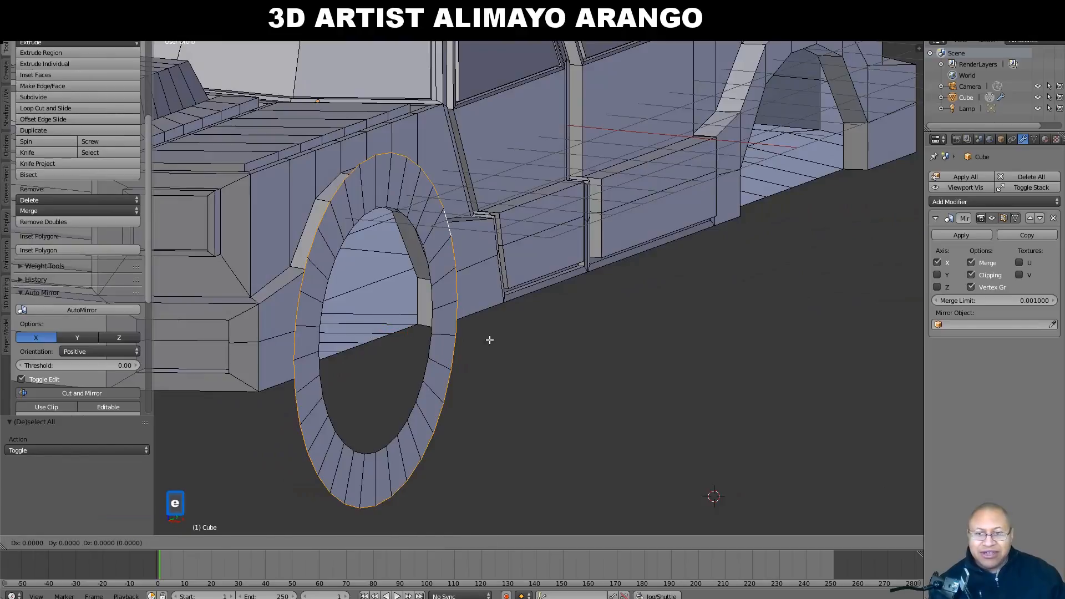
{"action": "right_click", "coordinate": [490, 339]}
{"action": "left_click_drag", "start_coordinate": [410, 333], "coordinate": [381, 326]}
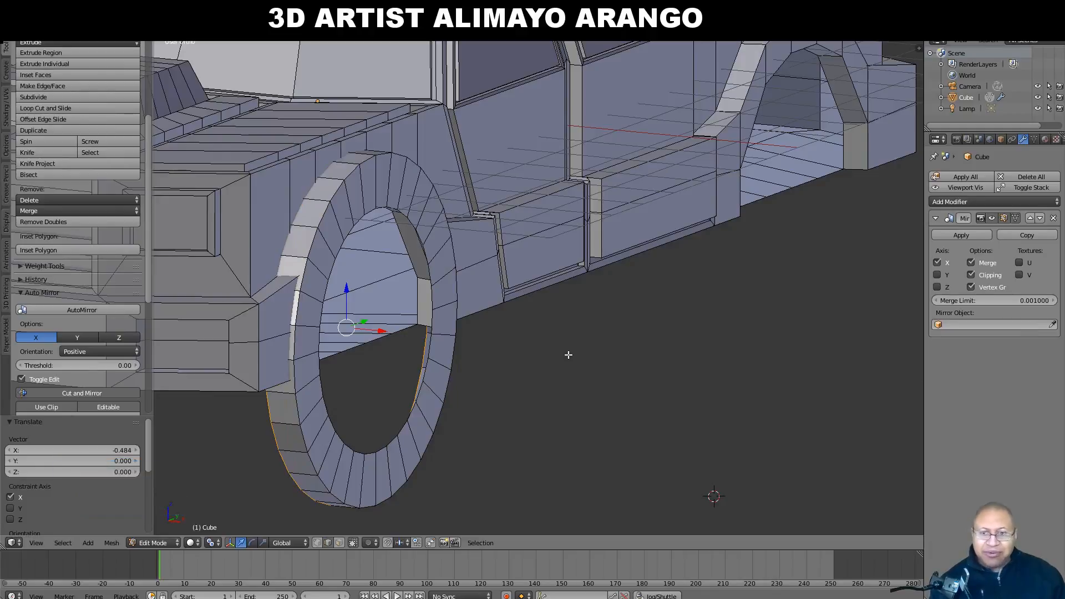
{"action": "key", "text": "a"}
- Rip the ring along its two mid-height edges on opposite sides, leaving both halves in place, and clear the selection
{"action": "middle_click_drag", "start_coordinate": [567, 354], "coordinate": [500, 359]}
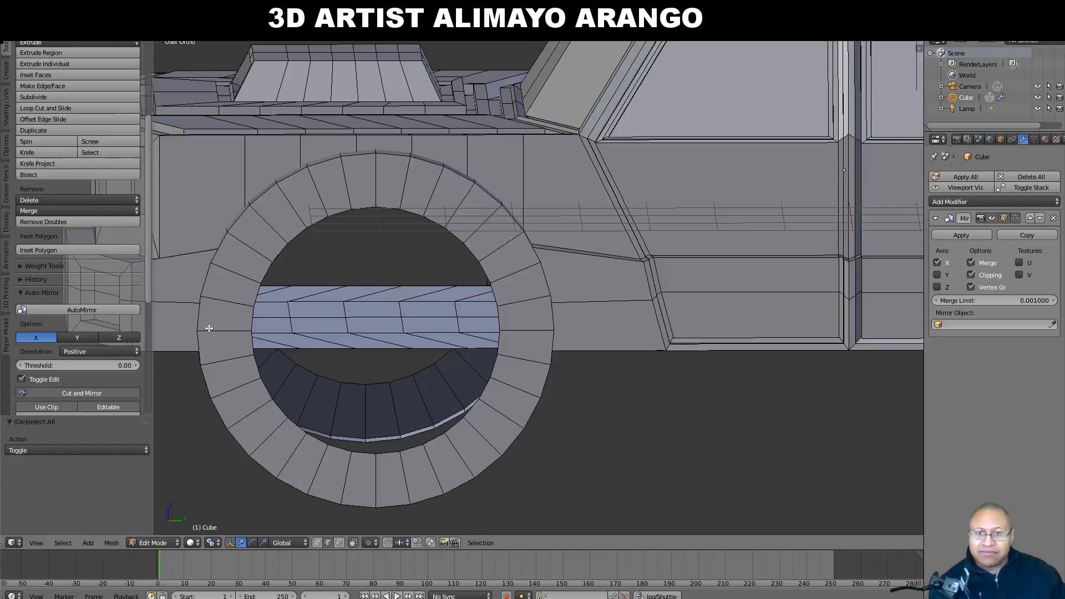
{"action": "middle_click_drag", "start_coordinate": [208, 328], "coordinate": [286, 343]}
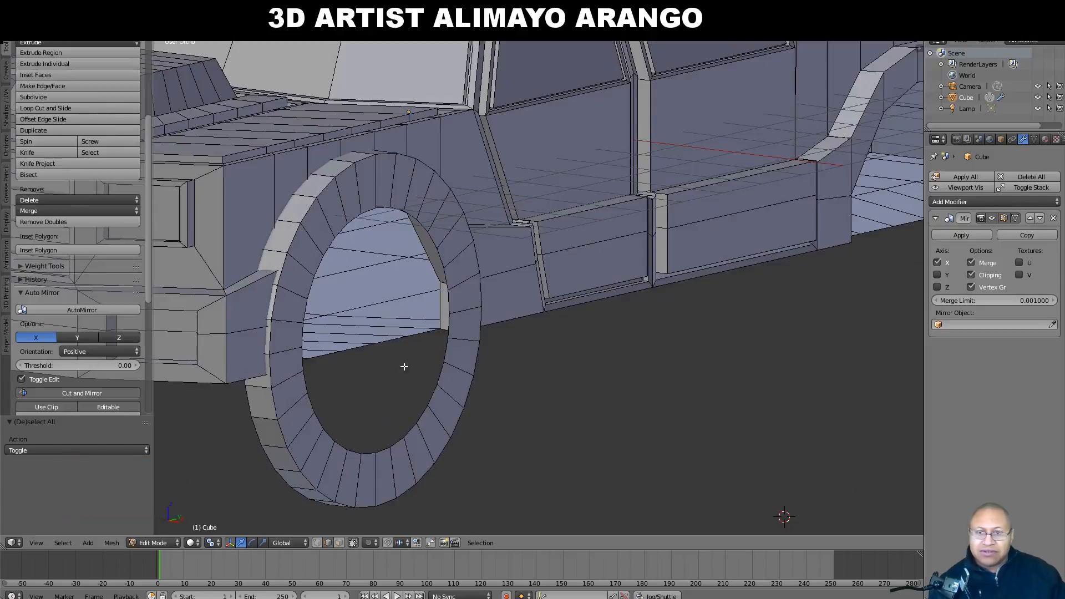
{"action": "middle_click_drag", "start_coordinate": [459, 381], "coordinate": [411, 379]}
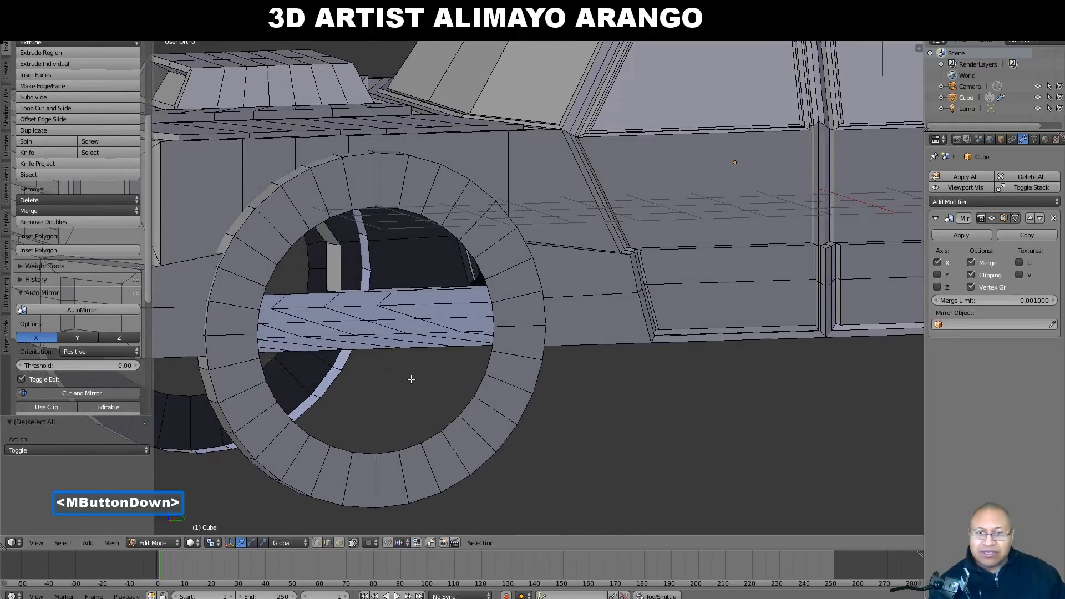
{"action": "middle_click_drag", "start_coordinate": [411, 379], "coordinate": [411, 379]}
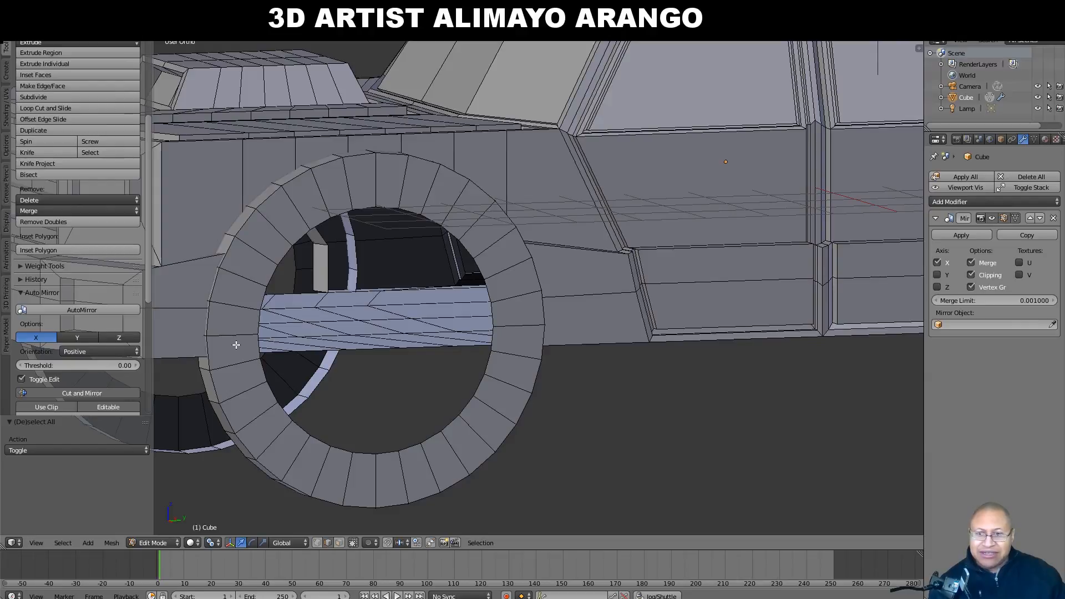
{"action": "key", "text": "alt"}
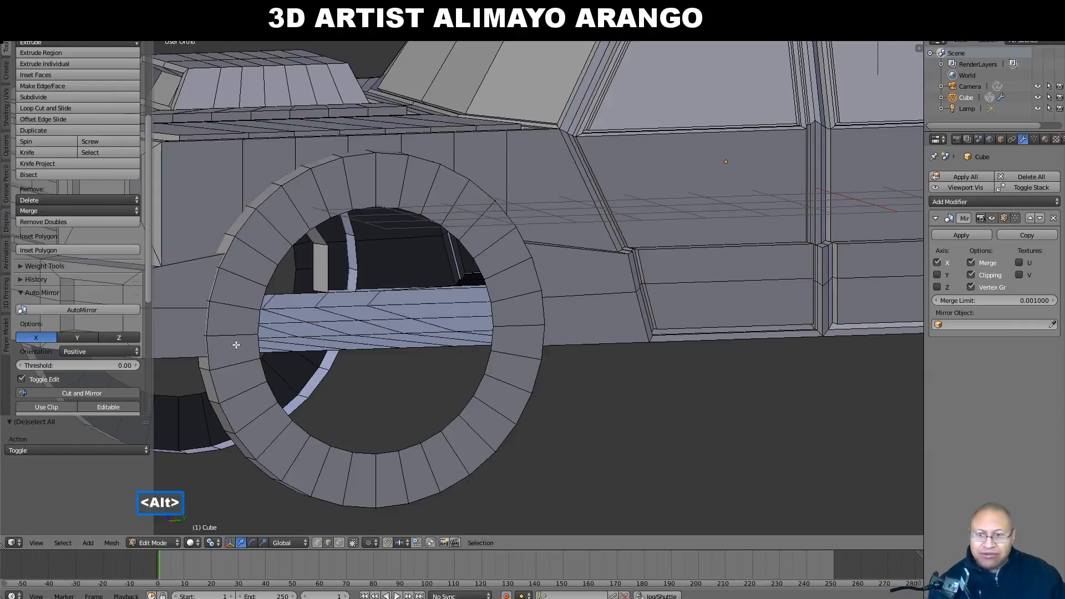
{"action": "key", "text": "alt"}
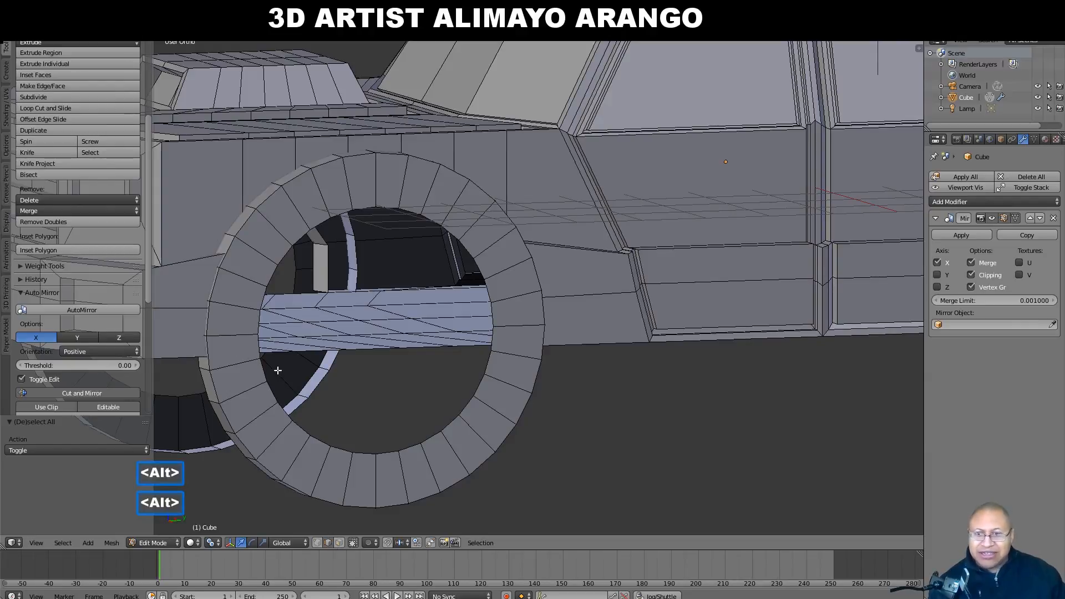
{"action": "left_click", "coordinate": [235, 336], "text": "alt"}
{"action": "key", "text": "alt+shift"}
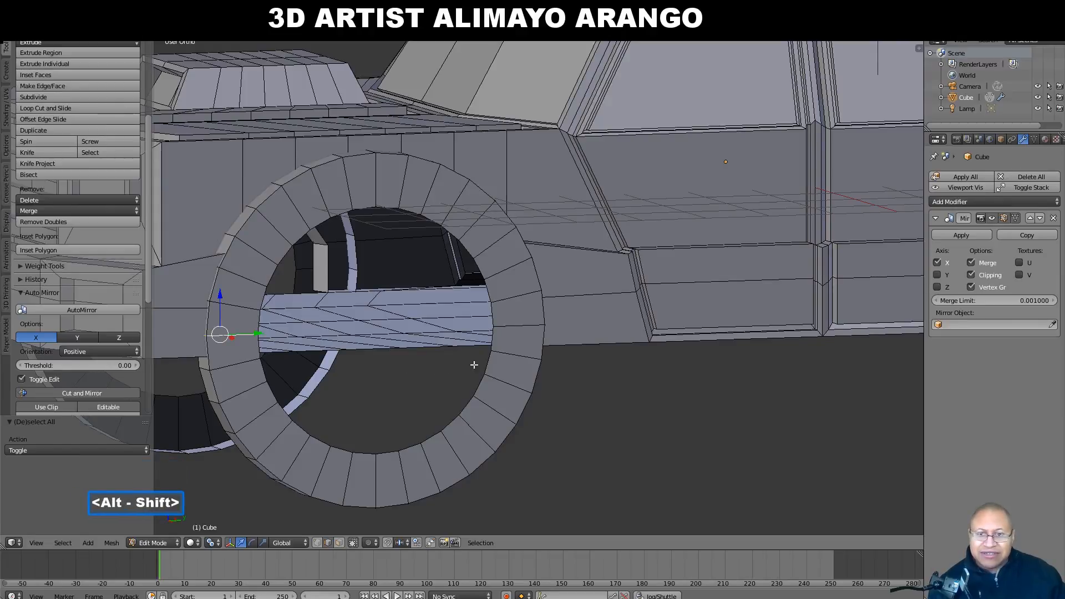
{"action": "left_click", "coordinate": [517, 327], "text": "alt+shift"}
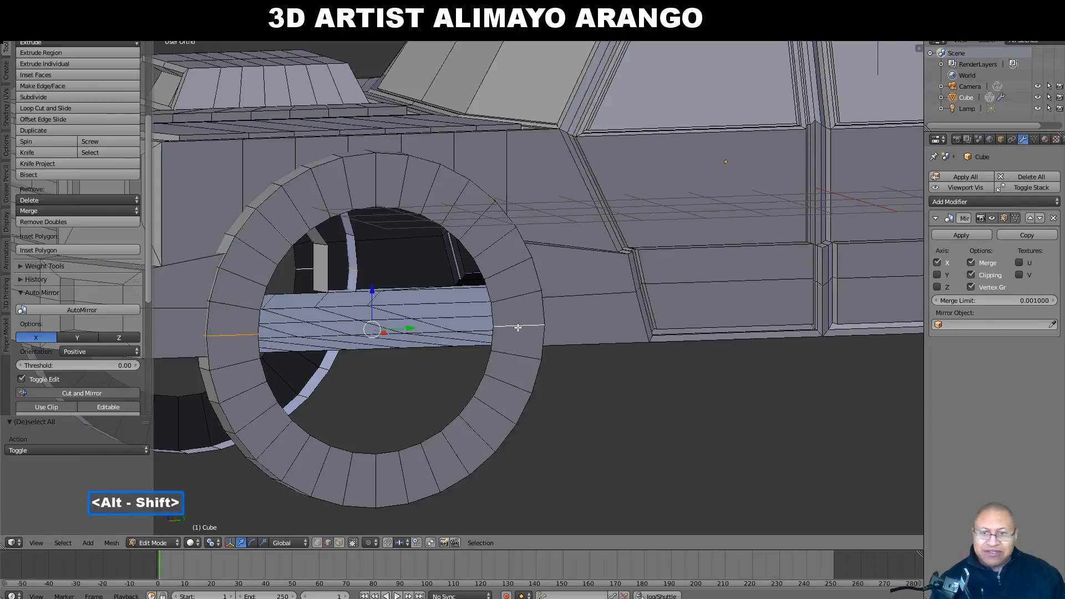
{"action": "key", "text": "g"}
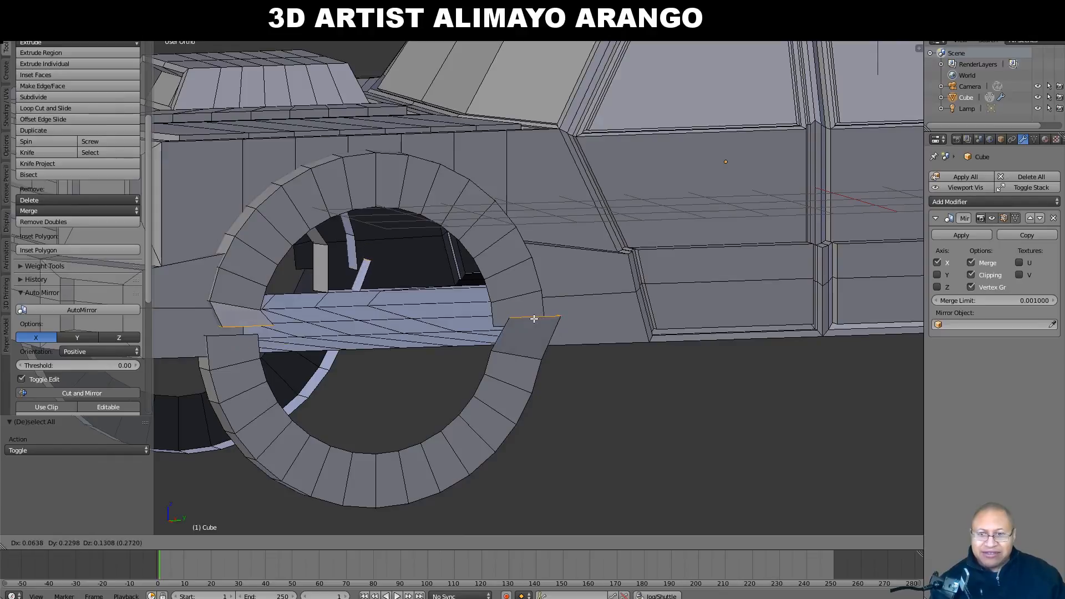
{"action": "right_click", "coordinate": [548, 307]}
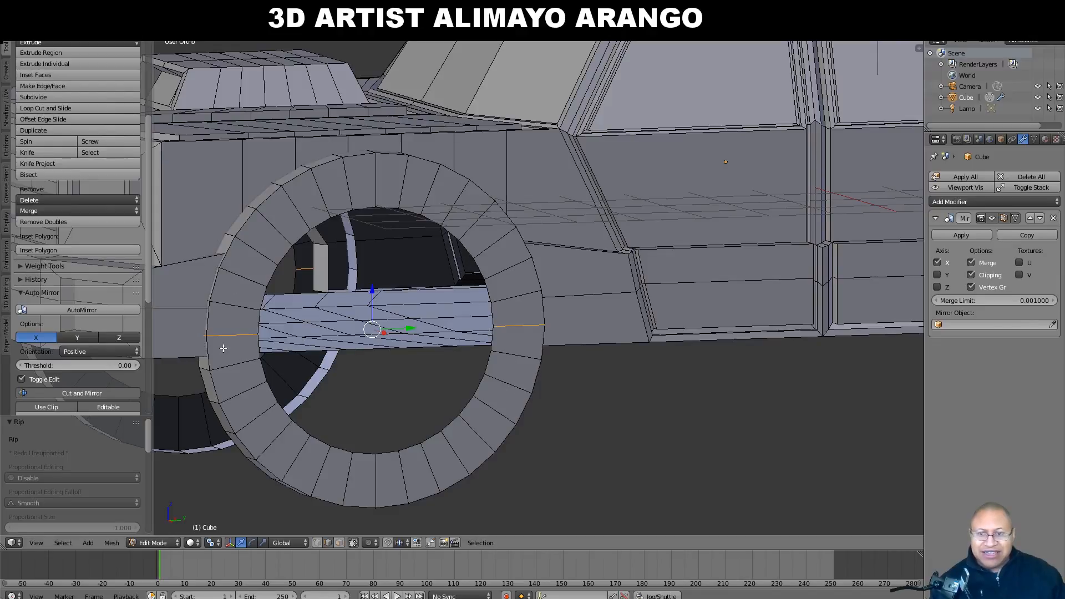
{"action": "key", "text": "a"}
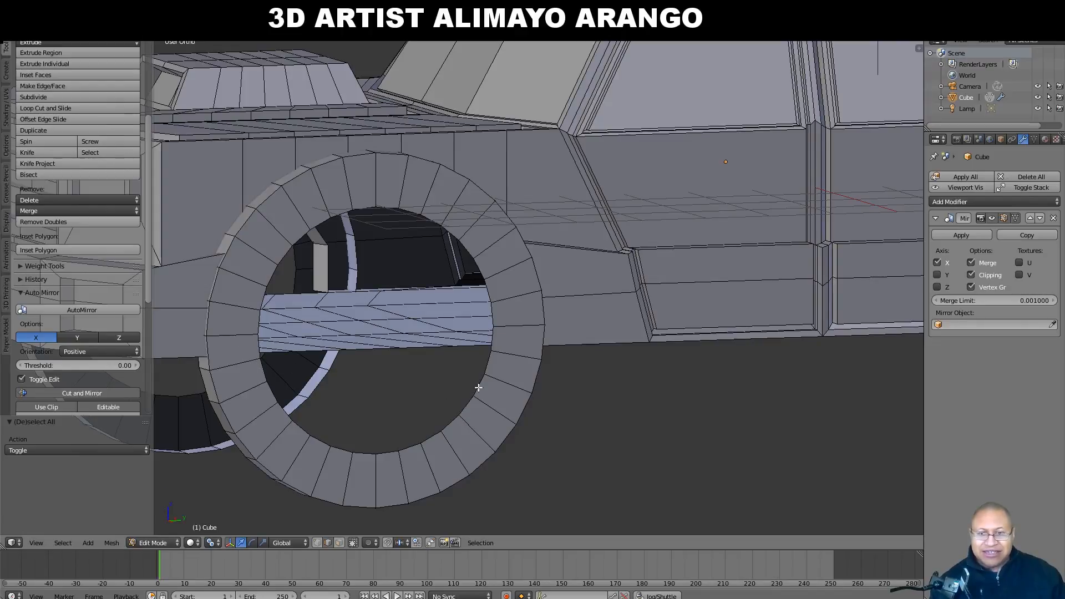
- Select the linked lower half of the ring in face mode and delete its faces, leaving an arch
{"action": "left_click", "coordinate": [497, 417]}
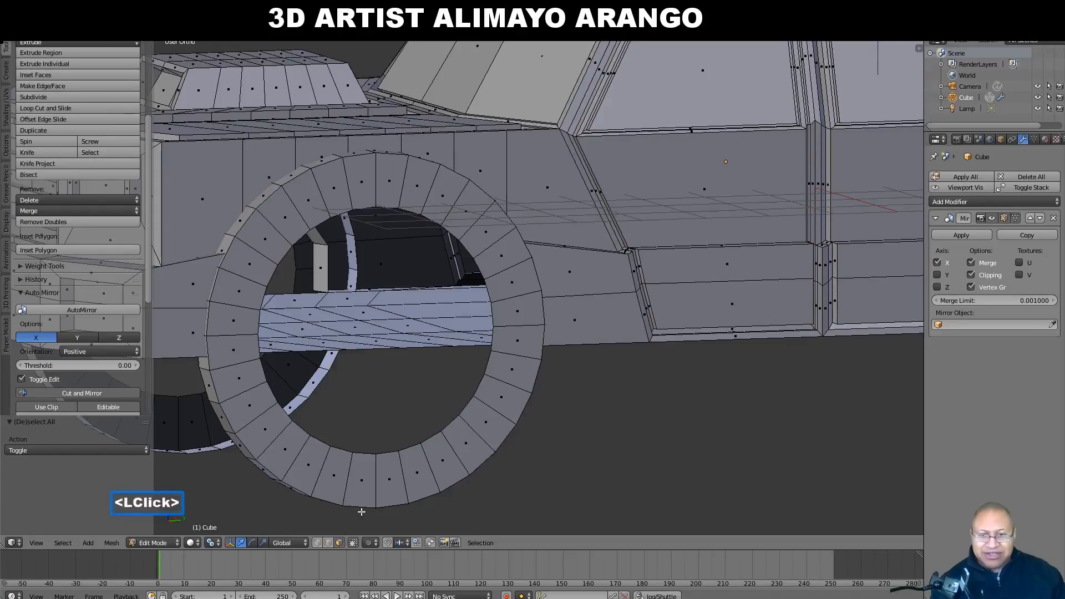
{"action": "key", "text": "l"}
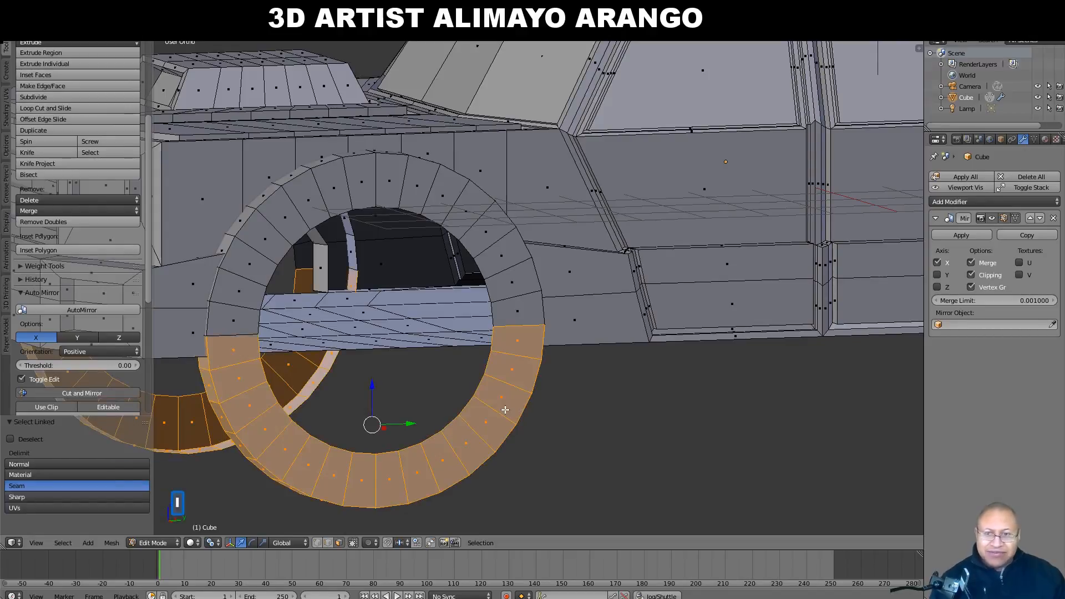
{"action": "key", "text": "x"}
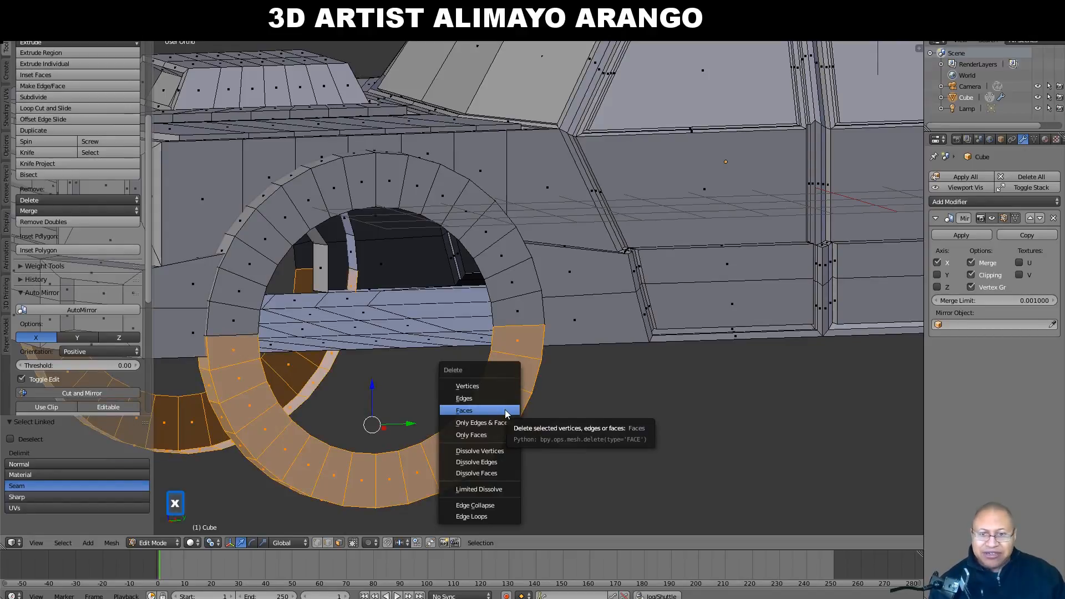
{"action": "left_click", "coordinate": [504, 409]}
{"action": "mouse_move", "coordinate": [449, 414]}
{"action": "middle_mouse_down"}
{"action": "mouse_move", "coordinate": [395, 405]}
{"action": "mouse_move", "coordinate": [435, 402]}
{"action": "middle_mouse_up"}
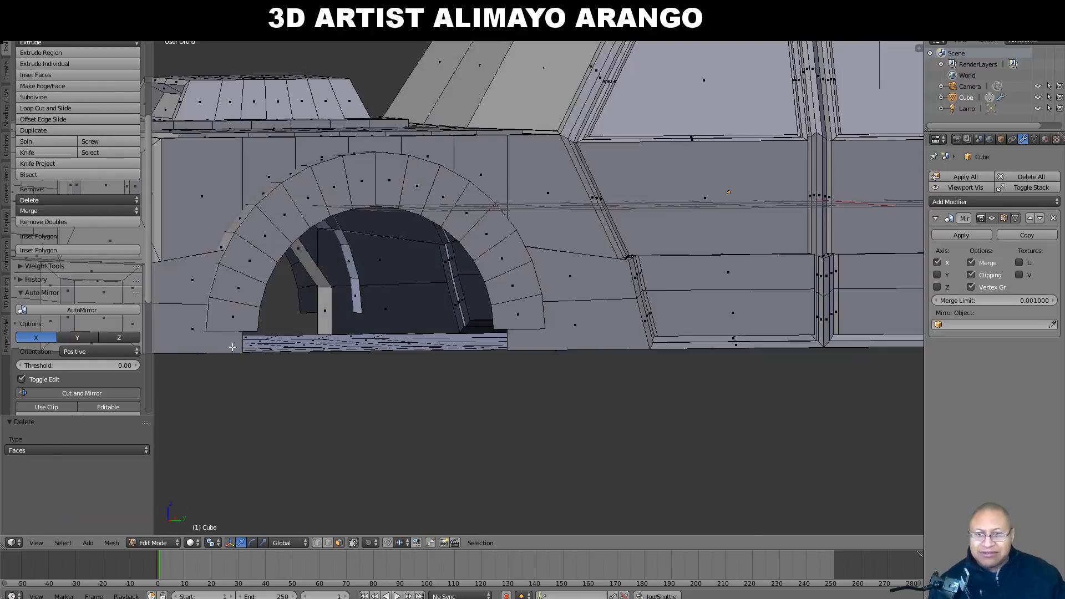
- Lower the two bottom edges of the arch by 0.320 along Z to the body's lower edge, using connected proportional editing
{"action": "left_click", "coordinate": [328, 542]}
{"action": "left_click", "coordinate": [229, 330]}
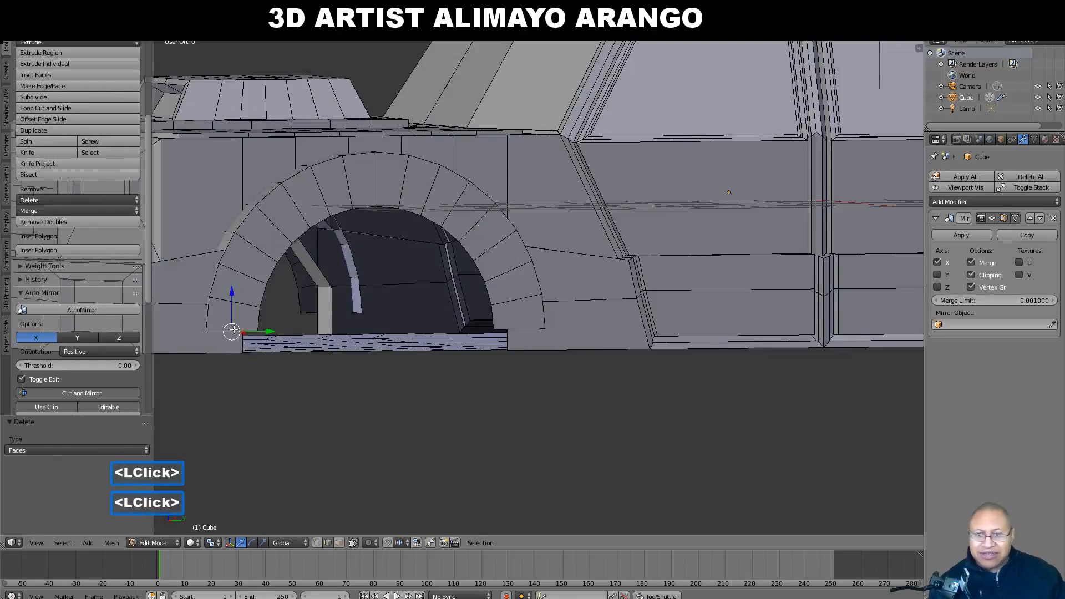
{"action": "left_click", "coordinate": [521, 329], "text": "shift"}
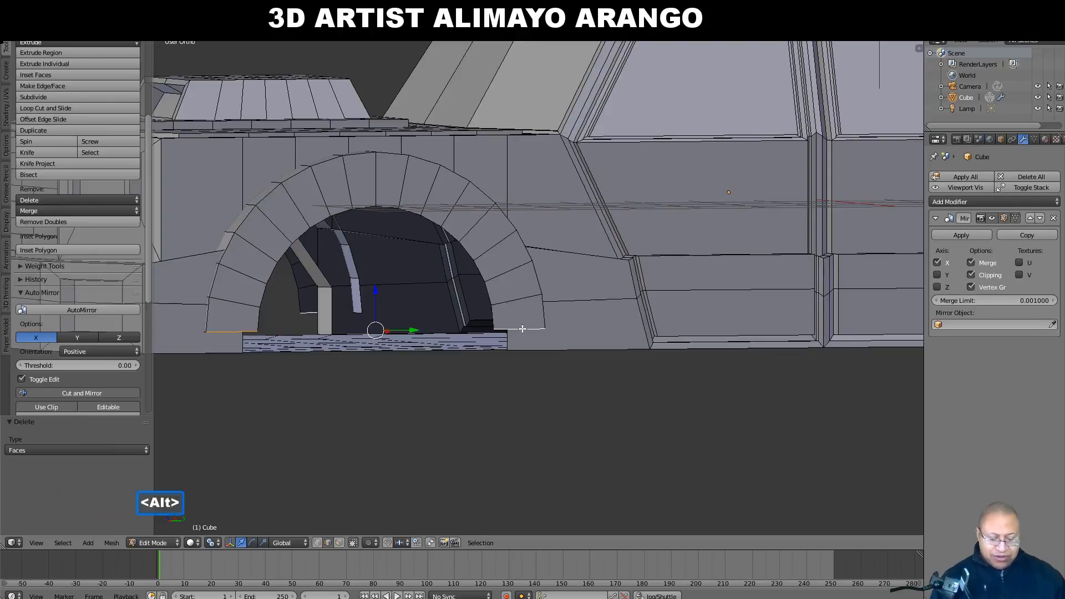
{"action": "key", "text": "alt+o"}
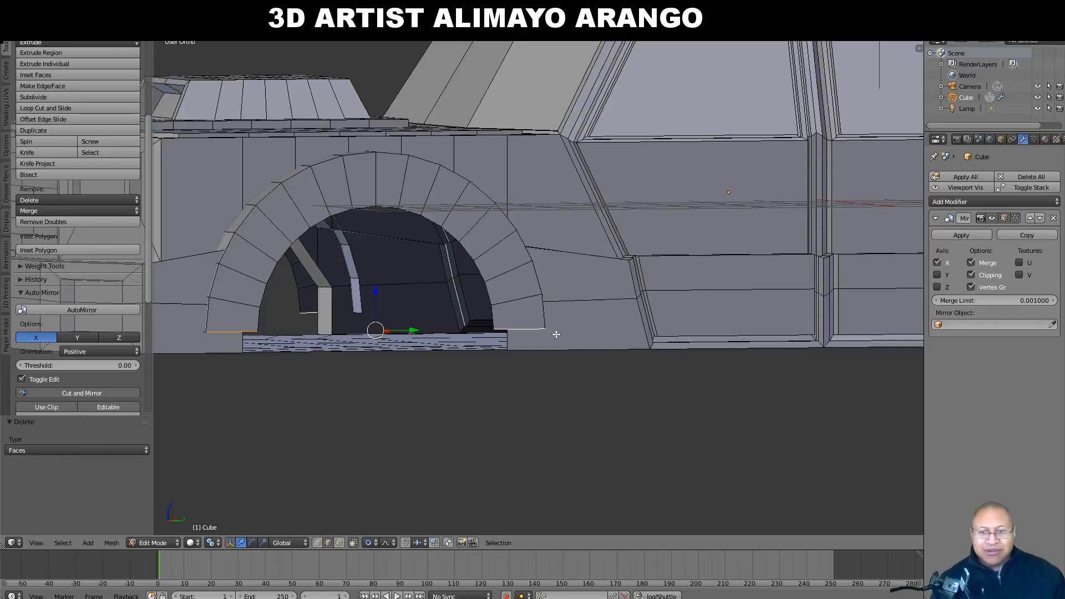
{"action": "key", "text": "g"}
{"action": "key", "text": "z"}
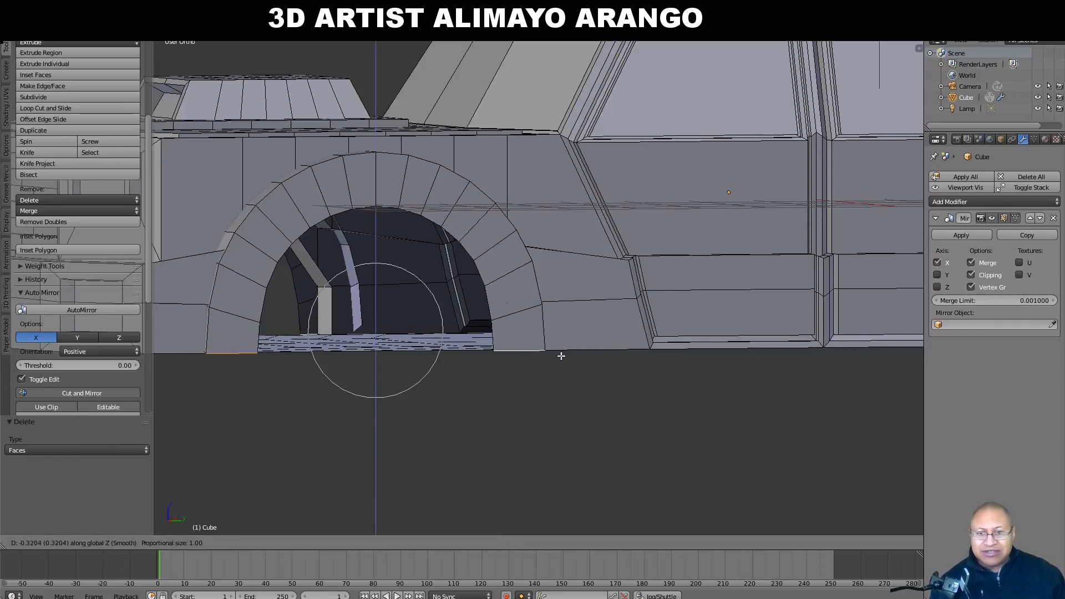
{"action": "left_click", "coordinate": [560, 355]}
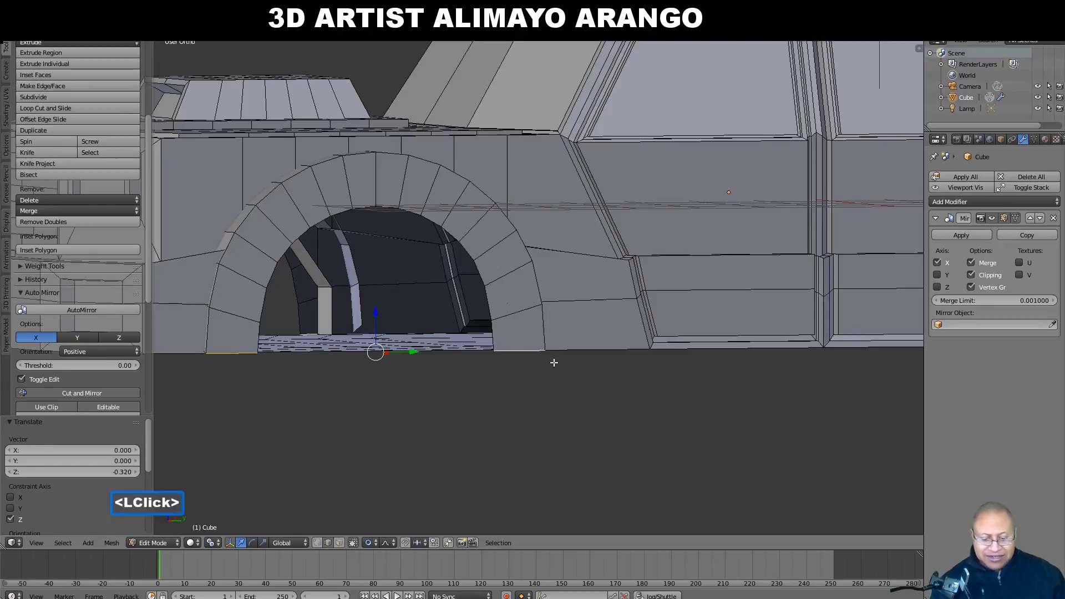
- Deselect everything, turn off proportional editing, and set the pivot point to Median Point
{"action": "key", "text": "a"}
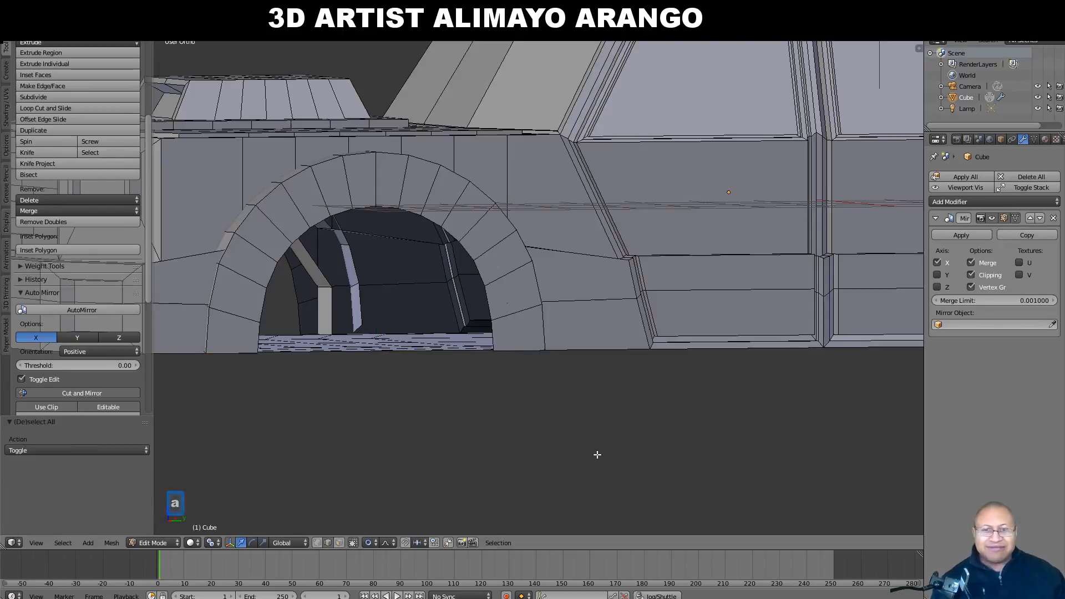
{"action": "left_click", "coordinate": [601, 477]}
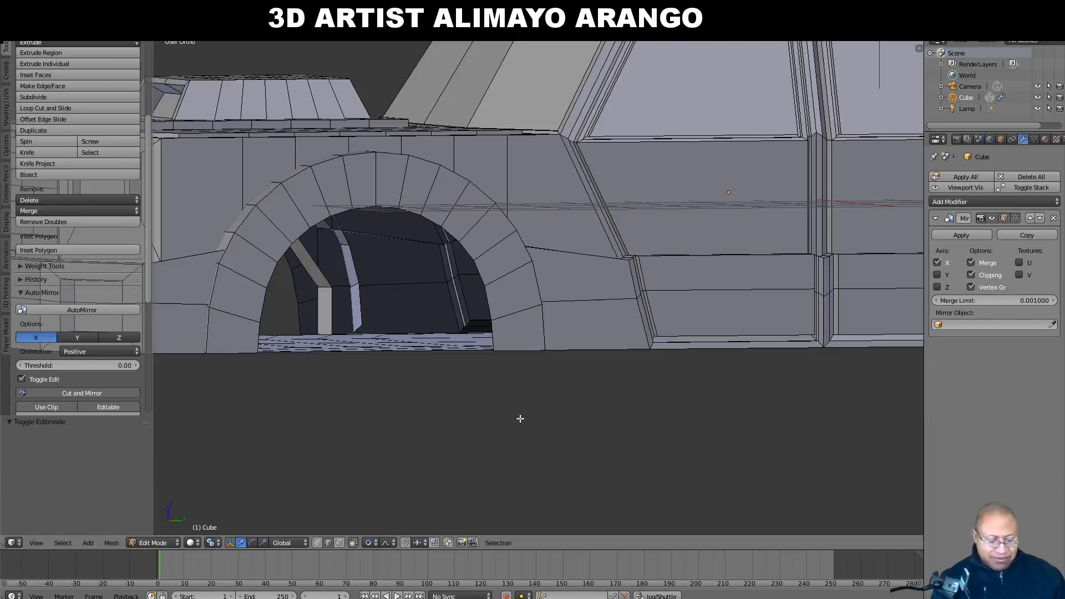
{"action": "key", "text": "o"}
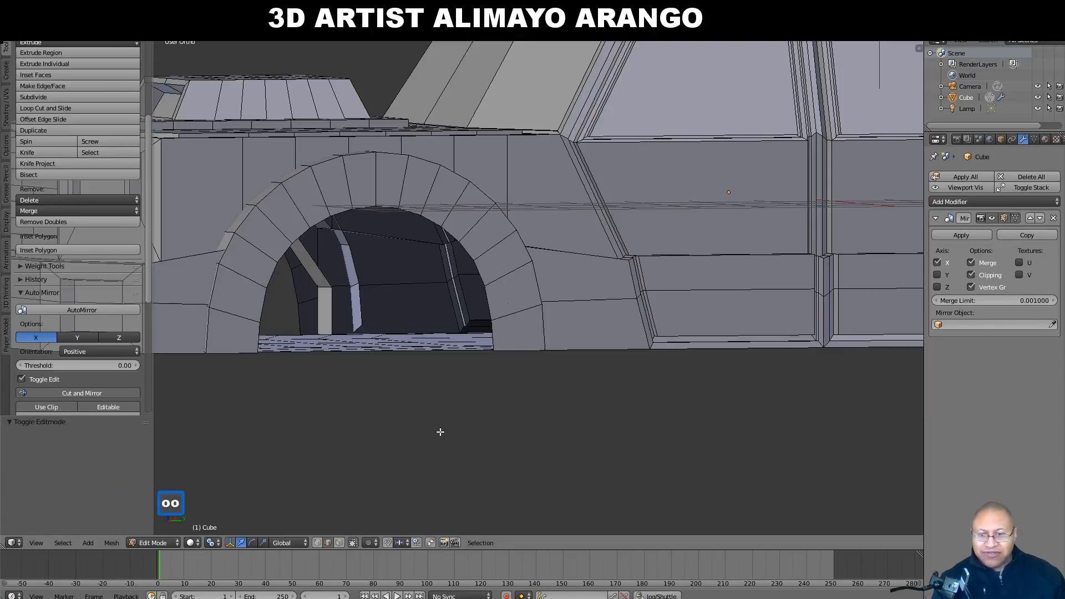
{"action": "left_click", "coordinate": [214, 543]}
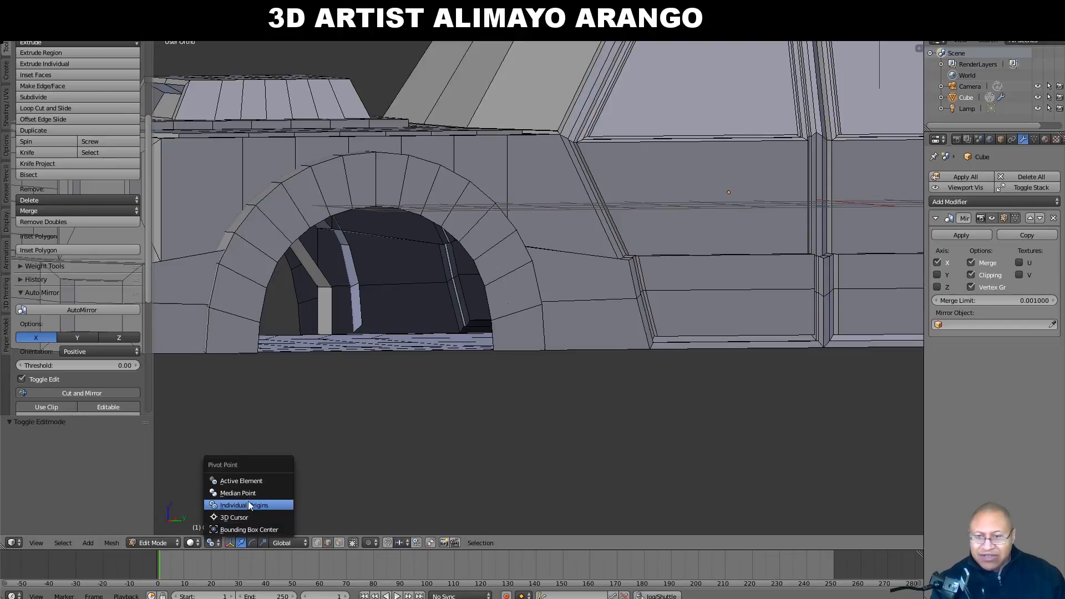
{"action": "left_click", "coordinate": [274, 494]}
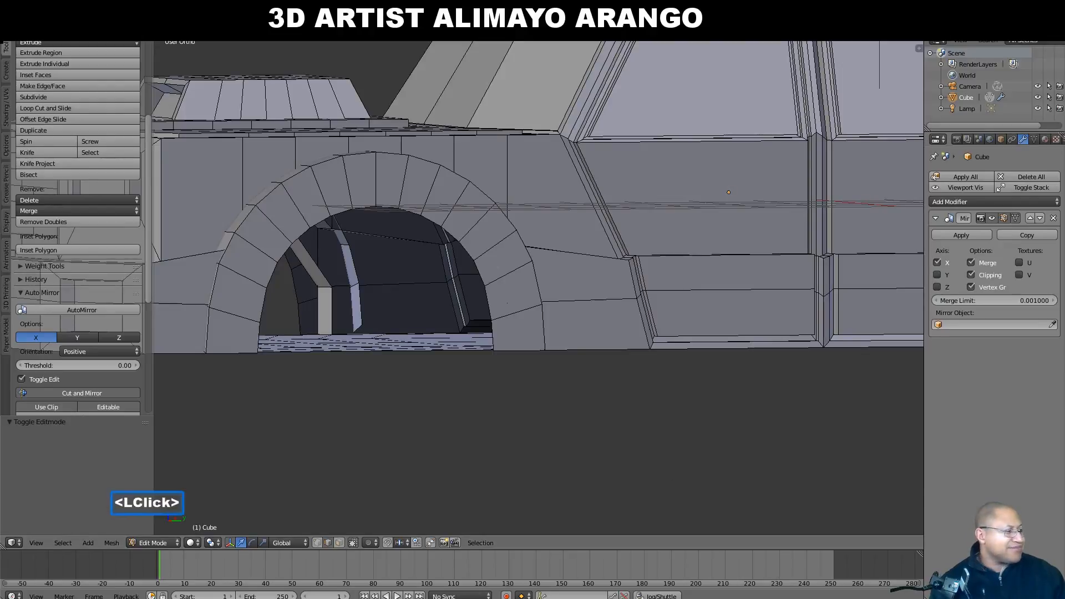
- Select the linked front fender arch in face mode and duplicate it in place
{"action": "left_click", "coordinate": [787, 497]}
{"action": "scroll", "coordinate": [581, 436], "scroll_direction": "down", "scroll_amount": 3}
{"action": "scroll", "coordinate": [581, 435], "scroll_direction": "down", "scroll_amount": 1}
{"action": "middle_click_drag", "start_coordinate": [577, 428], "coordinate": [556, 359]}
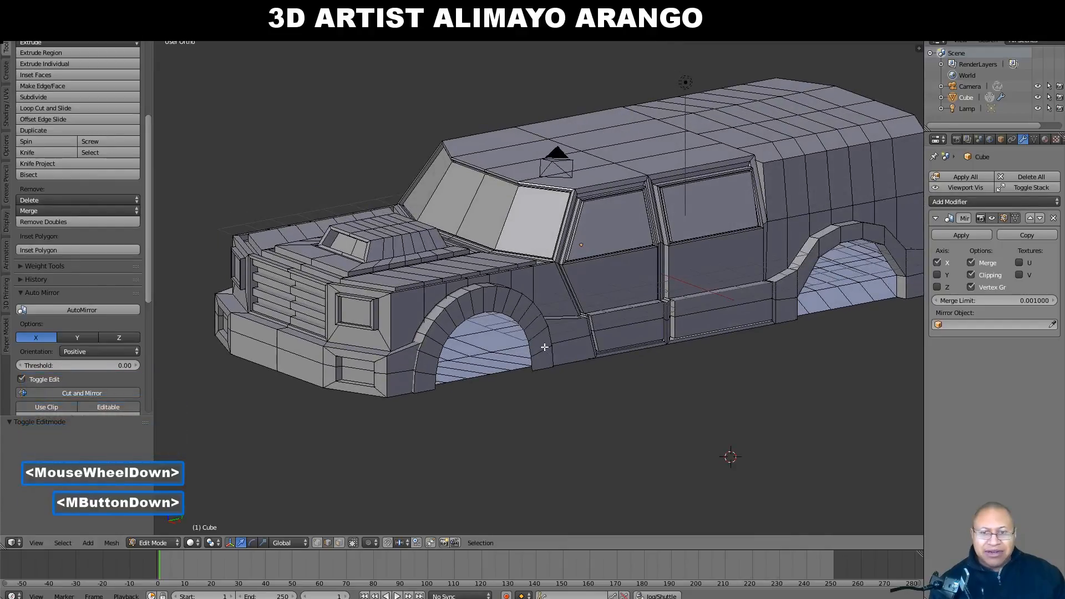
{"action": "left_click", "coordinate": [338, 543]}
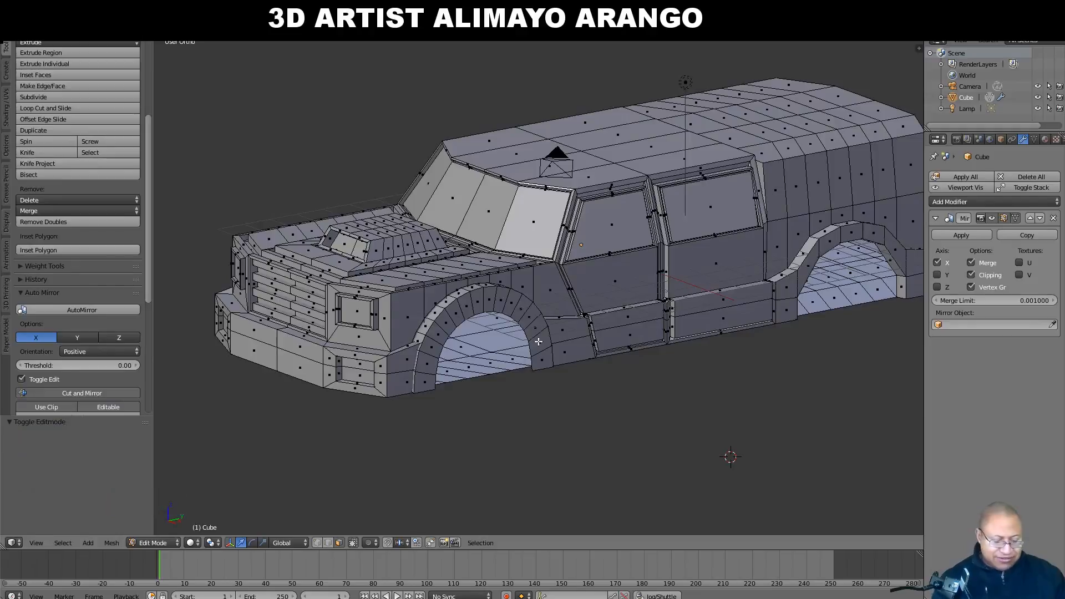
{"action": "key", "text": "l"}
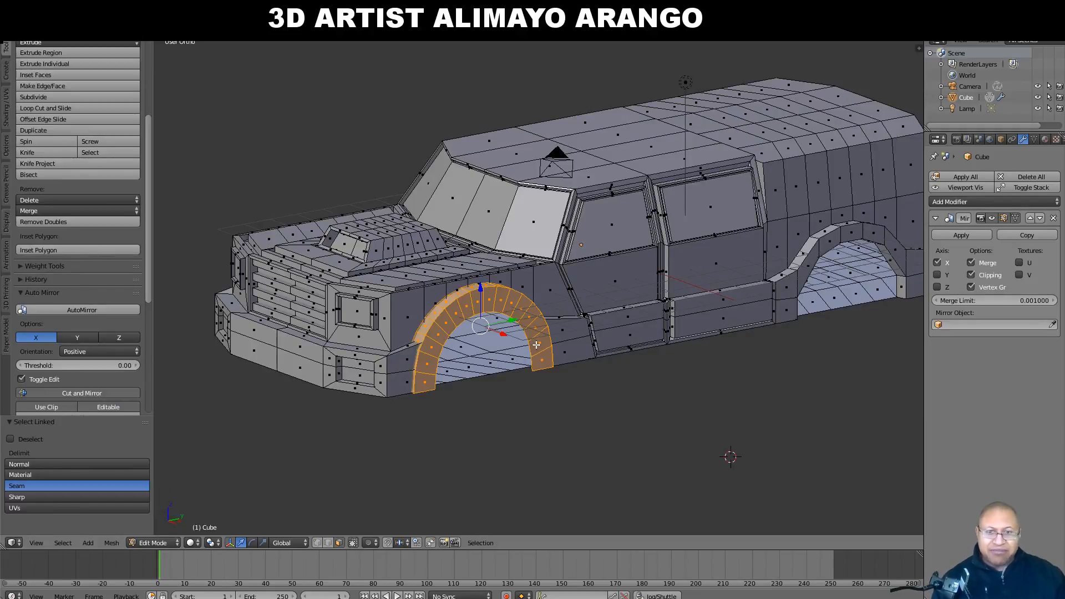
{"action": "key", "text": "shift+d"}
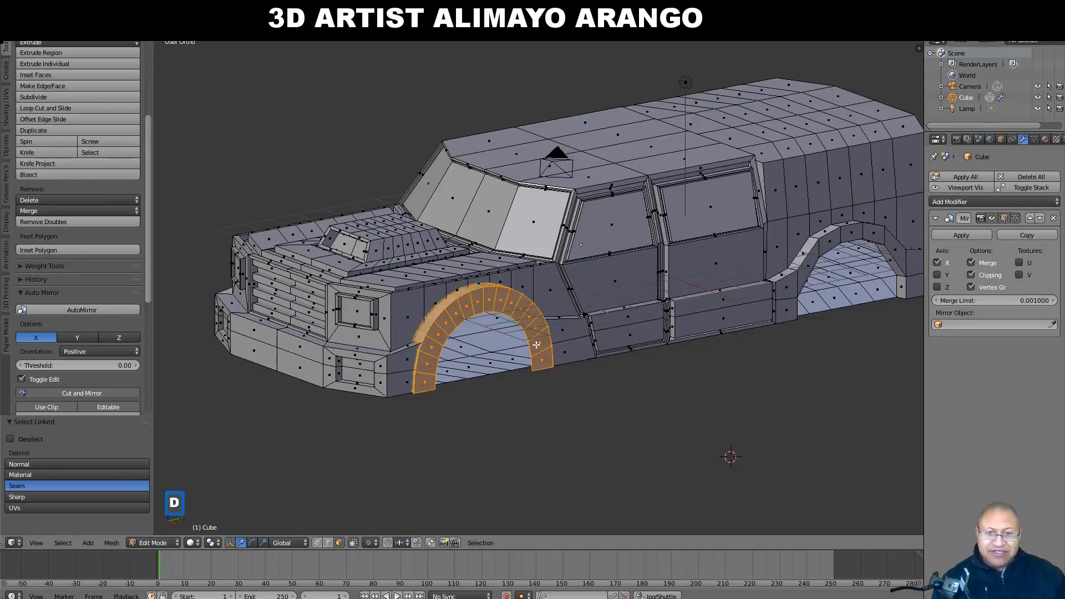
{"action": "right_click", "coordinate": [541, 347]}
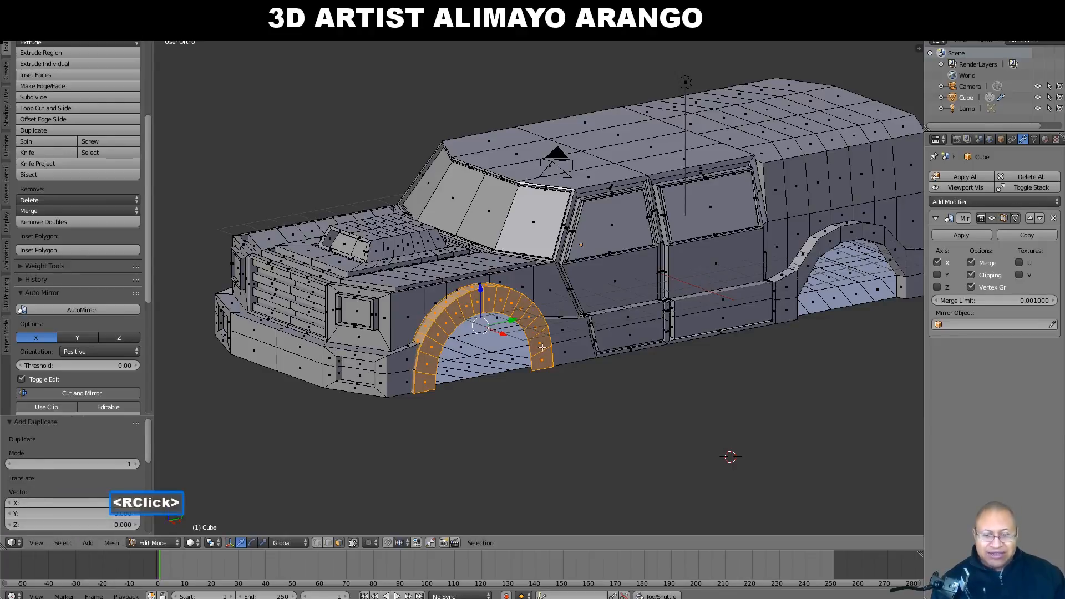
- Move the duplicated arch 13.862 along Y to the rear wheel opening and deselect it
{"action": "middle_click_drag", "start_coordinate": [663, 383], "coordinate": [482, 337], "text": "shift"}
{"action": "left_click_drag", "start_coordinate": [389, 320], "coordinate": [746, 260]}
{"action": "middle_click_drag", "start_coordinate": [796, 320], "coordinate": [808, 347]}
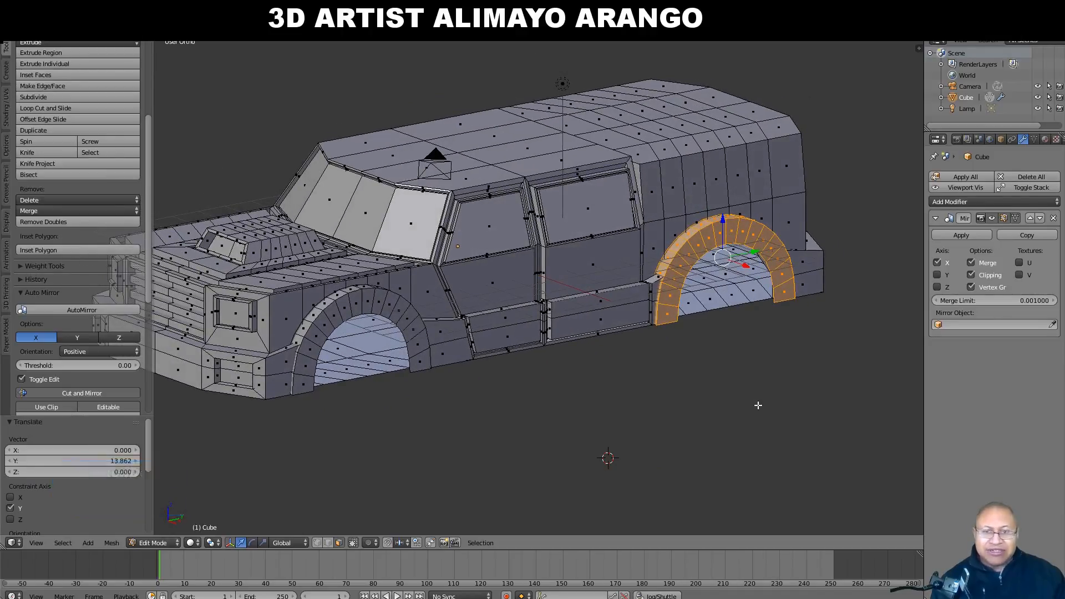
{"action": "key", "text": "a"}
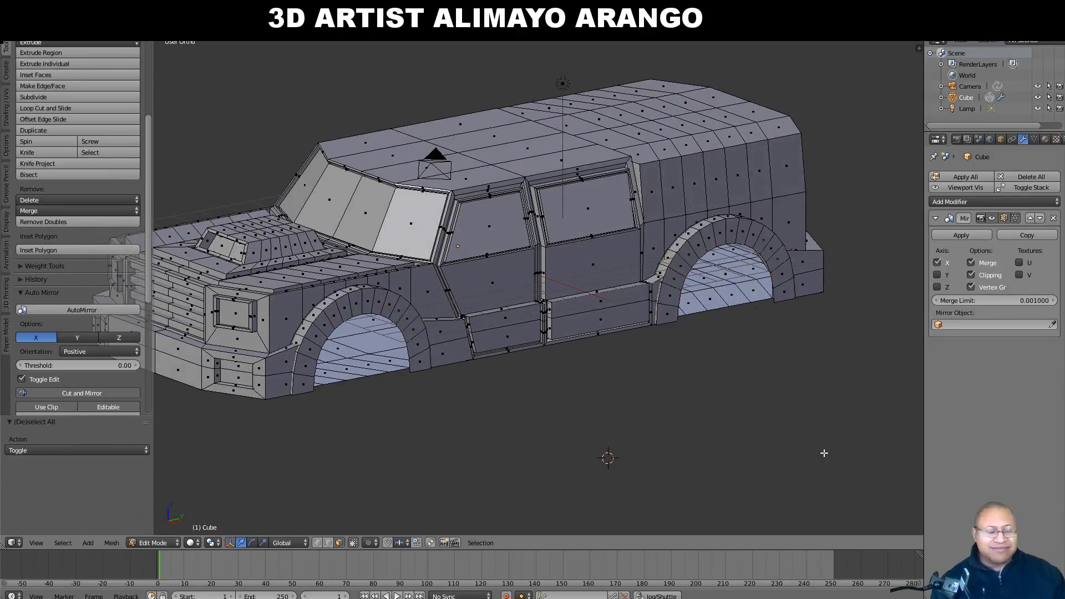
{"action": "left_click", "coordinate": [808, 430]}
{"action": "left_click", "coordinate": [751, 449]}
- Select the linked faces of the front and rear arches, hide all unselected geometry, and clear the selection
{"action": "middle_click_drag", "start_coordinate": [528, 439], "coordinate": [447, 433]}
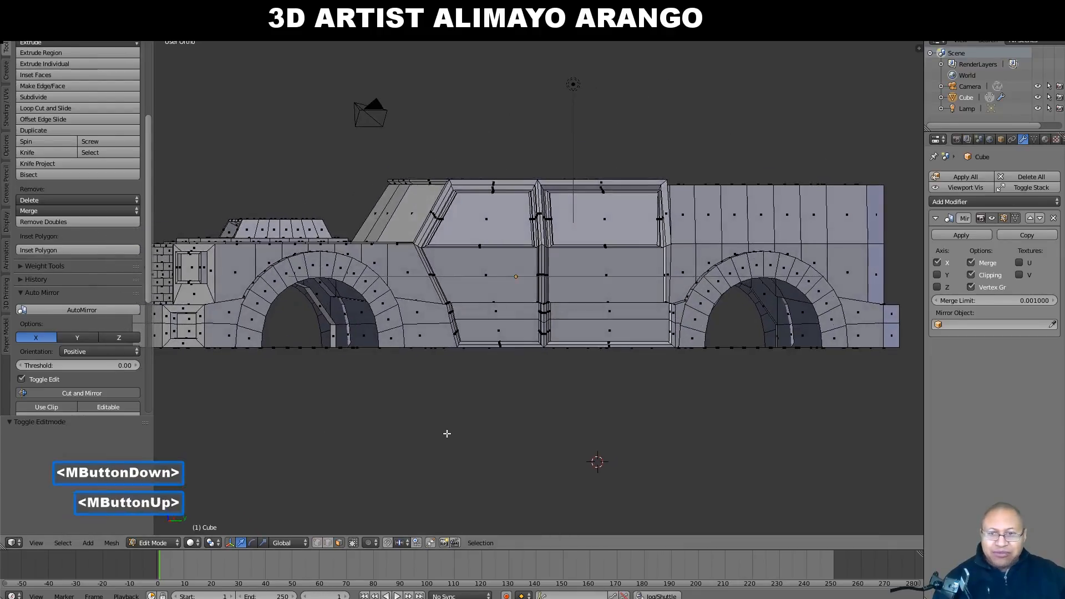
{"action": "middle_click_drag", "start_coordinate": [358, 407], "coordinate": [420, 441]}
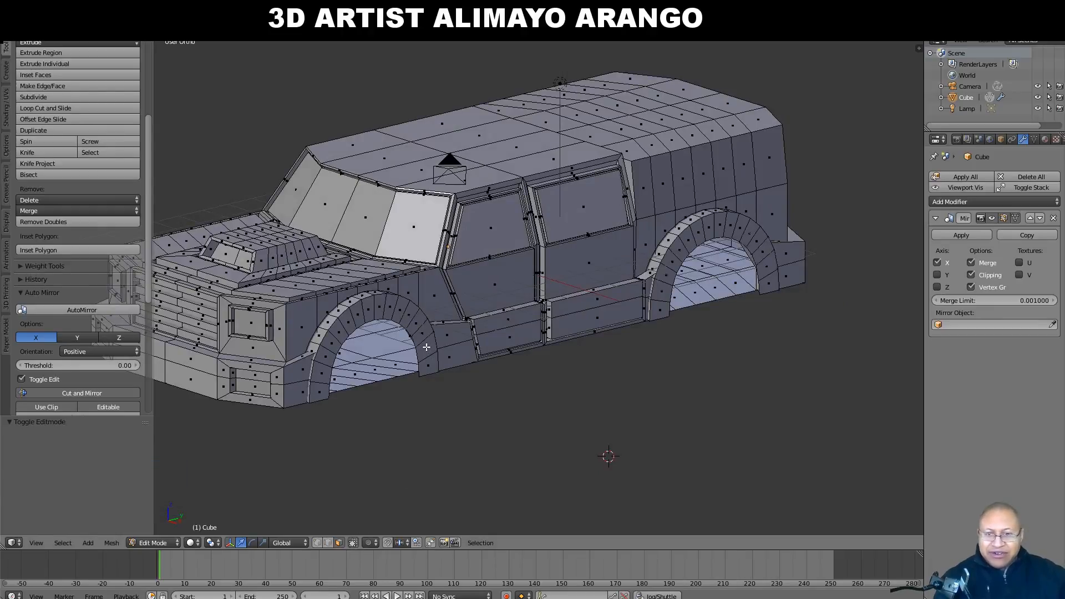
{"action": "key", "text": "l"}
{"action": "key", "text": "l"}
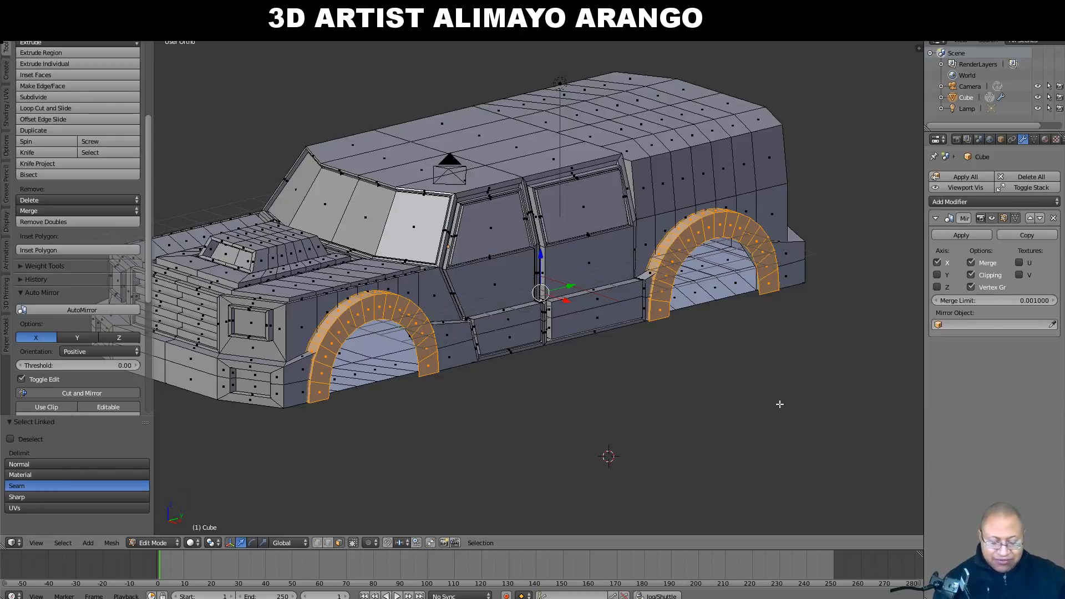
{"action": "key", "text": "shift+h"}
{"action": "middle_click_drag", "start_coordinate": [322, 401], "coordinate": [490, 419]}
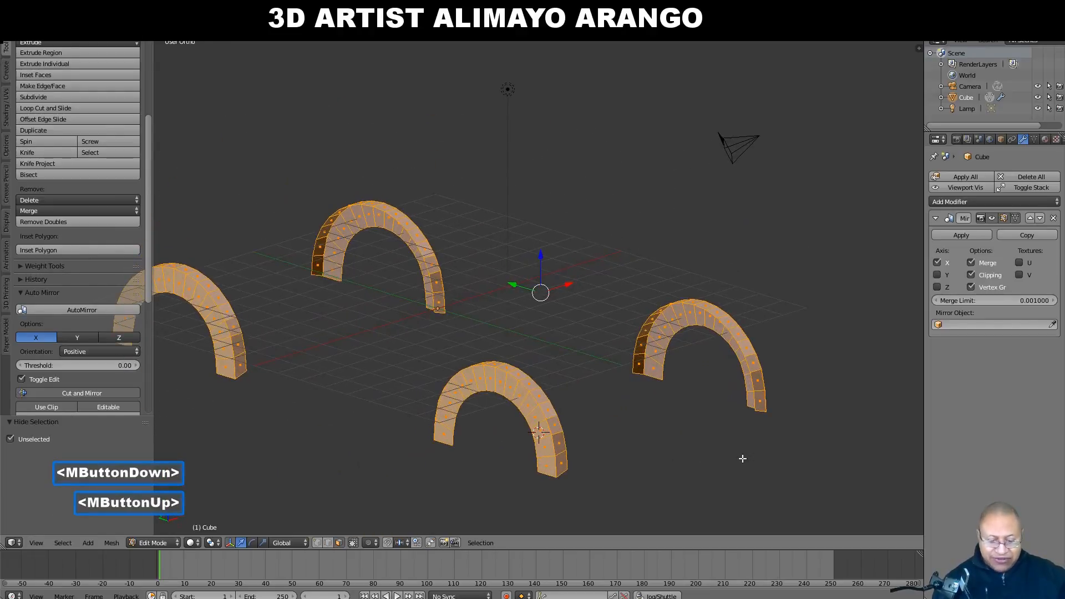
{"action": "key", "text": "a"}
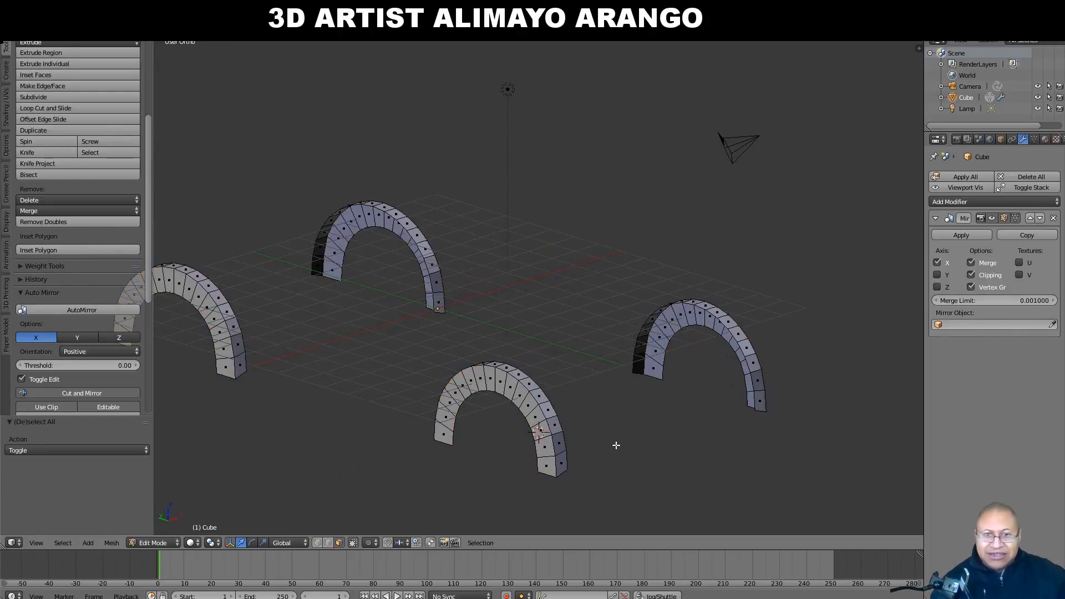
- Extrude the body-side outer rim edge loops of both arches straight down along Z, and deselect everything
{"action": "left_click", "coordinate": [338, 542]}
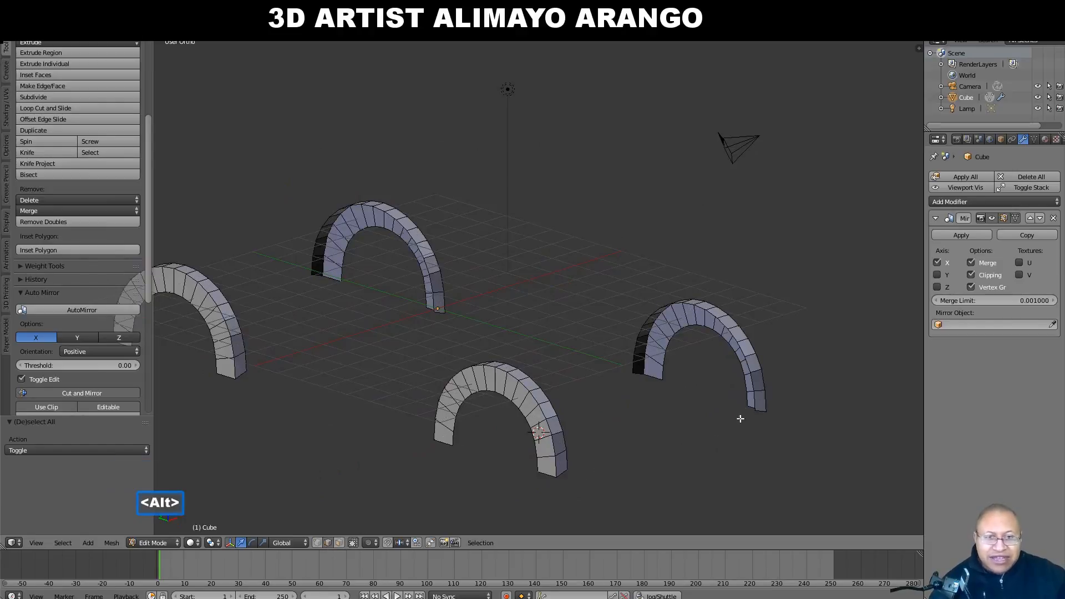
{"action": "left_click", "coordinate": [755, 398], "text": "alt"}
{"action": "left_click", "coordinate": [437, 308], "text": "alt+shift"}
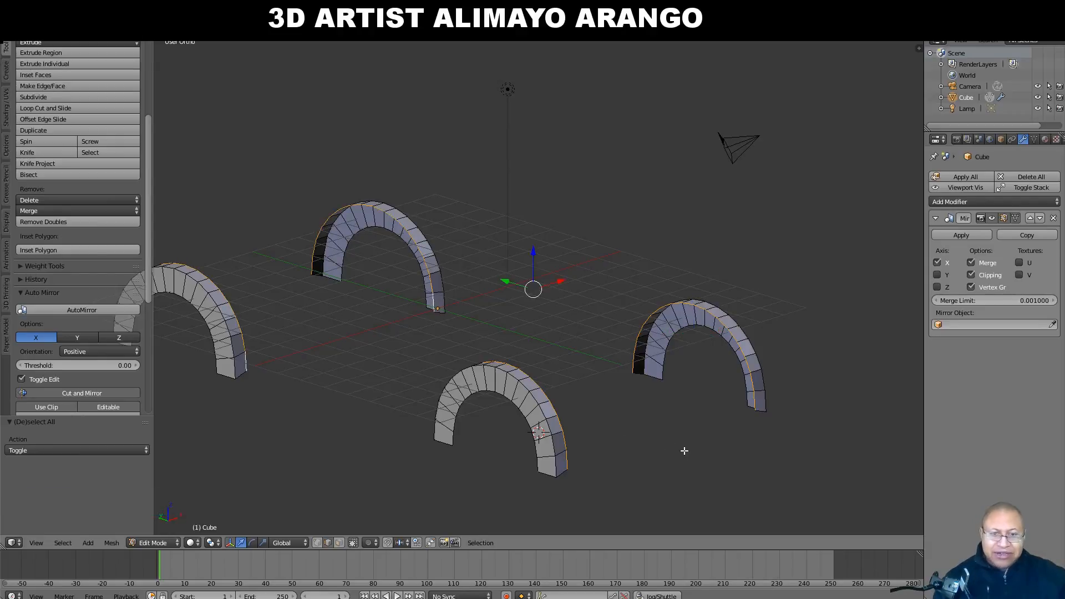
{"action": "key", "text": "e"}
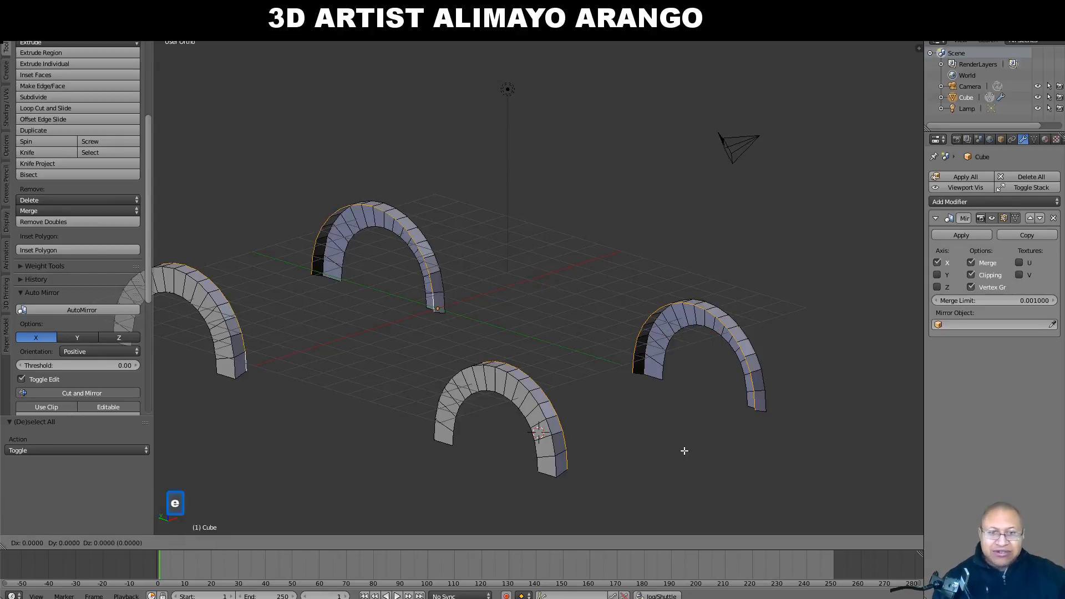
{"action": "right_click", "coordinate": [684, 450]}
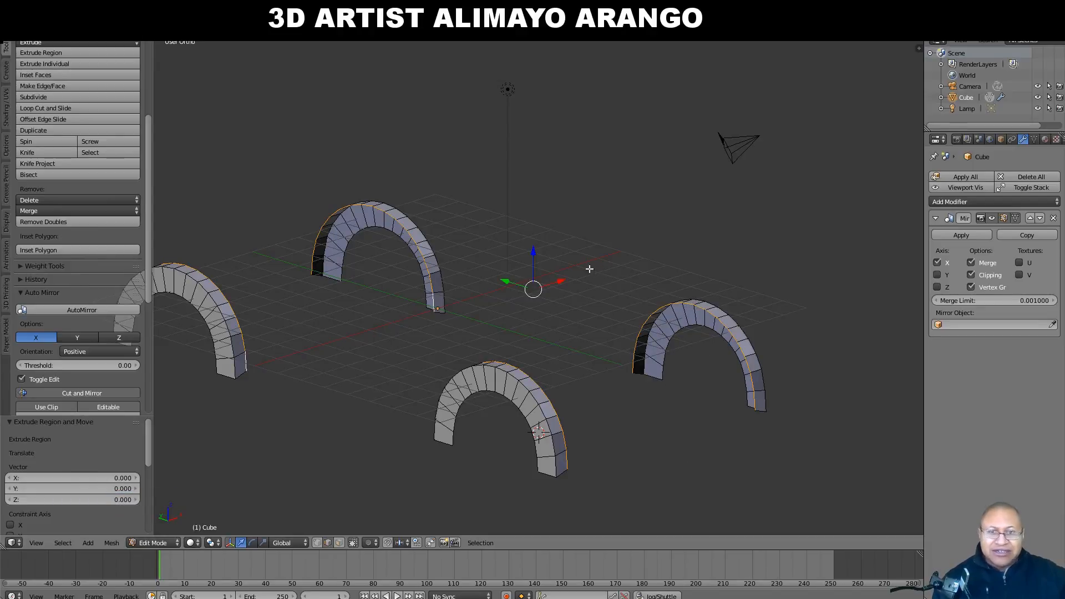
{"action": "left_click_drag", "start_coordinate": [535, 251], "coordinate": [532, 329]}
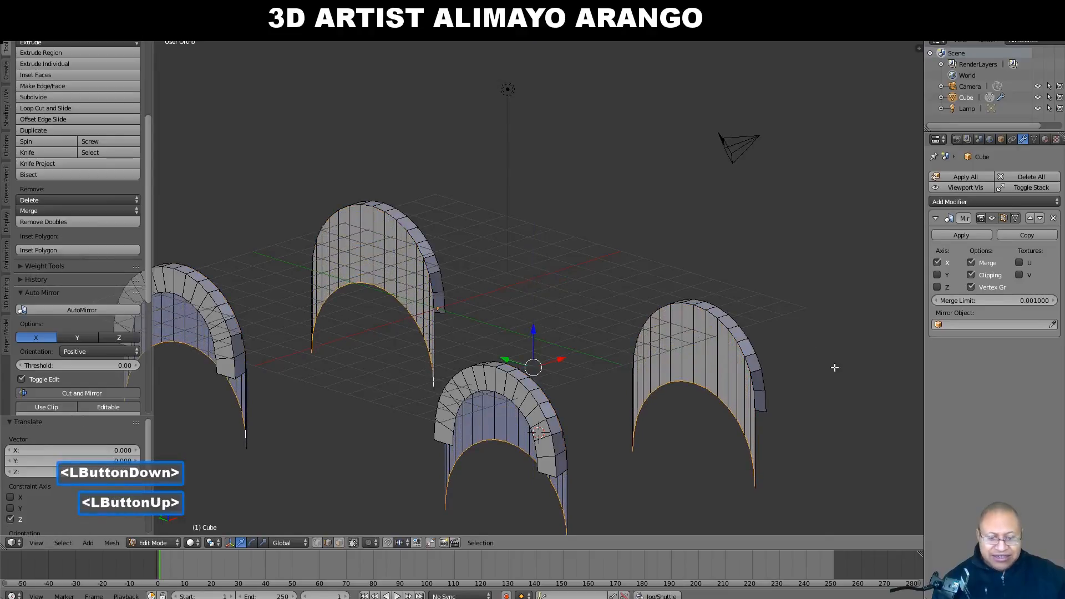
{"action": "key", "text": "a"}
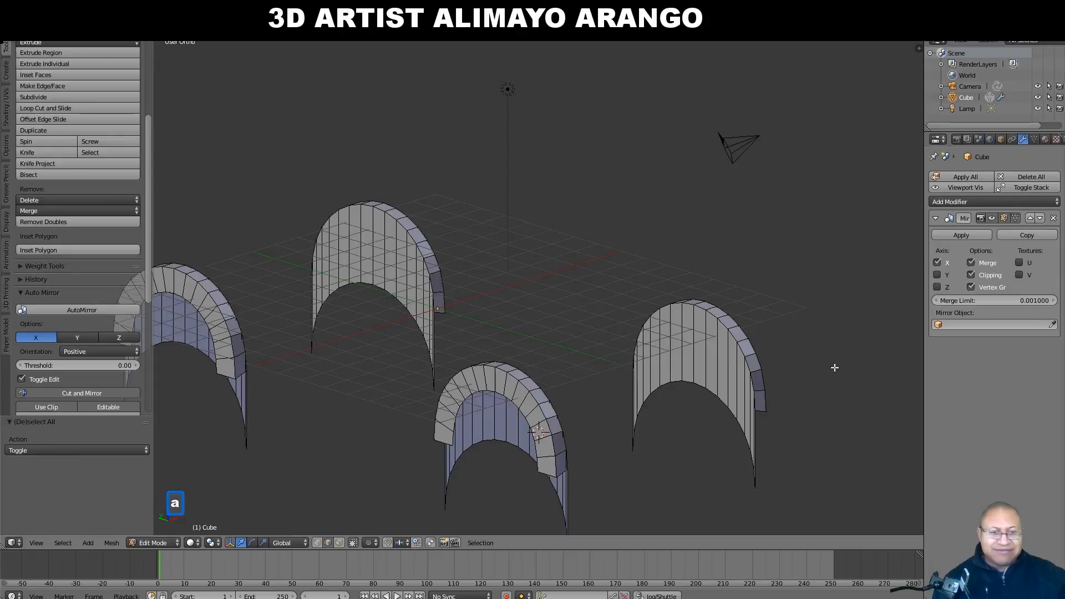
{"action": "left_click", "coordinate": [823, 495]}
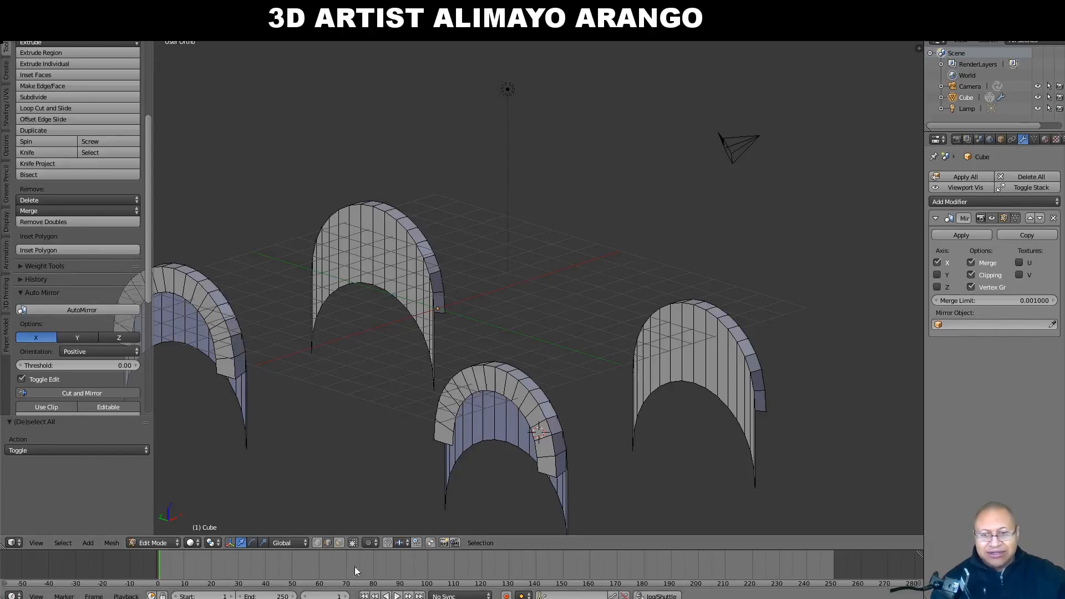
- Flatten the front arch's extruded lower edge loop by scaling it to 0 along Z, and raise it to the arch's base
{"action": "key", "text": "alt"}
{"action": "left_click", "coordinate": [748, 438], "text": "alt"}
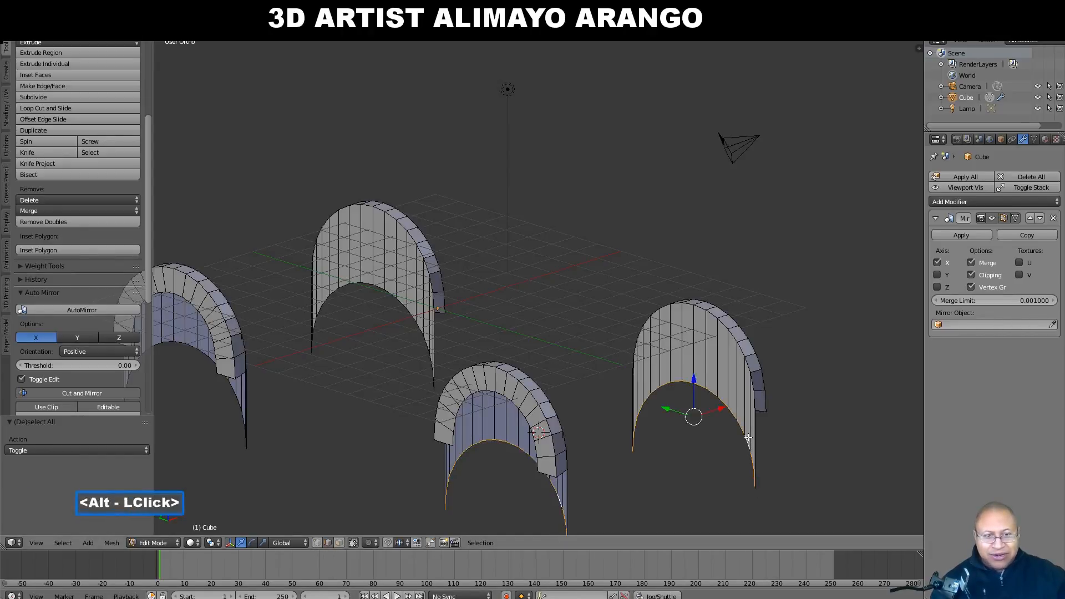
{"action": "key", "text": "s"}
{"action": "key", "text": "z"}
{"action": "key", "text": "0"}
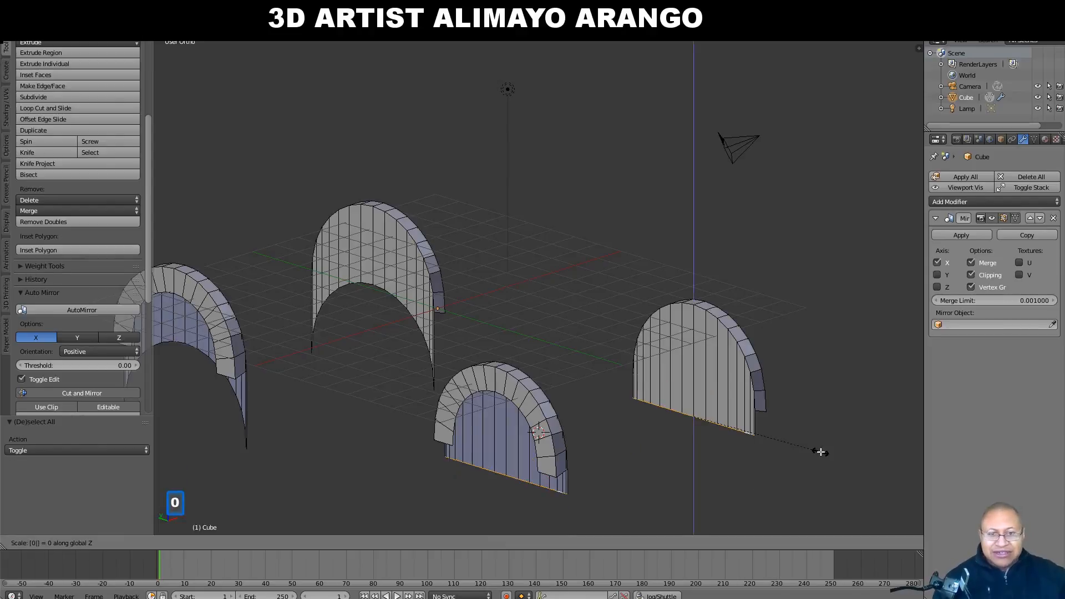
{"action": "left_click", "coordinate": [820, 452]}
{"action": "middle_click_drag", "start_coordinate": [818, 371], "coordinate": [664, 363]}
{"action": "left_click_drag", "start_coordinate": [699, 382], "coordinate": [701, 353]}
{"action": "middle_click_drag", "start_coordinate": [701, 353], "coordinate": [827, 402]}
{"action": "key", "text": "a"}
{"action": "middle_click_drag", "start_coordinate": [570, 359], "coordinate": [507, 347]}
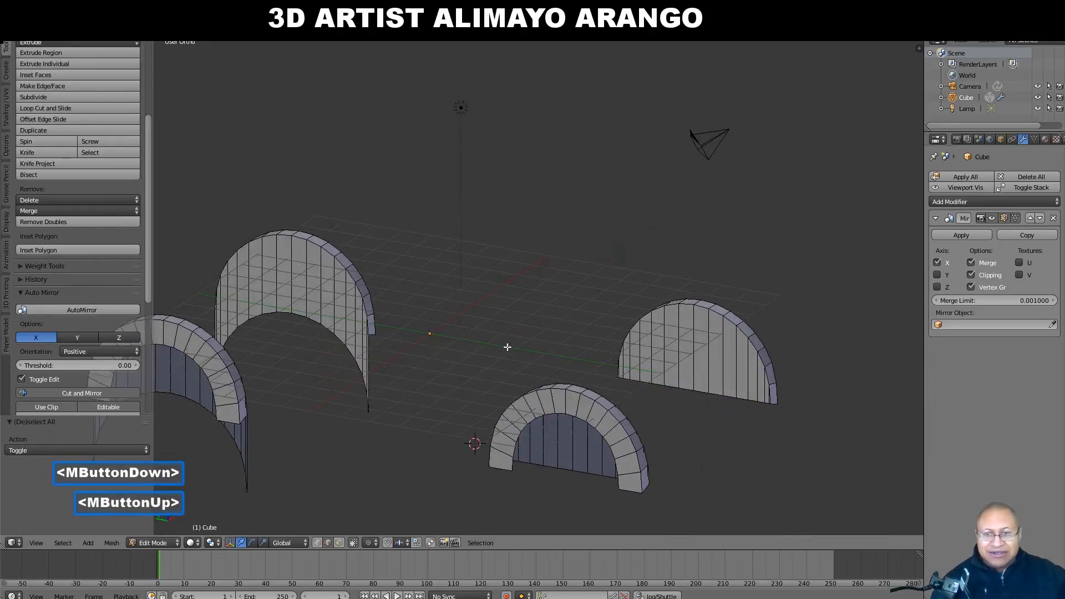
- Flatten the rear arch's extruded lower edge loop by scaling it to 0 along Z, raise it slightly, and deselect it
{"action": "left_click", "coordinate": [361, 365], "text": "alt"}
{"action": "key", "text": "s"}
{"action": "key", "text": "z"}
{"action": "key", "text": "0"}
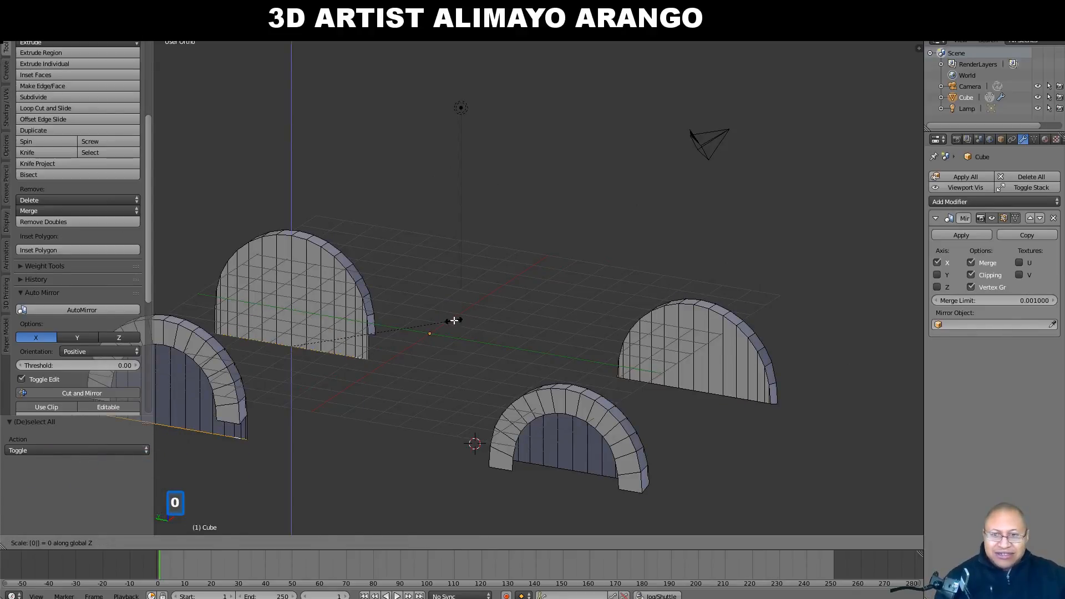
{"action": "left_click", "coordinate": [453, 319]}
{"action": "middle_click_drag", "start_coordinate": [492, 309], "coordinate": [327, 307]}
{"action": "left_click_drag", "start_coordinate": [293, 311], "coordinate": [293, 288]}
{"action": "key", "text": "a"}
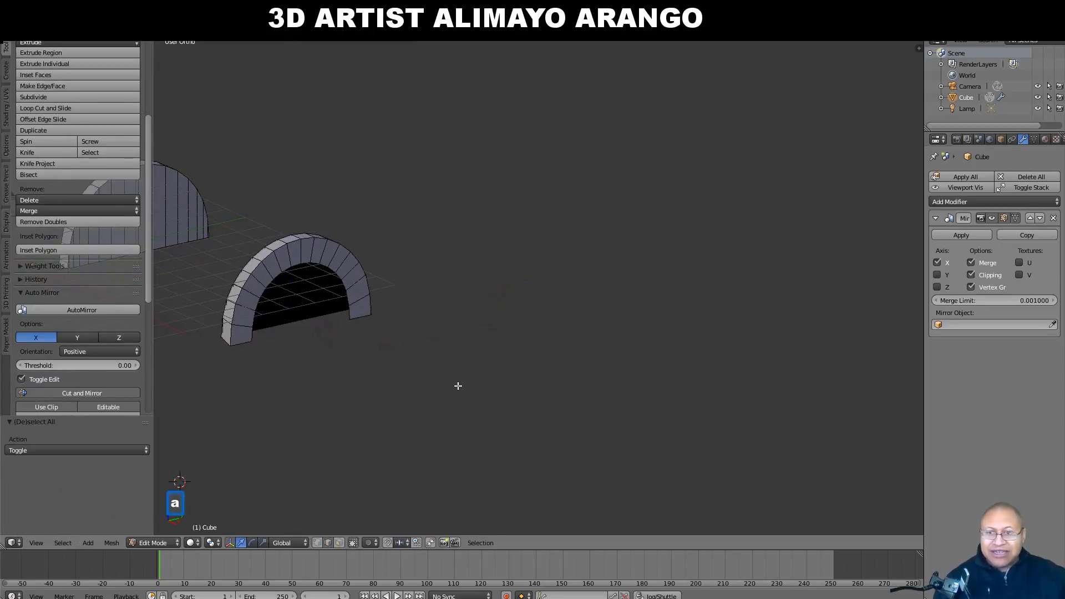
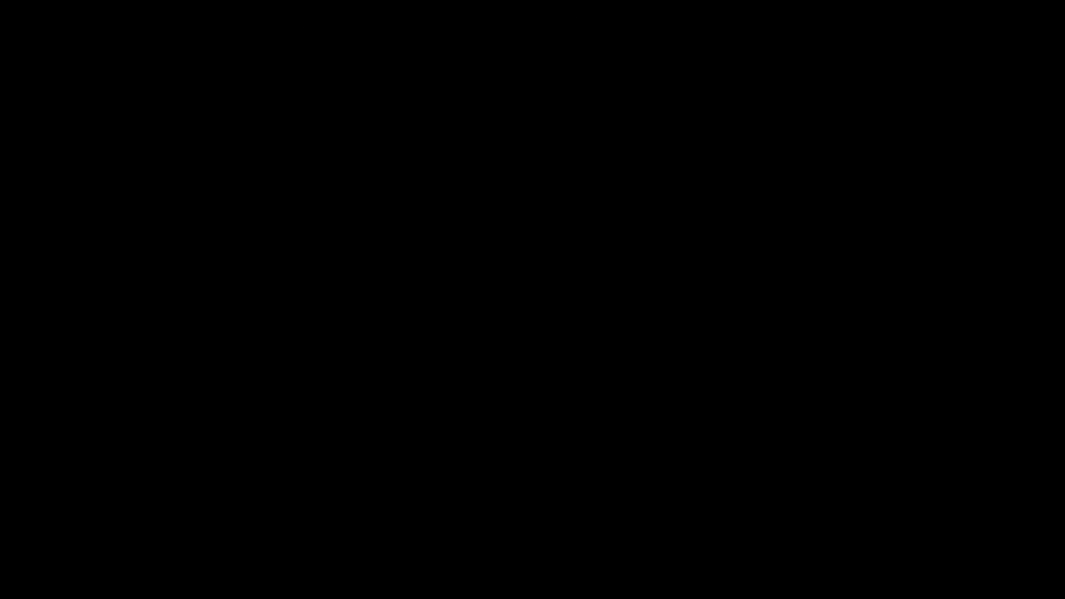
- Circle-select the flat panel faces behind the front arch in face mode, flip their normals, and clear the selection
{"action": "left_click", "coordinate": [706, 471]}
{"action": "left_click", "coordinate": [544, 454]}
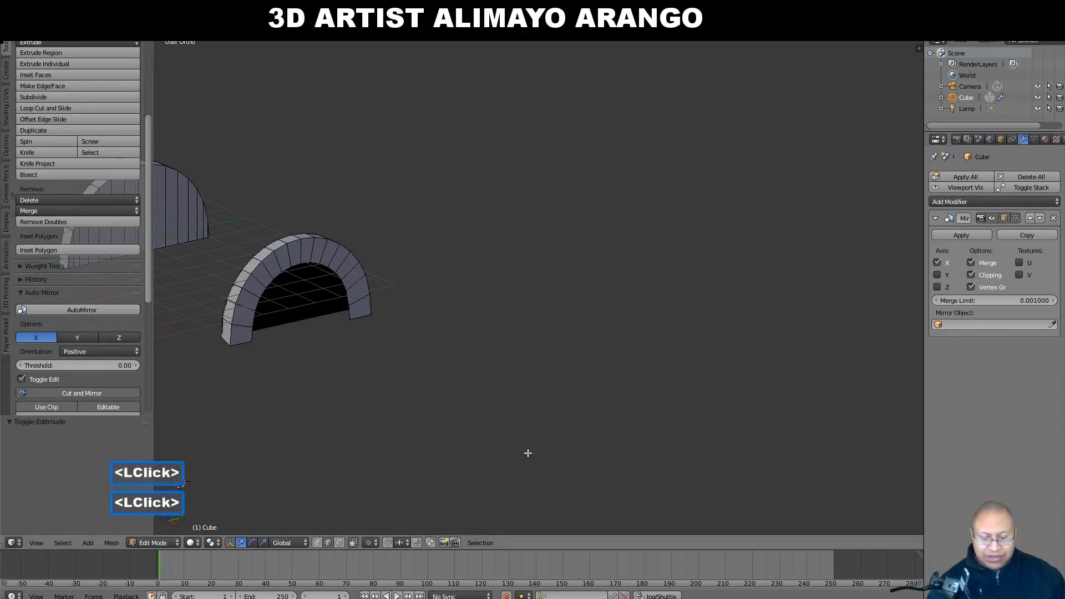
{"action": "middle_click_drag", "start_coordinate": [426, 444], "coordinate": [637, 373], "text": "shift"}
{"action": "middle_click_drag", "start_coordinate": [399, 413], "coordinate": [432, 381], "text": "shift"}
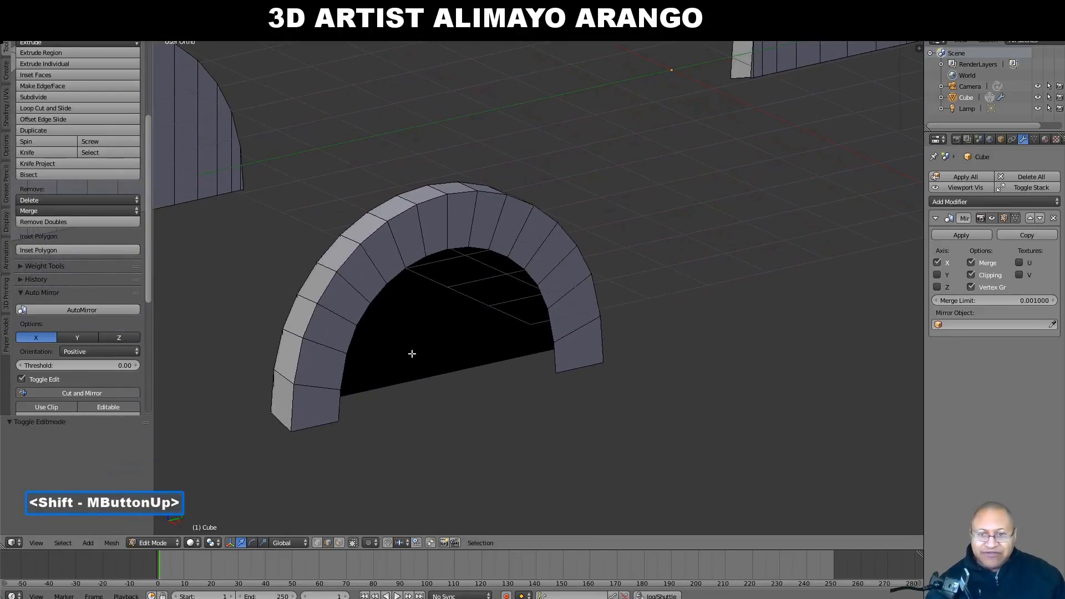
{"action": "middle_click_drag", "start_coordinate": [420, 416], "coordinate": [442, 356]}
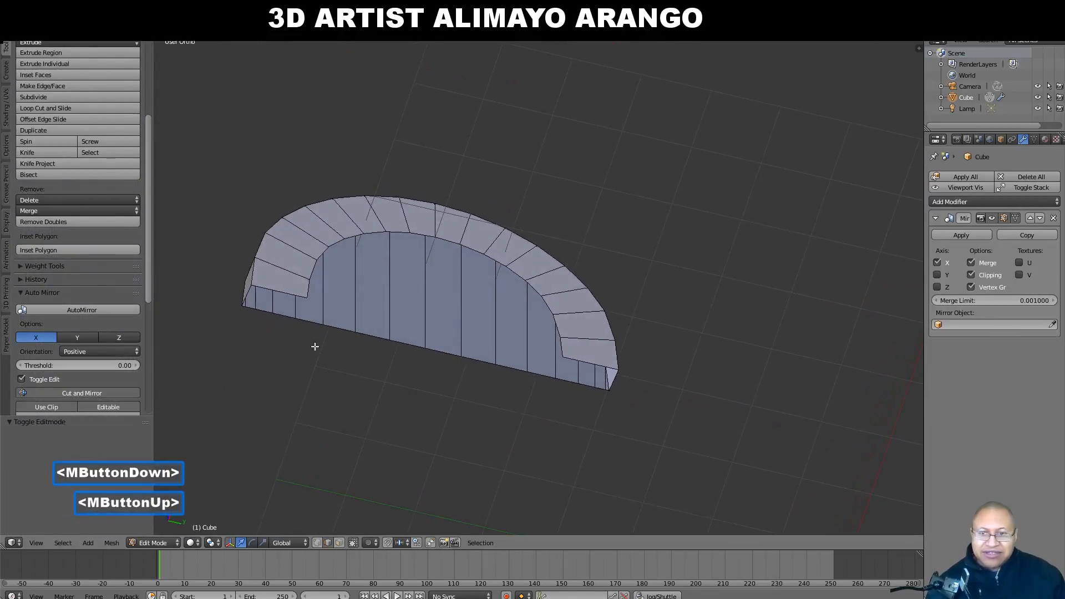
{"action": "key", "text": "c"}
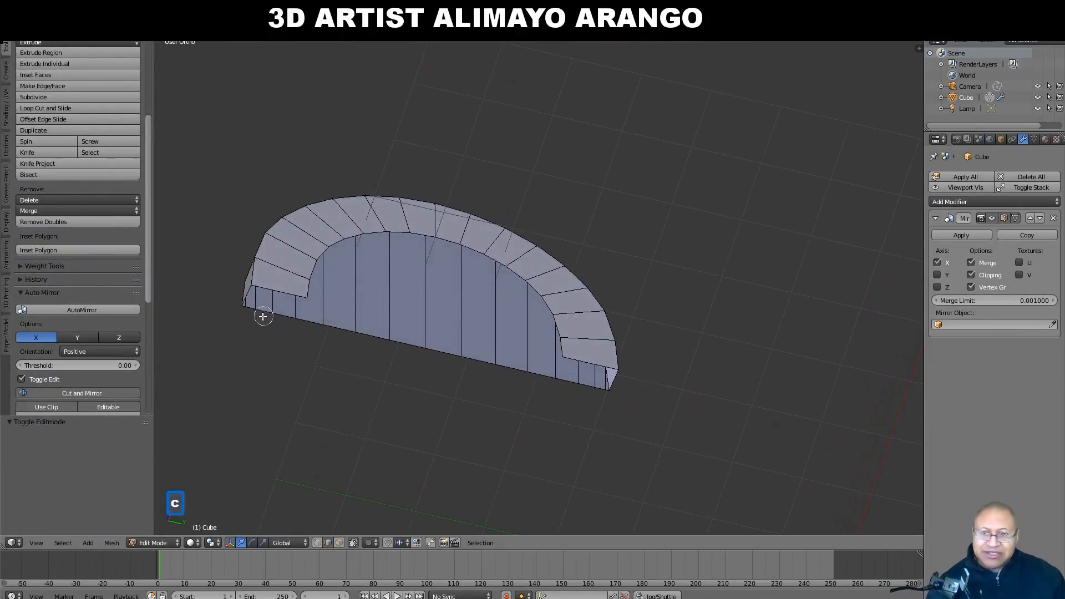
{"action": "left_click_drag", "start_coordinate": [254, 310], "coordinate": [282, 322]}
{"action": "right_click", "coordinate": [282, 323]}
{"action": "left_click", "coordinate": [339, 542]}
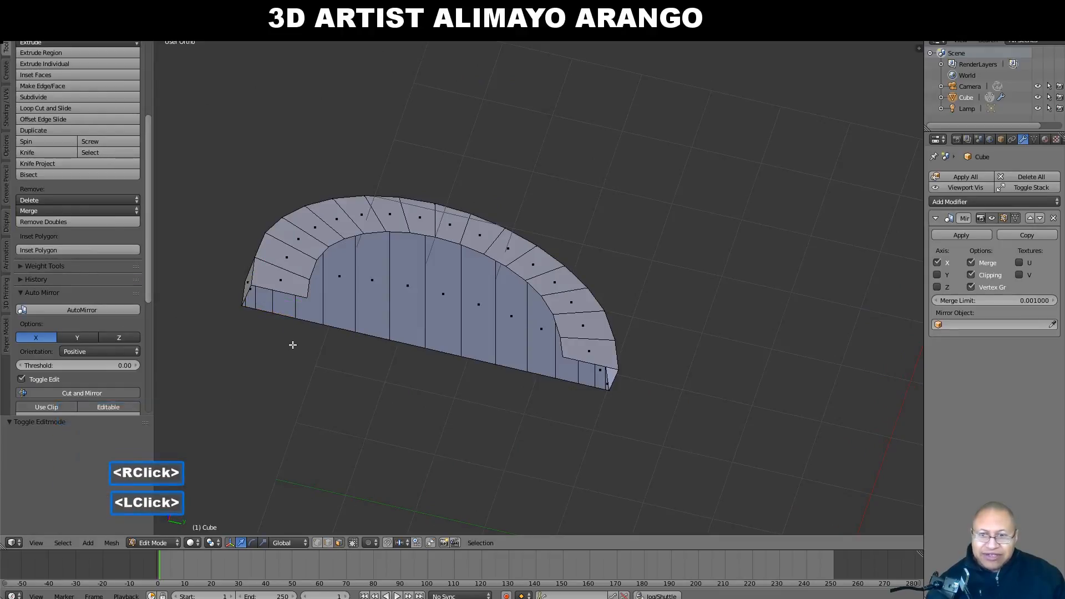
{"action": "key", "text": "c"}
{"action": "mouse_move", "coordinate": [250, 309]}
{"action": "left_mouse_down"}
{"action": "mouse_move", "coordinate": [597, 389]}
{"action": "mouse_move", "coordinate": [589, 397]}
{"action": "left_mouse_up"}
{"action": "right_click", "coordinate": [589, 397]}
{"action": "middle_click_drag", "start_coordinate": [527, 211], "coordinate": [386, 336]}
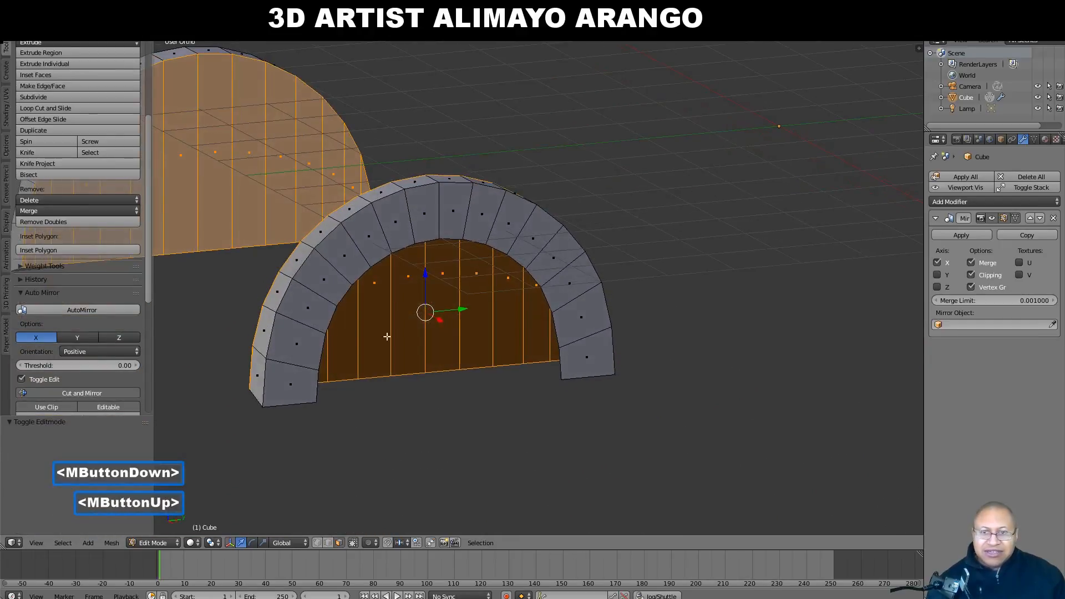
{"action": "key", "text": "w"}
{"action": "left_click", "coordinate": [683, 287]}
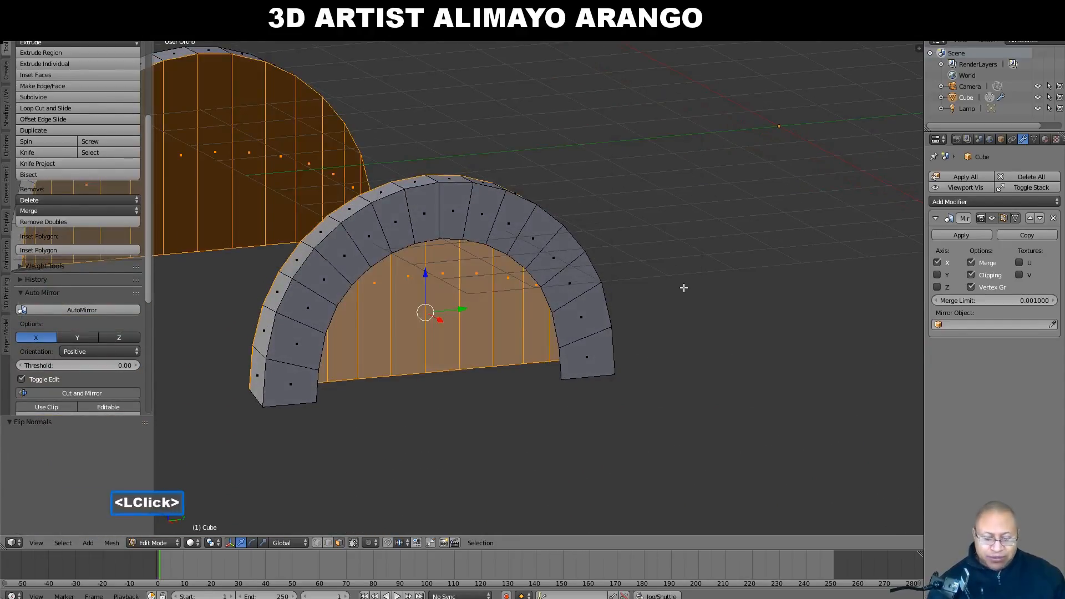
{"action": "key", "text": "a"}
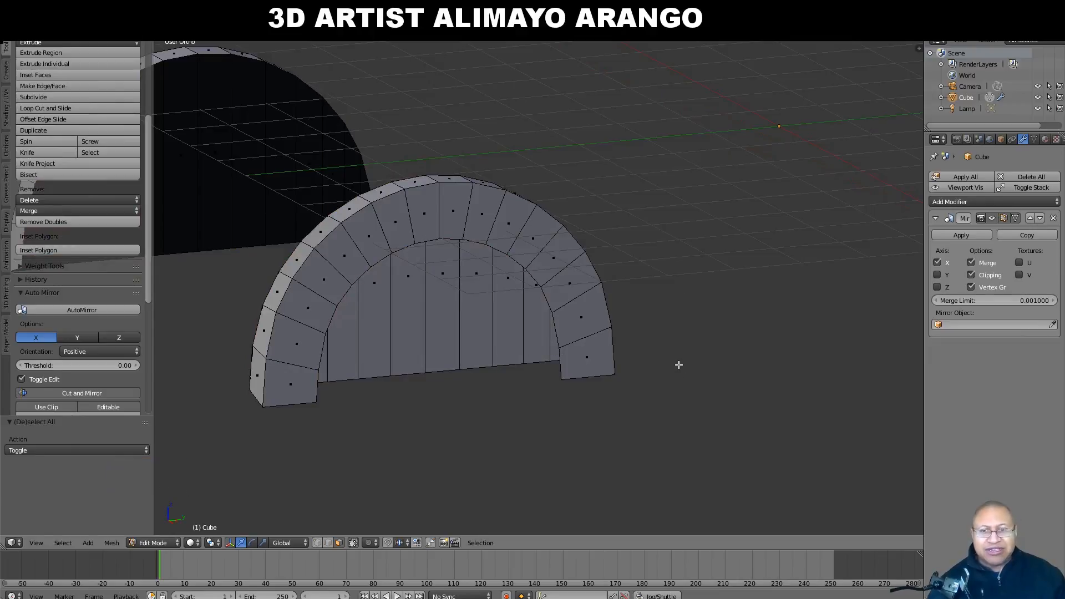
- Circle-select the flat panel faces behind the rear arch, flip their normals, and clear the selection
{"action": "middle_click_drag", "start_coordinate": [746, 345], "coordinate": [518, 351], "text": "shift"}
{"action": "middle_click_drag", "start_coordinate": [605, 476], "coordinate": [572, 244], "text": "shift"}
{"action": "middle_click_drag", "start_coordinate": [573, 442], "coordinate": [523, 392]}
{"action": "key", "text": "c"}
{"action": "left_click", "coordinate": [333, 314]}
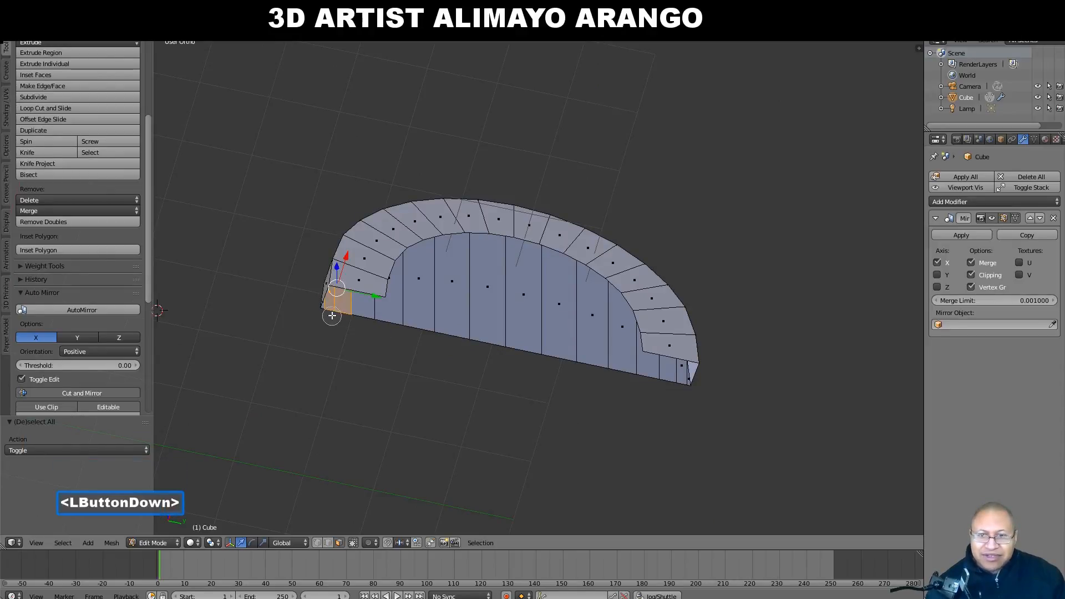
{"action": "mouse_move", "coordinate": [331, 315]}
{"action": "left_mouse_down"}
{"action": "mouse_move", "coordinate": [601, 356]}
{"action": "mouse_move", "coordinate": [672, 382]}
{"action": "left_mouse_up"}
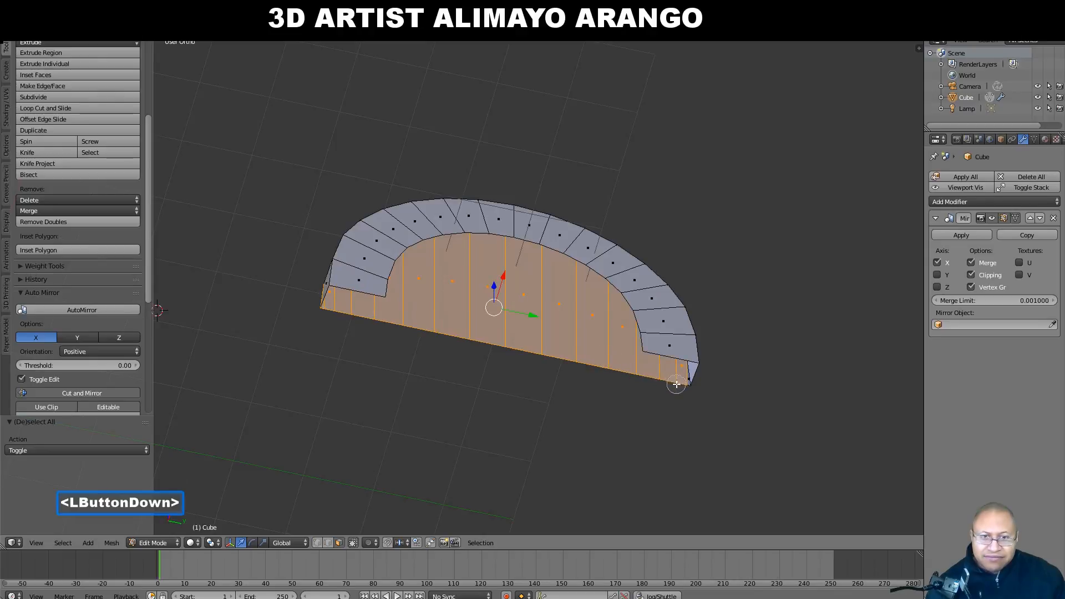
{"action": "left_click_drag", "start_coordinate": [676, 384], "coordinate": [661, 401]}
{"action": "right_click", "coordinate": [677, 244]}
{"action": "mouse_move", "coordinate": [677, 240]}
{"action": "middle_mouse_down"}
{"action": "mouse_move", "coordinate": [632, 175]}
{"action": "mouse_move", "coordinate": [673, 275]}
{"action": "mouse_move", "coordinate": [725, 299]}
{"action": "mouse_move", "coordinate": [701, 292]}
{"action": "middle_mouse_up"}
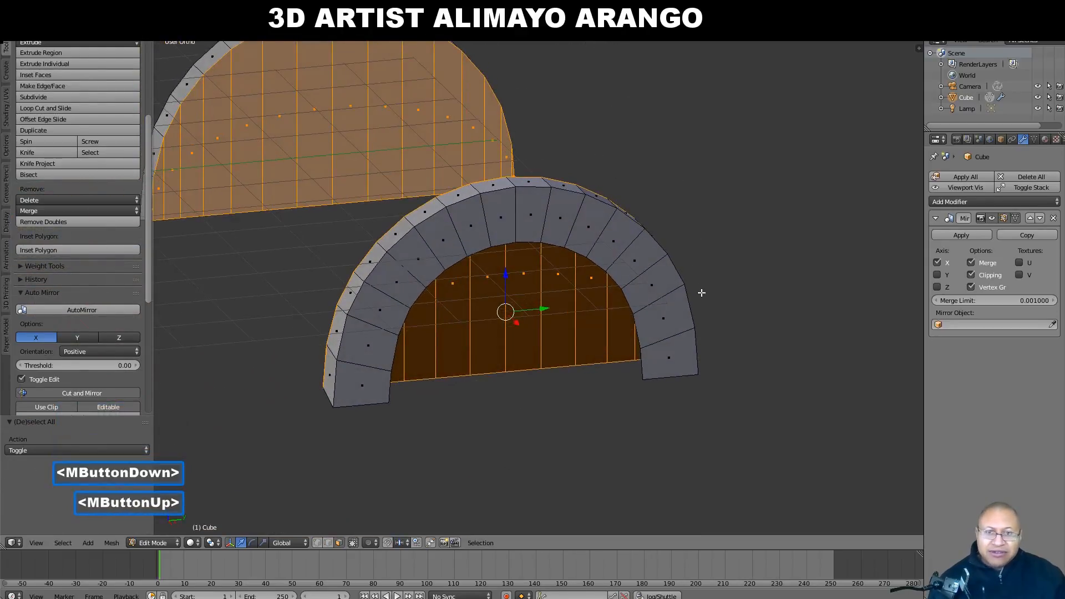
{"action": "key", "text": "w"}
{"action": "left_click", "coordinate": [791, 296]}
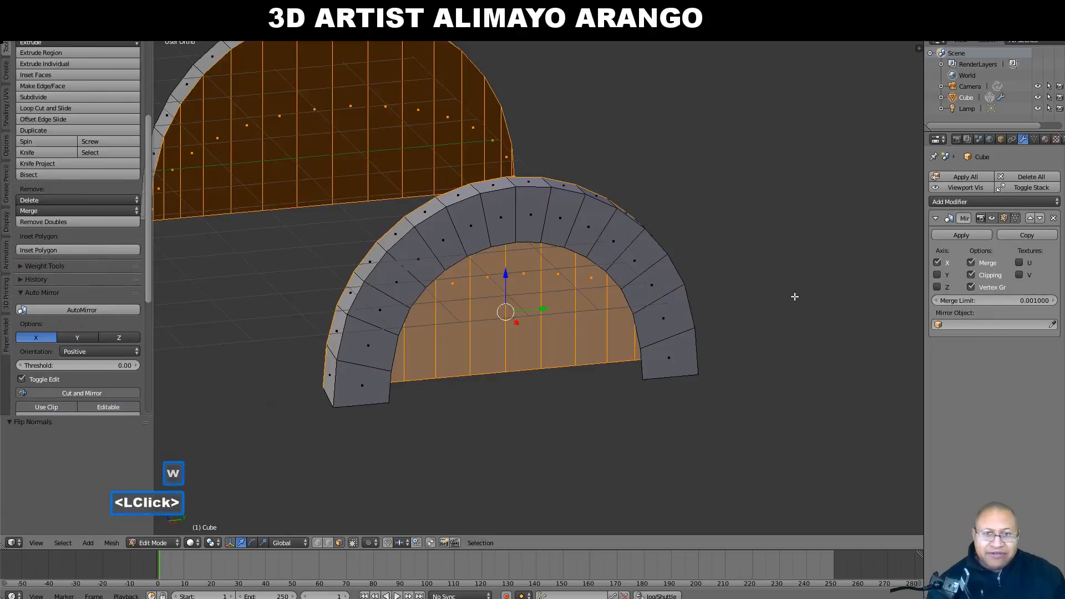
{"action": "key", "text": "a"}
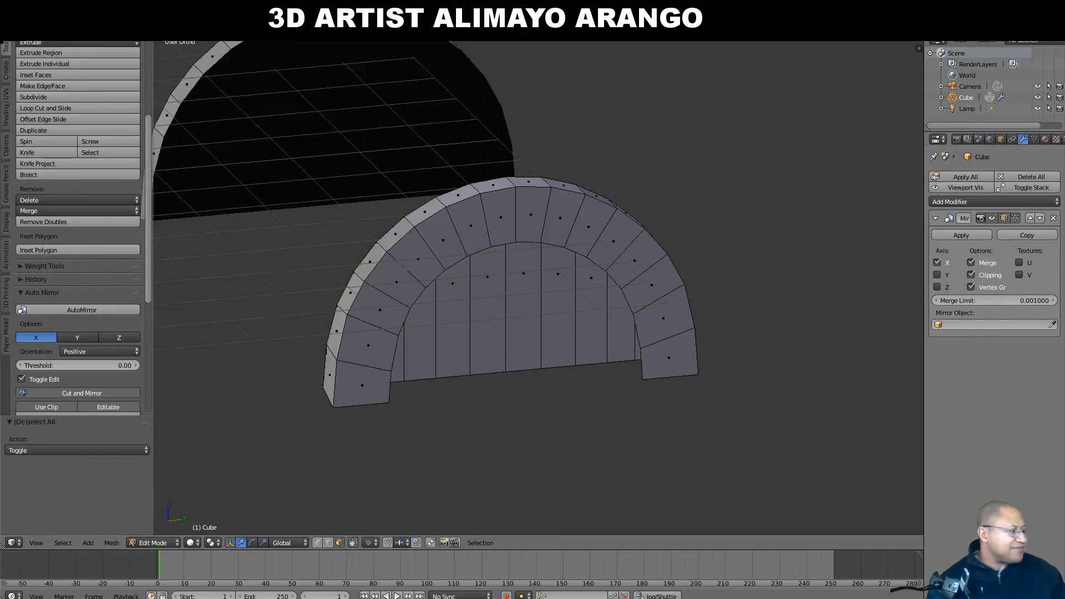
- Reveal the hidden SUV body geometry around the four arches and deselect everything
{"action": "left_click", "coordinate": [833, 402]}
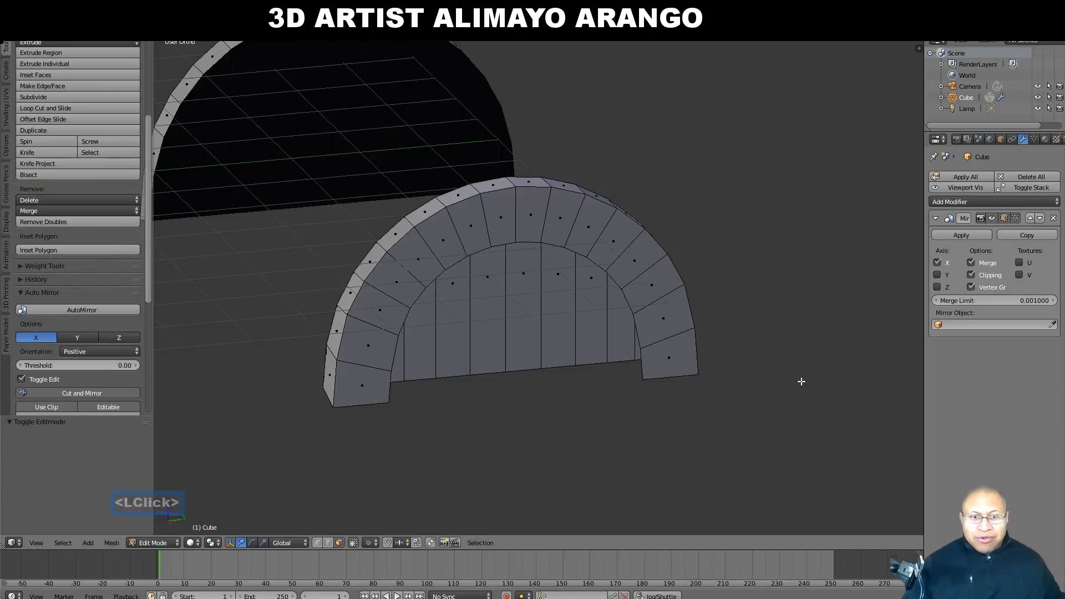
{"action": "scroll", "coordinate": [801, 380], "scroll_direction": "down", "scroll_amount": 4}
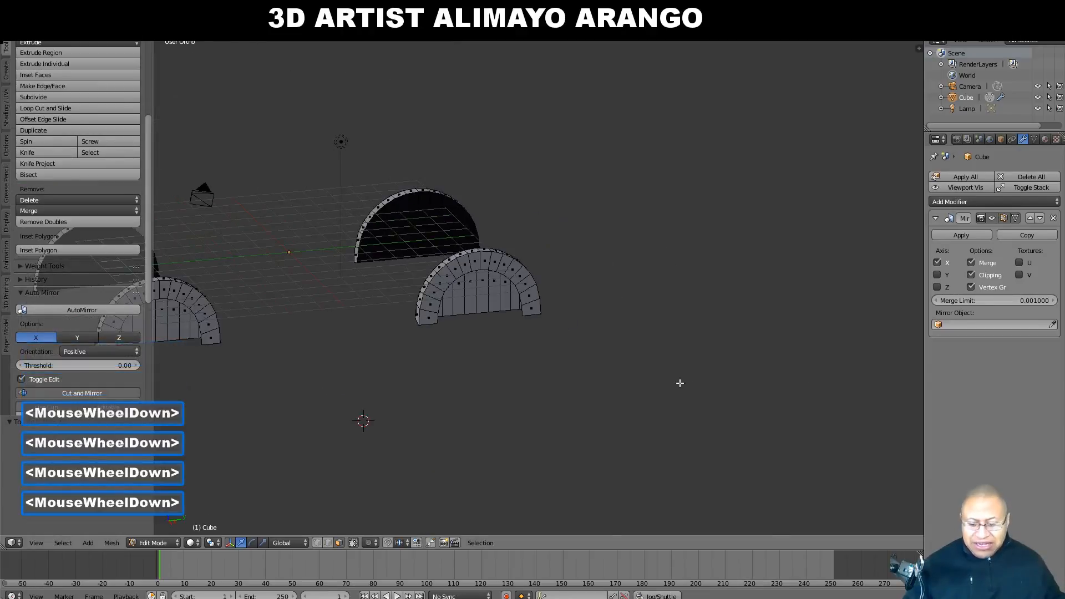
{"action": "middle_click_drag", "start_coordinate": [577, 380], "coordinate": [756, 376], "text": "shift"}
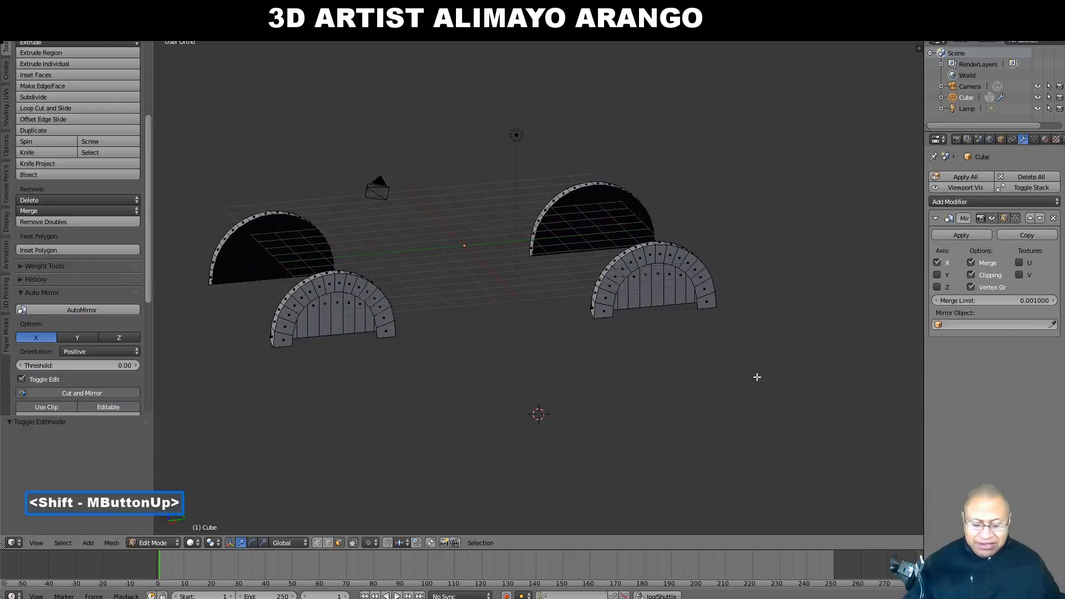
{"action": "key", "text": "alt"}
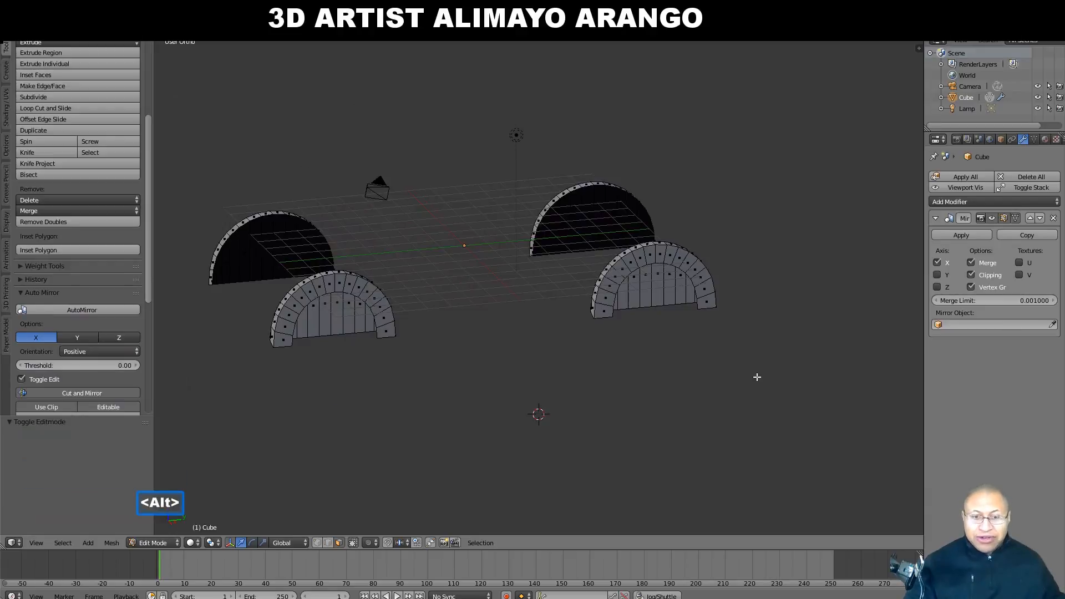
{"action": "key", "text": "alt+h"}
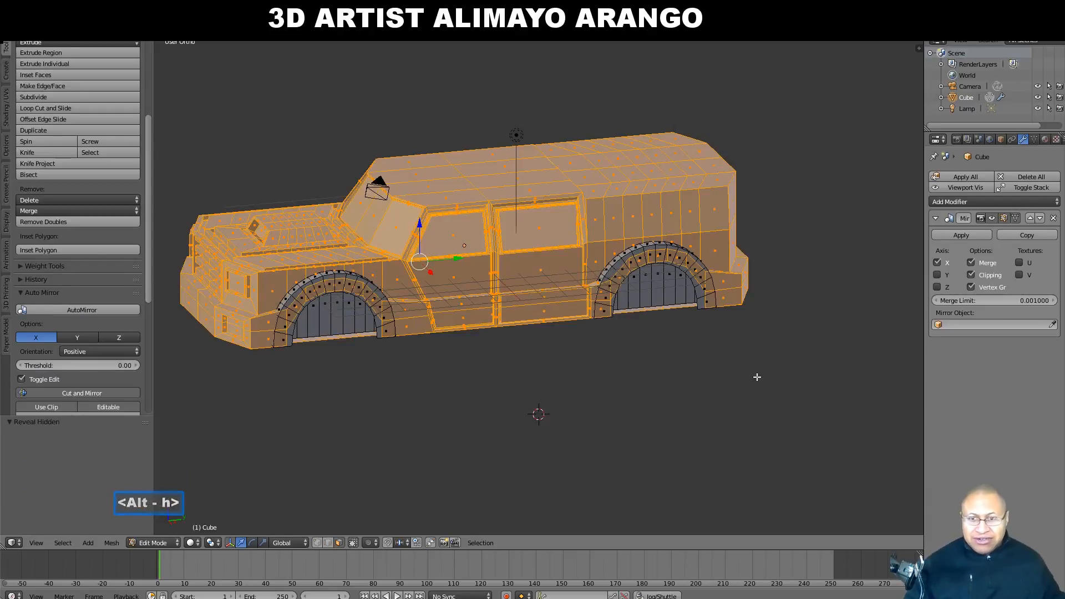
{"action": "key", "text": "a"}
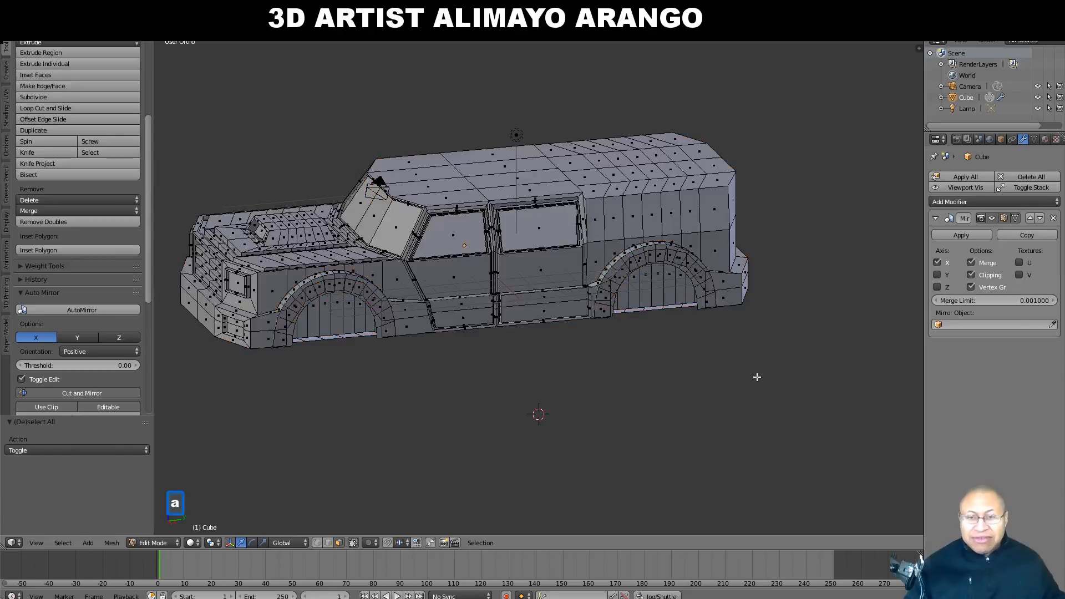
{"action": "middle_click_drag", "start_coordinate": [504, 406], "coordinate": [643, 392]}
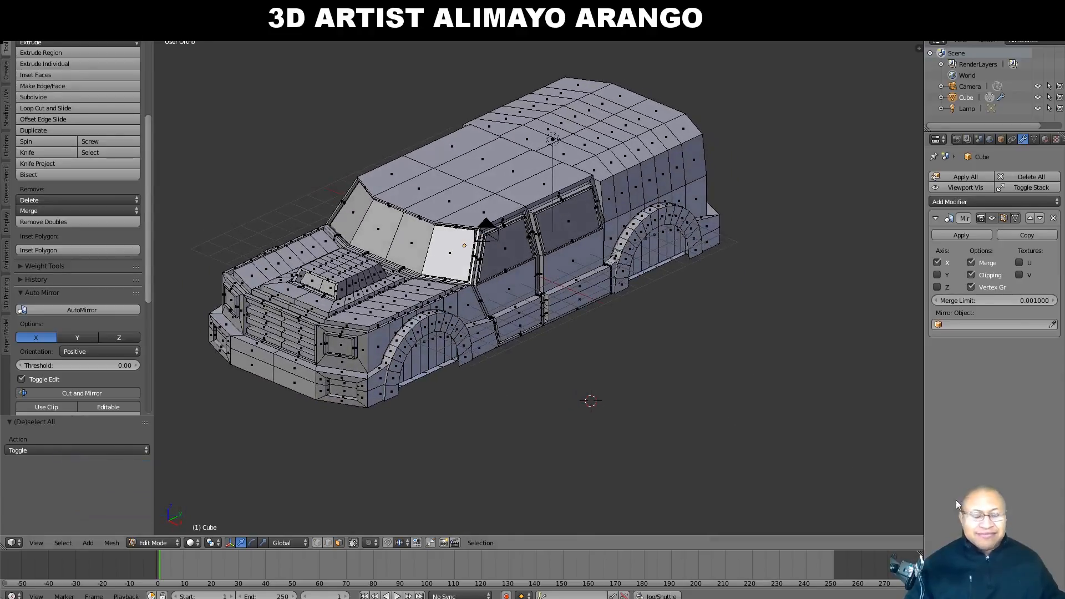
- Circle-select the front roof faces above the cabin, extrude them in place, and scale the new faces to 0.95
{"action": "left_click", "coordinate": [1017, 335]}
{"action": "left_click", "coordinate": [675, 338]}
{"action": "key", "text": "c"}
{"action": "left_click_drag", "start_coordinate": [488, 225], "coordinate": [502, 189]}
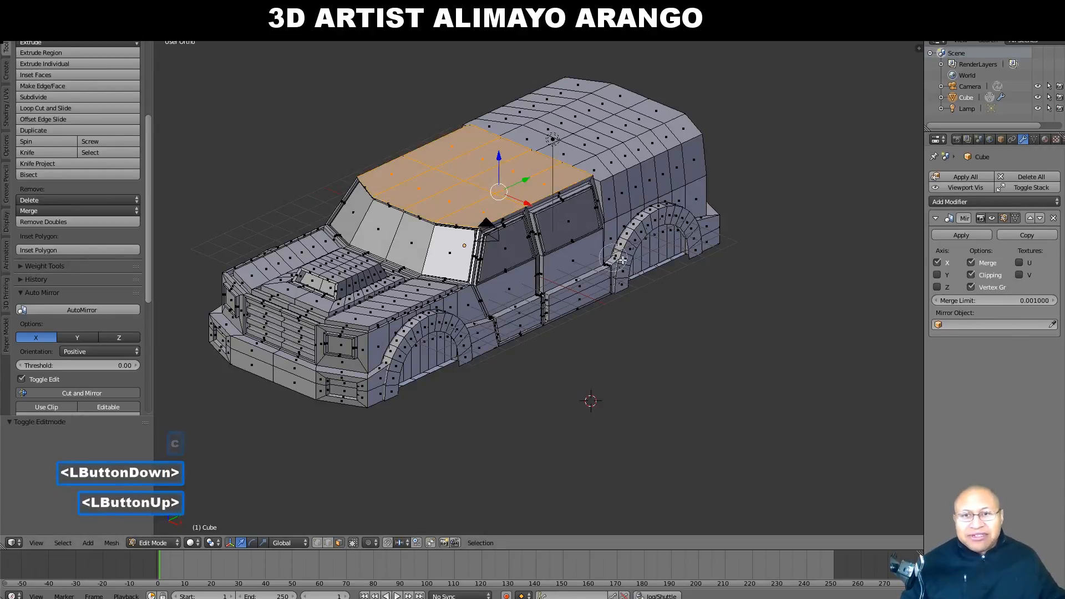
{"action": "right_click", "coordinate": [741, 311]}
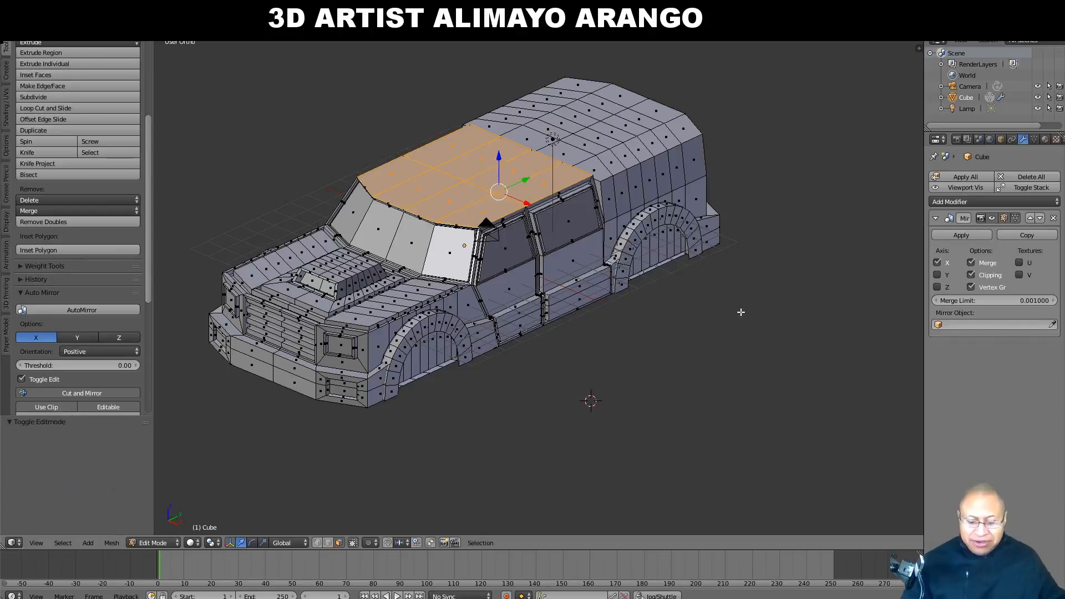
{"action": "key", "text": "e"}
{"action": "right_click", "coordinate": [741, 311]}
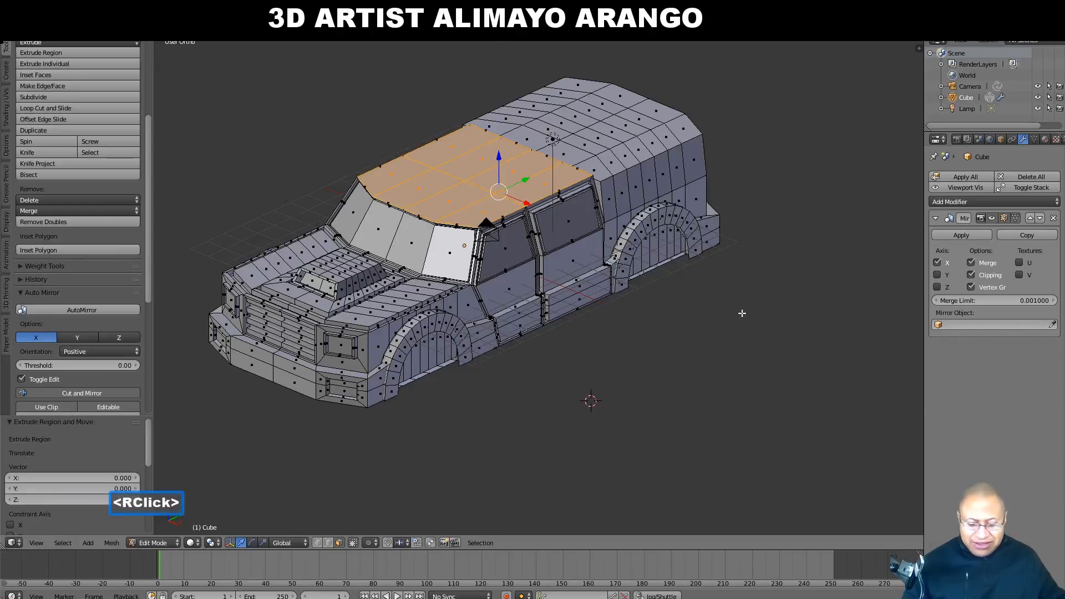
{"action": "key", "text": "s"}
{"action": "key", "text": "period"}
{"action": "type", "text": "95"}
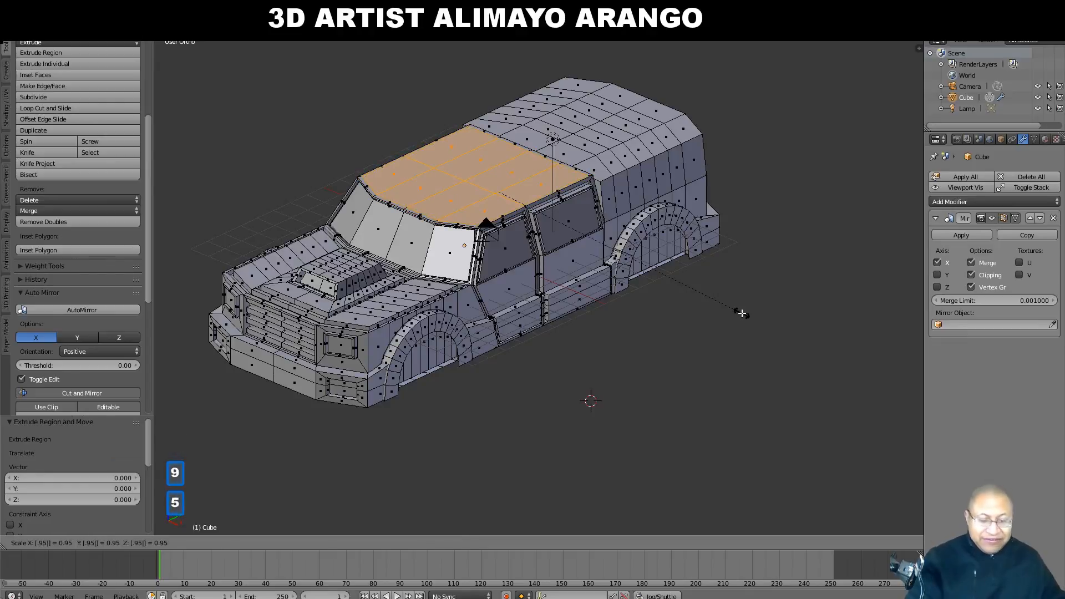
{"action": "key", "text": "Return"}
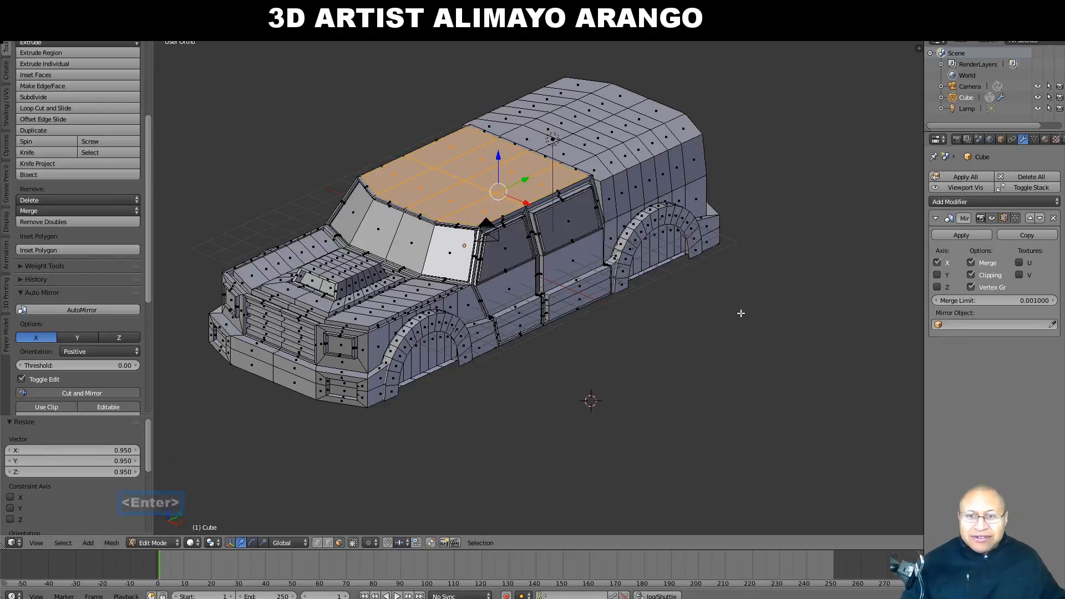
- Extrude the inset front roof faces again and sink them about 0.077 along Z
{"action": "key", "text": "e"}
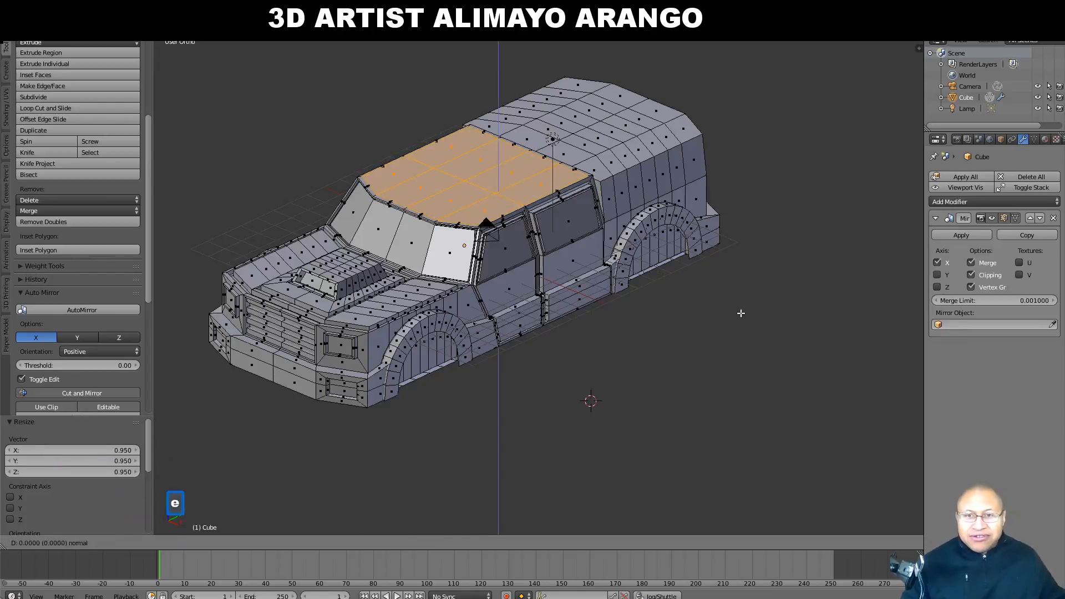
{"action": "right_click", "coordinate": [741, 312]}
{"action": "left_click_drag", "start_coordinate": [498, 161], "coordinate": [498, 159]}
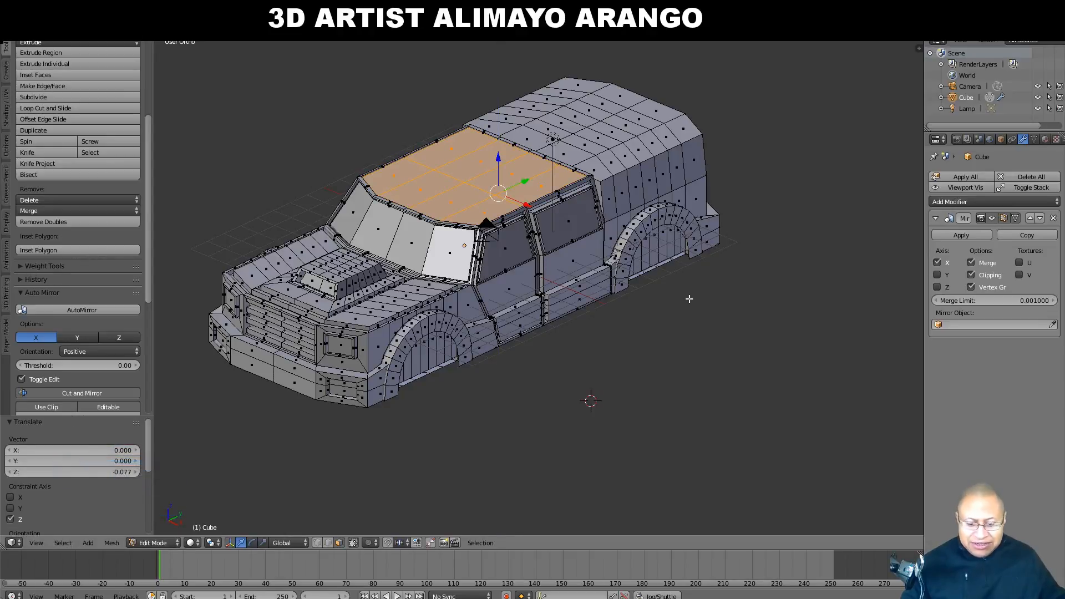
- Extrude the sunken front roof faces in place scaled to 0.95, raise them slightly along Z, and deselect them
{"action": "key", "text": "e"}
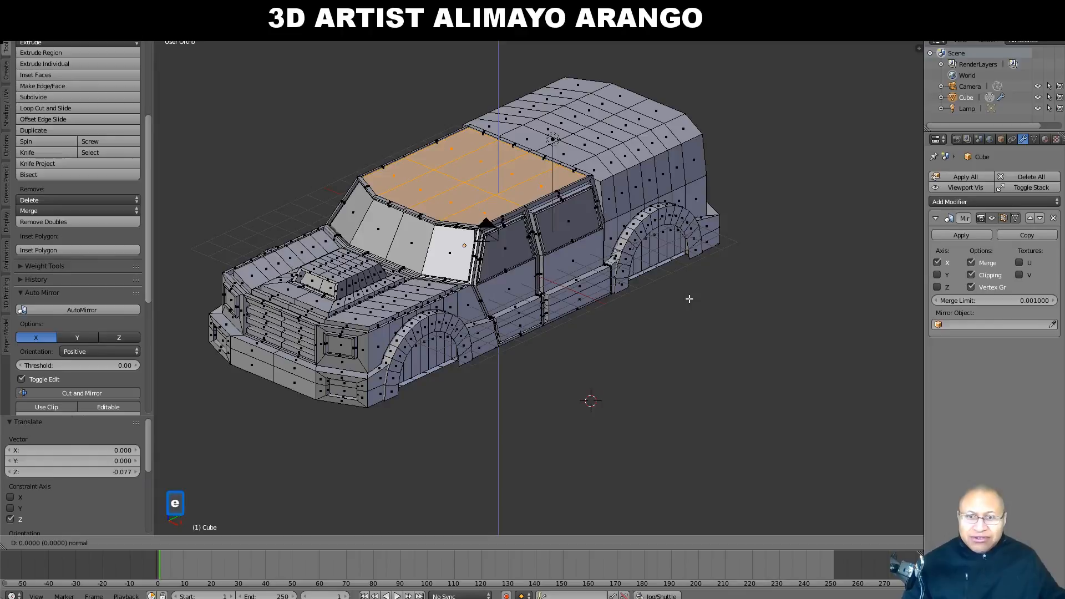
{"action": "right_click", "coordinate": [689, 298]}
{"action": "type", "text": "s.95"}
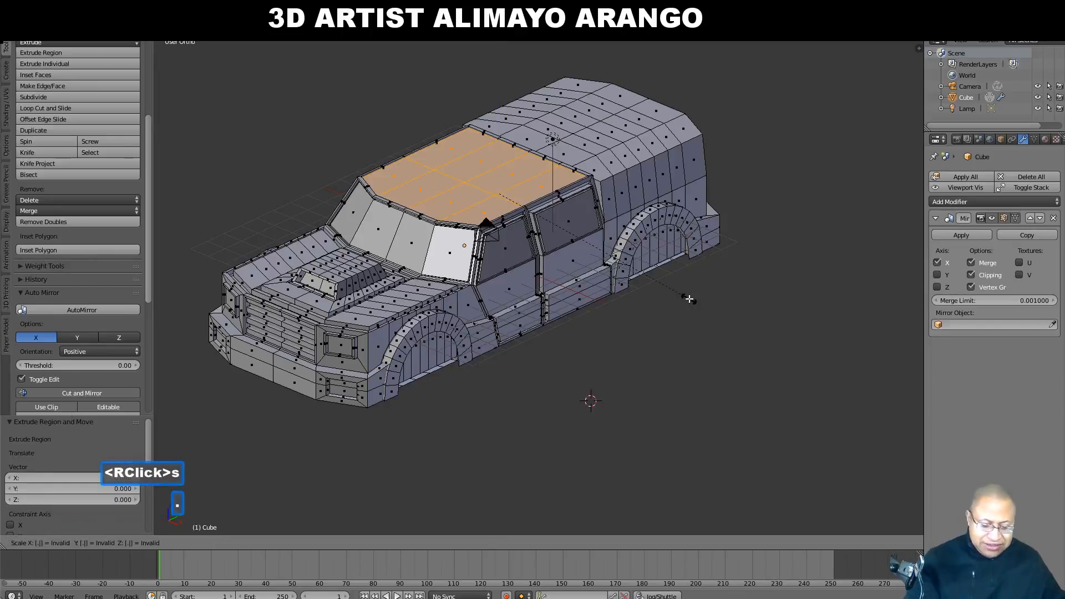
{"action": "key", "text": "Return"}
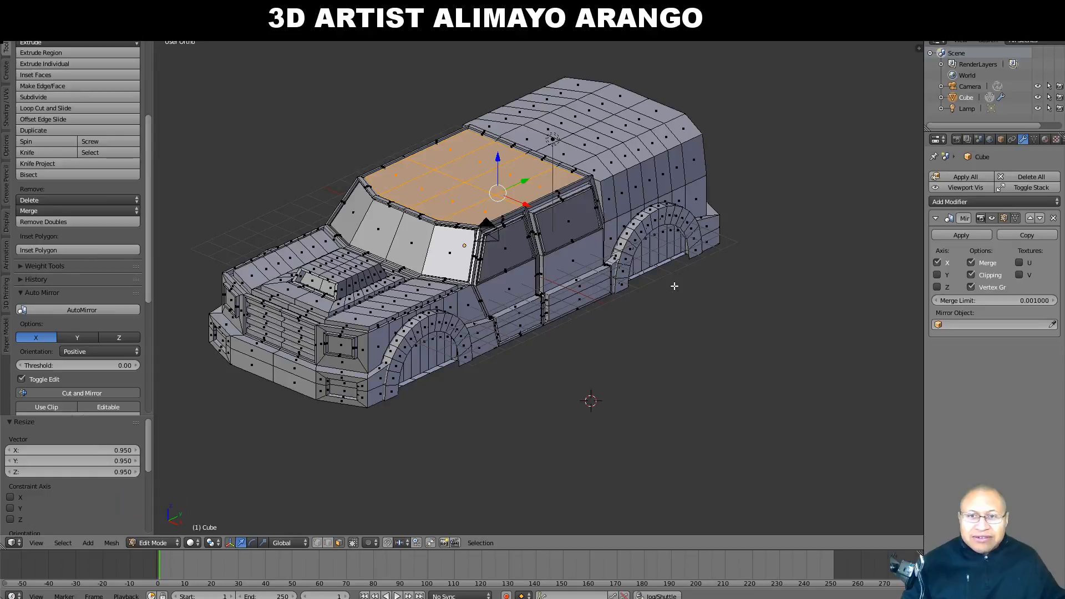
{"action": "left_click_drag", "start_coordinate": [498, 157], "coordinate": [497, 154]}
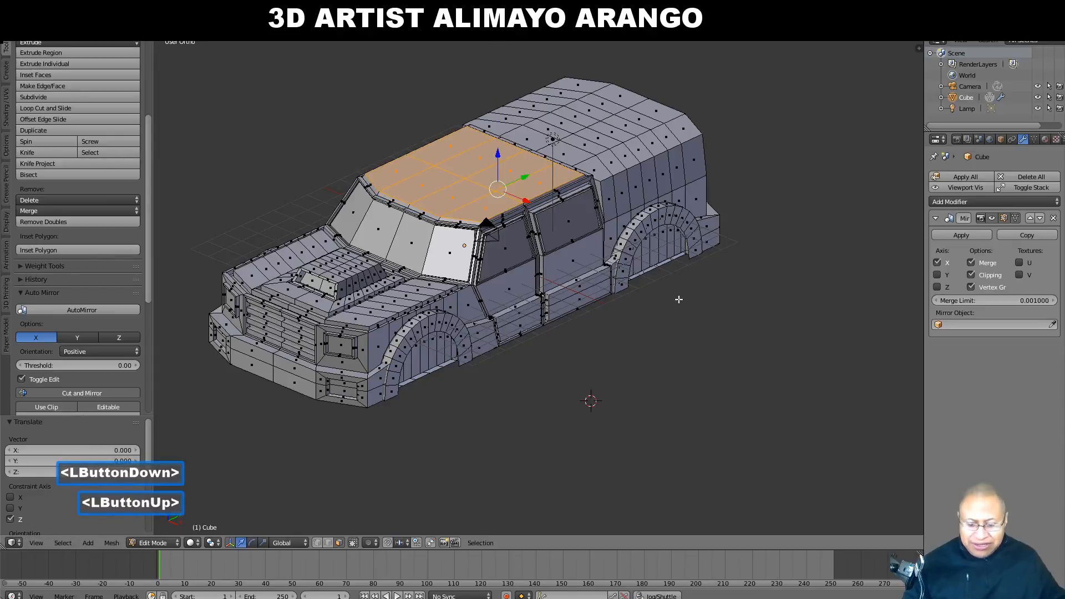
{"action": "key", "text": "a"}
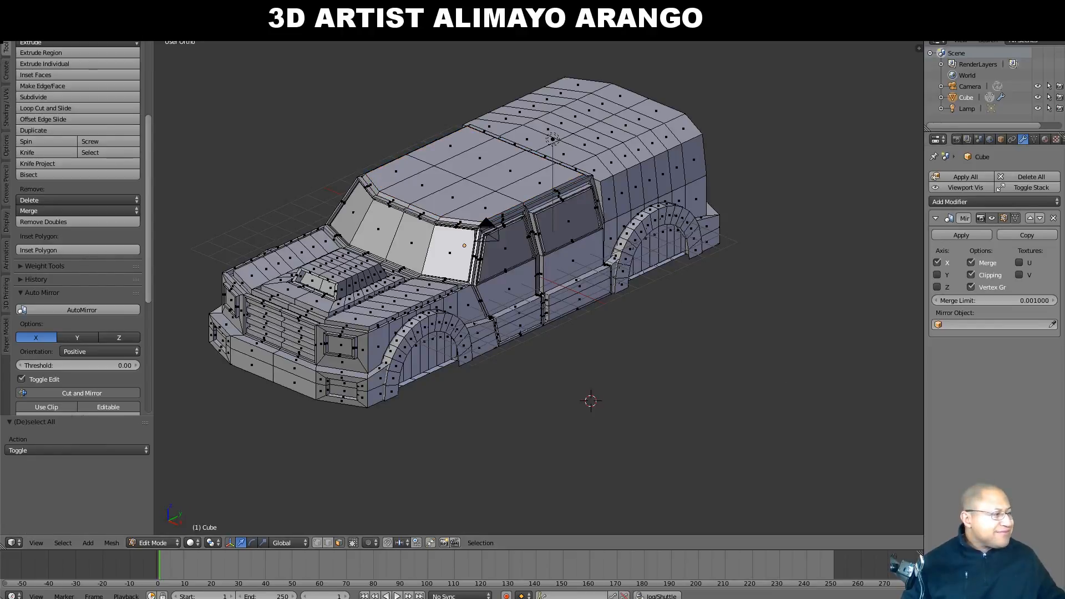
{"action": "left_click", "coordinate": [773, 340]}
{"action": "left_click", "coordinate": [758, 344]}
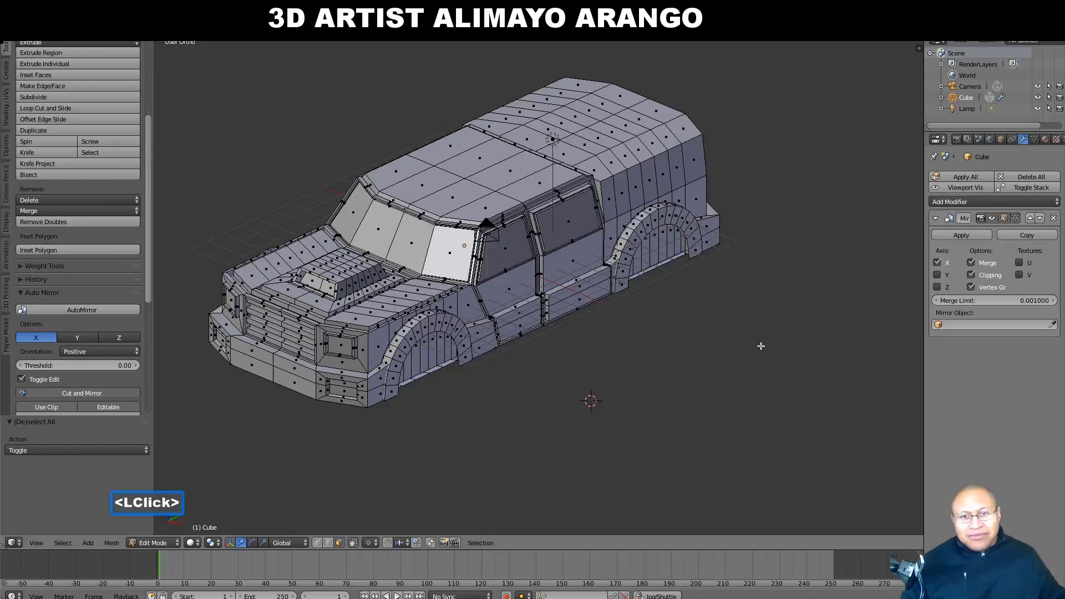
- Circle-select two separate crosswise bands of faces on the rear roof, extrude them in place, and scale them to about 0.903
{"action": "scroll", "coordinate": [770, 243], "scroll_direction": "up", "scroll_amount": 1}
{"action": "middle_click_drag", "start_coordinate": [787, 182], "coordinate": [724, 304], "text": "shift"}
{"action": "scroll", "coordinate": [720, 306], "scroll_direction": "up", "scroll_amount": 1}
{"action": "scroll", "coordinate": [721, 307], "scroll_direction": "up", "scroll_amount": 1}
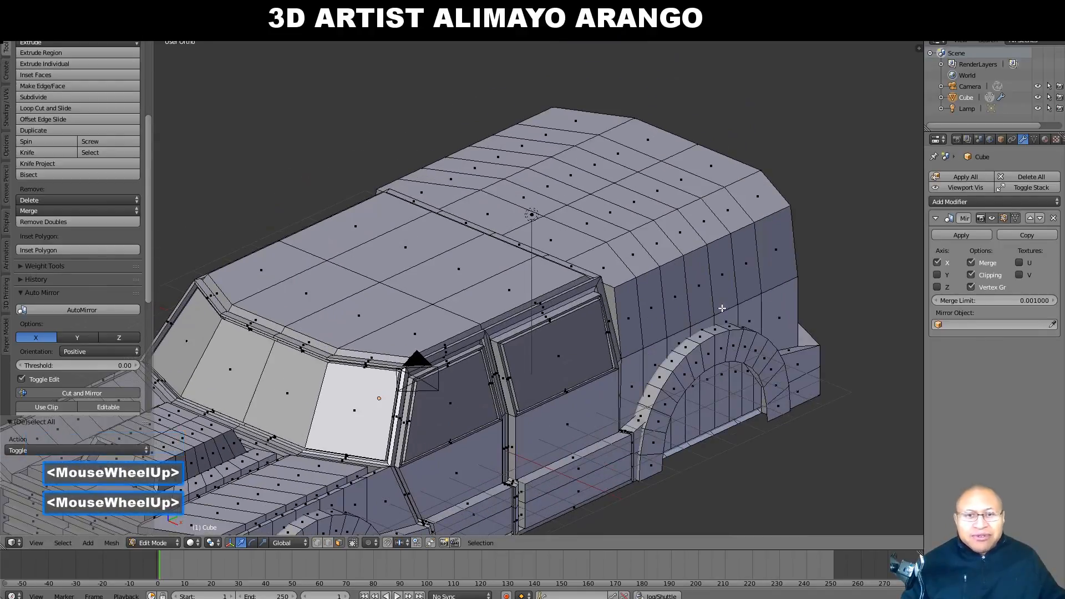
{"action": "key", "text": "c"}
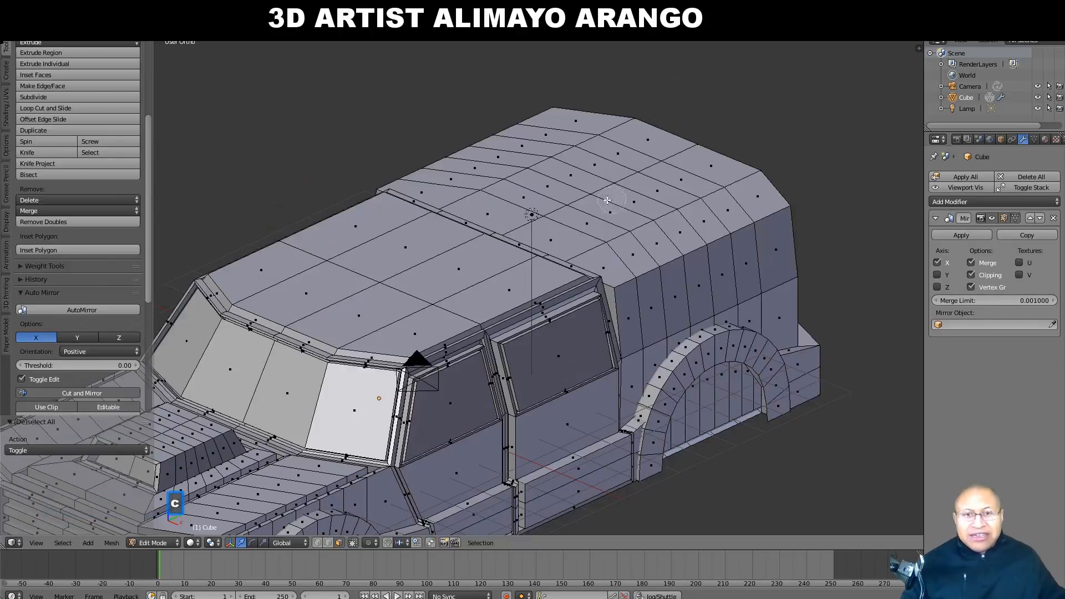
{"action": "left_click", "coordinate": [567, 201]}
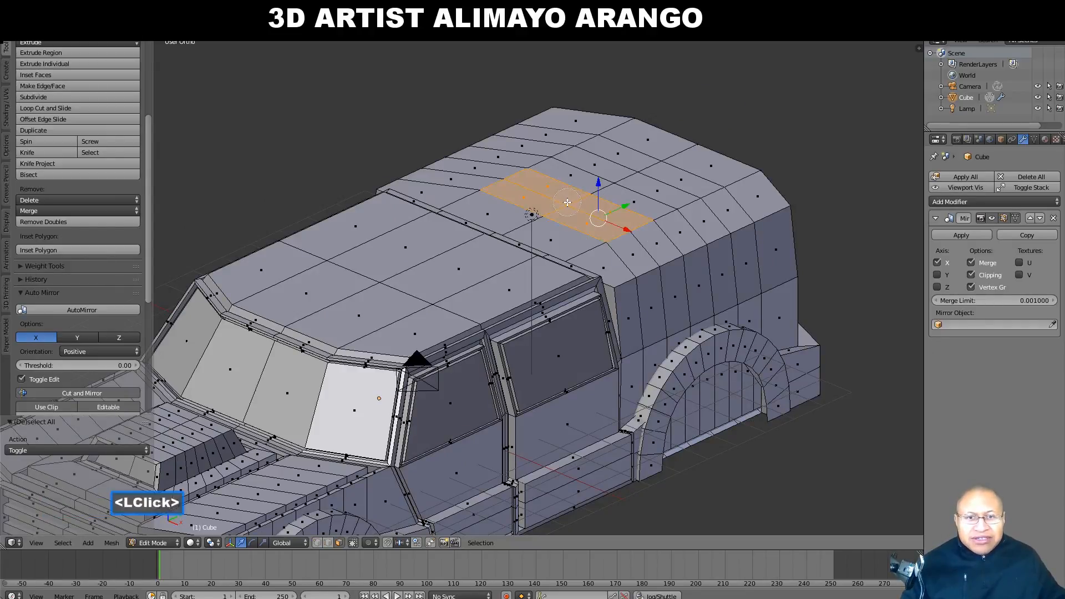
{"action": "left_click", "coordinate": [642, 167]}
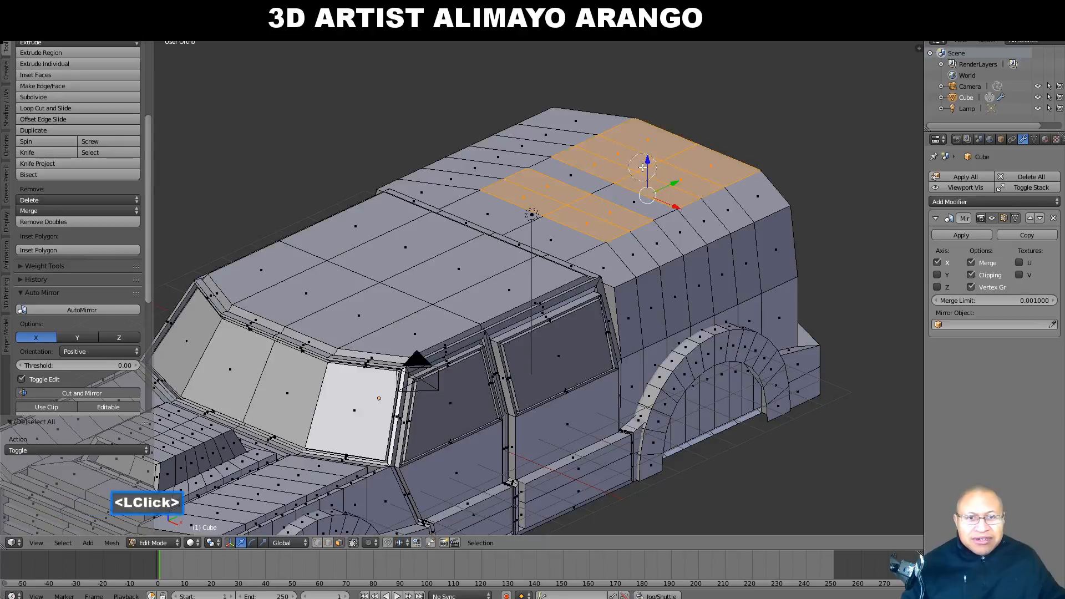
{"action": "middle_click", "coordinate": [693, 147]}
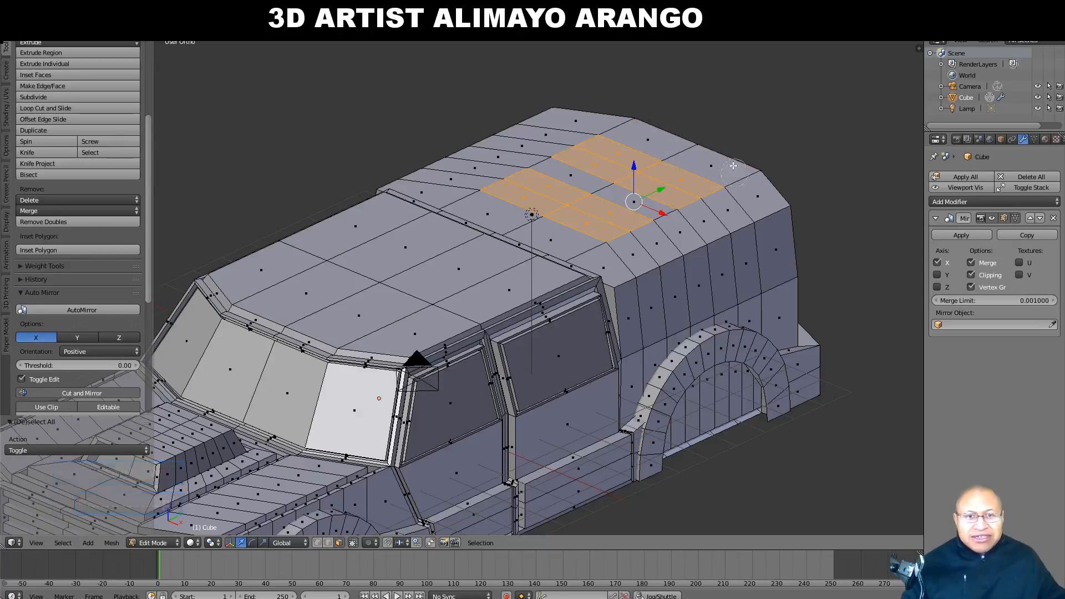
{"action": "right_click", "coordinate": [732, 127]}
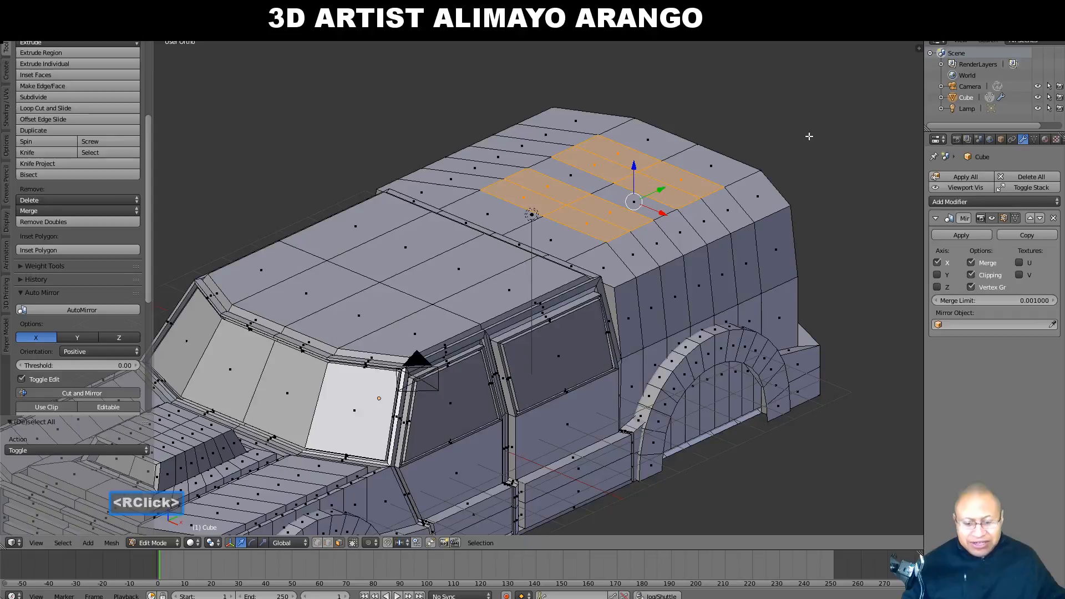
{"action": "key", "text": "e"}
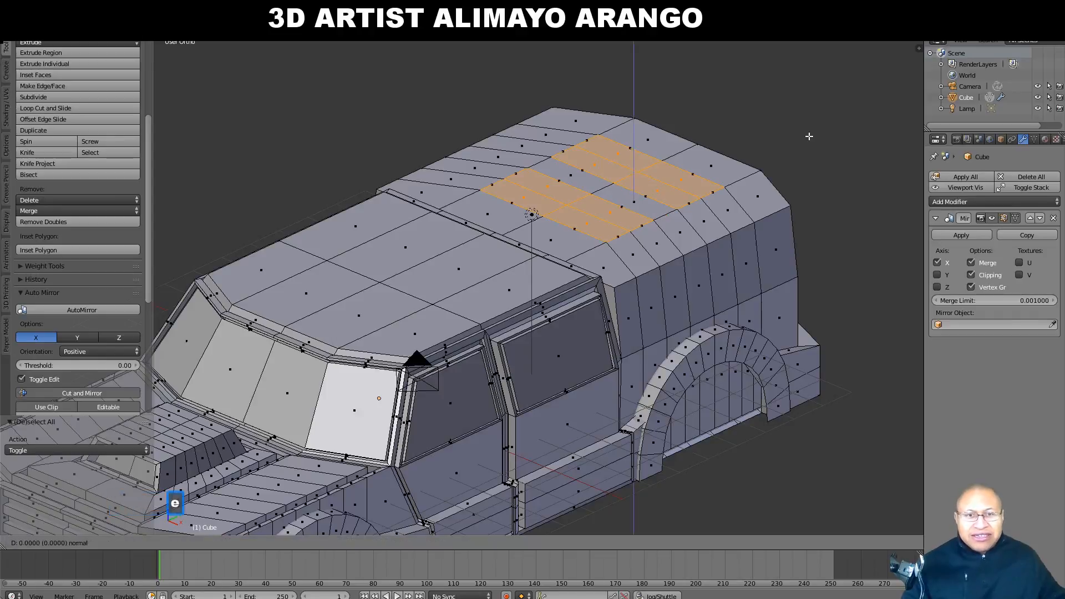
{"action": "right_click", "coordinate": [809, 136]}
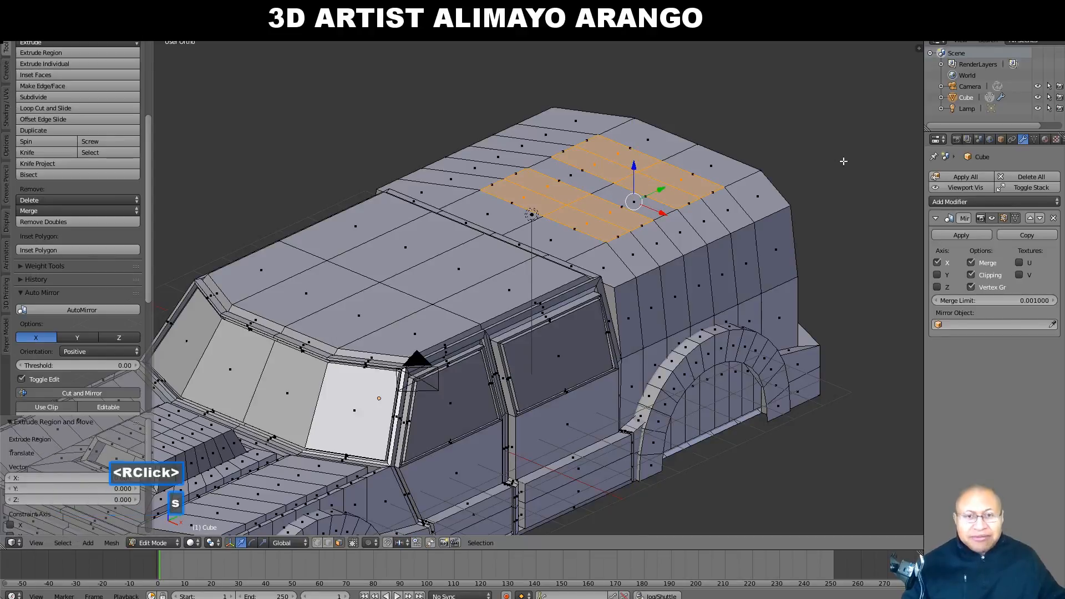
{"action": "key", "text": "s"}
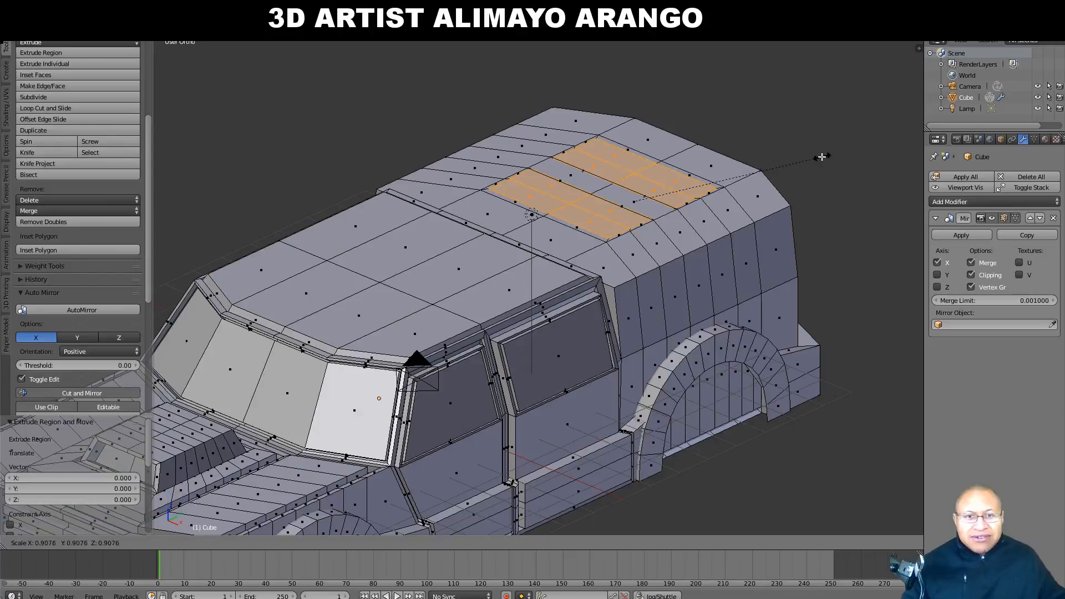
{"action": "left_click", "coordinate": [820, 157]}
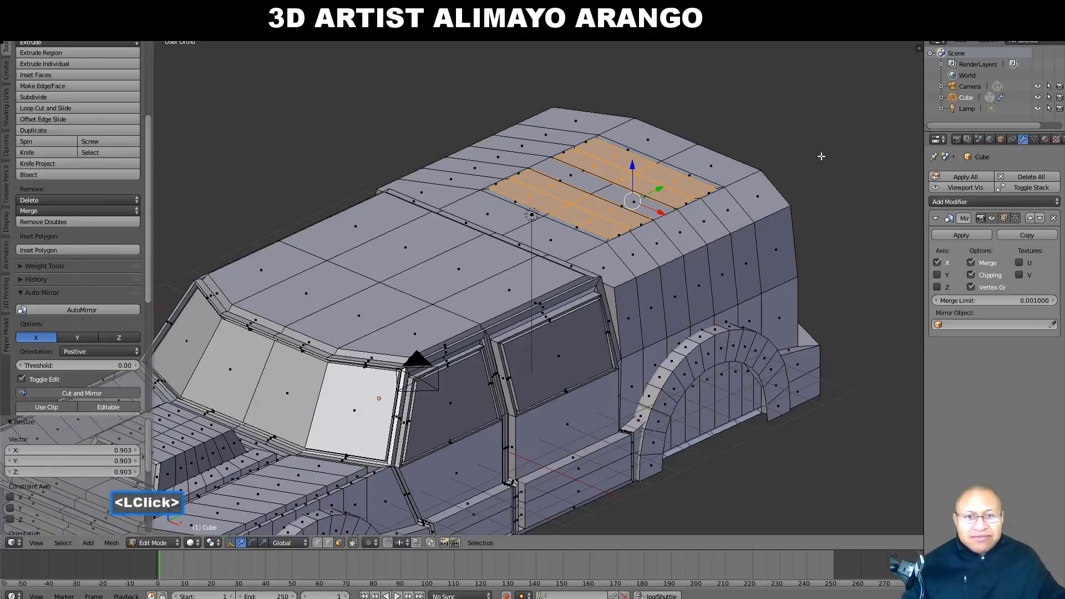
- Extrude the two rear roof bands and sink them slightly along Z, and extrude them again in place scaled to about 0.918
{"action": "key", "text": "e"}
{"action": "right_click", "coordinate": [783, 130]}
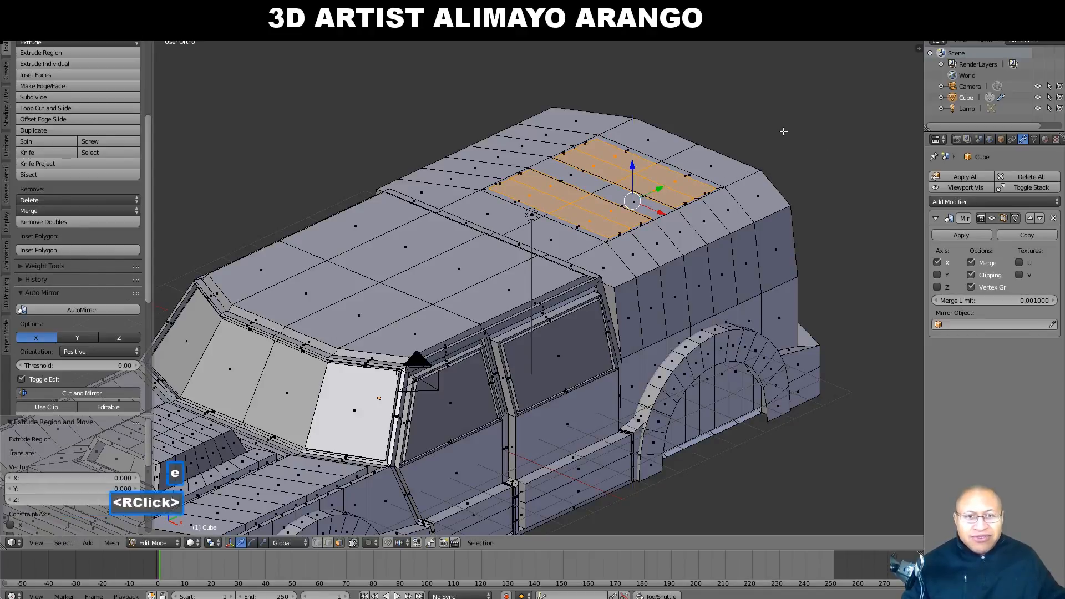
{"action": "left_click_drag", "start_coordinate": [634, 162], "coordinate": [631, 166]}
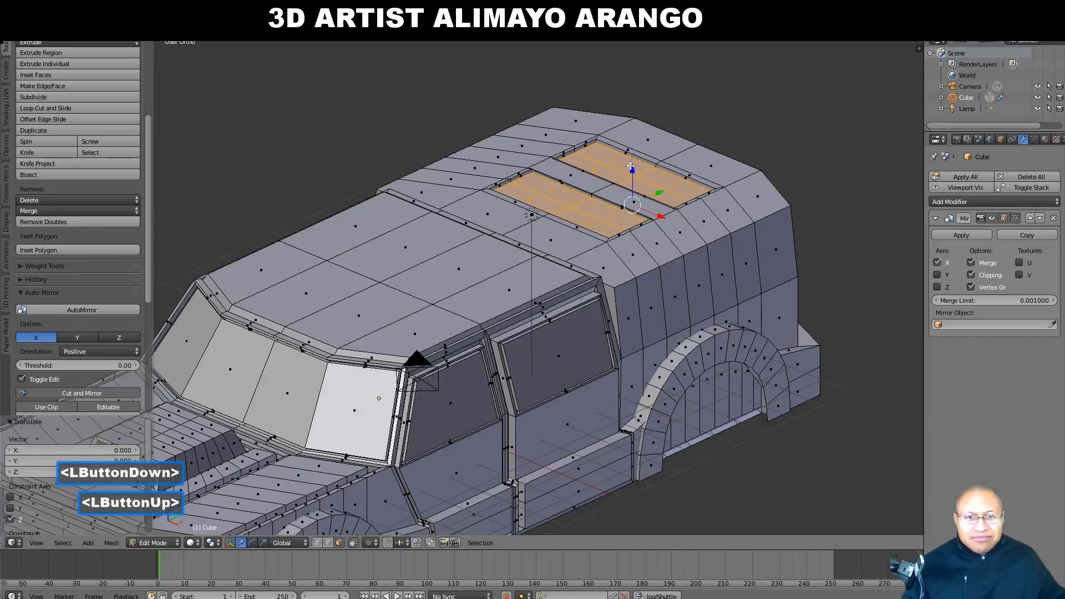
{"action": "key", "text": "e"}
{"action": "right_click", "coordinate": [779, 146]}
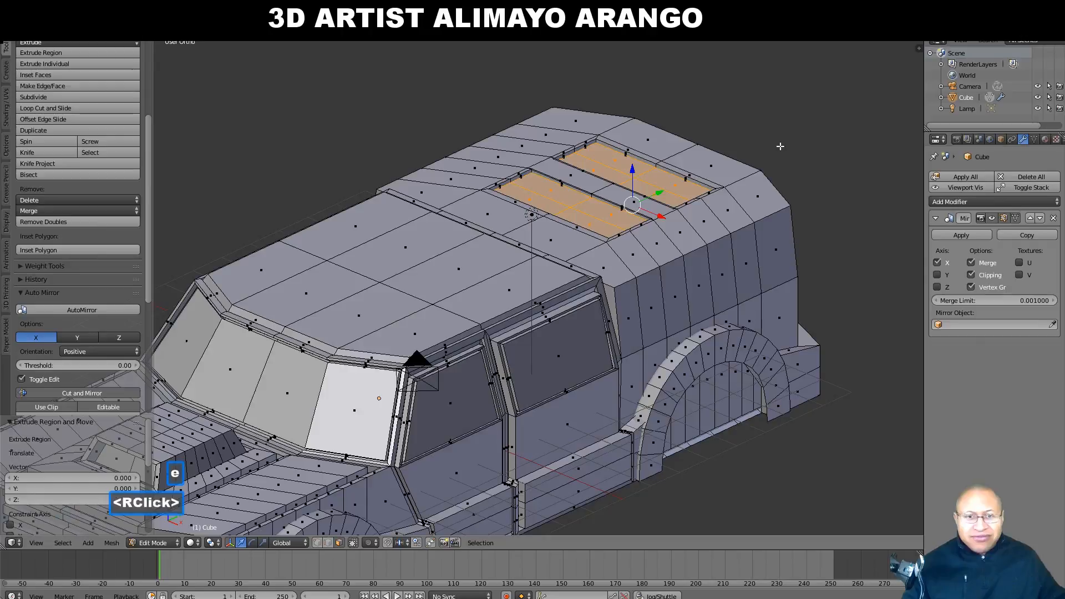
{"action": "key", "text": "s"}
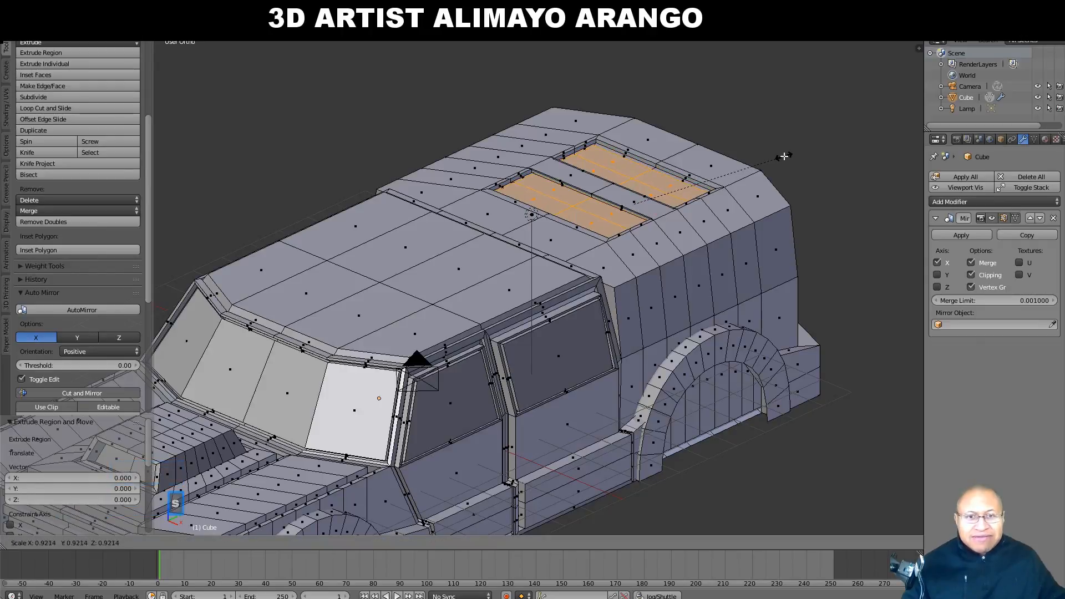
{"action": "left_click", "coordinate": [783, 156]}
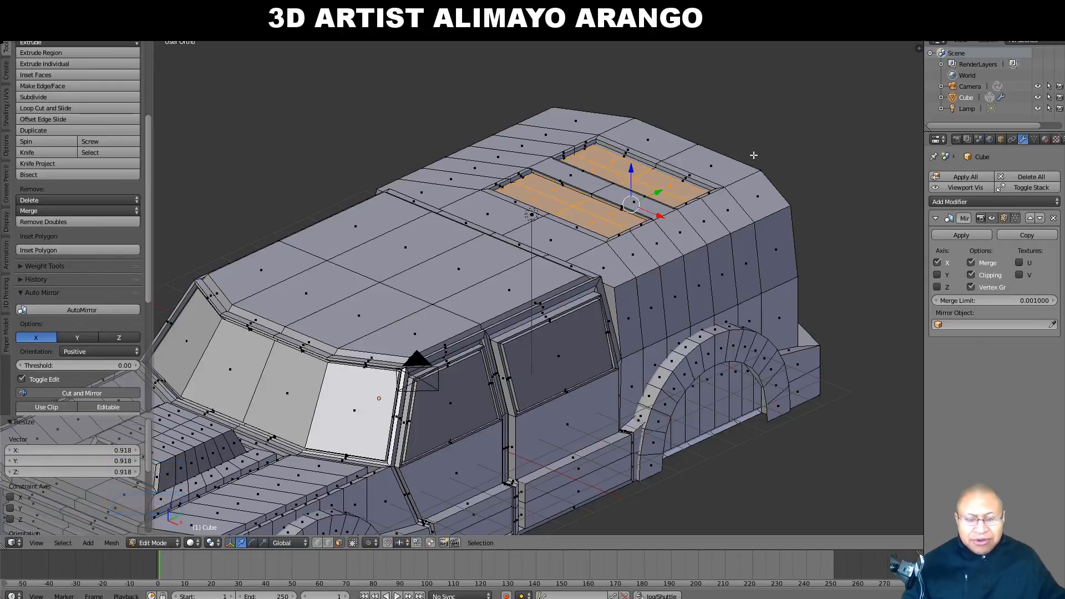
- Extrude the two sunken rear roof bands again, raise them along Z above the roof surface, and deselect them
{"action": "key", "text": "e"}
{"action": "right_click", "coordinate": [651, 169]}
{"action": "left_click_drag", "start_coordinate": [631, 167], "coordinate": [651, 162]}
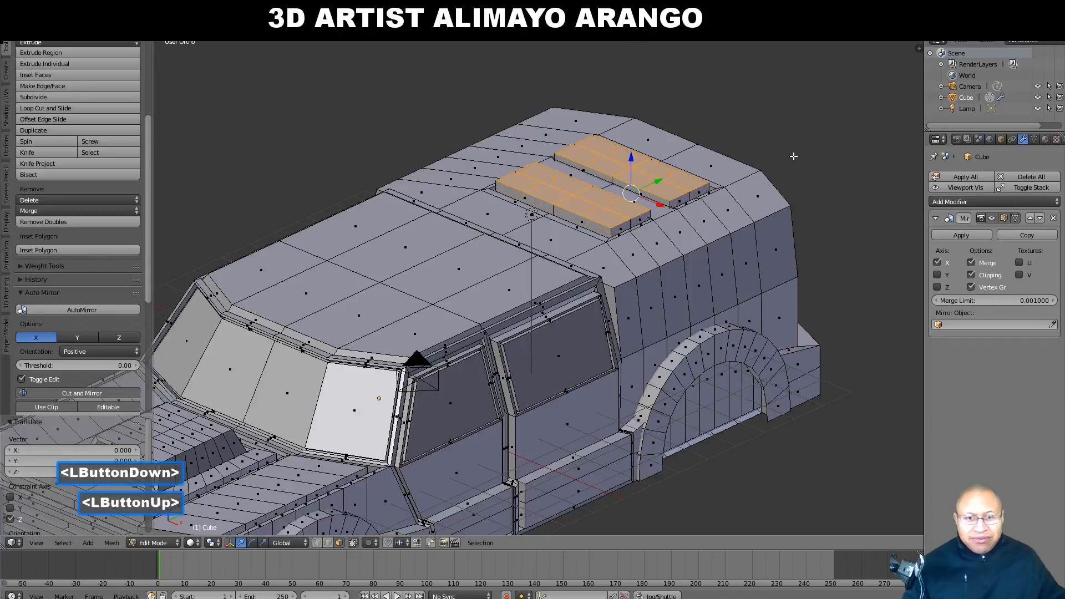
{"action": "mouse_move", "coordinate": [817, 206]}
{"action": "middle_mouse_down"}
{"action": "mouse_move", "coordinate": [718, 214]}
{"action": "mouse_move", "coordinate": [801, 201]}
{"action": "middle_mouse_up"}
{"action": "key", "text": "a"}
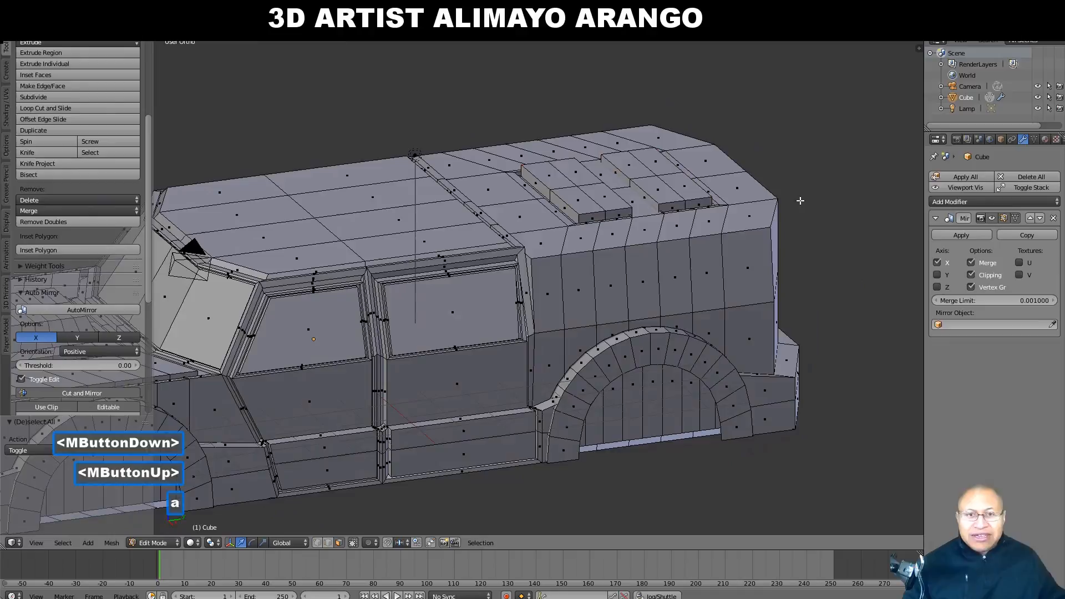
- Select all rear body faces above the bumper, extrude them in place, and scale the new faces to 0.95
{"action": "scroll", "coordinate": [801, 201], "scroll_direction": "down", "scroll_amount": 1}
{"action": "scroll", "coordinate": [584, 294], "scroll_direction": "down", "scroll_amount": 2}
{"action": "middle_click_drag", "start_coordinate": [584, 293], "coordinate": [691, 323]}
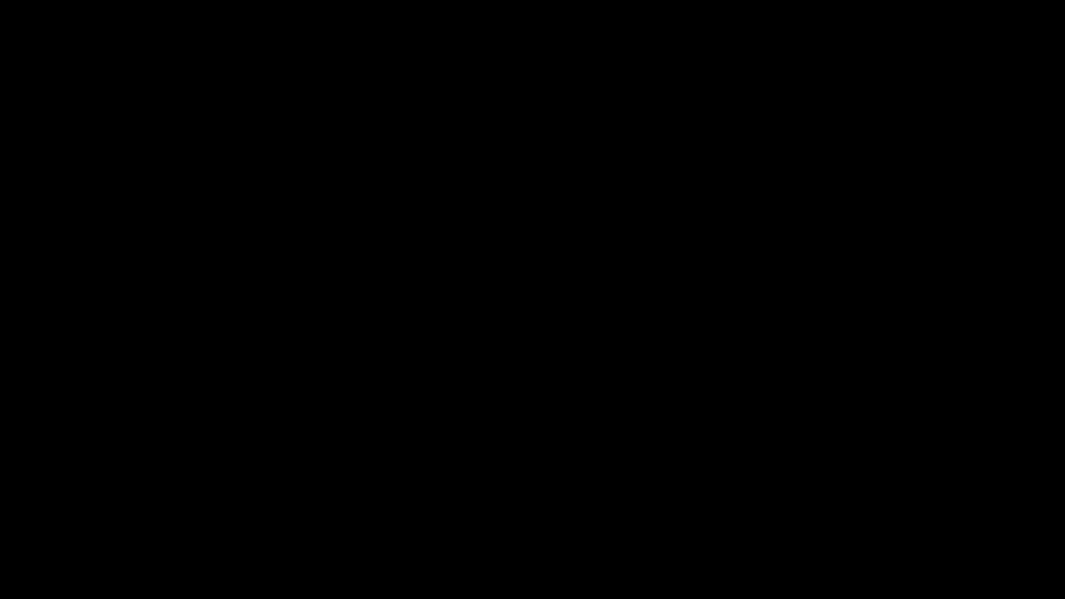
{"action": "left_click", "coordinate": [845, 369]}
{"action": "left_click", "coordinate": [809, 335]}
{"action": "middle_click_drag", "start_coordinate": [809, 336], "coordinate": [655, 292]}
{"action": "middle_click_drag", "start_coordinate": [722, 286], "coordinate": [549, 351], "text": "shift"}
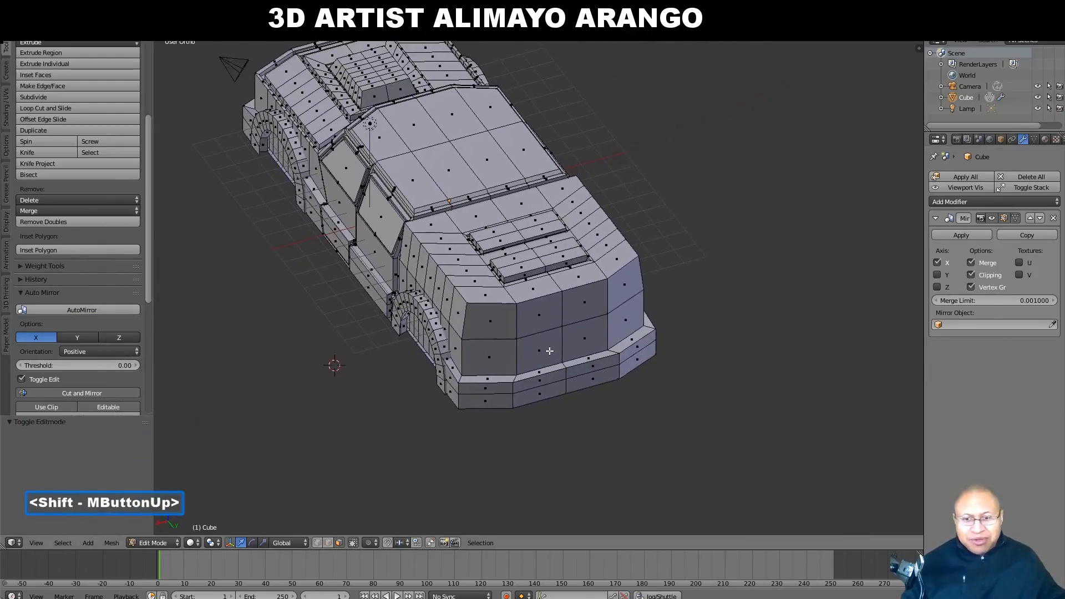
{"action": "left_click", "coordinate": [524, 339]}
{"action": "right_click", "coordinate": [688, 398]}
{"action": "key", "text": "e"}
{"action": "right_click", "coordinate": [687, 398]}
{"action": "type", "text": "s"}
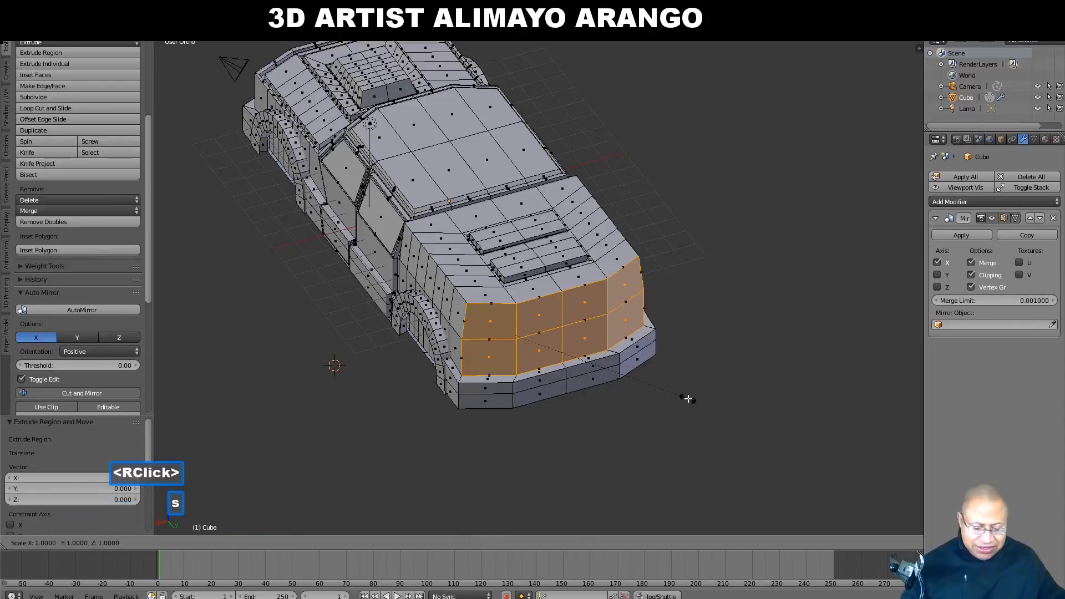
{"action": "type", "text": ".95"}
{"action": "key", "text": "Return"}
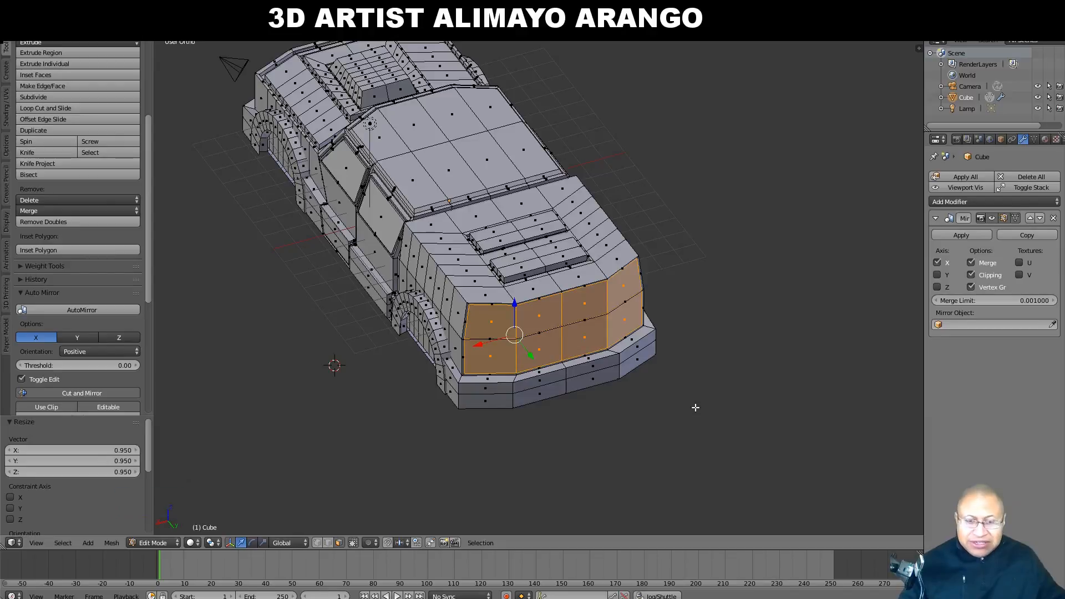
- Extrude the inset rear body faces and push them slightly into the body along Y
{"action": "key", "text": "e"}
{"action": "right_click", "coordinate": [695, 407]}
{"action": "middle_click_drag", "start_coordinate": [694, 406], "coordinate": [550, 352]}
{"action": "left_click_drag", "start_coordinate": [550, 349], "coordinate": [548, 347]}
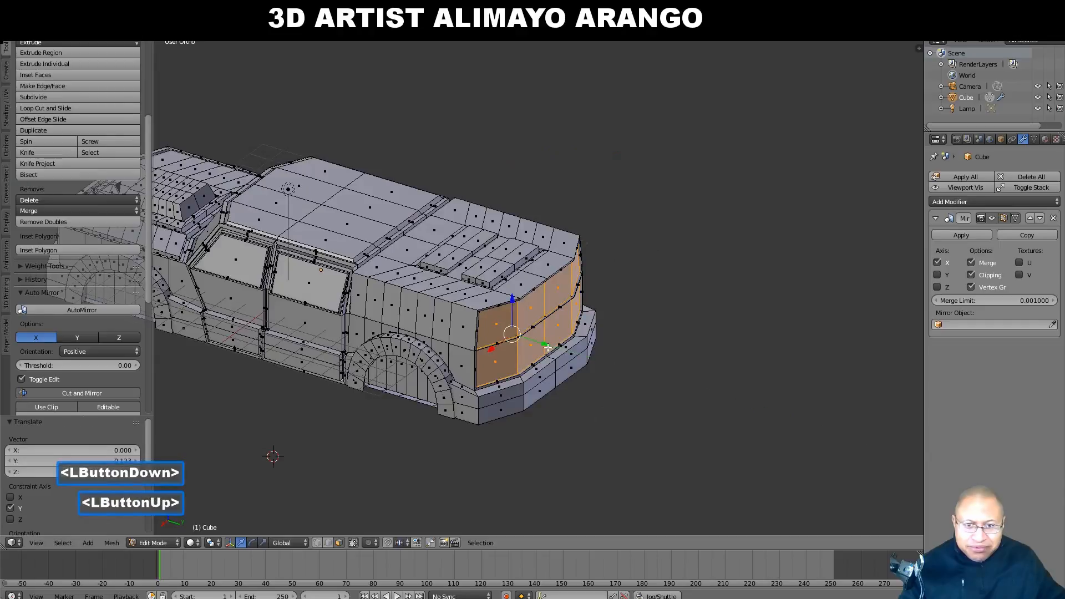
- Extrude the recessed rear body faces in place and scale the new faces to 0.95
{"action": "key", "text": "e"}
{"action": "right_click", "coordinate": [667, 392]}
{"action": "key", "text": "s"}
{"action": "key", "text": "period"}
{"action": "key", "text": "9"}
{"action": "key", "text": "5"}
{"action": "key", "text": "Return"}
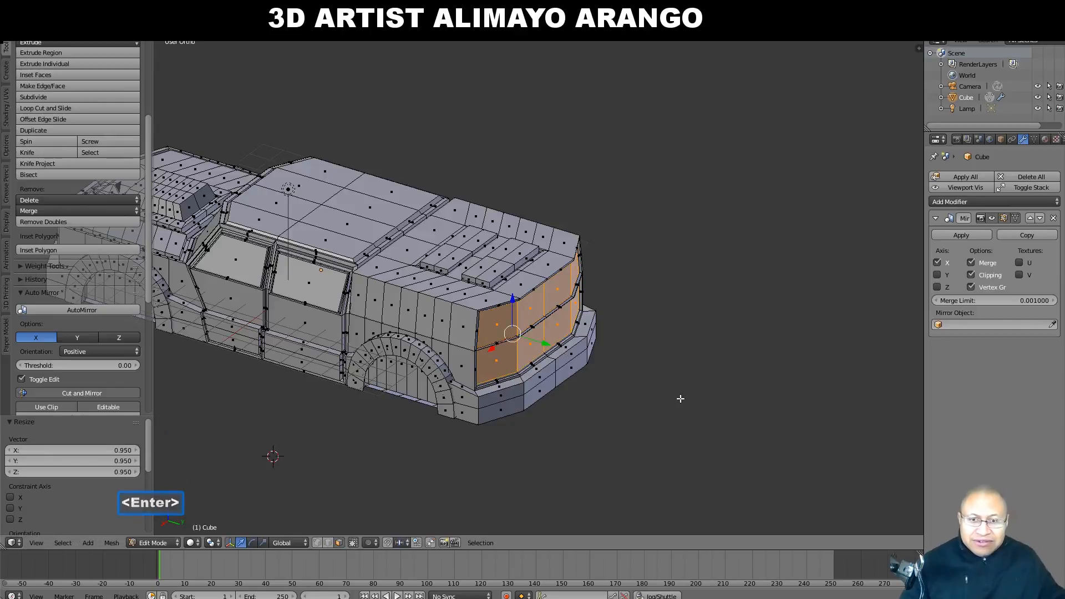
- Extrude the rear body faces again, pull them outward along Y into a raised panel, and deselect them
{"action": "key", "text": "e"}
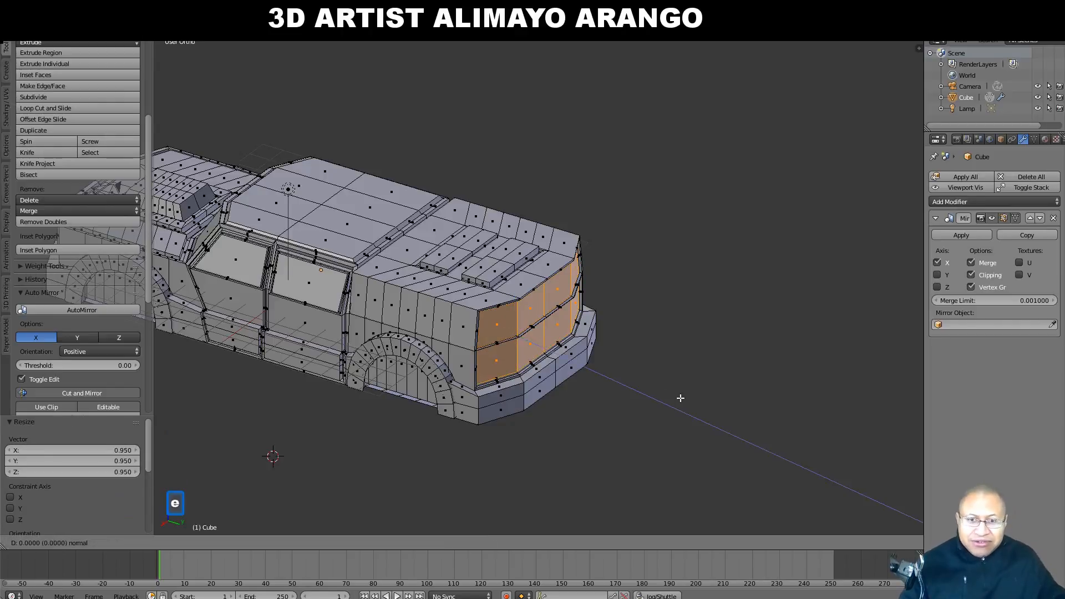
{"action": "right_click", "coordinate": [681, 397]}
{"action": "left_click_drag", "start_coordinate": [542, 344], "coordinate": [550, 347]}
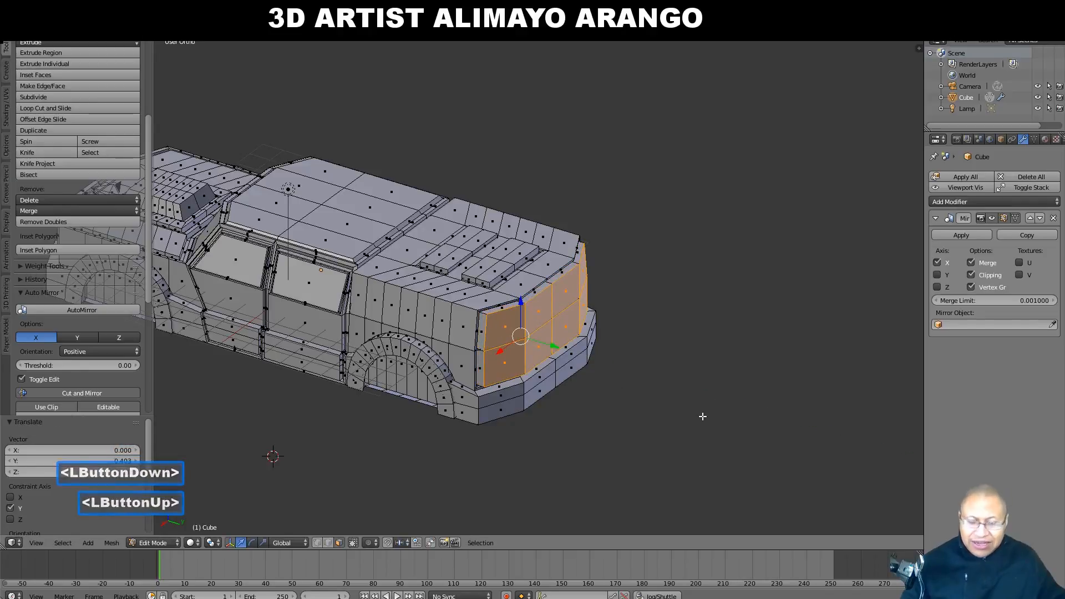
{"action": "key", "text": "a"}
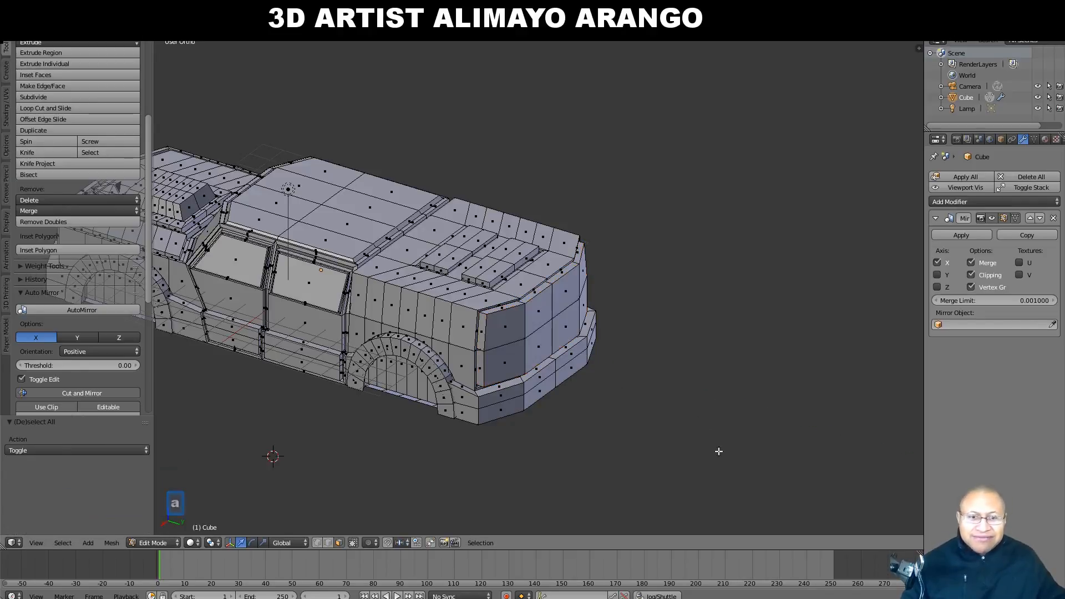
- Select the upper and lower faces of the rear bumper's angled corner, extrude them in place, and scale them to about 0.692
{"action": "left_click", "coordinate": [965, 460]}
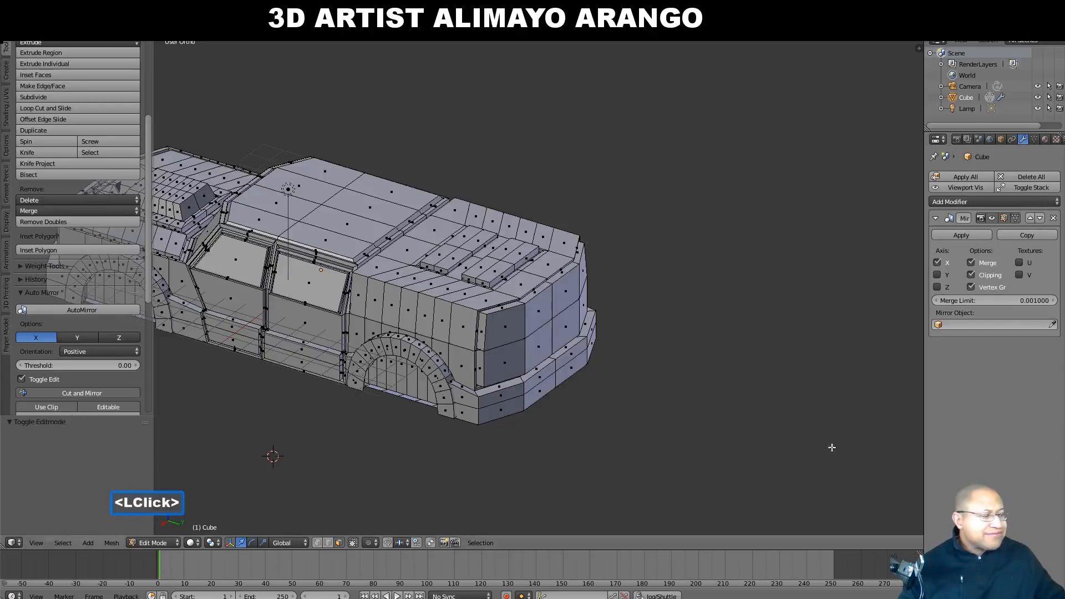
{"action": "left_click", "coordinate": [610, 428]}
{"action": "middle_click_drag", "start_coordinate": [619, 455], "coordinate": [625, 388], "text": "shift"}
{"action": "middle_click_drag", "start_coordinate": [651, 428], "coordinate": [637, 339], "text": "ctrl"}
{"action": "left_click", "coordinate": [587, 365]}
{"action": "double_click", "coordinate": [607, 395], "text": "shift"}
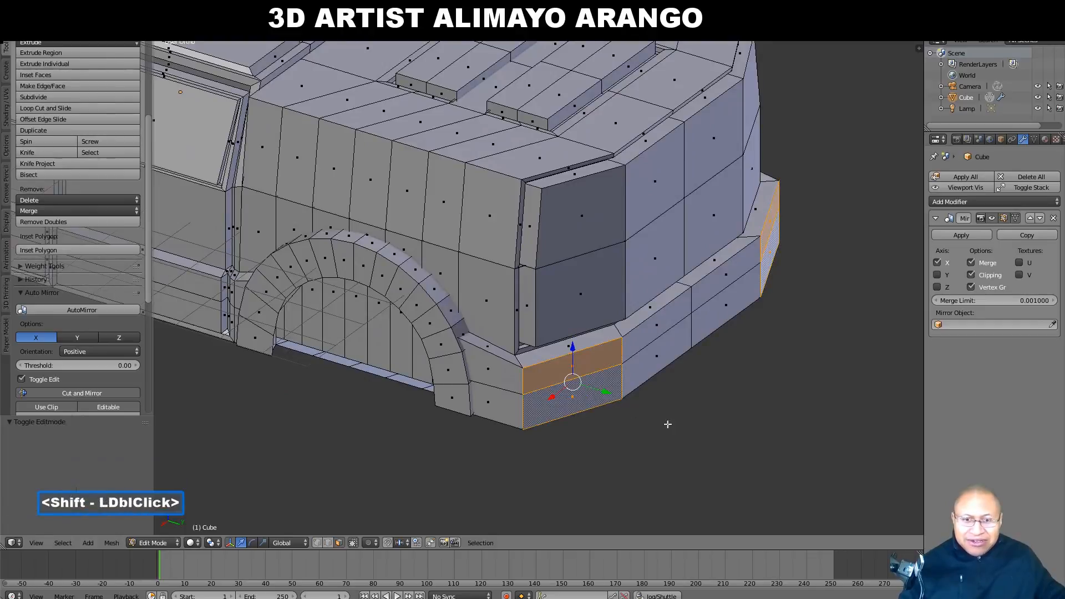
{"action": "key", "text": "e"}
{"action": "right_click", "coordinate": [782, 451]}
{"action": "key", "text": "s"}
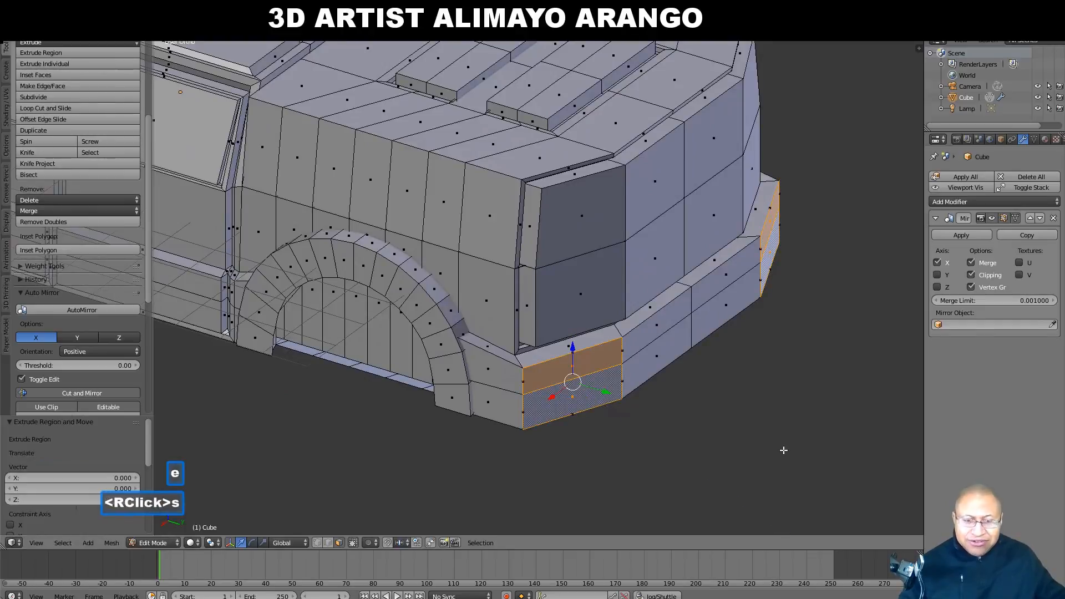
{"action": "left_click", "coordinate": [716, 427]}
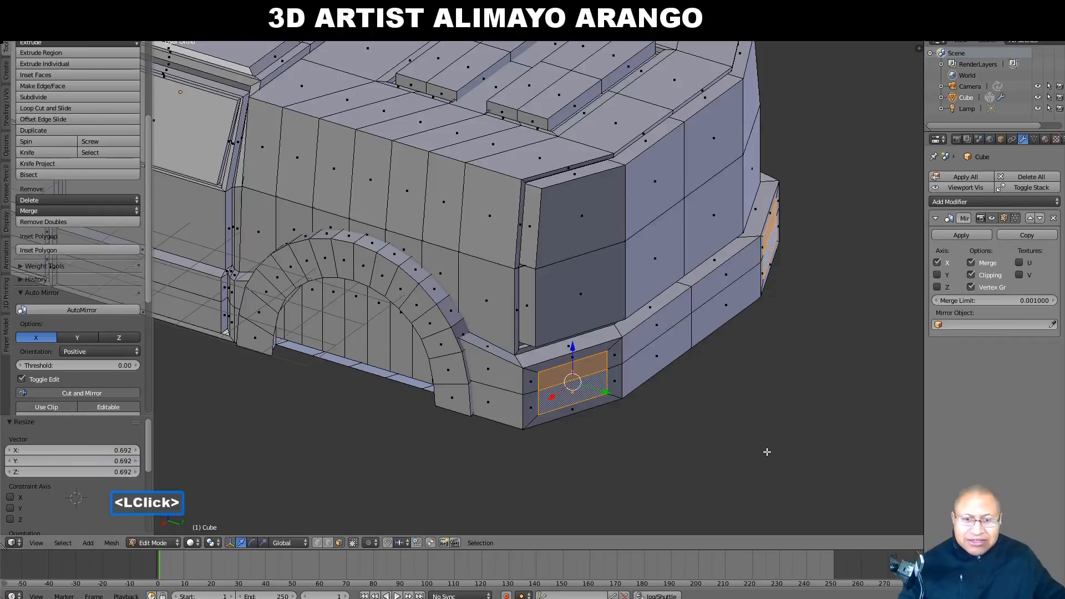
- Extrude the inset bumper corner faces and sink them slightly along Y, and extrude them again in place scaled to 0.95
{"action": "key", "text": "e"}
{"action": "right_click", "coordinate": [752, 449]}
{"action": "left_click_drag", "start_coordinate": [608, 393], "coordinate": [604, 391]}
{"action": "key", "text": "e"}
{"action": "right_click", "coordinate": [709, 416]}
{"action": "type", "text": "s.95"}
{"action": "key", "text": "Return"}
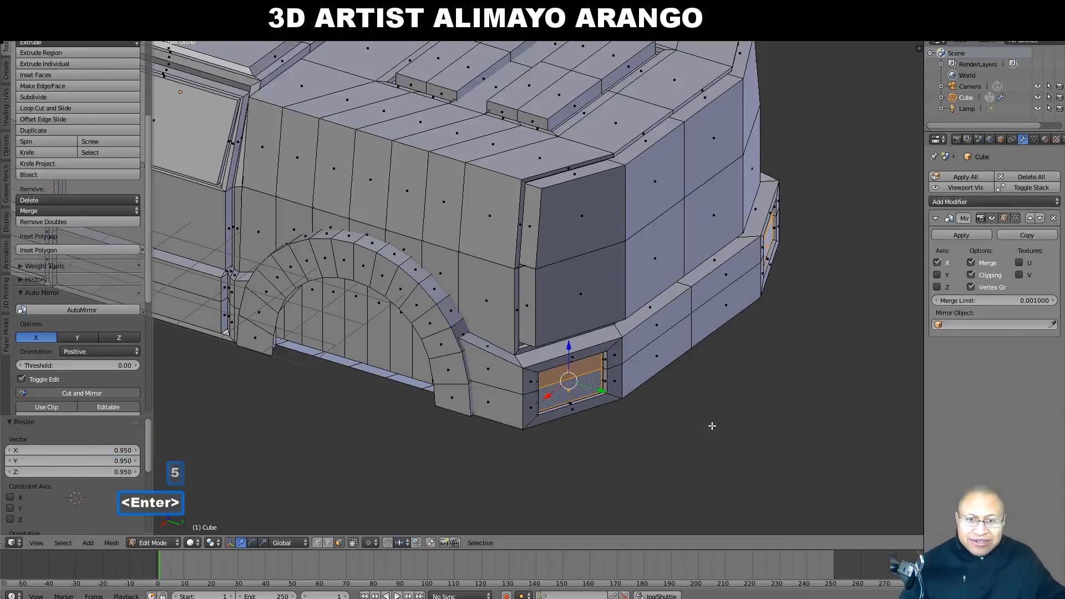
- Extrude the recessed bumper corner faces outward about 0.16 along their normal and deselect them
{"action": "key", "text": "e"}
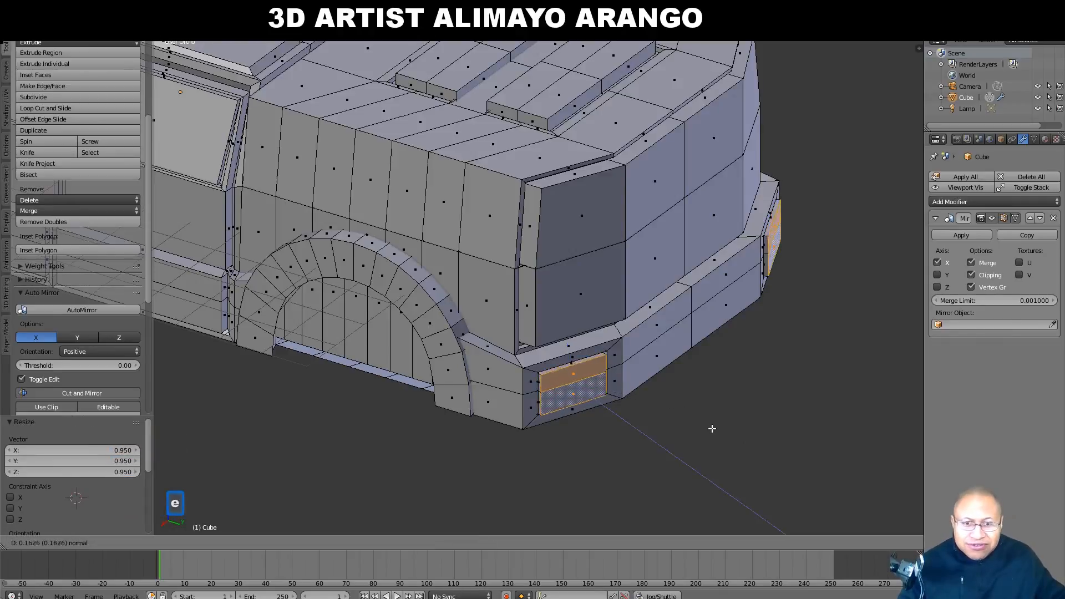
{"action": "left_click", "coordinate": [713, 429]}
{"action": "key", "text": "a"}
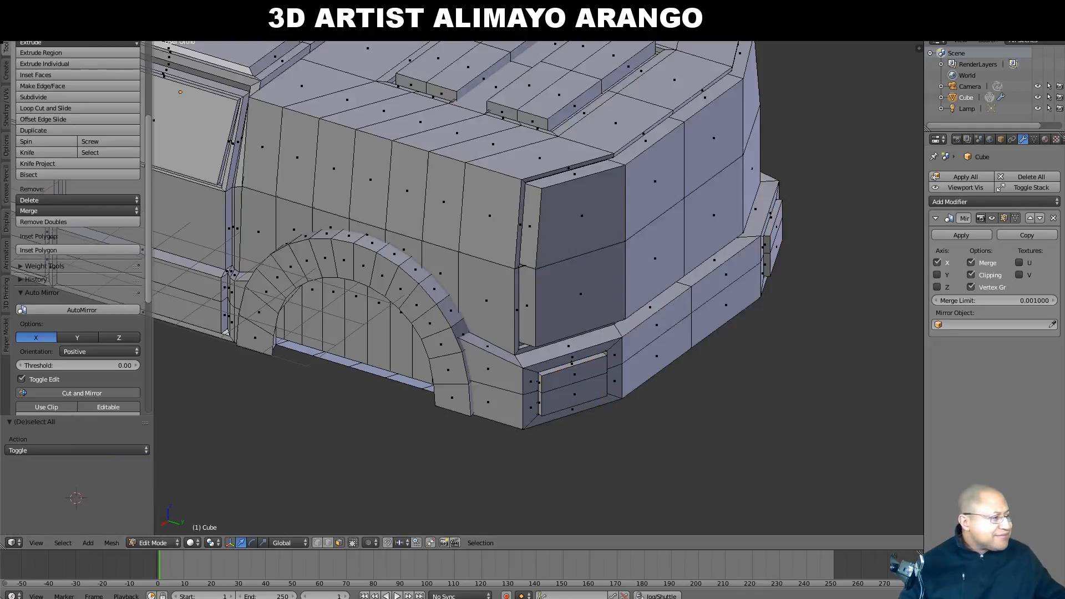
{"action": "left_click", "coordinate": [796, 331]}
{"action": "left_click", "coordinate": [777, 376]}
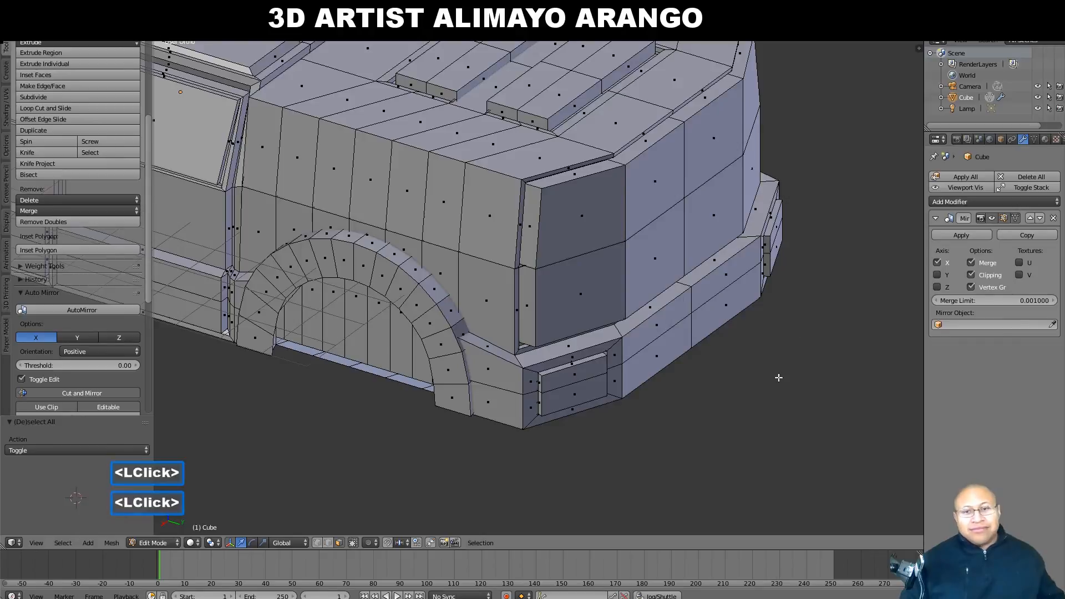
- Leave mesh editing of the SUV body by switching to Object Mode
{"action": "scroll", "coordinate": [777, 376], "scroll_direction": "down", "scroll_amount": 3}
{"action": "scroll", "coordinate": [766, 345], "scroll_direction": "down", "scroll_amount": 2}
{"action": "middle_click_drag", "start_coordinate": [466, 352], "coordinate": [525, 319]}
{"action": "middle_click_drag", "start_coordinate": [447, 376], "coordinate": [621, 247], "text": "shift"}
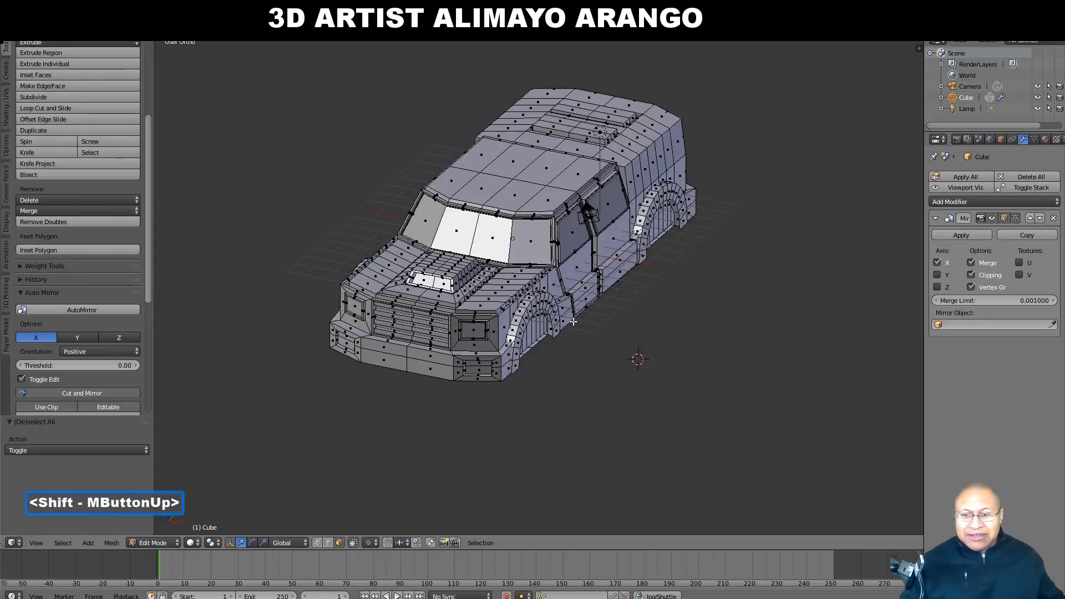
{"action": "left_click", "coordinate": [173, 542]}
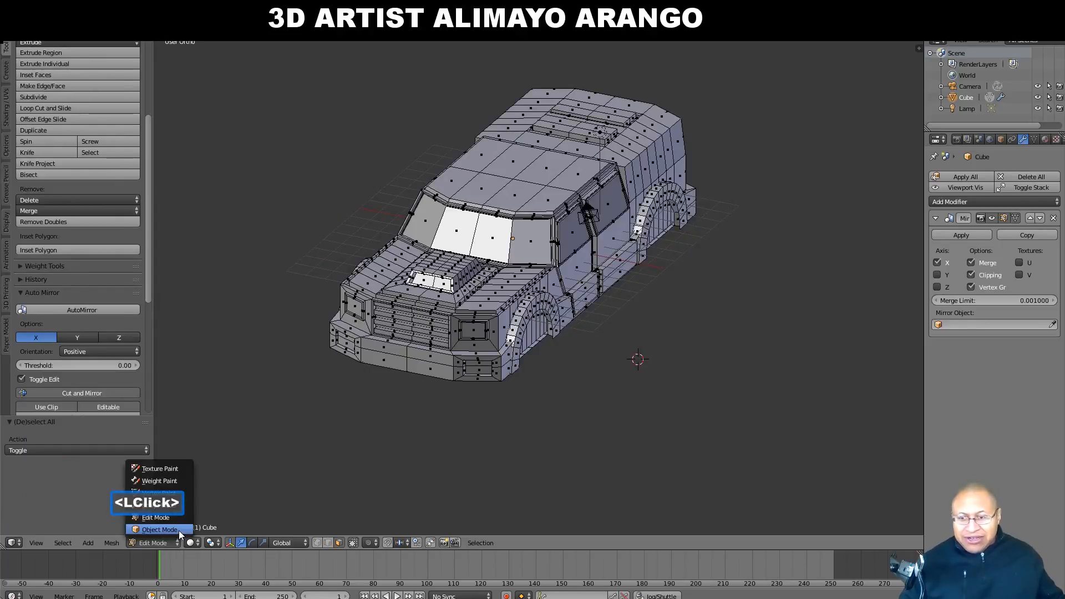
{"action": "left_click", "coordinate": [159, 529]}
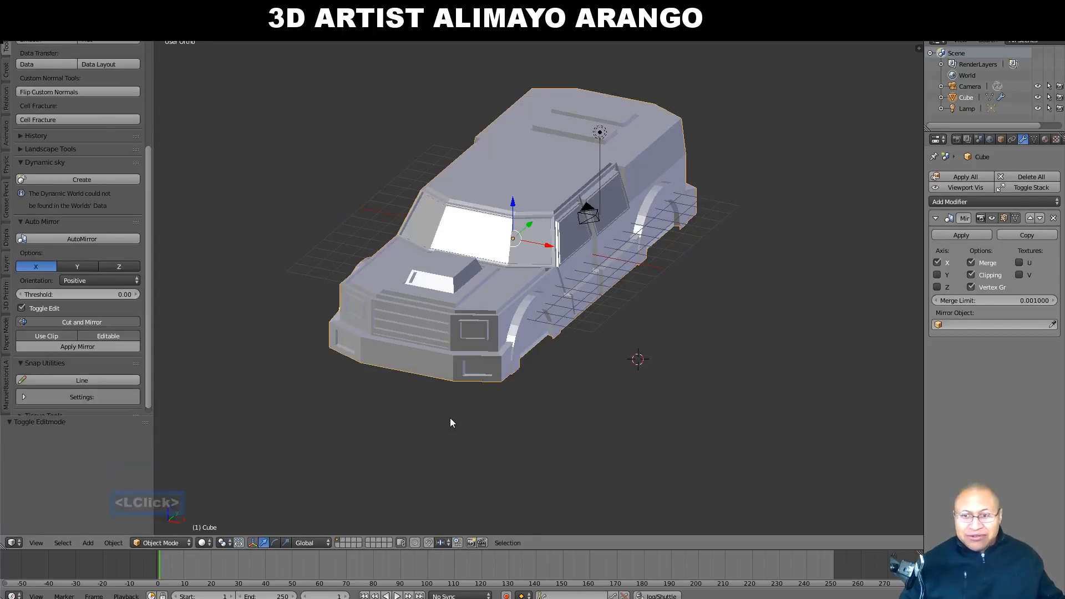
- Align the view to the front and reset the 3D cursor to the scene origin
{"action": "left_click", "coordinate": [7, 239]}
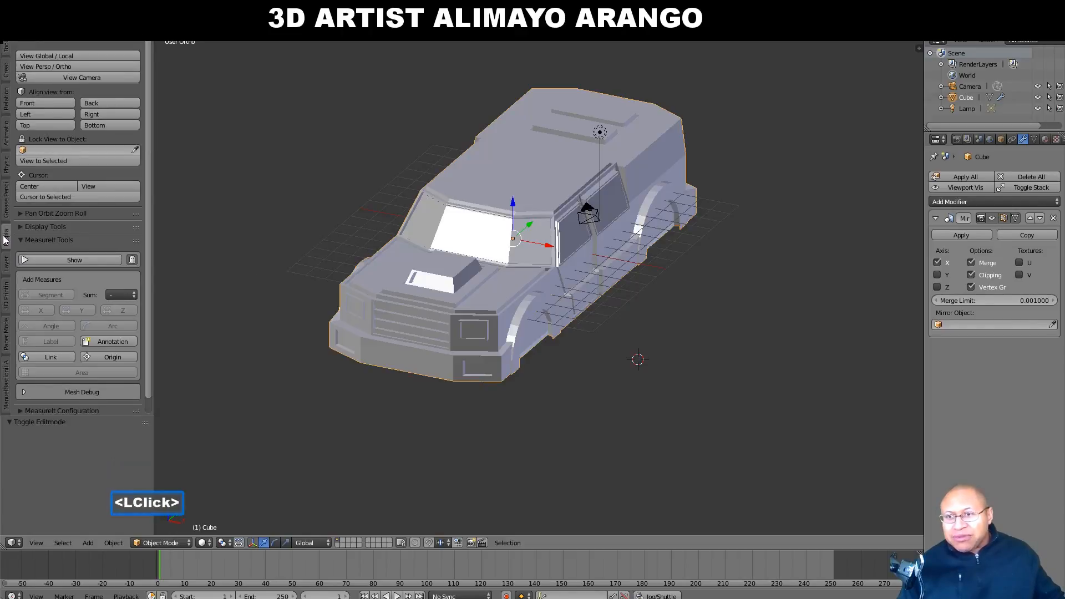
{"action": "left_click", "coordinate": [39, 102]}
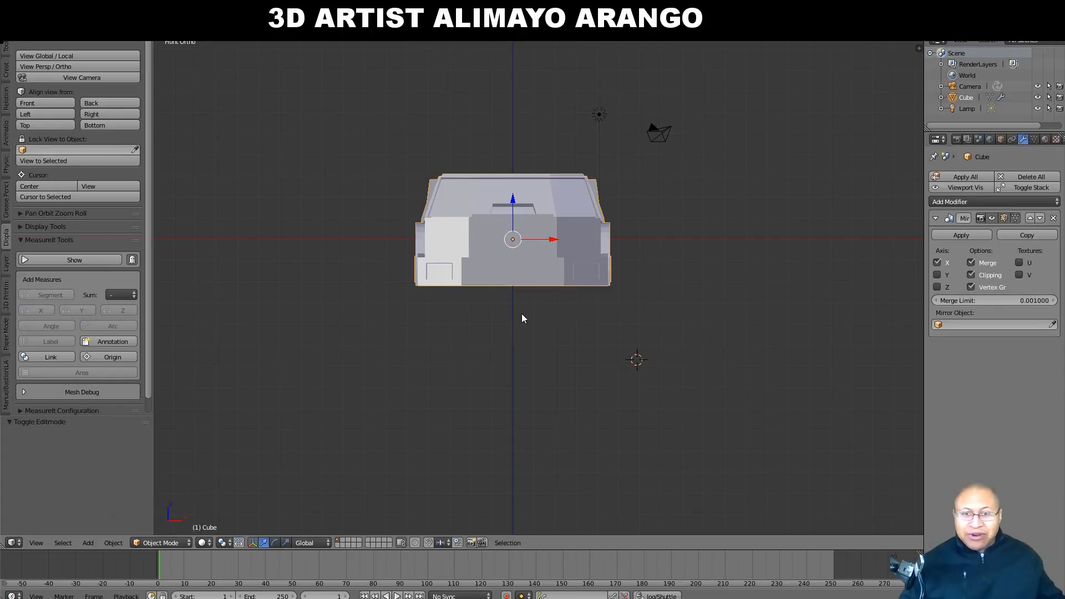
{"action": "key", "text": "shift+c"}
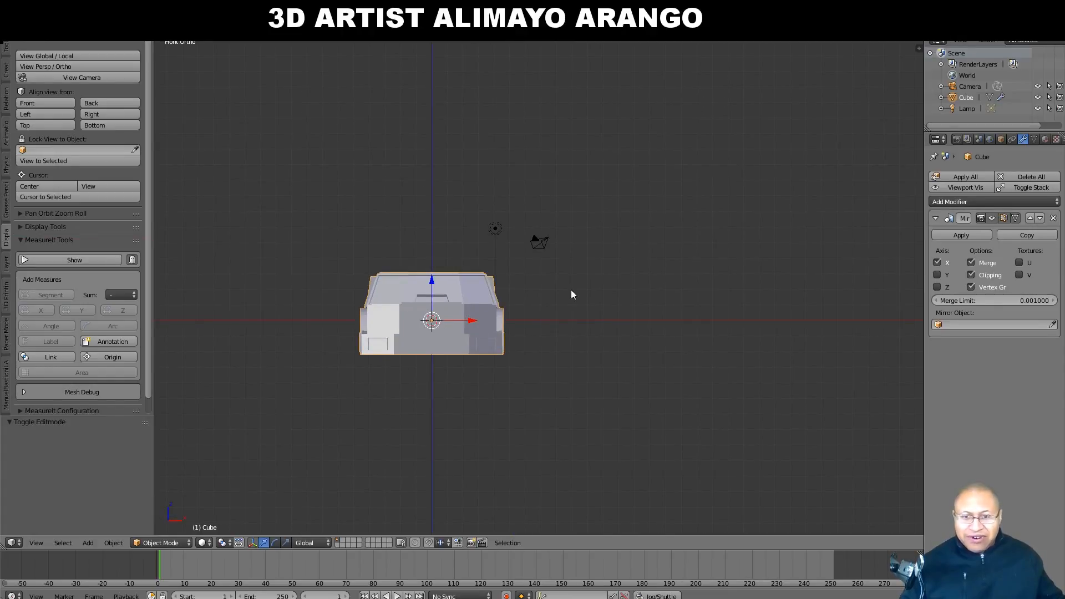
- Add a mesh cylinder at the scene origin with 8 vertices and its cap fill type set to Nothing
{"action": "middle_click_drag", "start_coordinate": [665, 270], "coordinate": [632, 308]}
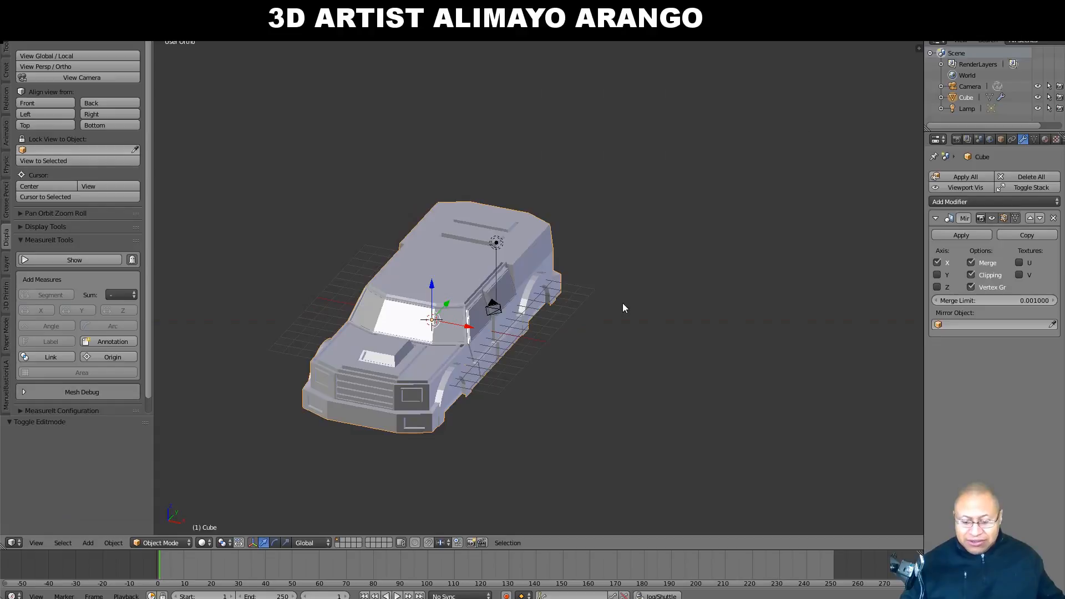
{"action": "key", "text": "shift+a"}
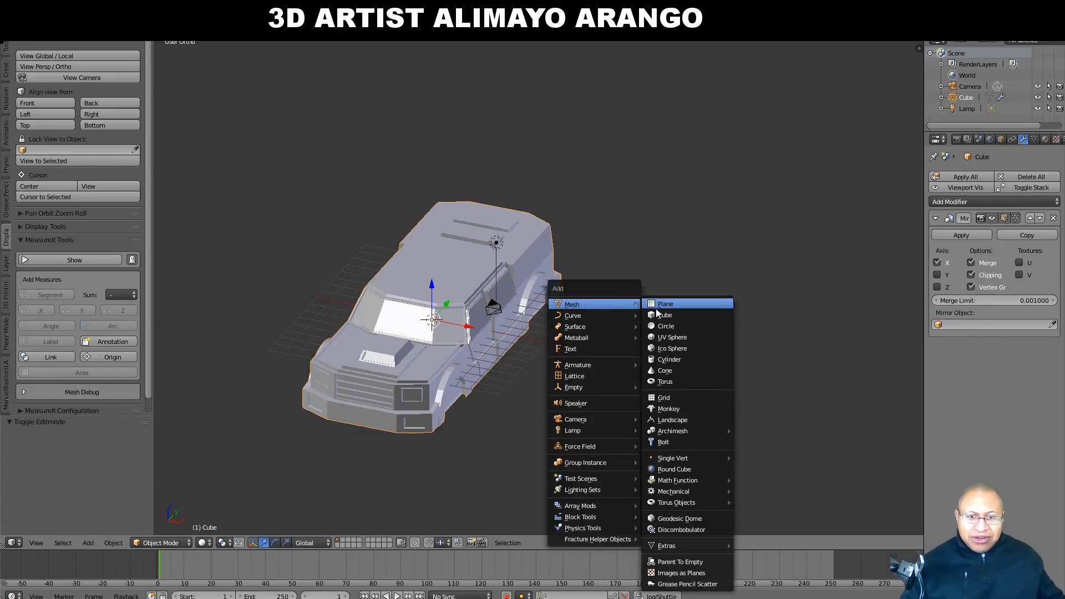
{"action": "left_click", "coordinate": [698, 360]}
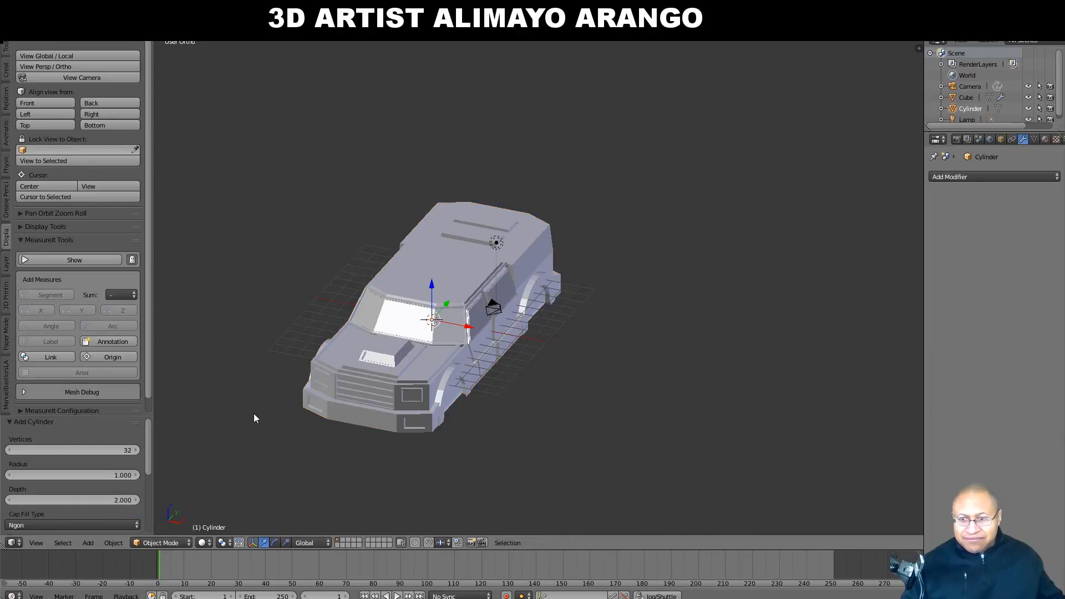
{"action": "left_click", "coordinate": [123, 450]}
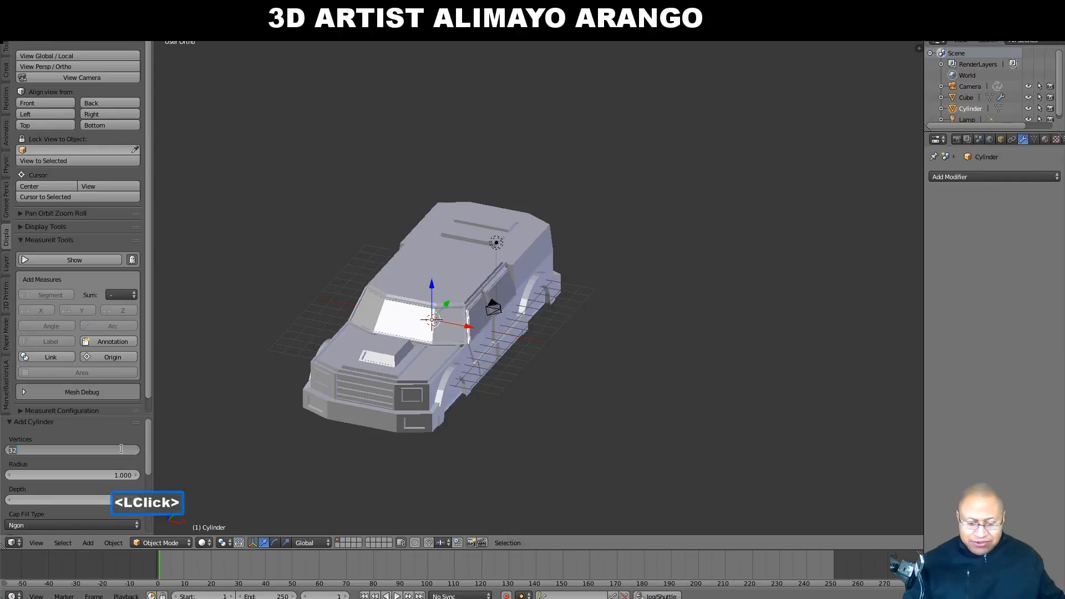
{"action": "type", "text": "8"}
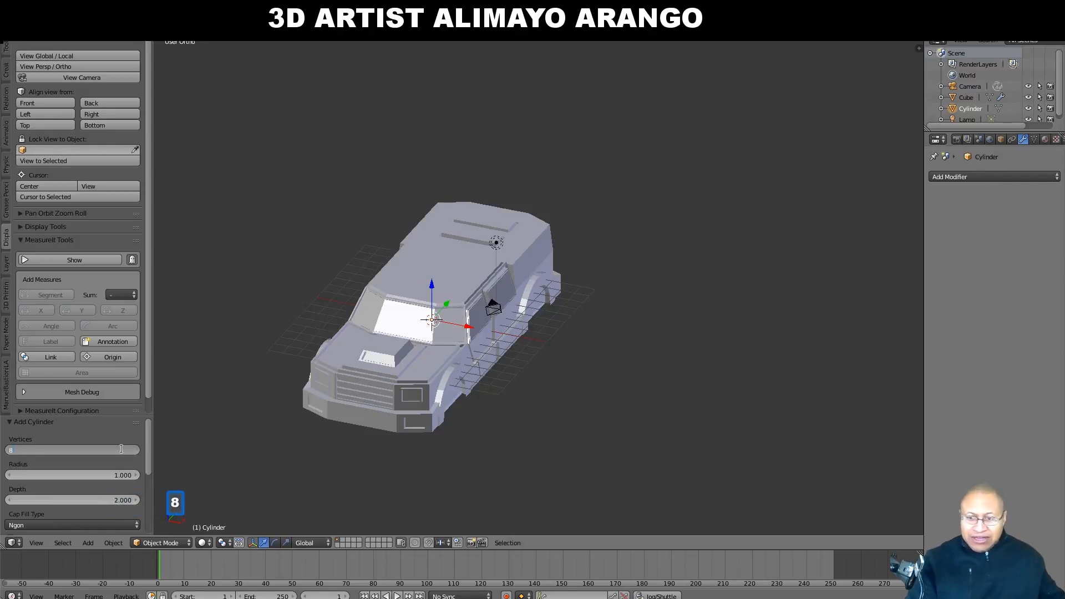
{"action": "key", "text": "Return"}
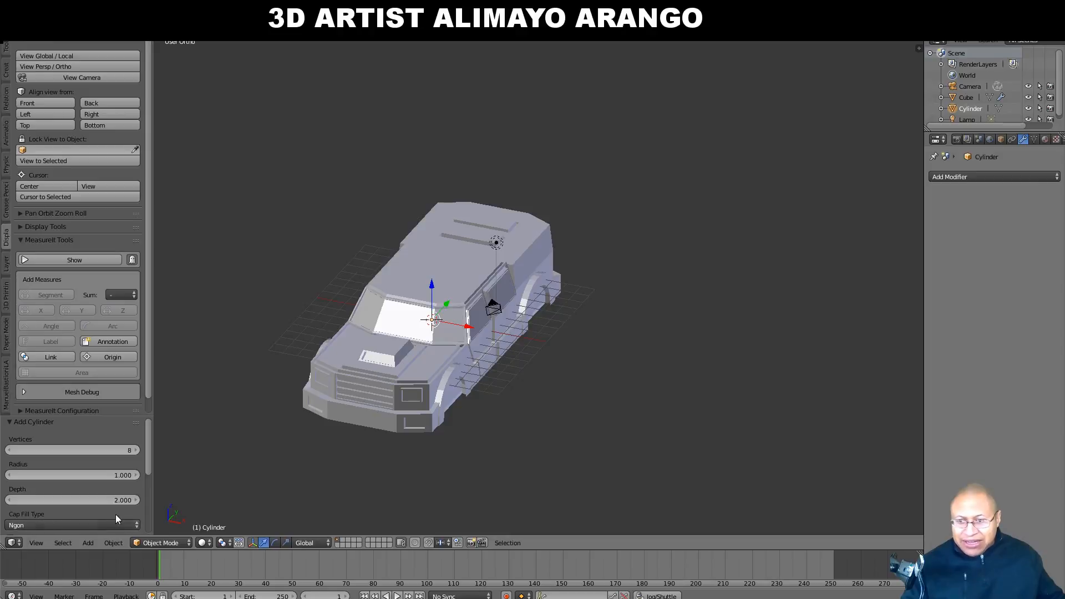
{"action": "left_click", "coordinate": [137, 527]}
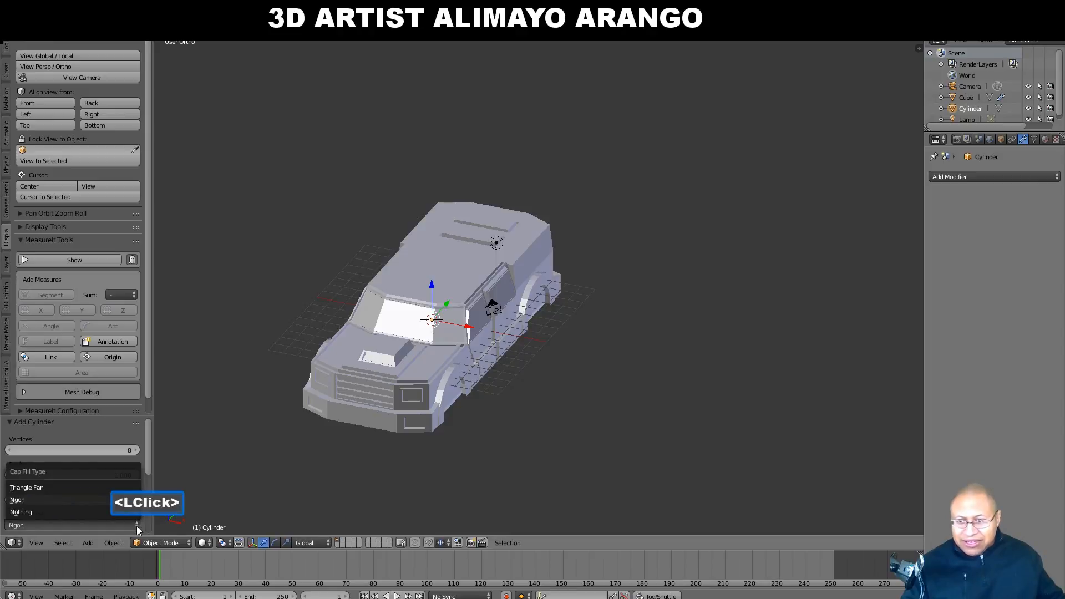
{"action": "left_click", "coordinate": [101, 513]}
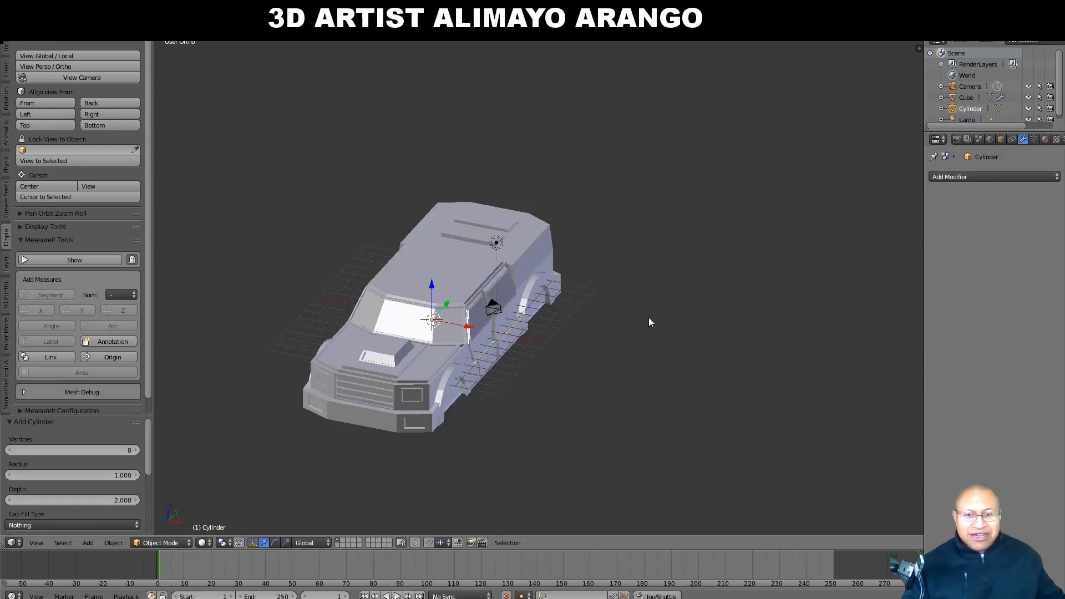
- Enter Edit Mode on the cylinder and move its mesh about -10.9 along Y, out in front of the SUV
{"action": "left_click", "coordinate": [188, 543]}
{"action": "left_click", "coordinate": [188, 521]}
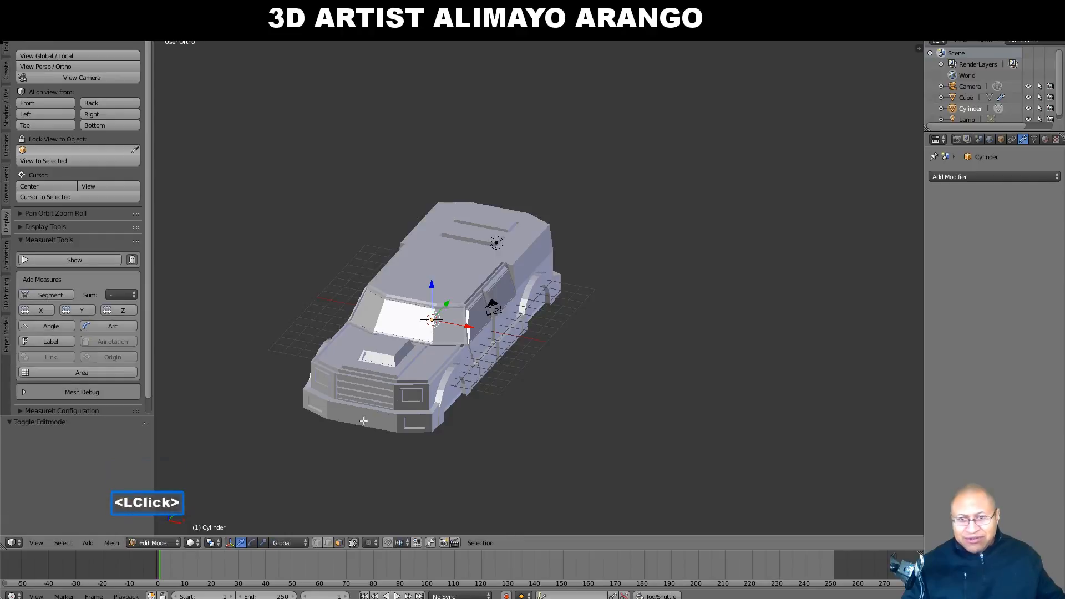
{"action": "left_click_drag", "start_coordinate": [466, 327], "coordinate": [503, 395]}
{"action": "middle_click_drag", "start_coordinate": [532, 411], "coordinate": [539, 365], "text": "ctrl"}
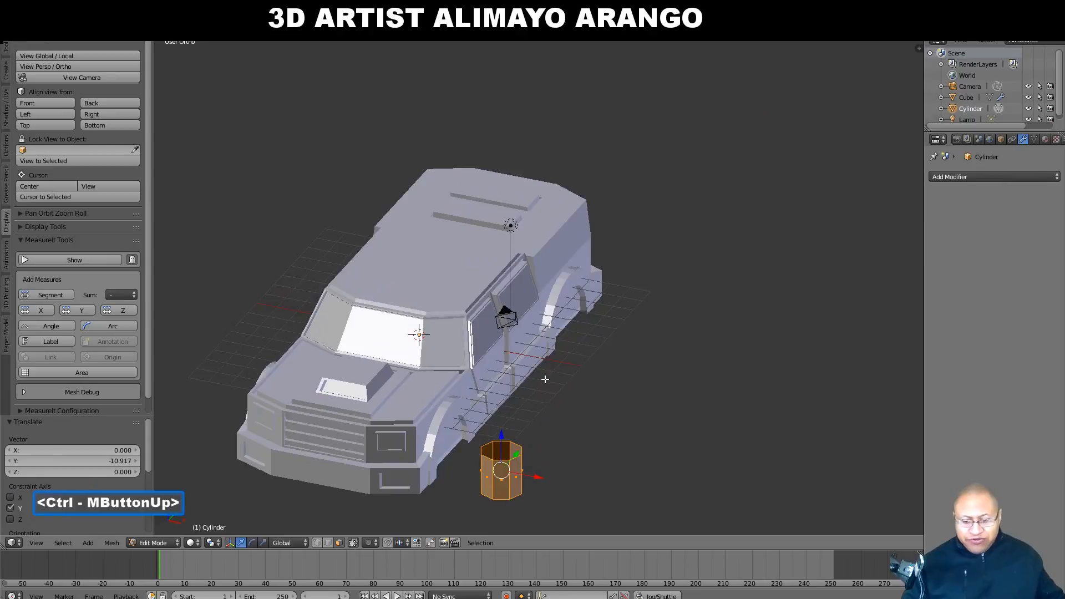
{"action": "middle_click_drag", "start_coordinate": [563, 411], "coordinate": [577, 283], "text": "shift"}
{"action": "middle_click_drag", "start_coordinate": [623, 383], "coordinate": [626, 282], "text": "ctrl"}
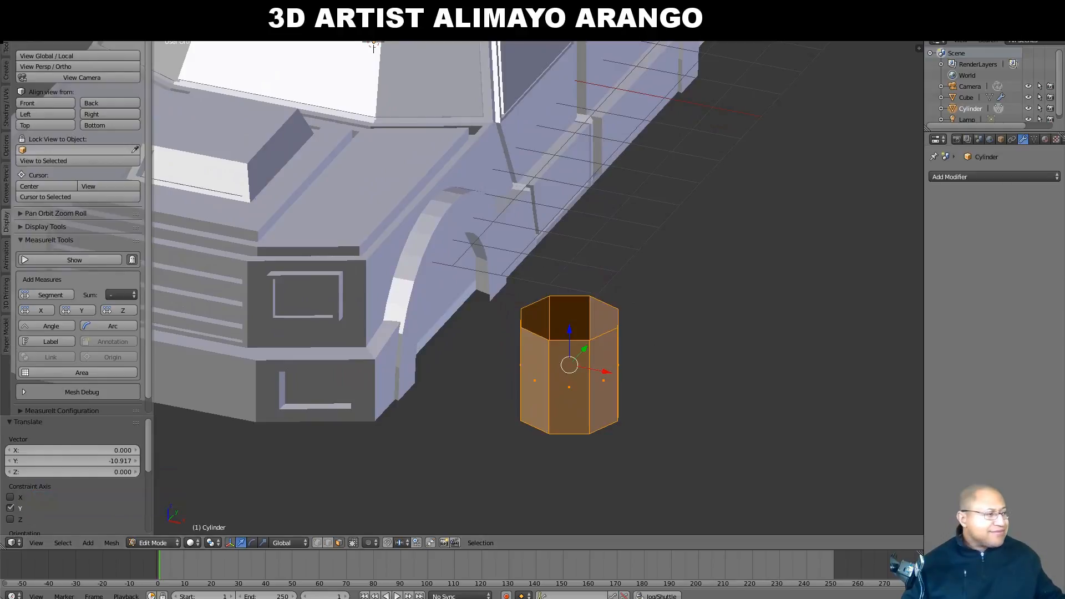
- Flatten the cylinder to about 0.32 along Z, enlarge it uniformly about 1.96 times, and flatten it again to about 0.77 along Z
{"action": "left_click", "coordinate": [721, 401]}
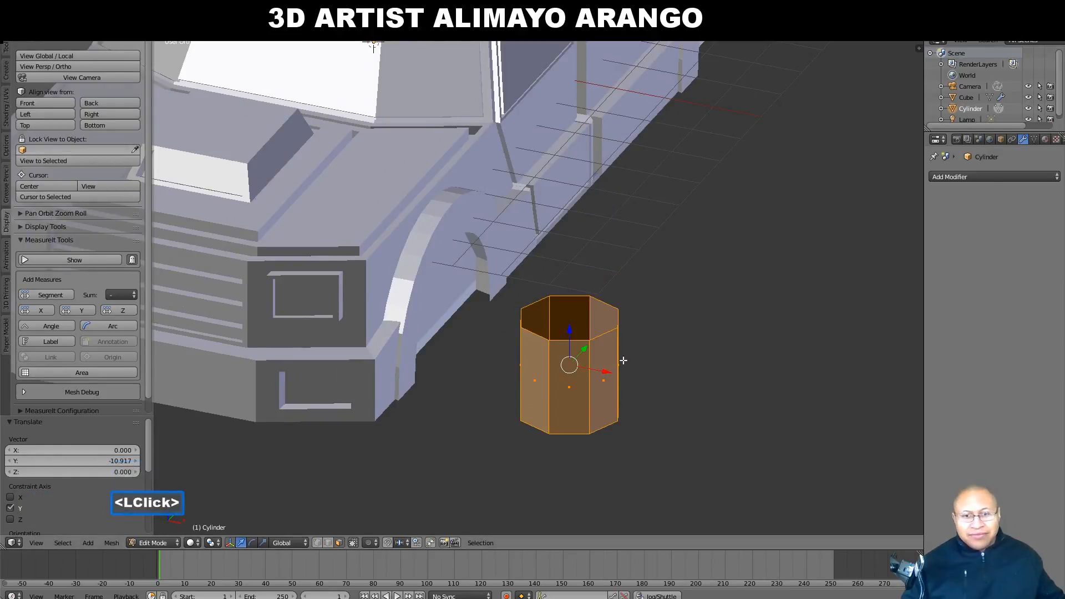
{"action": "key", "text": "s"}
{"action": "key", "text": "z"}
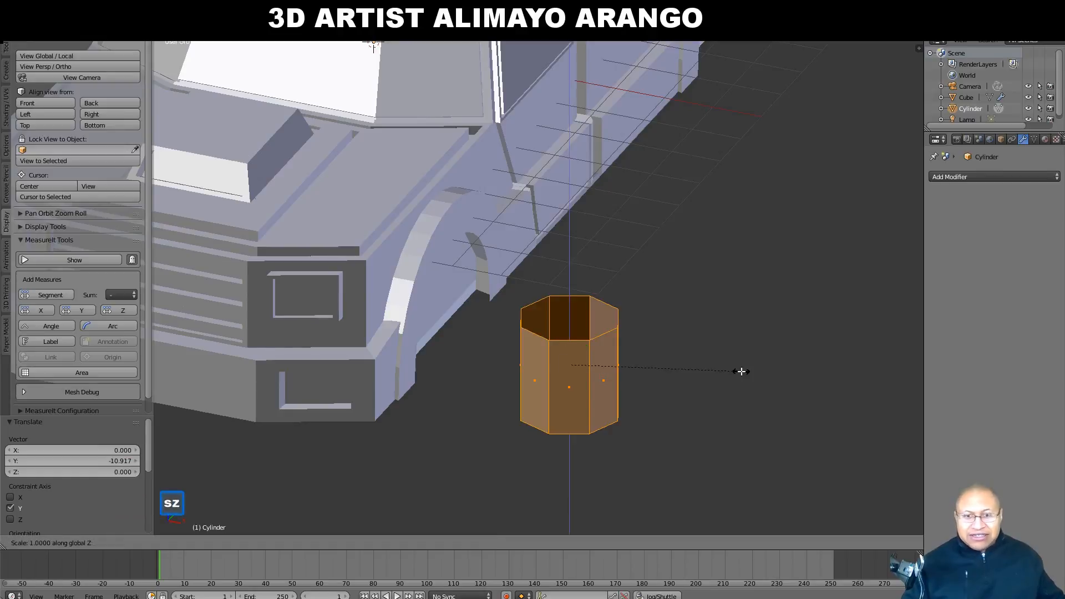
{"action": "left_click", "coordinate": [623, 360]}
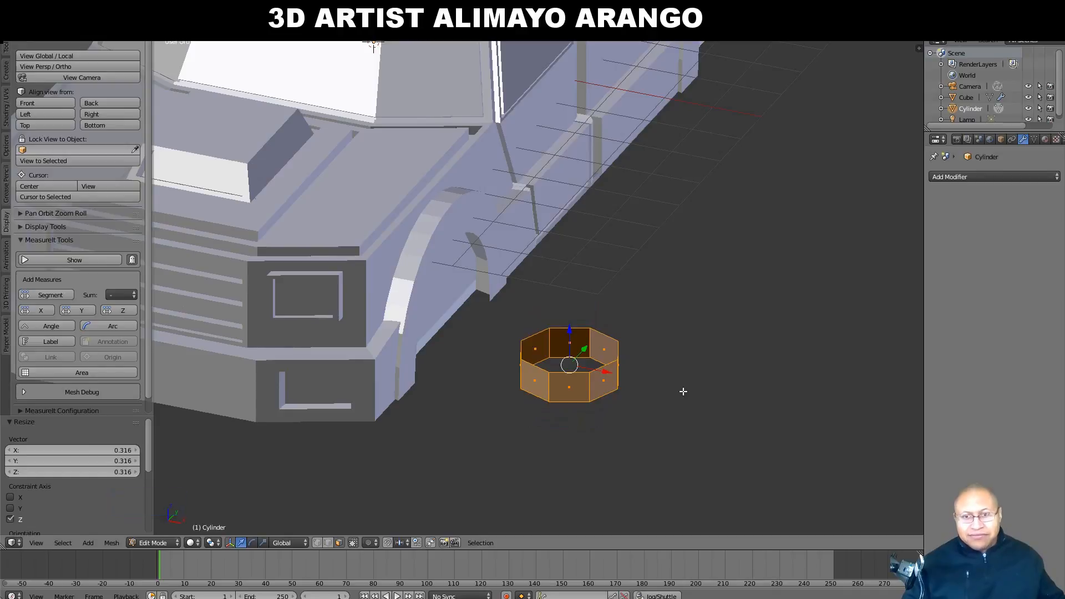
{"action": "key", "text": "s"}
{"action": "left_click", "coordinate": [791, 411]}
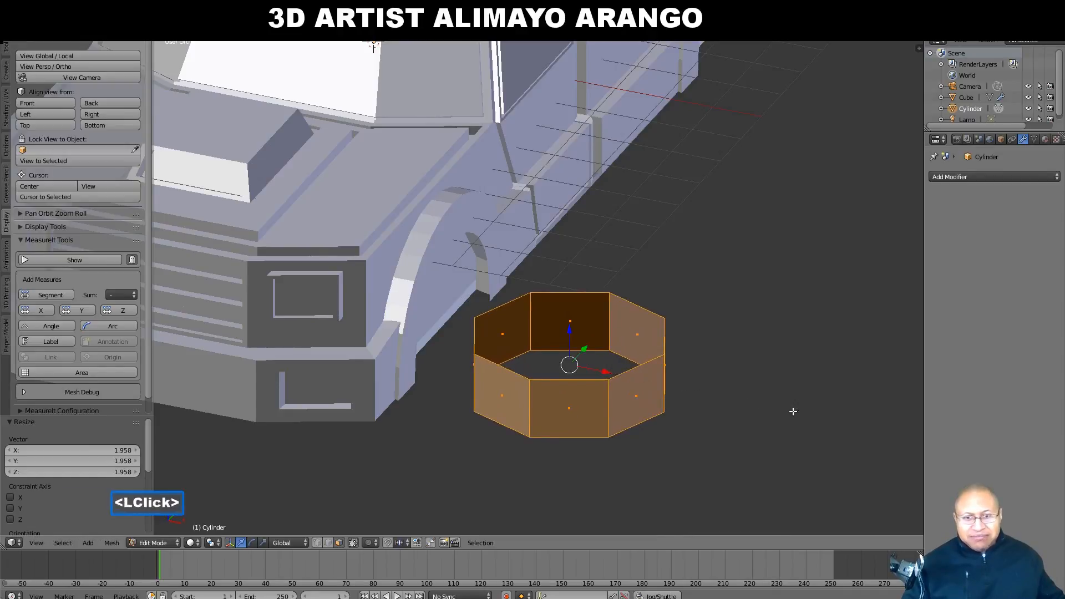
{"action": "key", "text": "s"}
{"action": "key", "text": "z"}
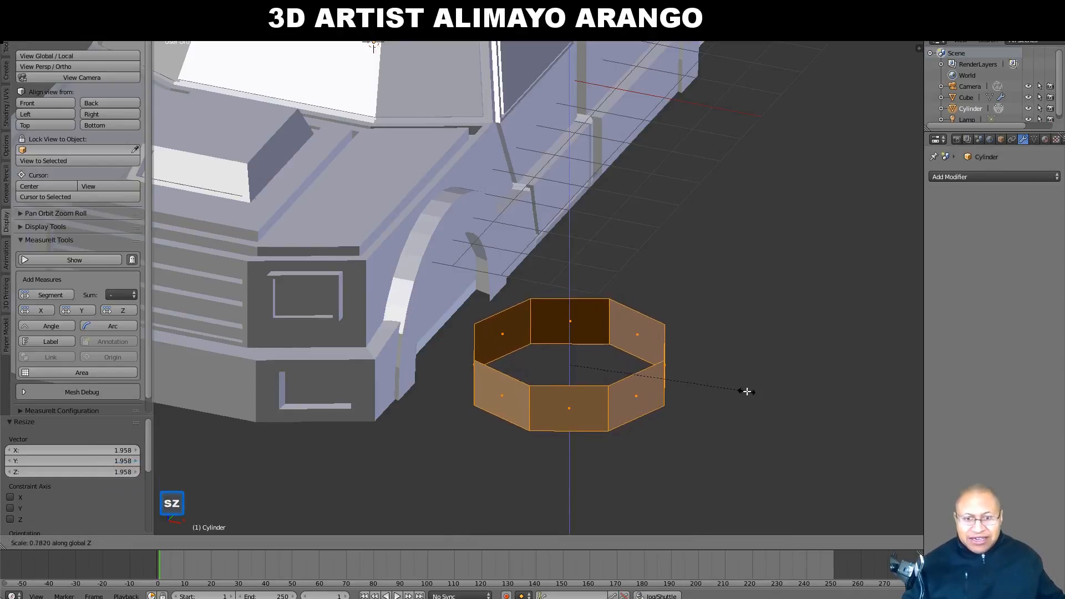
{"action": "left_click", "coordinate": [744, 392]}
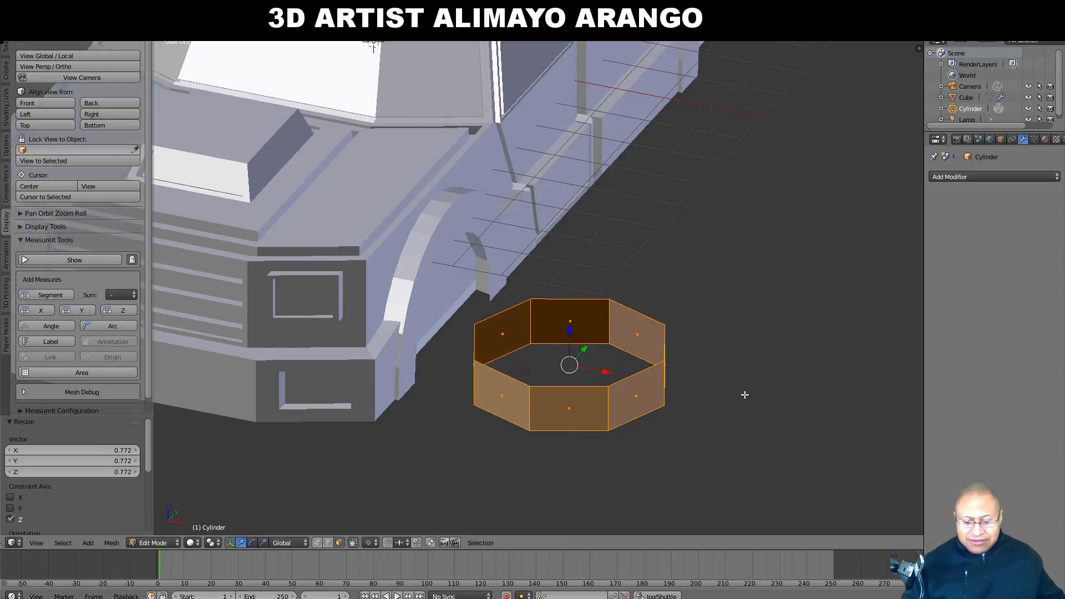
- Extrude the cylinder's upper and lower rim edge loops in place and scale them inward to about 0.86 around Individual Origins
{"action": "key", "text": "a"}
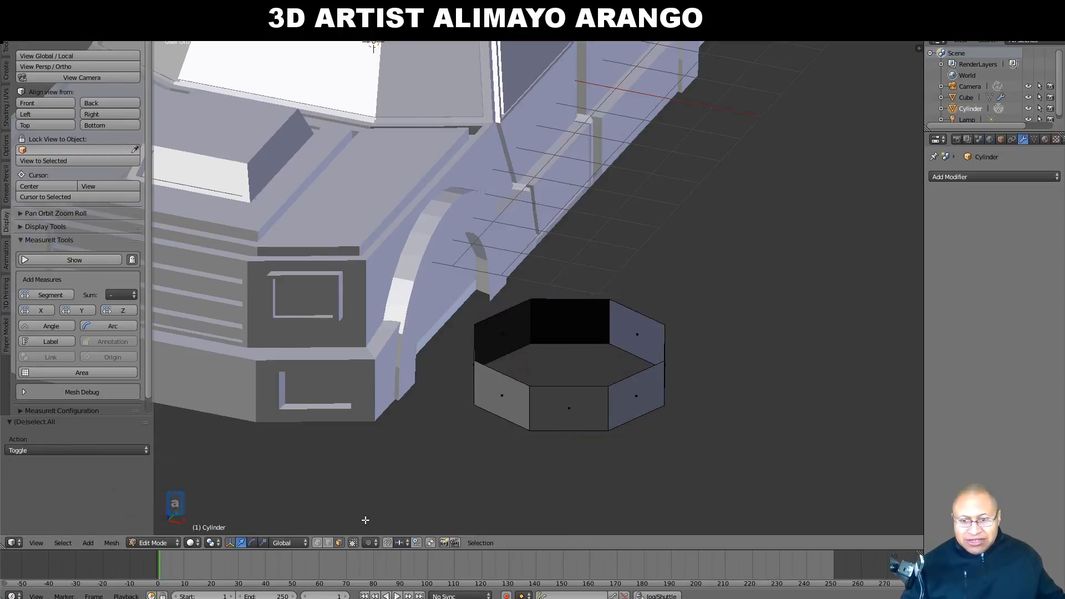
{"action": "left_click", "coordinate": [327, 542]}
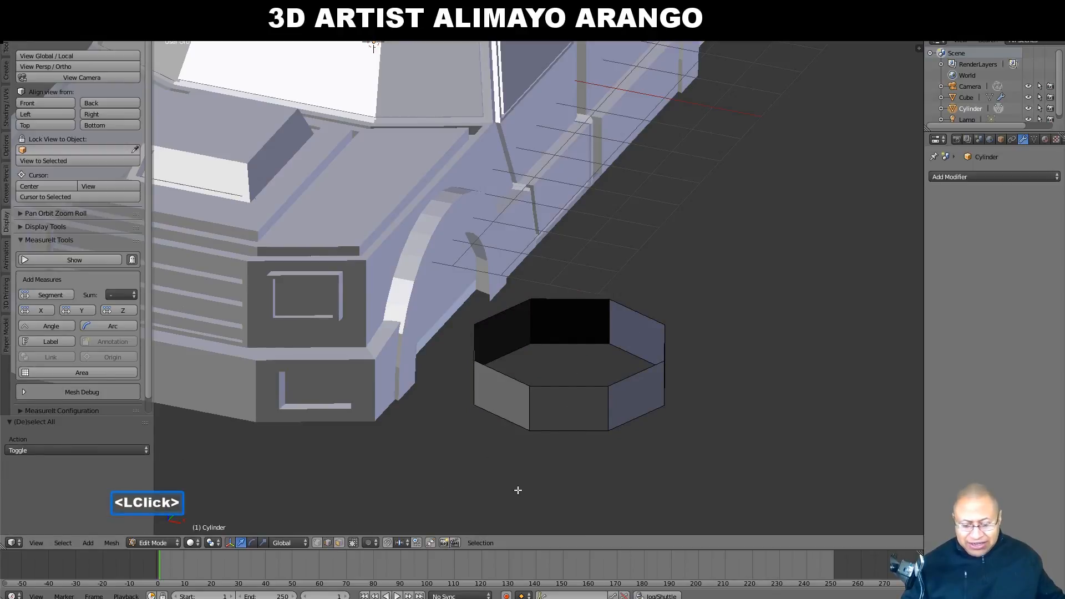
{"action": "left_click", "coordinate": [624, 378], "text": "alt"}
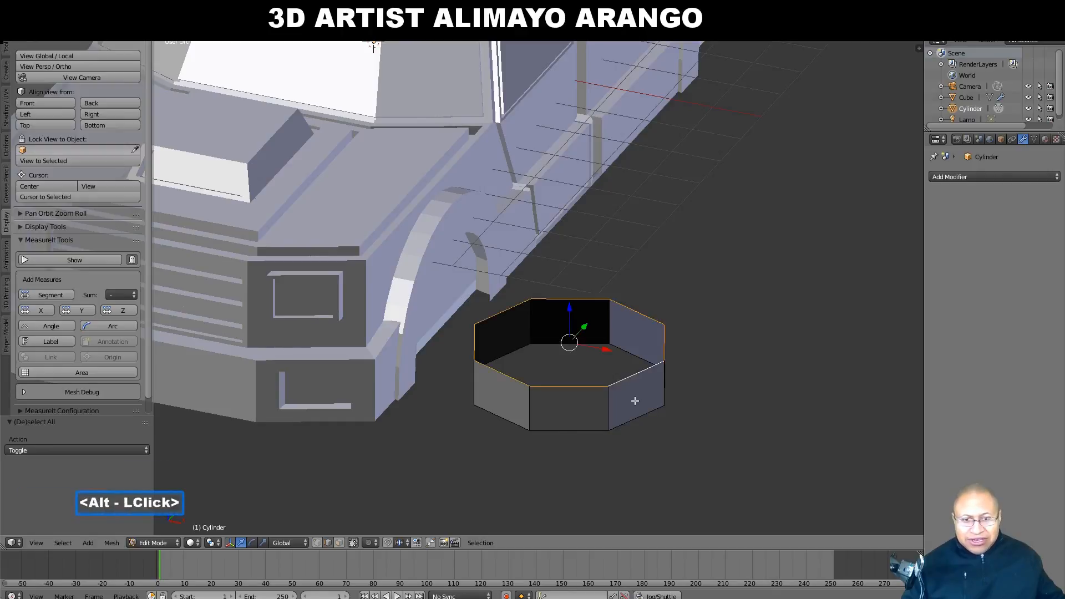
{"action": "left_click", "coordinate": [633, 418], "text": "alt+shift"}
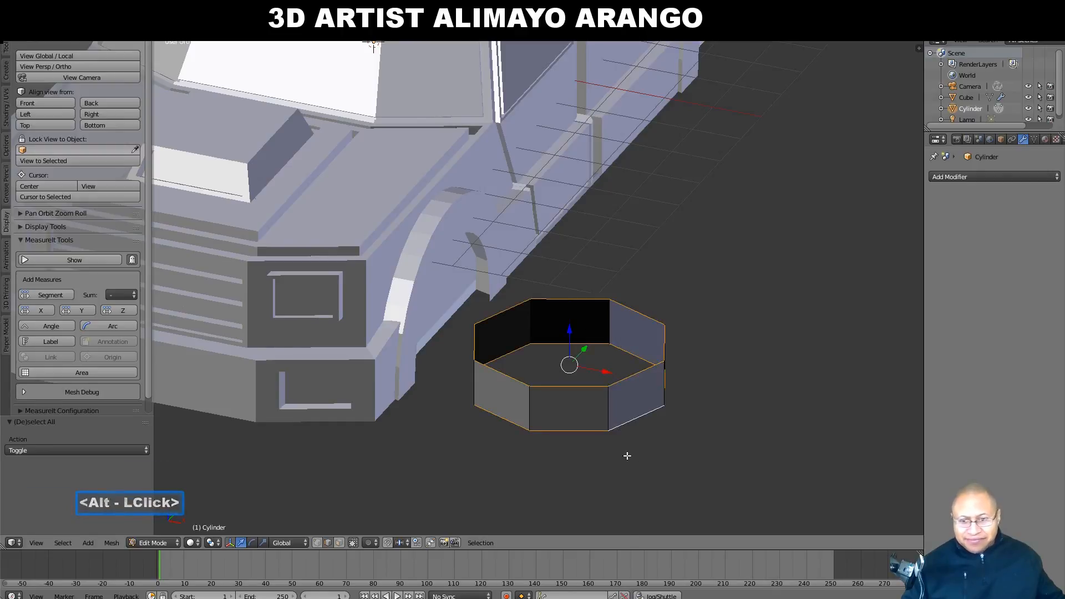
{"action": "left_click", "coordinate": [213, 542]}
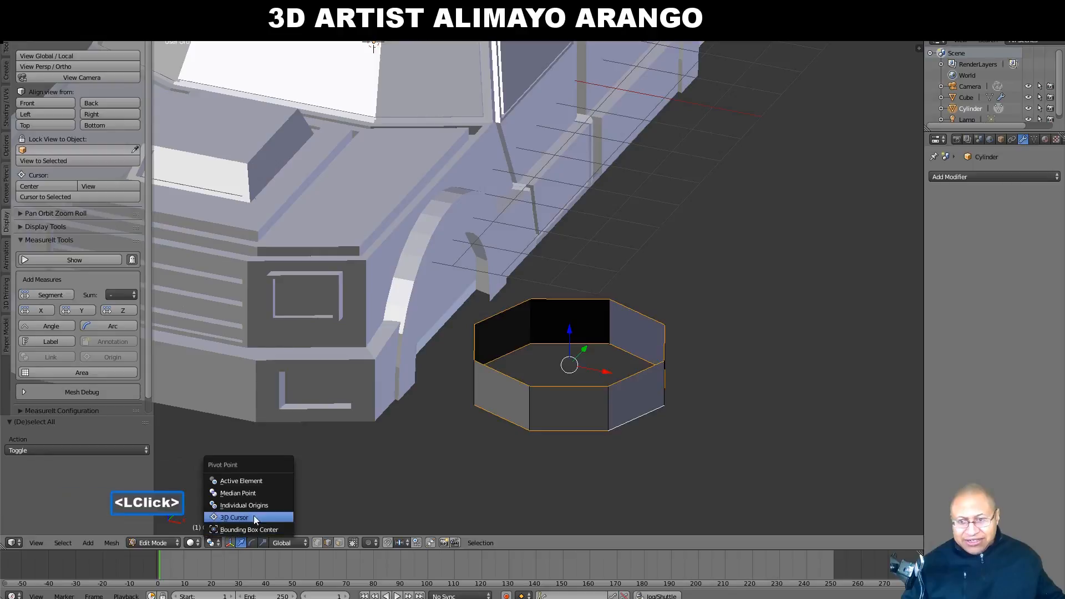
{"action": "left_click", "coordinate": [280, 503]}
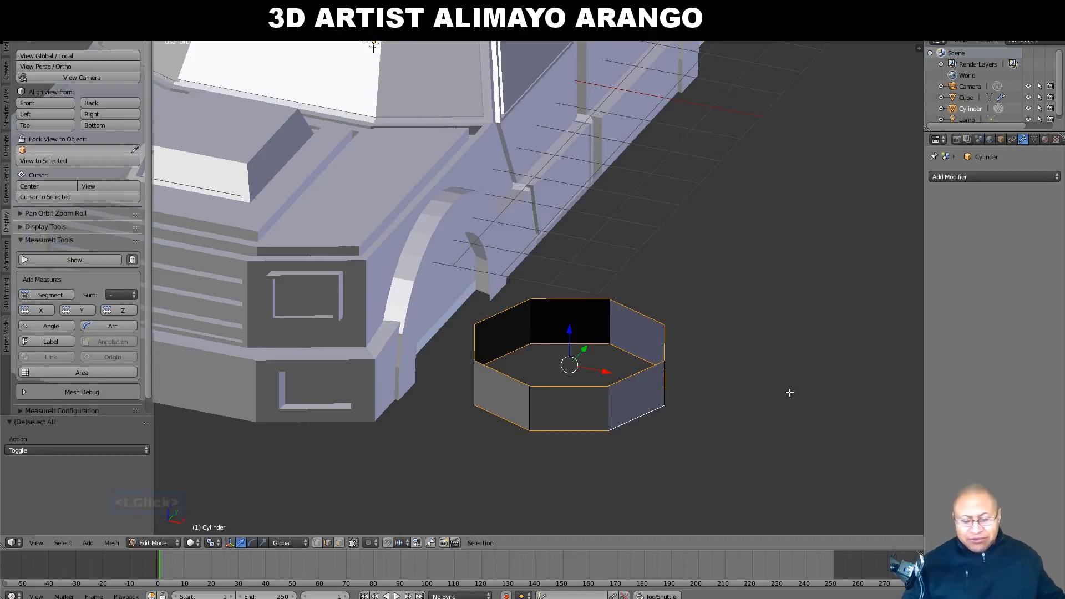
{"action": "key", "text": "e"}
{"action": "right_click", "coordinate": [790, 392]}
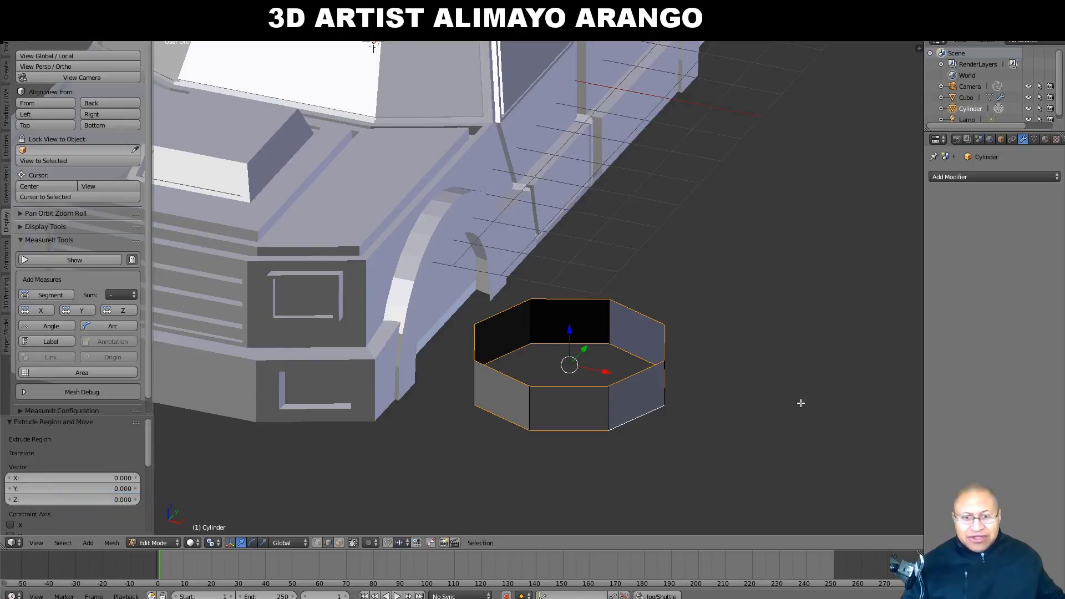
{"action": "key", "text": "s"}
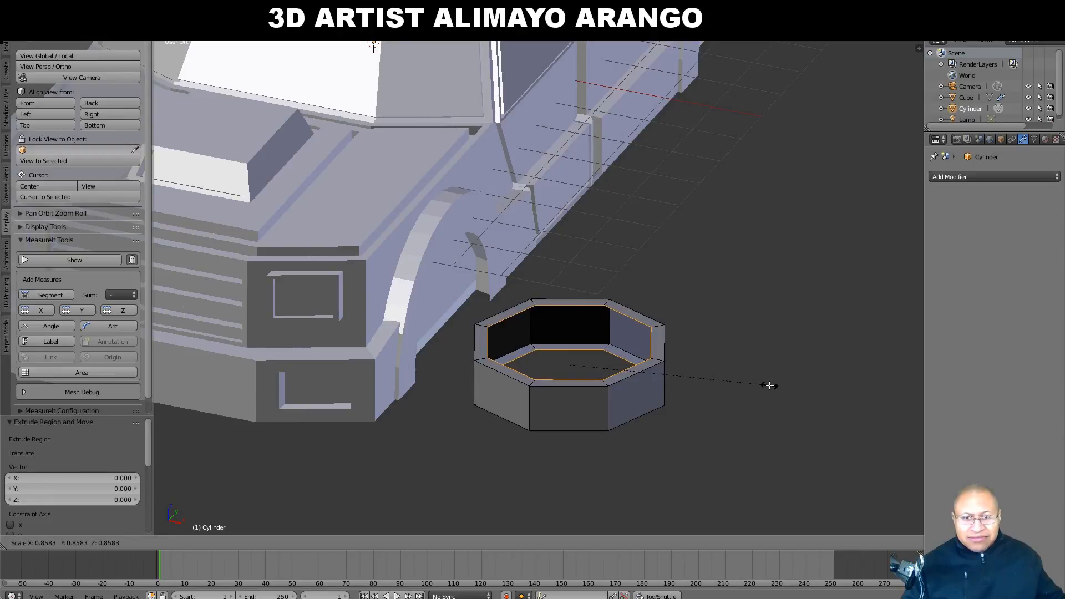
{"action": "left_click", "coordinate": [769, 385]}
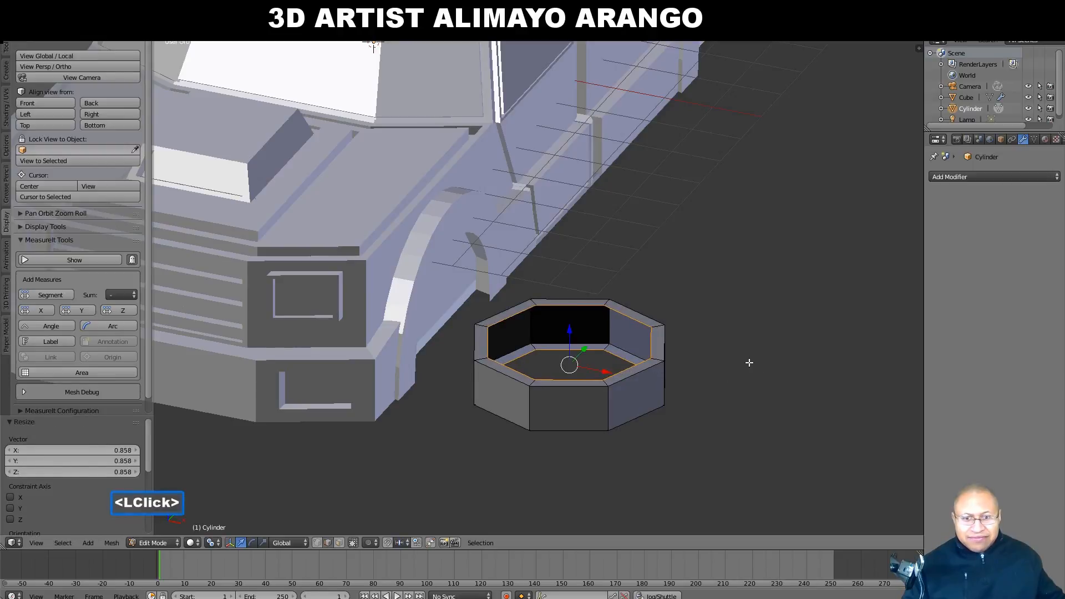
- Select the whole linked ring and rotate it -90° about the global Y axis so it stands upright like a wheel
{"action": "middle_click_drag", "start_coordinate": [716, 339], "coordinate": [724, 361]}
{"action": "middle_click_drag", "start_coordinate": [712, 415], "coordinate": [701, 434]}
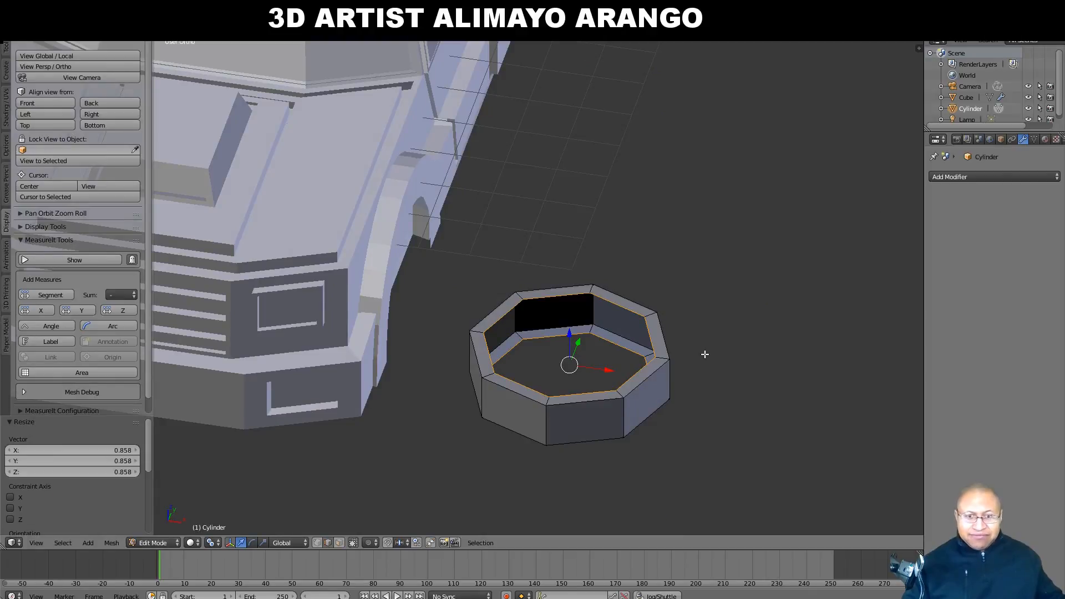
{"action": "key", "text": "a"}
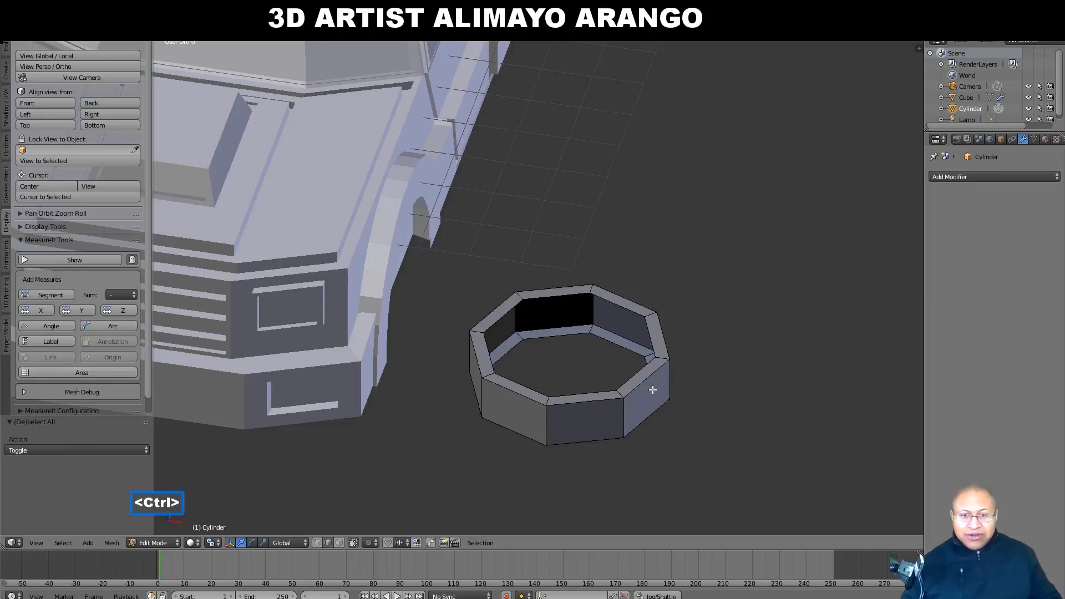
{"action": "key", "text": "ctrl+l"}
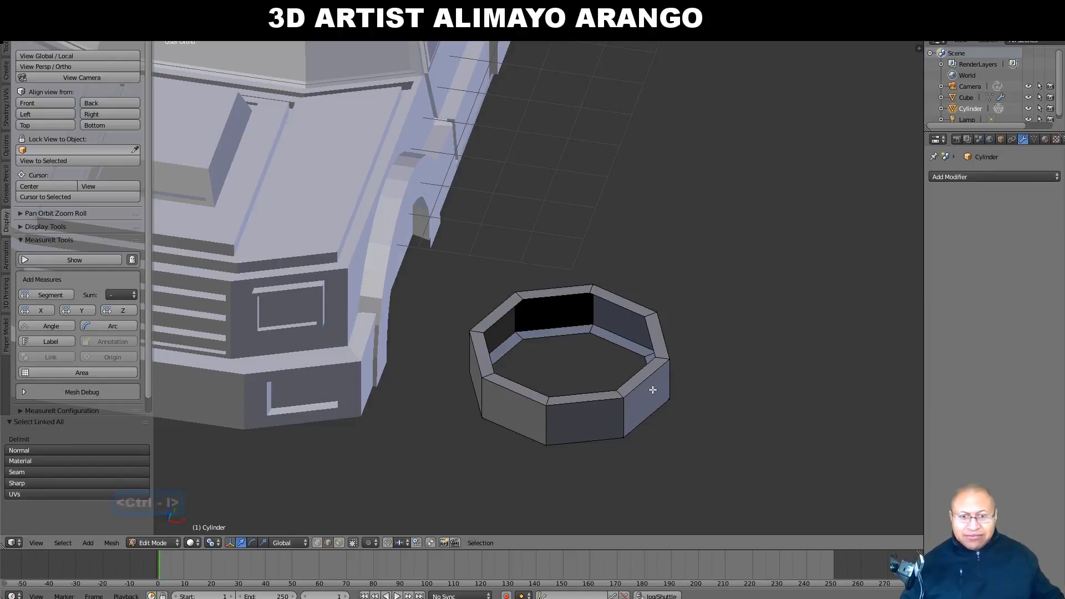
{"action": "key", "text": "l"}
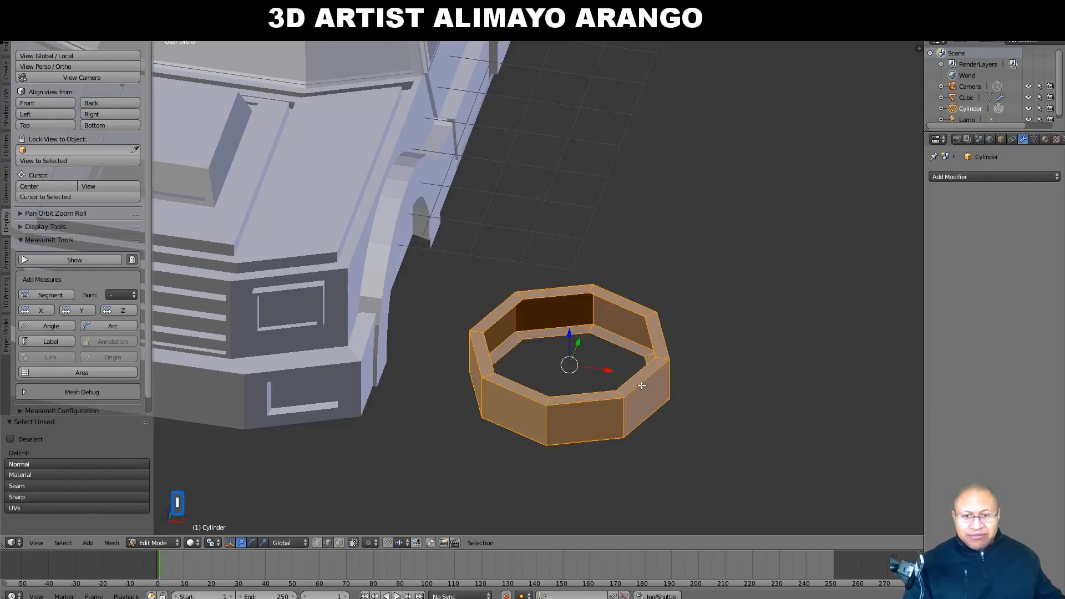
{"action": "key", "text": "r"}
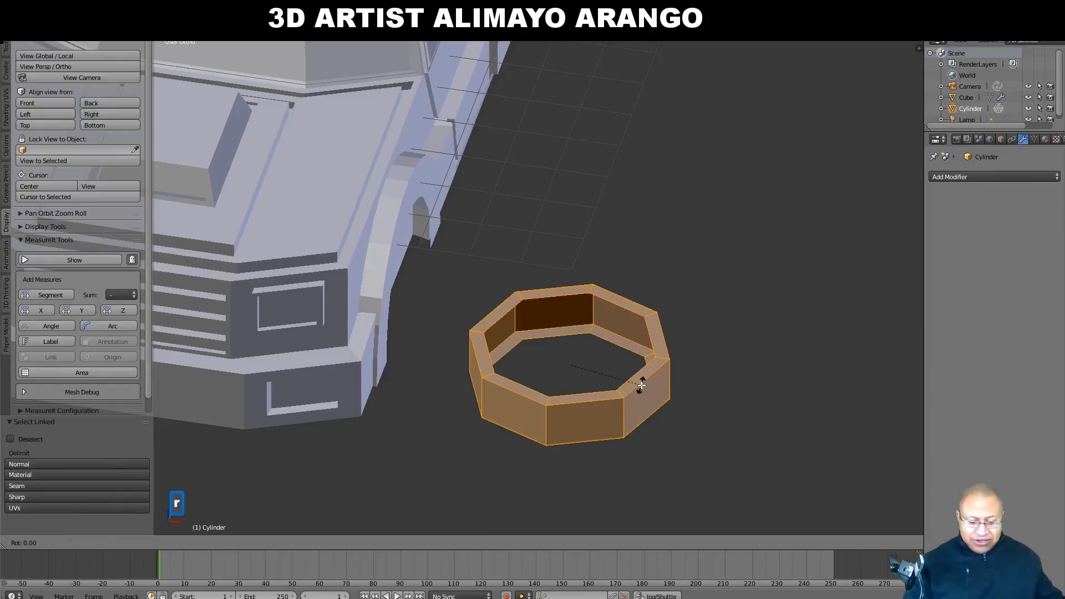
{"action": "type", "text": "y-90"}
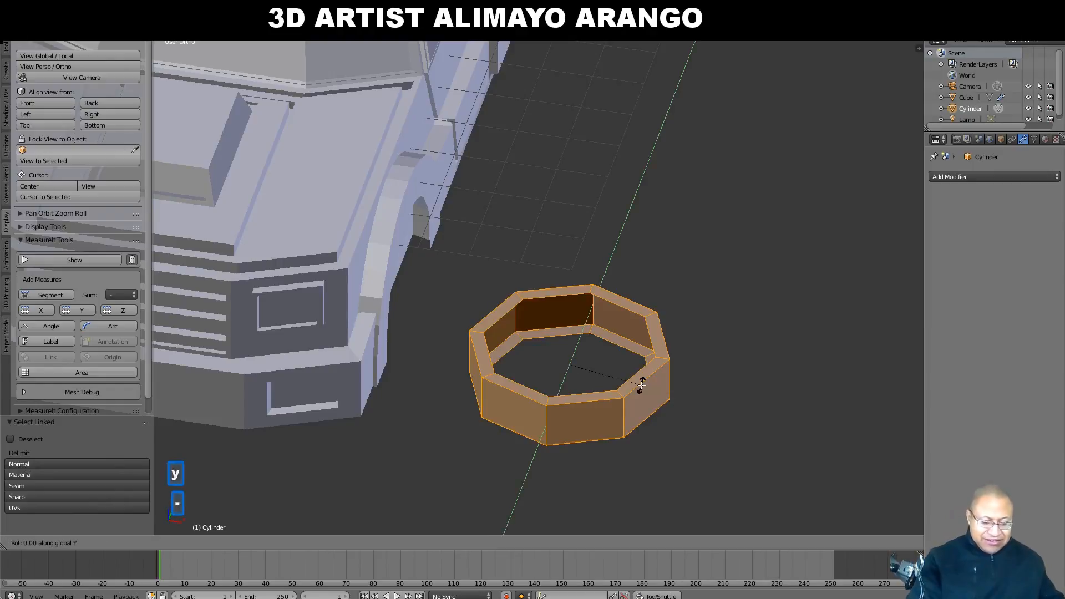
{"action": "left_click", "coordinate": [640, 382]}
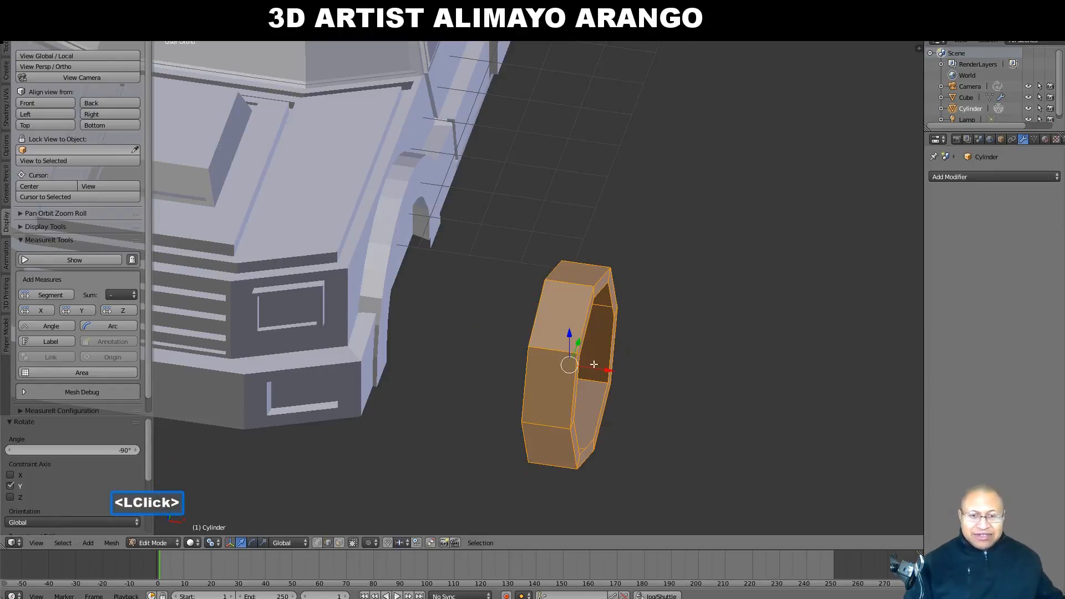
- Move the upright ring up, sideways along X and about 1.94 along Y to bring it to the SUV's front wheel arch
{"action": "left_click_drag", "start_coordinate": [581, 343], "coordinate": [598, 267]}
{"action": "left_click_drag", "start_coordinate": [640, 301], "coordinate": [496, 305]}
{"action": "middle_click_drag", "start_coordinate": [535, 316], "coordinate": [437, 268]}
{"action": "left_click_drag", "start_coordinate": [453, 234], "coordinate": [586, 321]}
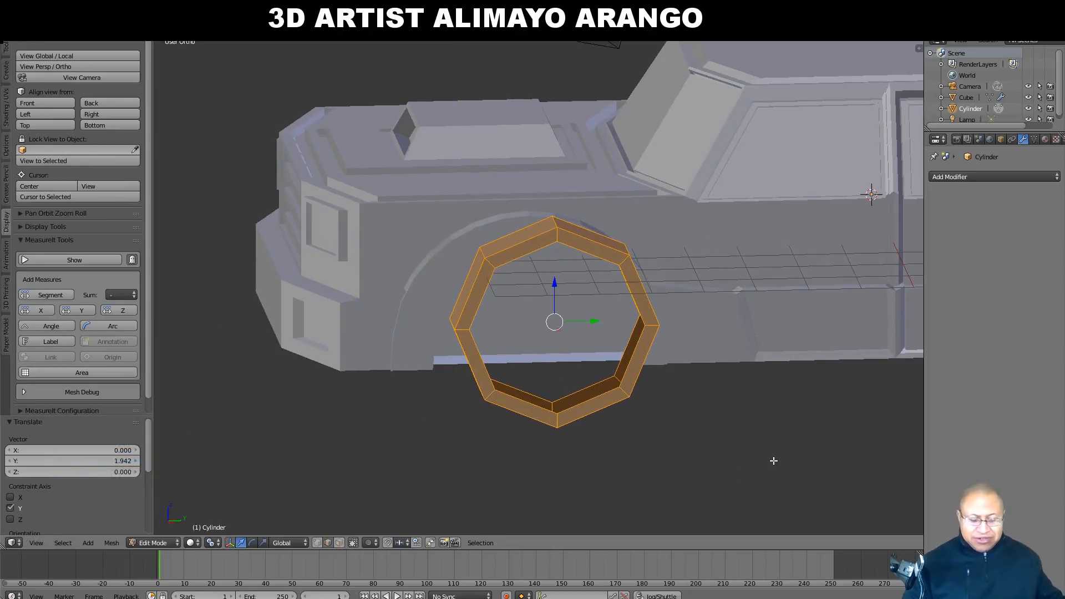
- Enable Ambient Occlusion in the viewport shading settings
{"action": "key", "text": "n"}
{"action": "scroll", "coordinate": [871, 451], "scroll_direction": "down", "scroll_amount": 5}
{"action": "scroll", "coordinate": [872, 451], "scroll_direction": "down", "scroll_amount": 3}
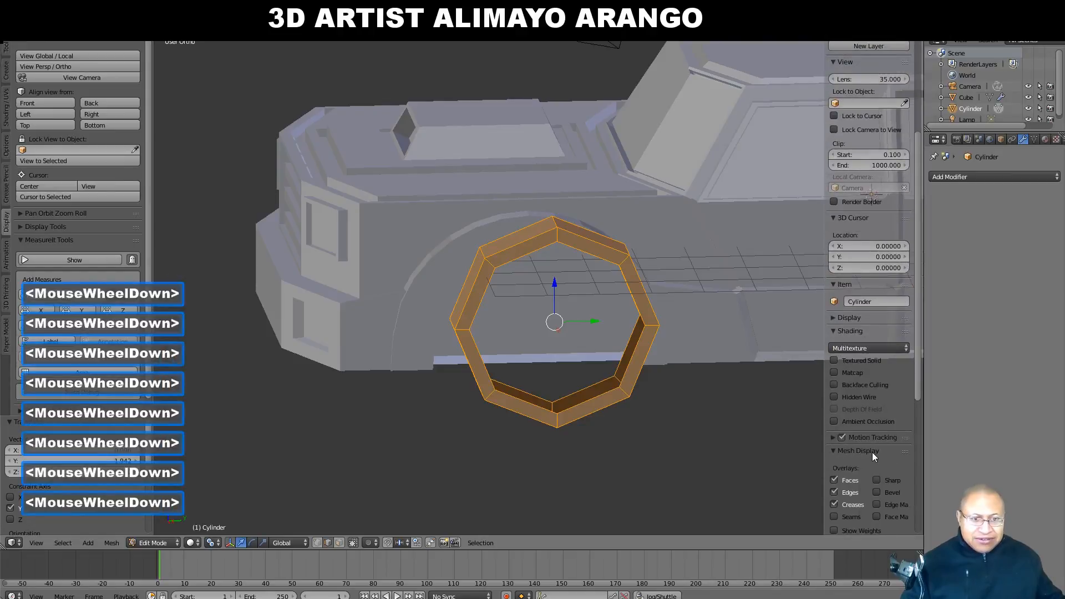
{"action": "left_click", "coordinate": [837, 421]}
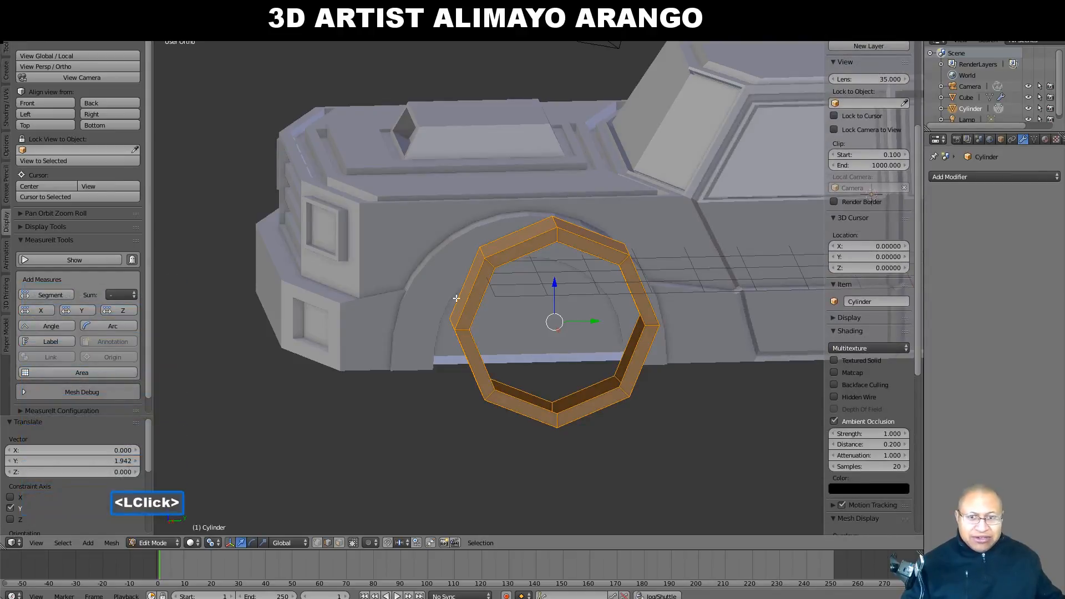
- Lower the upright ring below the front wheel arch, move it about -0.579 along Y, and scale it uniformly to about 0.835
{"action": "middle_click_drag", "start_coordinate": [406, 325], "coordinate": [527, 279]}
{"action": "left_click_drag", "start_coordinate": [552, 280], "coordinate": [551, 339]}
{"action": "left_click_drag", "start_coordinate": [600, 383], "coordinate": [572, 378]}
{"action": "key", "text": "s"}
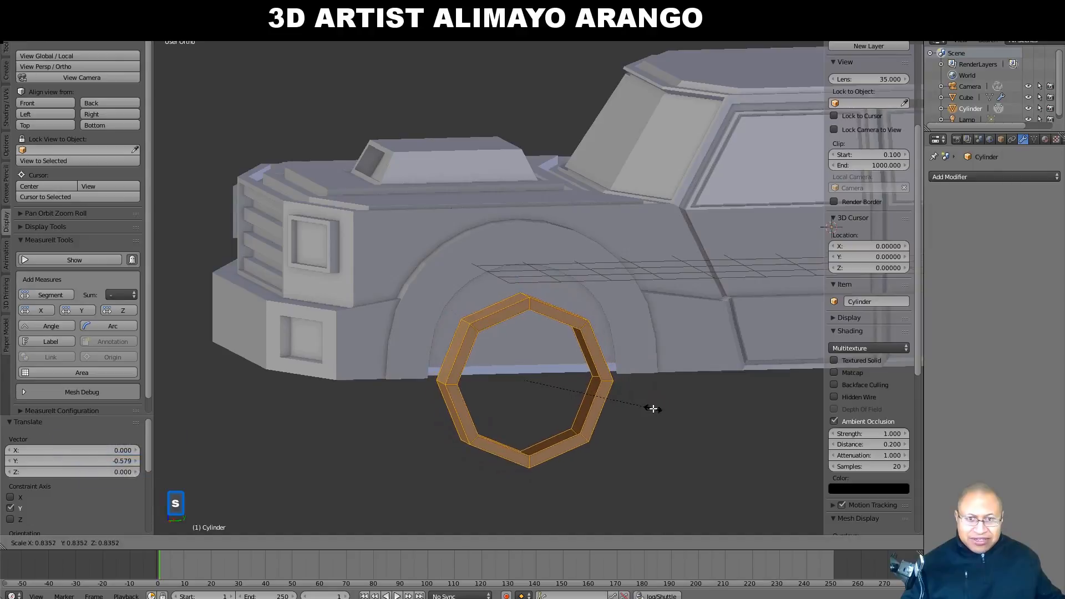
{"action": "left_click", "coordinate": [651, 408]}
- Widen the wheel ring by scaling it about 1.86 times along the global X axis
{"action": "middle_click_drag", "start_coordinate": [651, 408], "coordinate": [594, 423]}
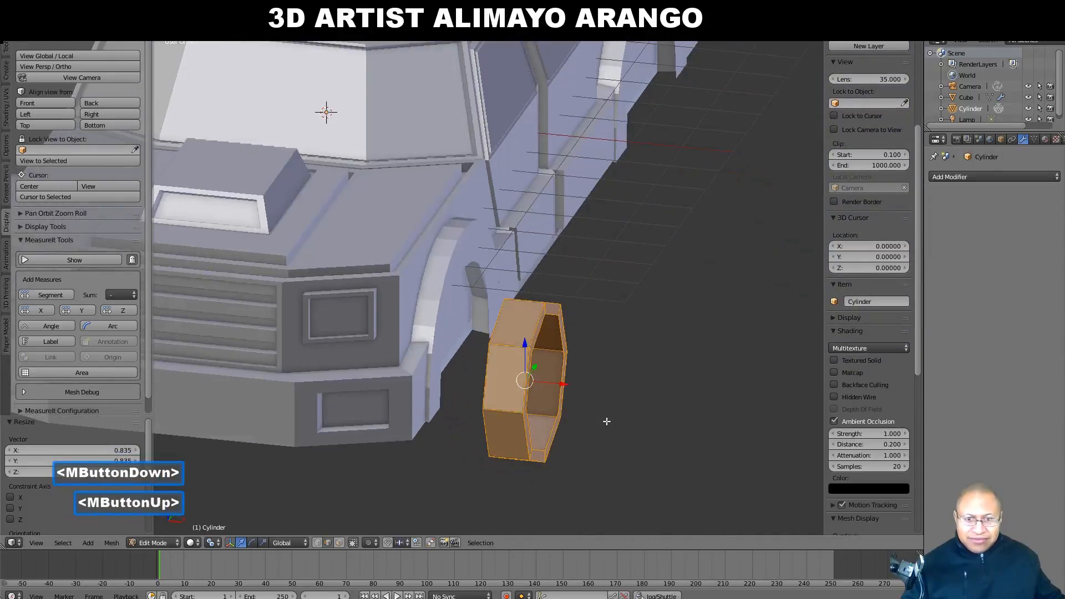
{"action": "key", "text": "s"}
{"action": "key", "text": "x"}
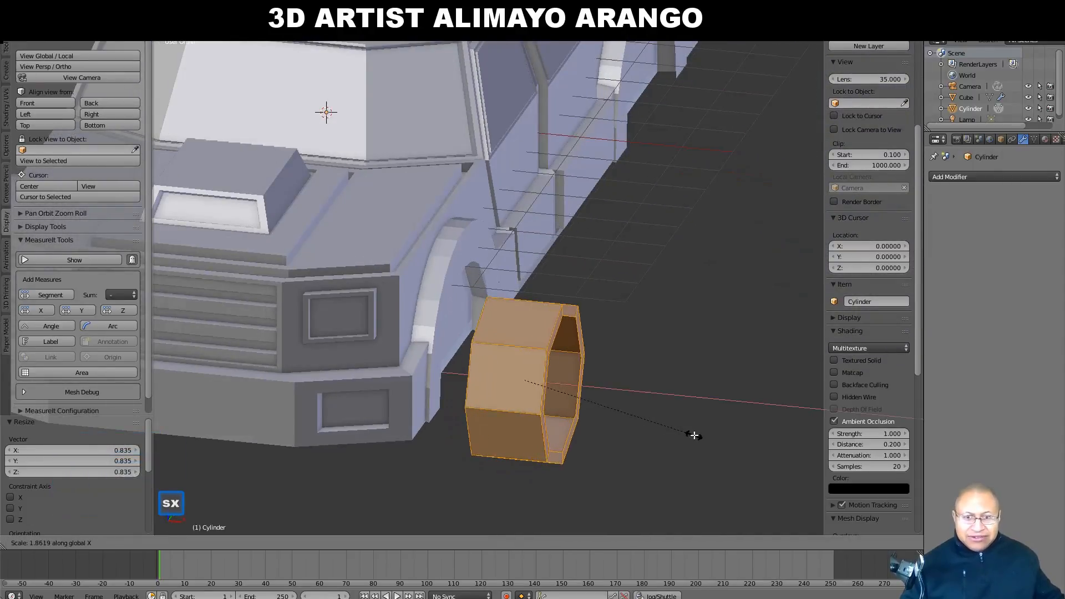
{"action": "left_click", "coordinate": [694, 436]}
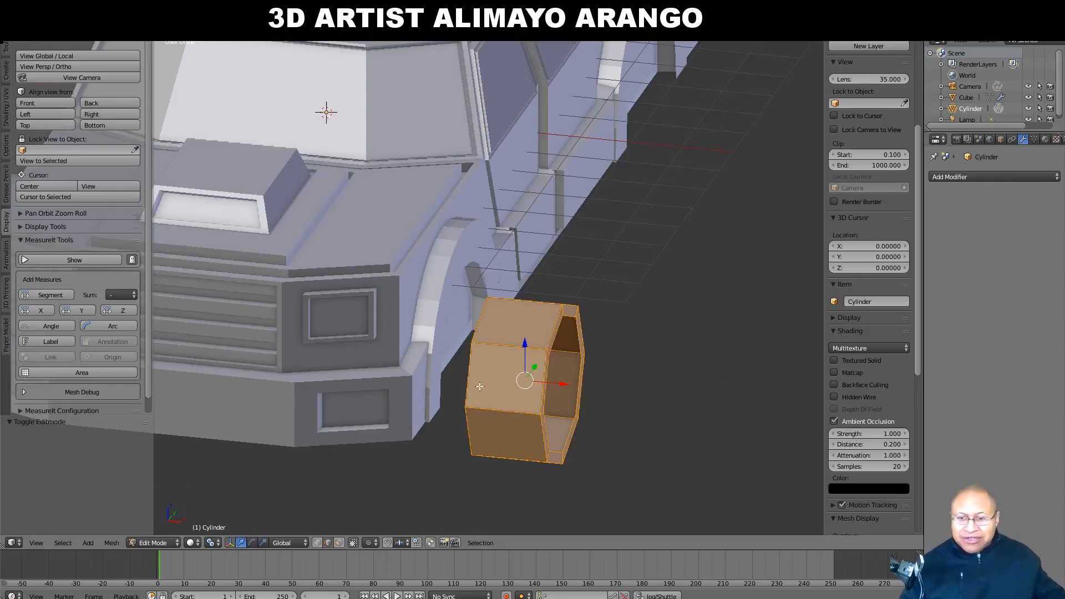
- Set the pivot point to Median Point and add two centred loop cuts around the wheel's tread
{"action": "left_click", "coordinate": [219, 543]}
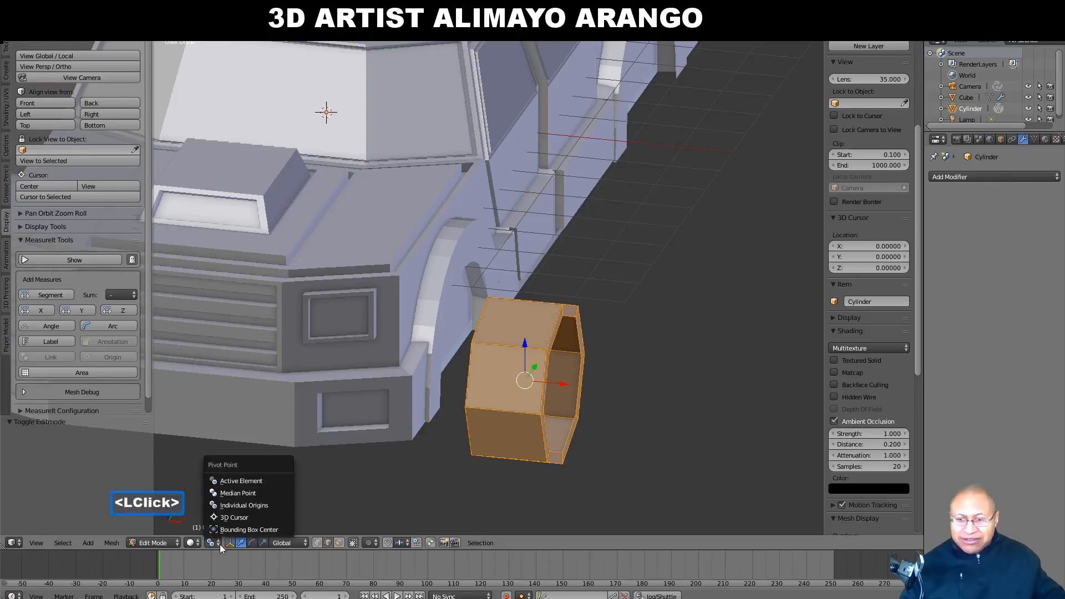
{"action": "left_click", "coordinate": [281, 493]}
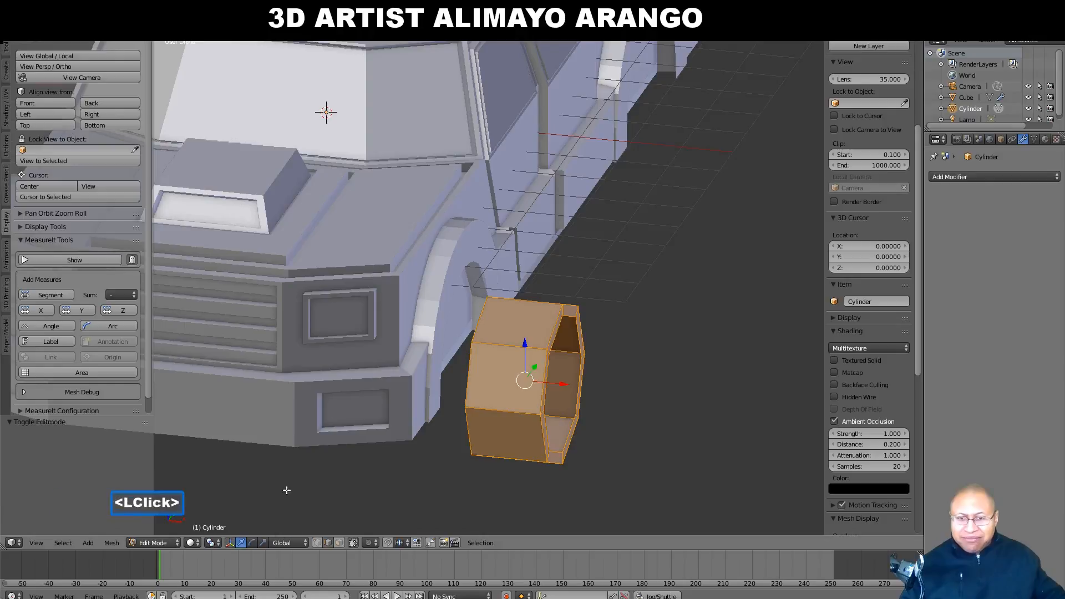
{"action": "key", "text": "a"}
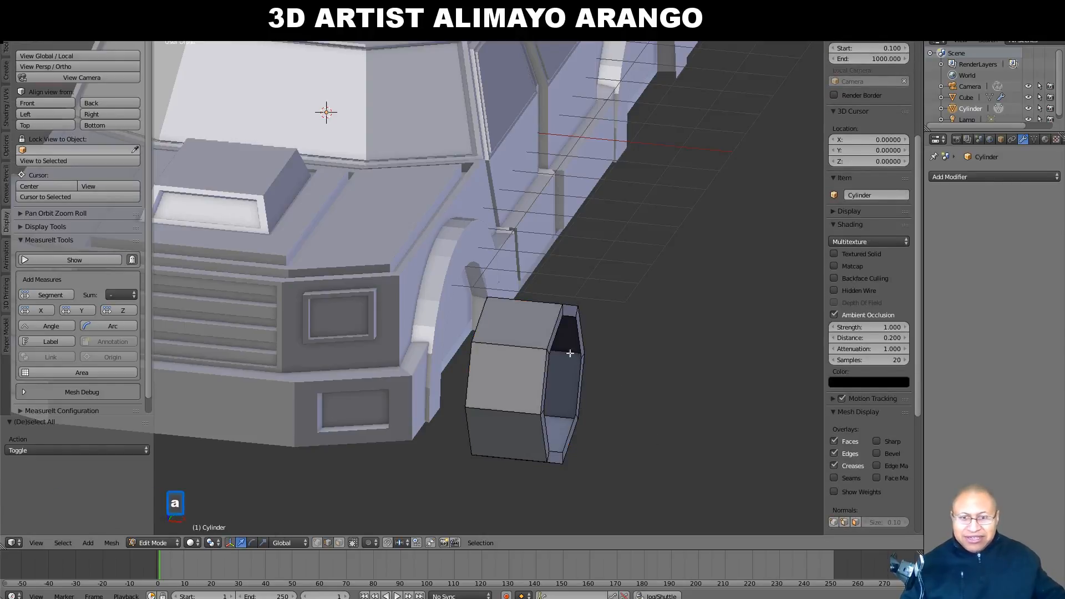
{"action": "key", "text": "ctrl"}
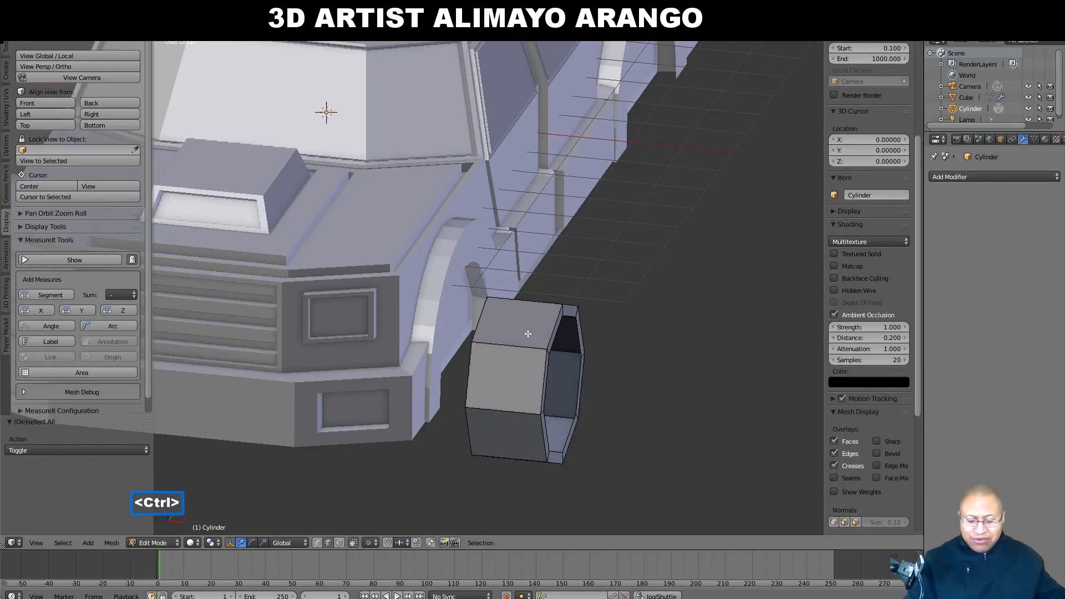
{"action": "key", "text": "ctrl+r"}
{"action": "scroll", "coordinate": [528, 333], "scroll_direction": "up", "scroll_amount": 1}
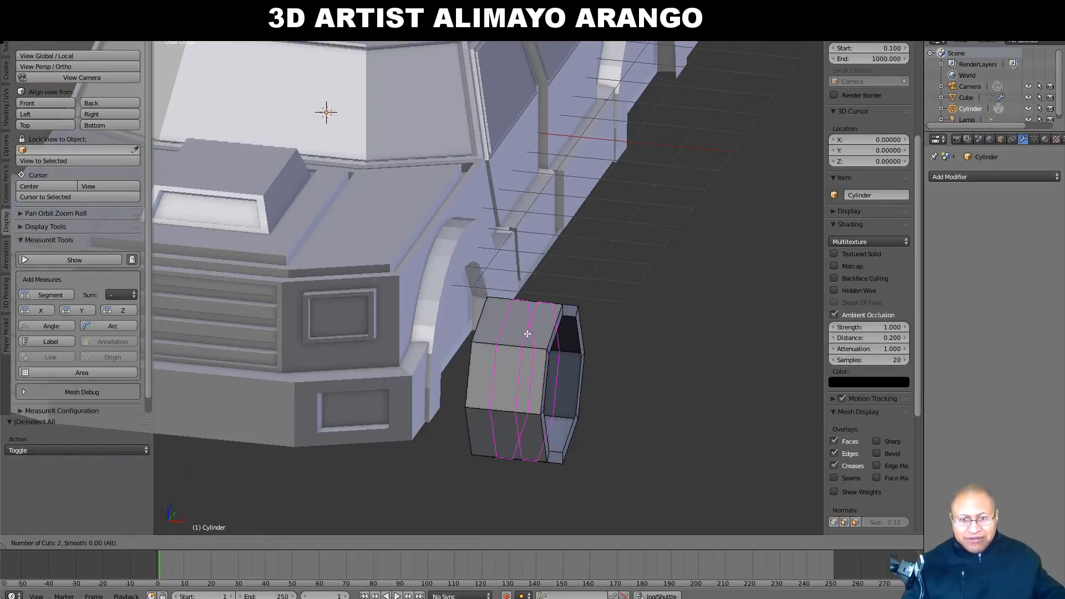
{"action": "left_click", "coordinate": [527, 334]}
{"action": "left_click", "coordinate": [528, 333]}
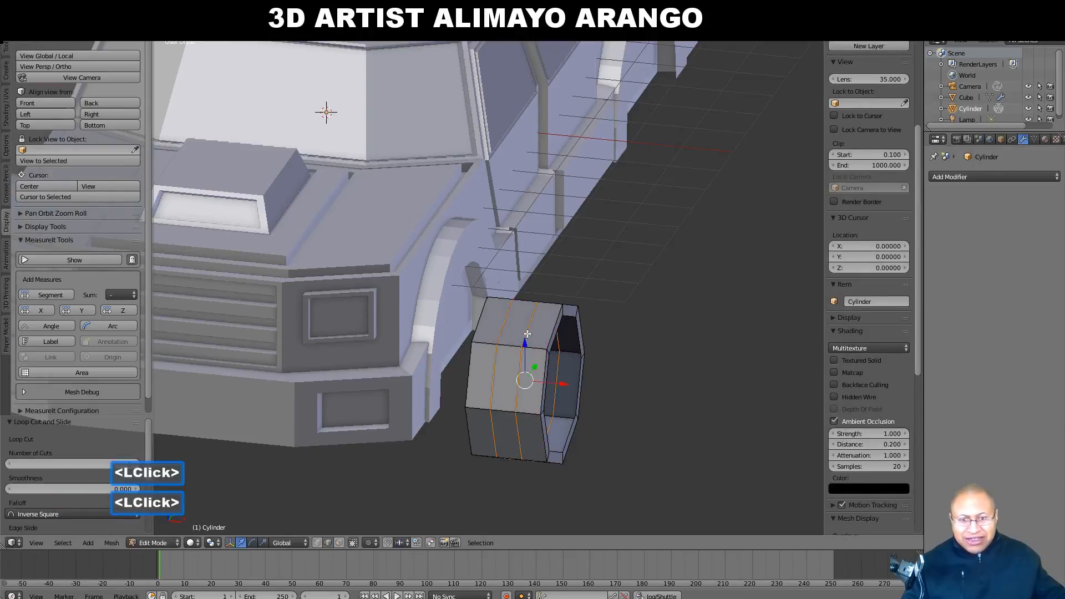
- Spread the two new tread loops apart by scaling them about 1.86 times along X, and deselect them
{"action": "key", "text": "s"}
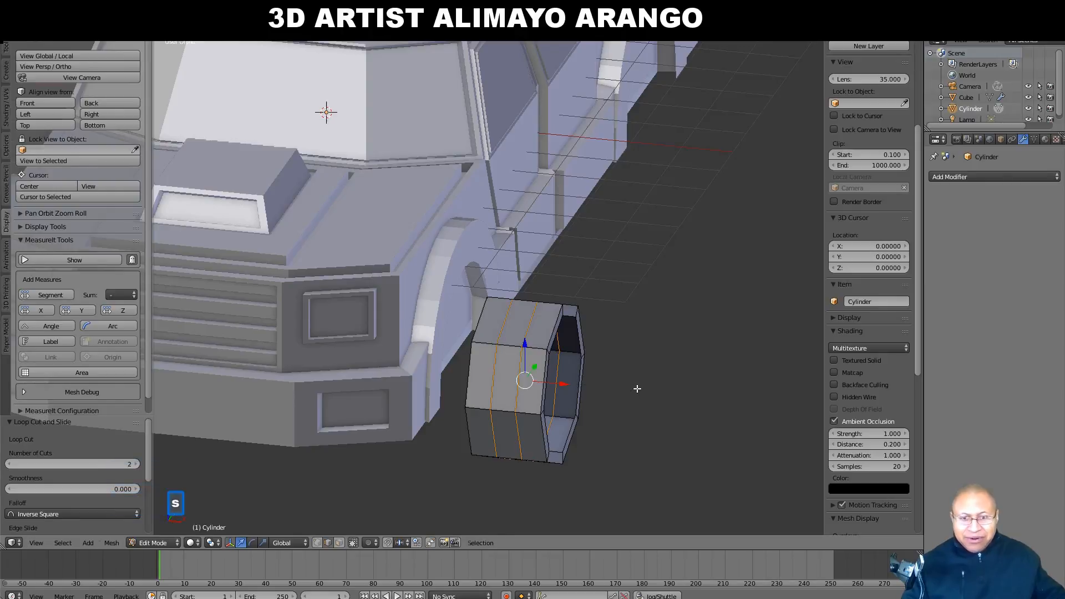
{"action": "key", "text": "x"}
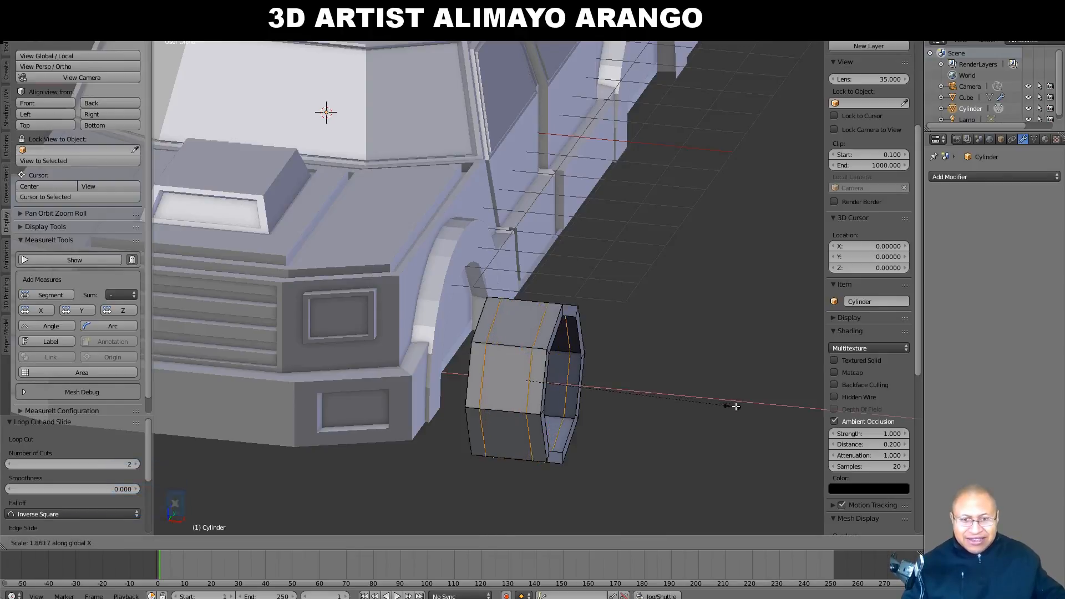
{"action": "left_click", "coordinate": [737, 407]}
{"action": "key", "text": "a"}
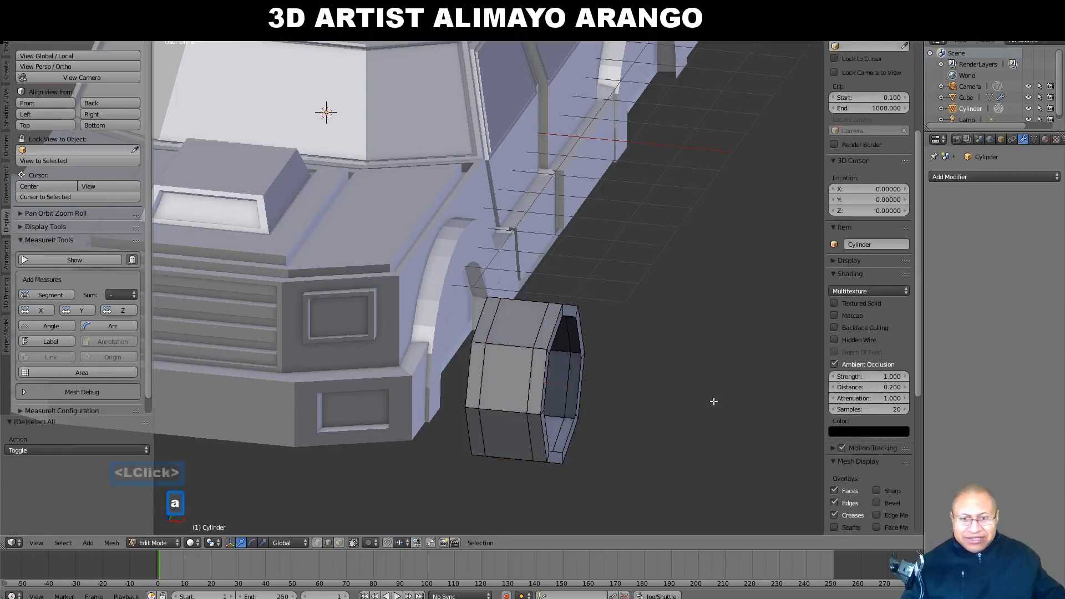
- Select the central band of tread faces and push it outward with Shrink/Fatten at an offset of about -0.207
{"action": "left_click", "coordinate": [339, 542]}
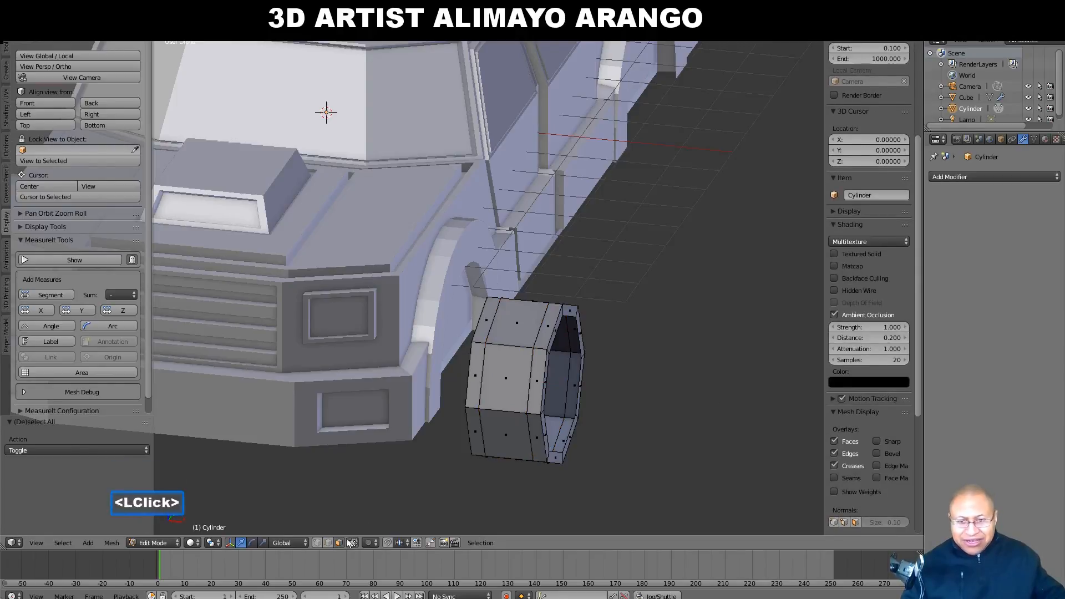
{"action": "left_click", "coordinate": [524, 346], "text": "alt"}
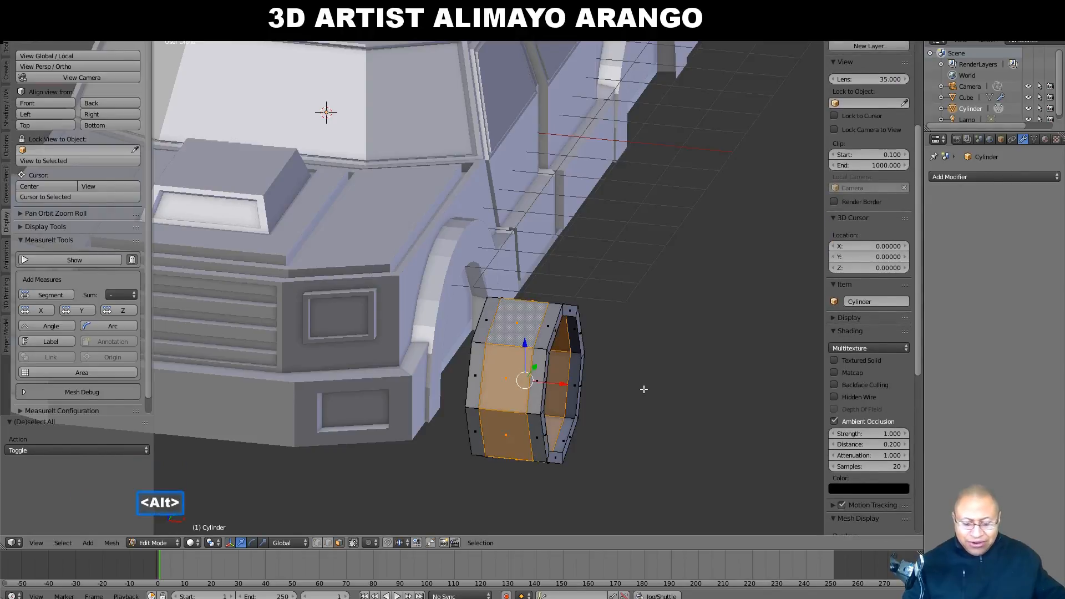
{"action": "key", "text": "alt+s"}
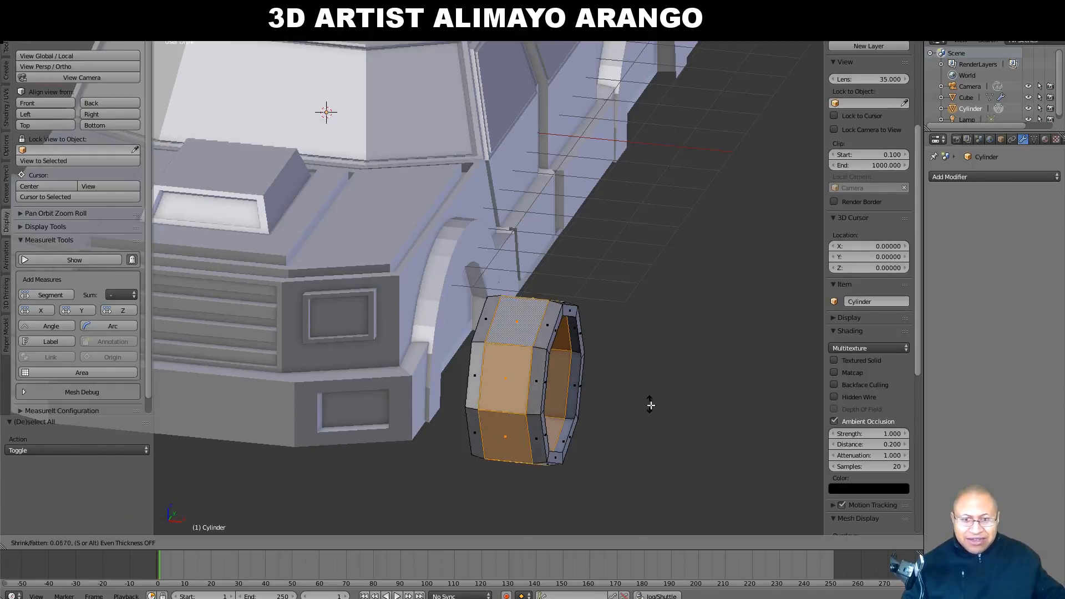
{"action": "left_click", "coordinate": [667, 444], "text": "shift"}
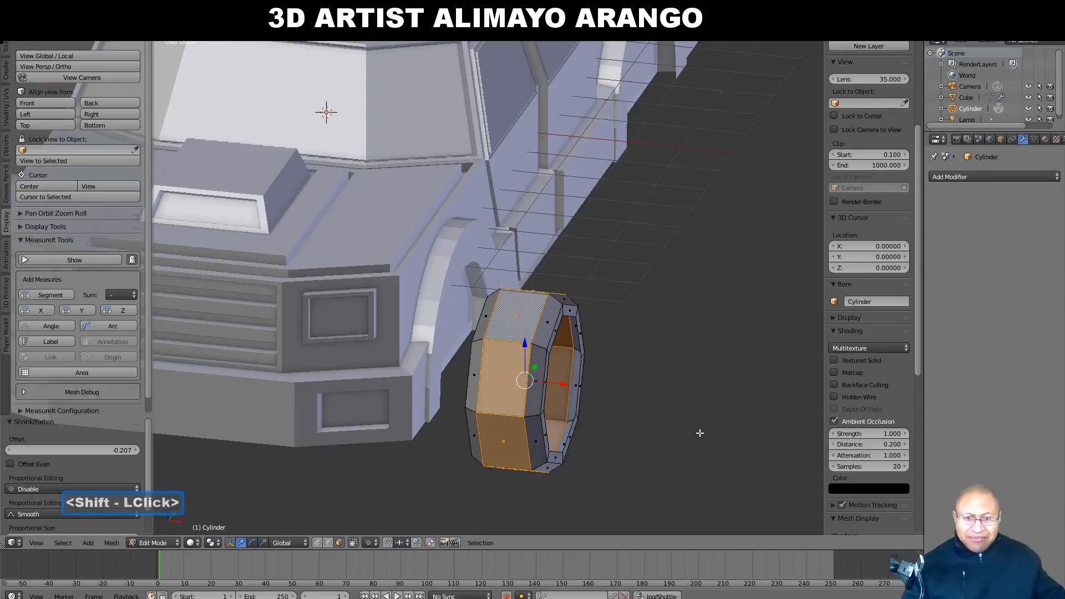
{"action": "key", "text": "a"}
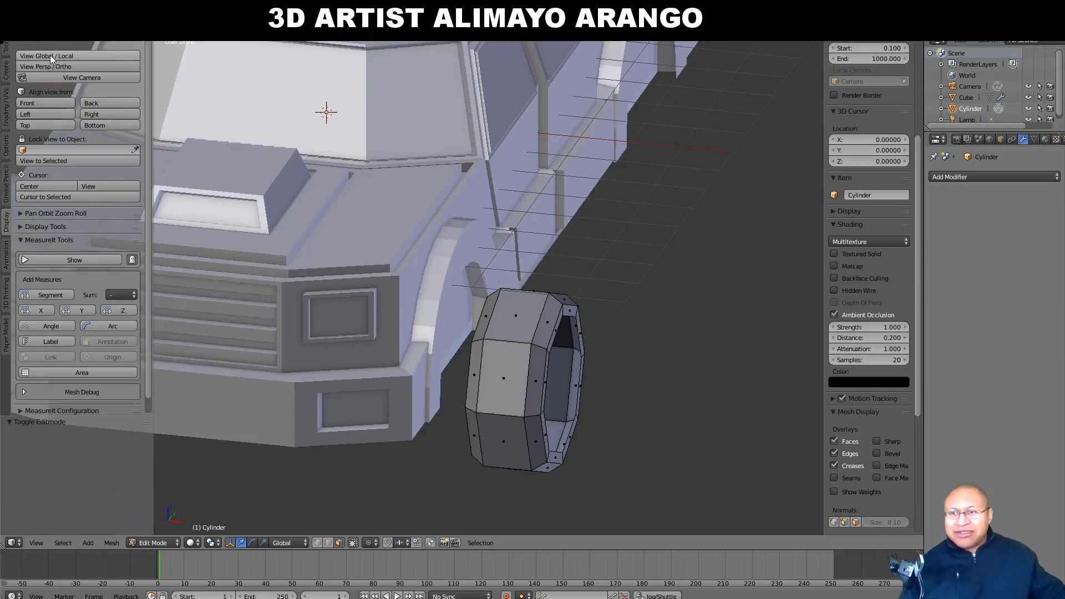
- Isolate the wheel in local view and scale the inner edge loop of its car-facing rim to about 0.267
{"action": "left_click", "coordinate": [88, 57]}
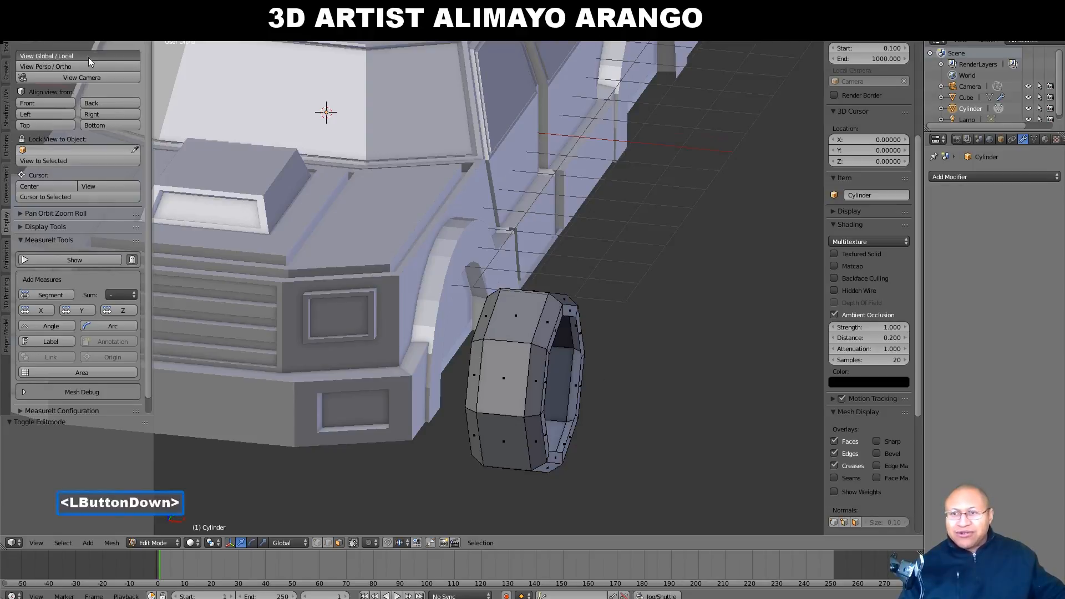
{"action": "mouse_move", "coordinate": [513, 288]}
{"action": "middle_mouse_down"}
{"action": "mouse_move", "coordinate": [439, 302]}
{"action": "mouse_move", "coordinate": [493, 286]}
{"action": "middle_mouse_up"}
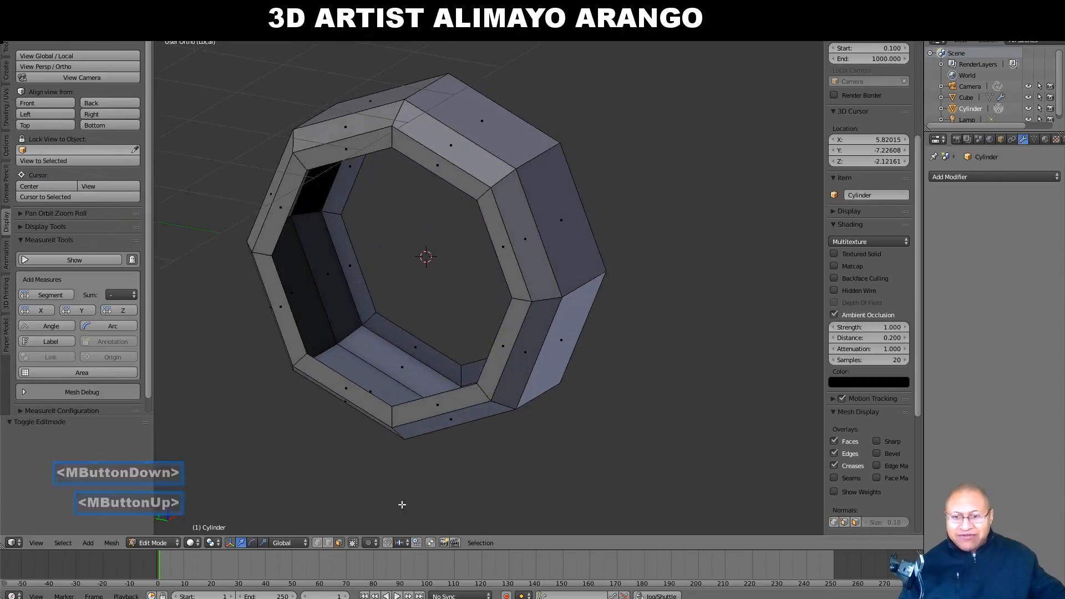
{"action": "left_click", "coordinate": [338, 540]}
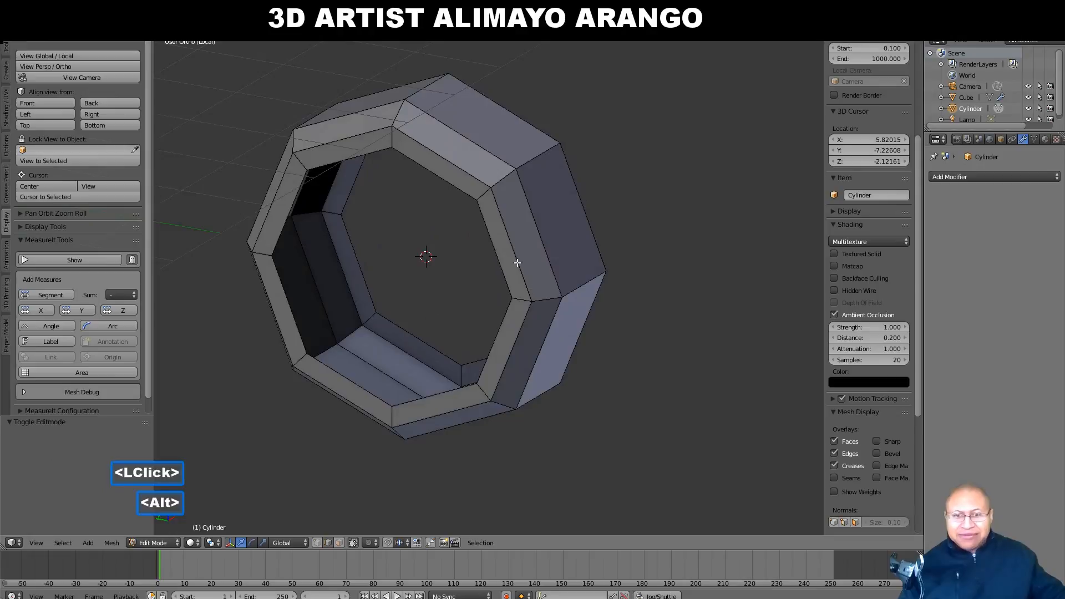
{"action": "left_click", "coordinate": [497, 249], "text": "alt"}
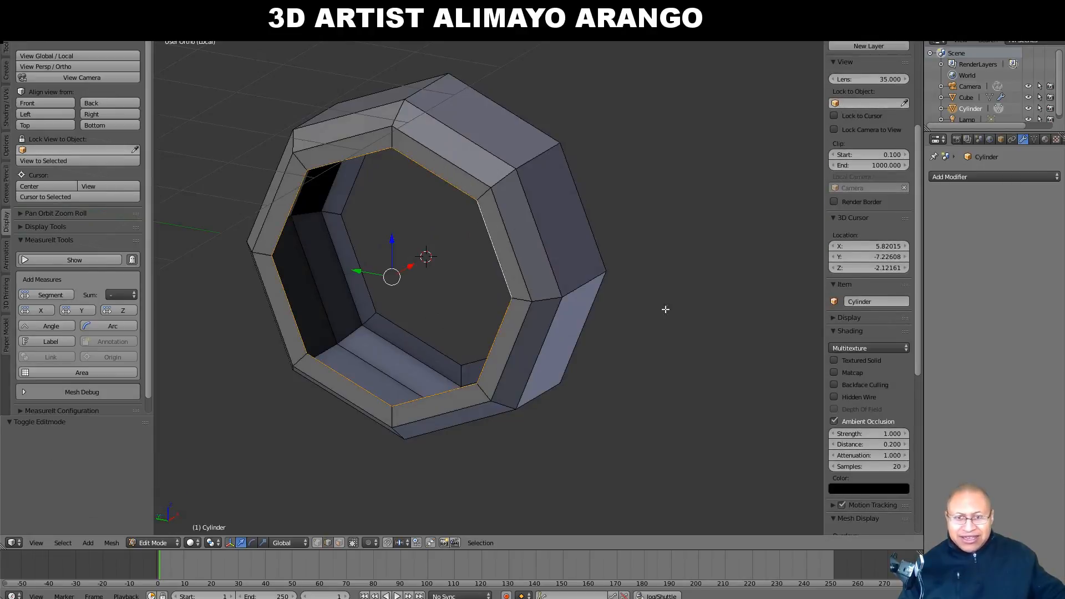
{"action": "key", "text": "s"}
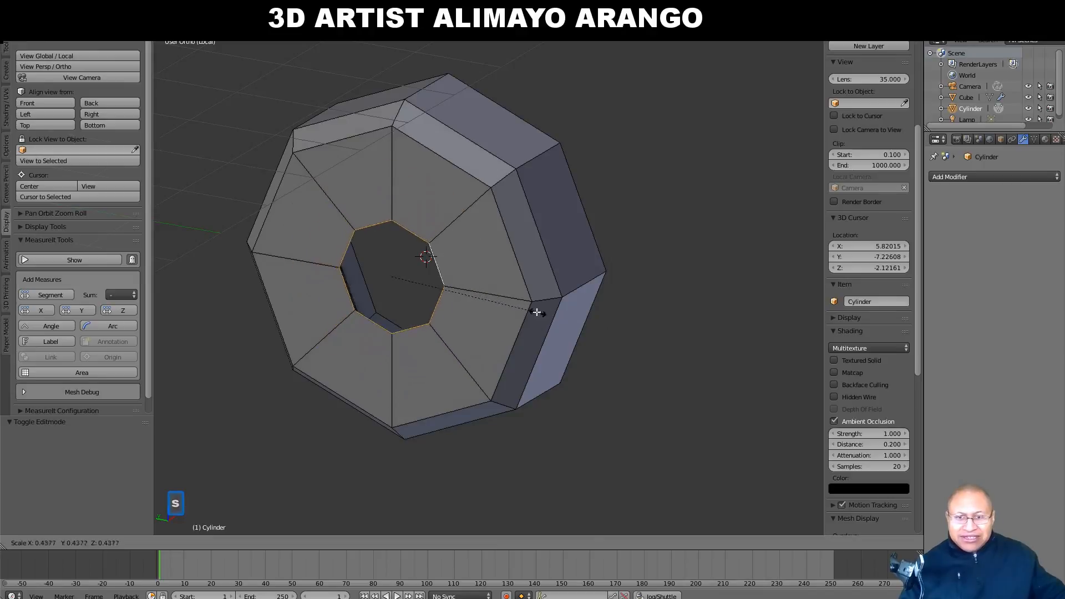
{"action": "left_click", "coordinate": [478, 302]}
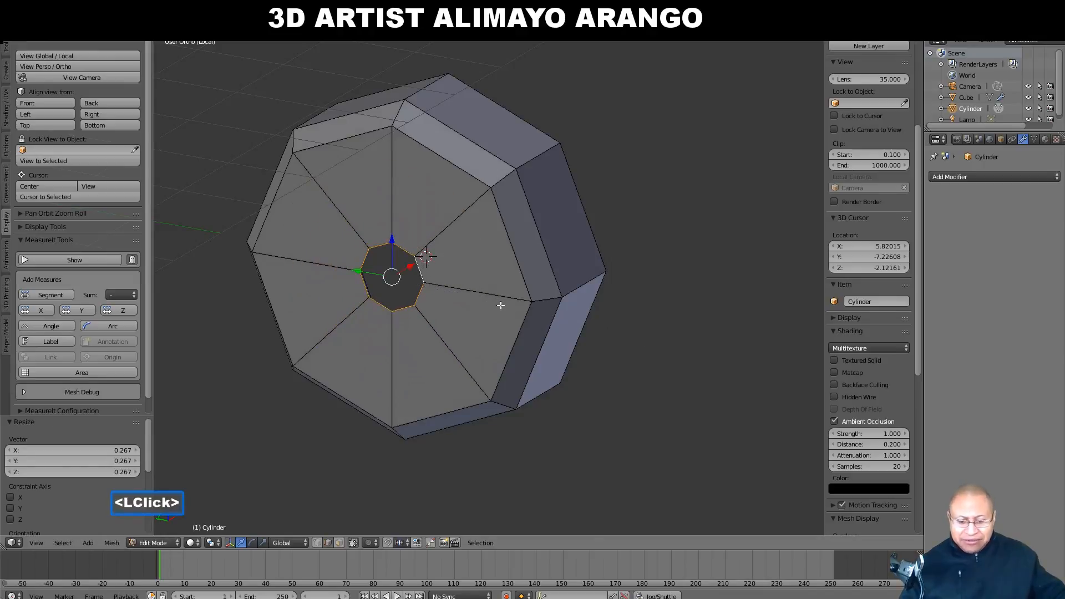
- Extrude the small centre opening's edge loop about -0.526 along X to form a hub
{"action": "key", "text": "e"}
{"action": "right_click", "coordinate": [500, 305]}
{"action": "middle_click_drag", "start_coordinate": [499, 306], "coordinate": [457, 321]}
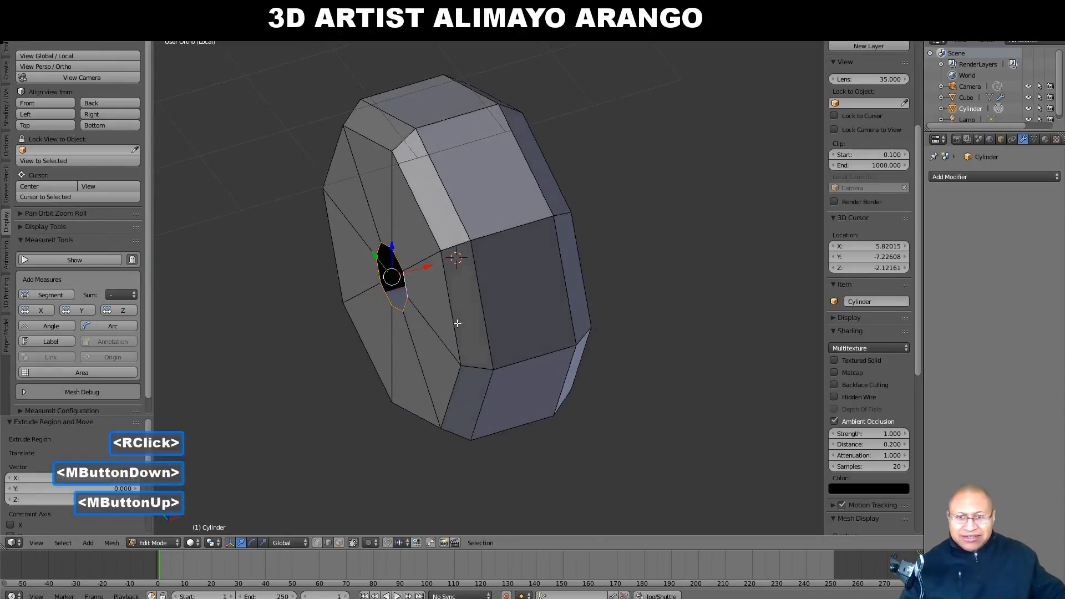
{"action": "left_click_drag", "start_coordinate": [430, 266], "coordinate": [382, 277]}
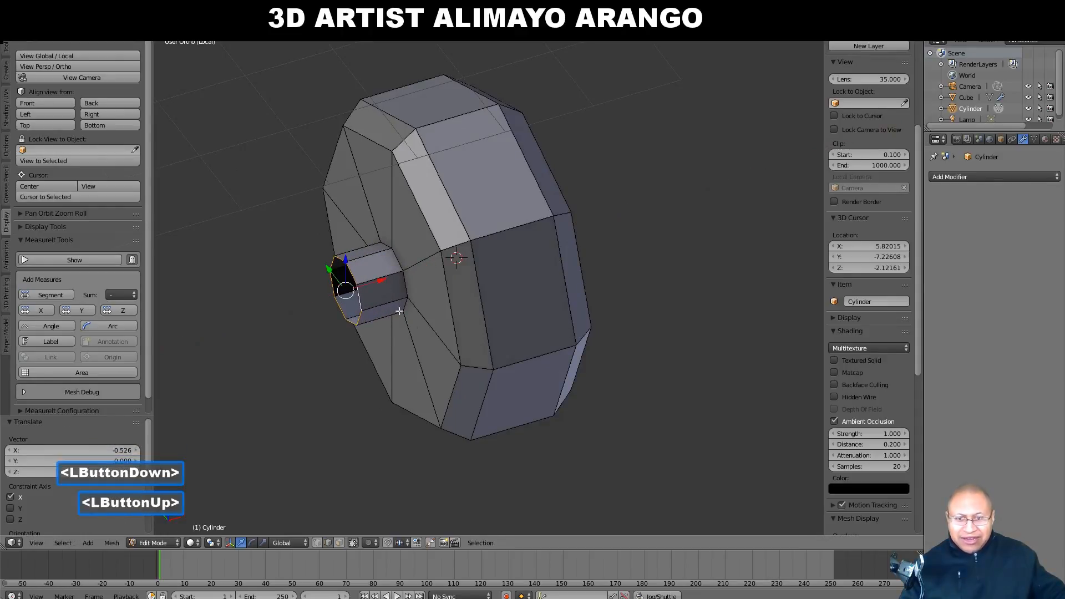
- Extrude the hub's end loop in place and scale it inward to about 0.538
{"action": "key", "text": "e"}
{"action": "right_click", "coordinate": [463, 392]}
{"action": "key", "text": "s"}
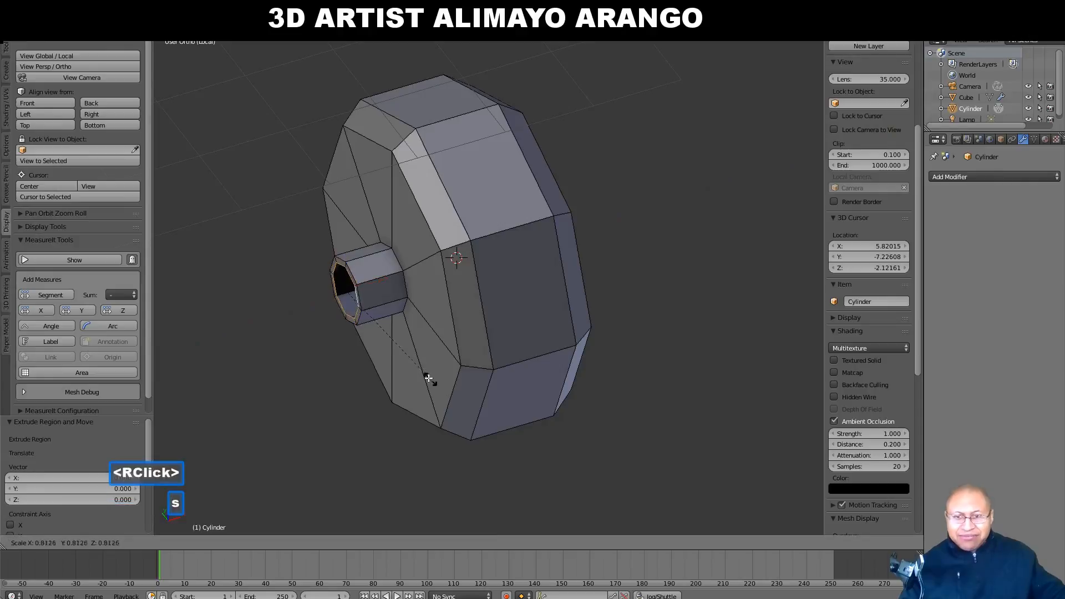
{"action": "left_click", "coordinate": [395, 352]}
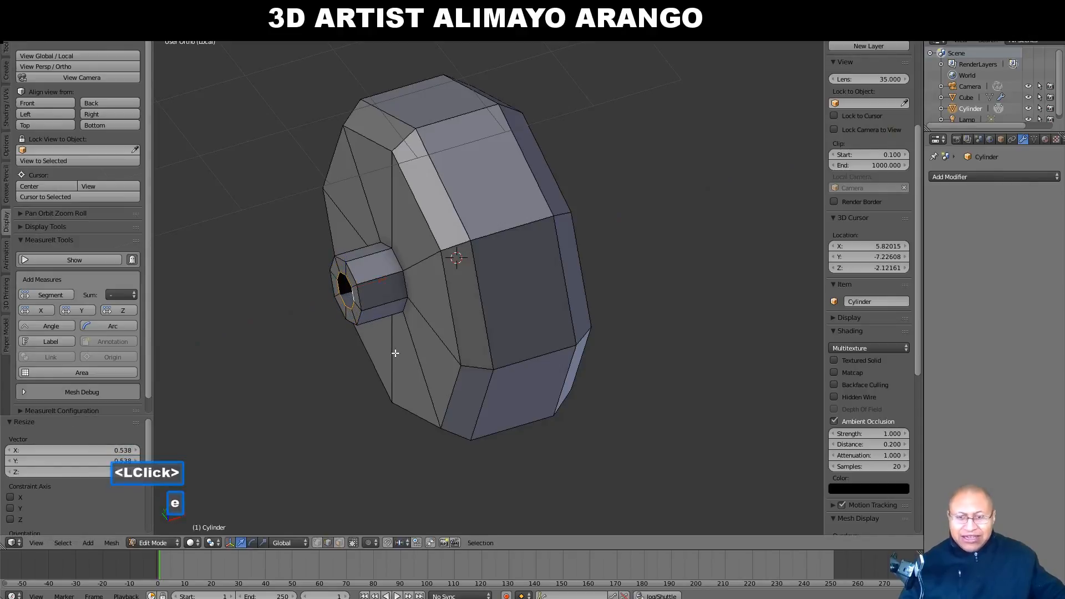
- Extrude the reduced hub loop about -1.616 along X to form the axle
{"action": "key", "text": "e"}
{"action": "right_click", "coordinate": [383, 282]}
{"action": "left_click_drag", "start_coordinate": [382, 280], "coordinate": [246, 320]}
- Close the axle's open end with Grid Fill using a span of 2, and deselect the new faces
{"action": "key", "text": "ctrl"}
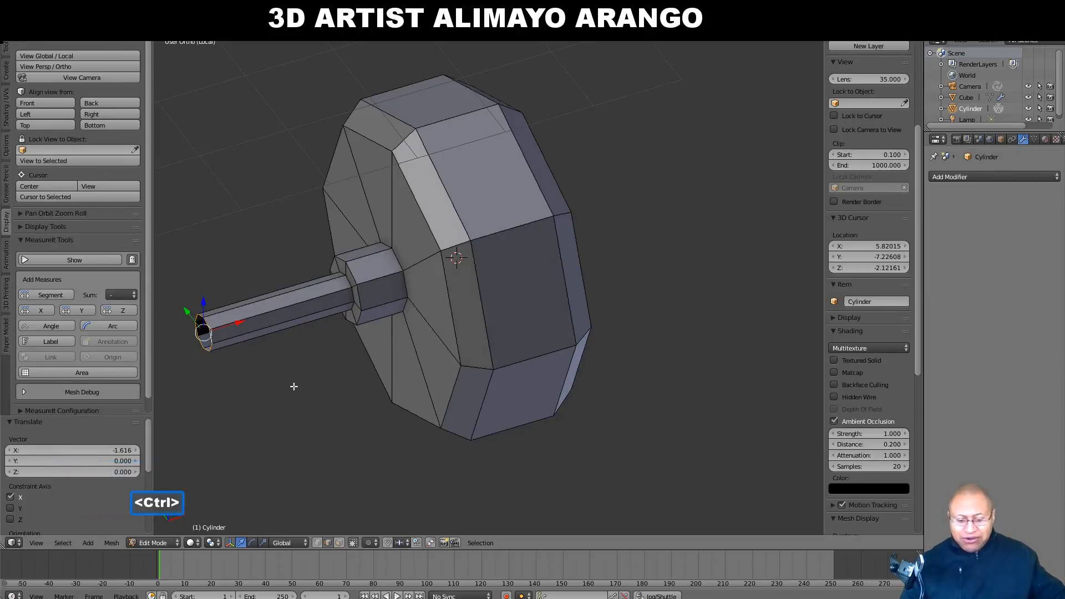
{"action": "key", "text": "ctrl+f"}
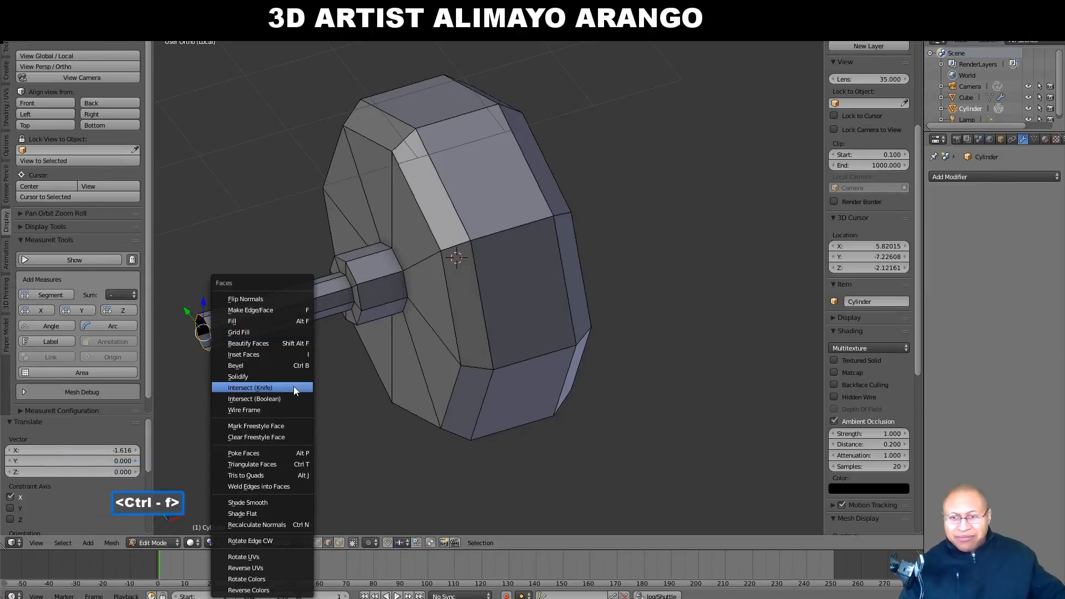
{"action": "left_click", "coordinate": [287, 329]}
{"action": "mouse_move", "coordinate": [268, 354]}
{"action": "middle_mouse_down"}
{"action": "mouse_move", "coordinate": [240, 373]}
{"action": "mouse_move", "coordinate": [249, 346]}
{"action": "middle_mouse_up"}
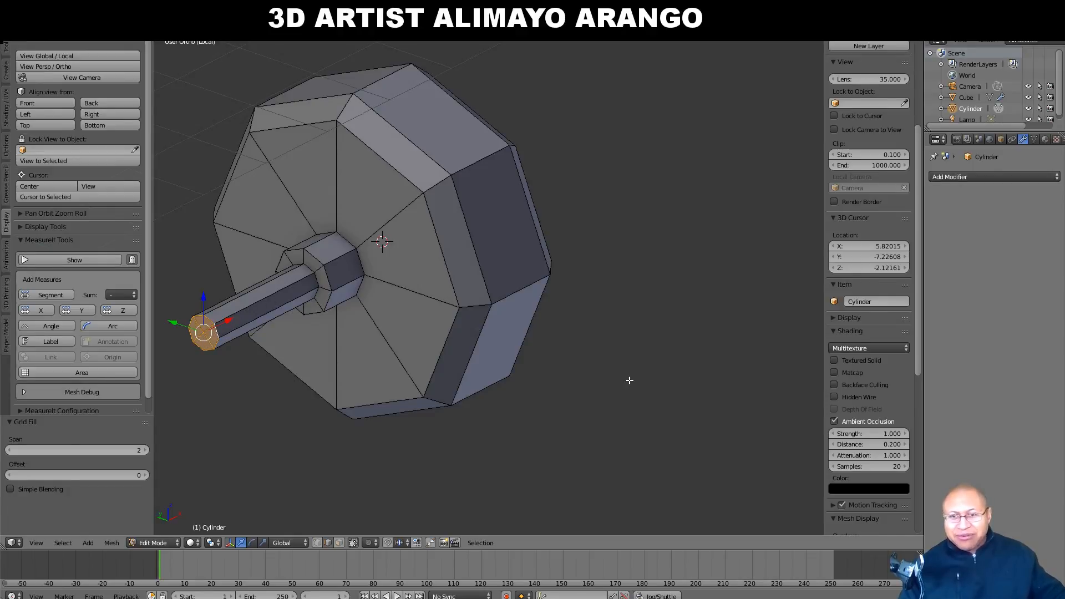
{"action": "key", "text": "a"}
{"action": "middle_click_drag", "start_coordinate": [714, 314], "coordinate": [576, 332]}
{"action": "middle_click_drag", "start_coordinate": [597, 438], "coordinate": [632, 309], "text": "shift"}
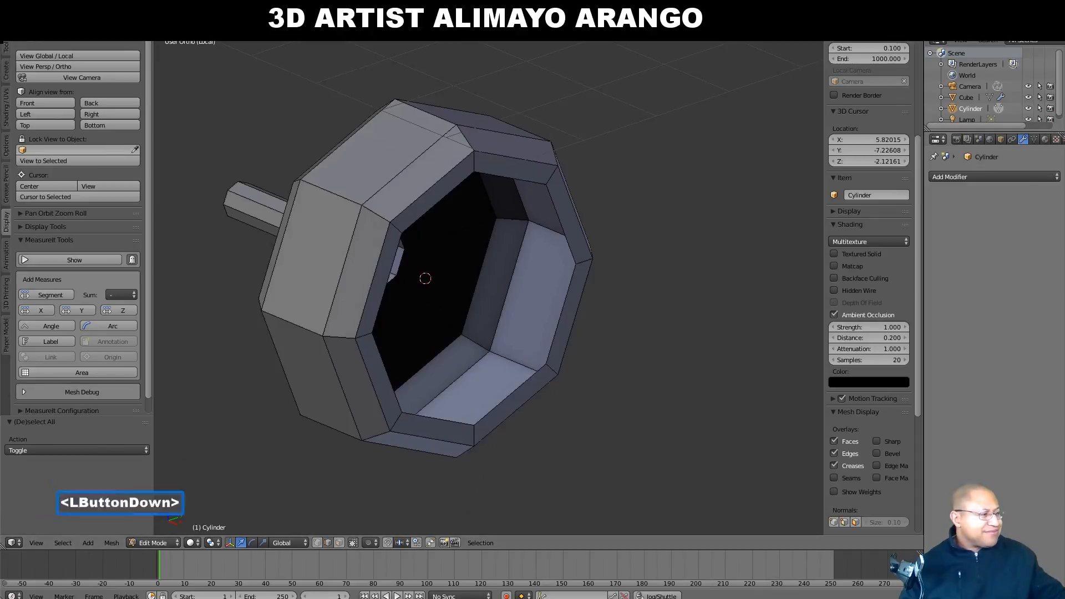
{"action": "left_click", "coordinate": [673, 332]}
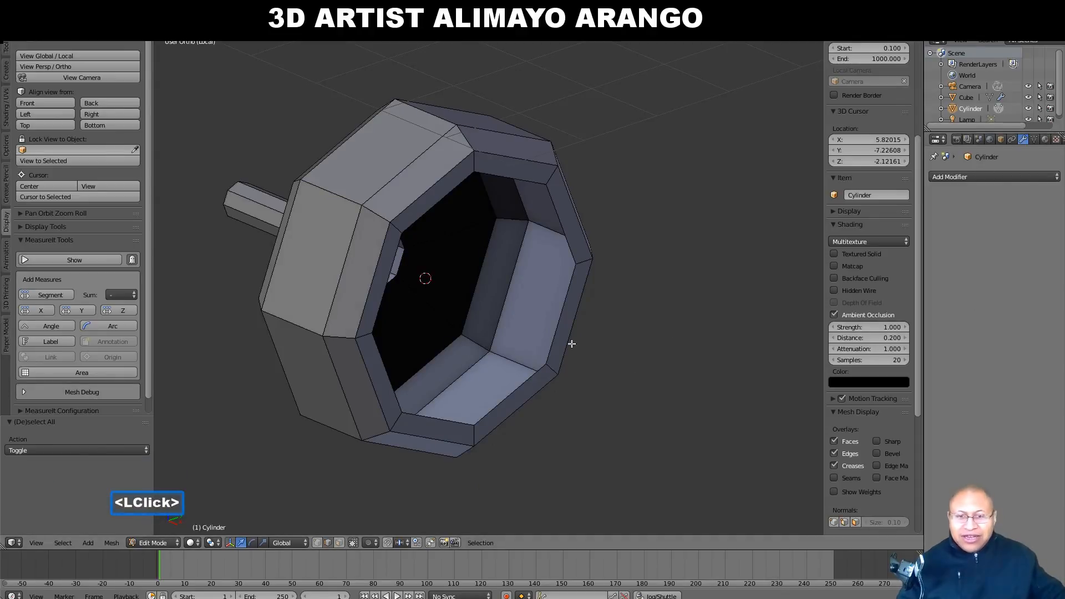
- Extrude the wheel's front opening edge loop about -0.141 along X to form a shallow inner lip
{"action": "left_click", "coordinate": [502, 393], "text": "alt"}
{"action": "key", "text": "e"}
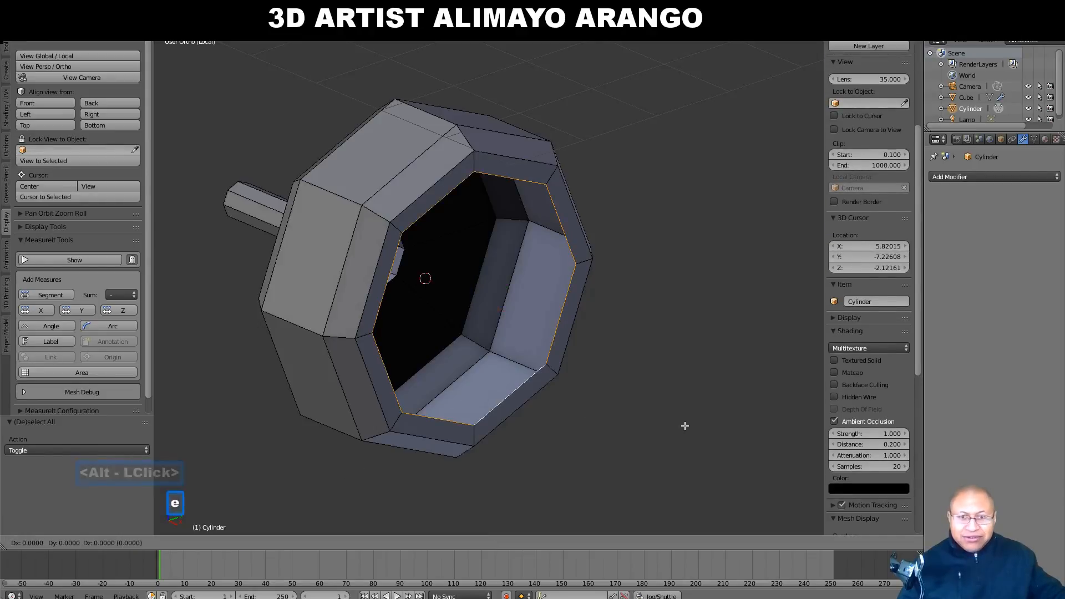
{"action": "right_click", "coordinate": [684, 426]}
{"action": "left_click_drag", "start_coordinate": [497, 308], "coordinate": [487, 304]}
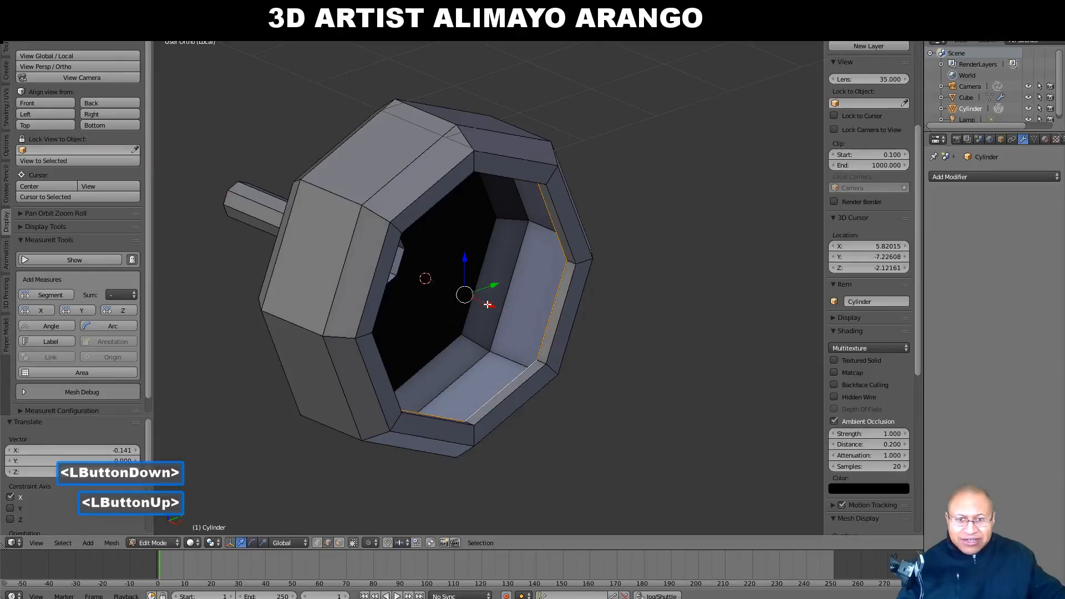
- Extrude the recessed lip loop in place and scale it inward to about 0.225, leaving a small centre opening
{"action": "key", "text": "e"}
{"action": "right_click", "coordinate": [705, 397]}
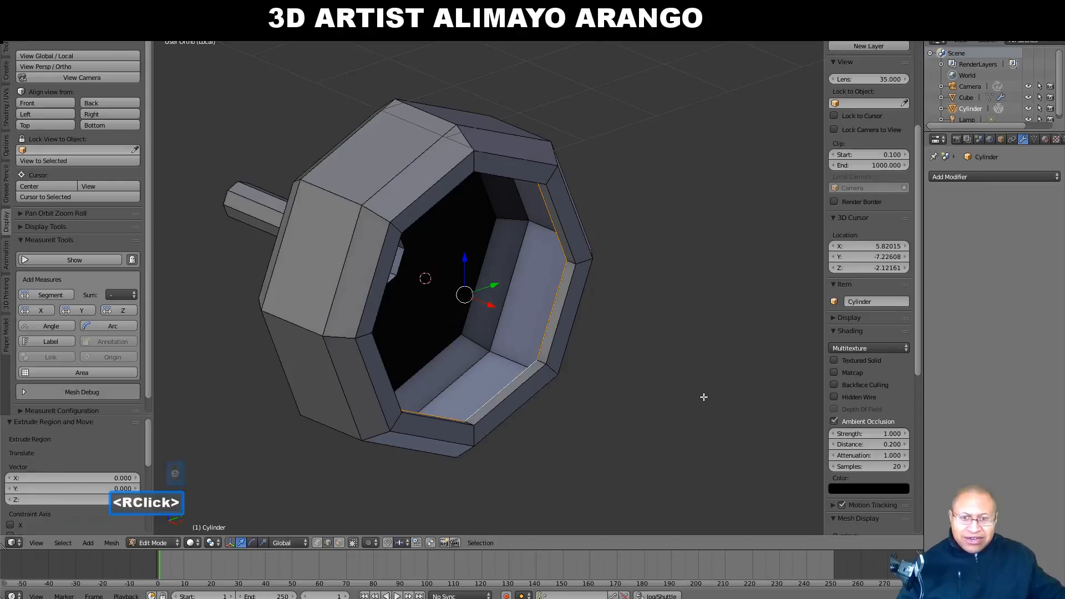
{"action": "key", "text": "s"}
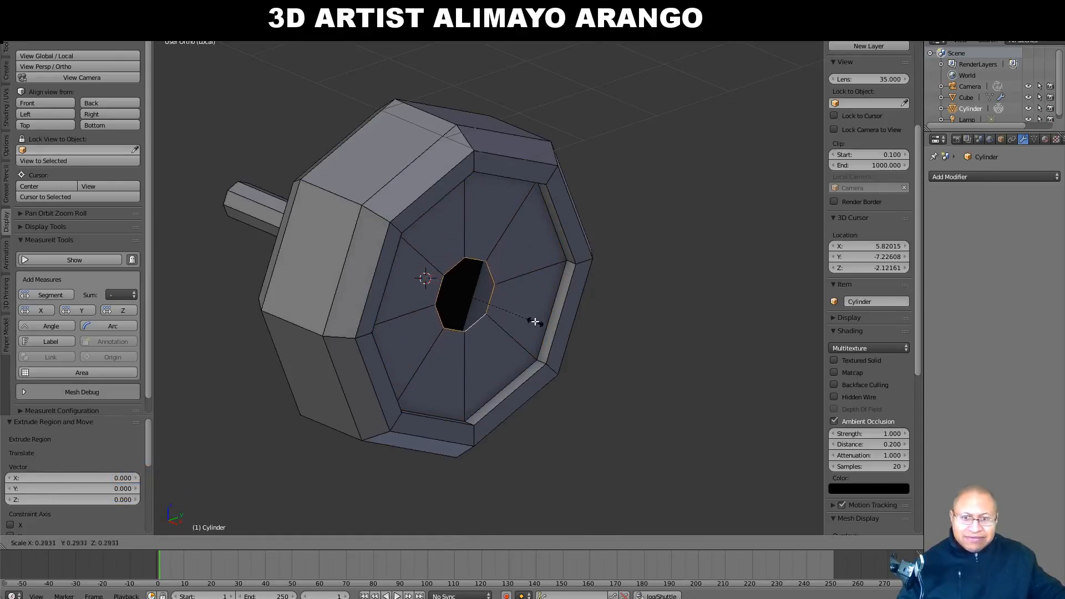
{"action": "left_click", "coordinate": [518, 316]}
- Move the small centre opening's edge loop about -0.113 along X so the front face slopes inward
{"action": "mouse_move", "coordinate": [505, 322]}
{"action": "middle_mouse_down"}
{"action": "mouse_move", "coordinate": [541, 341]}
{"action": "mouse_move", "coordinate": [519, 319]}
{"action": "middle_mouse_up"}
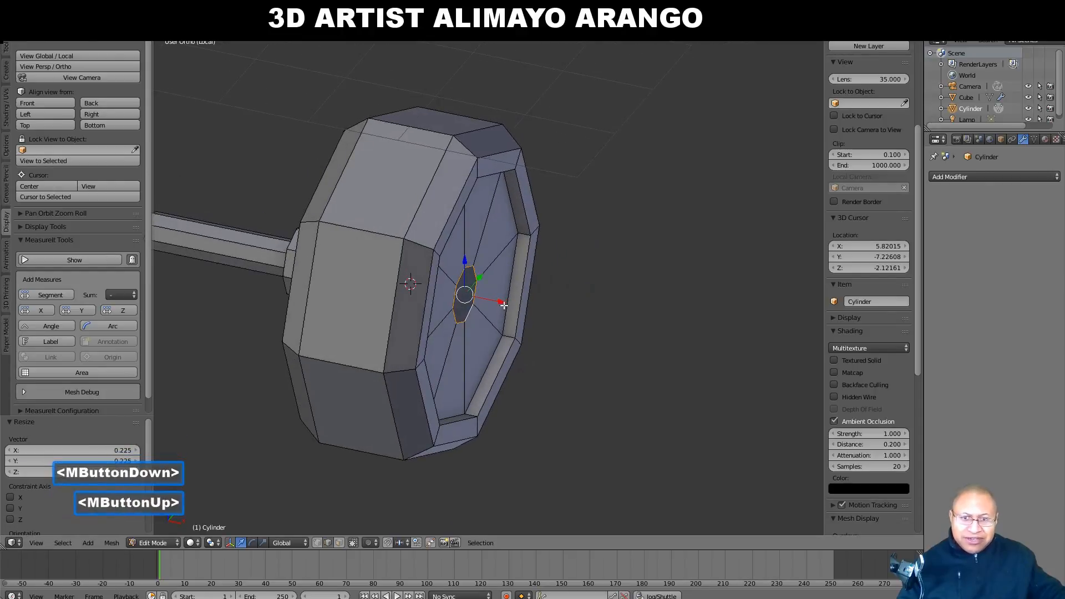
{"action": "left_click_drag", "start_coordinate": [501, 302], "coordinate": [488, 301]}
{"action": "middle_click_drag", "start_coordinate": [611, 360], "coordinate": [508, 310]}
{"action": "left_click_drag", "start_coordinate": [488, 297], "coordinate": [500, 298]}
- Extrude the front centre opening's edge loop about 0.154 along X to form a front hub
{"action": "mouse_move", "coordinate": [601, 356]}
{"action": "middle_mouse_down"}
{"action": "mouse_move", "coordinate": [566, 338]}
{"action": "mouse_move", "coordinate": [599, 357]}
{"action": "mouse_move", "coordinate": [582, 356]}
{"action": "middle_mouse_up"}
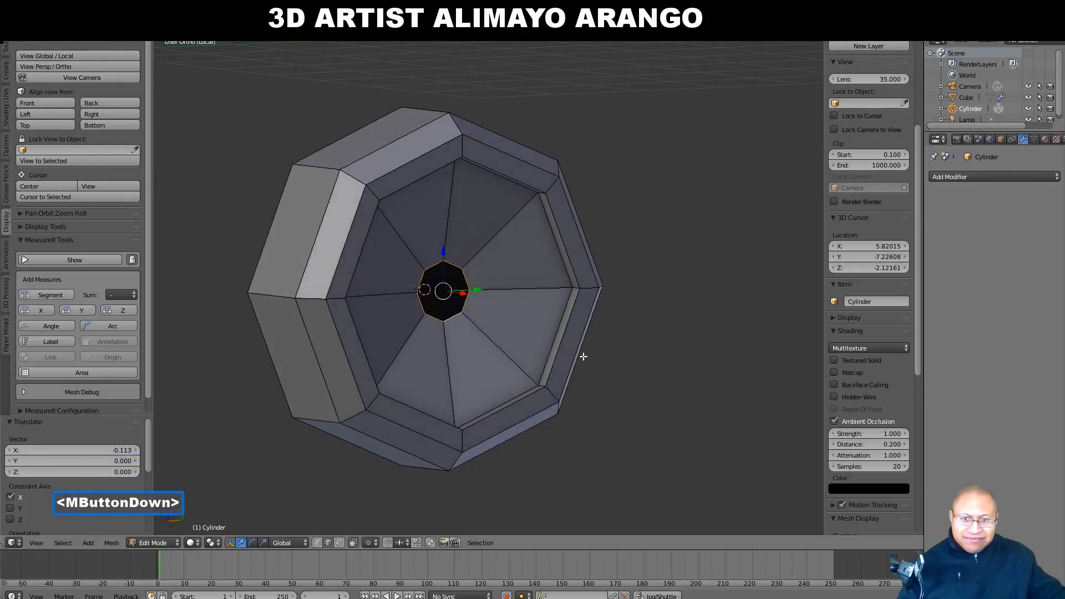
{"action": "middle_click_drag", "start_coordinate": [583, 357], "coordinate": [619, 357]}
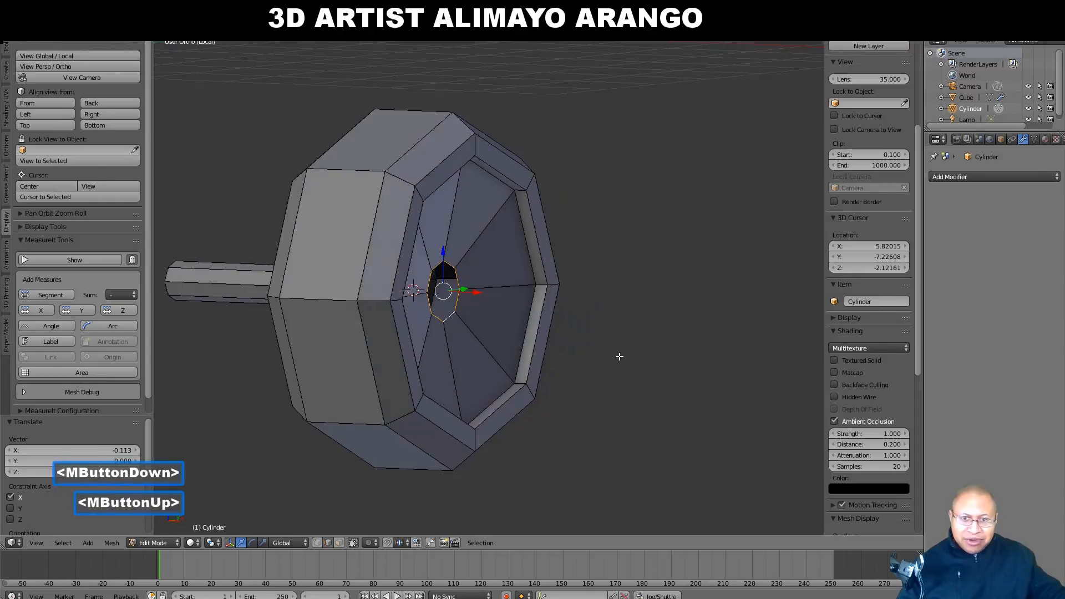
{"action": "key", "text": "e"}
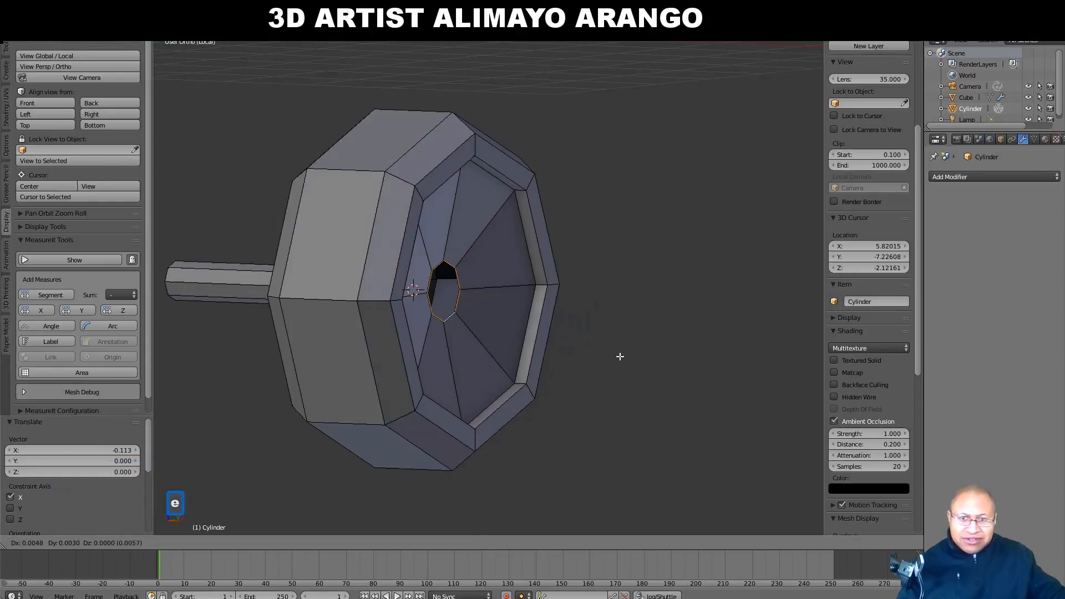
{"action": "right_click", "coordinate": [620, 353]}
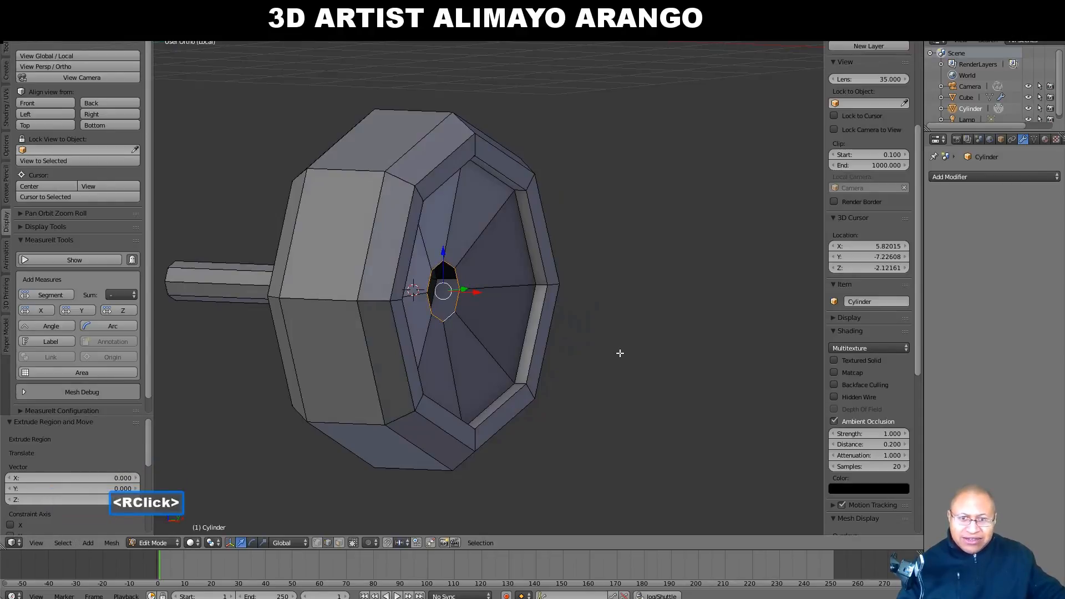
{"action": "middle_click_drag", "start_coordinate": [487, 292], "coordinate": [473, 291]}
{"action": "left_click_drag", "start_coordinate": [472, 290], "coordinate": [492, 297]}
- Extrude the front hub's end loop in place and scale it inward to about 0.699
{"action": "middle_click_drag", "start_coordinate": [492, 297], "coordinate": [621, 344]}
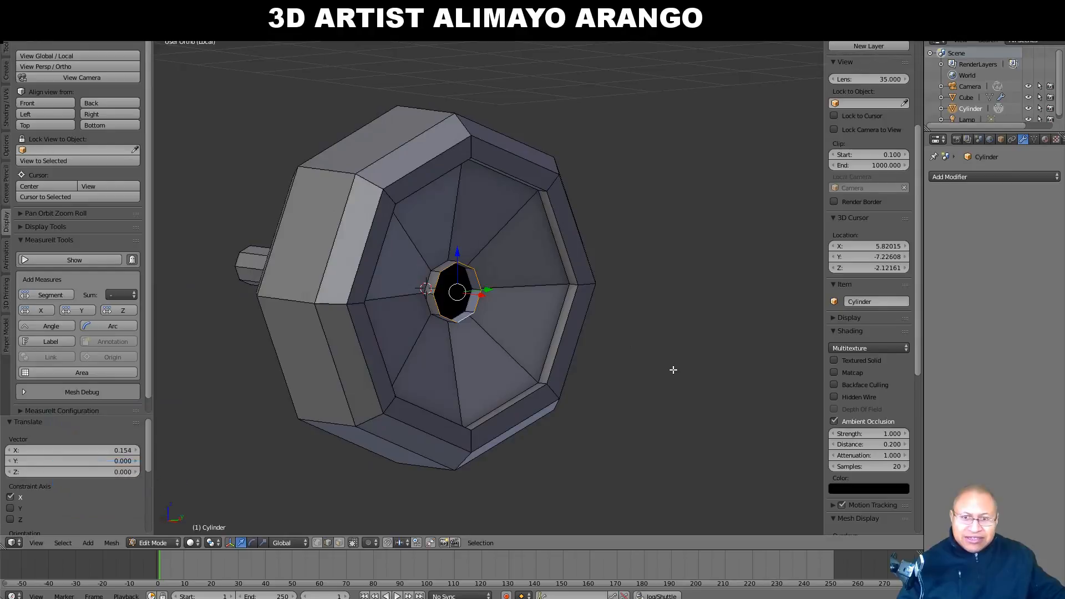
{"action": "key", "text": "e"}
{"action": "right_click", "coordinate": [688, 391]}
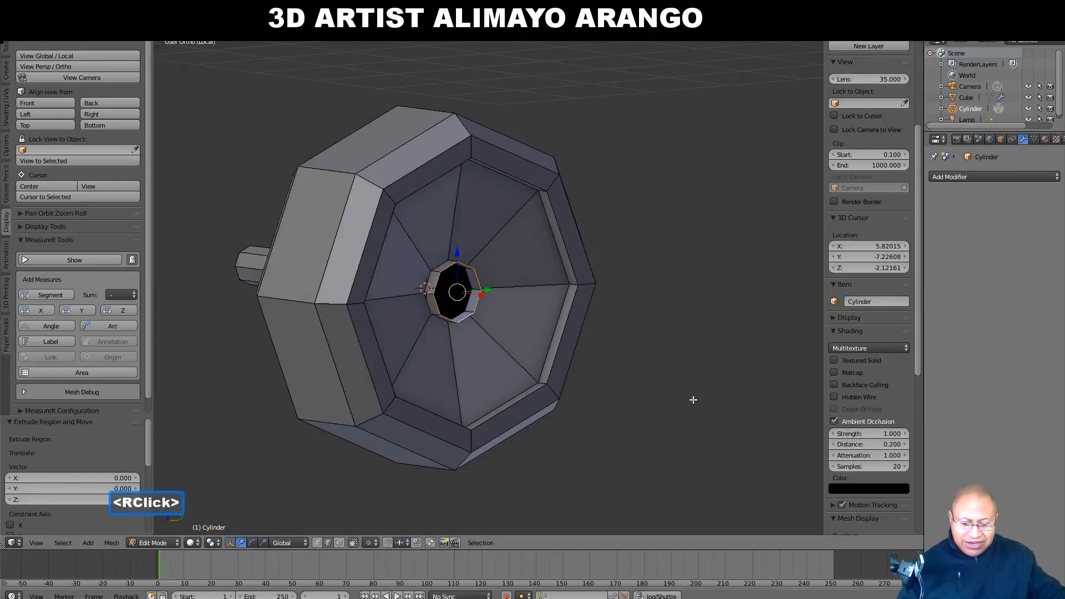
{"action": "key", "text": "s"}
{"action": "left_click", "coordinate": [628, 367]}
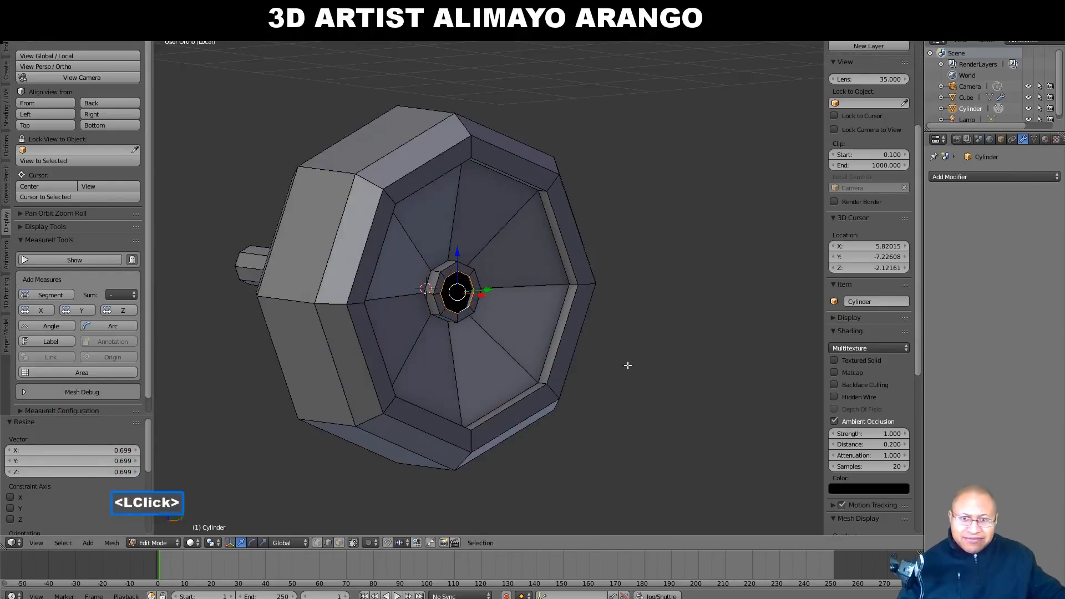
- Extrude the reduced front hub loop about -0.086 along X to recess the hub's centre
{"action": "middle_click_drag", "start_coordinate": [614, 372], "coordinate": [638, 380]}
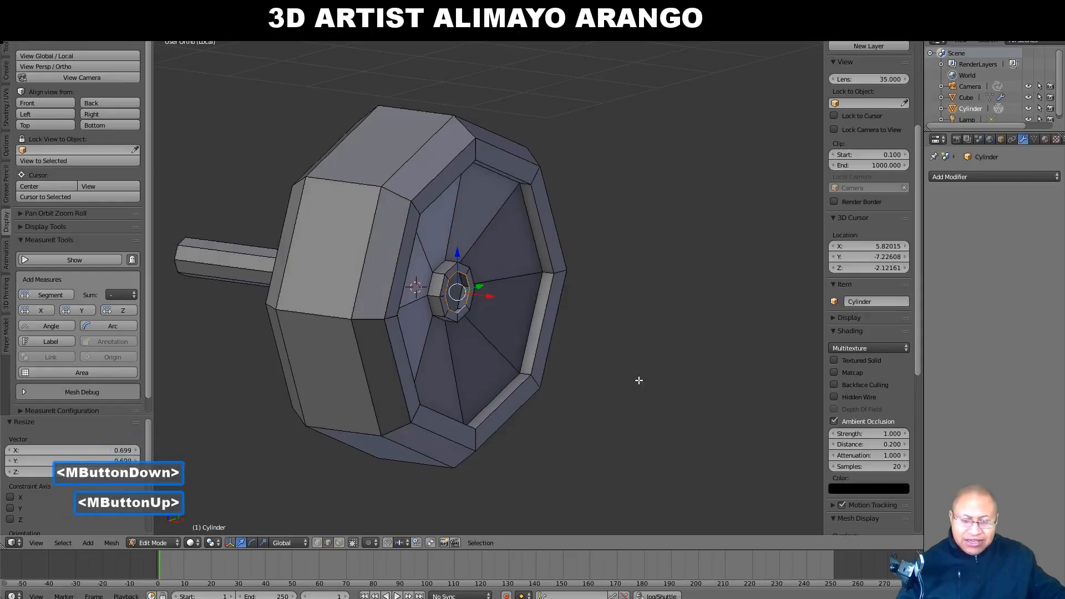
{"action": "key", "text": "e"}
{"action": "right_click", "coordinate": [504, 296]}
{"action": "middle_click_drag", "start_coordinate": [494, 296], "coordinate": [507, 318]}
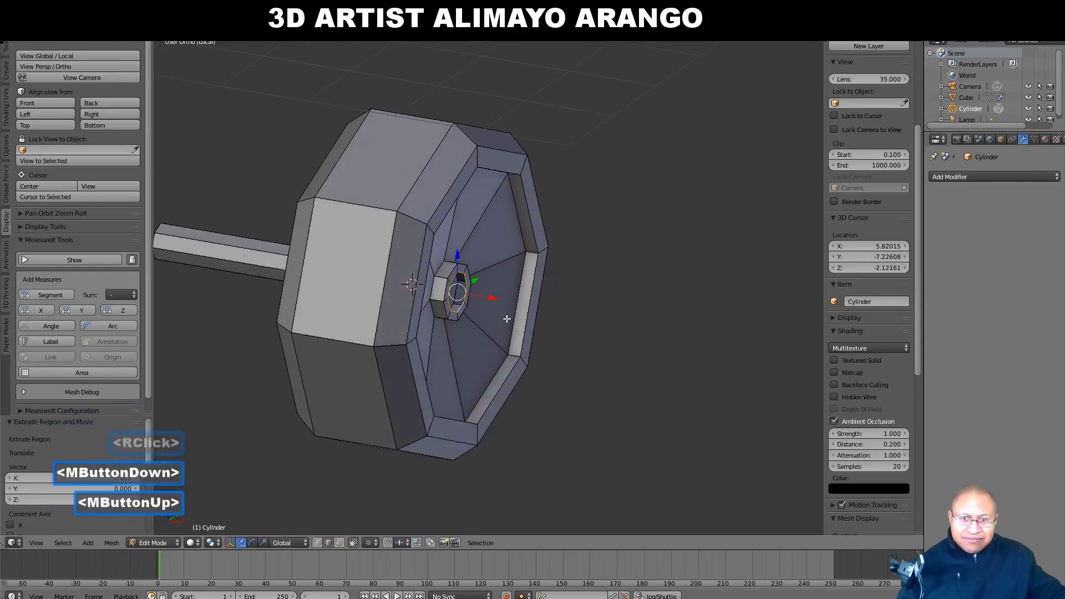
{"action": "left_click_drag", "start_coordinate": [493, 299], "coordinate": [483, 298]}
- Close the recessed front hub opening with Grid Fill using a span of 2, and deselect the new faces
{"action": "middle_click_drag", "start_coordinate": [483, 299], "coordinate": [571, 351]}
{"action": "key", "text": "ctrl"}
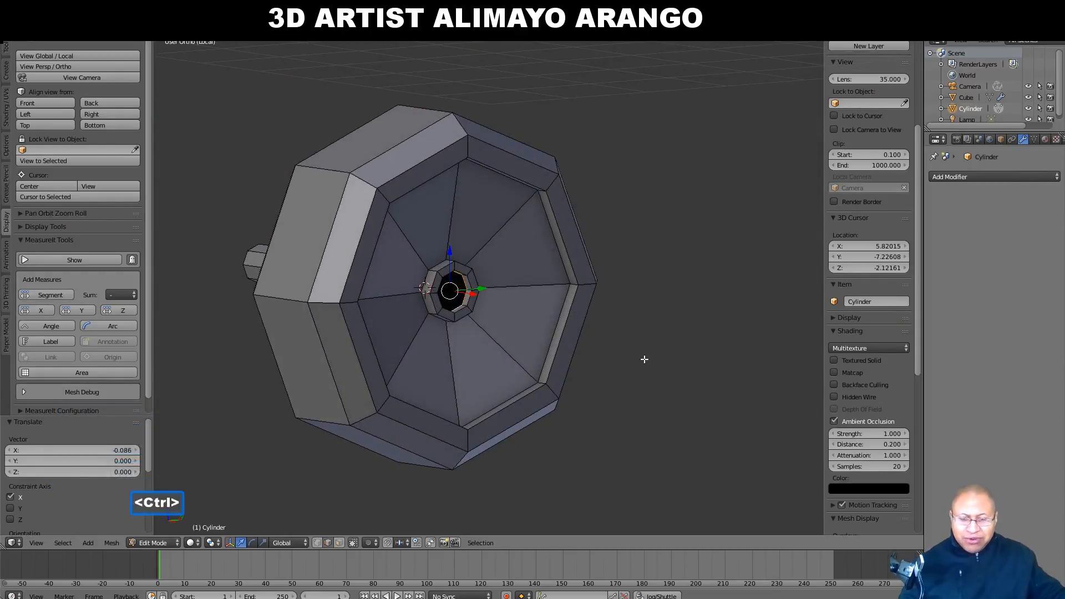
{"action": "key", "text": "ctrl+f"}
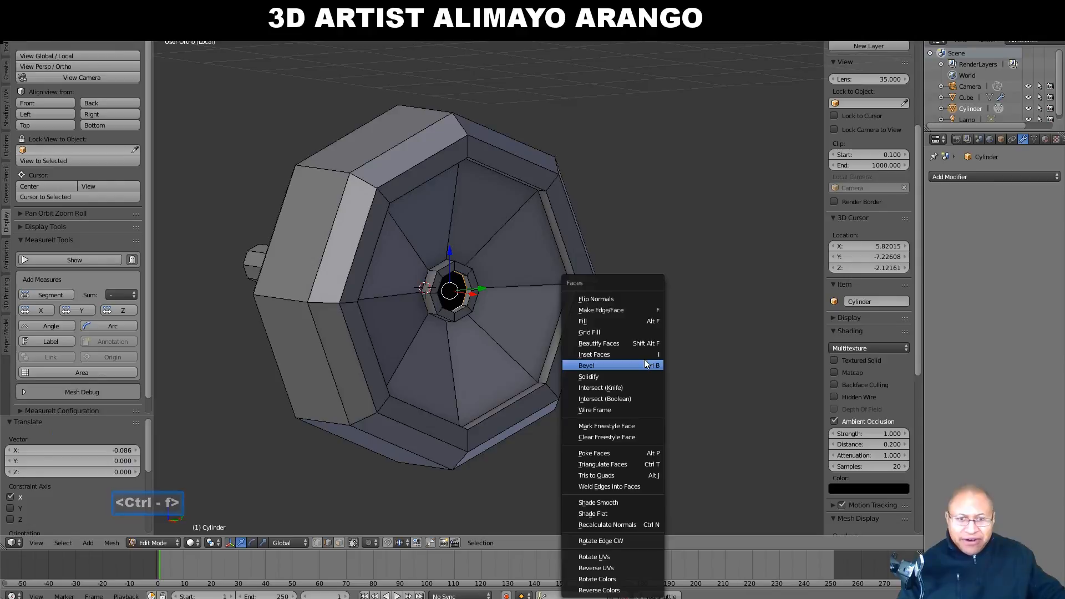
{"action": "left_click", "coordinate": [632, 332]}
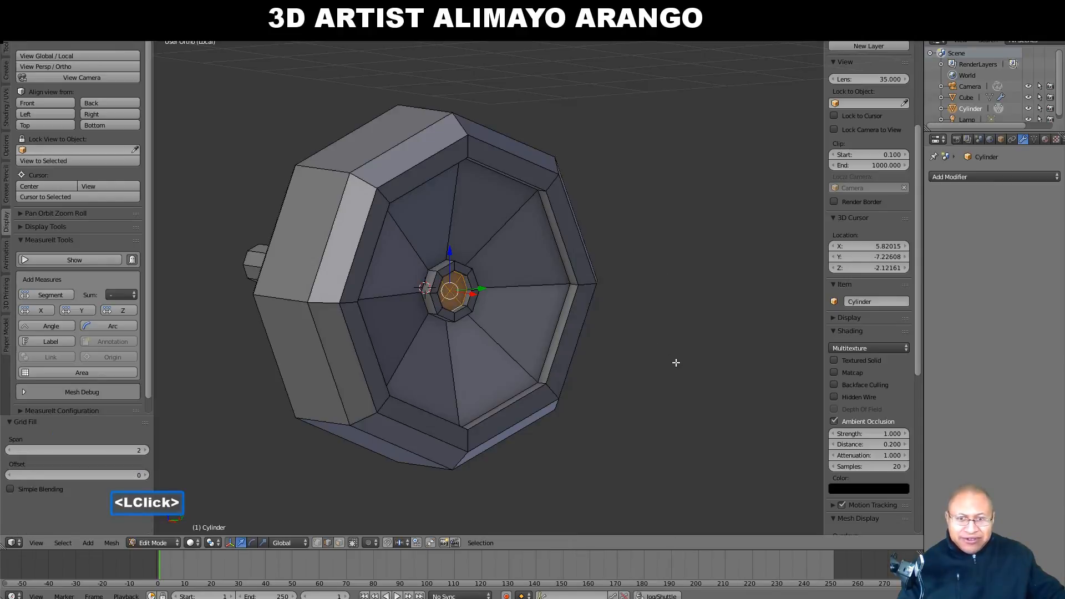
{"action": "key", "text": "a"}
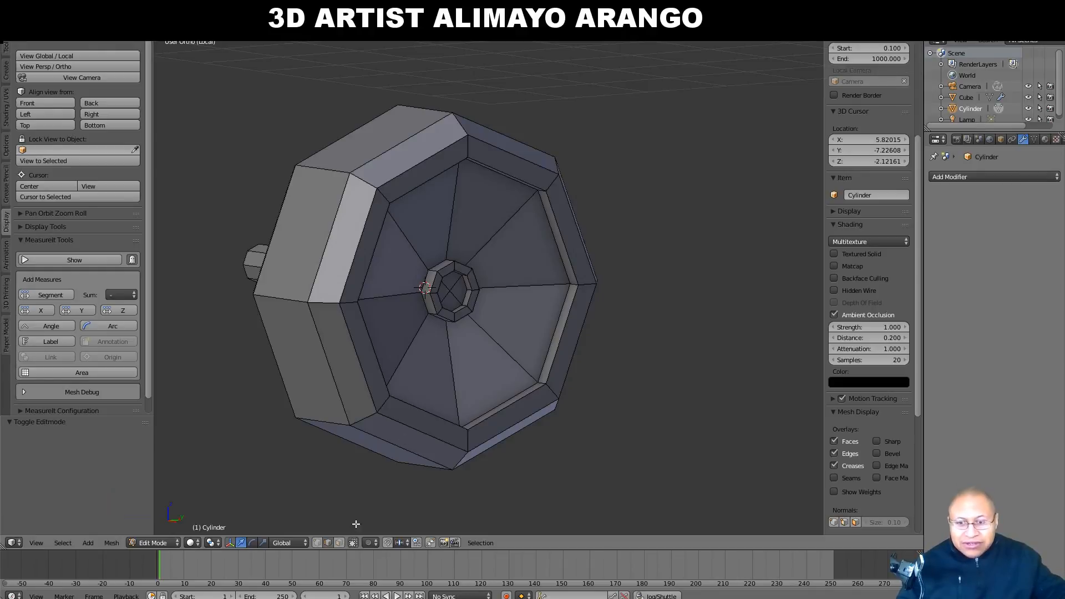
- In face select mode, move the front hub's rim face loop about 0.615 along X to lengthen the hub, and deselect it
{"action": "left_click", "coordinate": [339, 543]}
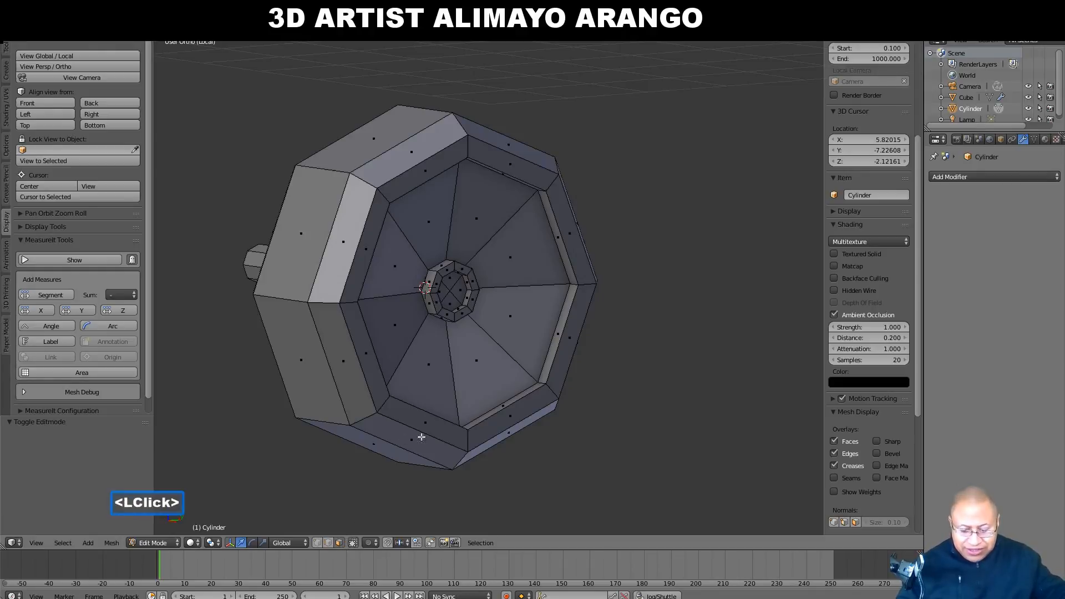
{"action": "left_click", "coordinate": [440, 309], "text": "alt"}
{"action": "middle_click_drag", "start_coordinate": [439, 309], "coordinate": [488, 297]}
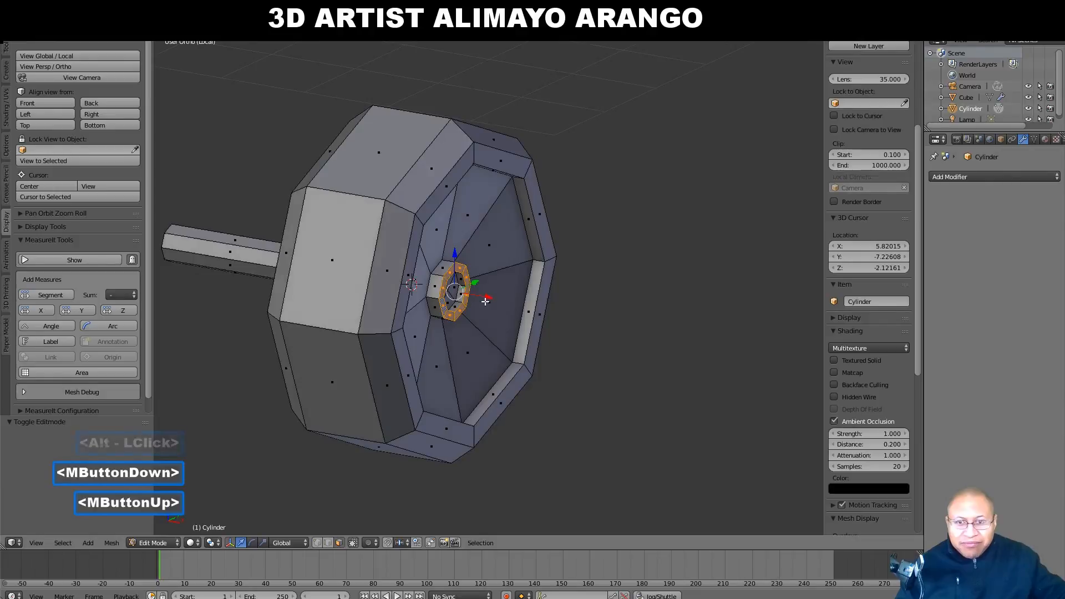
{"action": "left_click_drag", "start_coordinate": [488, 297], "coordinate": [536, 315]}
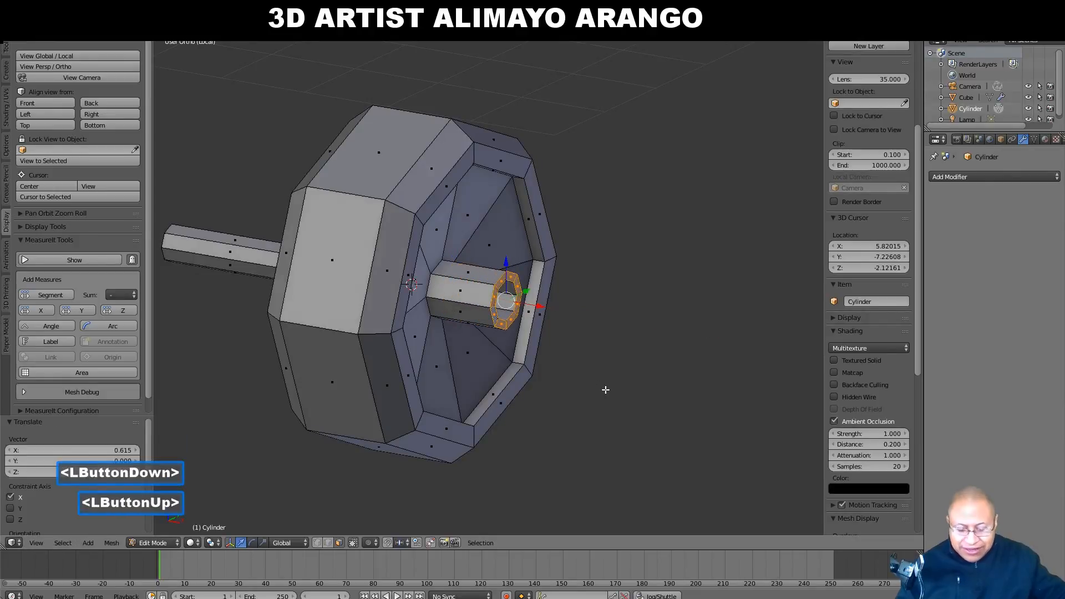
{"action": "key", "text": "a"}
- Duplicate the eight sloped faces around the front hub and move the copy about 2.036 along X, clear of the wheel
{"action": "middle_click_drag", "start_coordinate": [618, 405], "coordinate": [556, 401]}
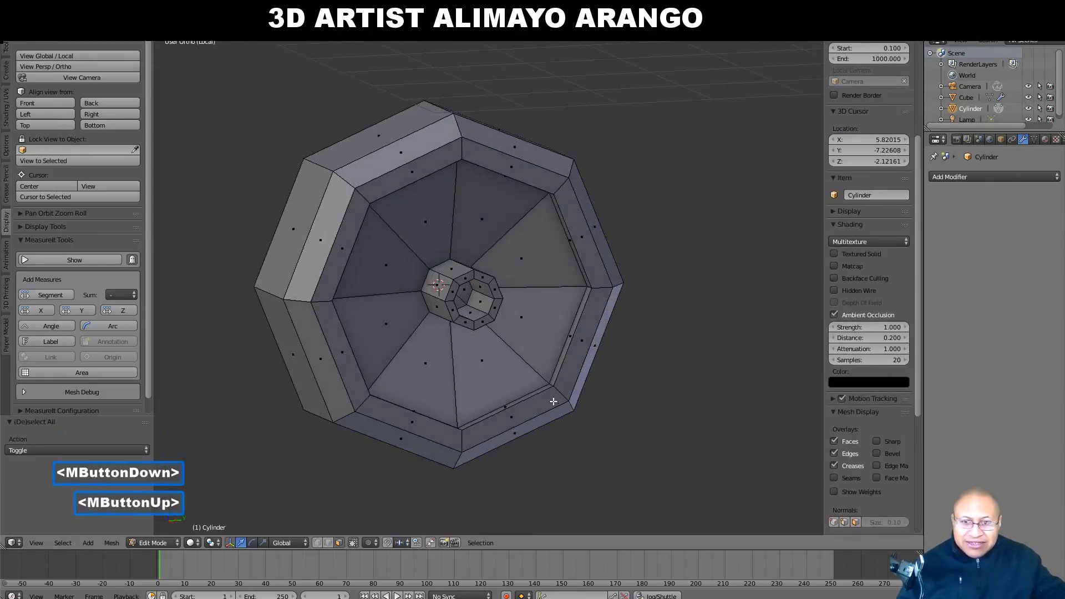
{"action": "key", "text": "c"}
{"action": "mouse_move", "coordinate": [496, 365]}
{"action": "left_mouse_down"}
{"action": "mouse_move", "coordinate": [471, 384]}
{"action": "mouse_move", "coordinate": [397, 343]}
{"action": "mouse_move", "coordinate": [386, 259]}
{"action": "mouse_move", "coordinate": [509, 227]}
{"action": "mouse_move", "coordinate": [545, 310]}
{"action": "mouse_move", "coordinate": [532, 349]}
{"action": "left_mouse_up"}
{"action": "right_click", "coordinate": [517, 367]}
{"action": "middle_click_drag", "start_coordinate": [518, 367], "coordinate": [526, 377]}
{"action": "key", "text": "shift+d"}
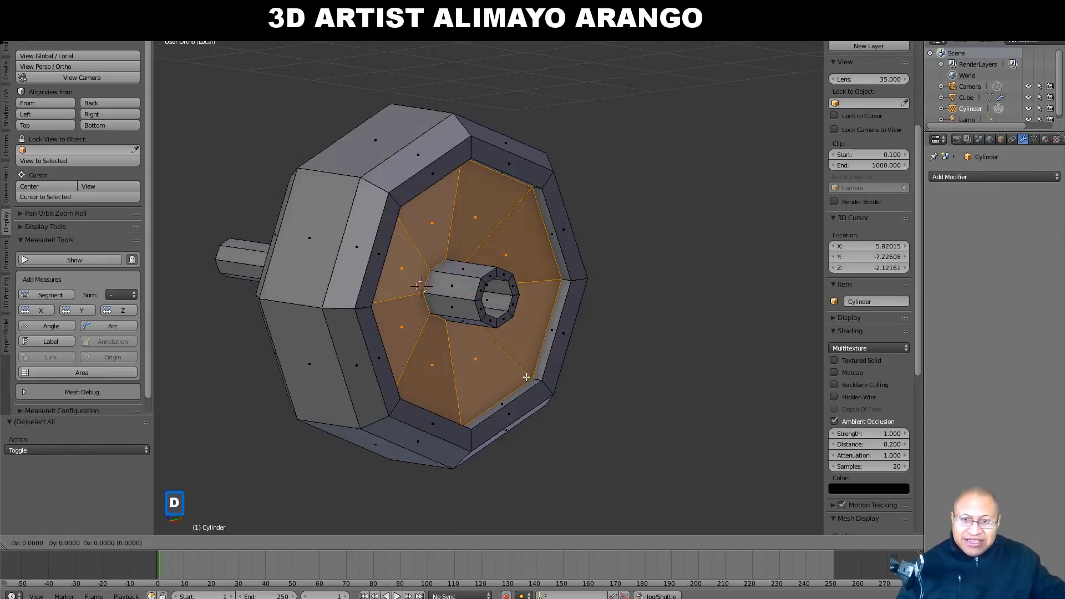
{"action": "right_click", "coordinate": [532, 353]}
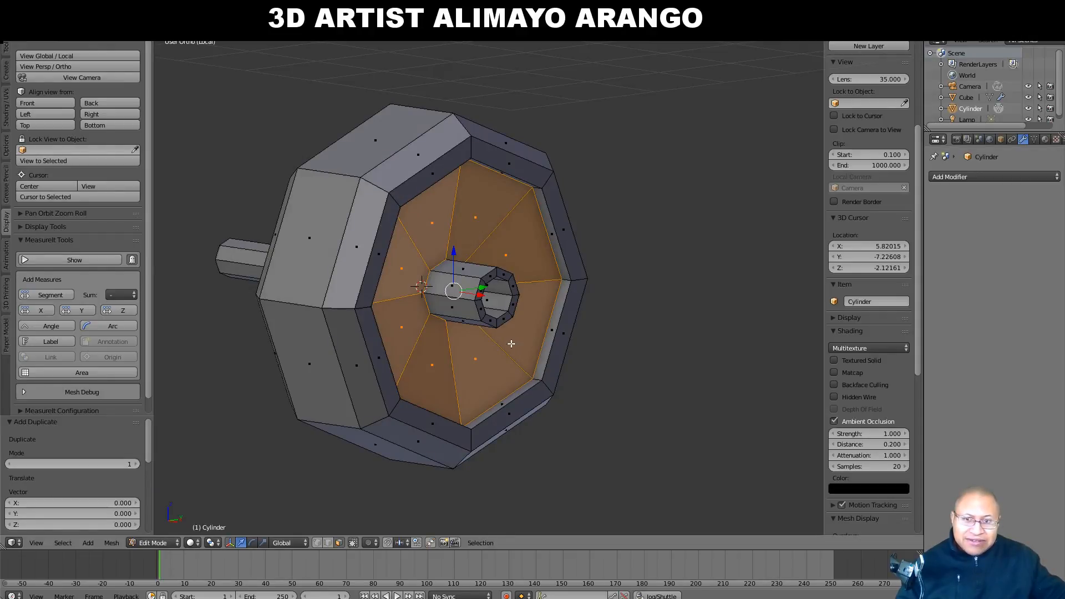
{"action": "left_click_drag", "start_coordinate": [481, 296], "coordinate": [610, 344]}
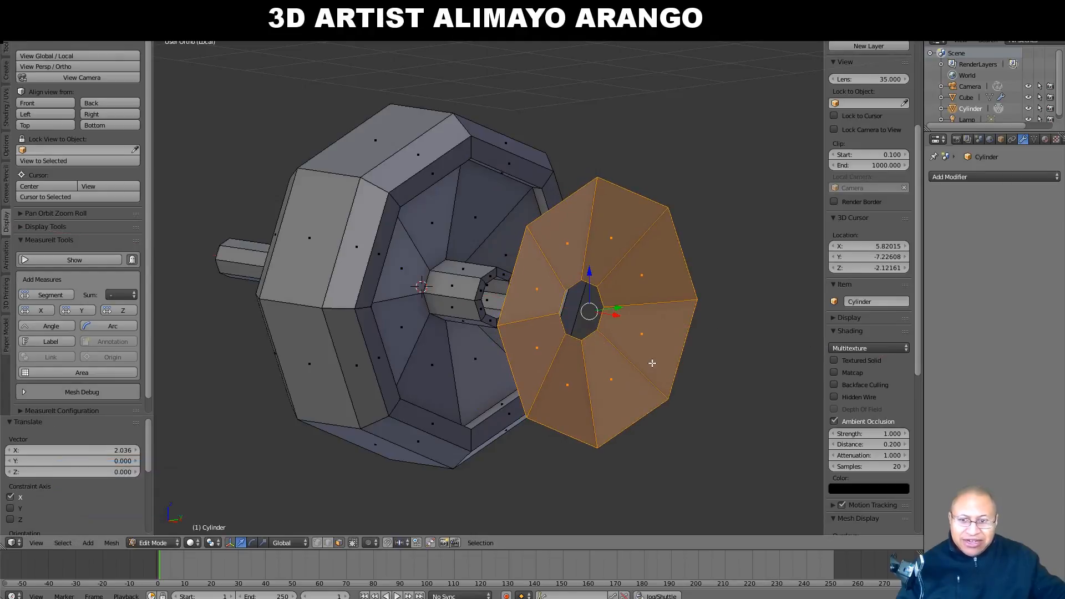
- With the pivot on Individual Origins, extrude the duplicated disc's individual faces in place and scale them to about 0.669
{"action": "left_click", "coordinate": [219, 544]}
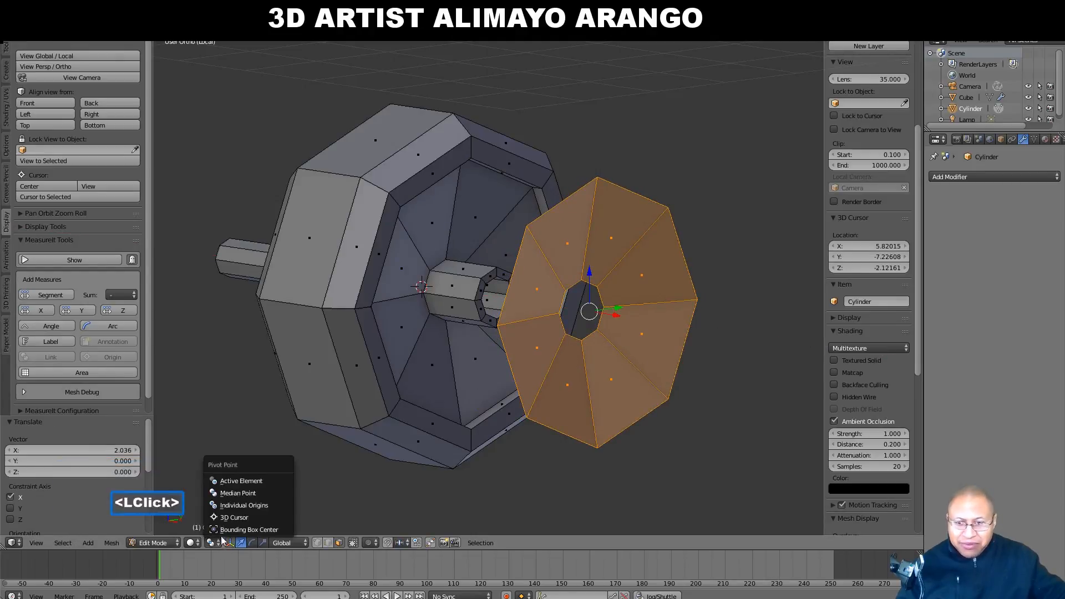
{"action": "left_click", "coordinate": [276, 505]}
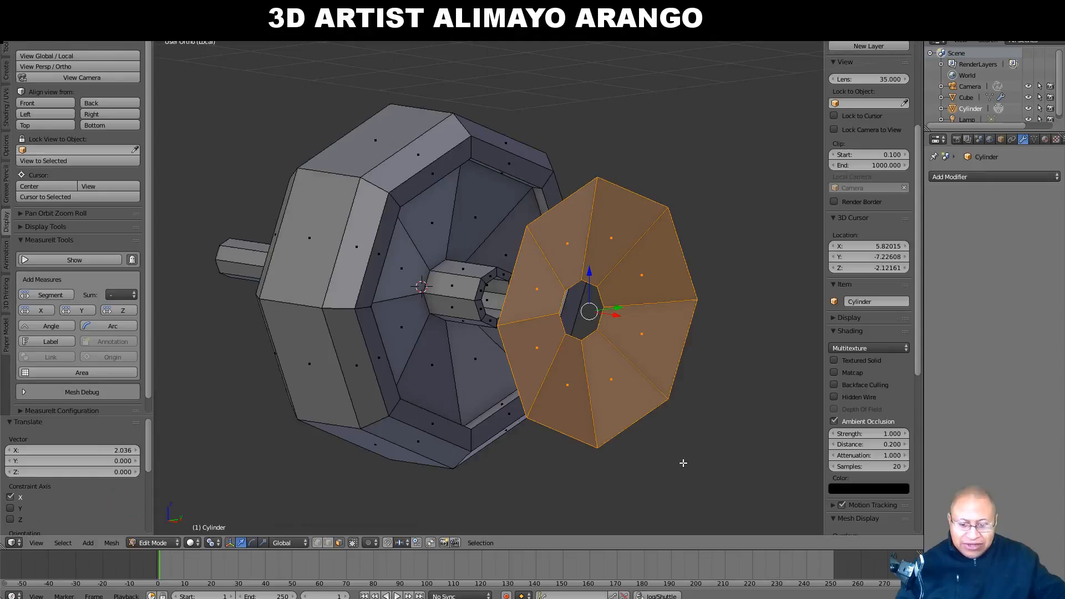
{"action": "key", "text": "alt"}
{"action": "key", "text": "alt+e"}
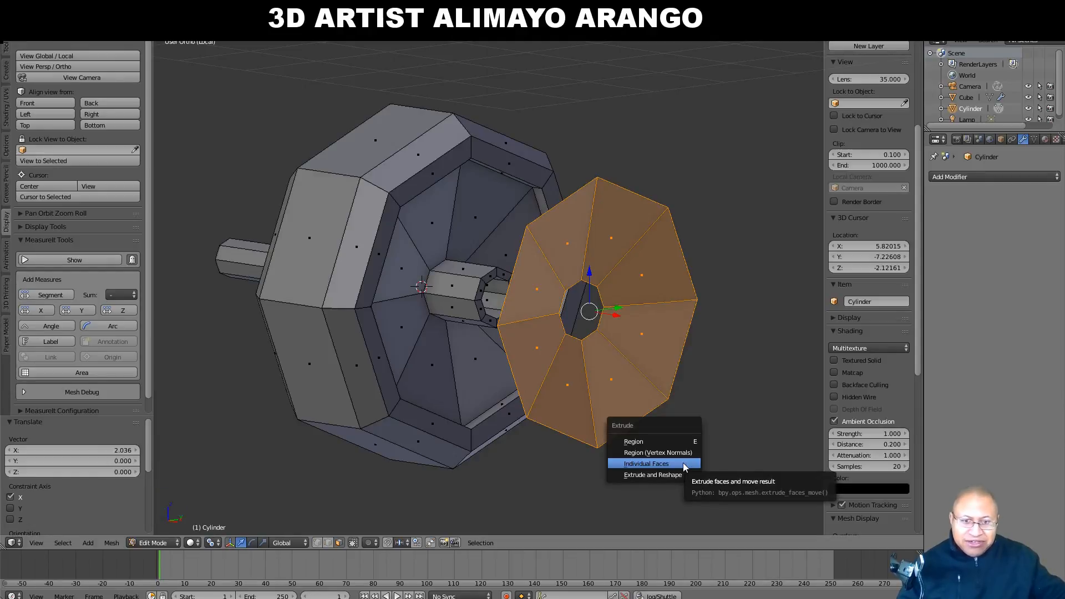
{"action": "left_click", "coordinate": [683, 465]}
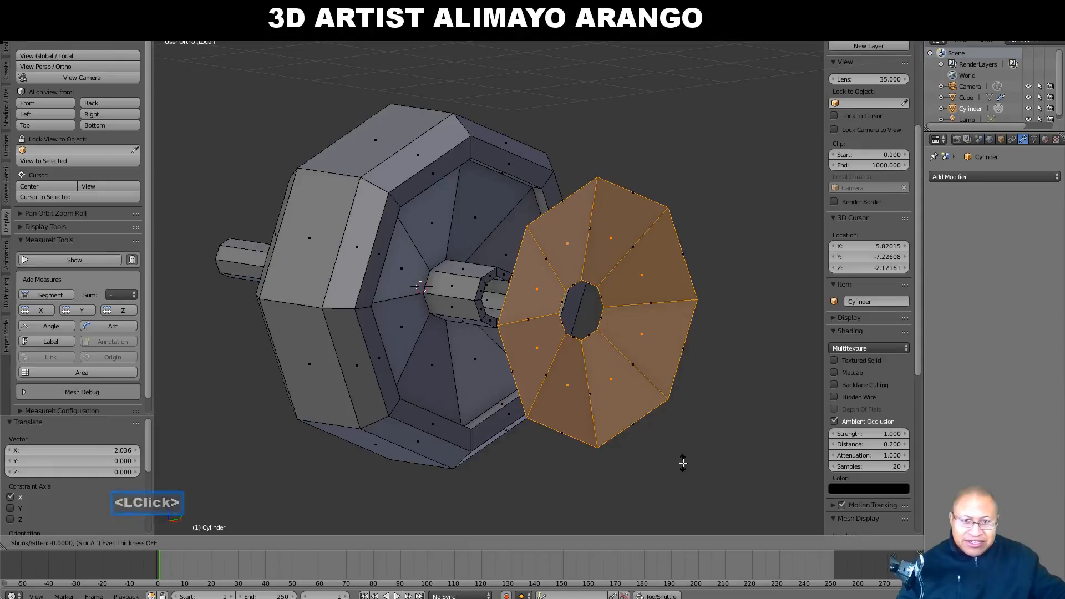
{"action": "right_click", "coordinate": [682, 463]}
{"action": "key", "text": "s"}
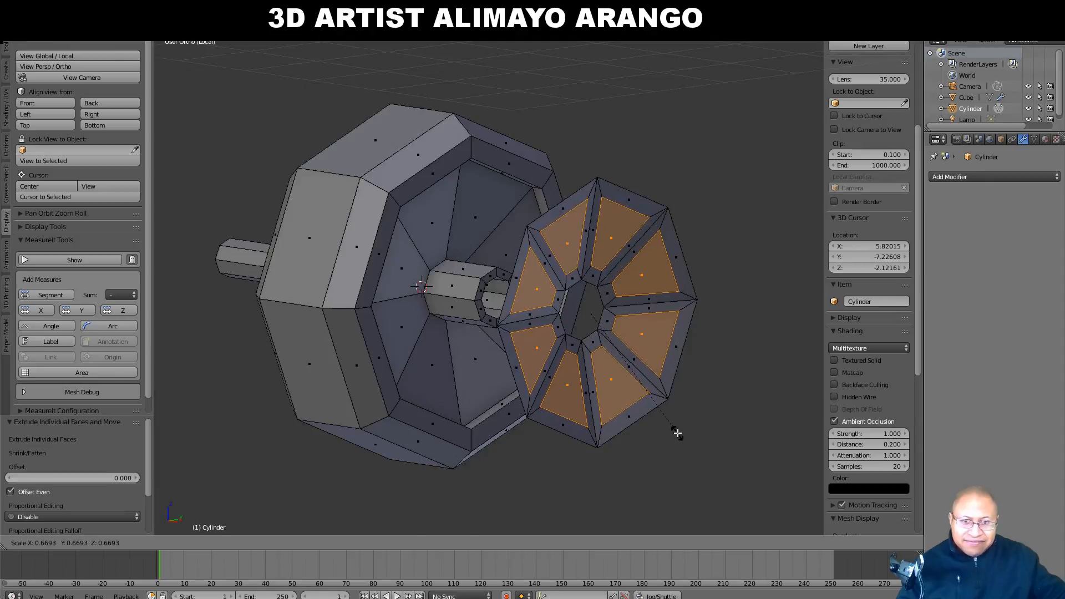
{"action": "left_click", "coordinate": [675, 435]}
- Move the disc's eight inset faces about 0.055 along X, and deselect them
{"action": "middle_click_drag", "start_coordinate": [674, 436], "coordinate": [609, 380]}
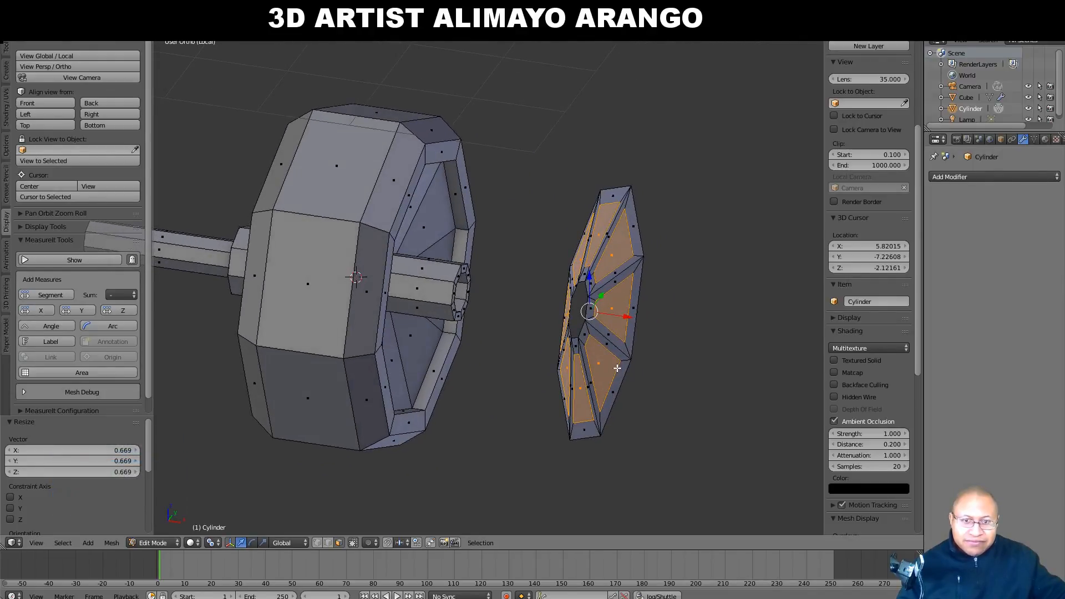
{"action": "left_click_drag", "start_coordinate": [626, 317], "coordinate": [696, 373]}
{"action": "middle_click_drag", "start_coordinate": [696, 373], "coordinate": [650, 349]}
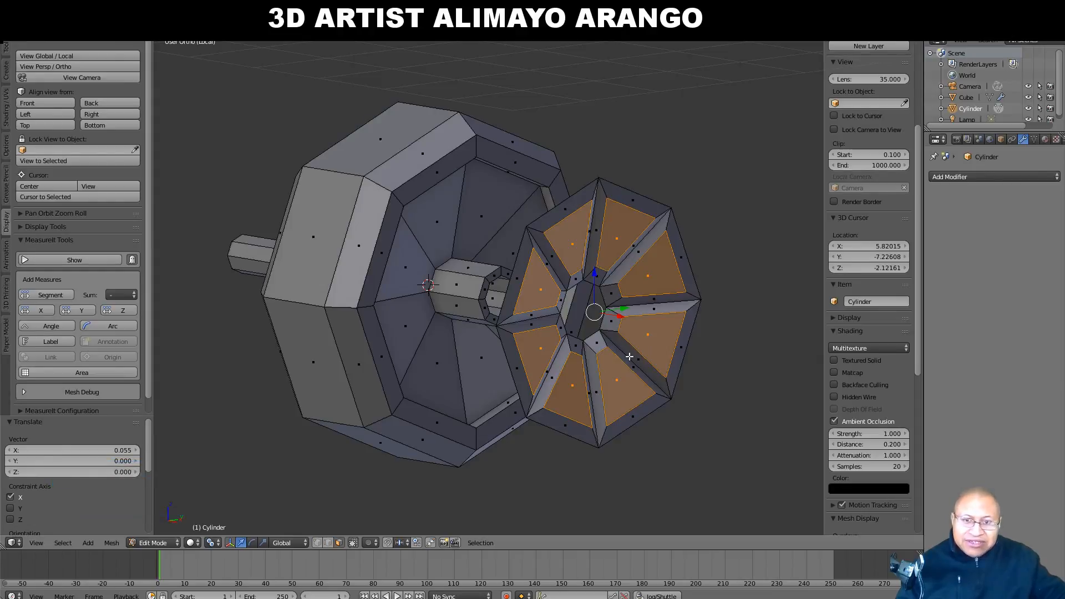
{"action": "key", "text": "a"}
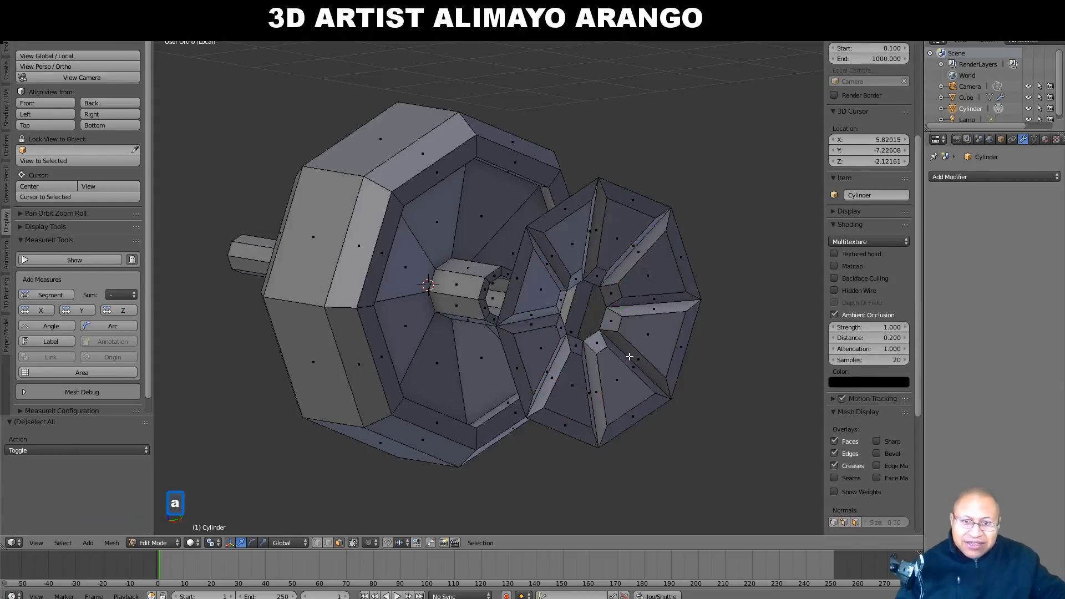
- In edge select mode, move the disc's inner edge loop about 0.809 along X with connected proportional editing, then deselect and disable proportional editing
{"action": "left_click", "coordinate": [330, 542]}
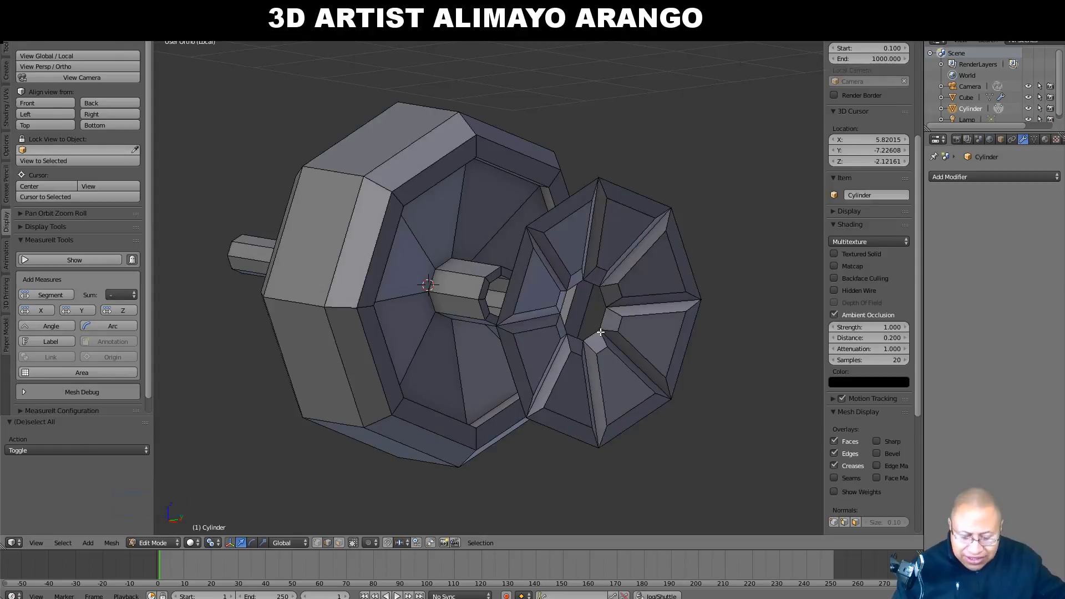
{"action": "key", "text": "alt"}
{"action": "left_click", "coordinate": [584, 341], "text": "alt"}
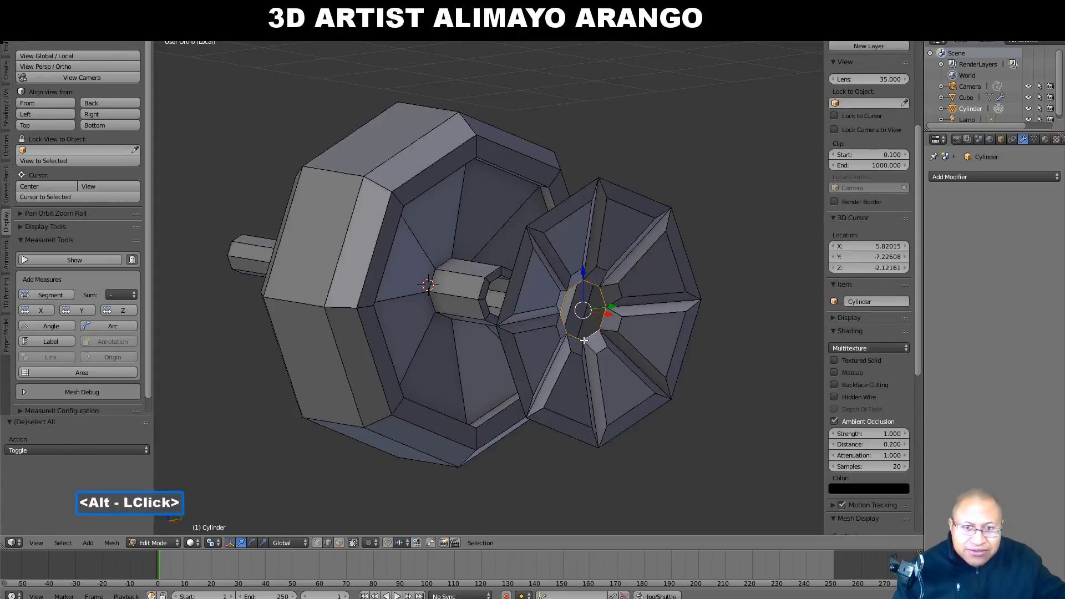
{"action": "middle_click_drag", "start_coordinate": [584, 341], "coordinate": [602, 327]}
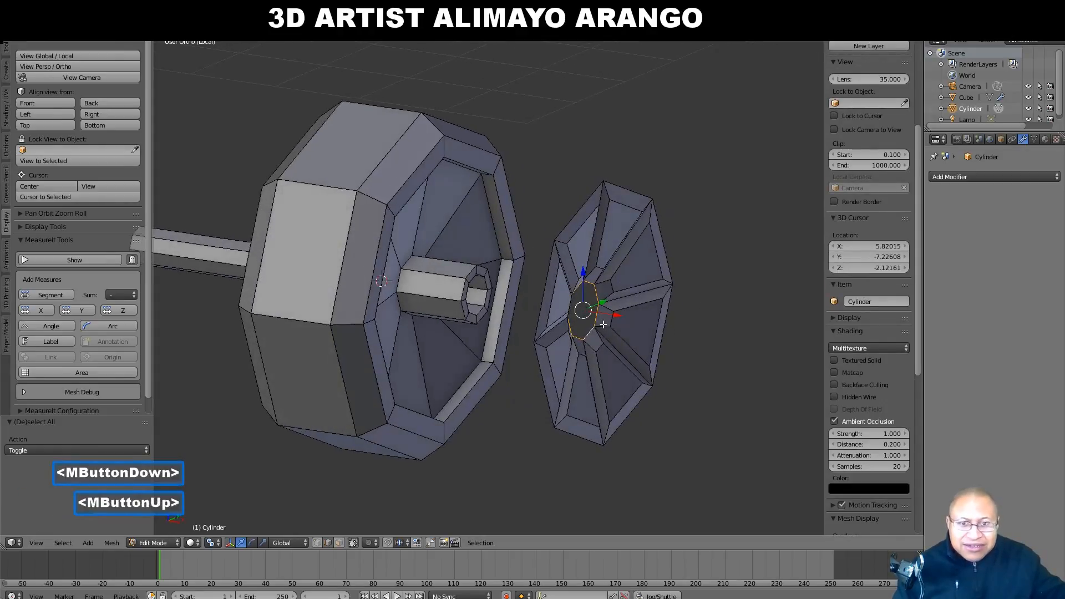
{"action": "mouse_move", "coordinate": [613, 317]}
{"action": "left_mouse_down"}
{"action": "mouse_move", "coordinate": [631, 319]}
{"action": "mouse_move", "coordinate": [615, 325]}
{"action": "mouse_move", "coordinate": [662, 348]}
{"action": "mouse_move", "coordinate": [604, 328]}
{"action": "left_mouse_up"}
{"action": "right_click", "coordinate": [626, 338]}
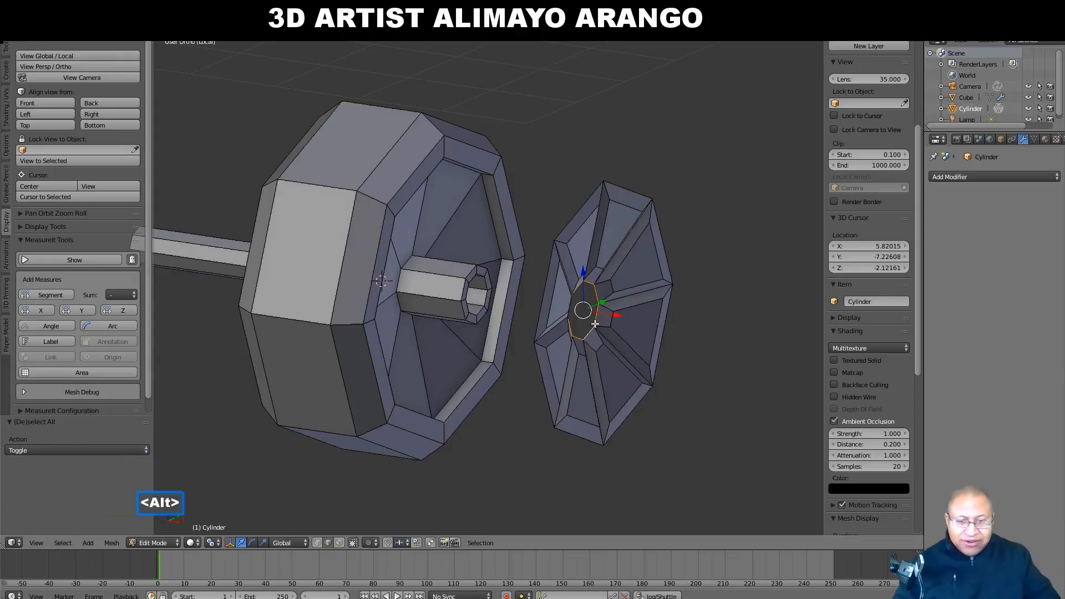
{"action": "key", "text": "alt+o"}
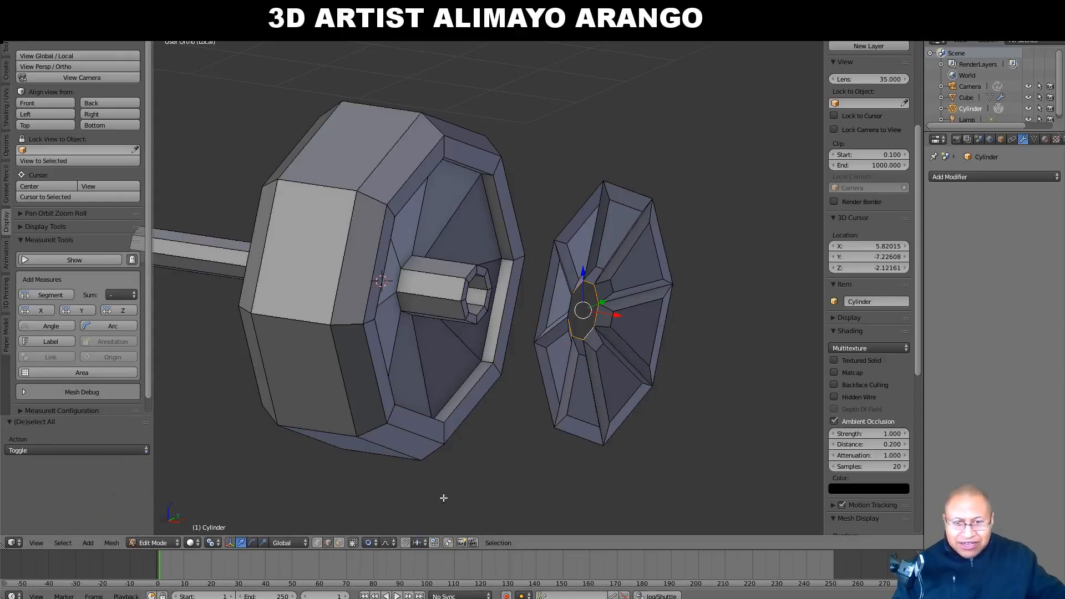
{"action": "key", "text": "g"}
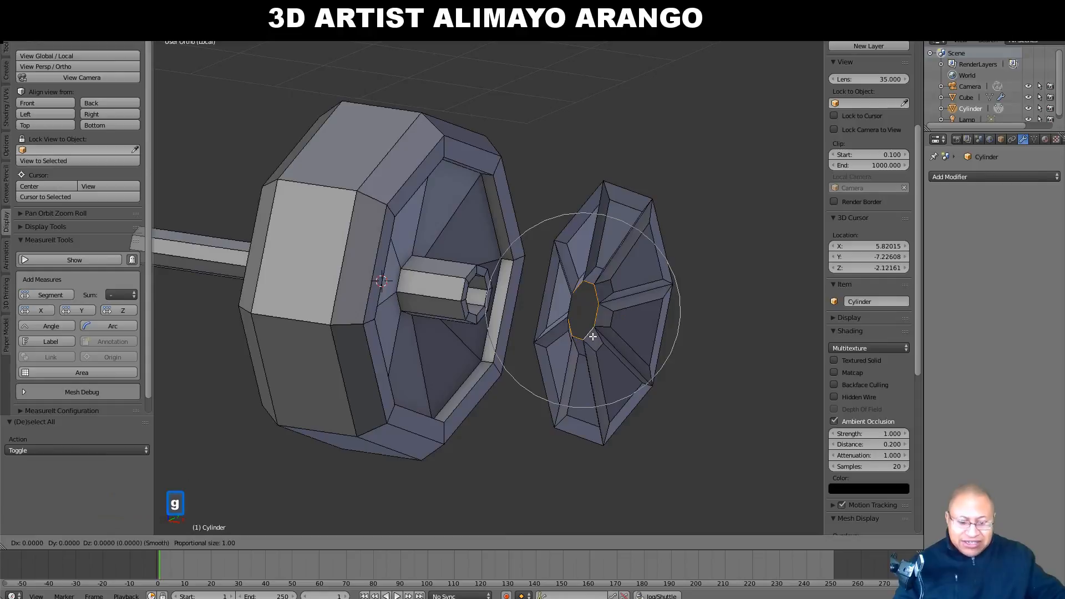
{"action": "key", "text": "x"}
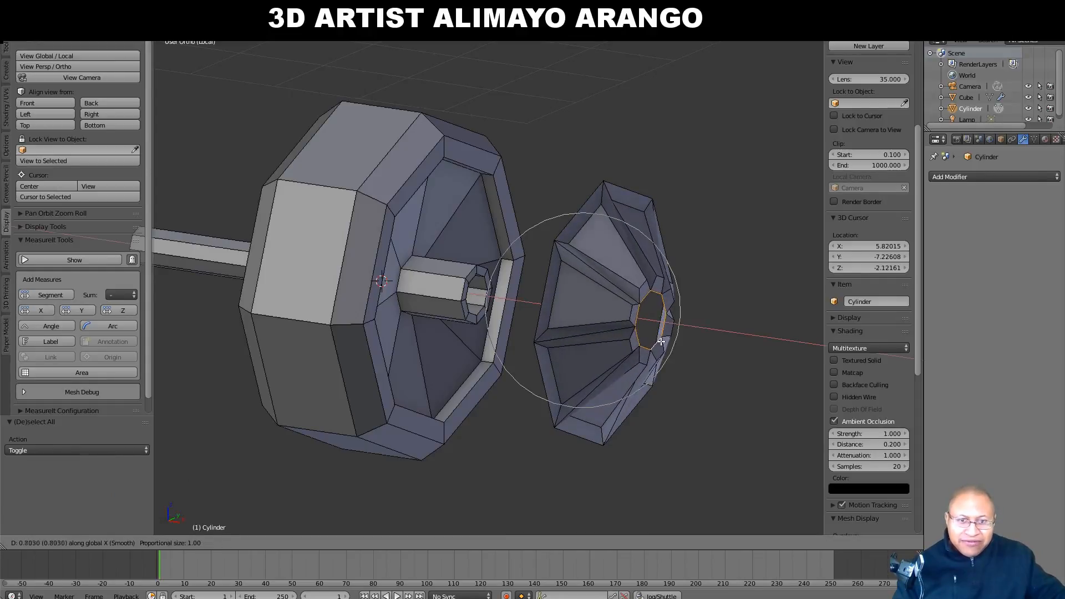
{"action": "left_click", "coordinate": [661, 342]}
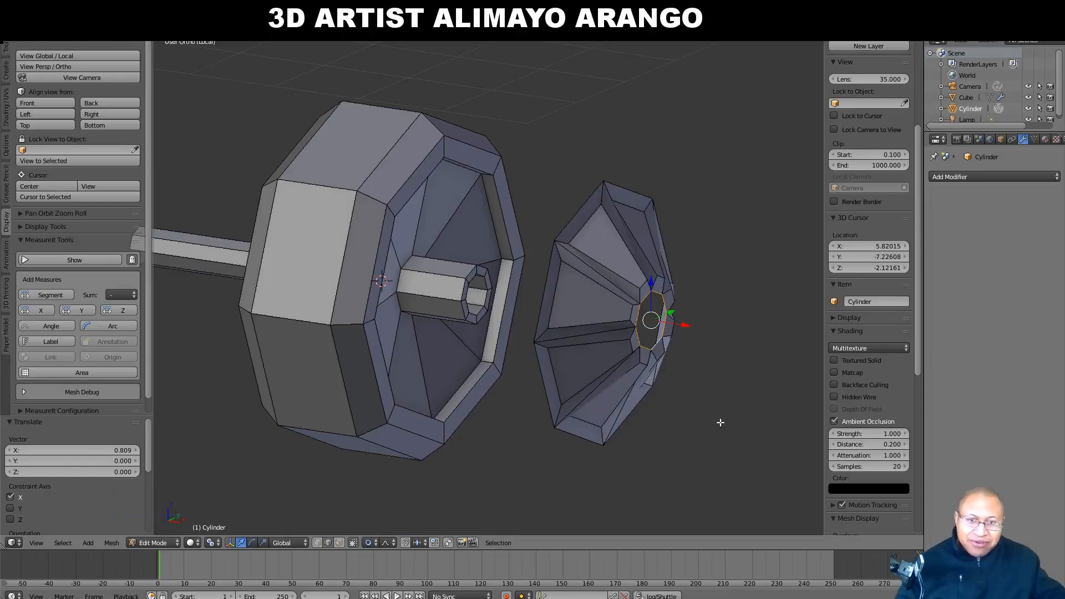
{"action": "key", "text": "a"}
{"action": "key", "text": "o"}
{"action": "key", "text": "o"}
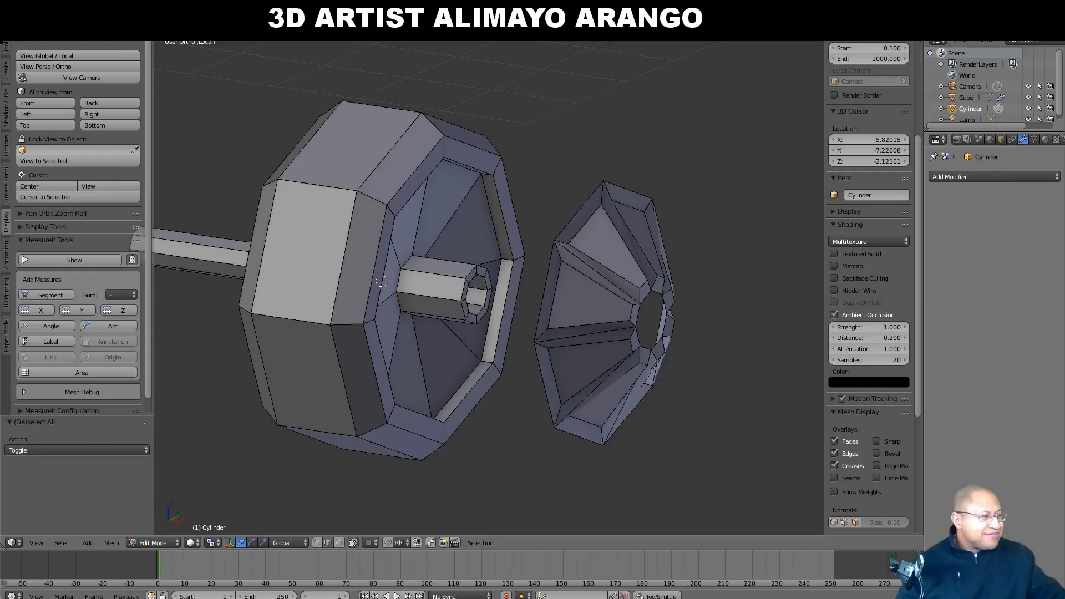
{"action": "left_click", "coordinate": [746, 501]}
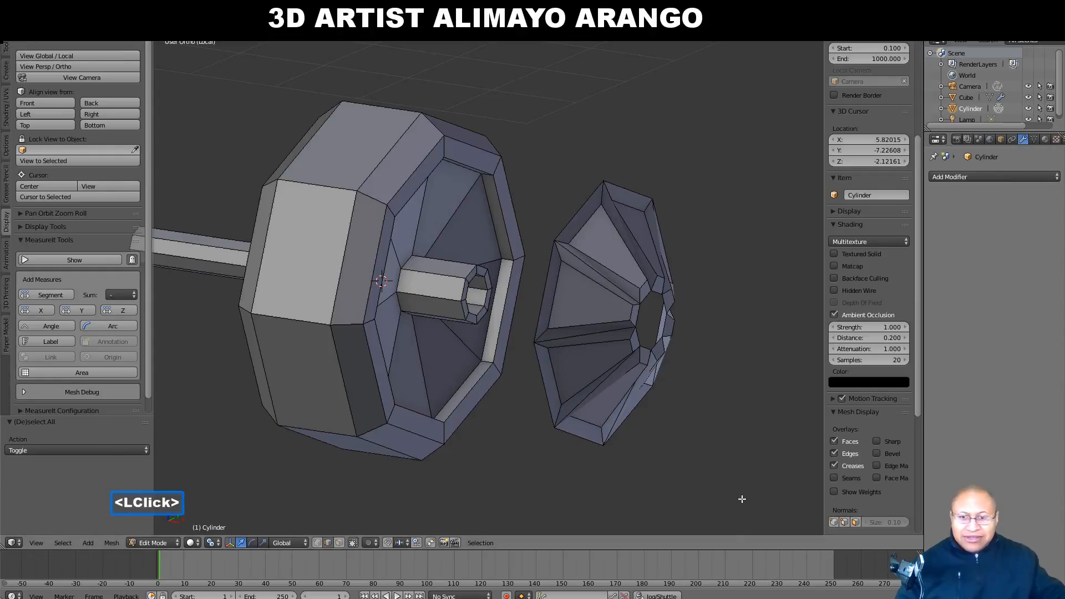
- In face select mode, extrude the disc's eight large panel faces in place and scale them to about 0.643
{"action": "left_click", "coordinate": [337, 541]}
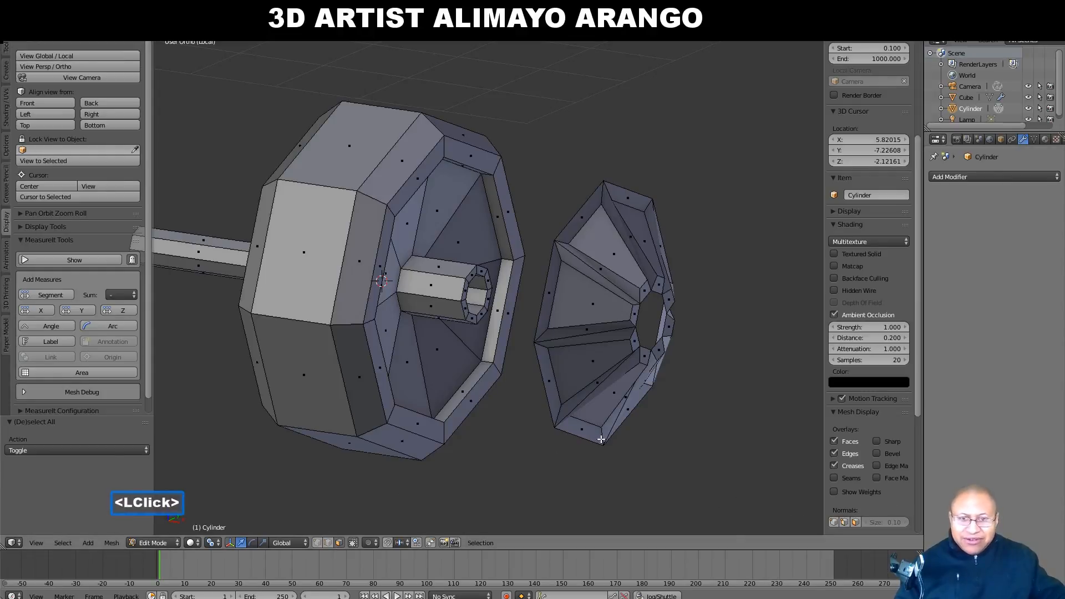
{"action": "left_click", "coordinate": [587, 311]}
{"action": "left_click", "coordinate": [596, 259], "text": "shift"}
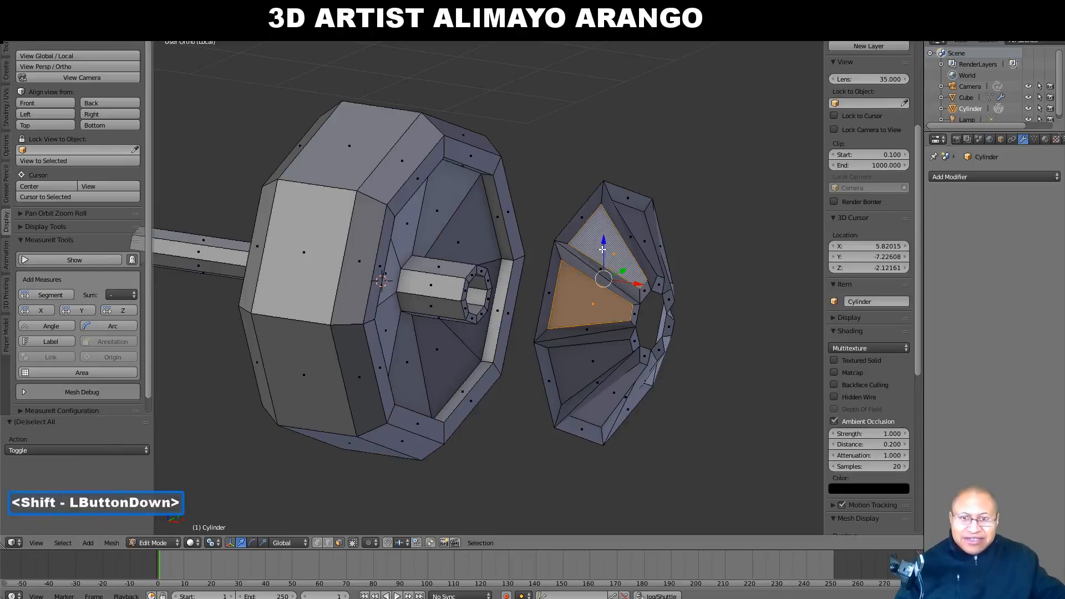
{"action": "left_click", "coordinate": [583, 359], "text": "shift"}
{"action": "middle_click_drag", "start_coordinate": [737, 423], "coordinate": [699, 400]}
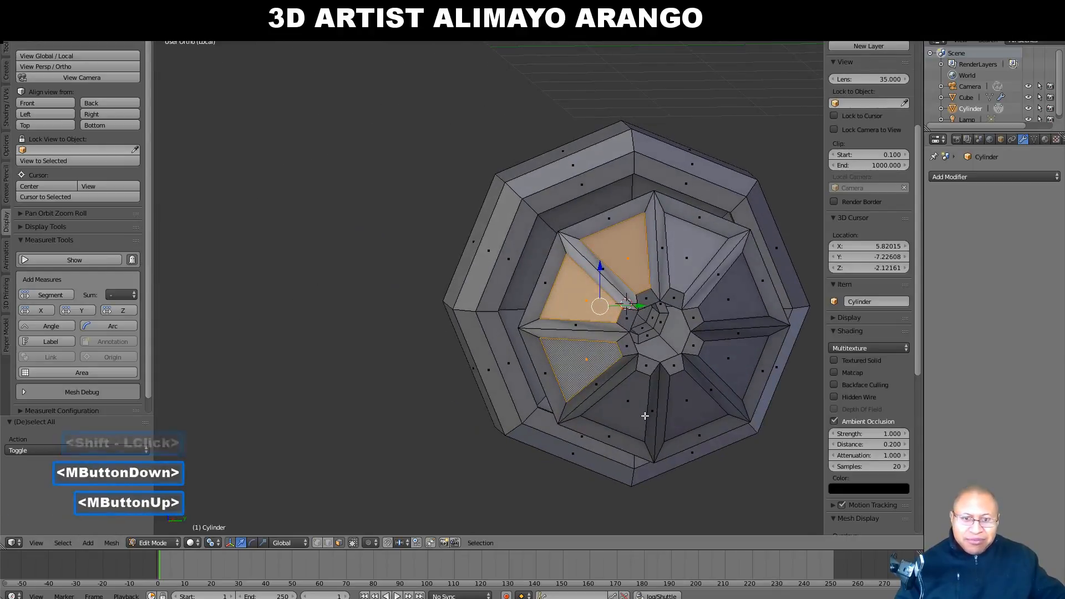
{"action": "left_click", "coordinate": [627, 400], "text": "shift"}
{"action": "left_click", "coordinate": [686, 400], "text": "shift"}
{"action": "left_click", "coordinate": [728, 359], "text": "shift"}
{"action": "left_click", "coordinate": [724, 308], "text": "shift"}
{"action": "left_click", "coordinate": [693, 258], "text": "shift"}
{"action": "middle_click_drag", "start_coordinate": [693, 259], "coordinate": [655, 431]}
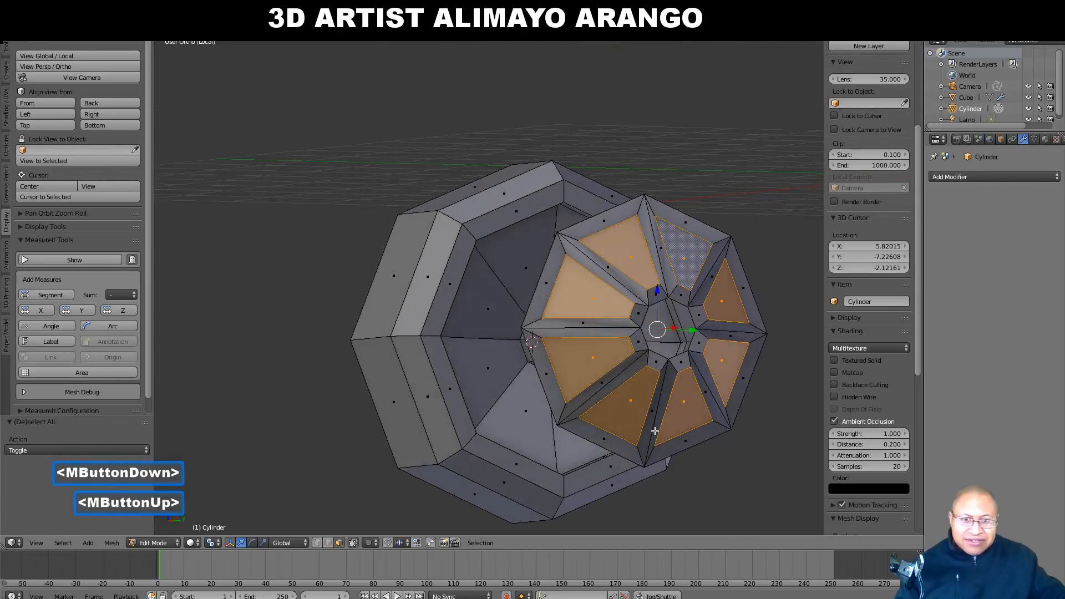
{"action": "key", "text": "e"}
{"action": "right_click", "coordinate": [751, 467]}
{"action": "key", "text": "s"}
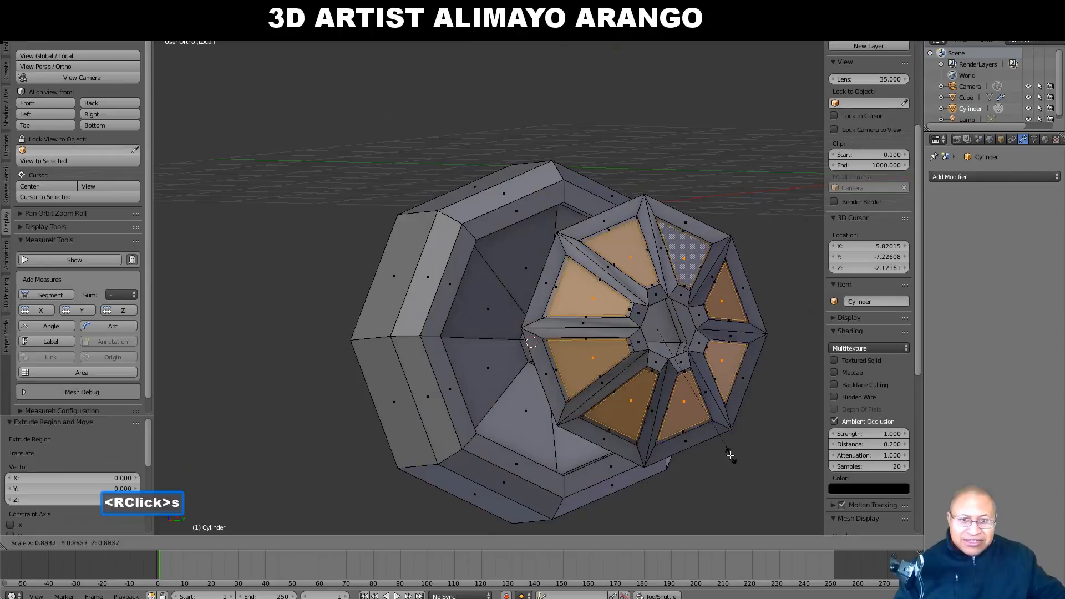
{"action": "left_click", "coordinate": [705, 425]}
- Extrude the eight panel faces about 0.094 inward and delete the end faces to open gaps between the spokes
{"action": "middle_click_drag", "start_coordinate": [688, 438], "coordinate": [718, 443]}
{"action": "key", "text": "e"}
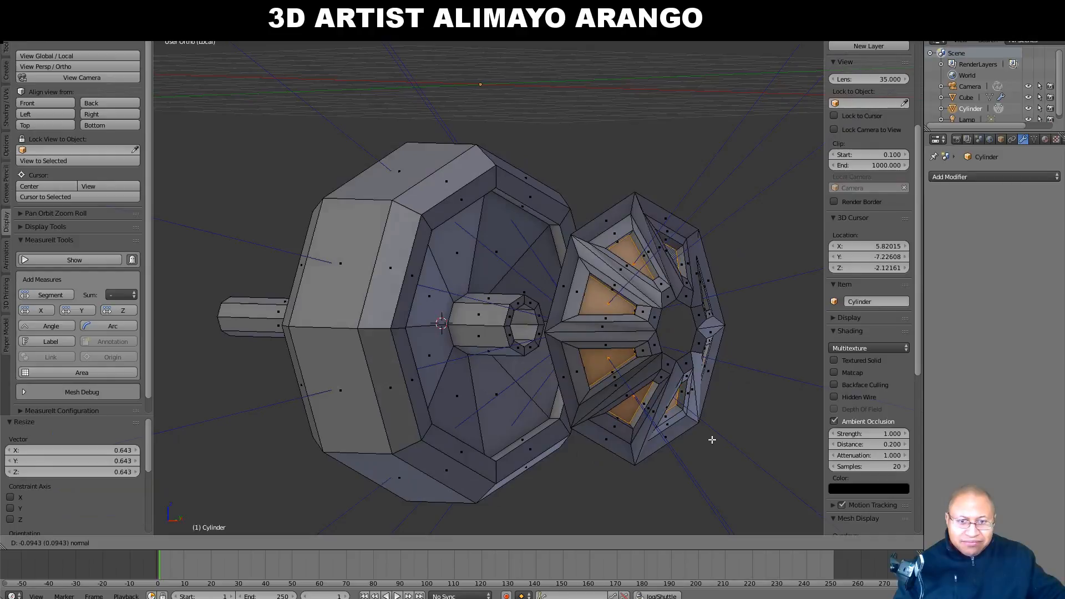
{"action": "left_click", "coordinate": [712, 439]}
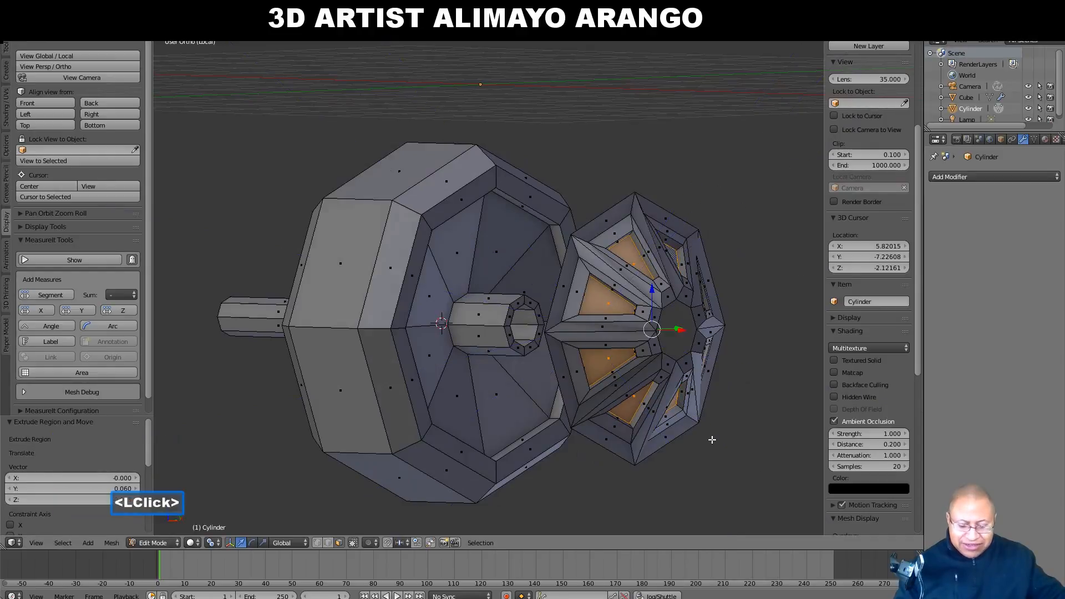
{"action": "key", "text": "x"}
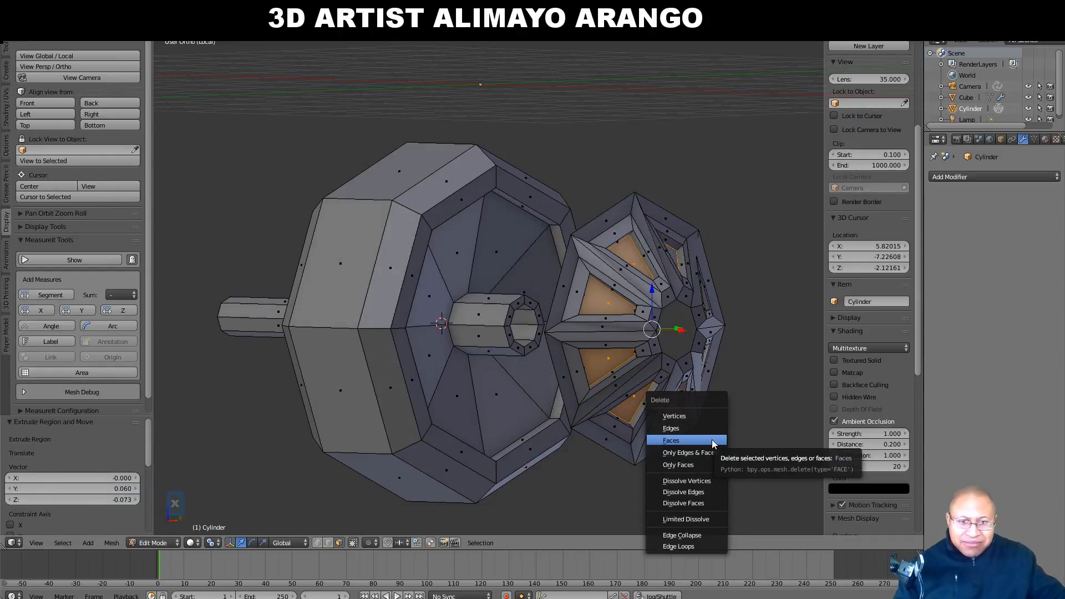
{"action": "left_click", "coordinate": [711, 440]}
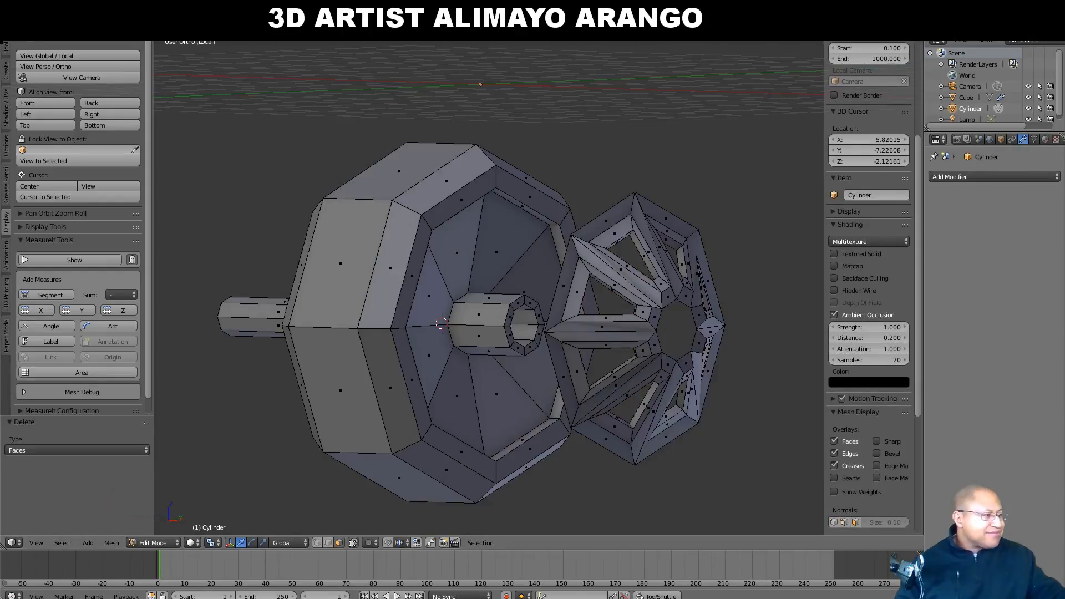
{"action": "left_click", "coordinate": [751, 491]}
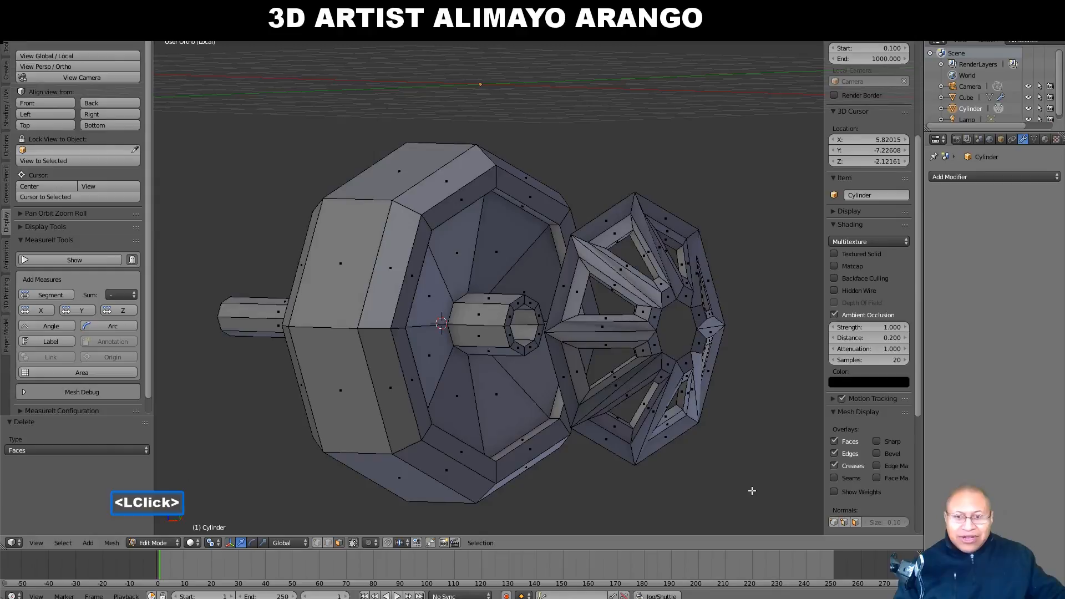
- Select the whole linked spoked disc, move it about -2.127 along X into the wheel, and deselect it
{"action": "key", "text": "l"}
{"action": "middle_click_drag", "start_coordinate": [666, 437], "coordinate": [704, 352]}
{"action": "left_click_drag", "start_coordinate": [693, 332], "coordinate": [498, 331]}
{"action": "middle_click_drag", "start_coordinate": [602, 366], "coordinate": [627, 378]}
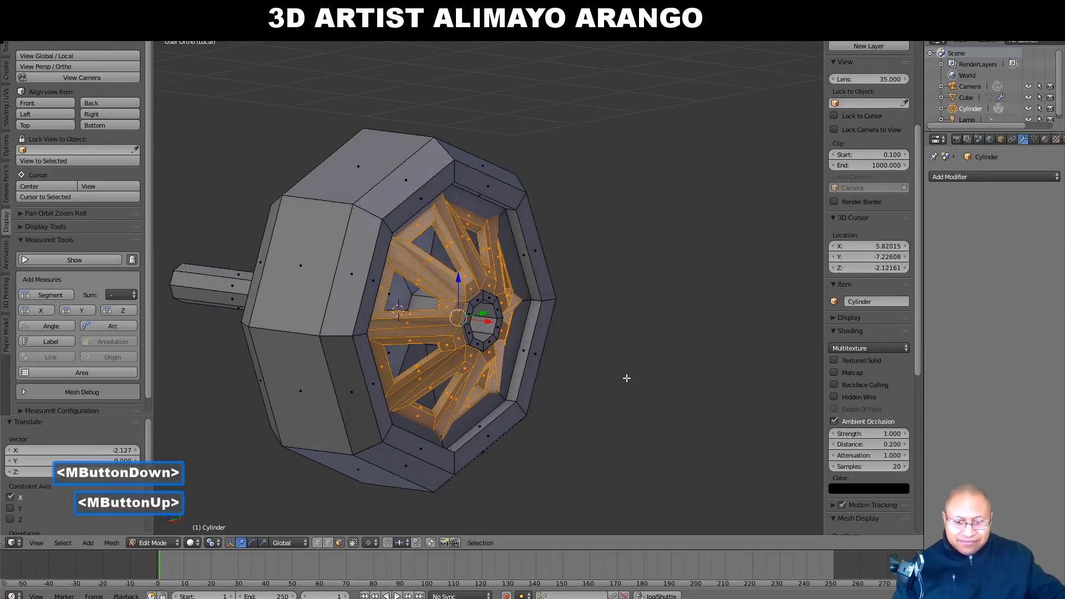
{"action": "key", "text": "a"}
{"action": "scroll", "coordinate": [626, 377], "scroll_direction": "down", "scroll_amount": 4}
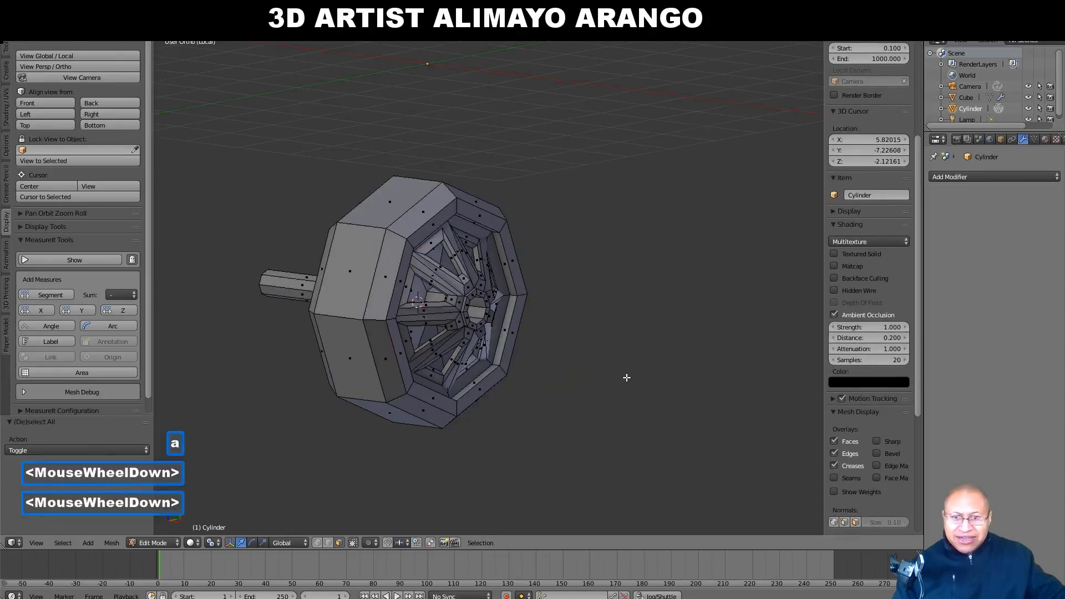
- Exit local view, select the entire wheel mesh, and move it about 0.5 along Y toward the front wheel arch
{"action": "key", "text": "alt"}
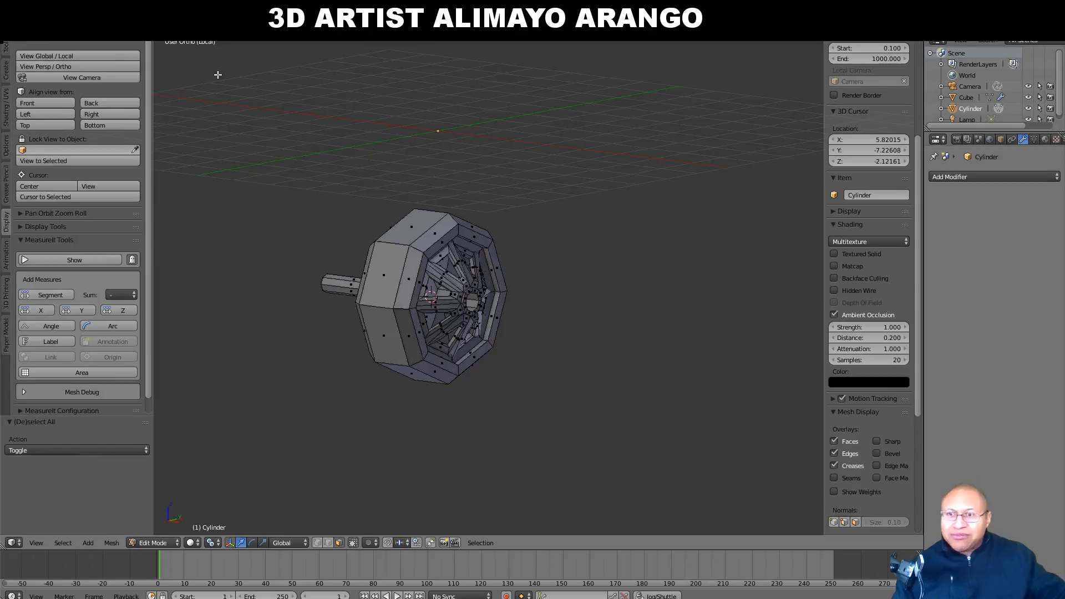
{"action": "left_click", "coordinate": [83, 54]}
{"action": "scroll", "coordinate": [606, 245], "scroll_direction": "down", "scroll_amount": 2}
{"action": "middle_click_drag", "start_coordinate": [606, 245], "coordinate": [565, 357]}
{"action": "key", "text": "a"}
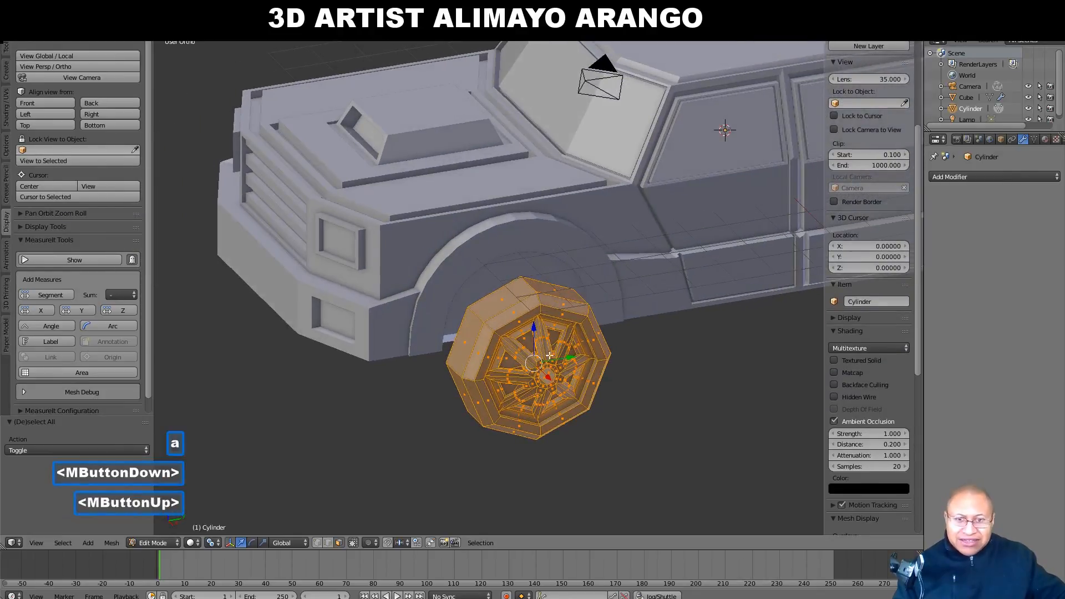
{"action": "left_click_drag", "start_coordinate": [565, 358], "coordinate": [588, 353]}
- Move the wheel along X in toward the vehicle body, and shift it slightly further along Y to center it in the arch
{"action": "middle_click_drag", "start_coordinate": [588, 353], "coordinate": [594, 366]}
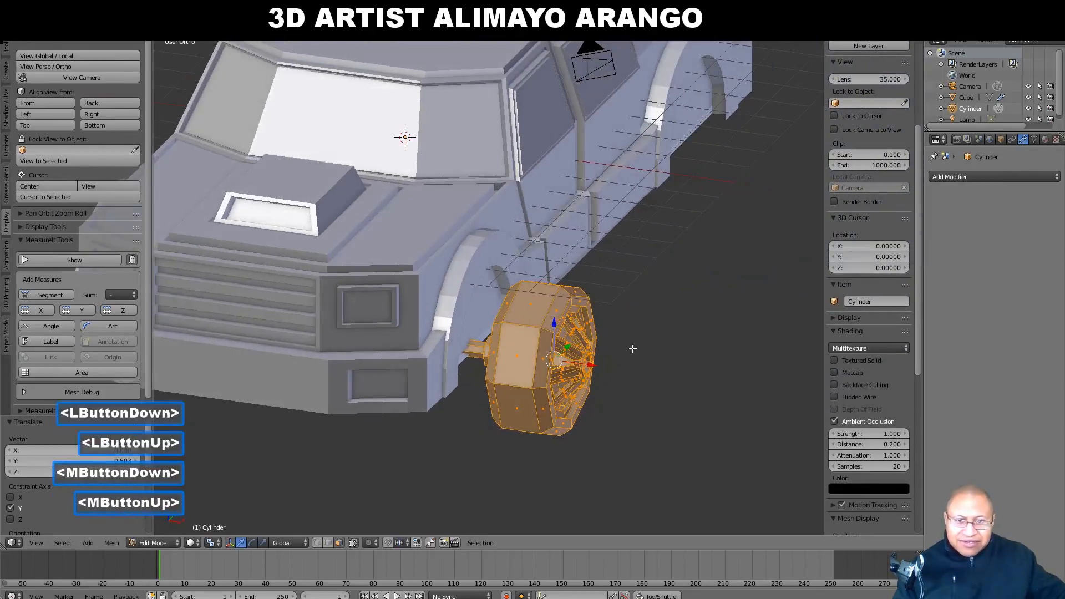
{"action": "left_click_drag", "start_coordinate": [592, 365], "coordinate": [532, 355]}
{"action": "mouse_move", "coordinate": [533, 355]}
{"action": "middle_mouse_down"}
{"action": "mouse_move", "coordinate": [508, 311]}
{"action": "mouse_move", "coordinate": [532, 346]}
{"action": "middle_mouse_up"}
{"action": "left_click_drag", "start_coordinate": [536, 352], "coordinate": [542, 364]}
{"action": "middle_click_drag", "start_coordinate": [541, 364], "coordinate": [529, 352]}
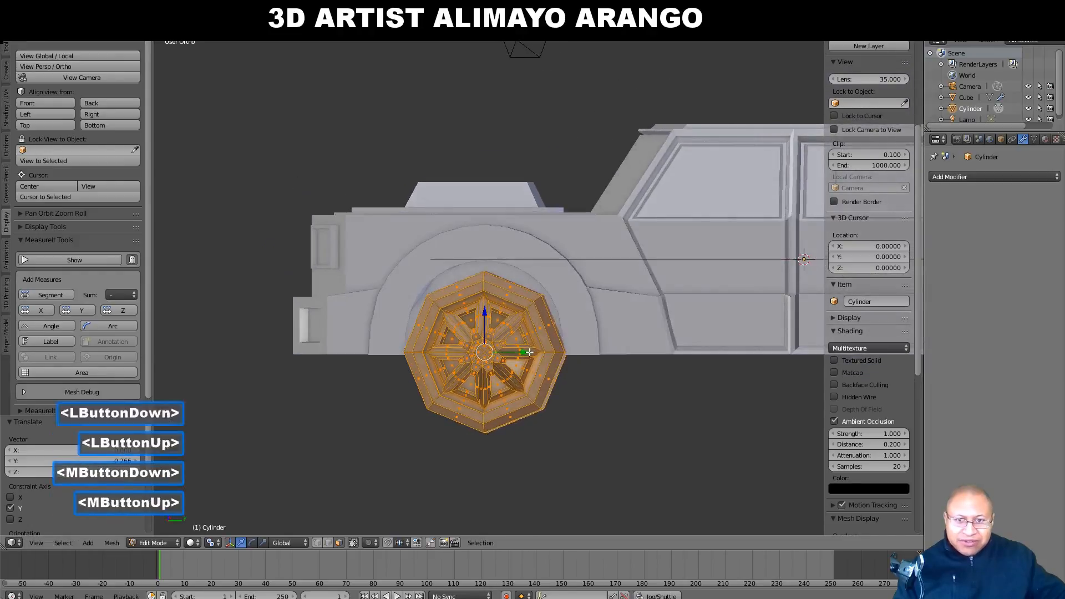
- Scale the wheel down slightly to fit the arch and raise it about 0.174 along Z
{"action": "key", "text": "s"}
{"action": "left_click", "coordinate": [603, 407]}
{"action": "middle_click_drag", "start_coordinate": [603, 407], "coordinate": [514, 349]}
{"action": "left_click_drag", "start_coordinate": [487, 321], "coordinate": [488, 314]}
{"action": "middle_click_drag", "start_coordinate": [610, 348], "coordinate": [650, 352]}
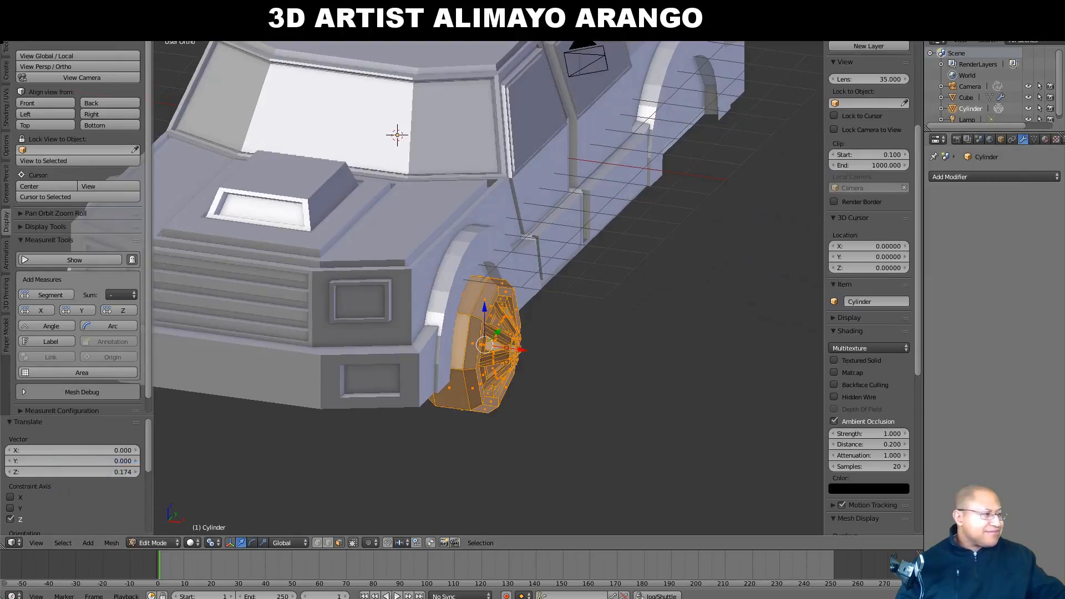
{"action": "left_click", "coordinate": [920, 454]}
{"action": "left_click", "coordinate": [723, 451]}
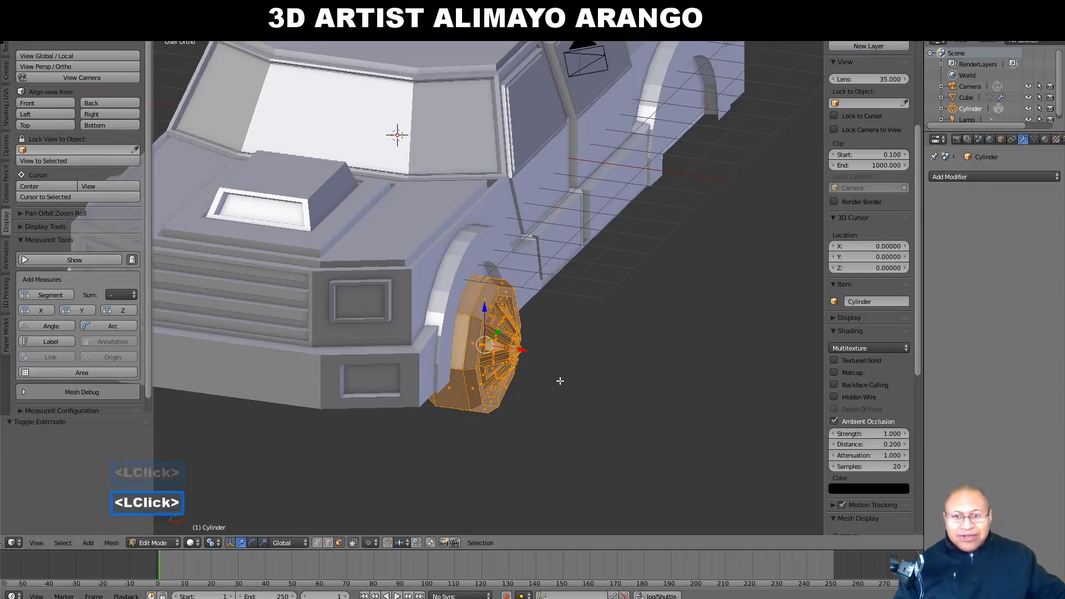
- Set the pivot point to Median Point and apply AutoMirror to the wheel across X with Positive orientation
{"action": "scroll", "coordinate": [585, 400], "scroll_direction": "down", "scroll_amount": 2}
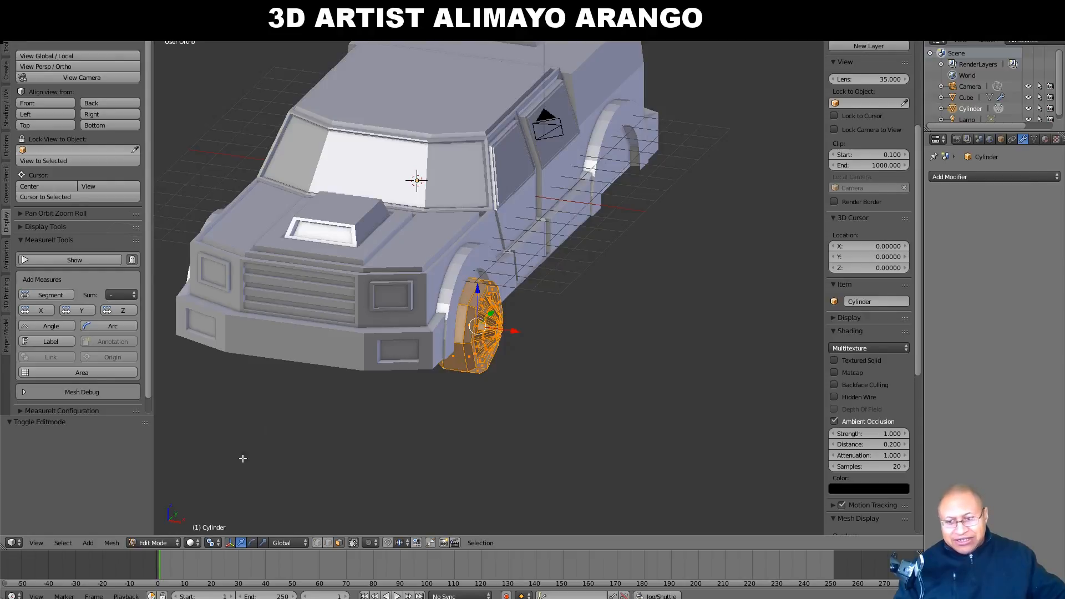
{"action": "left_click", "coordinate": [218, 546]}
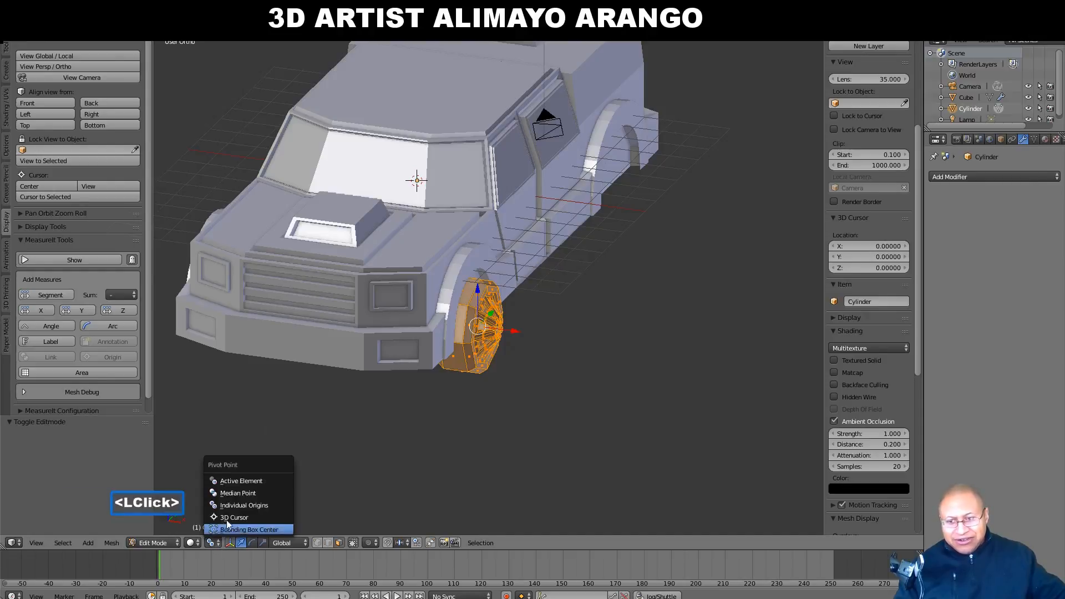
{"action": "left_click", "coordinate": [274, 493]}
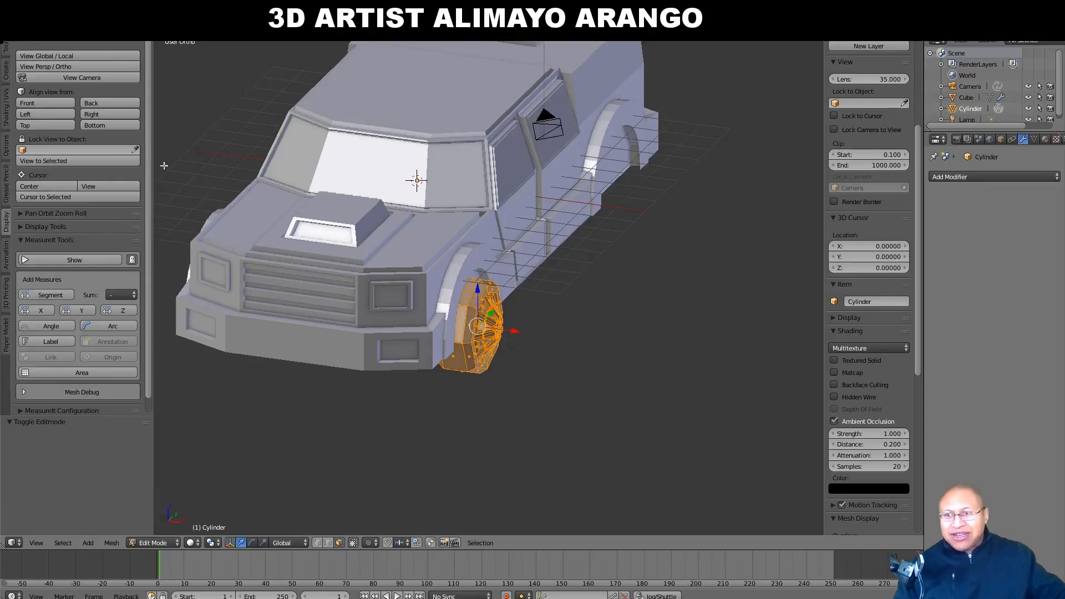
{"action": "left_click", "coordinate": [4, 46]}
{"action": "left_click_drag", "start_coordinate": [149, 220], "coordinate": [122, 322]}
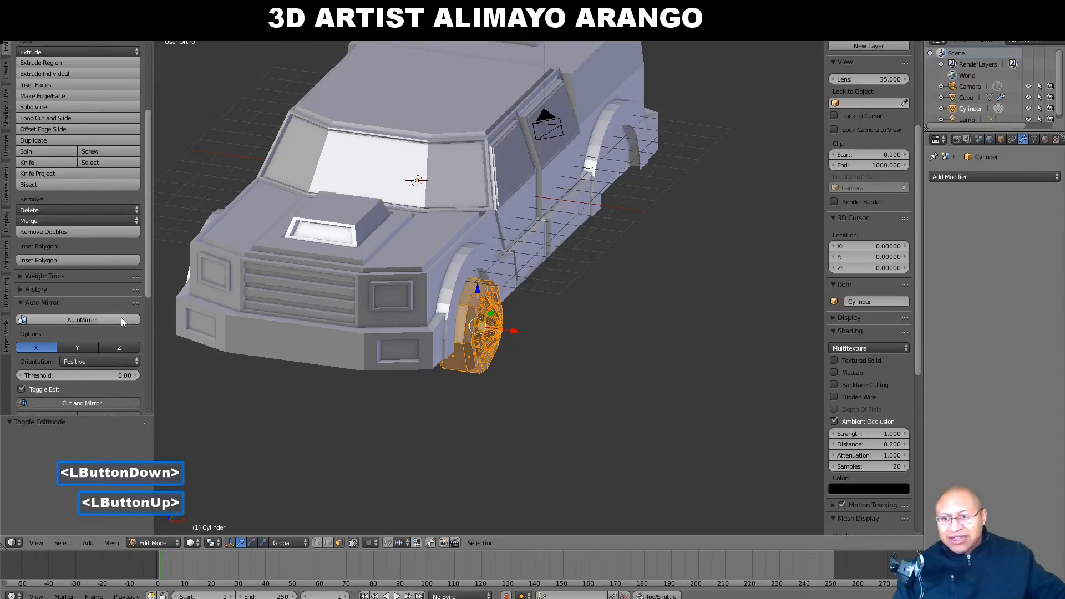
{"action": "left_click", "coordinate": [121, 320]}
{"action": "middle_click_drag", "start_coordinate": [202, 349], "coordinate": [502, 477]}
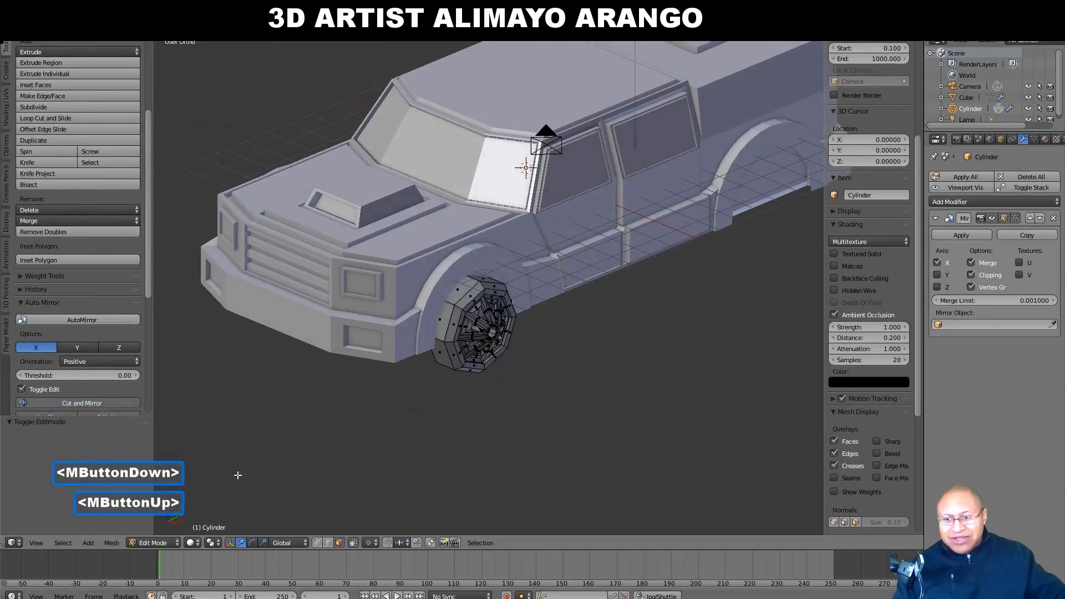
- Switch to Object Mode and enable the Y axis in the wheel's Mirror modifier to produce the rear wheels
{"action": "left_click", "coordinate": [178, 543]}
{"action": "left_click", "coordinate": [180, 531]}
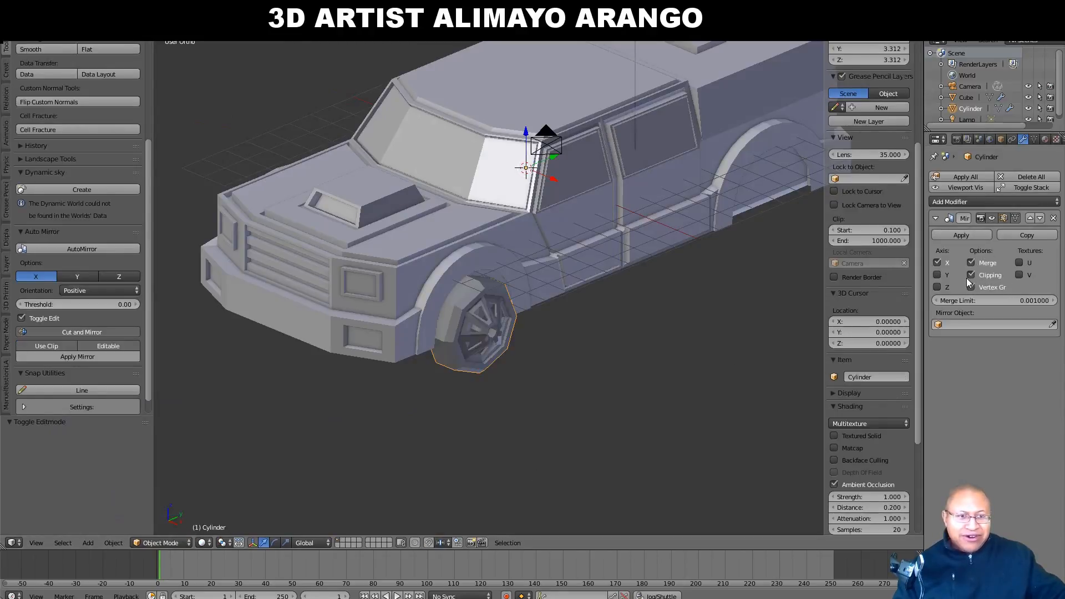
{"action": "left_click", "coordinate": [937, 275]}
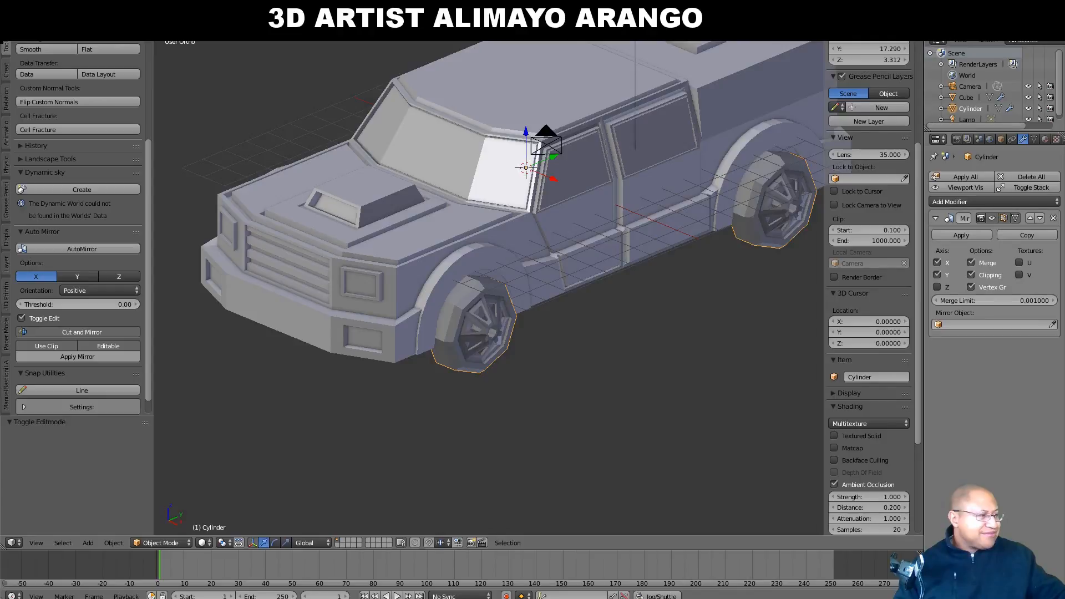
- Turn off the X axis in the wheel's Mirror modifier, apply the Y mirror, and run AutoMirror across X again
{"action": "left_click", "coordinate": [745, 408]}
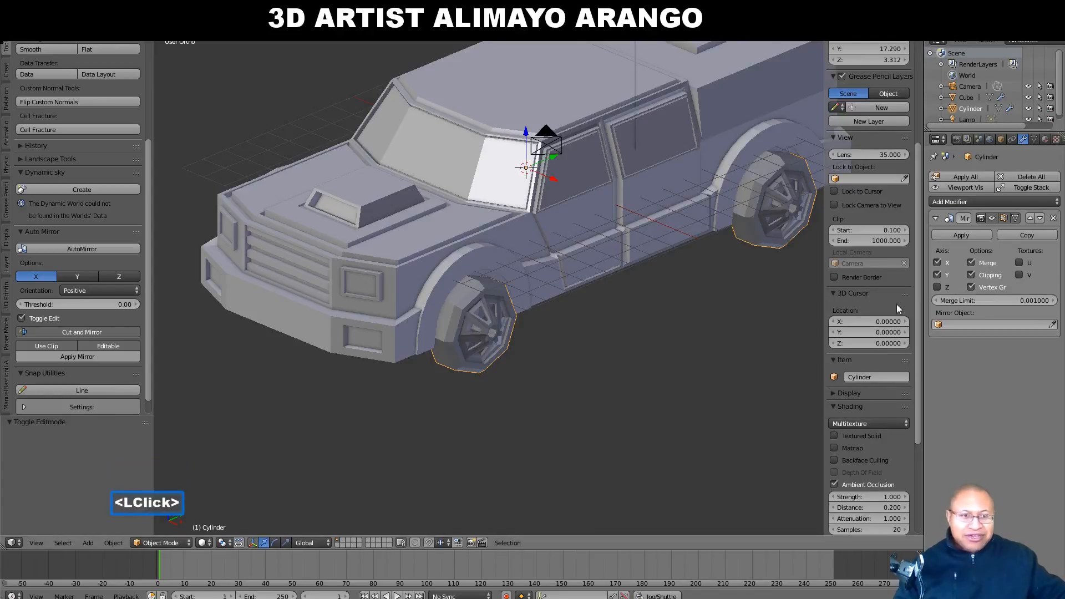
{"action": "left_click", "coordinate": [937, 263]}
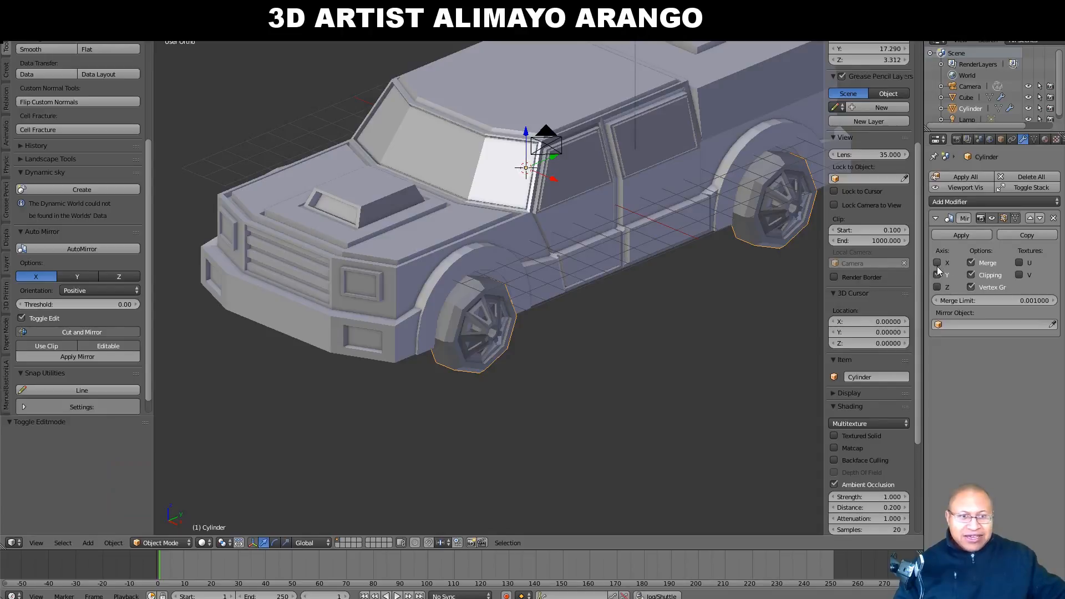
{"action": "left_click", "coordinate": [979, 235]}
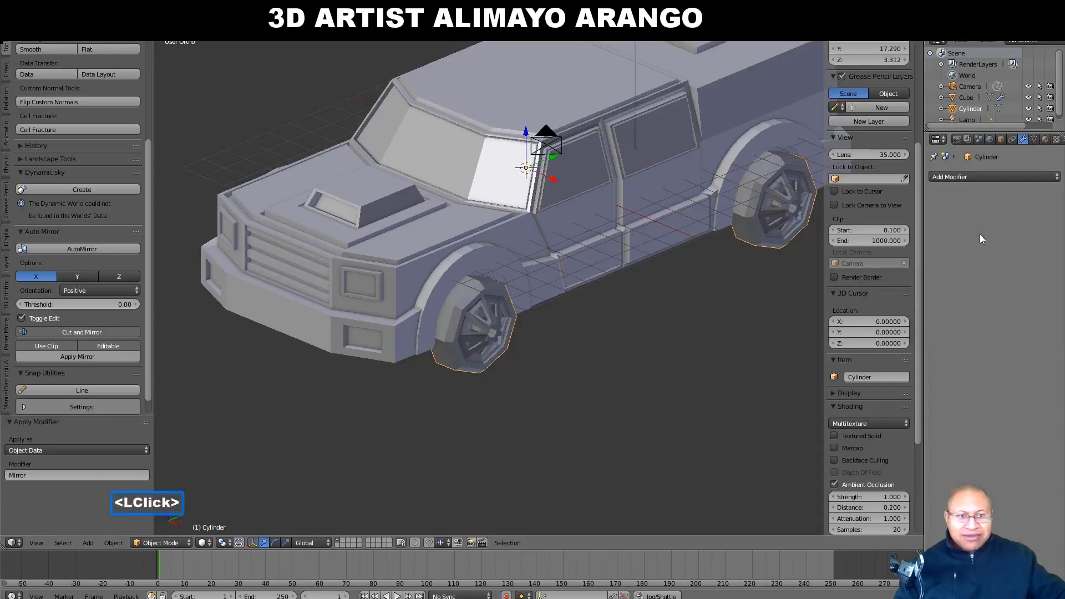
{"action": "left_click", "coordinate": [120, 249]}
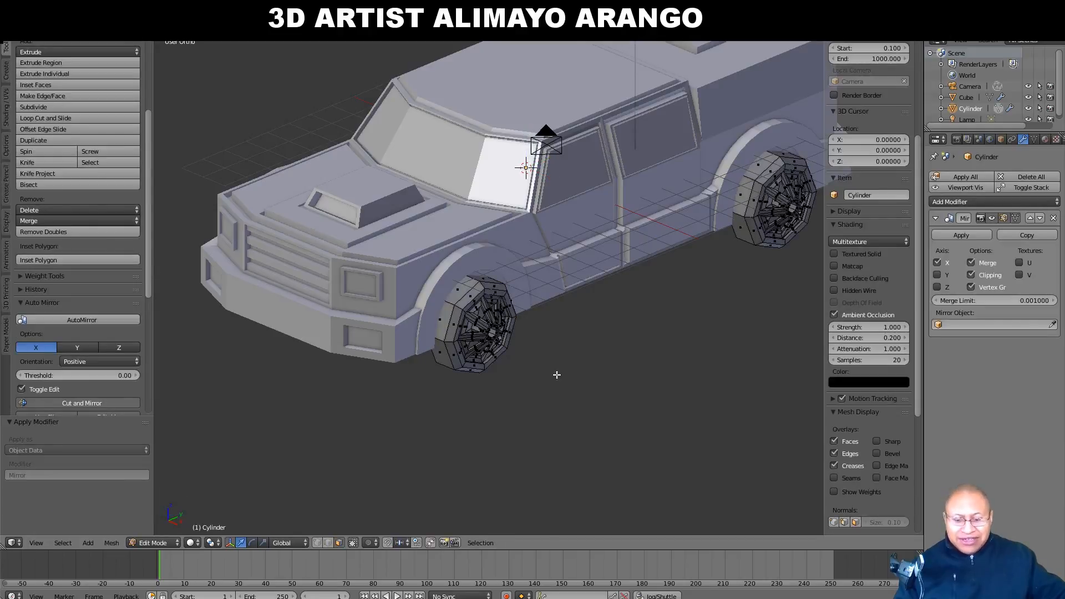
- Select the entire rear wheel with its linked geometry, move it slightly along Y to center it in the rear arch, and deselect it
{"action": "middle_click_drag", "start_coordinate": [614, 377], "coordinate": [557, 390], "text": "shift"}
{"action": "middle_click_drag", "start_coordinate": [647, 378], "coordinate": [555, 364]}
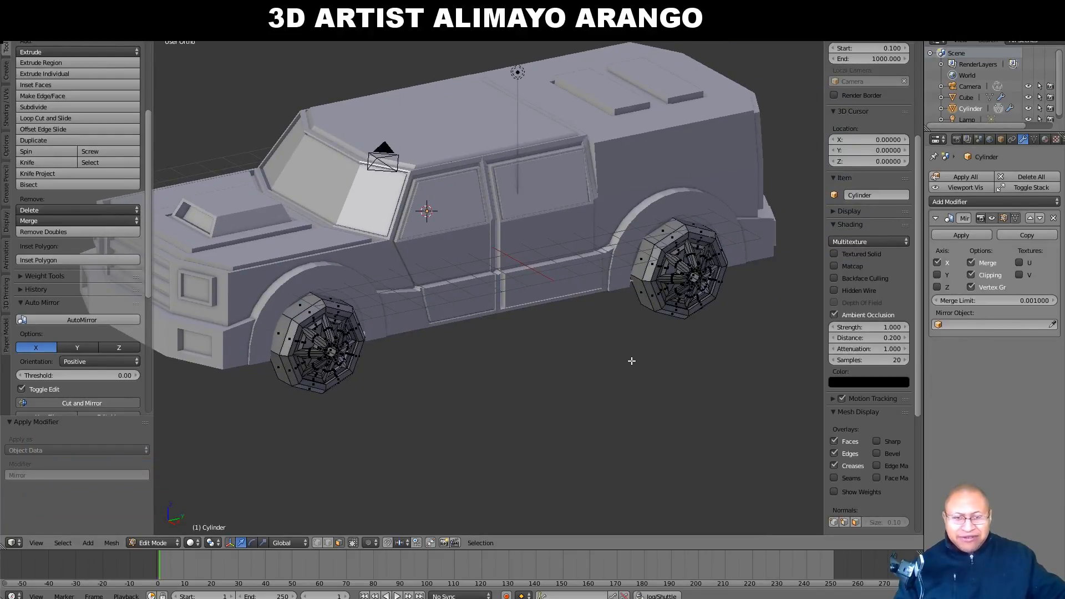
{"action": "middle_click_drag", "start_coordinate": [634, 366], "coordinate": [647, 350]}
{"action": "middle_click_drag", "start_coordinate": [704, 368], "coordinate": [610, 361], "text": "shift"}
{"action": "middle_click_drag", "start_coordinate": [610, 360], "coordinate": [652, 367]}
{"action": "key", "text": "c"}
{"action": "mouse_move", "coordinate": [635, 278]}
{"action": "left_mouse_down"}
{"action": "mouse_move", "coordinate": [599, 310]}
{"action": "mouse_move", "coordinate": [665, 353]}
{"action": "left_mouse_up"}
{"action": "right_click", "coordinate": [687, 375]}
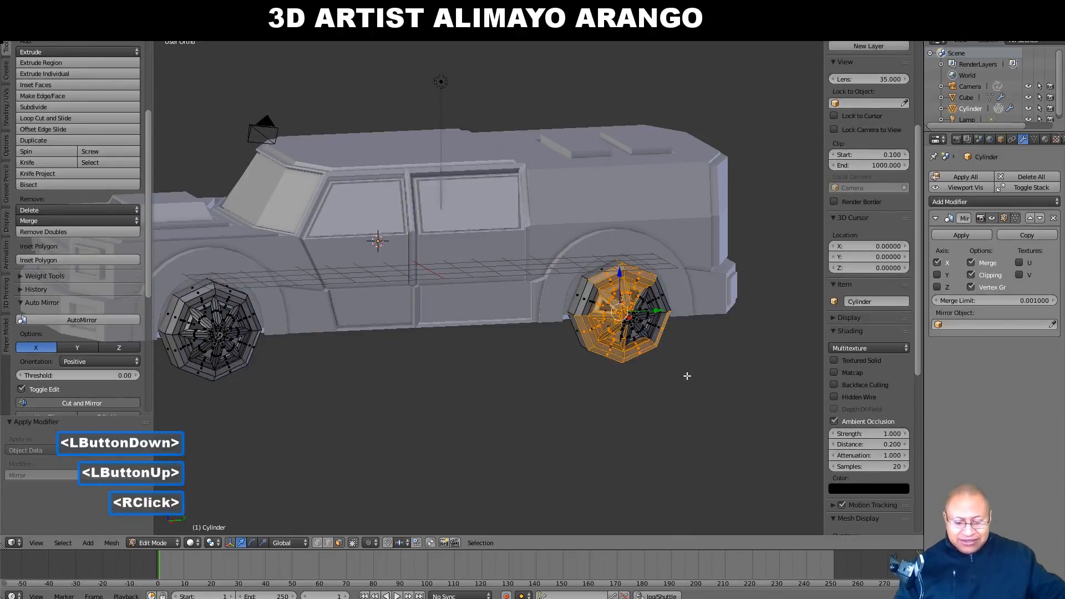
{"action": "key", "text": "ctrl"}
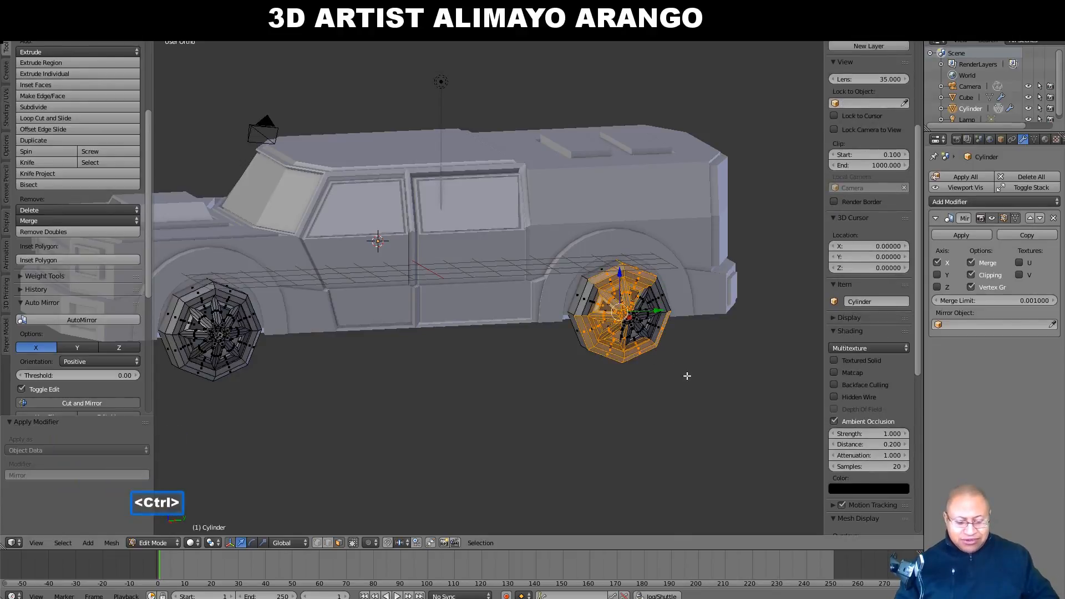
{"action": "key", "text": "ctrl+l"}
{"action": "middle_click_drag", "start_coordinate": [623, 340], "coordinate": [654, 324]}
{"action": "left_click_drag", "start_coordinate": [663, 315], "coordinate": [658, 312]}
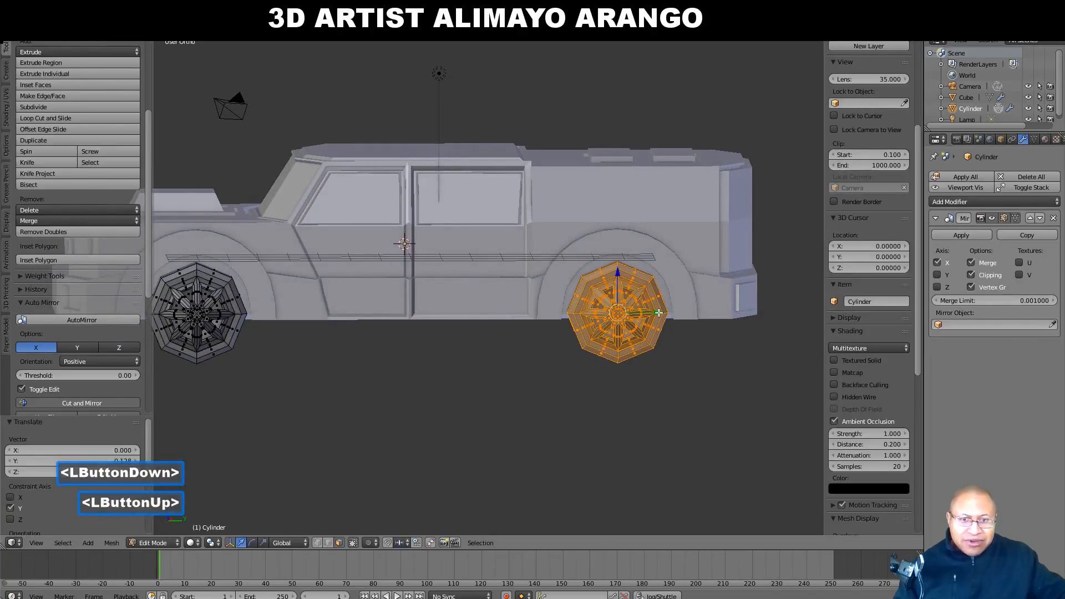
{"action": "key", "text": "a"}
{"action": "middle_click_drag", "start_coordinate": [566, 388], "coordinate": [601, 380]}
{"action": "scroll", "coordinate": [589, 409], "scroll_direction": "down", "scroll_amount": 1}
{"action": "scroll", "coordinate": [589, 408], "scroll_direction": "down", "scroll_amount": 1}
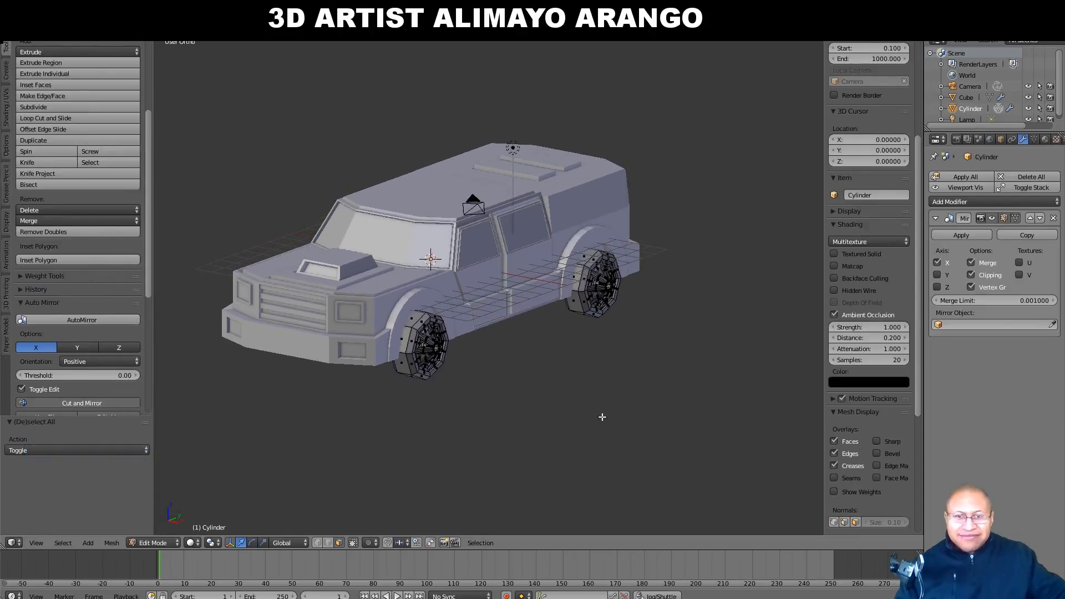
- In Object Mode, add a Subdivision Surface modifier with View subdivisions of 2 to the vehicle body and shade it smooth
{"action": "left_click", "coordinate": [708, 392]}
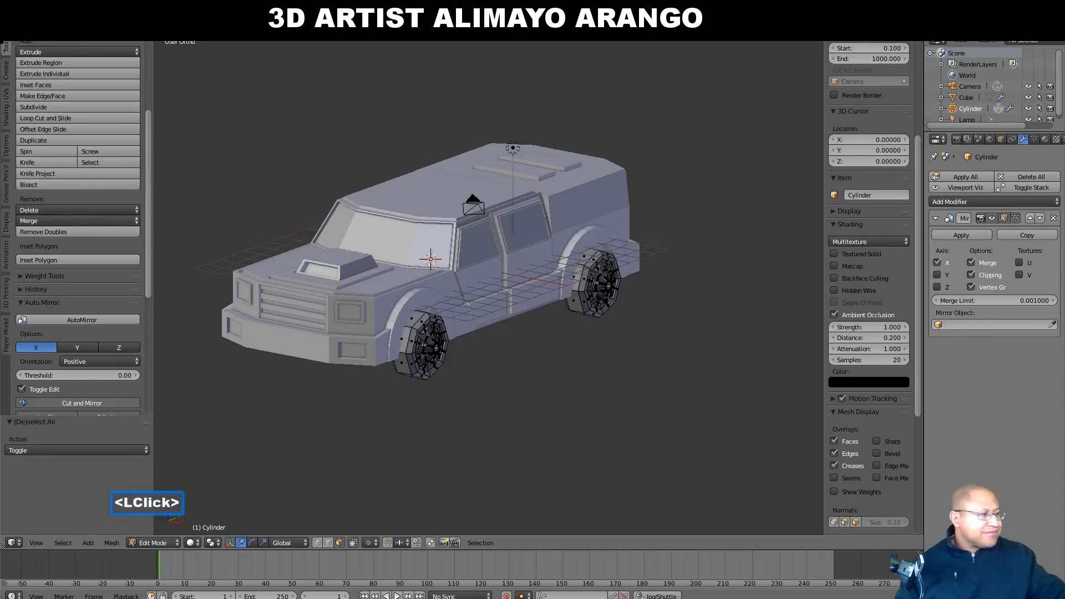
{"action": "left_click", "coordinate": [677, 399]}
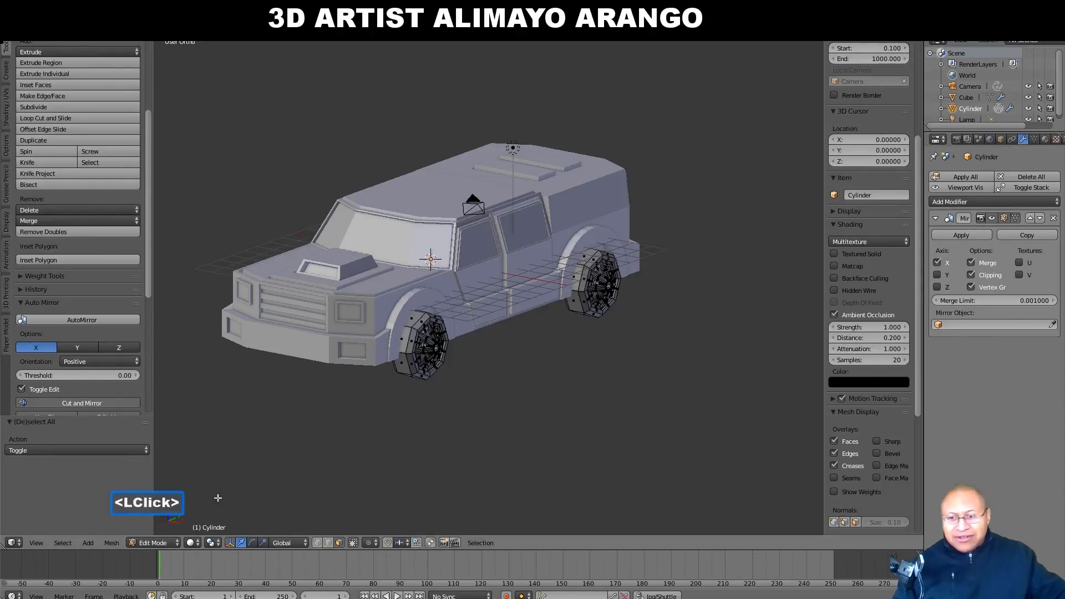
{"action": "left_click", "coordinate": [174, 542]}
{"action": "left_click", "coordinate": [175, 530]}
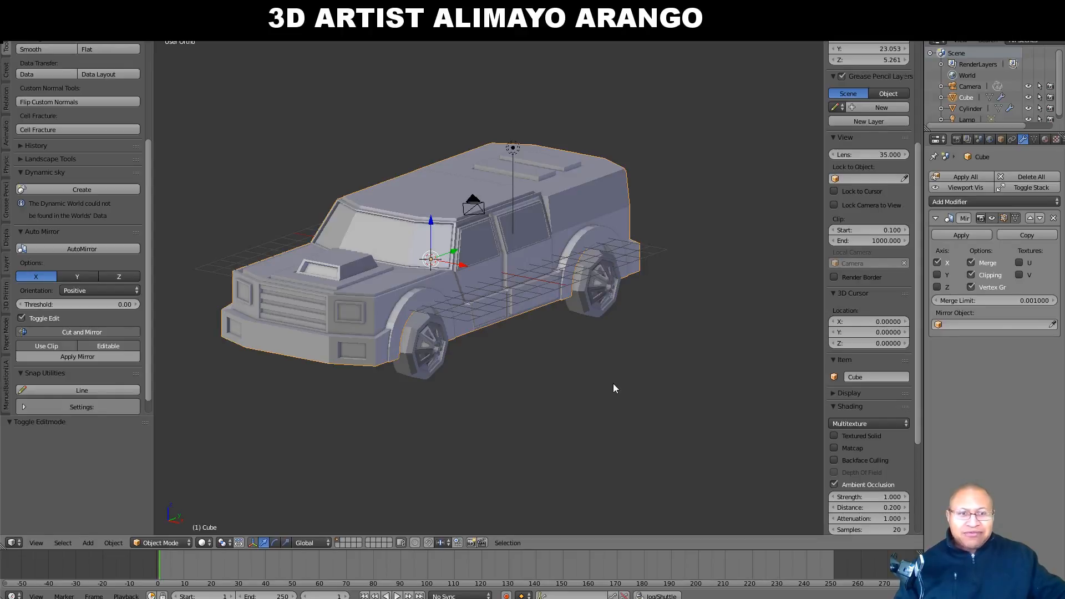
{"action": "left_click", "coordinate": [1056, 204]}
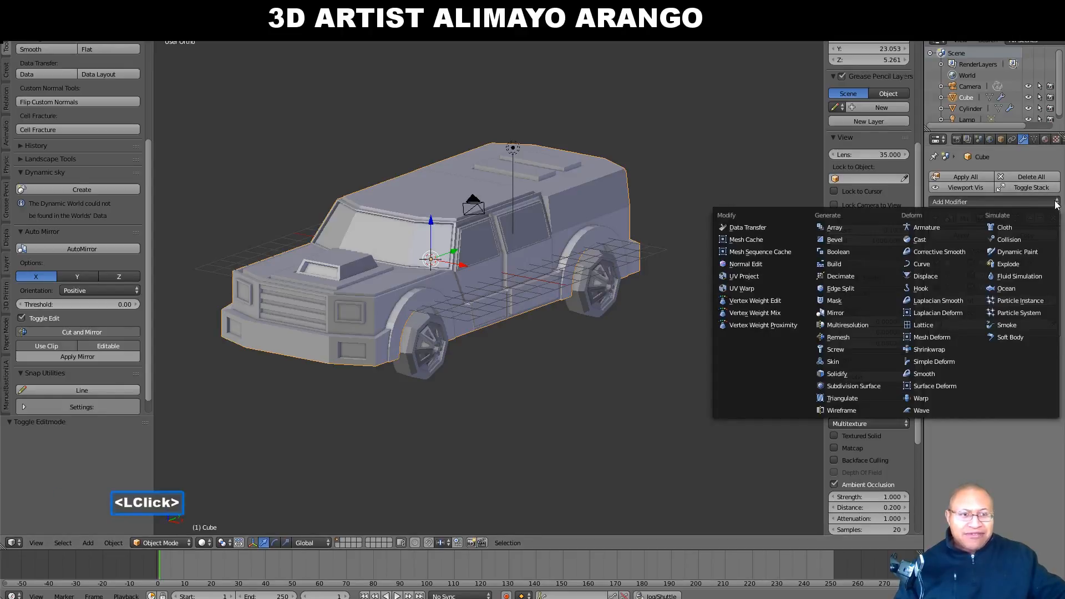
{"action": "left_click", "coordinate": [886, 388]}
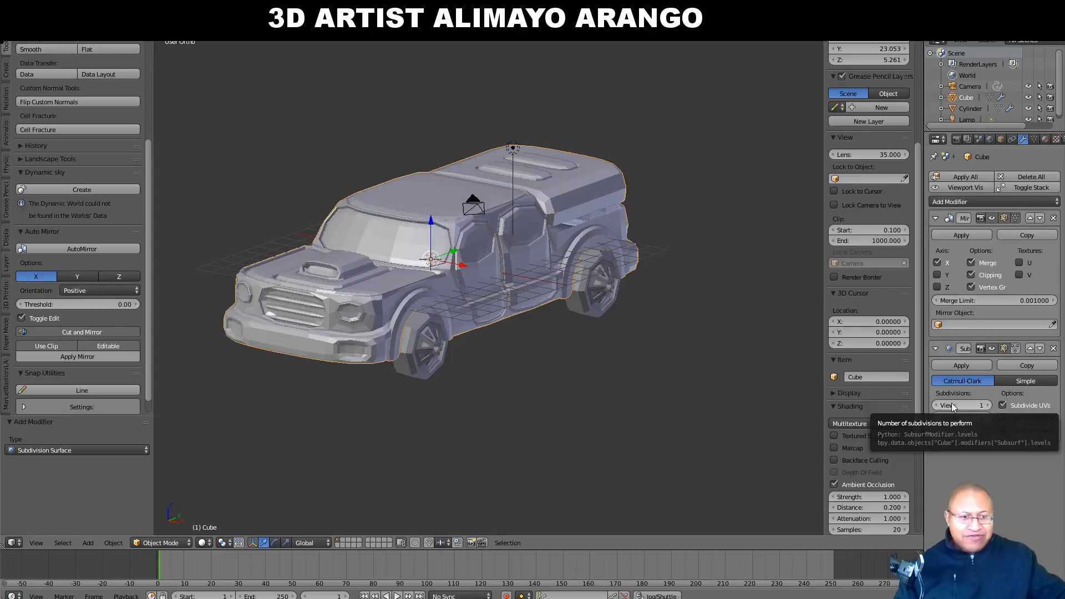
{"action": "left_click", "coordinate": [986, 406]}
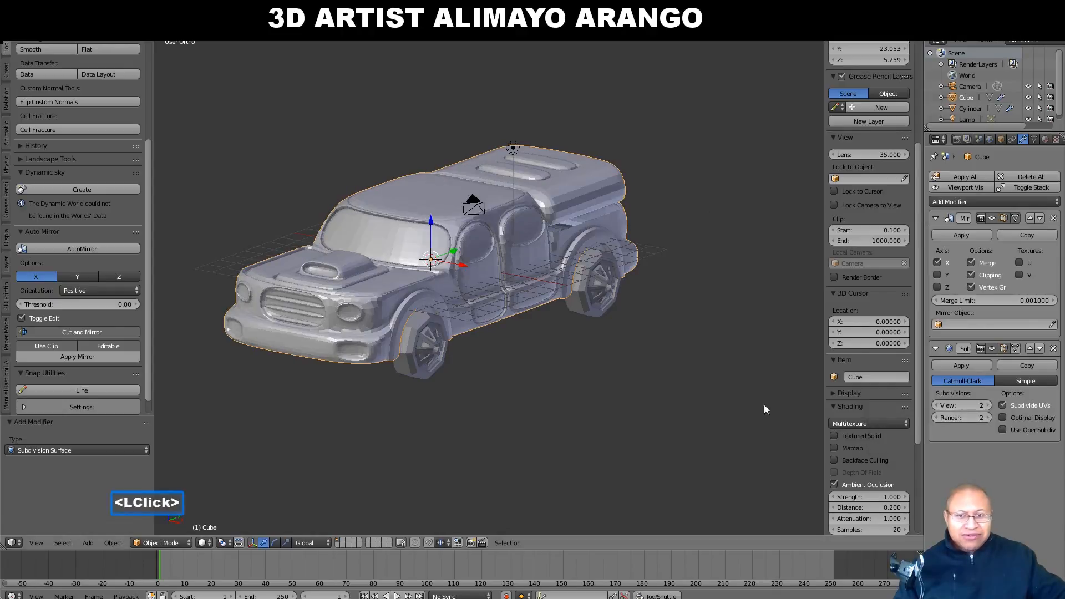
{"action": "key", "text": "z"}
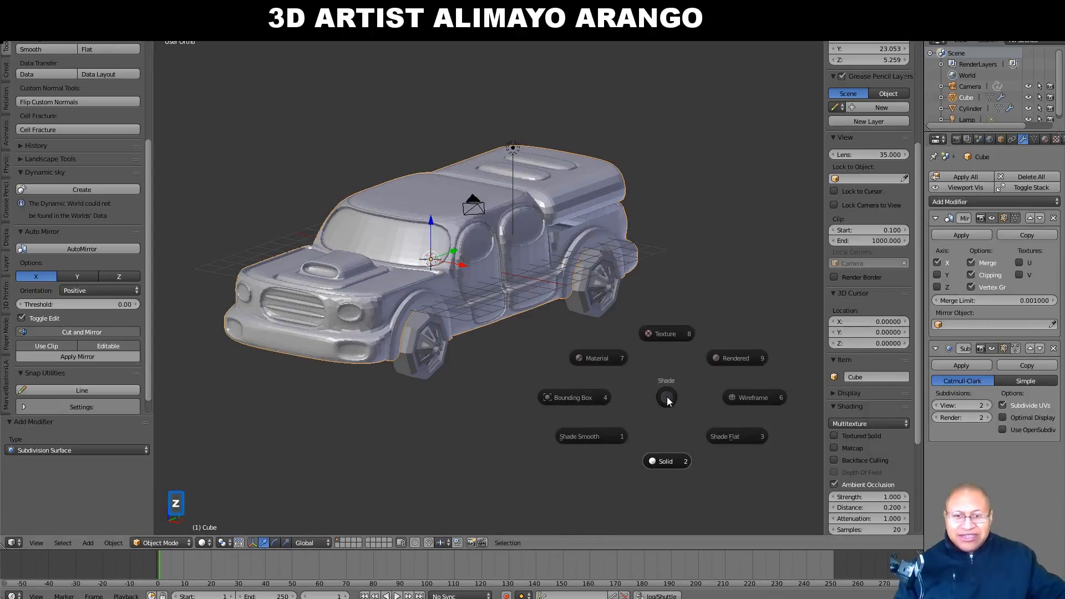
{"action": "left_click", "coordinate": [599, 436]}
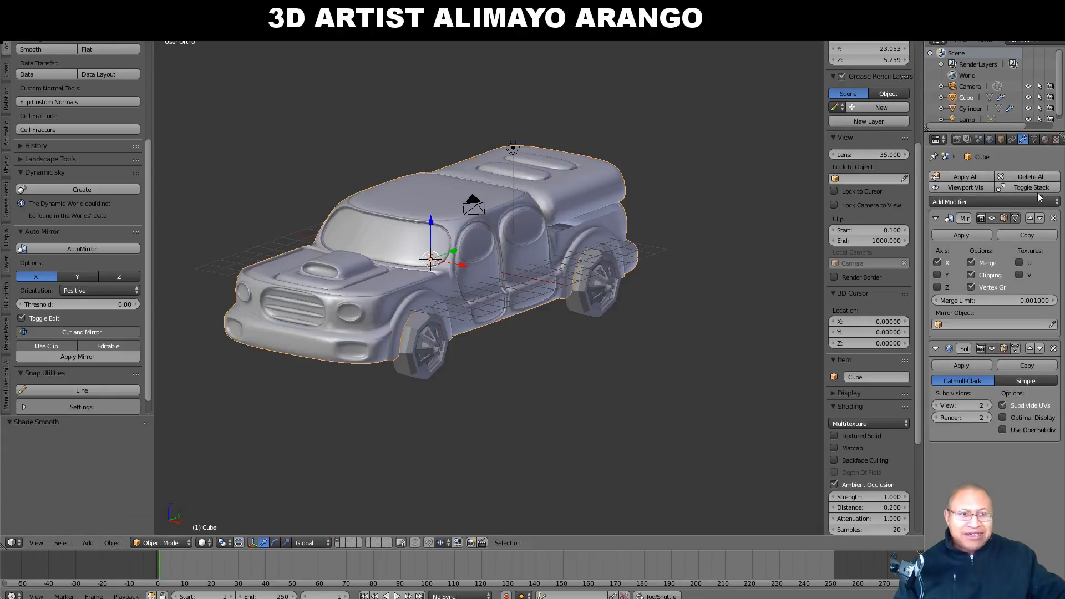
- Add a Bevel modifier to the vehicle body and move it above the Subdivision Surface modifier in the stack
{"action": "left_click", "coordinate": [1051, 203]}
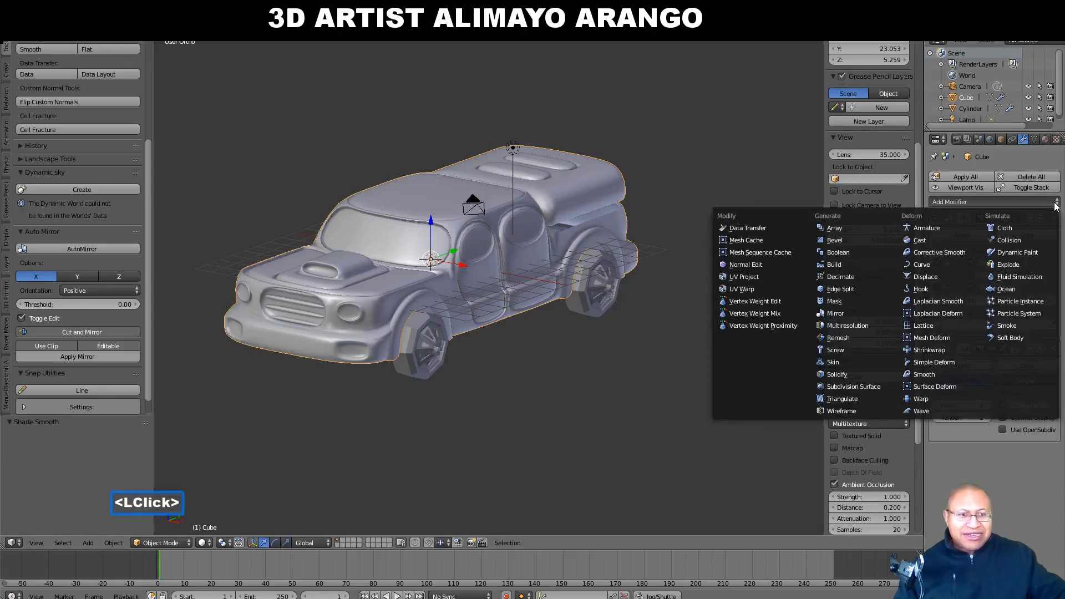
{"action": "left_click", "coordinate": [872, 241]}
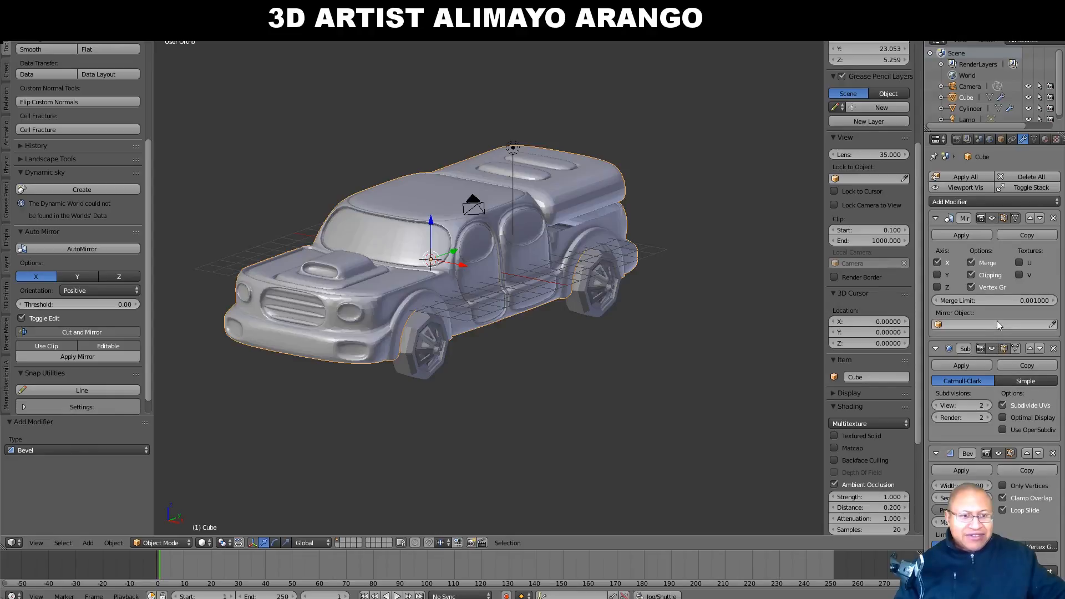
{"action": "left_click", "coordinate": [1027, 453]}
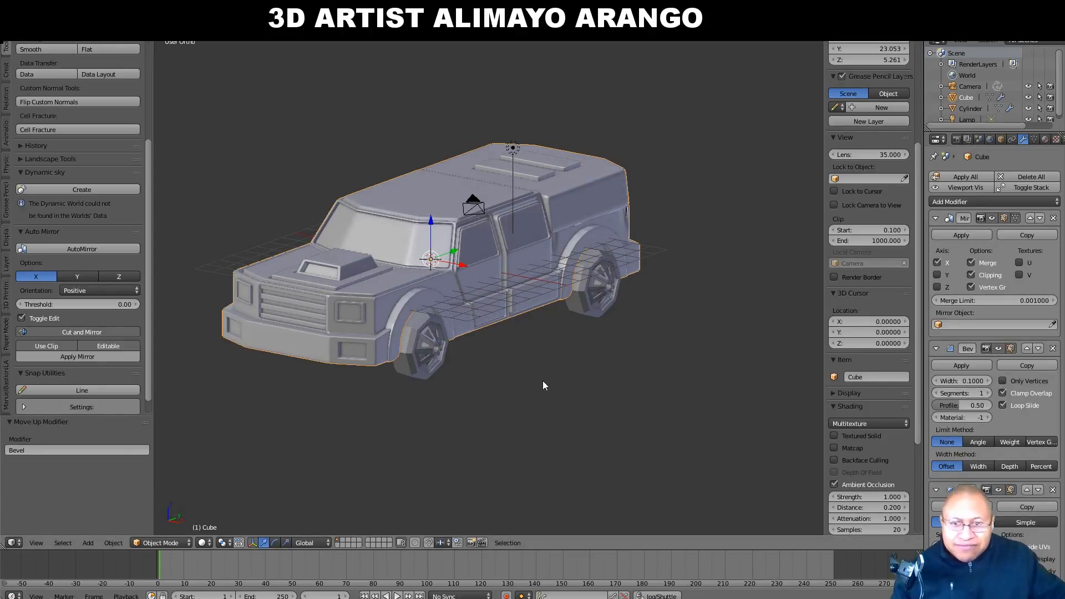
- Set the Bevel modifier's limit method to Angle with an angle of 45°
{"action": "scroll", "coordinate": [542, 380], "scroll_direction": "up", "scroll_amount": 2}
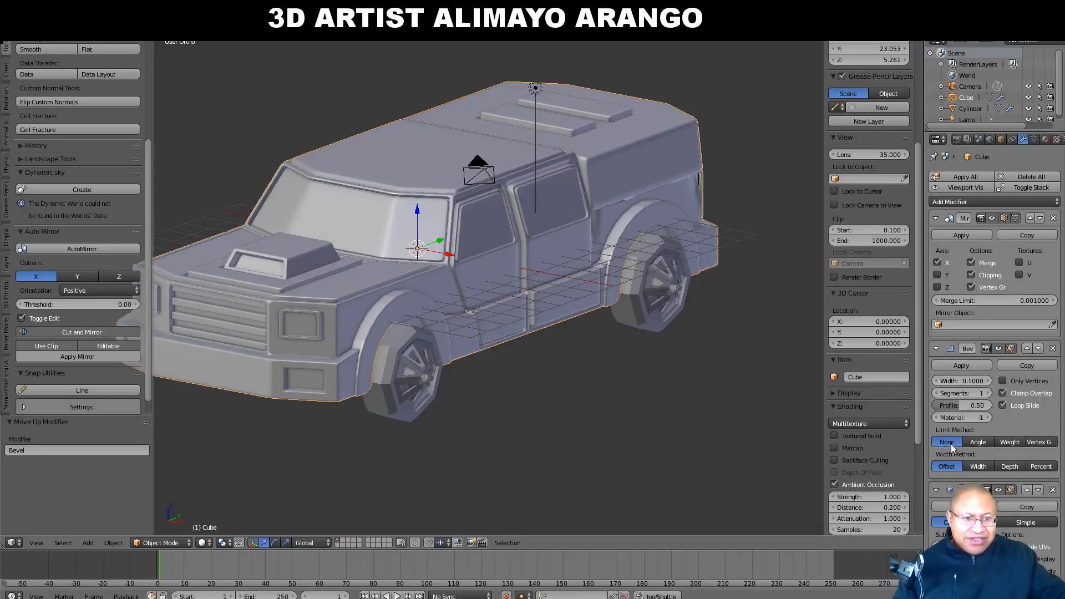
{"action": "left_click", "coordinate": [977, 440]}
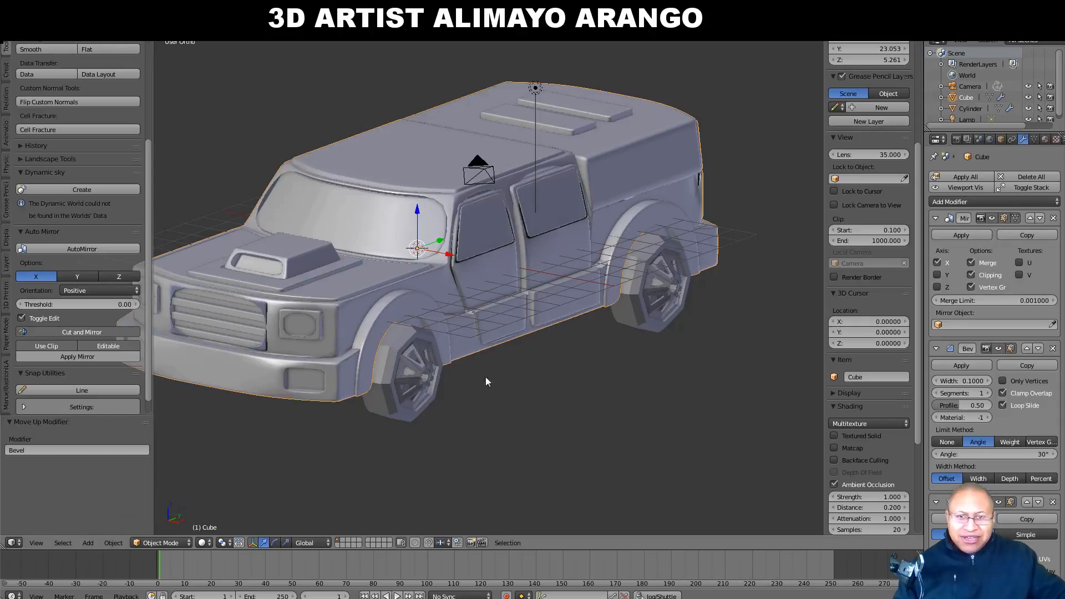
{"action": "left_click", "coordinate": [959, 455]}
{"action": "left_click_drag", "start_coordinate": [959, 454], "coordinate": [972, 455]}
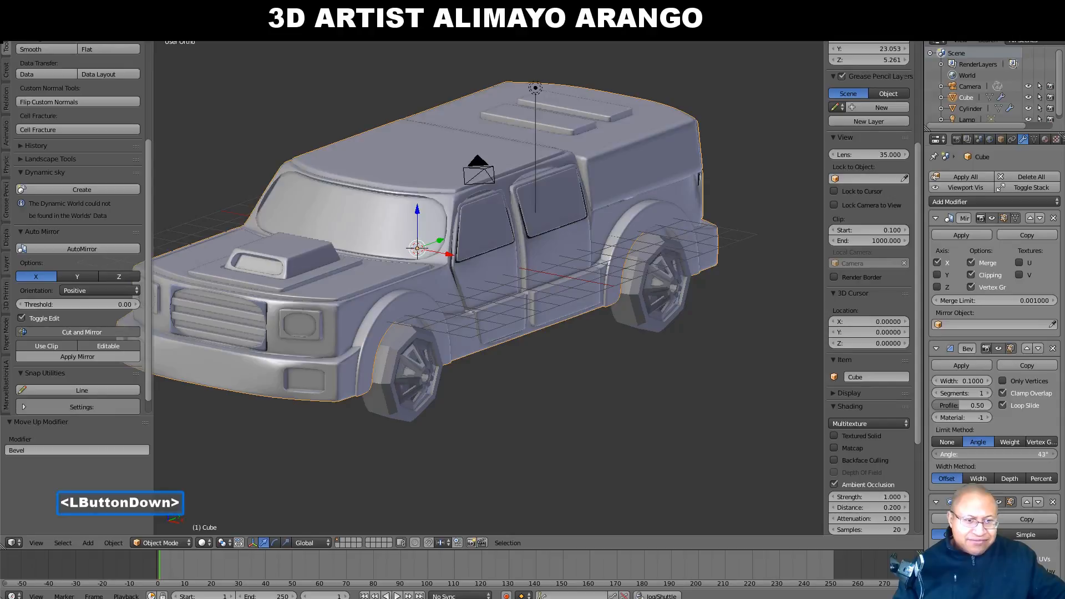
{"action": "left_click_drag", "start_coordinate": [973, 455], "coordinate": [974, 454]}
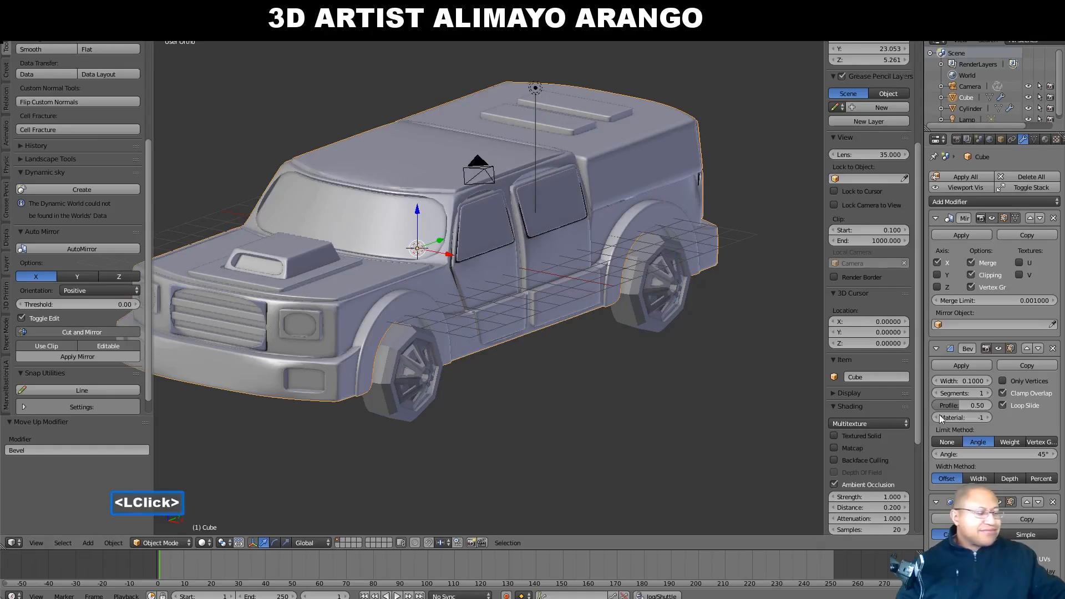
{"action": "left_click", "coordinate": [638, 417]}
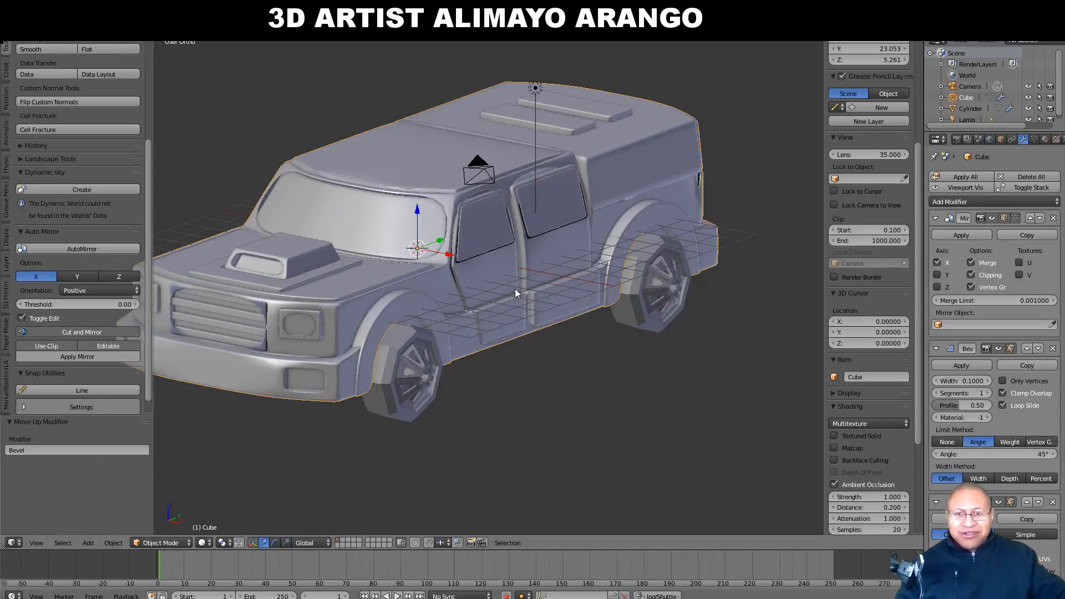
- In Edit Mode, add a loop cut around the windshield and side windows and slide it close to their upper edge
{"action": "left_click", "coordinate": [190, 543]}
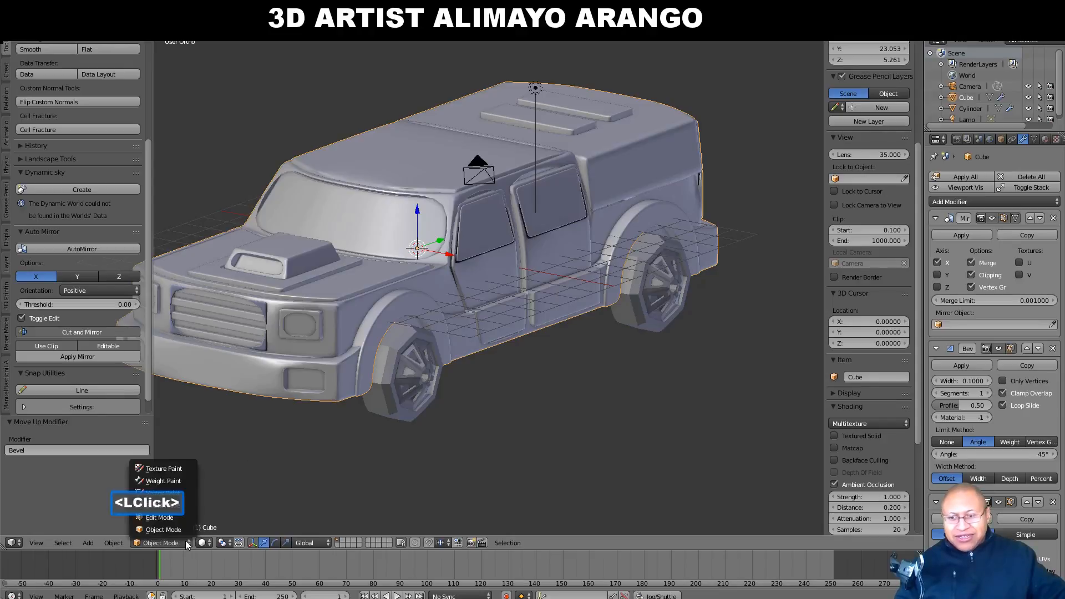
{"action": "left_click", "coordinate": [191, 517]}
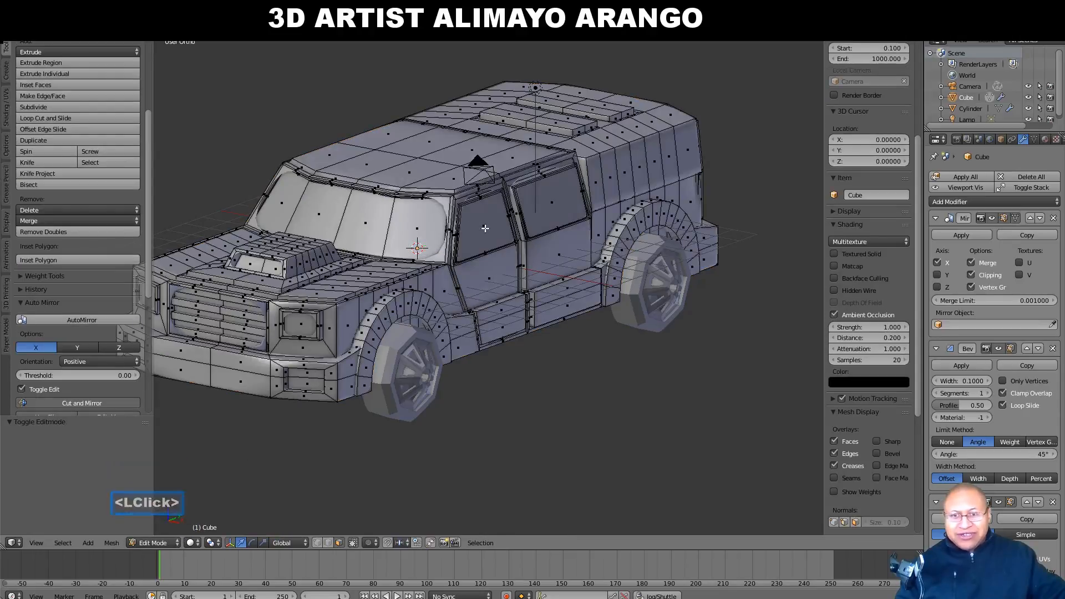
{"action": "key", "text": "ctrl"}
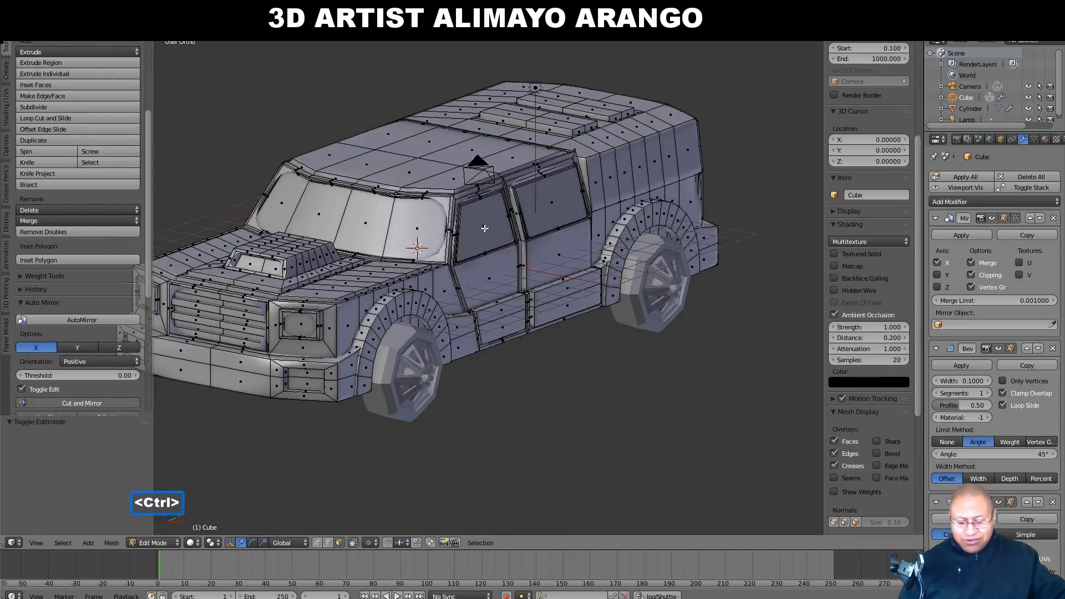
{"action": "key", "text": "ctrl+r"}
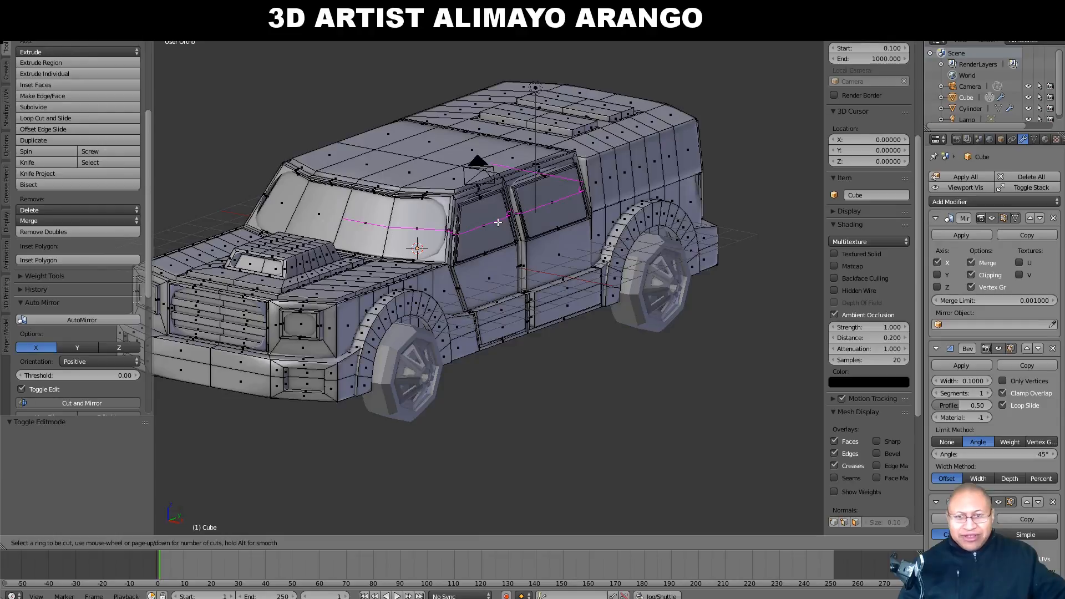
{"action": "left_click", "coordinate": [498, 222]}
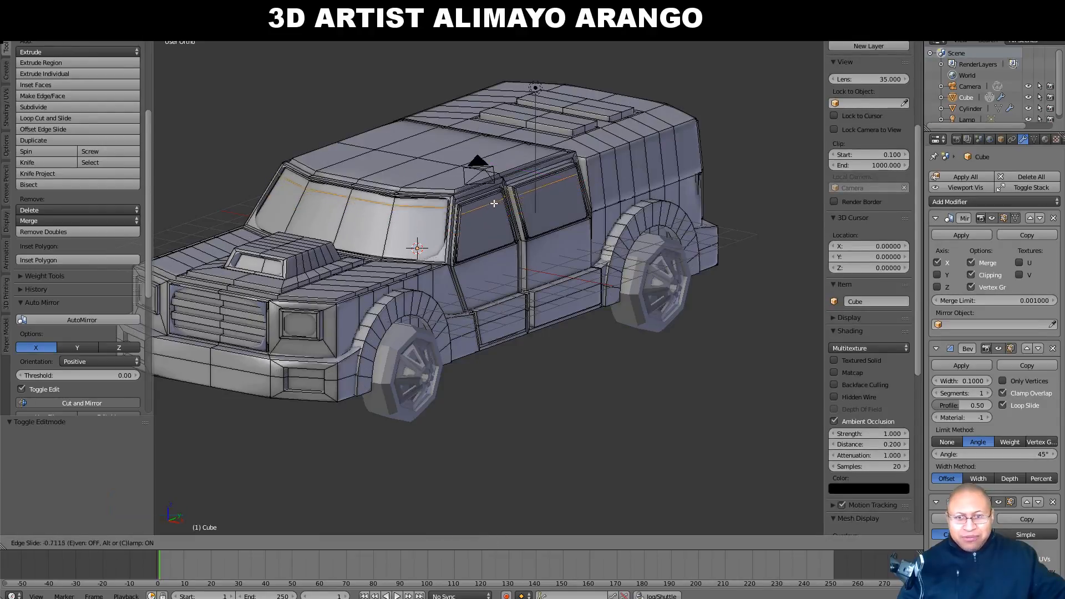
{"action": "left_click", "coordinate": [493, 199]}
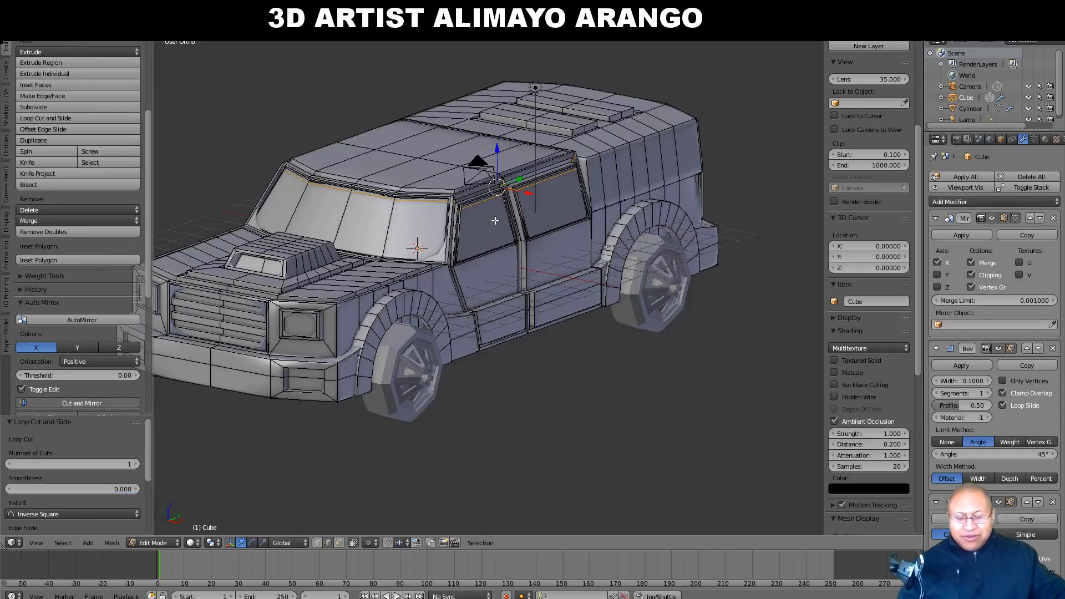
- Add a second loop cut around the windshield and side windows and slide it about 0.80 toward their lower edge
{"action": "key", "text": "a"}
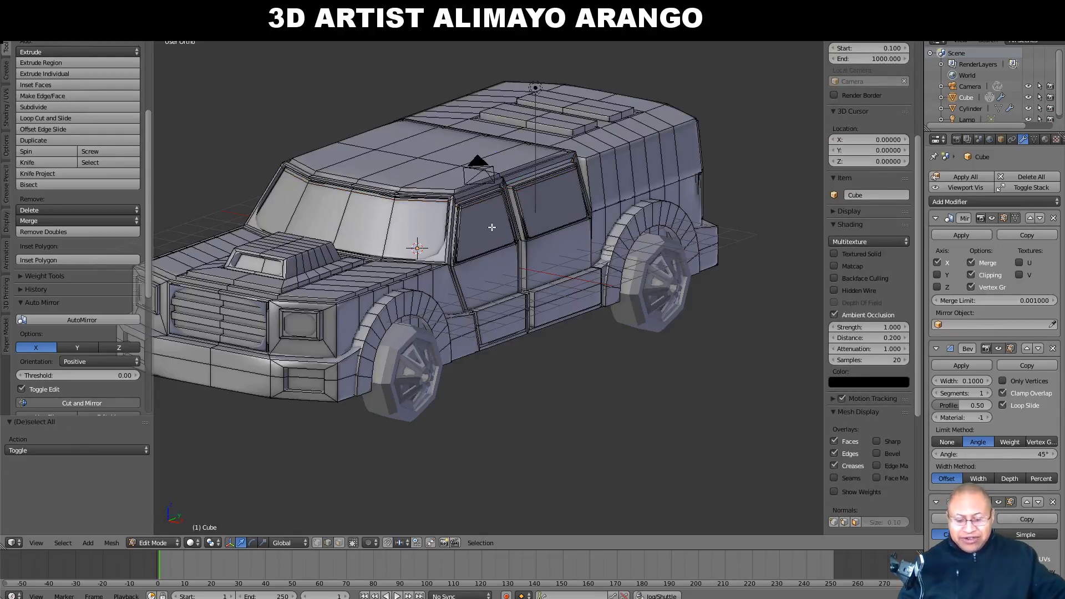
{"action": "key", "text": "ctrl+r"}
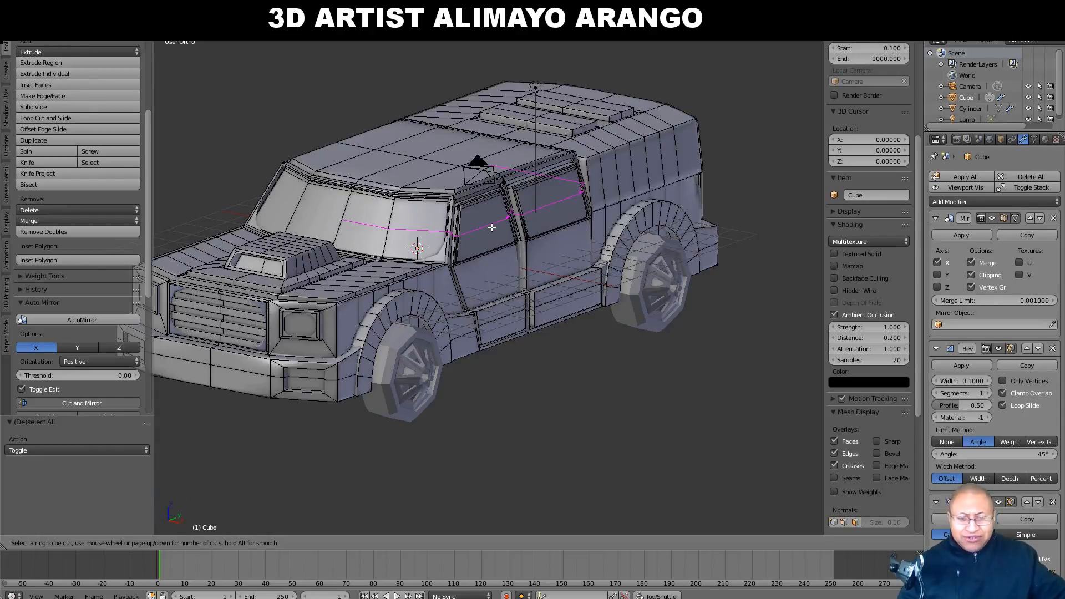
{"action": "left_click", "coordinate": [491, 227]}
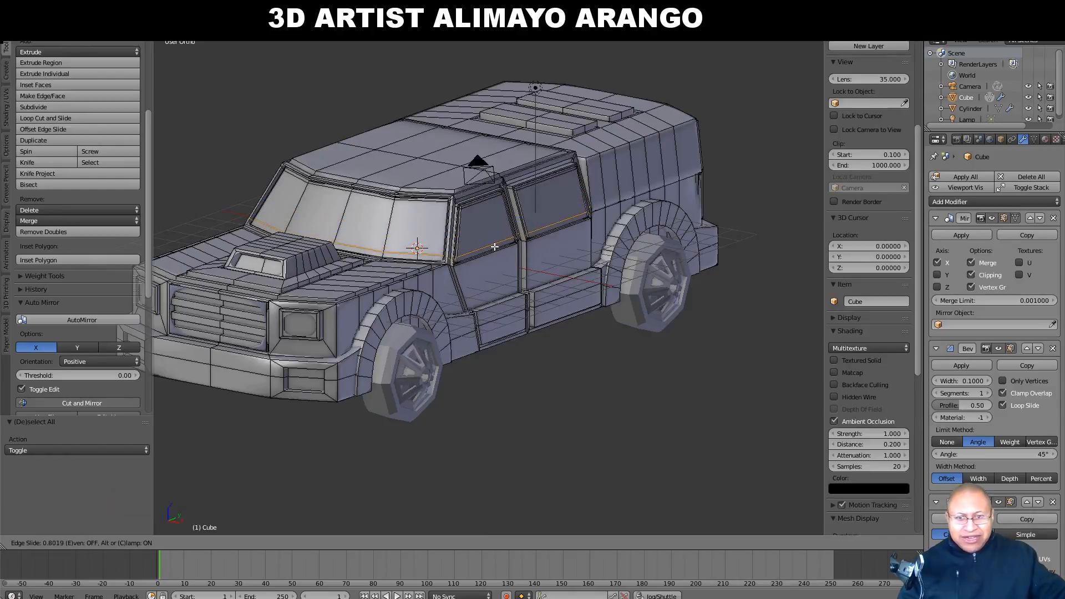
{"action": "left_click", "coordinate": [494, 246]}
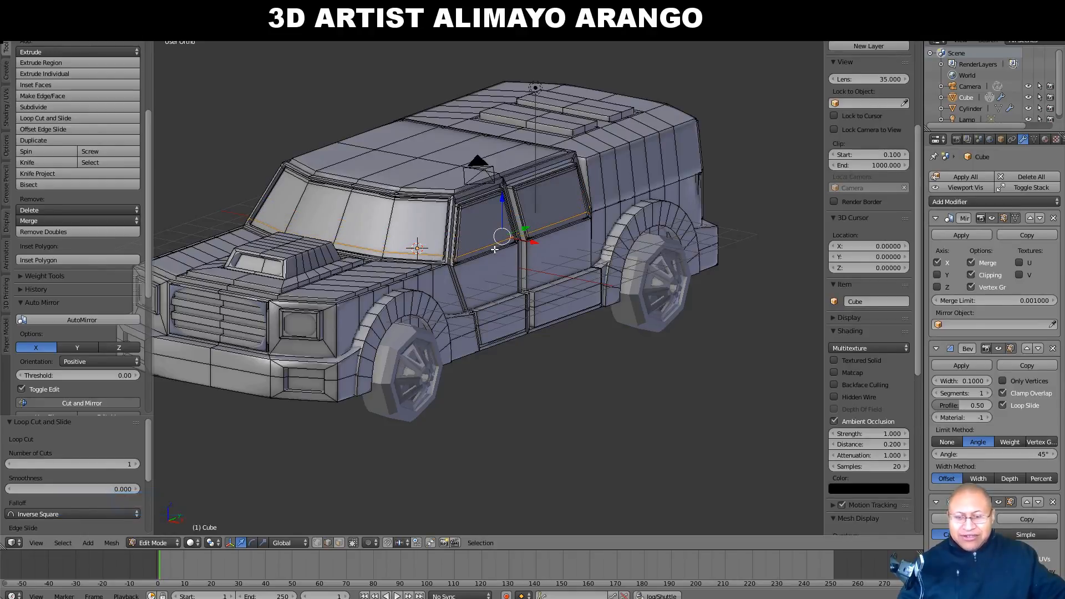
- Add a loop cut around the body below the windows, running through the headlights, and slide it close to the headlights' upper edge
{"action": "key", "text": "a"}
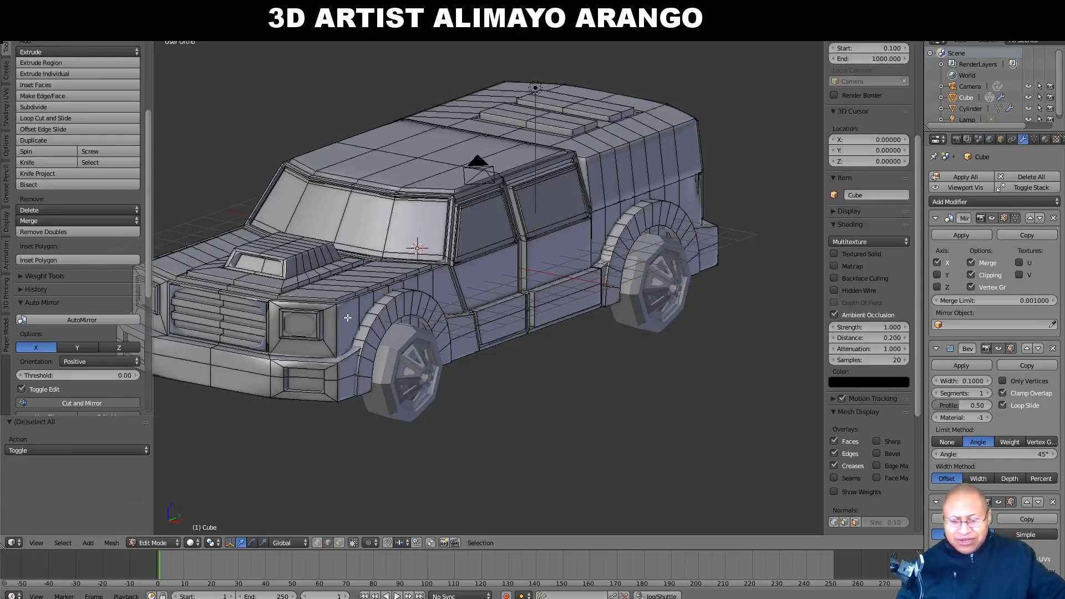
{"action": "key", "text": "ctrl"}
{"action": "key", "text": "ctrl+r"}
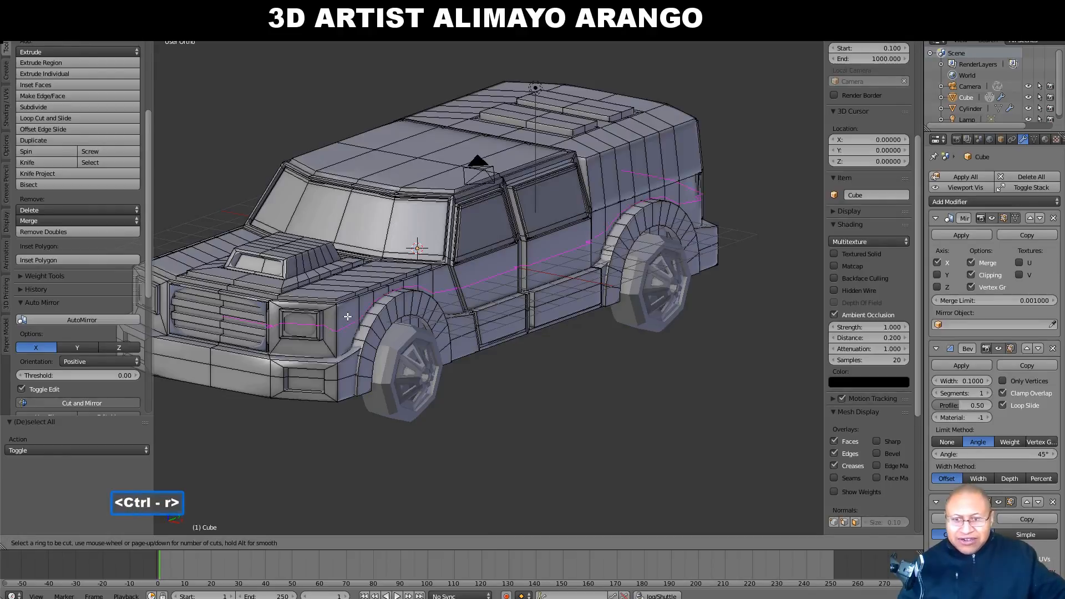
{"action": "left_click", "coordinate": [347, 316]}
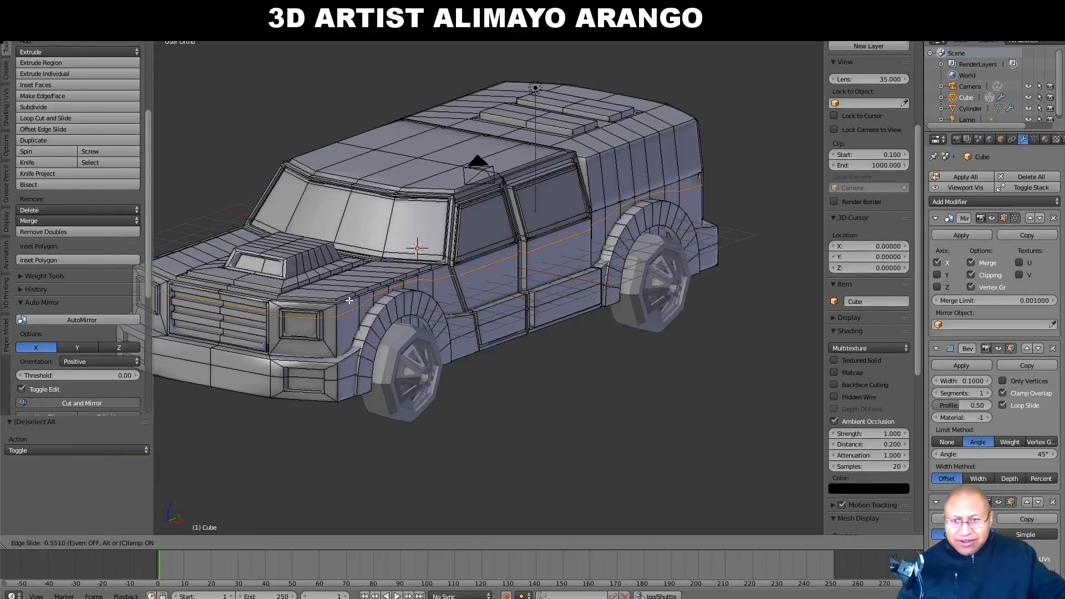
{"action": "left_click", "coordinate": [352, 300]}
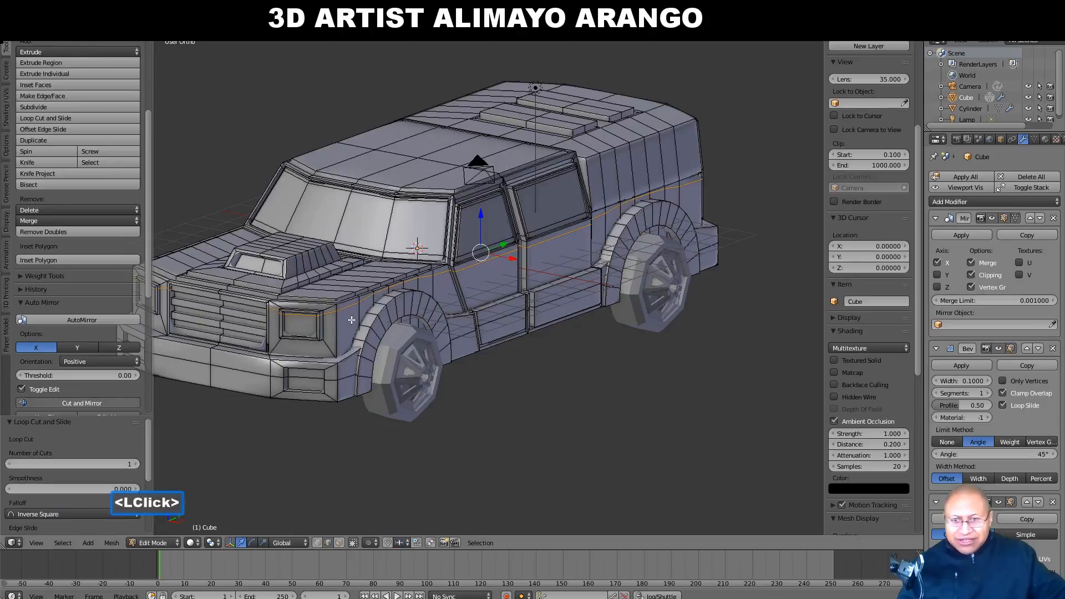
{"action": "key", "text": "a"}
- Add a second loop cut around the body through the headlights and doors, sliding it about 0.72 toward the lower edge
{"action": "key", "text": "ctrl"}
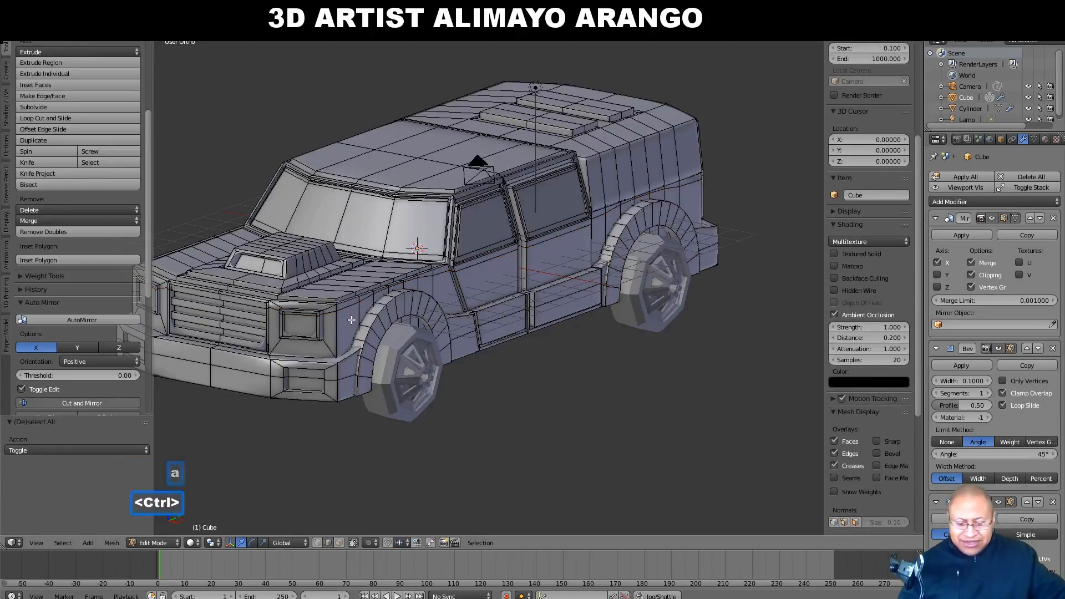
{"action": "key", "text": "ctrl+r"}
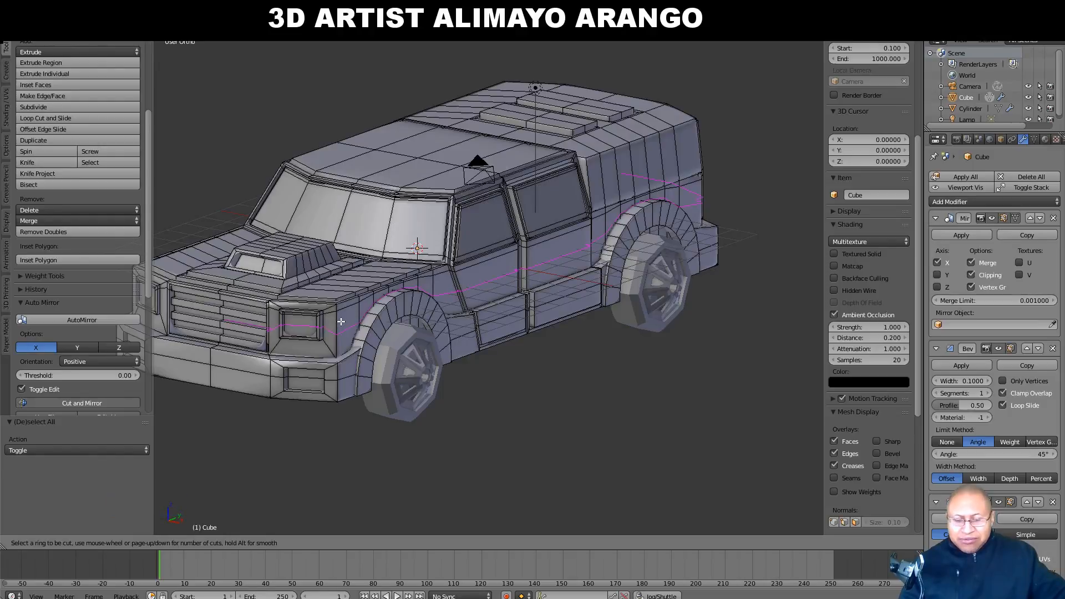
{"action": "left_click", "coordinate": [341, 321]}
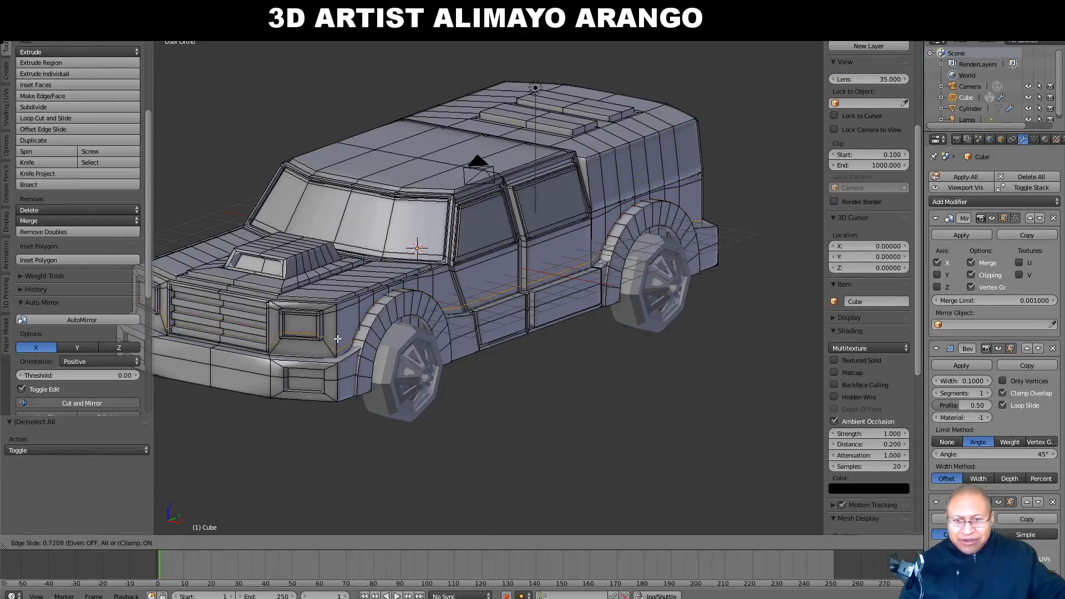
{"action": "left_click", "coordinate": [337, 340]}
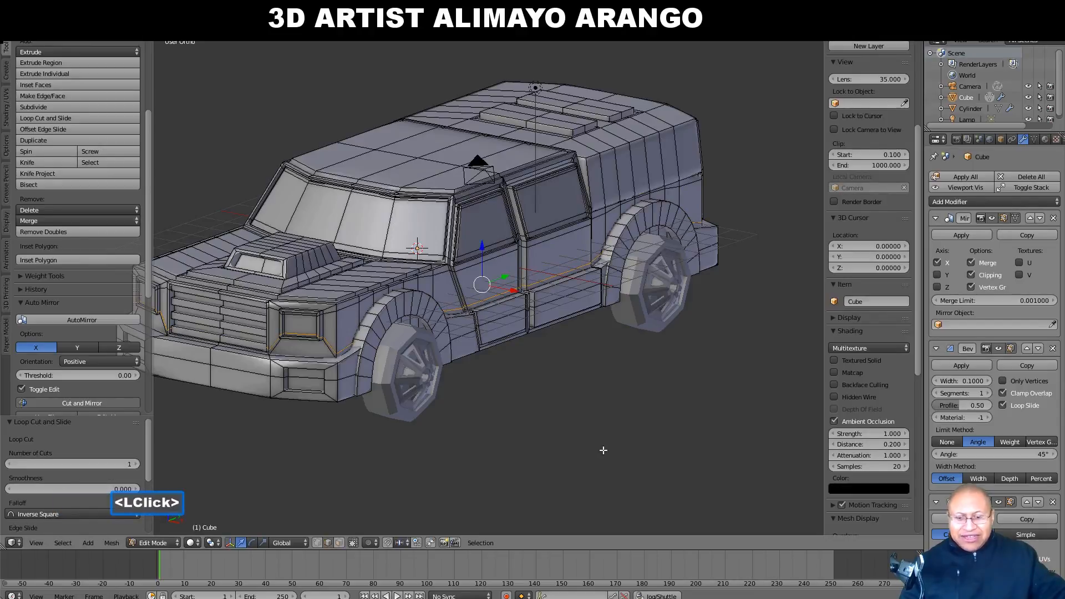
{"action": "key", "text": "a"}
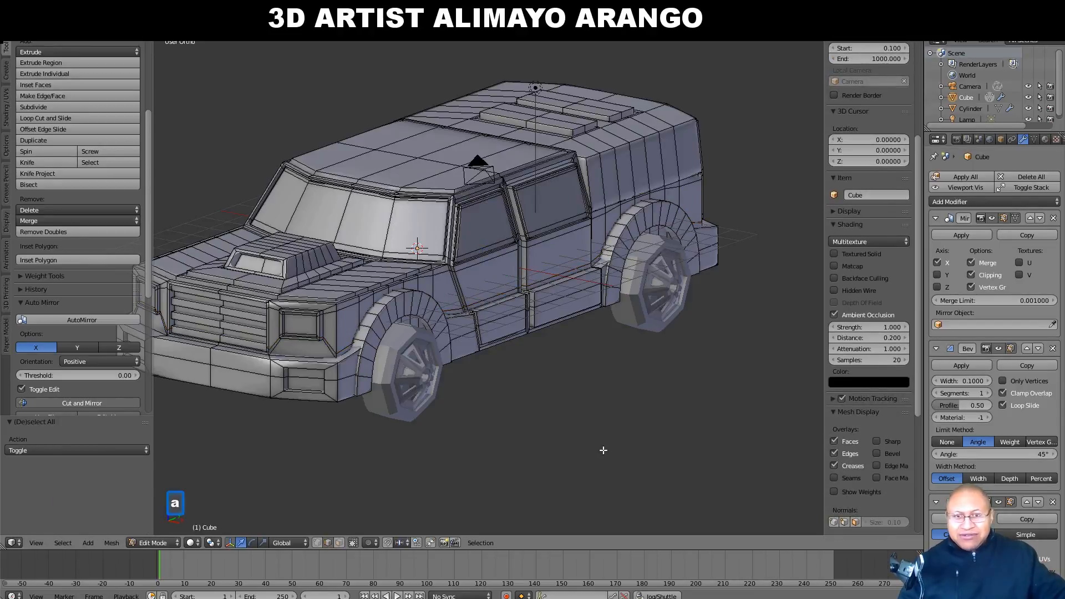
- Switch to Object Mode to examine the smoothed vehicle body with the new loop cuts
{"action": "left_click", "coordinate": [181, 546]}
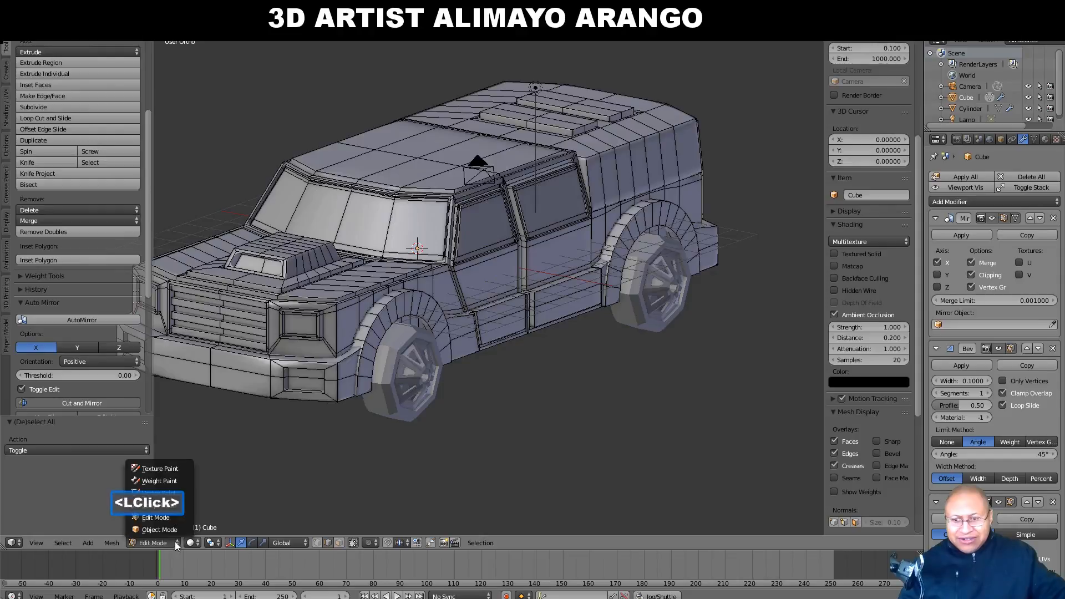
{"action": "left_click", "coordinate": [160, 529]}
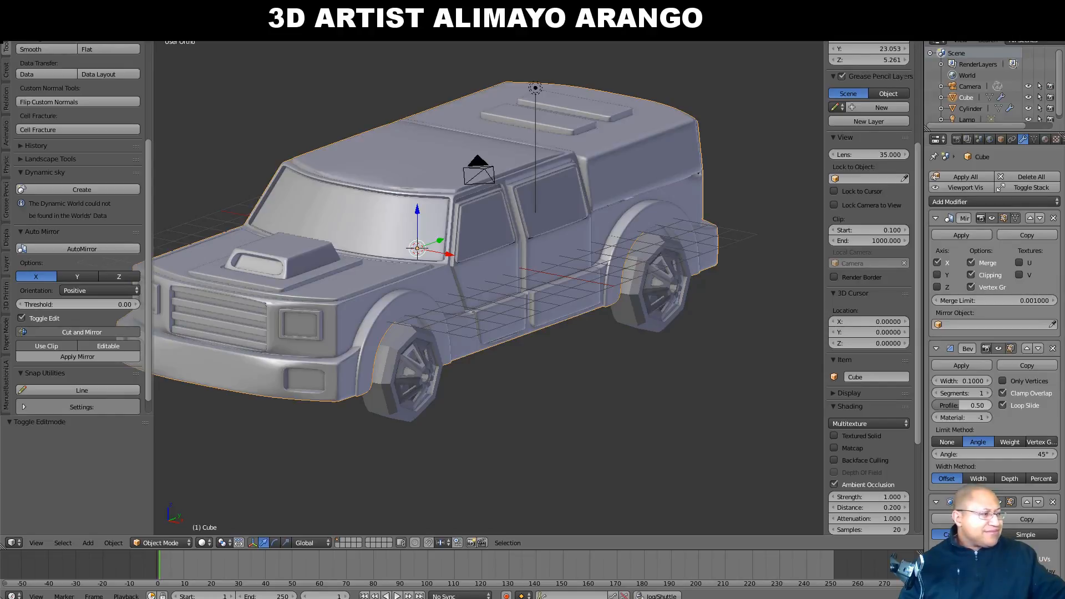
{"action": "left_click", "coordinate": [975, 405]}
{"action": "left_click", "coordinate": [659, 444]}
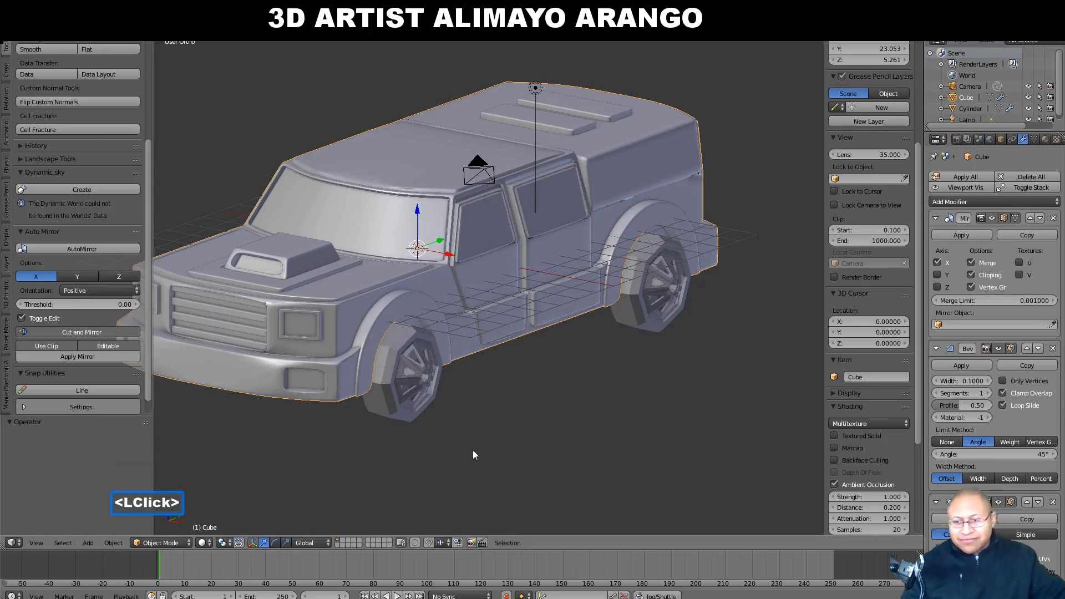
- In Edit Mode, add a vertical loop cut through the rear tail lights and slide it about -0.77 toward their outer edge
{"action": "left_click", "coordinate": [182, 542]}
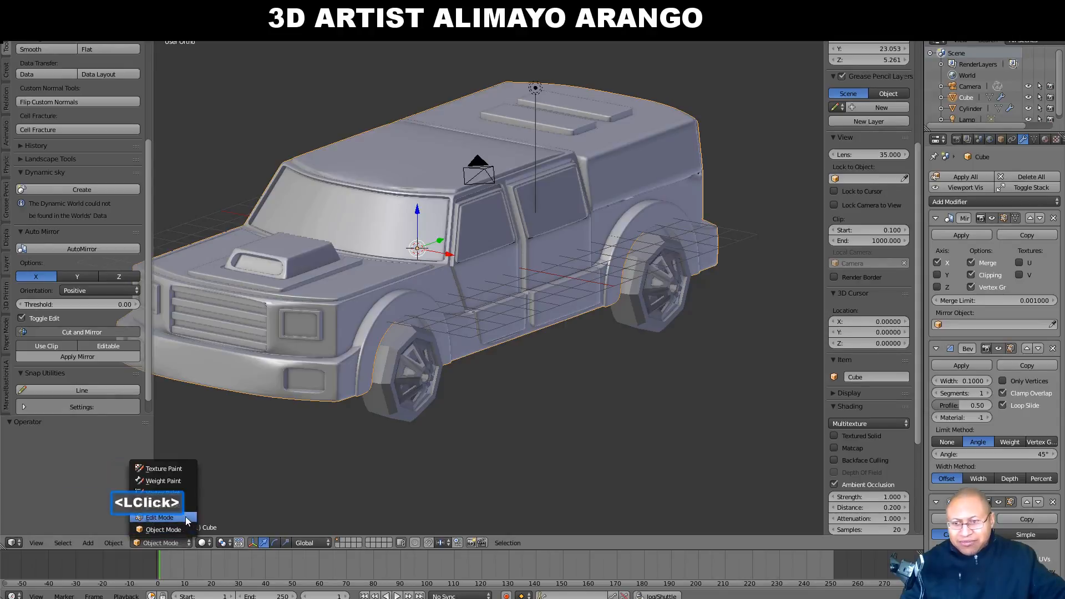
{"action": "left_click", "coordinate": [185, 517]}
{"action": "middle_click_drag", "start_coordinate": [532, 404], "coordinate": [401, 328]}
{"action": "scroll", "coordinate": [399, 364], "scroll_direction": "up", "scroll_amount": 3}
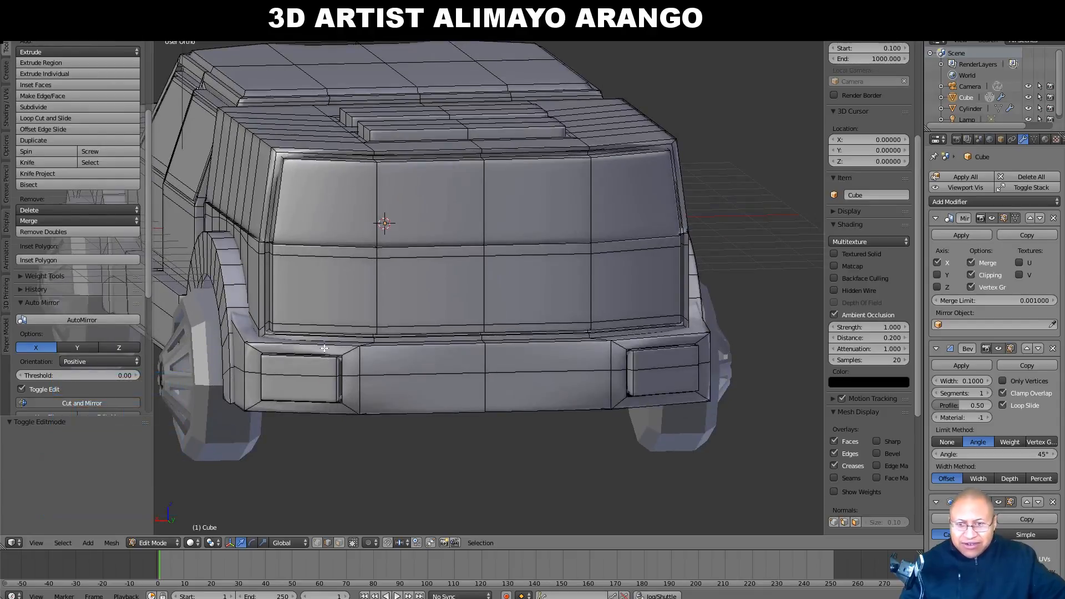
{"action": "key", "text": "ctrl"}
{"action": "key", "text": "ctrl+r"}
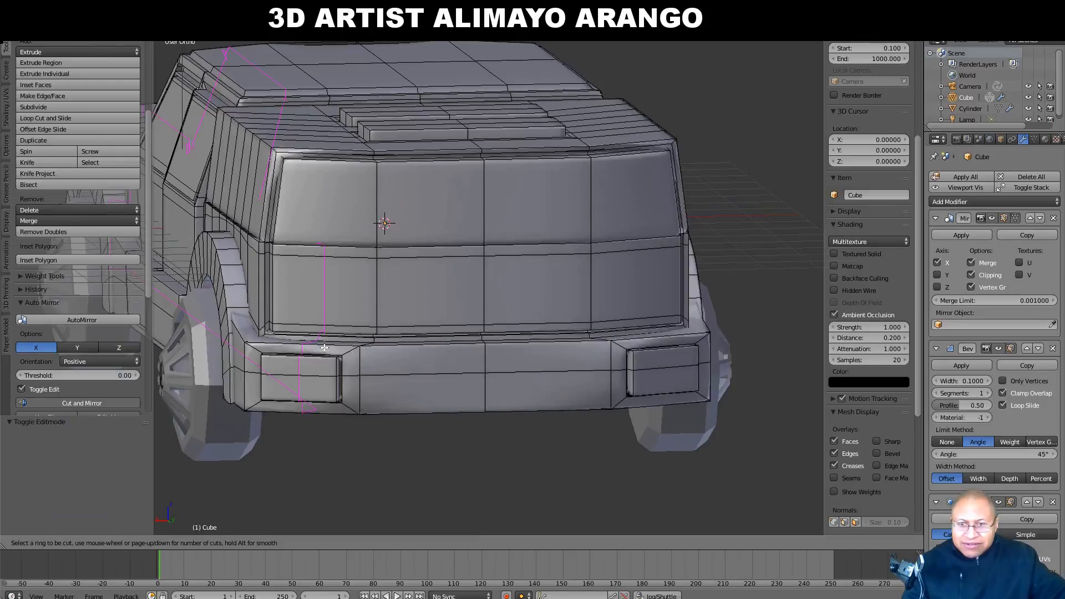
{"action": "left_click", "coordinate": [324, 347]}
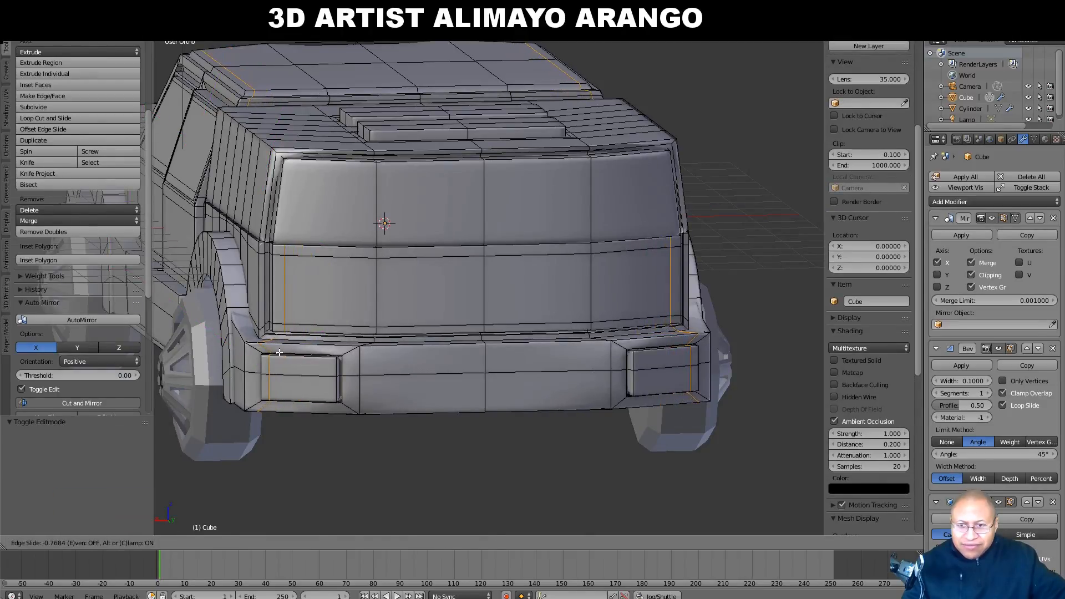
{"action": "left_click", "coordinate": [280, 353]}
{"action": "key", "text": "a"}
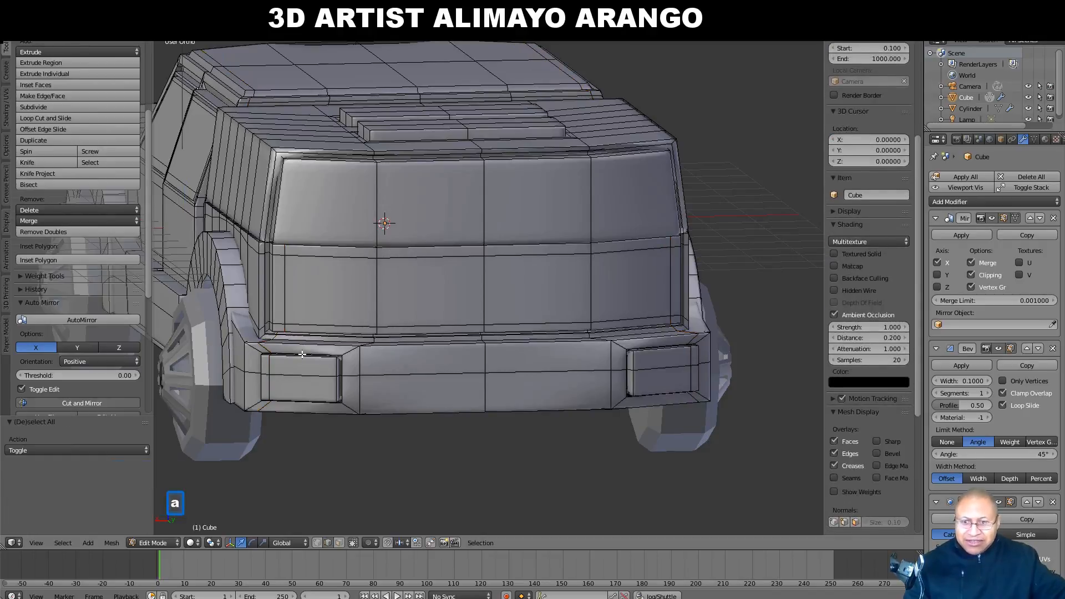
- Add another vertical loop cut through the rear tail lights, slide it toward their inner edge, and return to Object Mode
{"action": "key", "text": "ctrl+r"}
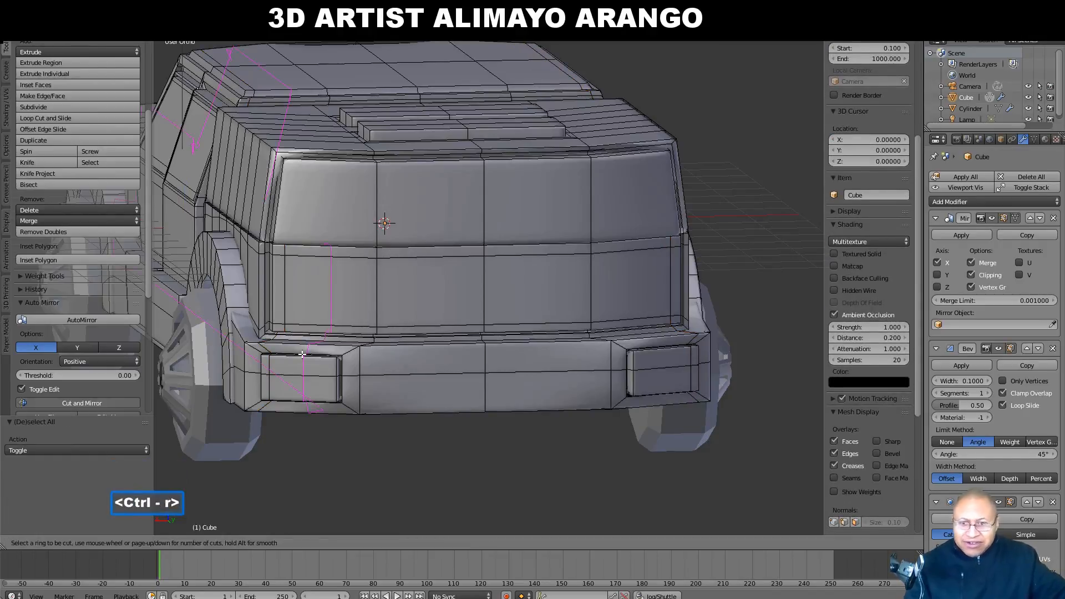
{"action": "left_click", "coordinate": [302, 355]}
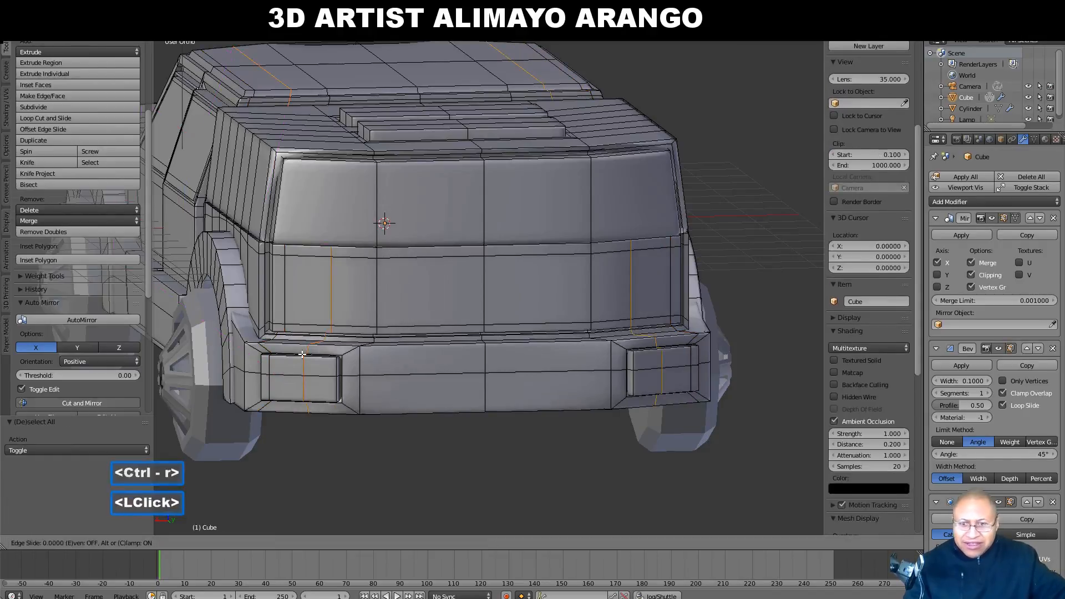
{"action": "left_click", "coordinate": [329, 366]}
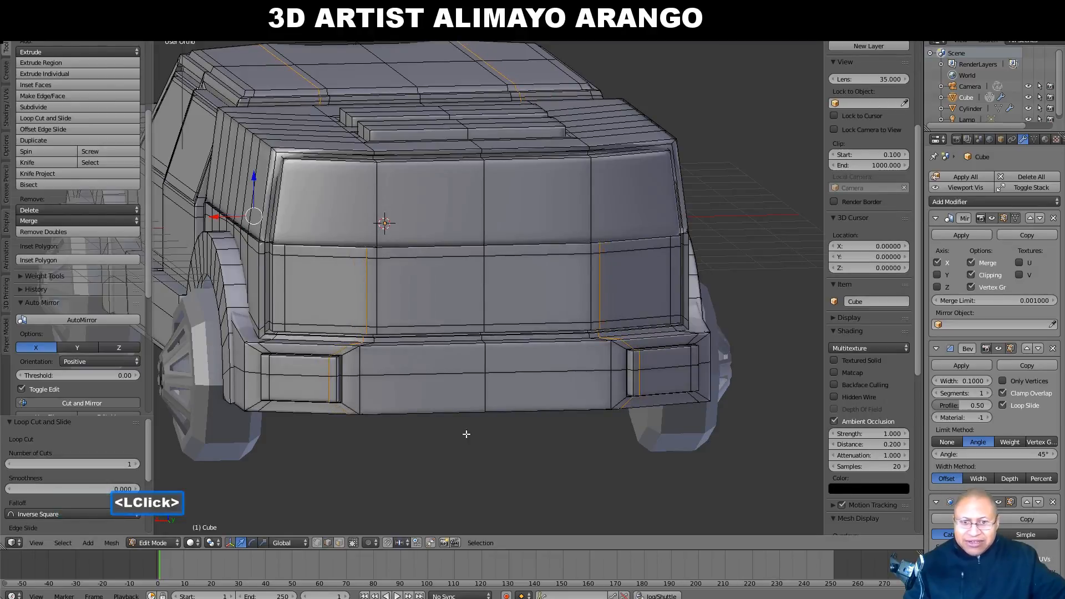
{"action": "key", "text": "a"}
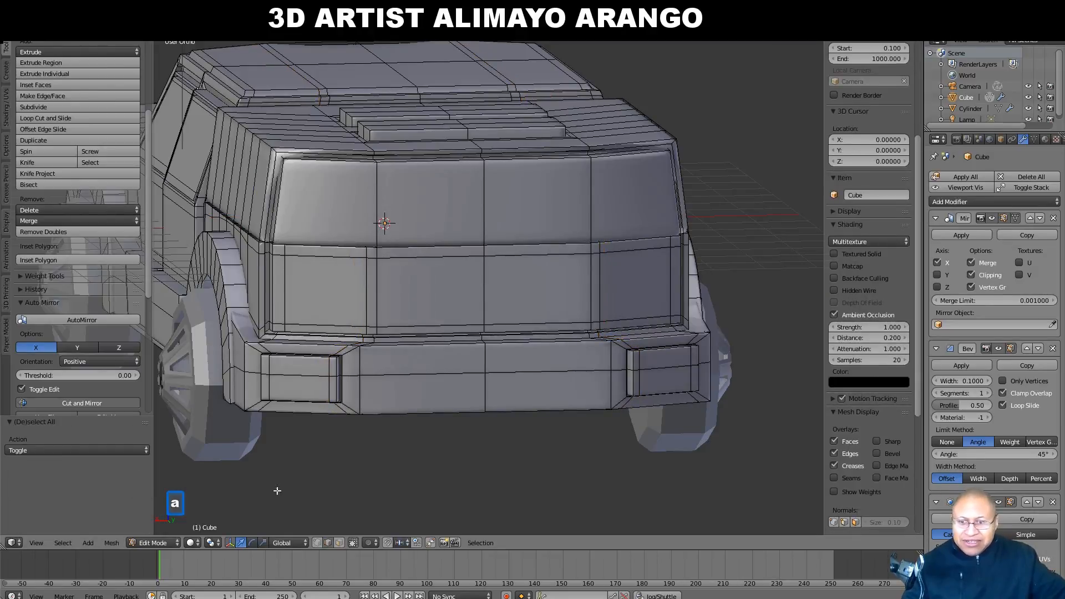
{"action": "left_click", "coordinate": [153, 542]}
{"action": "left_click", "coordinate": [158, 530]}
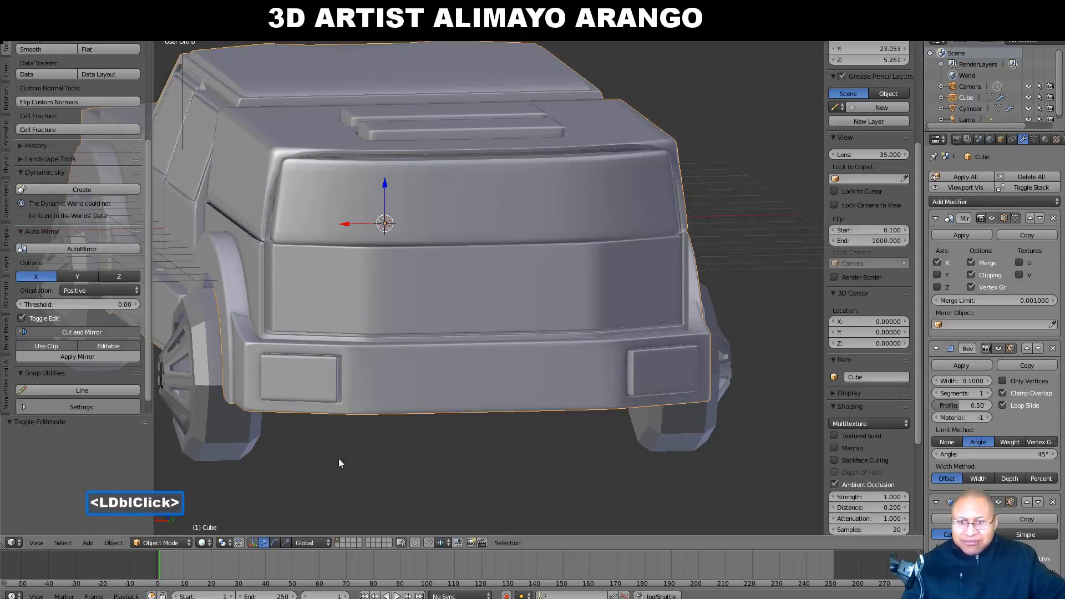
- Apply a level 2 Subdivision Surface modifier to the wheels, shade them smooth, and clear the selection
{"action": "scroll", "coordinate": [380, 431], "scroll_direction": "down", "scroll_amount": 2}
{"action": "middle_click_drag", "start_coordinate": [381, 431], "coordinate": [487, 416]}
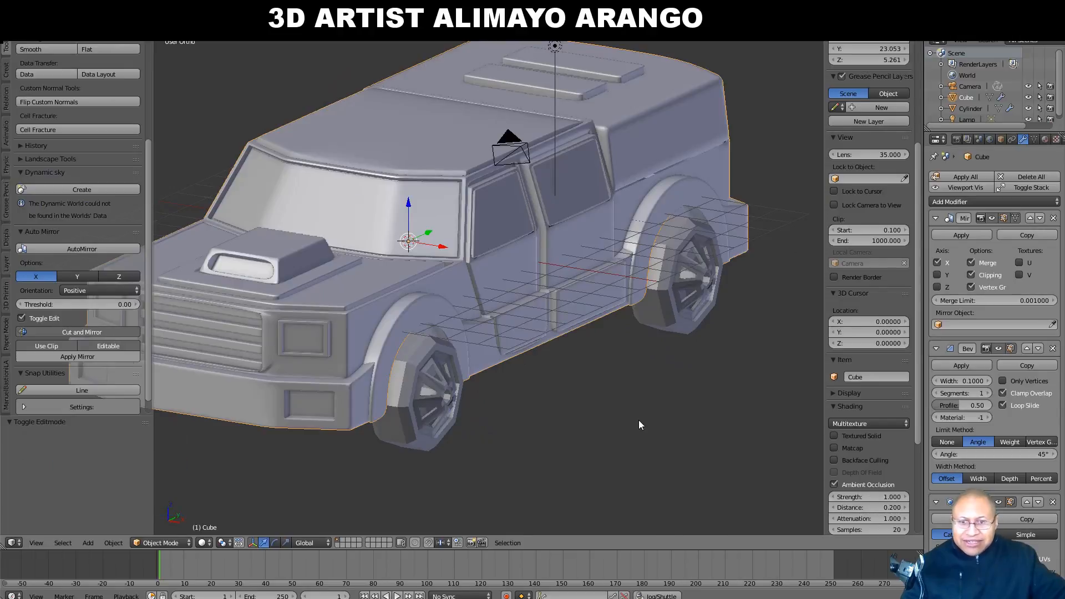
{"action": "scroll", "coordinate": [638, 422], "scroll_direction": "down", "scroll_amount": 2}
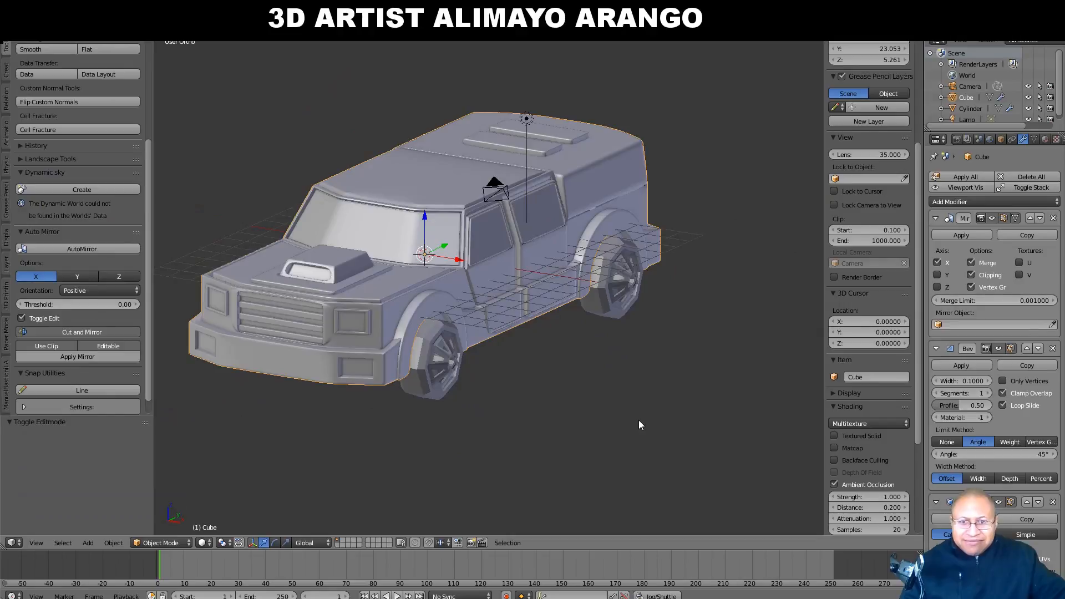
{"action": "left_click", "coordinate": [990, 453]}
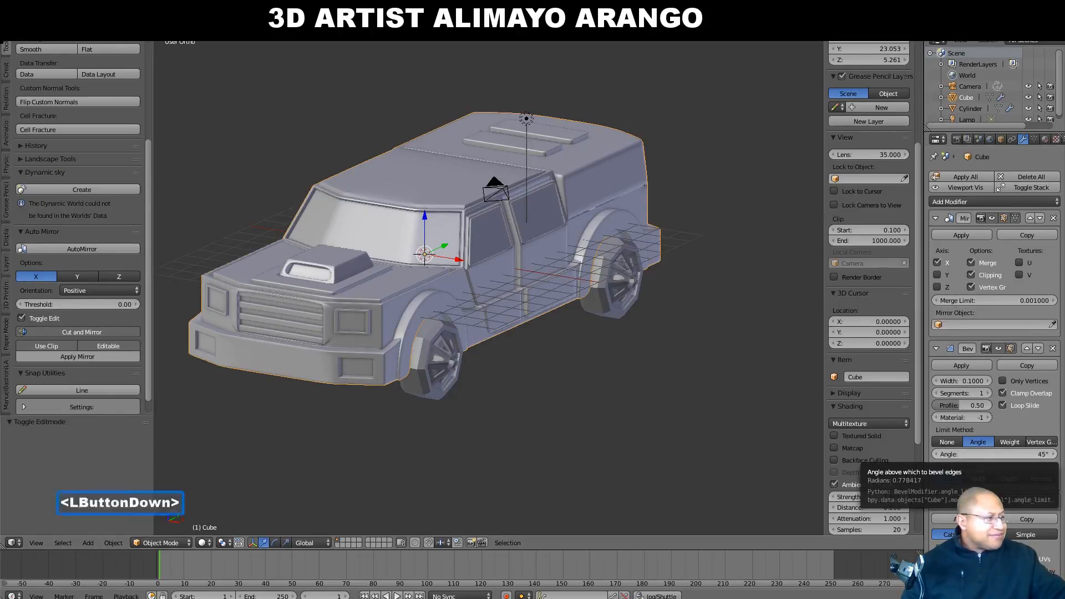
{"action": "left_click", "coordinate": [730, 380]}
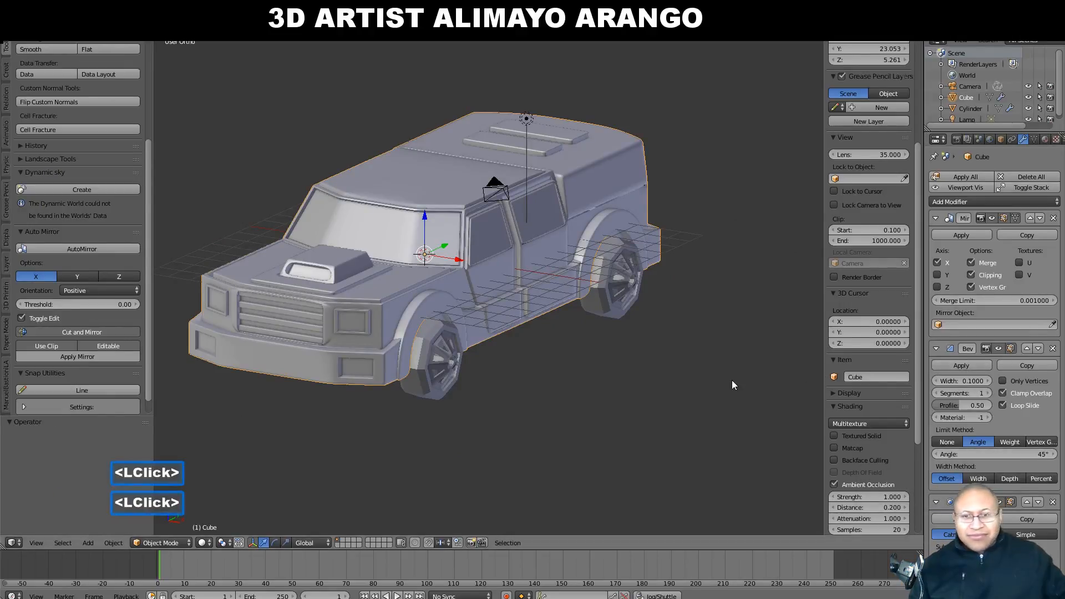
{"action": "left_click", "coordinate": [427, 385]}
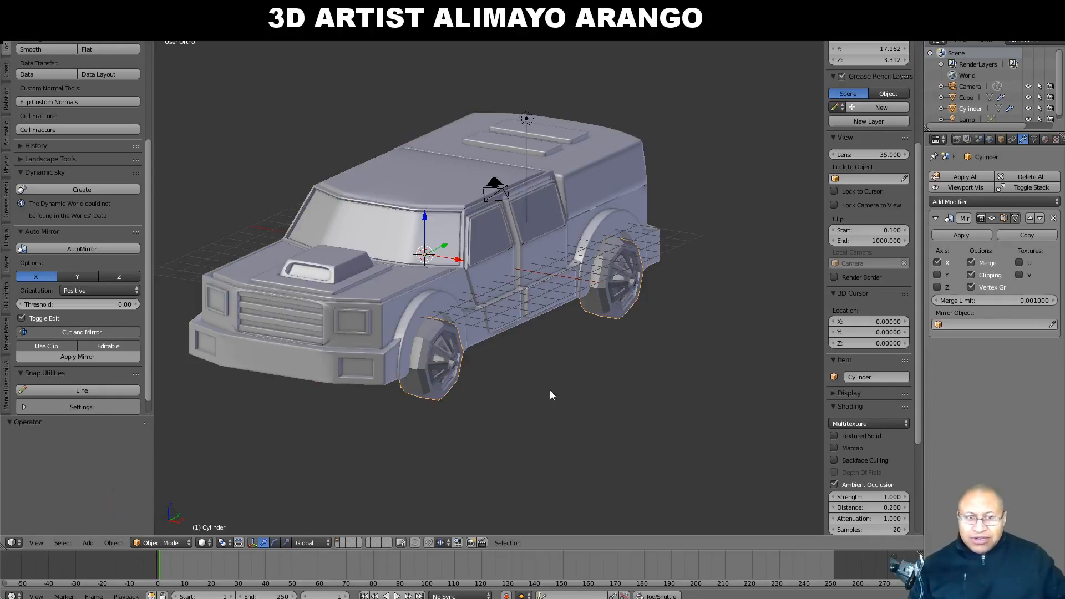
{"action": "key", "text": "ctrl+2"}
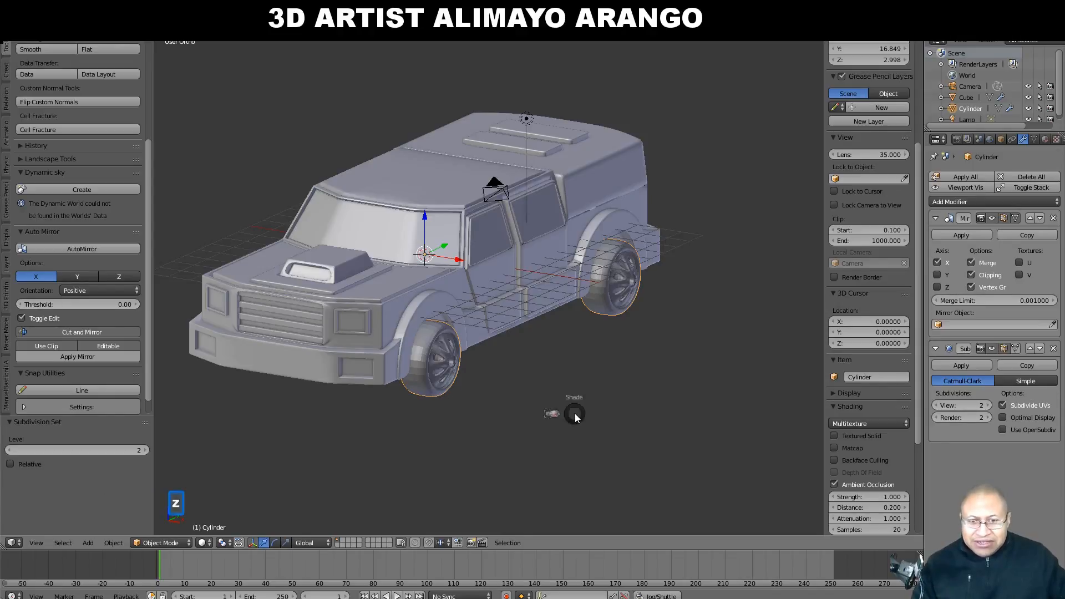
{"action": "key", "text": "z"}
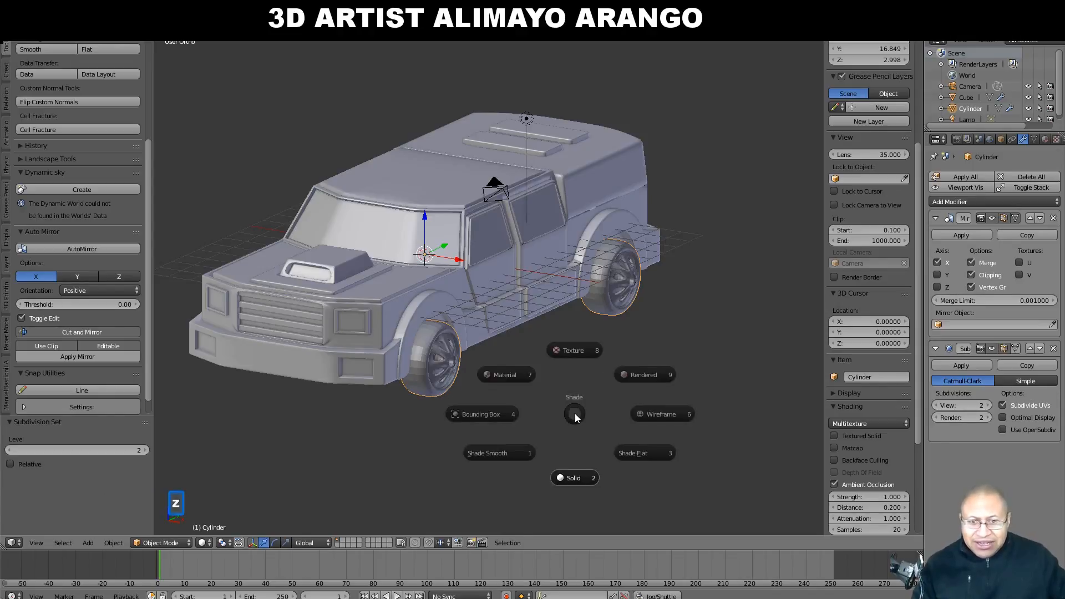
{"action": "left_click", "coordinate": [507, 452]}
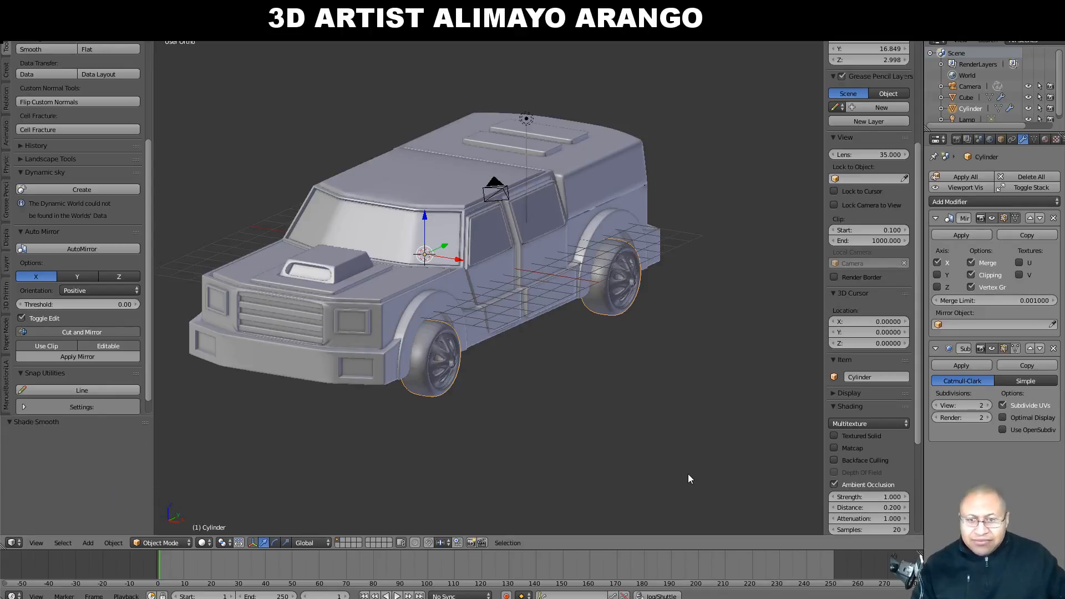
{"action": "key", "text": "a"}
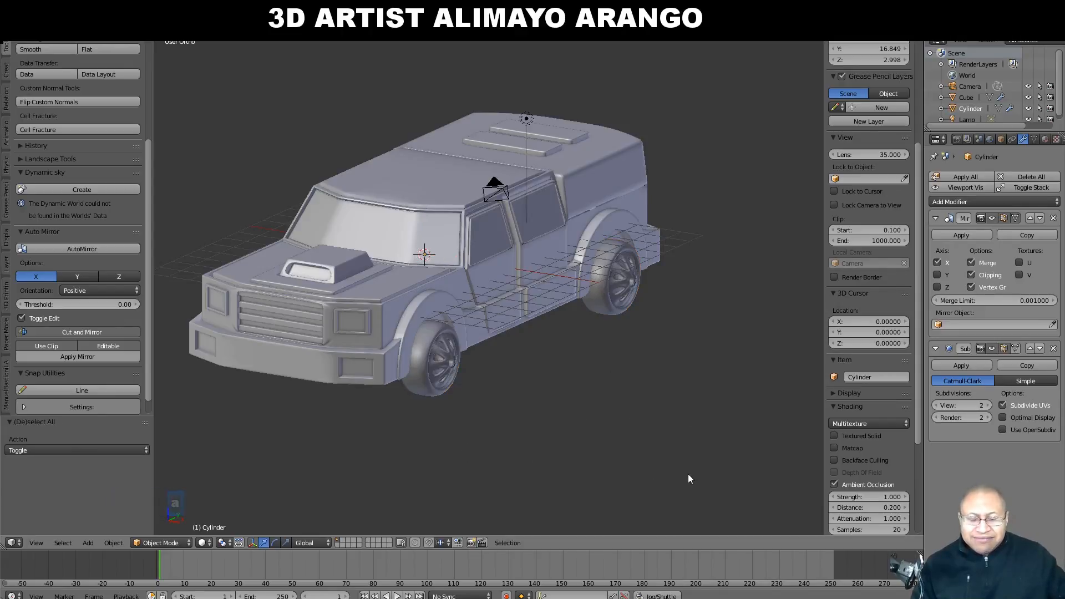